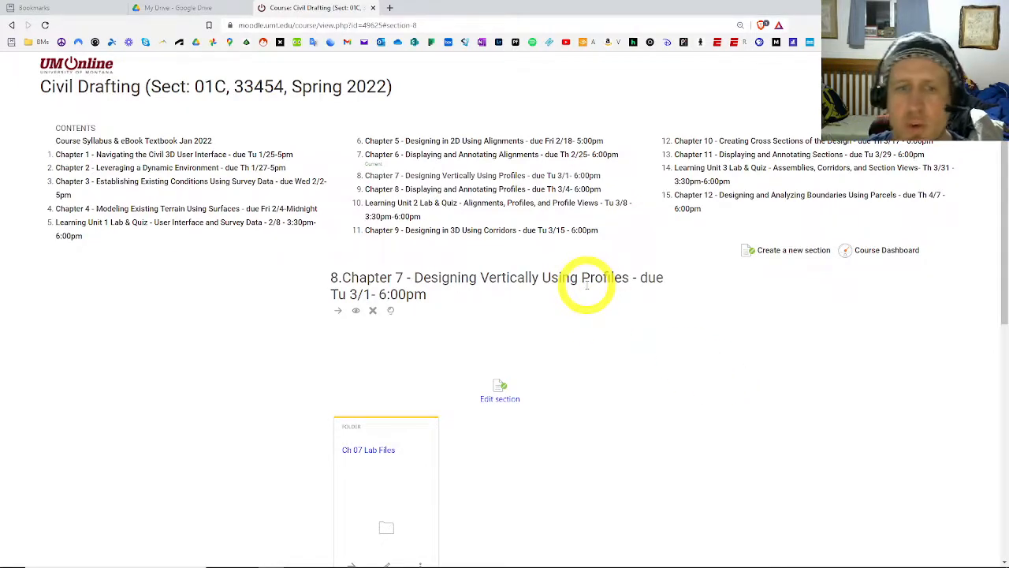
key("ctrl")
key("ctrl")
key("ctrl")
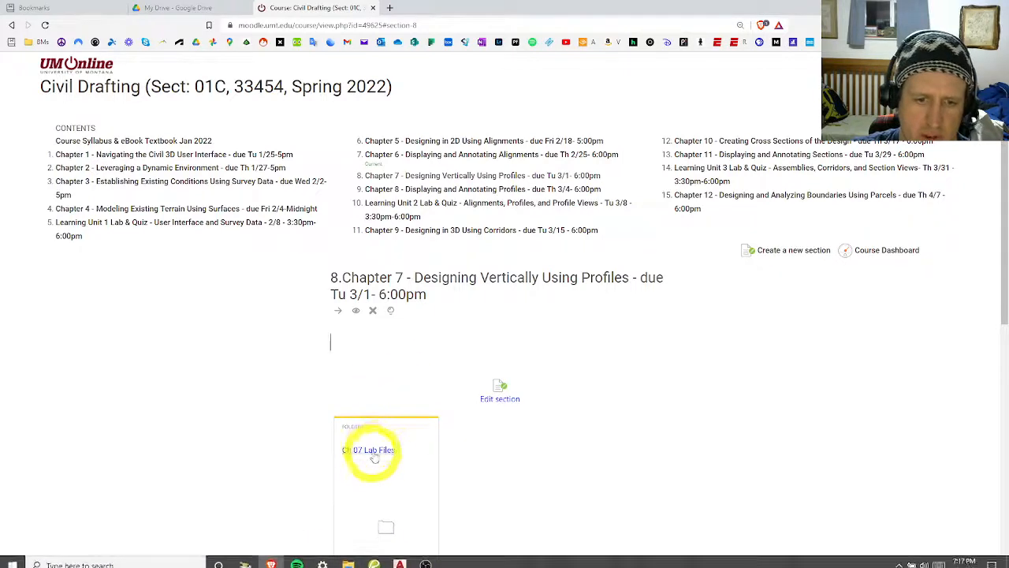
Switch to File Explorer, open the Ch 07 Lab Files folder and select all of its drawing files.
left_click(348, 558)
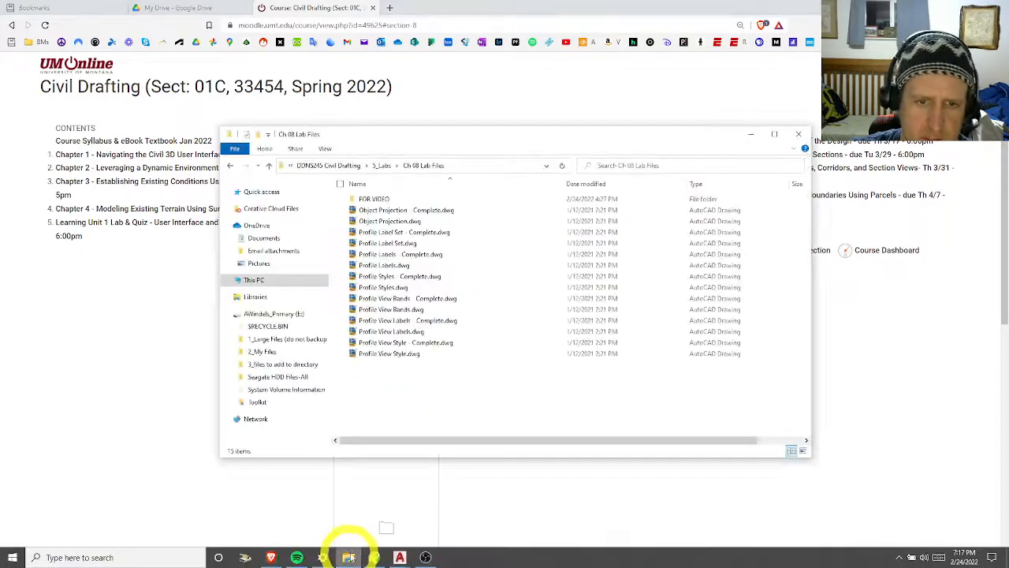
left_click_drag(505, 397, 398, 209)
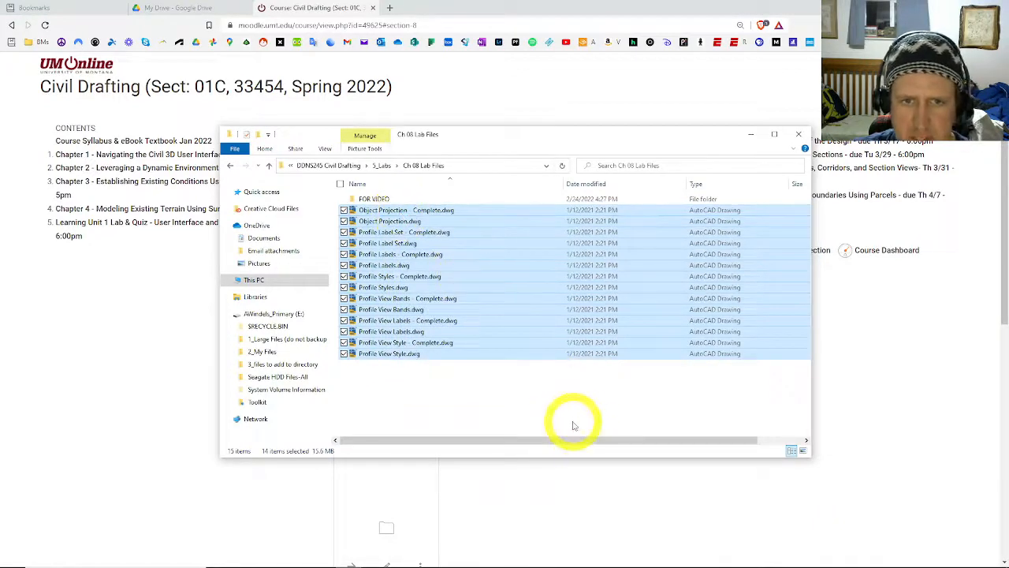
key("BackSpace")
left_click(388, 289)
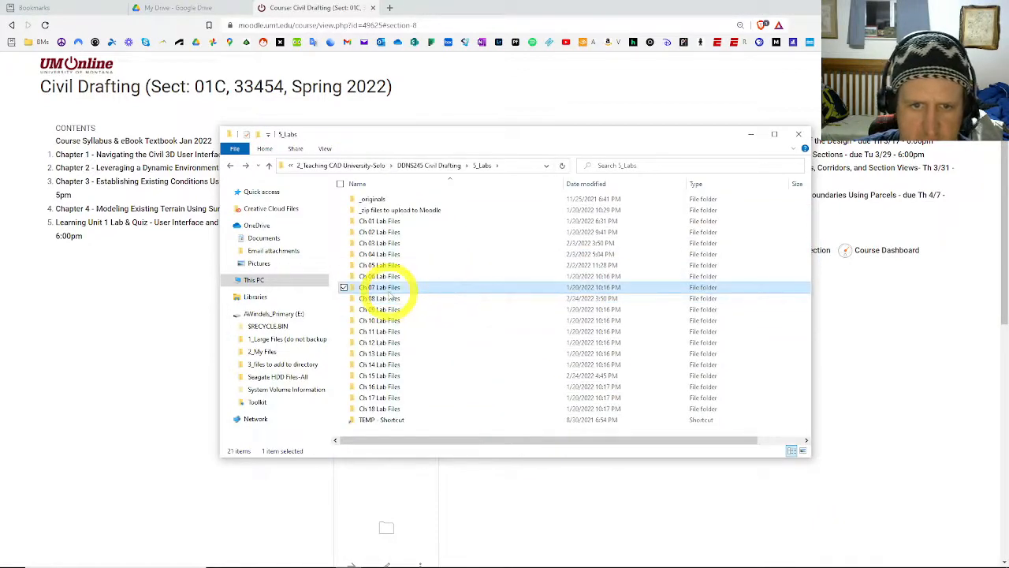
double_click(388, 289)
left_click_drag(538, 431, 406, 208)
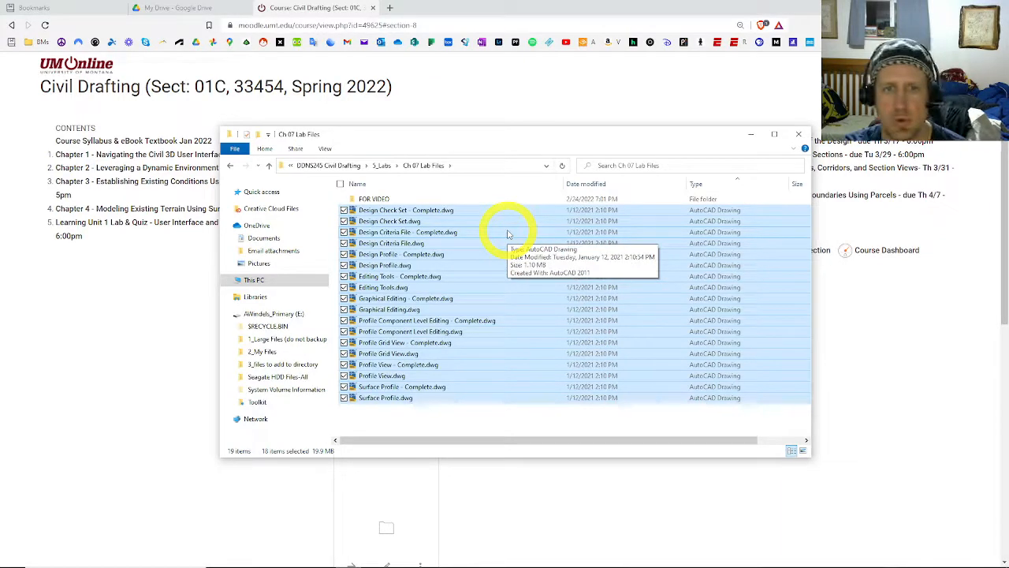
Switch to the textbook PDF in Revu and read Exercise 7.1, Create a Surface Profile, in Chapter 7.
left_click(178, 310)
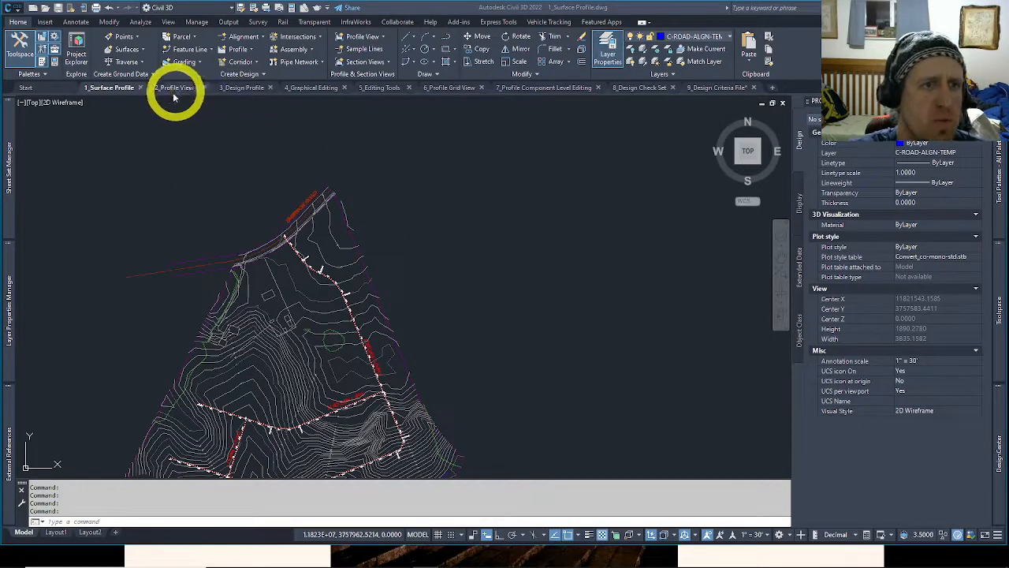
mouse_move(507, 556)
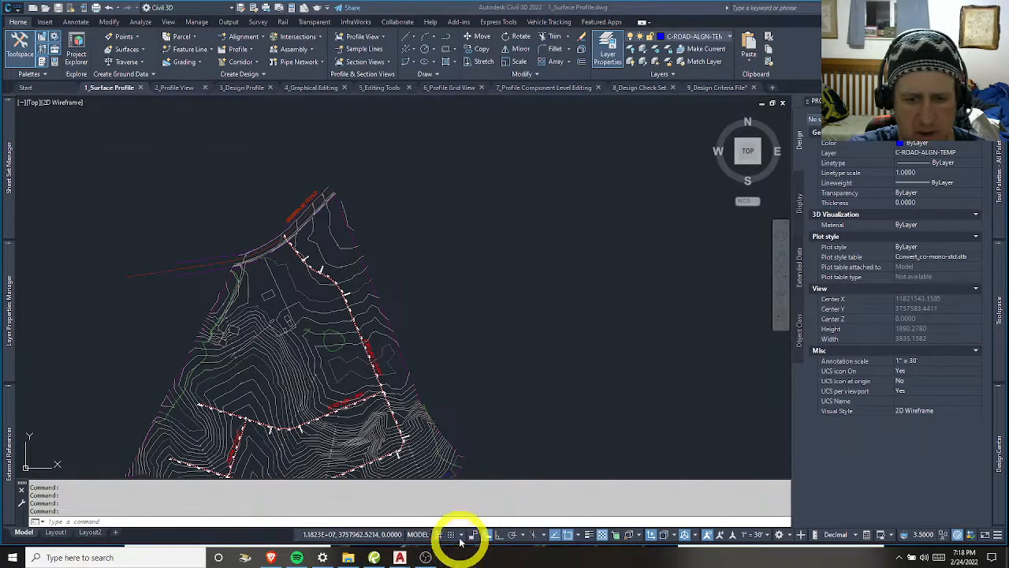
left_click(374, 557)
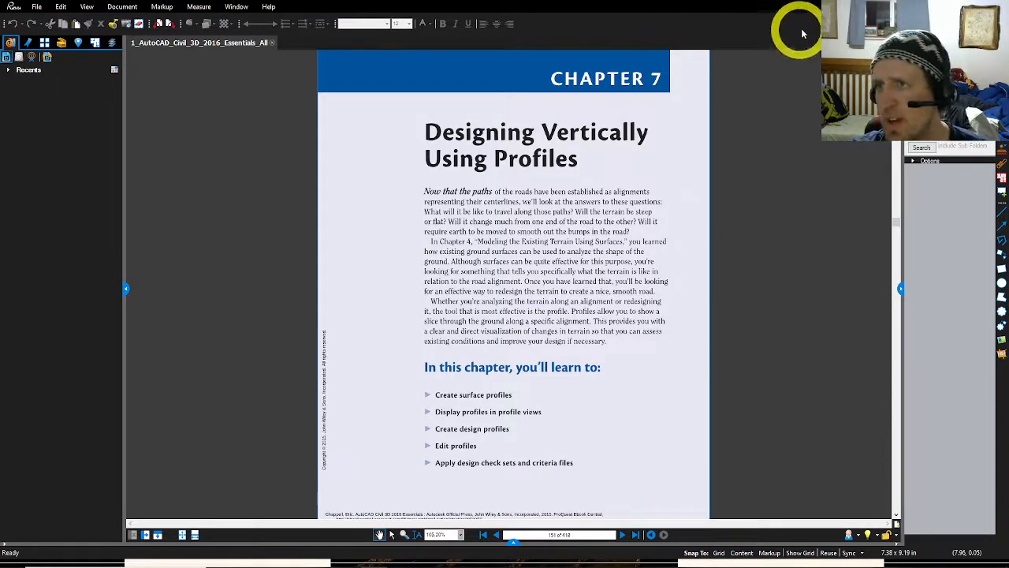
scroll(618, 278, "down", 3)
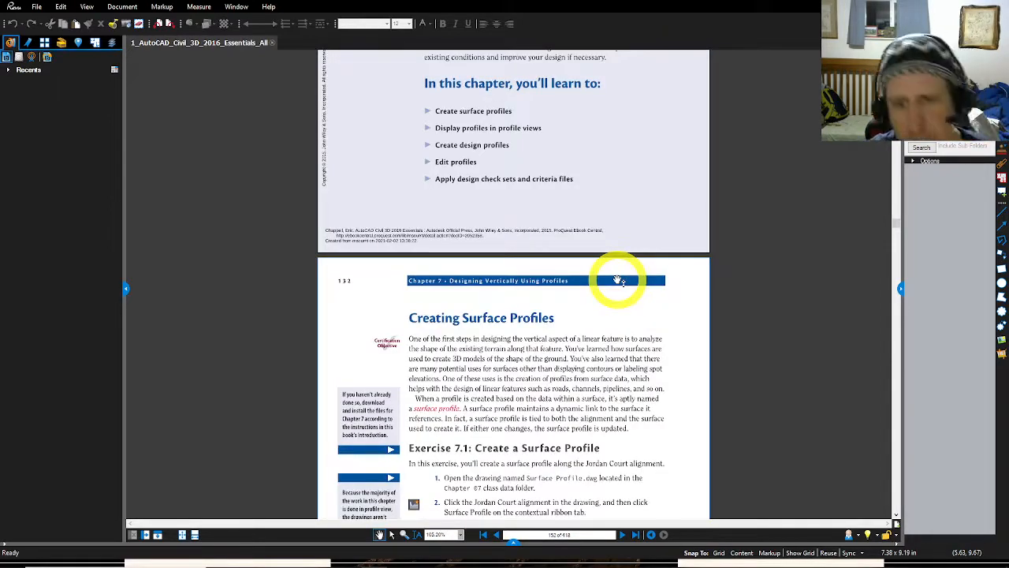
scroll(615, 280, "down", 8)
scroll(615, 279, "up", 8)
scroll(628, 316, "down", 1)
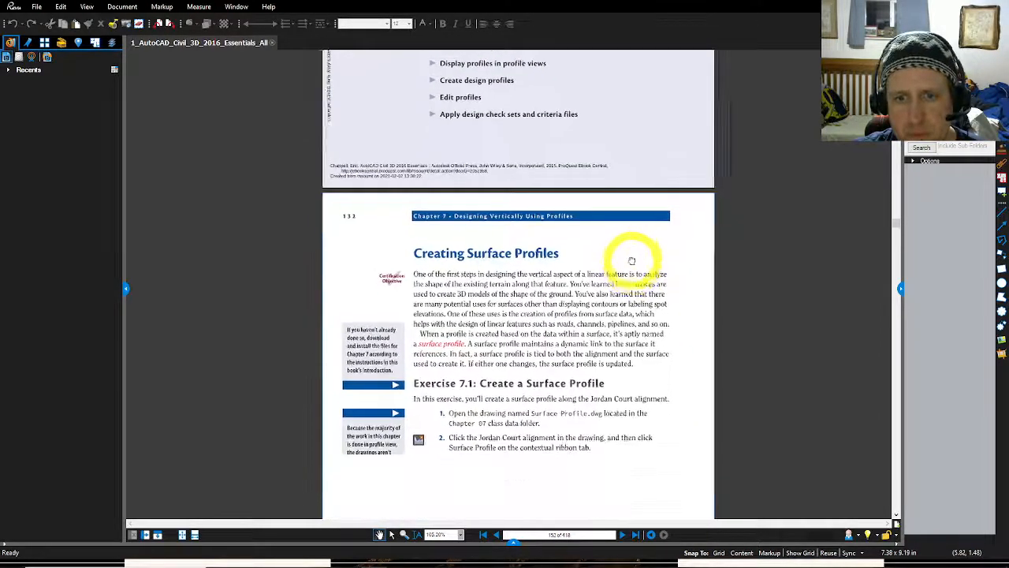
scroll(631, 260, "down", 2)
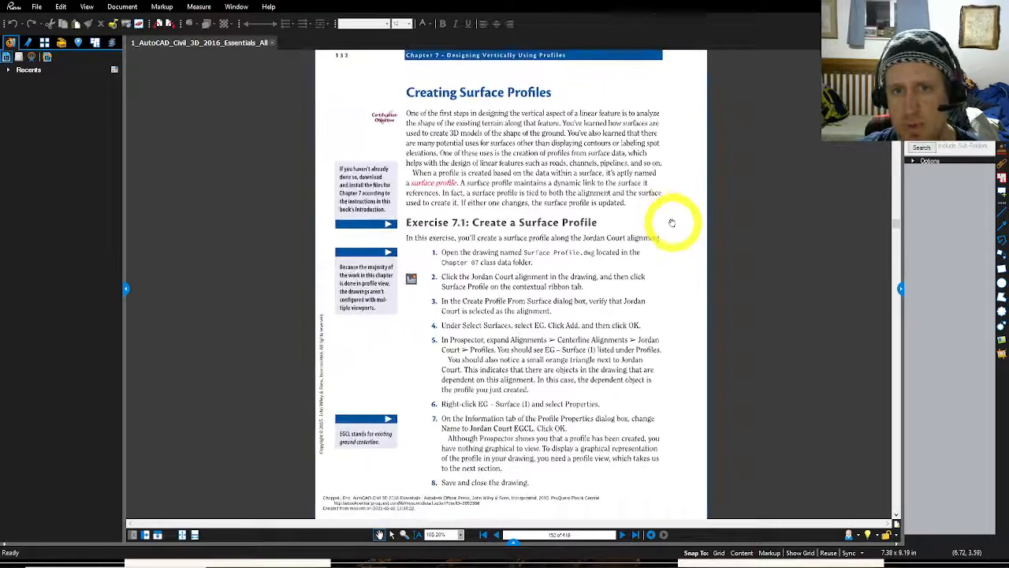
left_click_drag(678, 235, 674, 234)
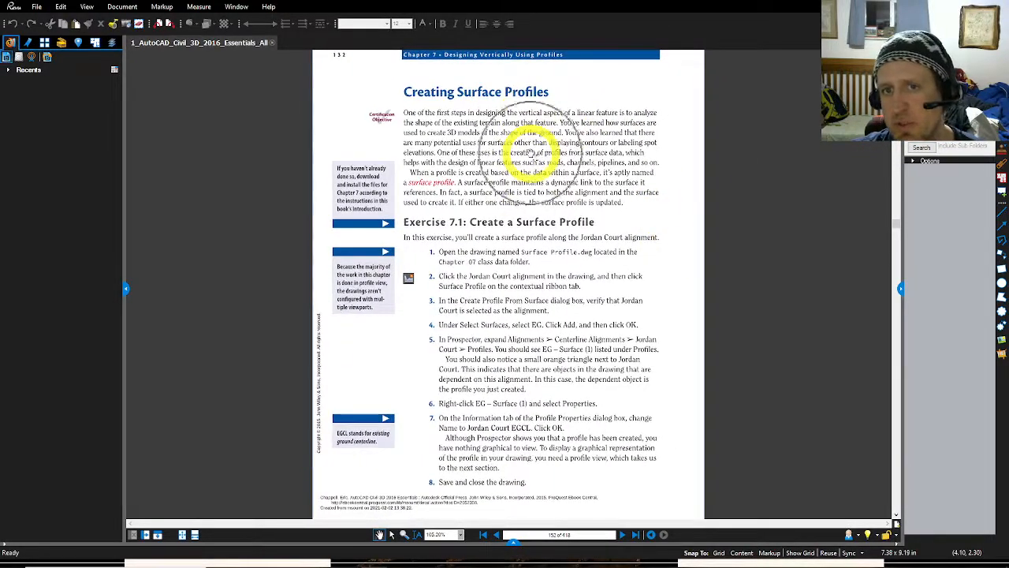
Return to the 1_Surface Profile drawing in Civil 3D with nothing selected.
left_click(948, 6)
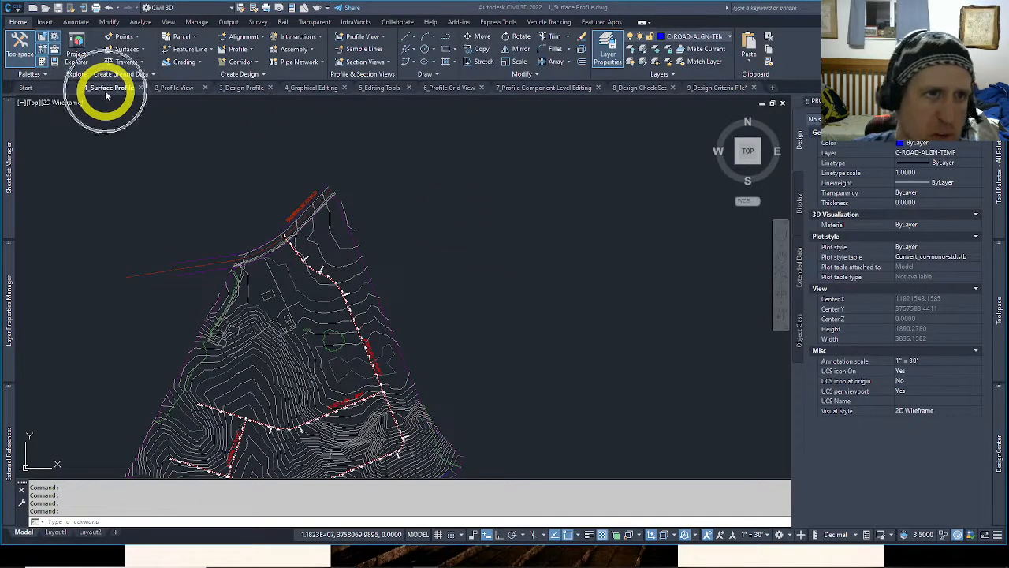
mouse_move(113, 88)
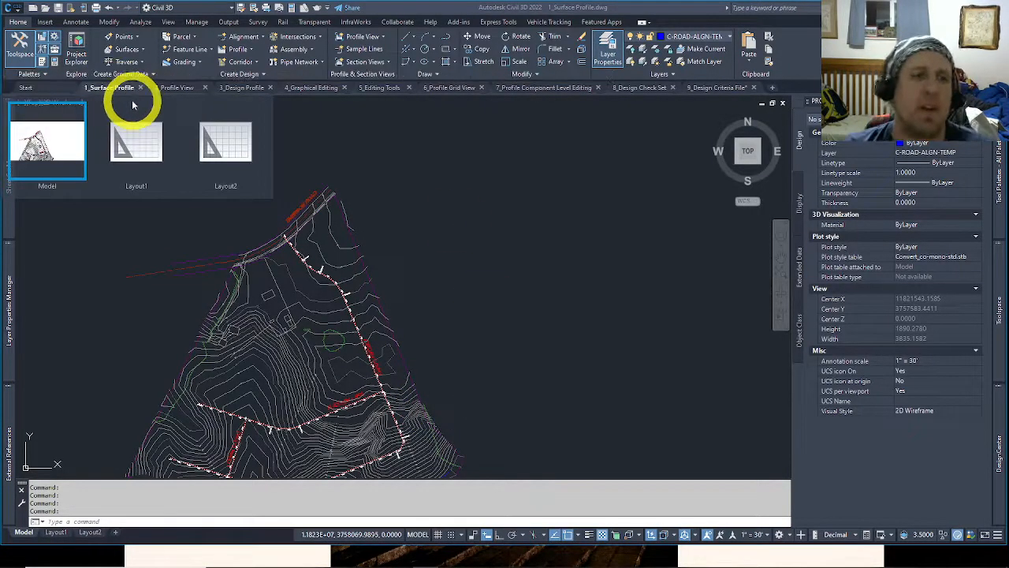
key("Escape")
left_click(470, 256)
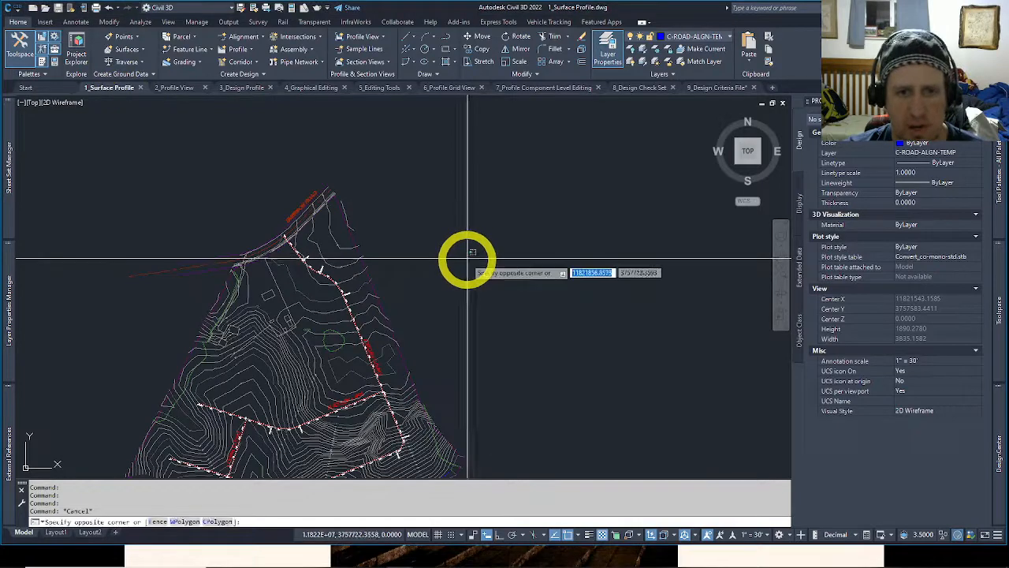
key("Escape")
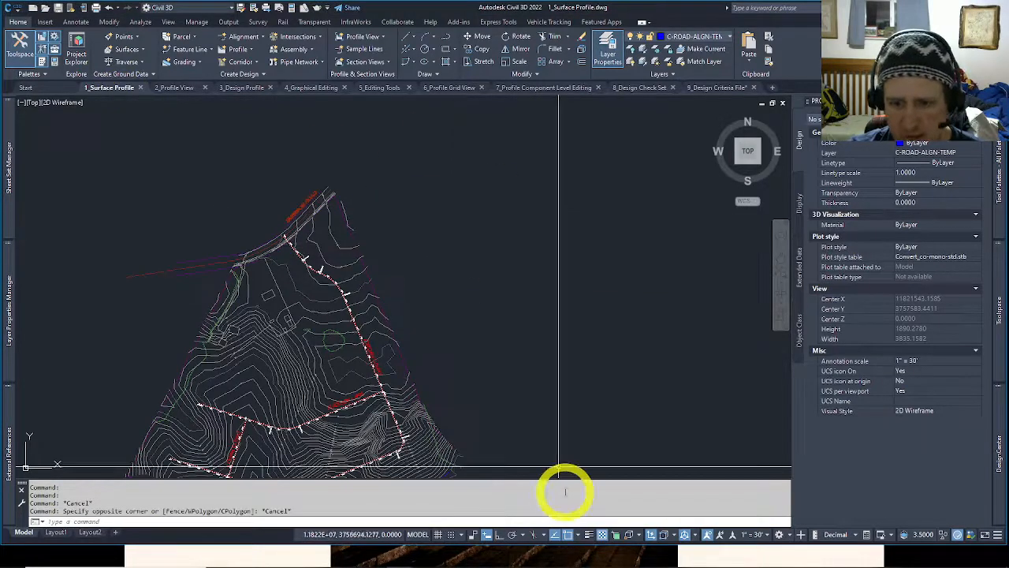
Inspect the Jordan Court alignment by selecting it, and clear the selection.
middle_click_drag(543, 311, 531, 287)
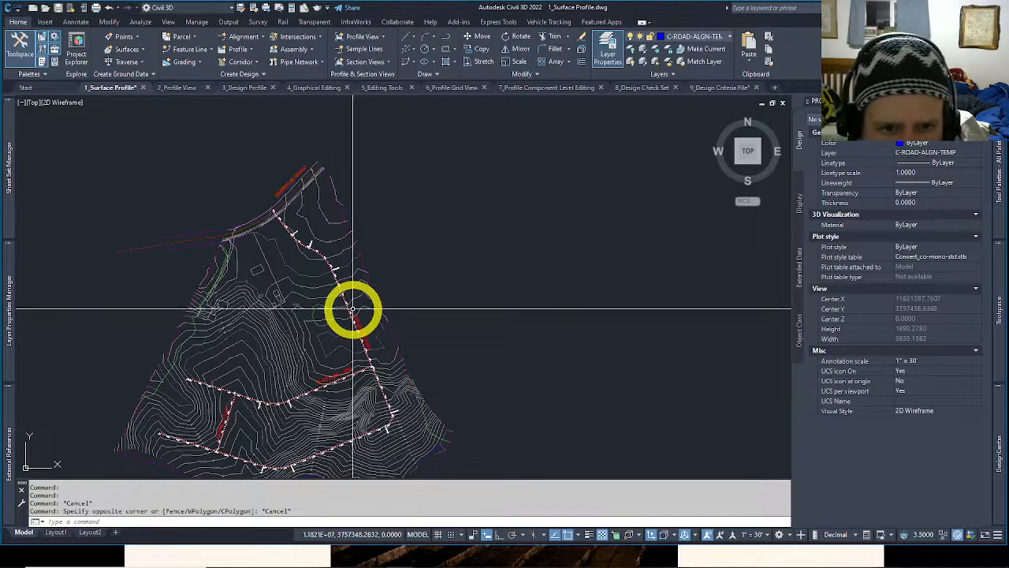
scroll(350, 308, "up", 10)
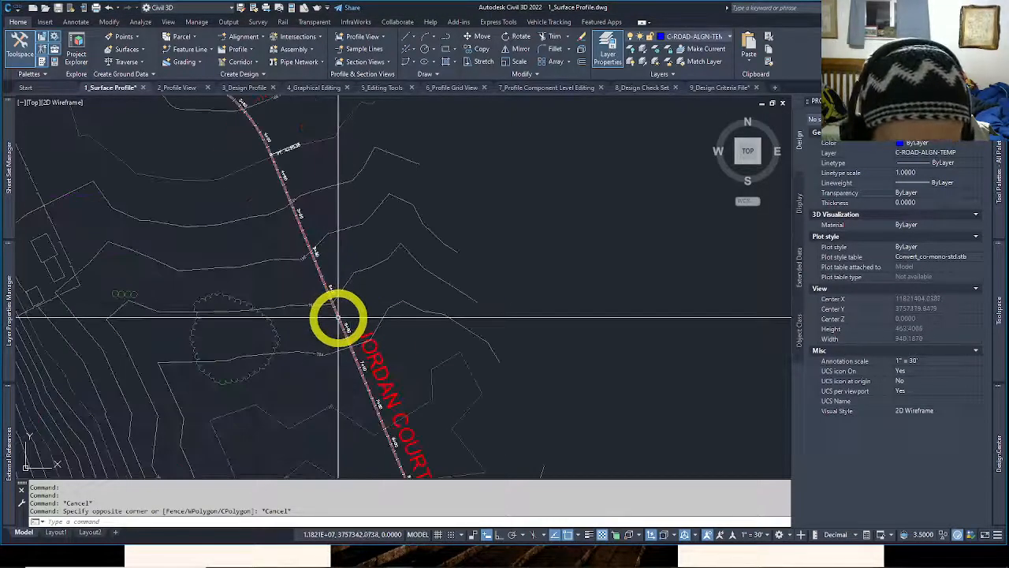
middle_click_drag(372, 308, 428, 327)
key("Escape")
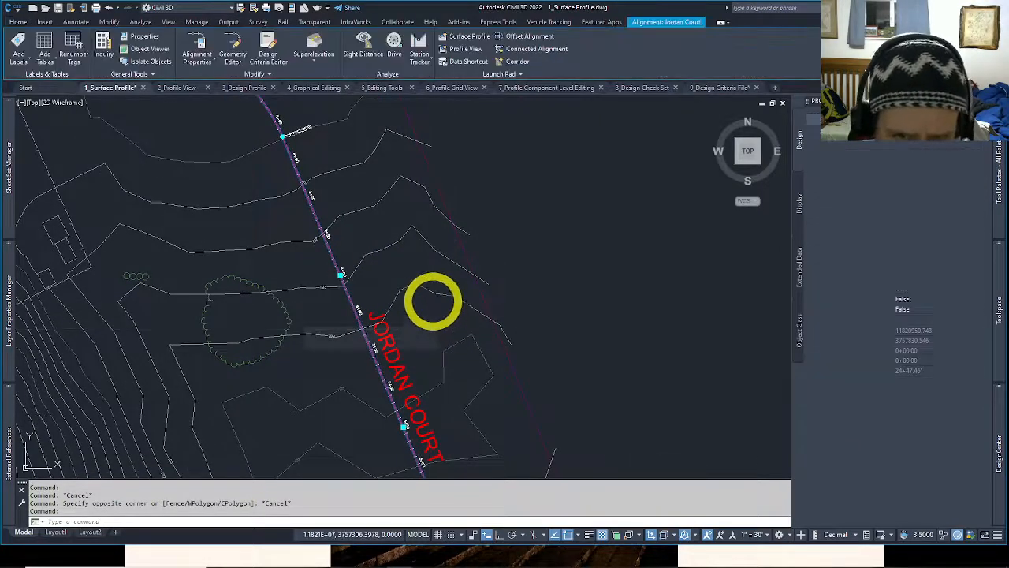
Select the EG surface with a window across its contours beside Jordan Court, and clear the selection.
left_click(421, 279)
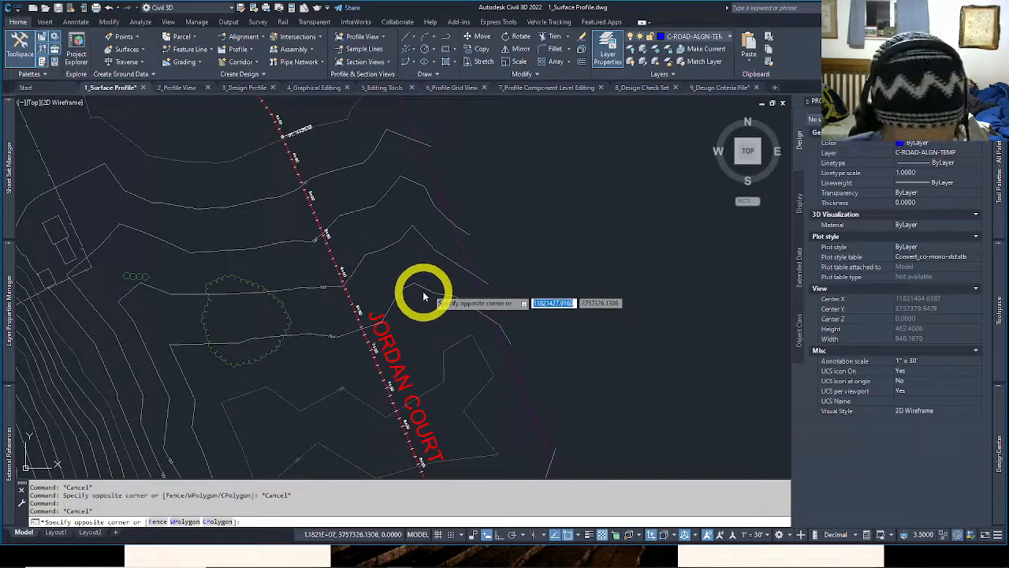
left_click(434, 313)
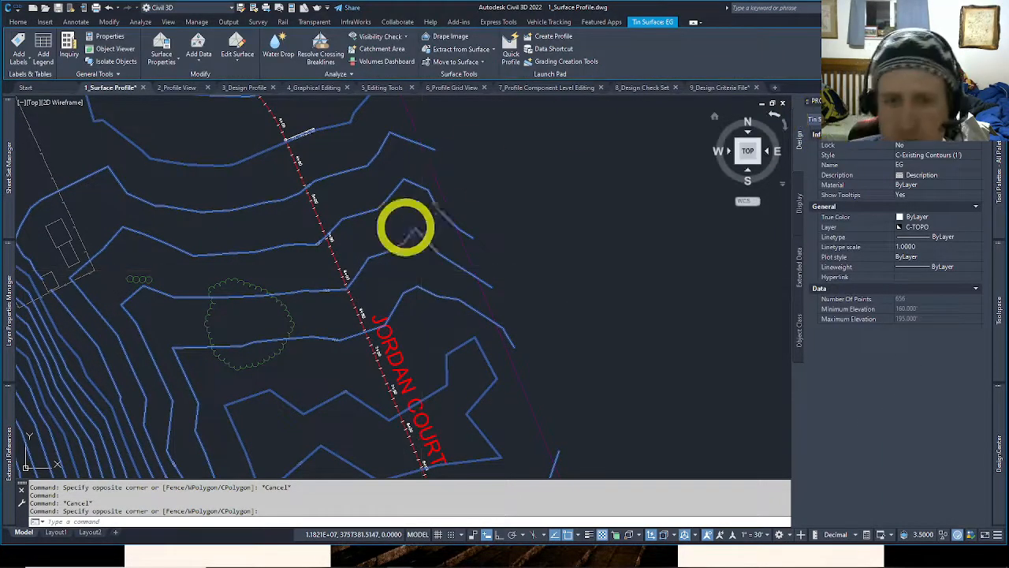
mouse_move(427, 290)
middle_mouse_down()
mouse_move(476, 254)
mouse_move(494, 266)
mouse_move(497, 251)
middle_mouse_up()
key("Escape")
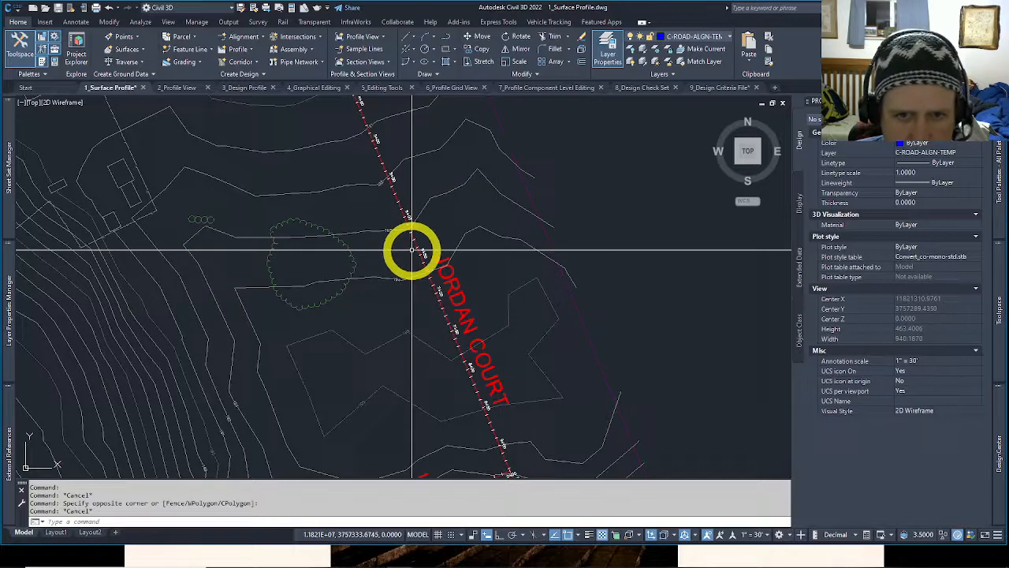
Select the Jordan Court alignment near station 6+50, review its contextual alignment commands, and clear the selection.
scroll(412, 251, "up", 4)
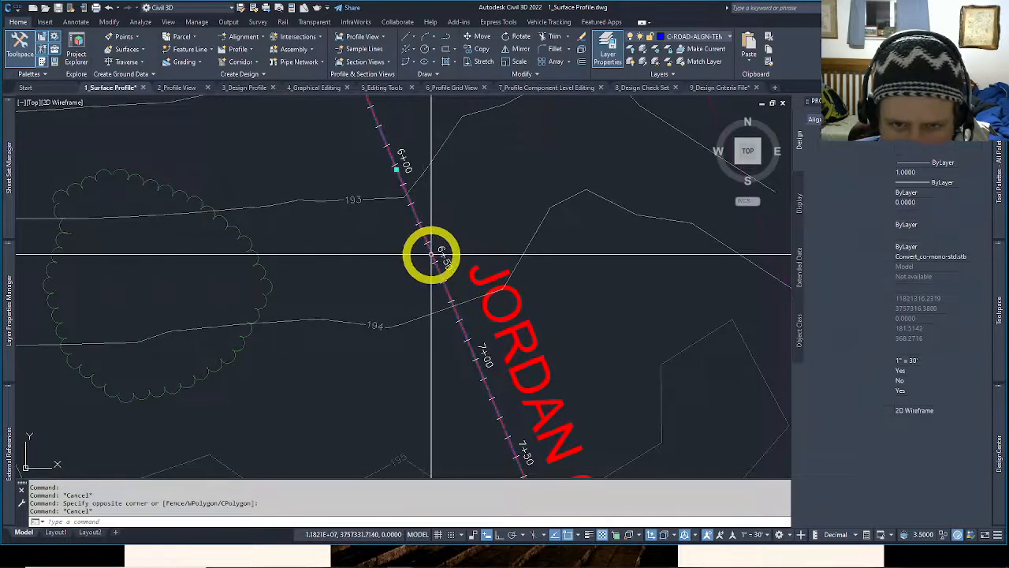
left_click(432, 254)
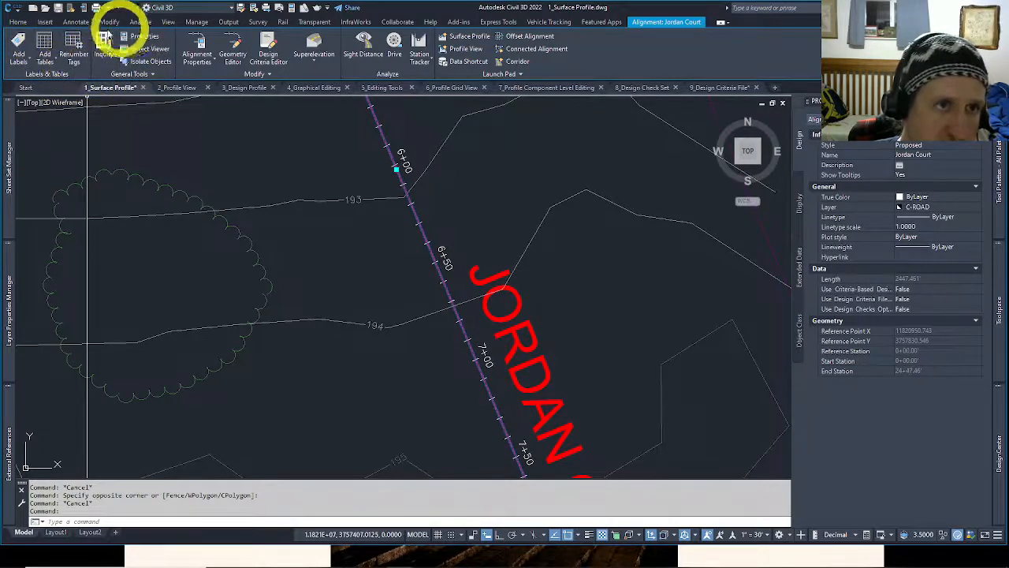
left_click(146, 74)
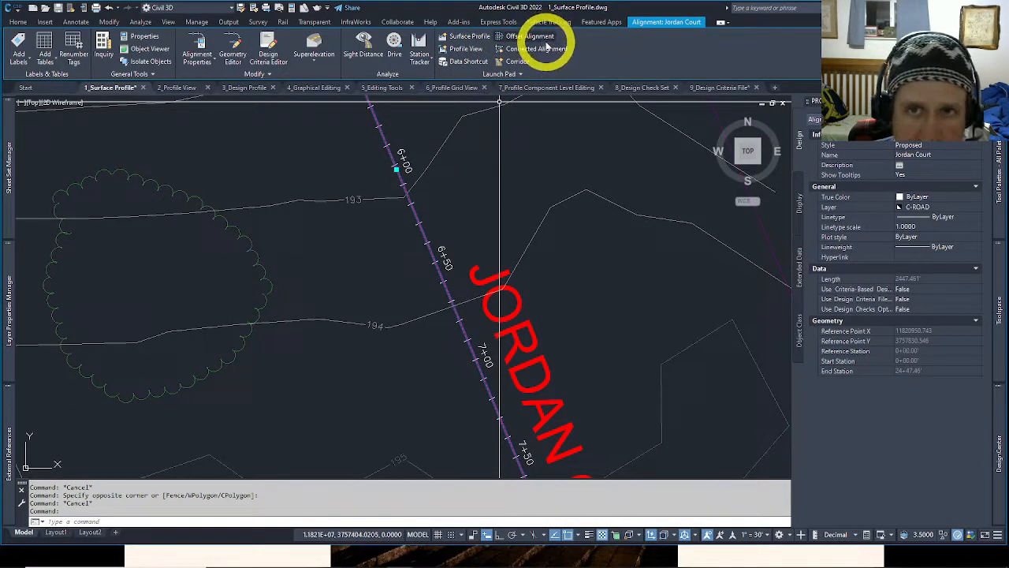
key("Escape")
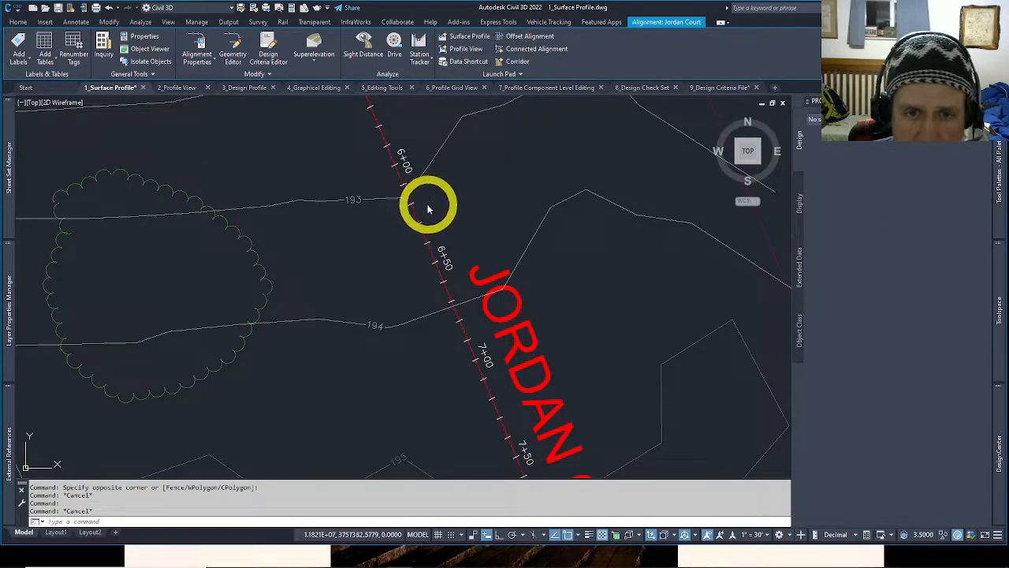
key("Escape")
left_click(442, 211)
middle_click_drag(444, 211, 458, 228)
key("Escape")
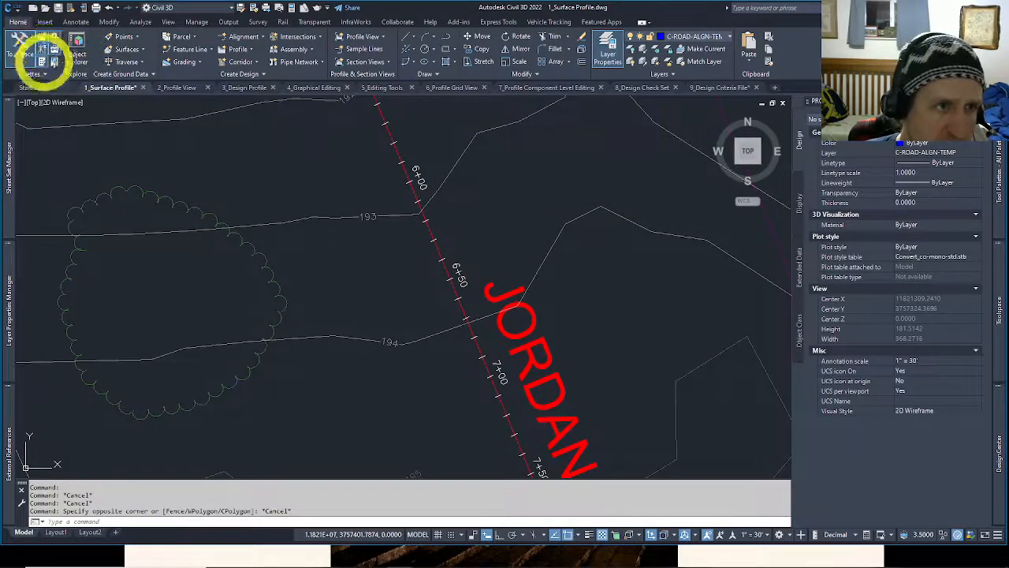
Examine the additional palette, design creation, profile view, drawing, modification and layer commands available with nothing selected.
left_click(43, 73)
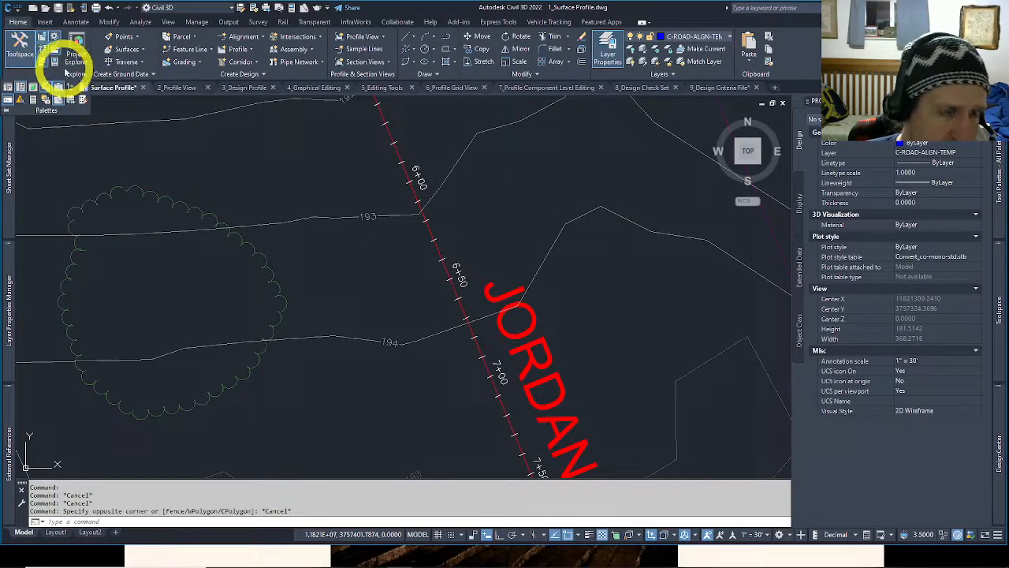
left_click(10, 308)
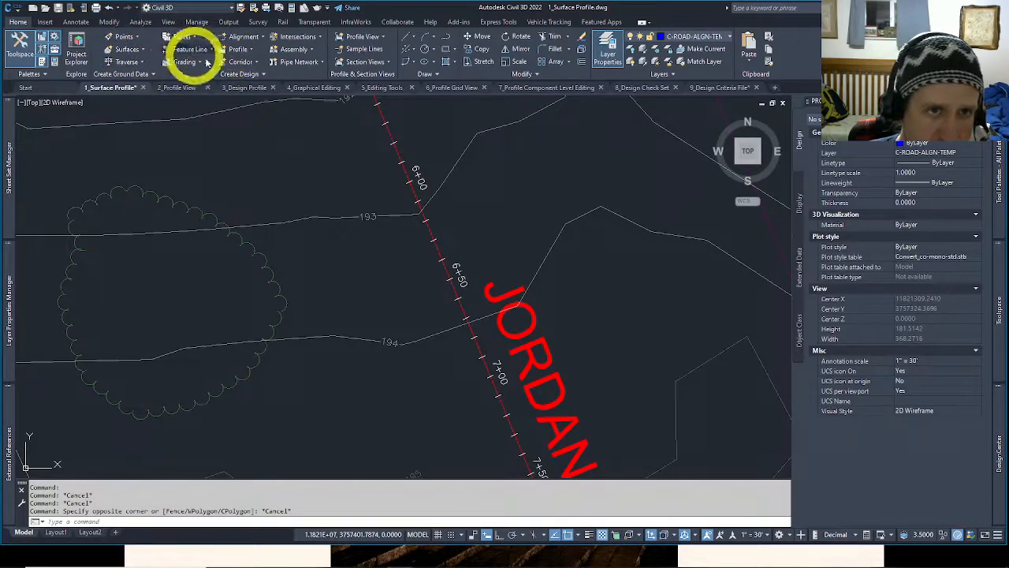
left_click(271, 75)
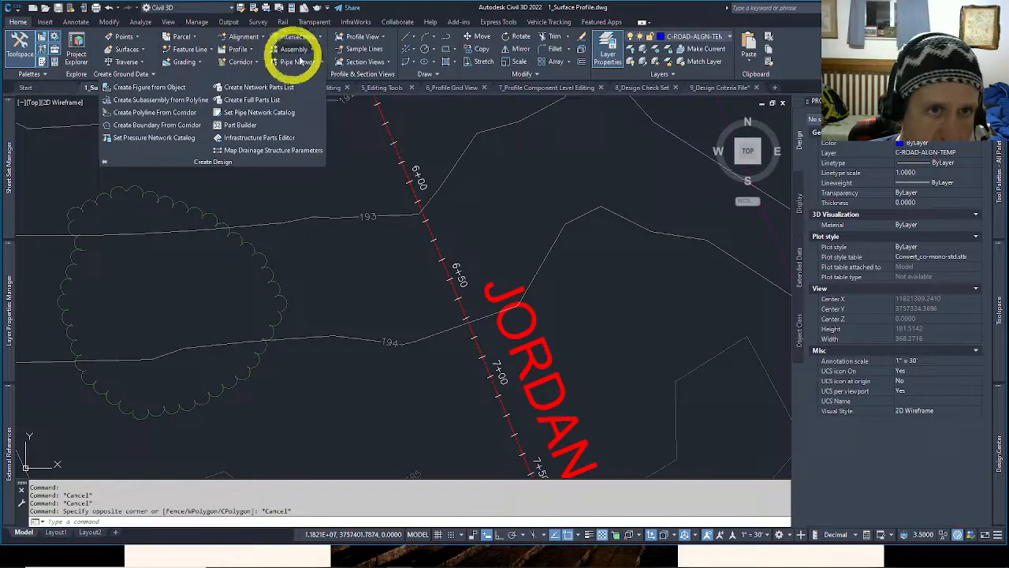
left_click(382, 40)
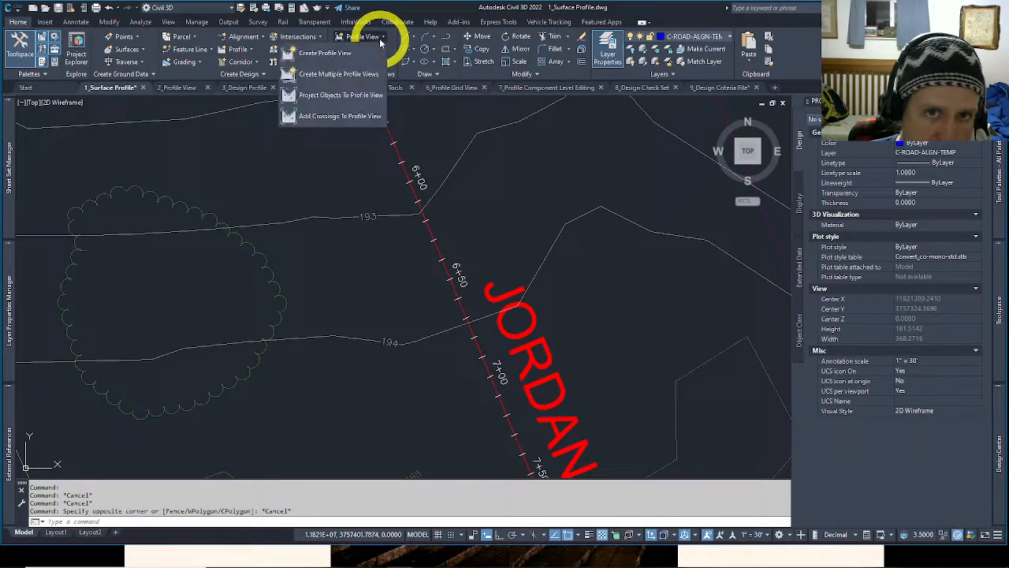
left_click(379, 39)
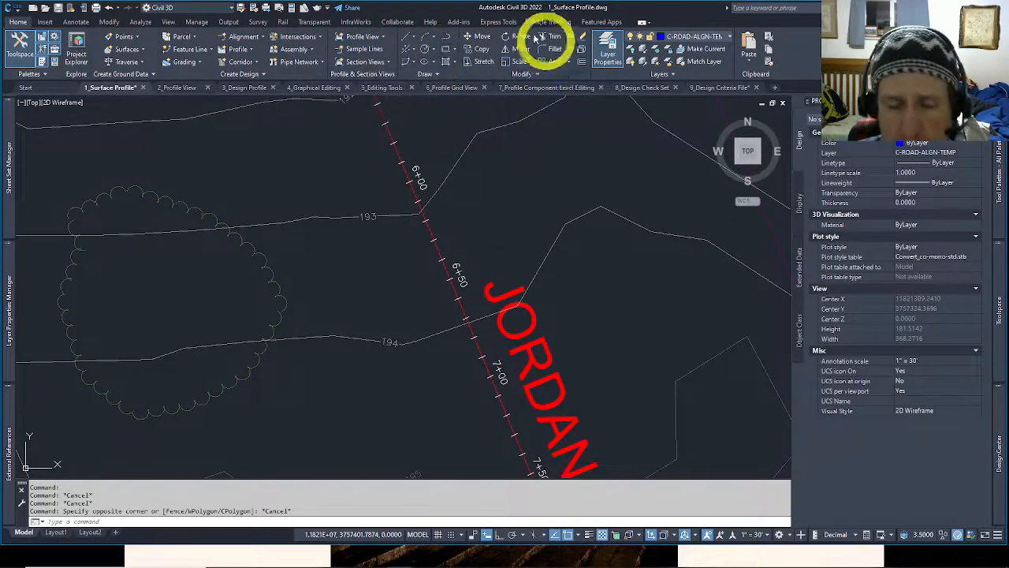
left_click(436, 74)
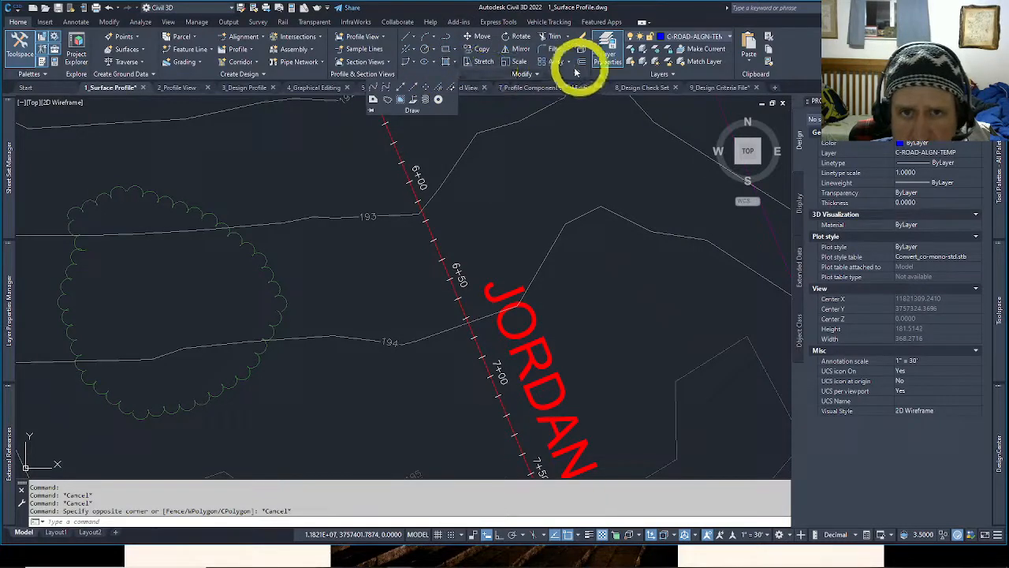
left_click(525, 74)
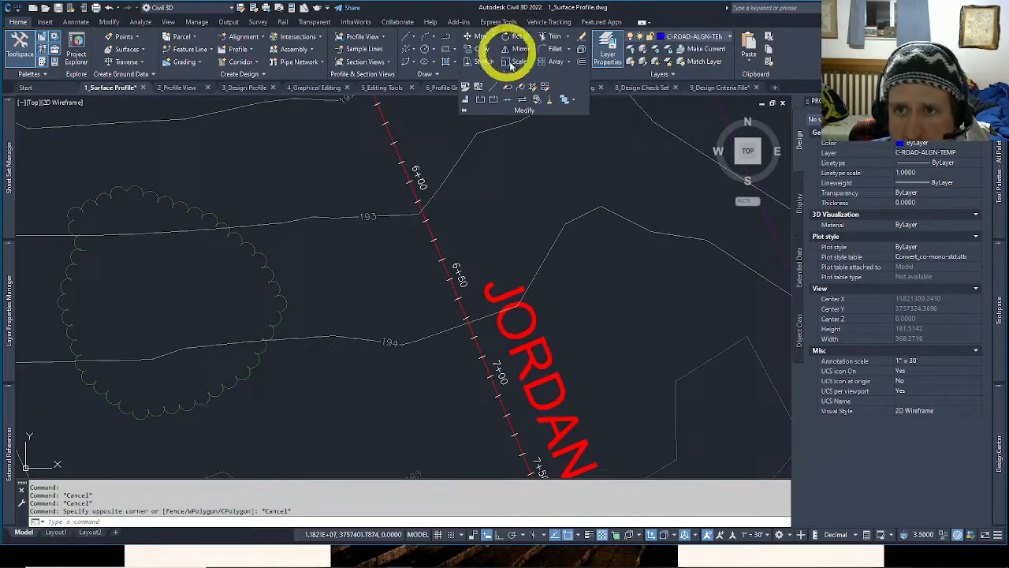
left_click(653, 73)
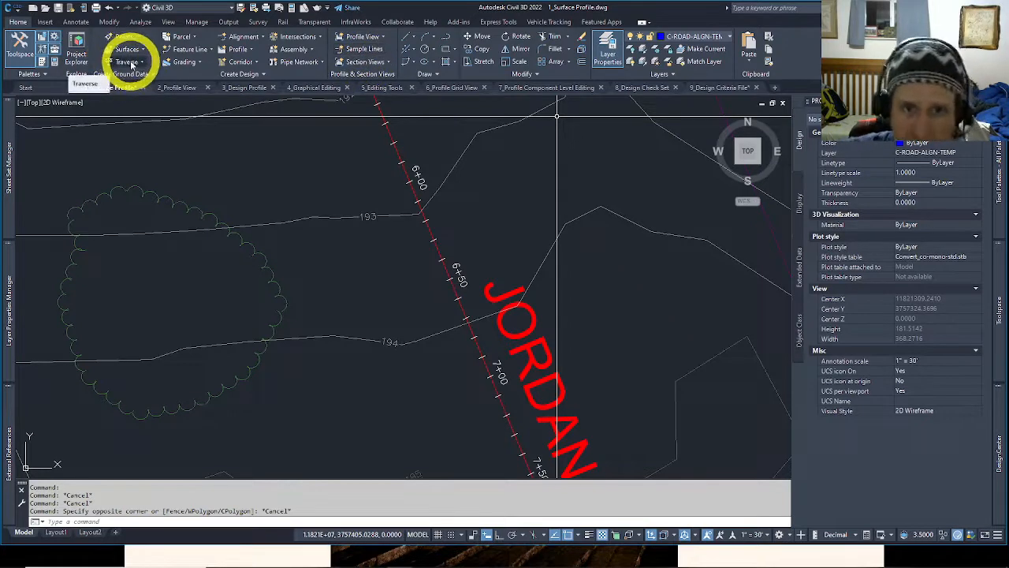
Create a surface profile that samples the EG surface along the full length of the Jordan Court alignment.
left_click(415, 189)
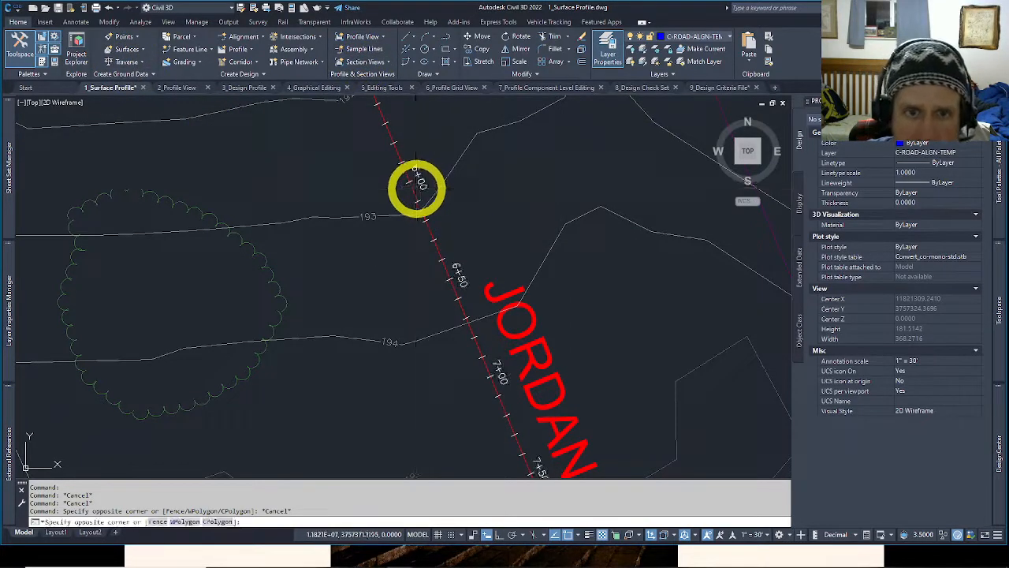
key("Escape")
key("Escape")
left_click(414, 189)
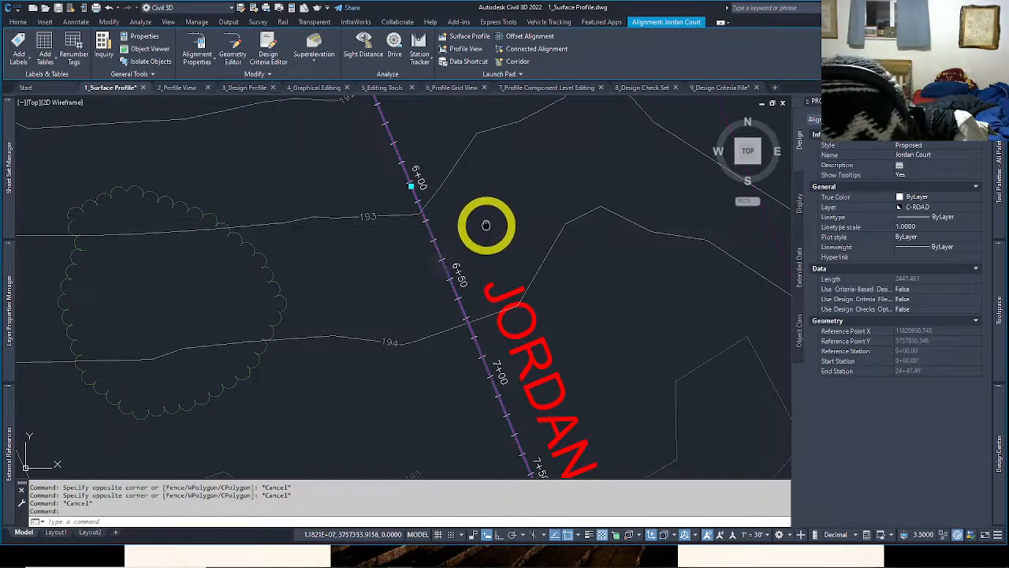
middle_click_drag(483, 225, 443, 233)
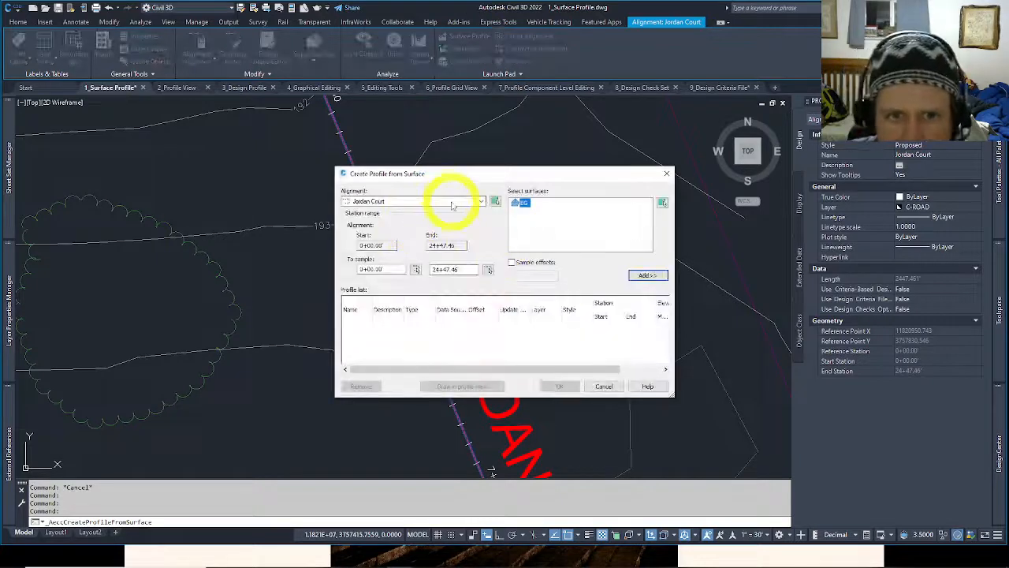
left_click(451, 204)
left_click(451, 203)
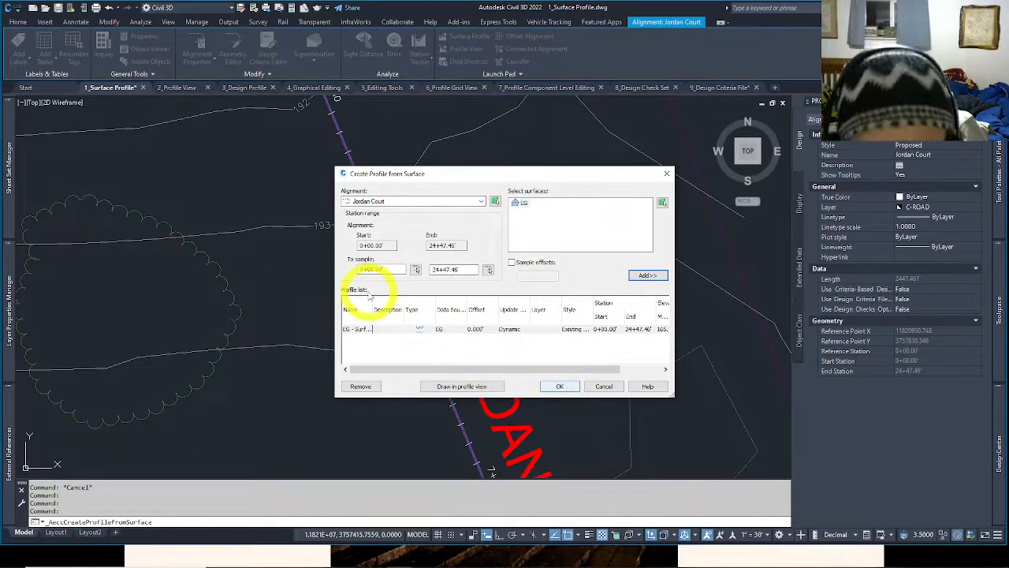
left_click_drag(372, 301, 398, 298)
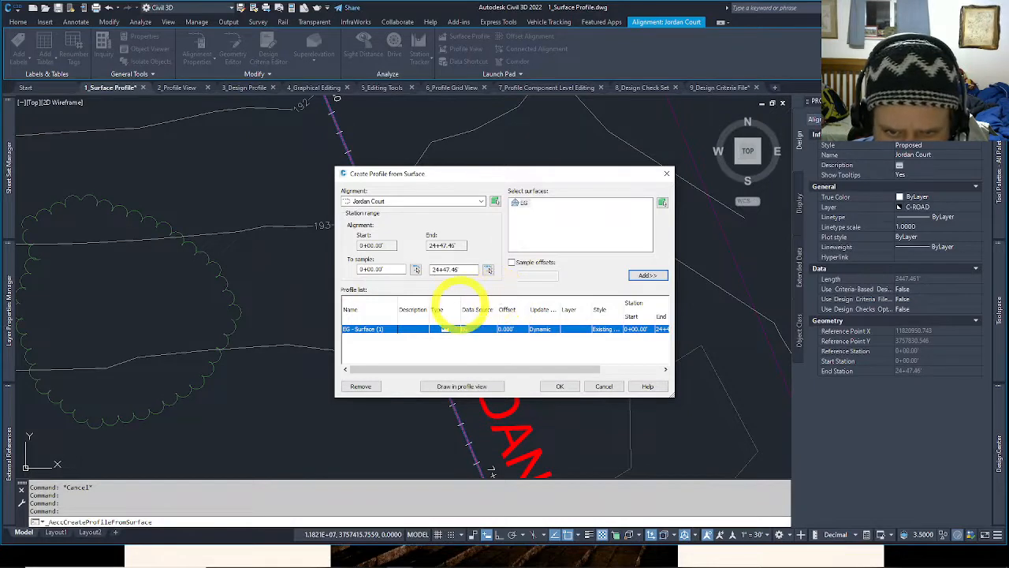
left_click_drag(460, 308, 441, 308)
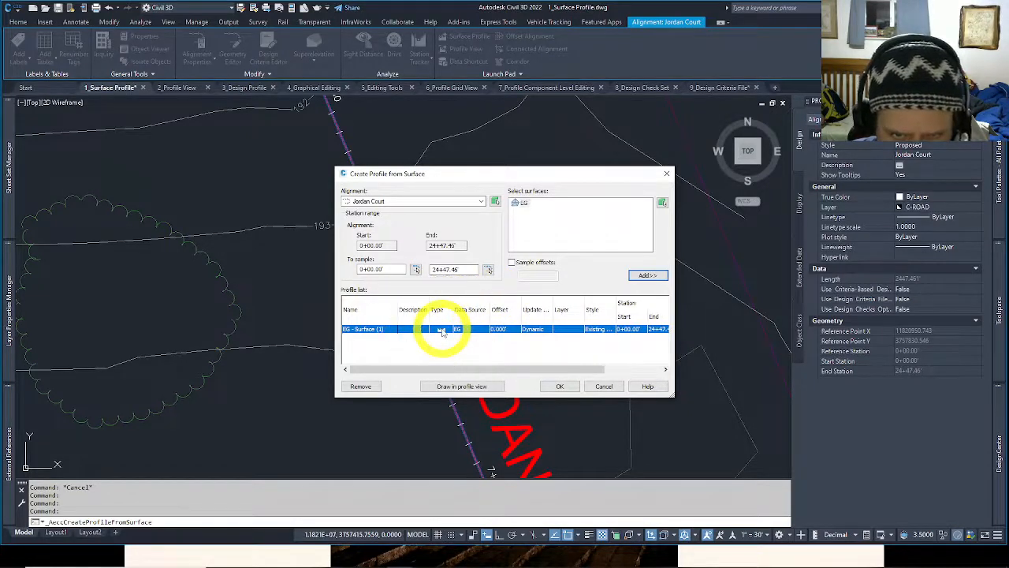
left_click(560, 387)
Expand the centerline alignments in Prospector down to Jordan Court's profiles and check its profile views.
middle_click_drag(617, 347, 534, 324)
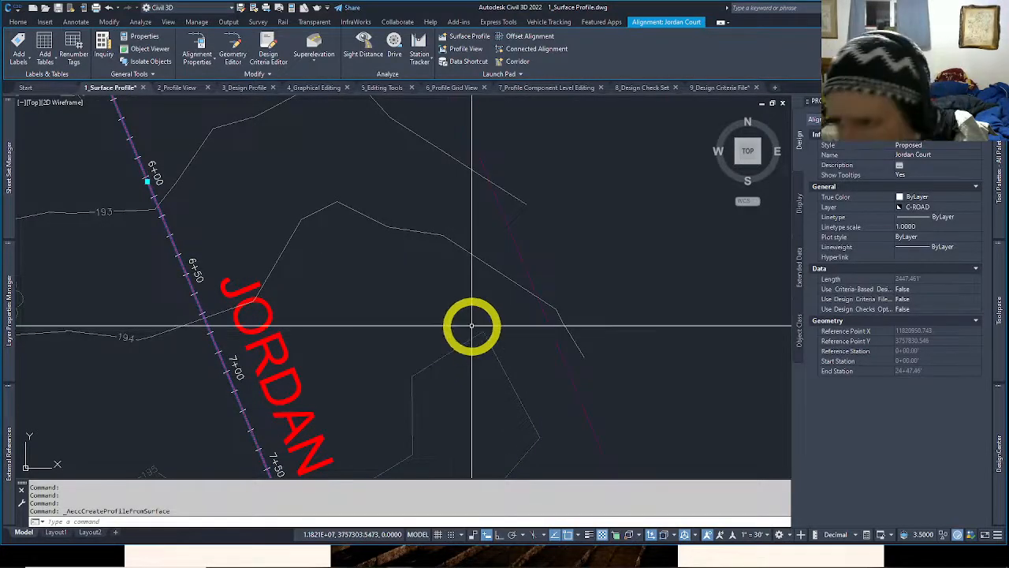
scroll(538, 238, "down", 5)
mouse_move(538, 244)
middle_mouse_down()
mouse_move(397, 284)
mouse_move(407, 279)
mouse_move(386, 242)
middle_mouse_up()
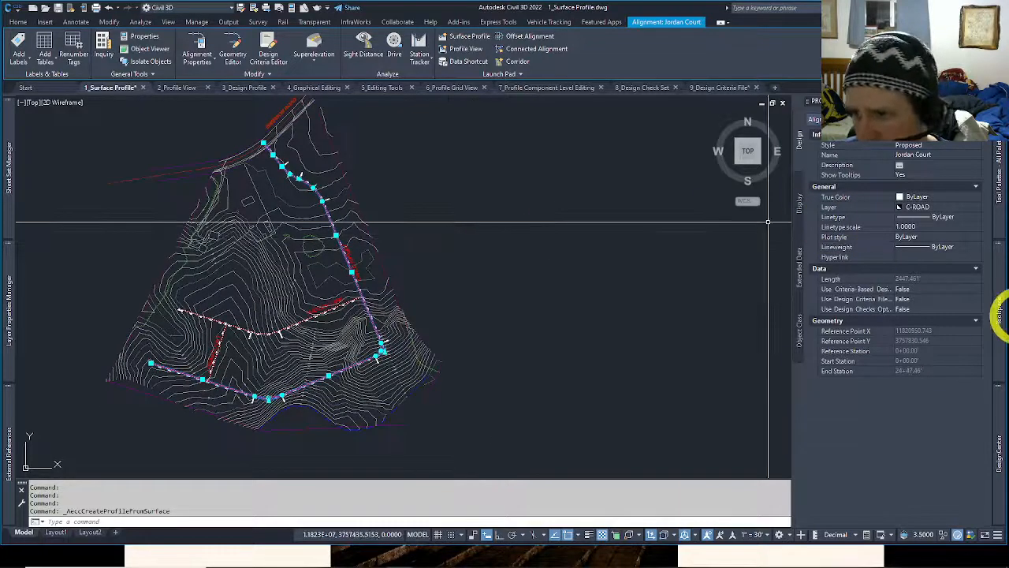
mouse_move(999, 310)
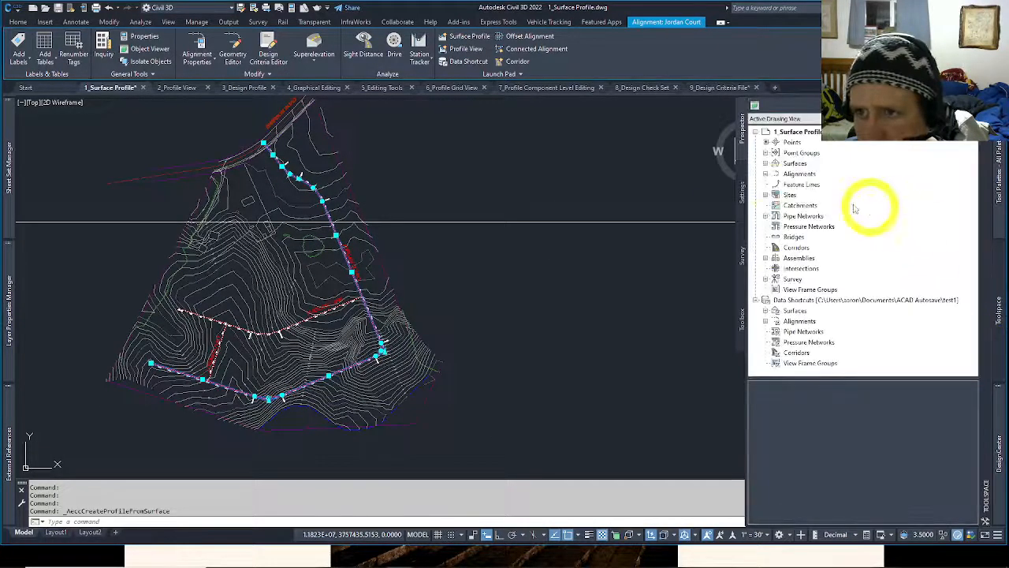
left_click(764, 174)
left_click(799, 186)
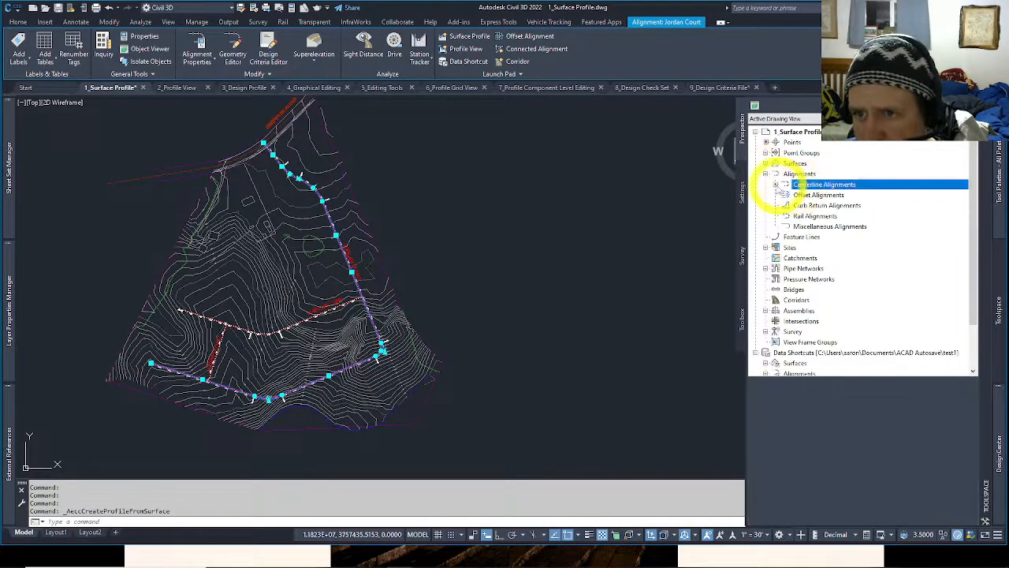
left_click(776, 184)
left_click(785, 194)
left_click(823, 216)
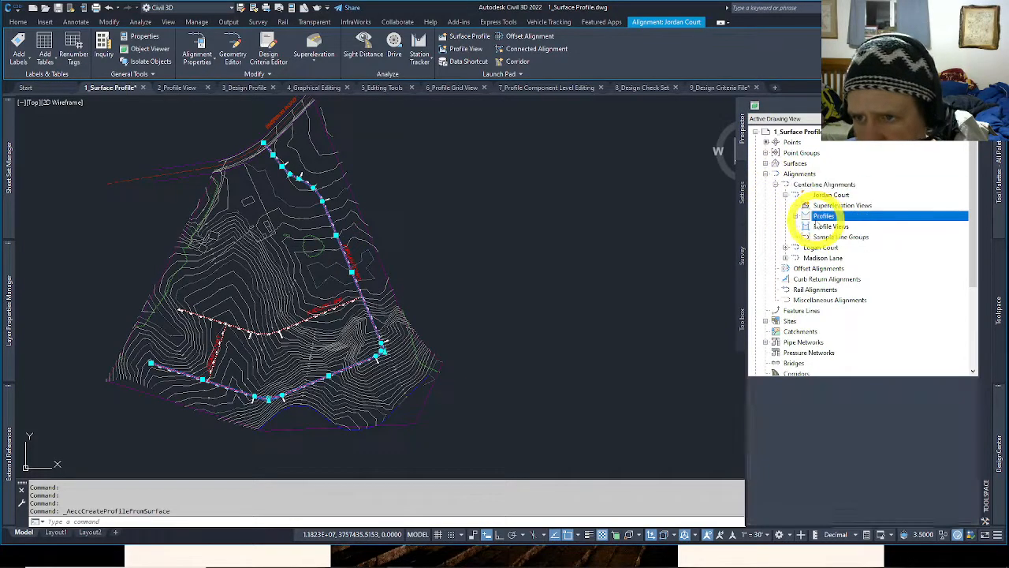
left_click(795, 215)
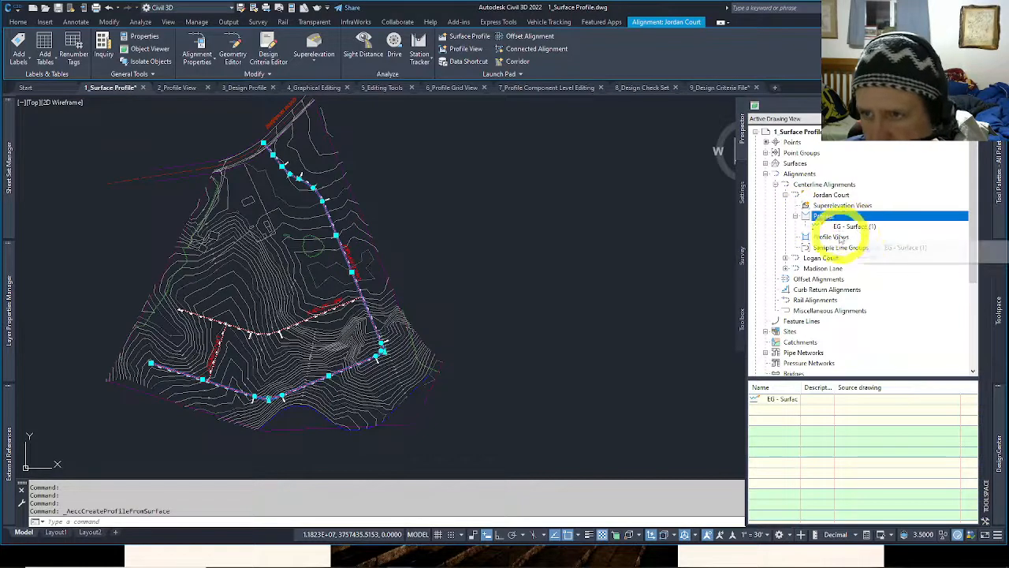
left_click(834, 237)
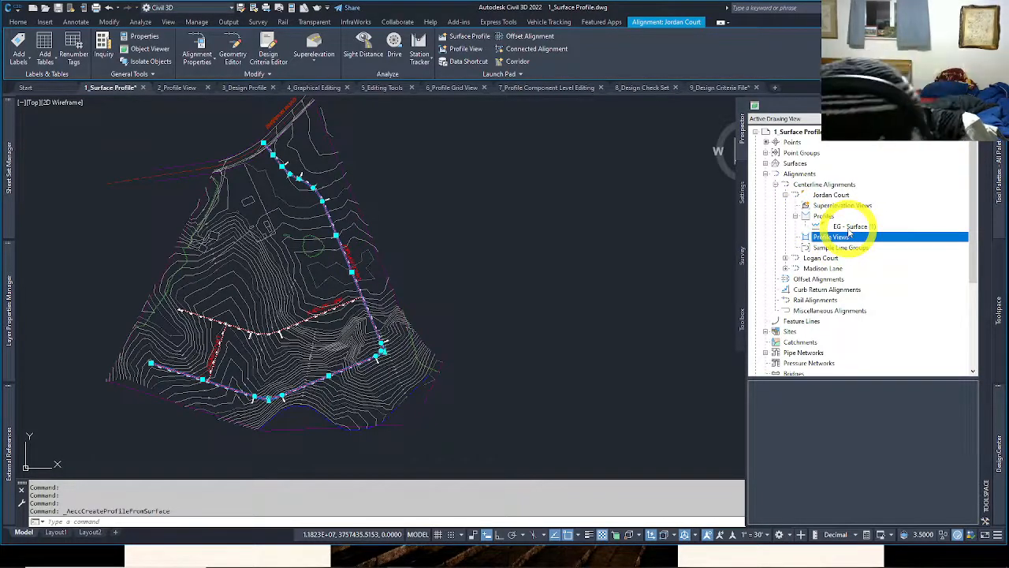
Rename Jordan Court's EG surface profile to "Jordan Court EGCL" in its profile properties.
left_click(849, 227)
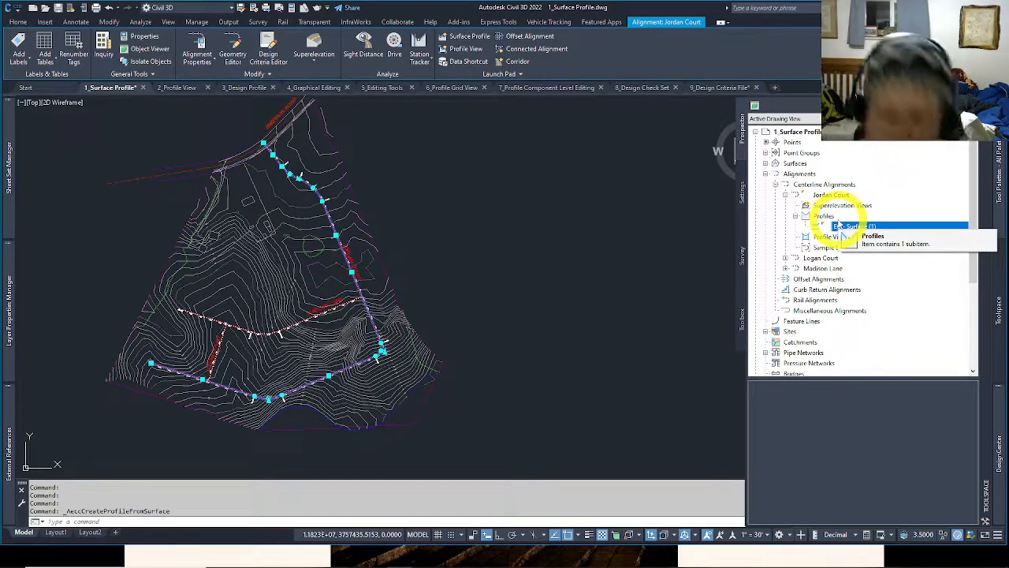
left_click(849, 230)
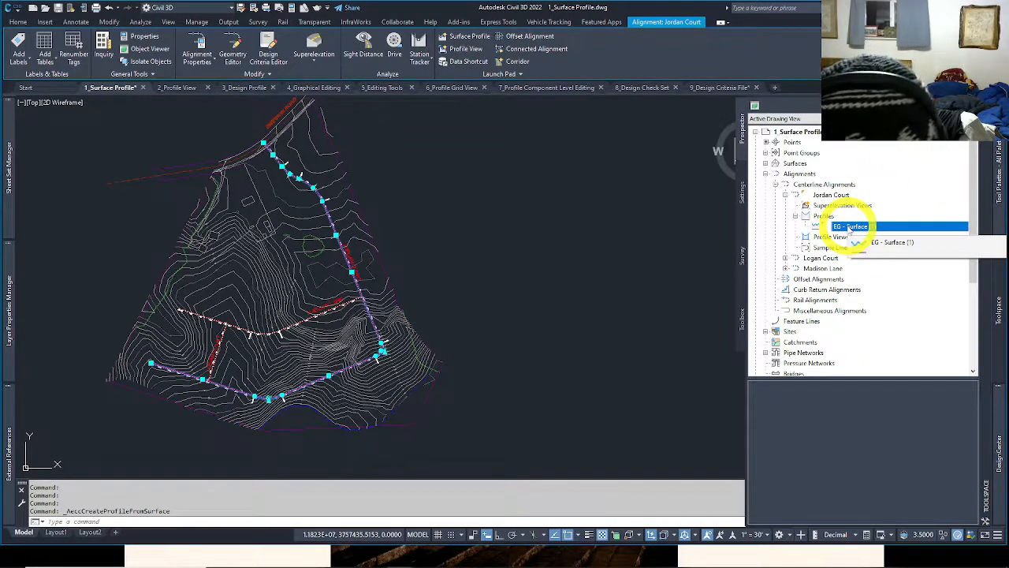
right_click(850, 229)
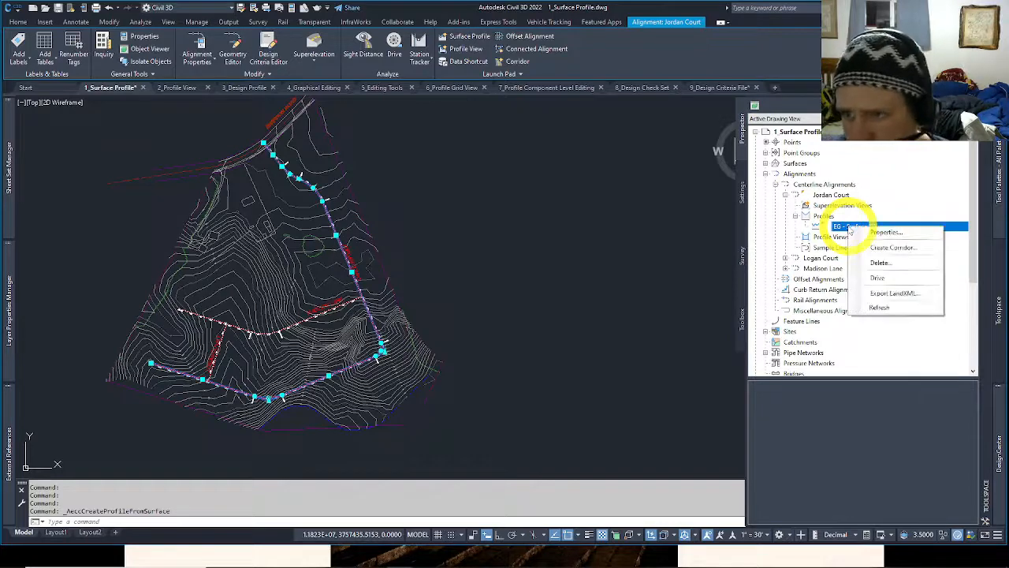
left_click(888, 232)
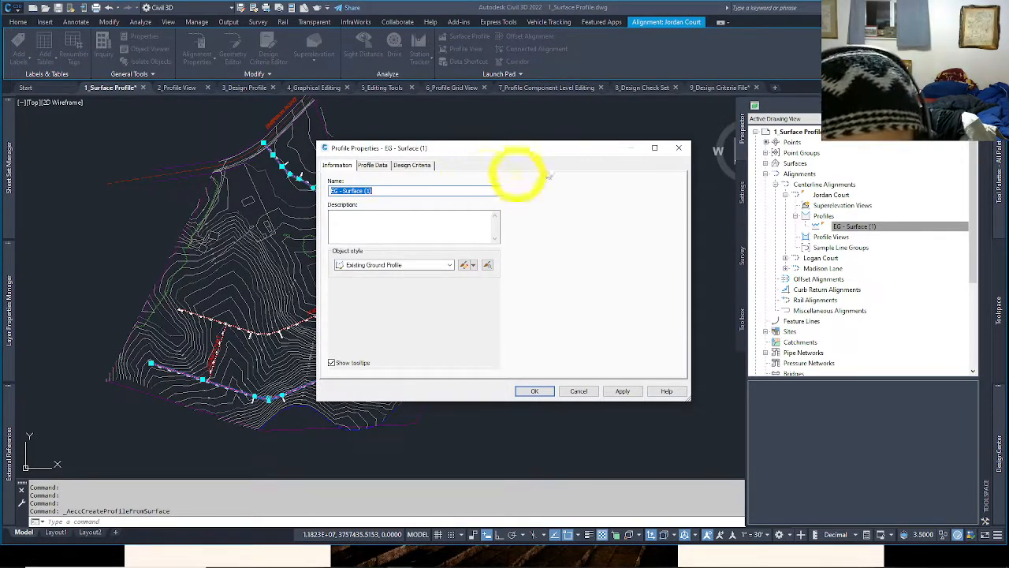
left_click_drag(540, 155, 535, 145)
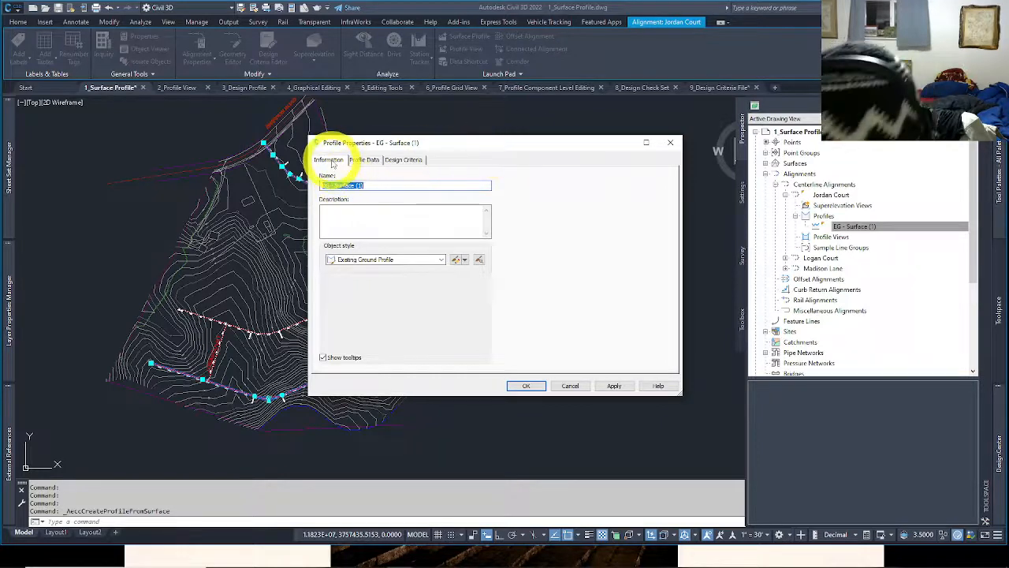
left_click(332, 160)
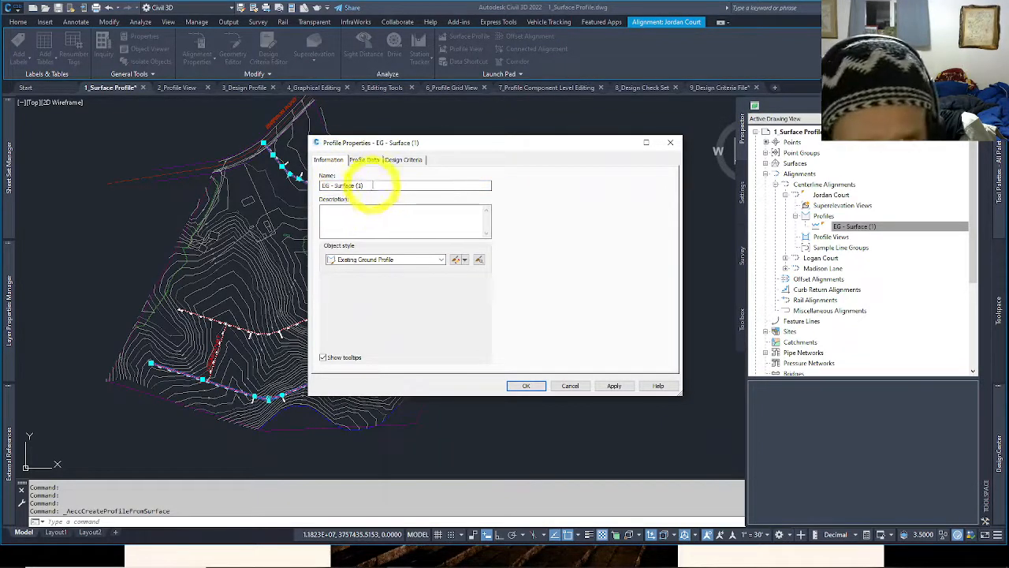
left_click_drag(369, 185, 252, 198)
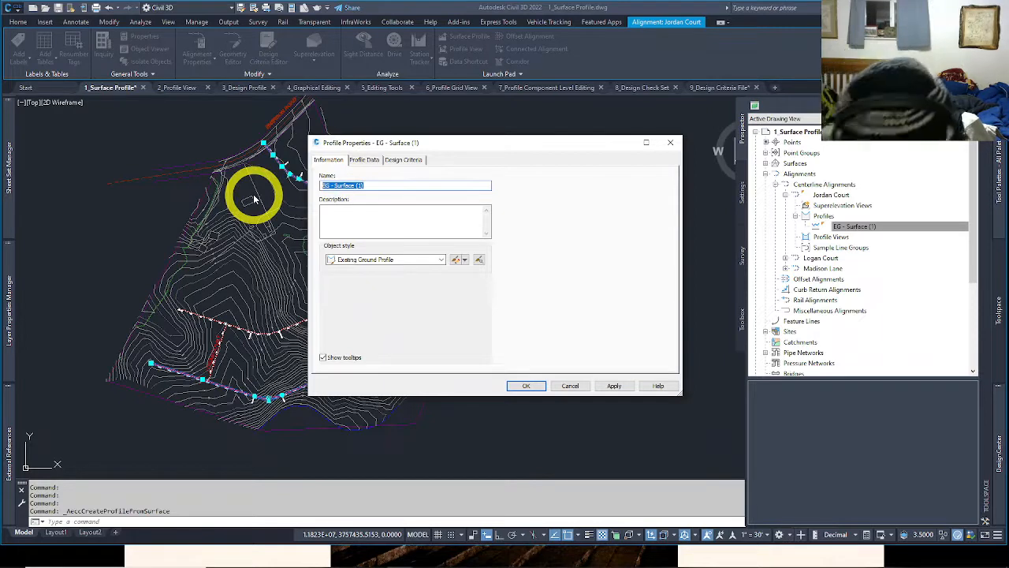
type("EGCL")
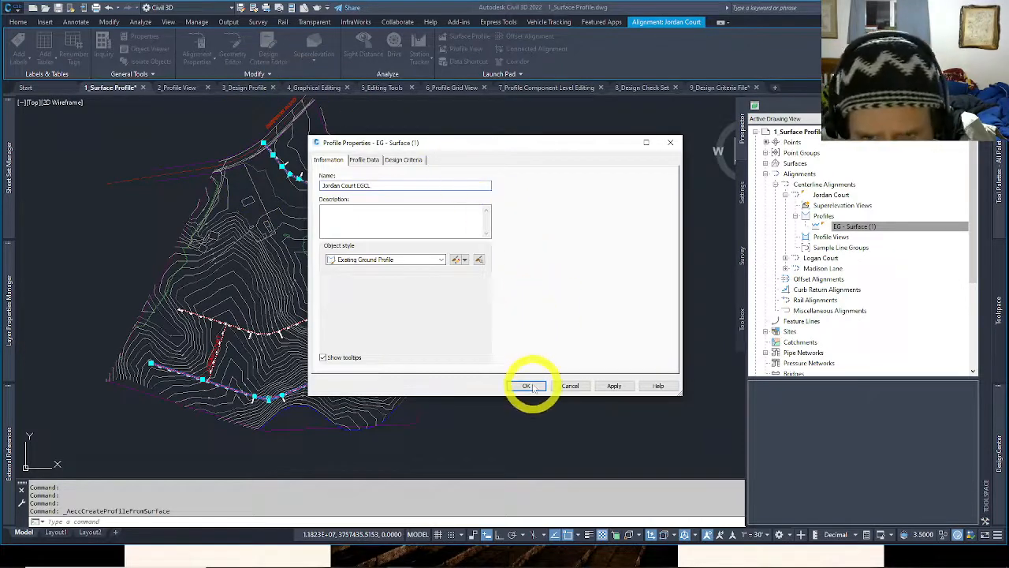
left_click(526, 385)
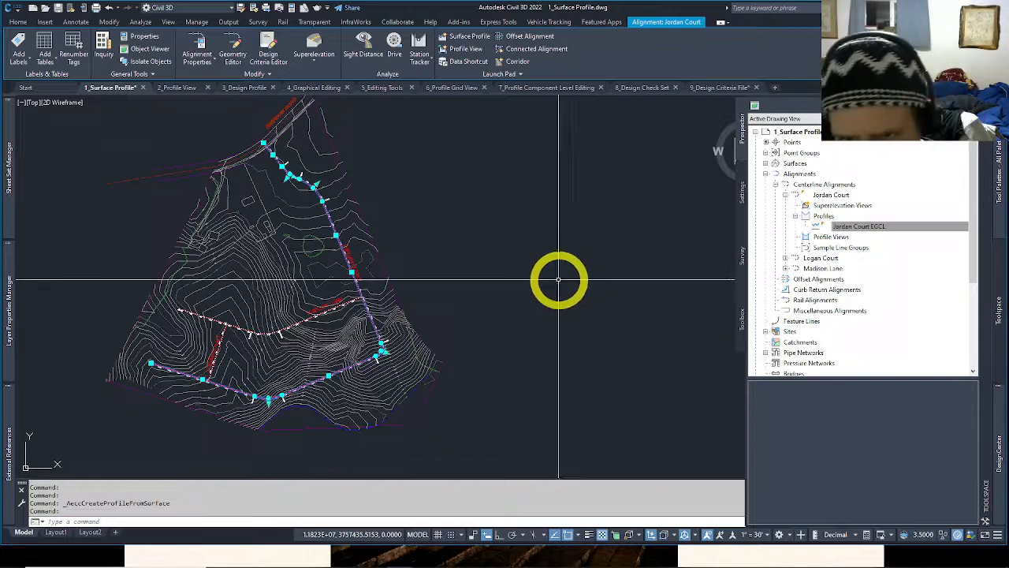
Clear the Jordan Court alignment selection and switch to the 2_Profile View drawing.
key("ctrl+1")
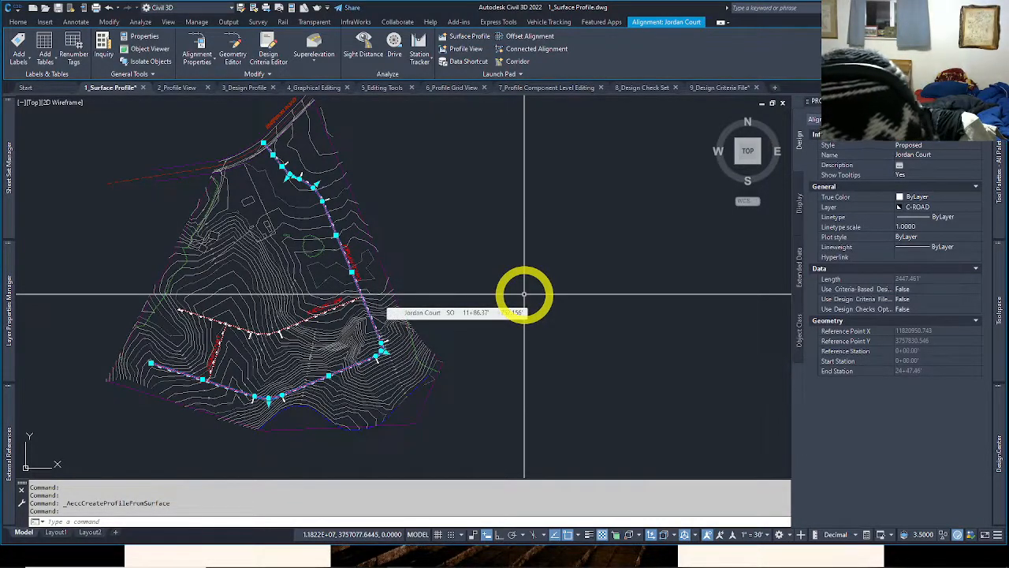
mouse_move(524, 294)
middle_mouse_down()
mouse_move(484, 301)
mouse_move(516, 288)
mouse_move(512, 261)
middle_mouse_up()
key("Escape")
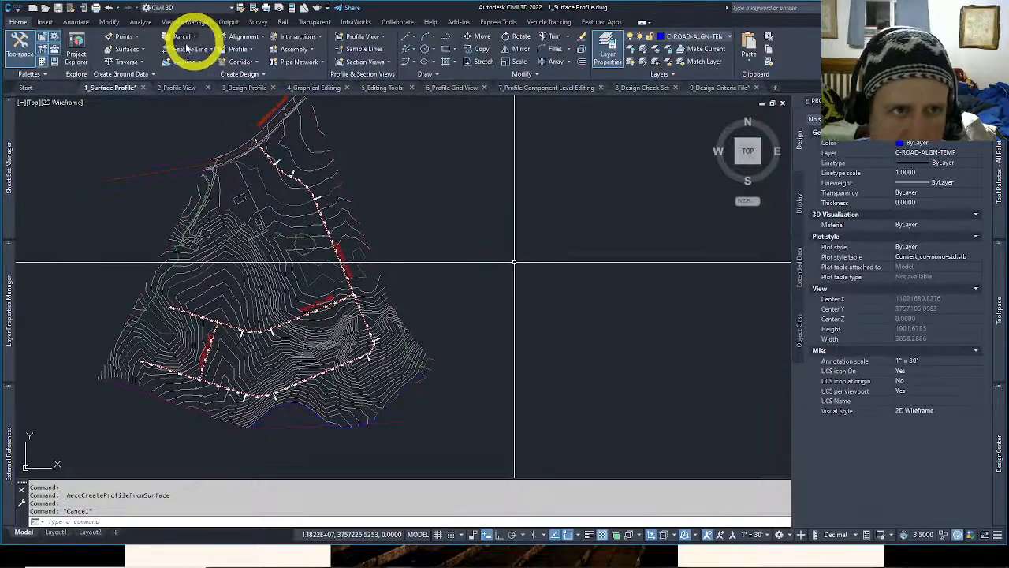
left_click(180, 89)
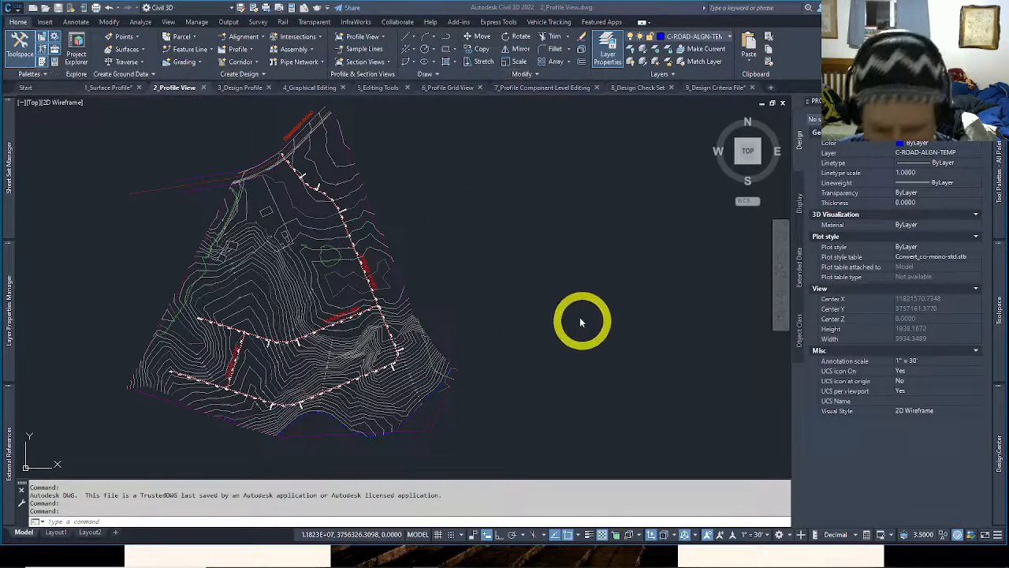
key("Escape")
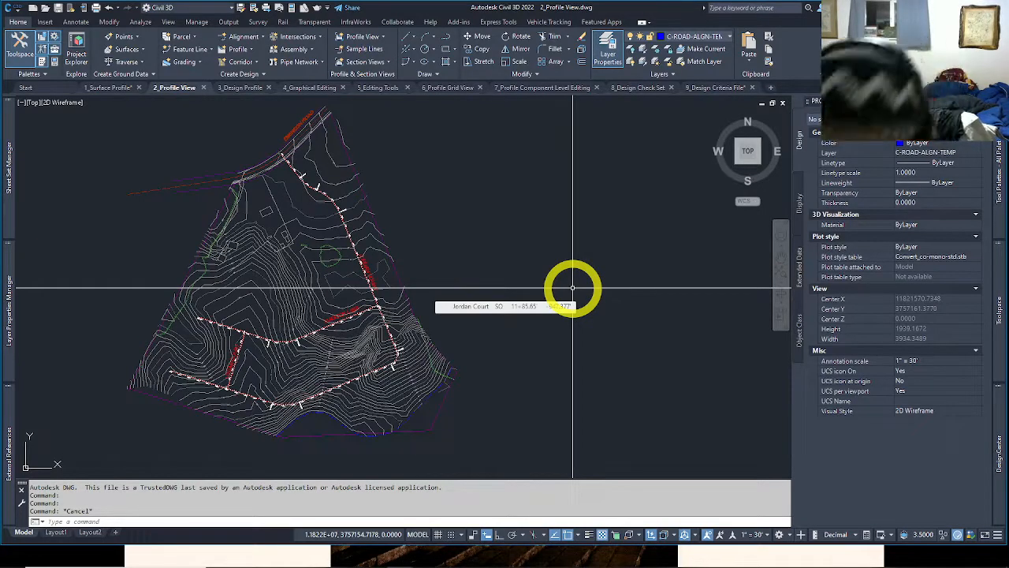
Switch to the 3_Design Profile drawing and inspect the corner of the profile view grid at elevation 140.
left_click(245, 87)
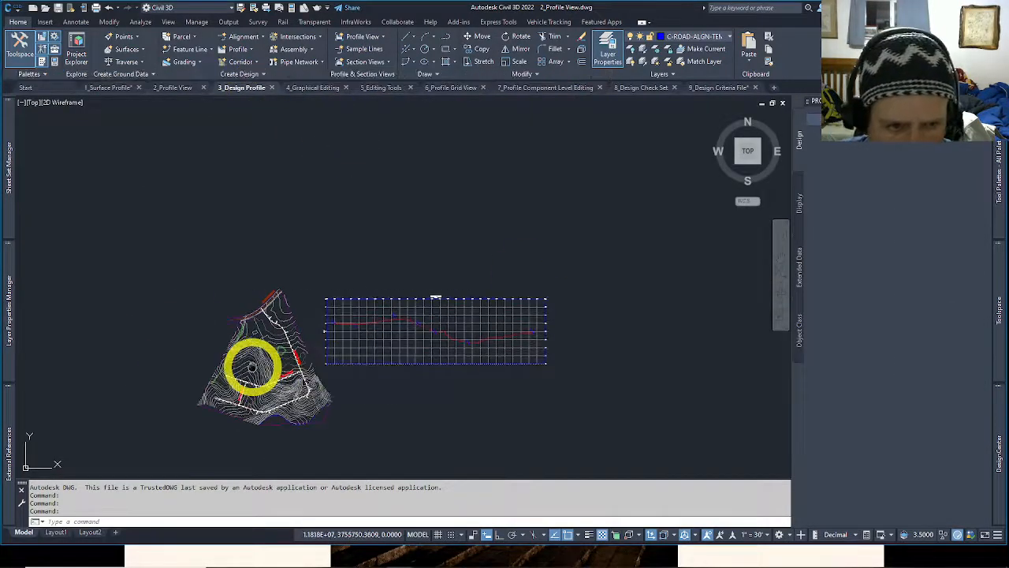
scroll(323, 372, "up", 5)
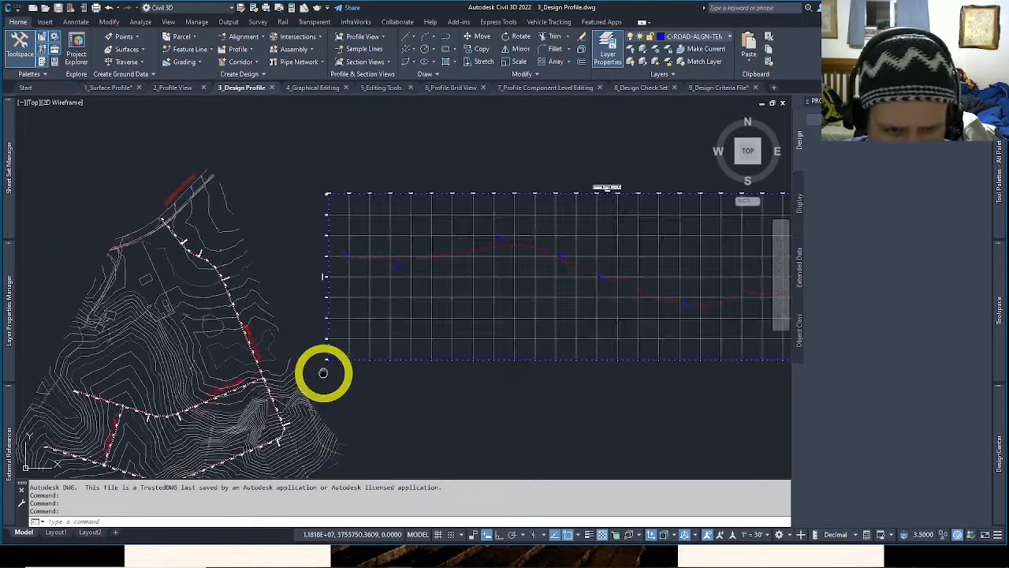
left_click(325, 366)
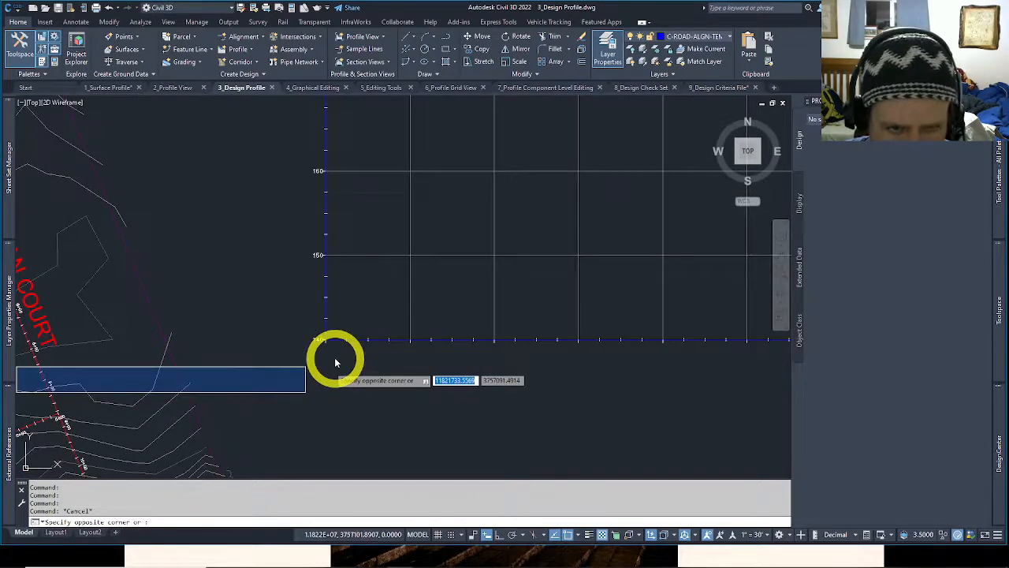
scroll(334, 356, "up", 2)
key("Escape")
left_click(340, 332)
key("Escape")
key("Escape")
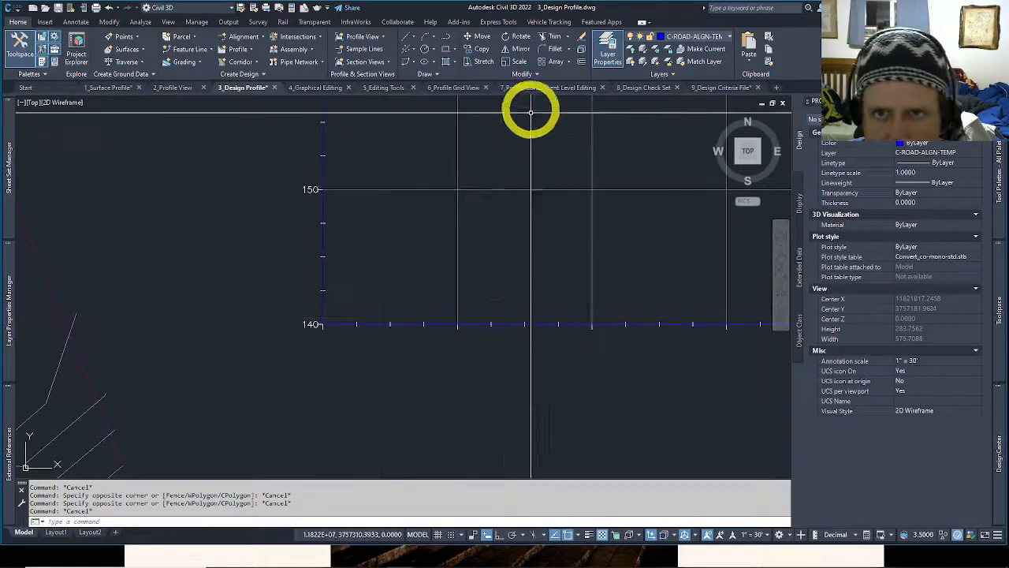
Examine the profile view's starting elevation axis from its base up to the station labels along the upper edge.
scroll(396, 352, "down", 5)
scroll(396, 352, "down", 4)
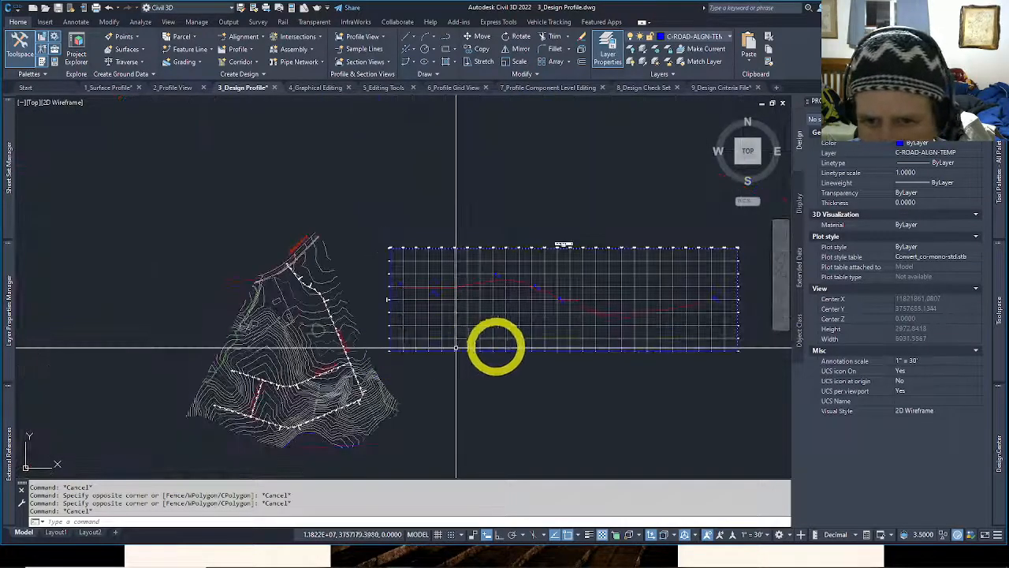
scroll(391, 328, "up", 6)
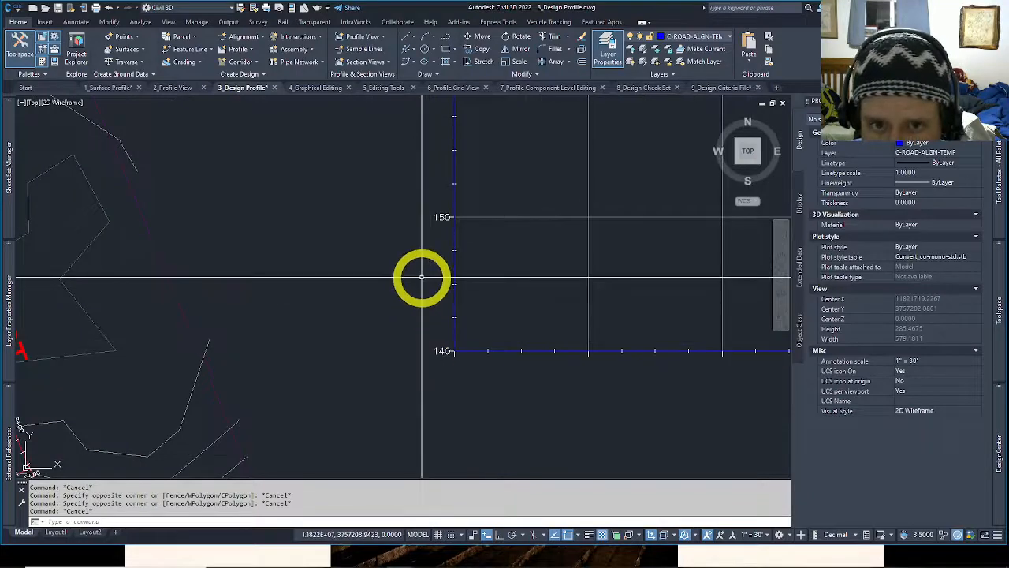
scroll(419, 343, "down", 2)
middle_click_drag(419, 342, 378, 420)
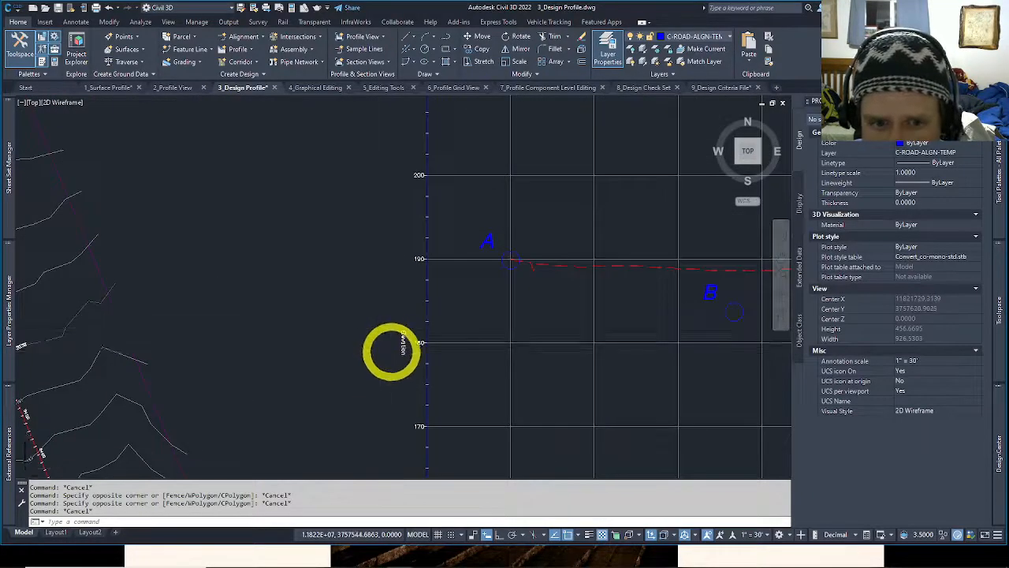
scroll(389, 351, "up", 2)
middle_click_drag(416, 321, 402, 468)
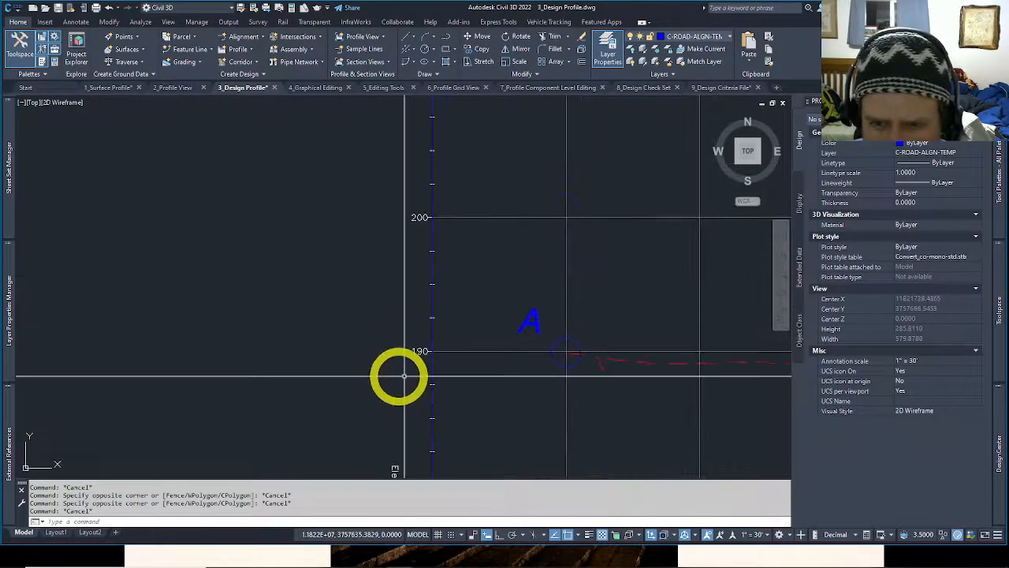
mouse_move(418, 321)
middle_mouse_down()
mouse_move(408, 347)
mouse_move(412, 427)
middle_mouse_up()
middle_click_drag(403, 256, 401, 375)
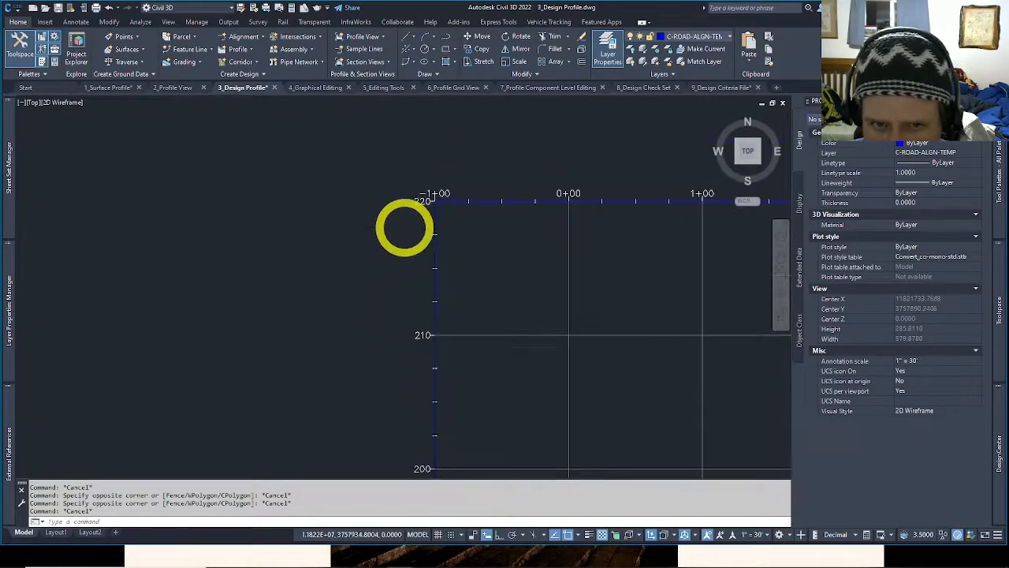
Examine the profile view's station labels along its upper edge, its title, the existing ground line and the ending elevation axis.
scroll(402, 224, "down", 2)
middle_click_drag(499, 212, 379, 275)
scroll(306, 272, "up", 2)
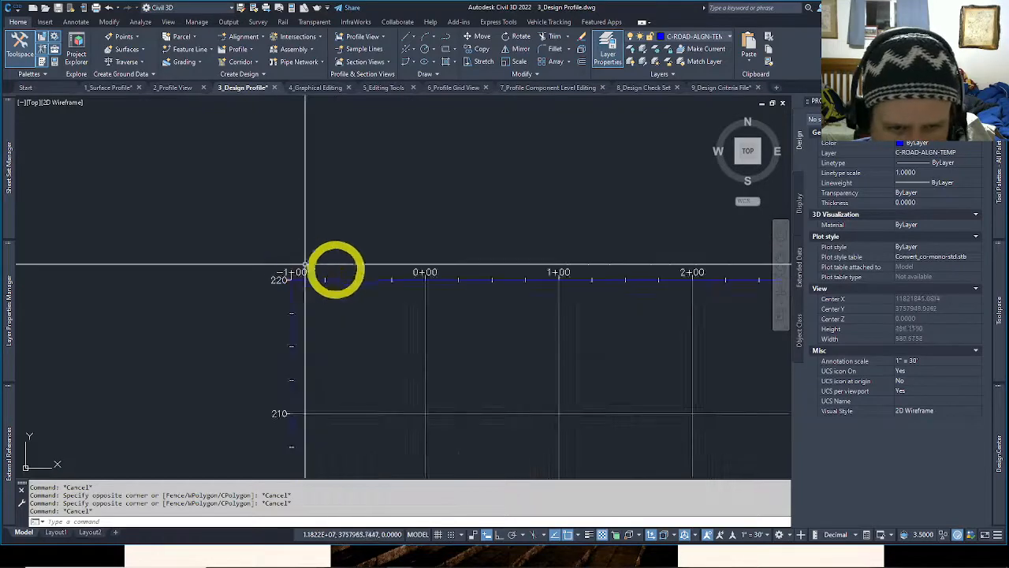
scroll(420, 258, "down", 4)
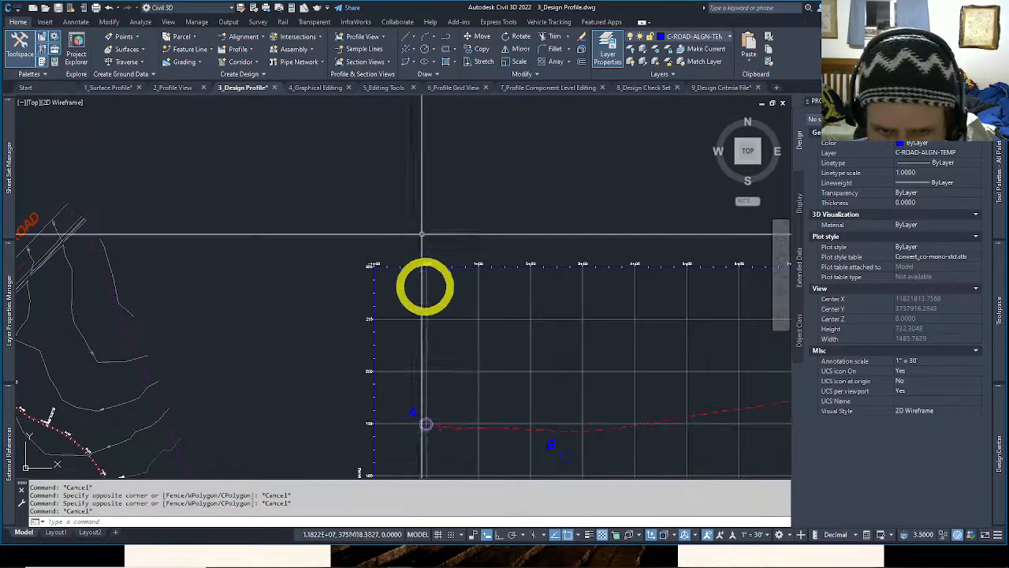
middle_click_drag(423, 295, 324, 284)
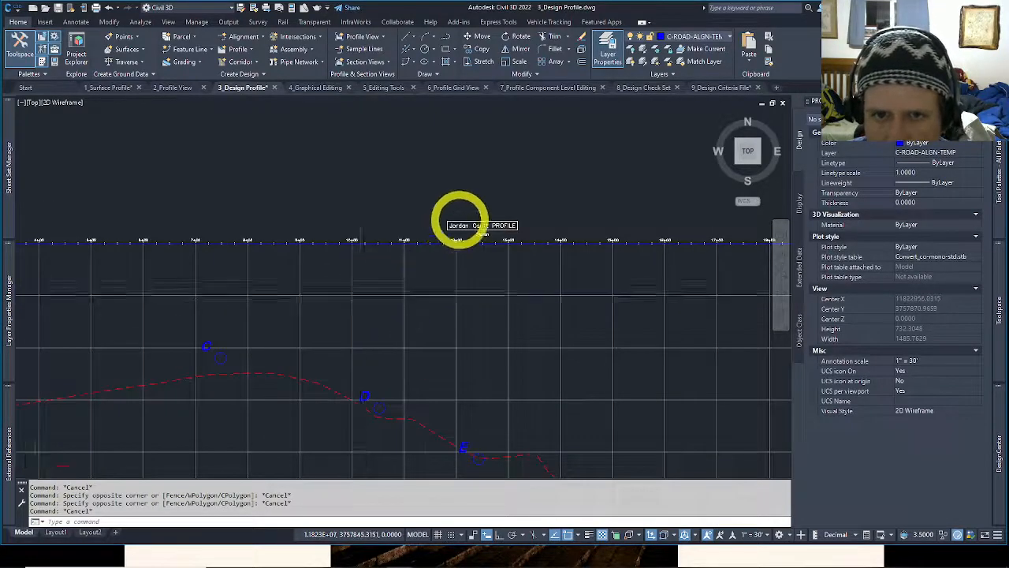
scroll(465, 225, "up", 4)
scroll(352, 312, "down", 5)
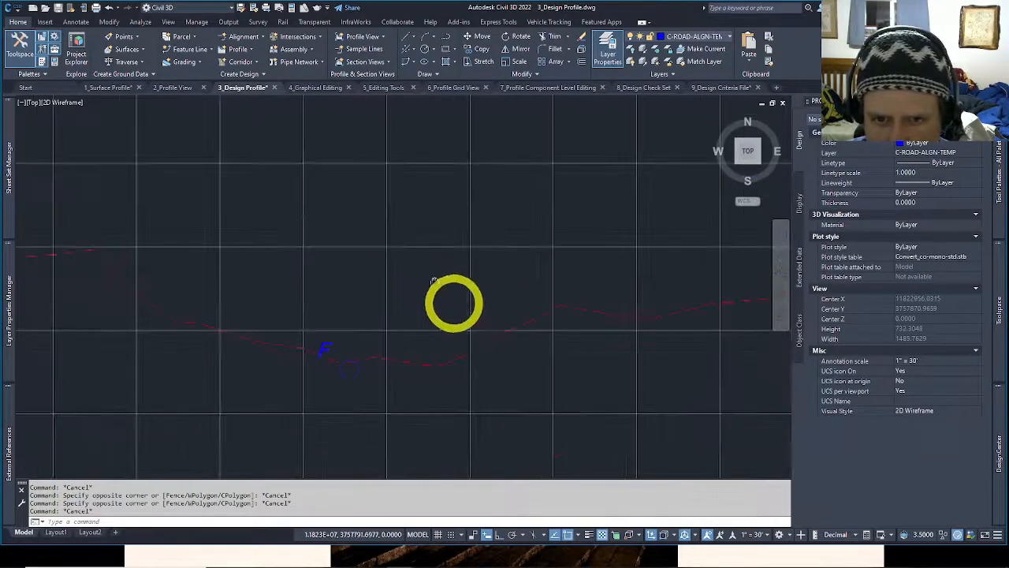
scroll(512, 306, "up", 4)
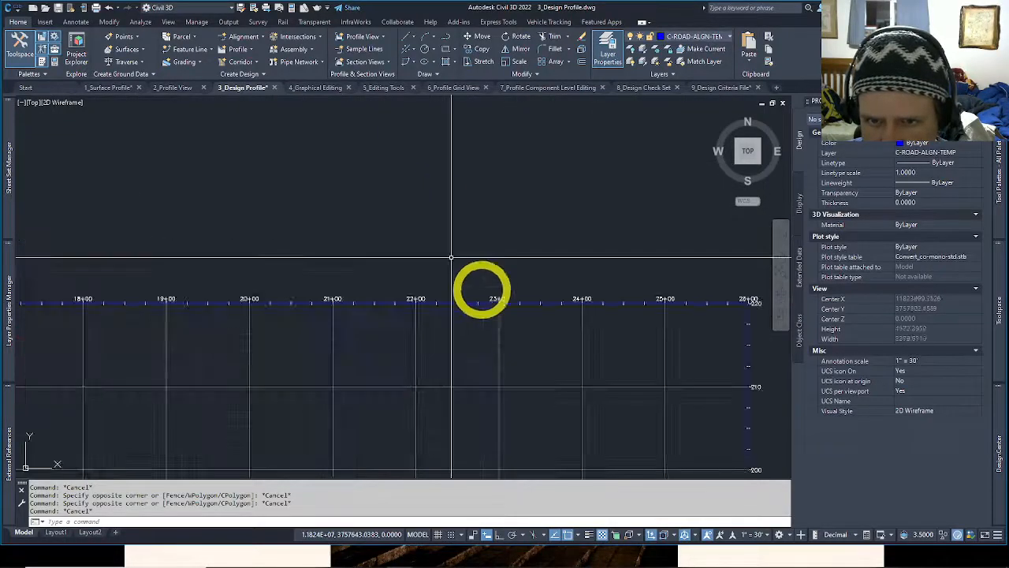
scroll(642, 320, "down", 3)
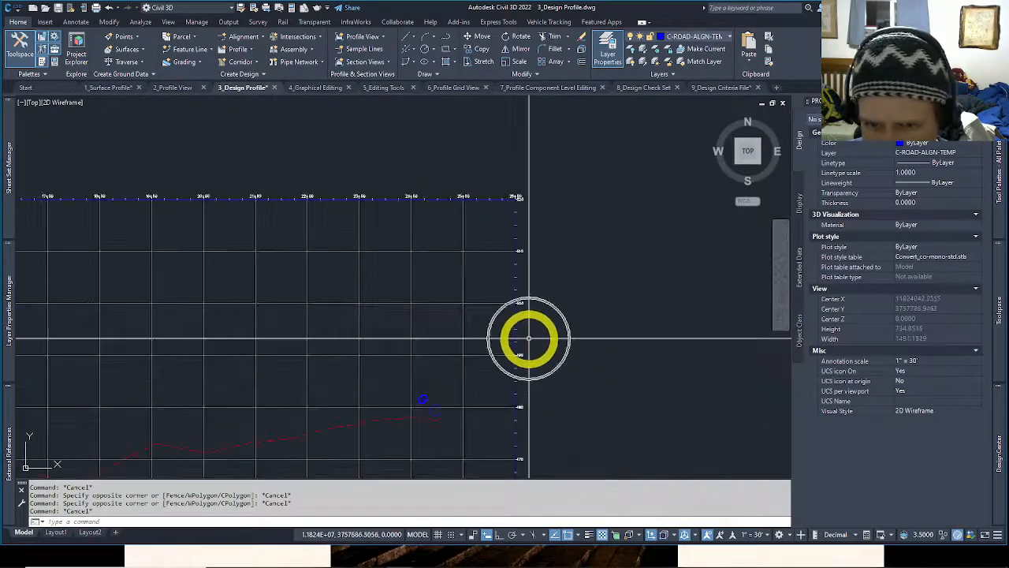
scroll(528, 339, "down", 5)
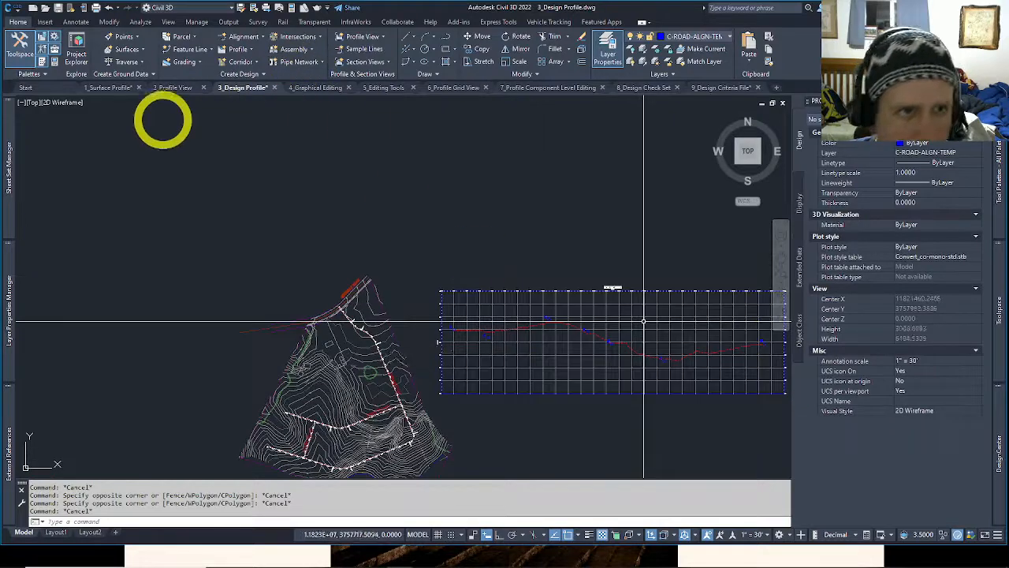
Switch to the 2_Profile View drawing and select the Jordan Court alignment near station 8+00.
left_click(175, 88)
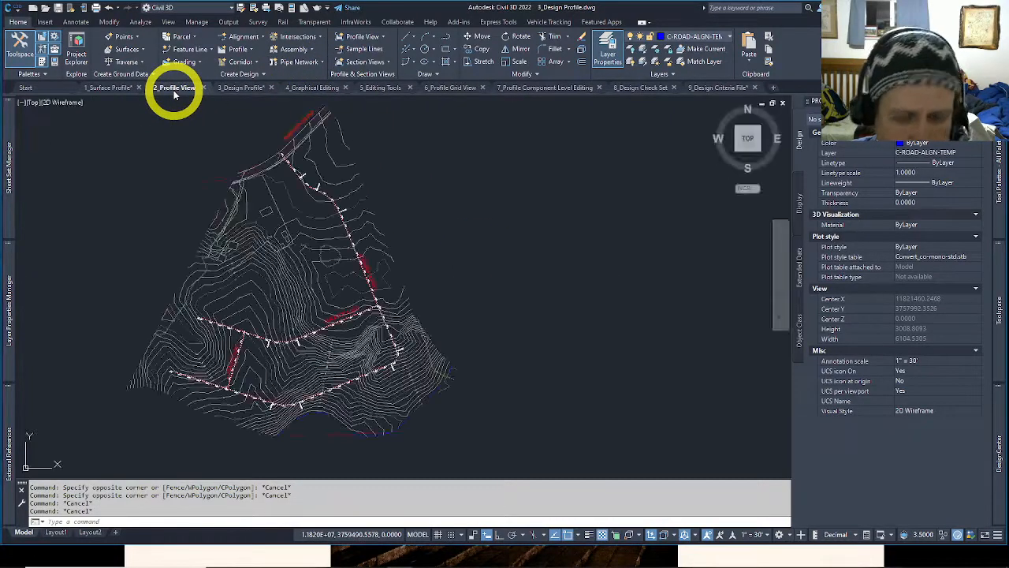
left_click(175, 88)
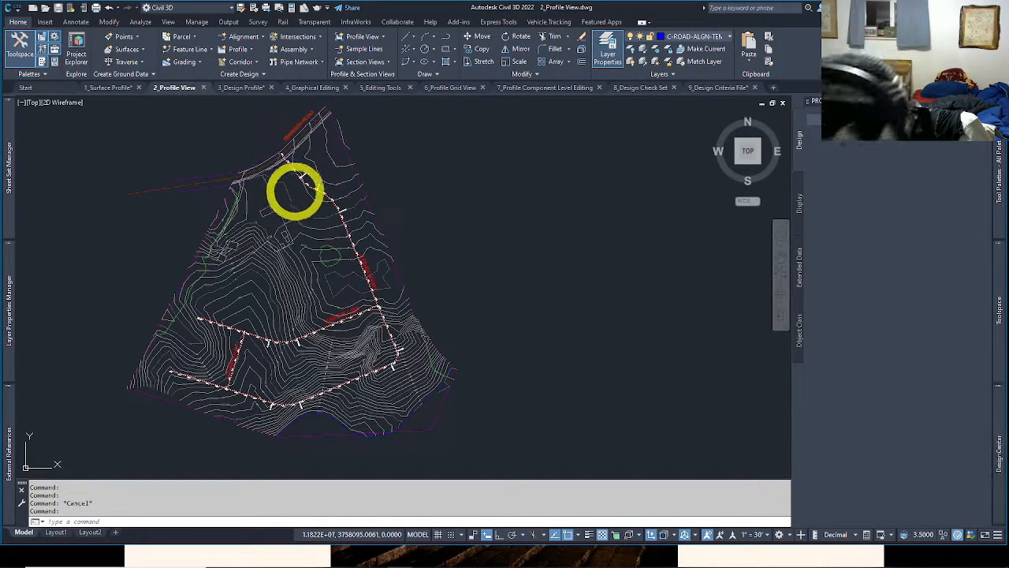
scroll(371, 281, "up", 3)
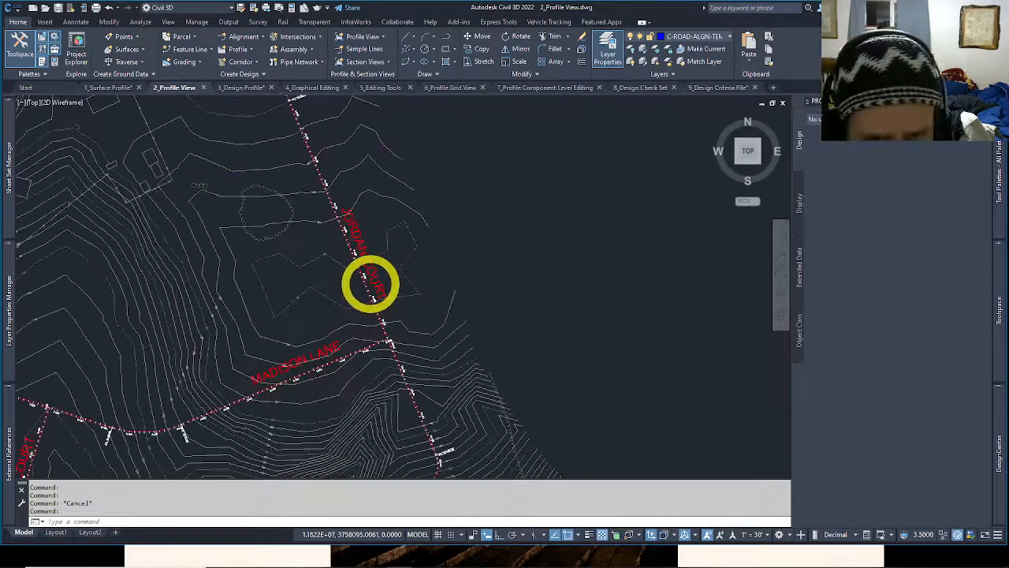
scroll(367, 290, "up", 6)
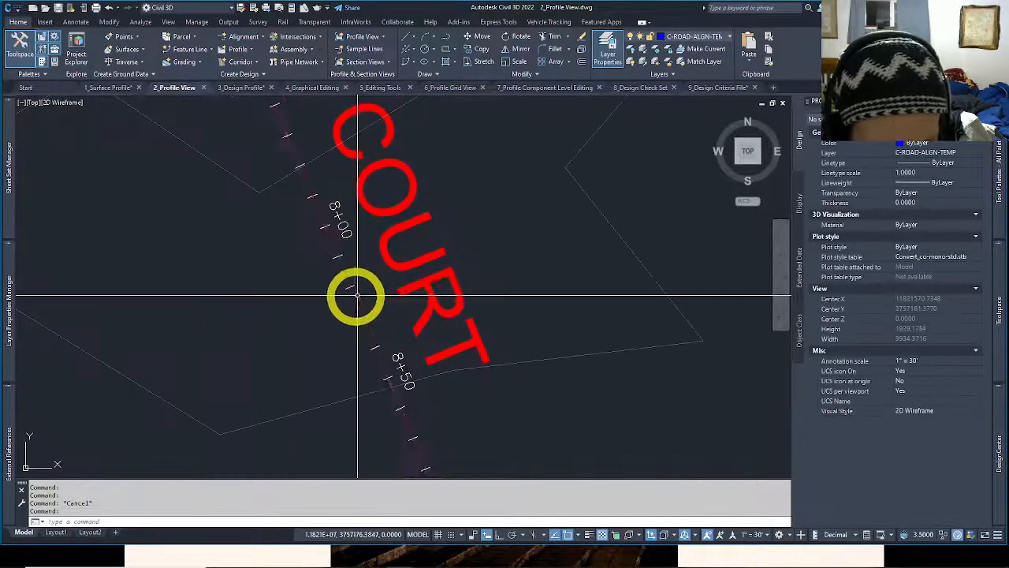
key("Escape")
key("Escape")
left_click(354, 299)
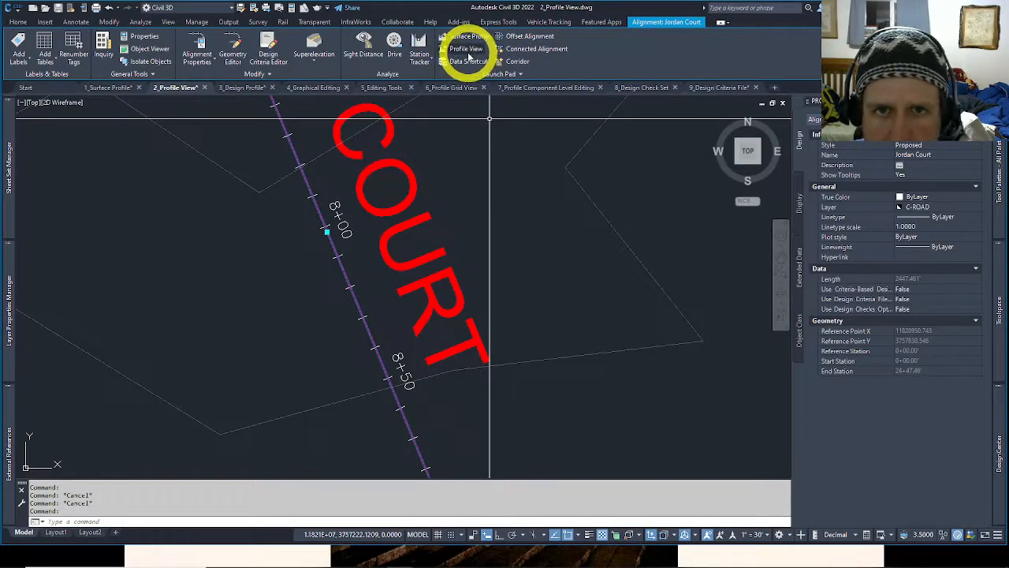
Start a profile view for the selected Jordan Court alignment and set its profile view style to Major Grids 10V.
left_click(468, 50)
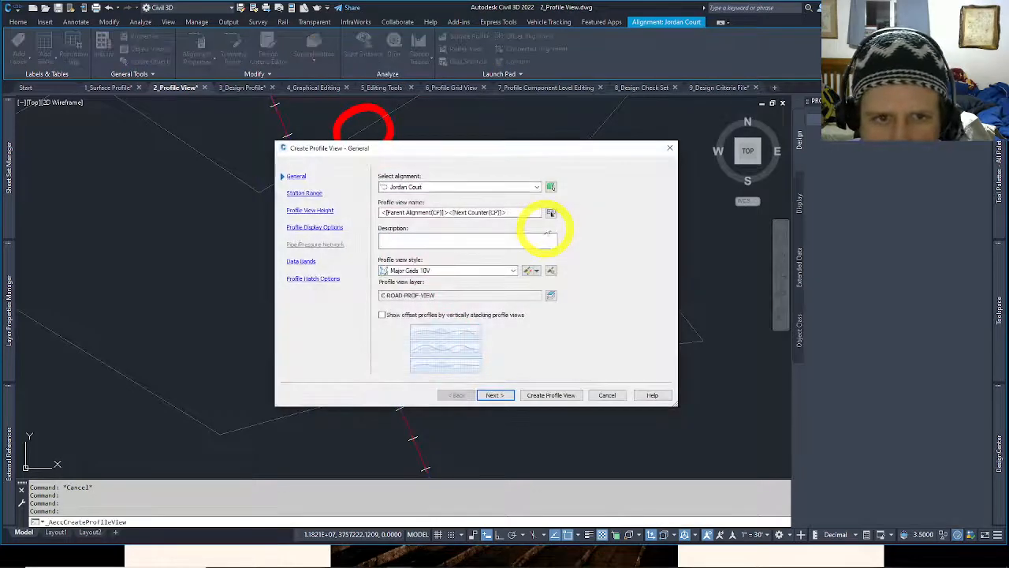
mouse_move(335, 146)
left_mouse_down()
mouse_move(308, 149)
mouse_move(345, 135)
left_mouse_up()
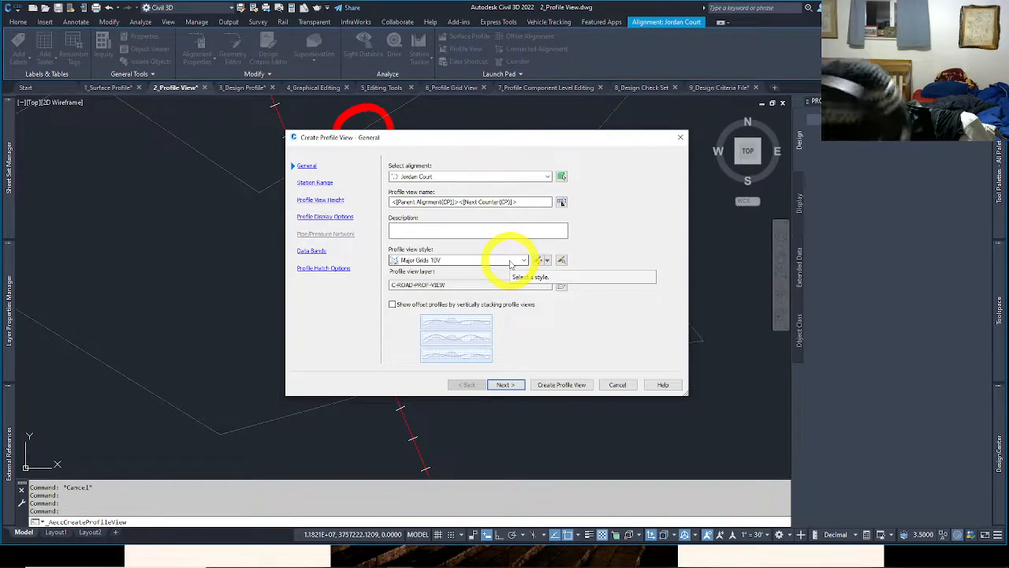
left_click(440, 176)
left_click(441, 181)
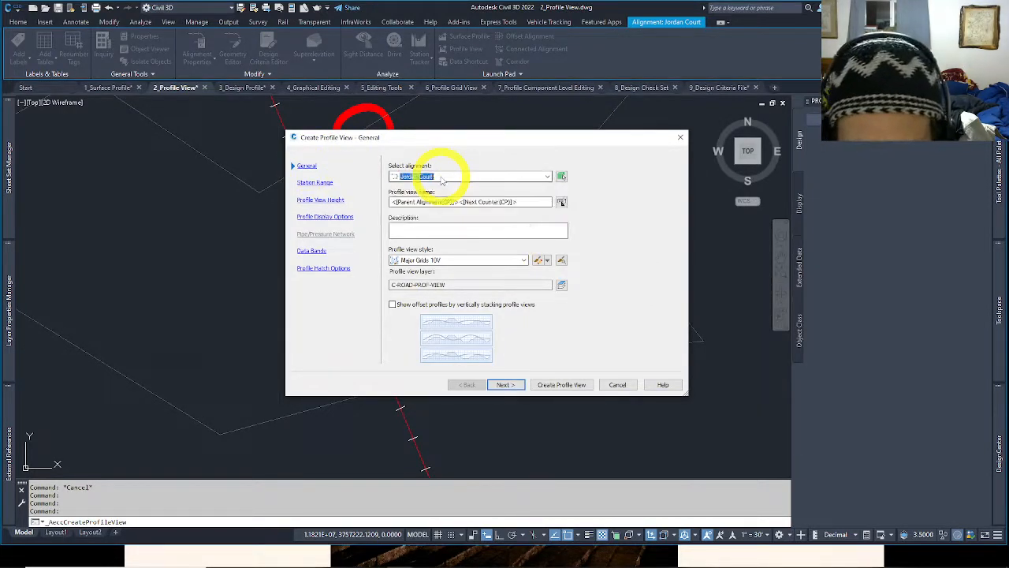
left_click(484, 260)
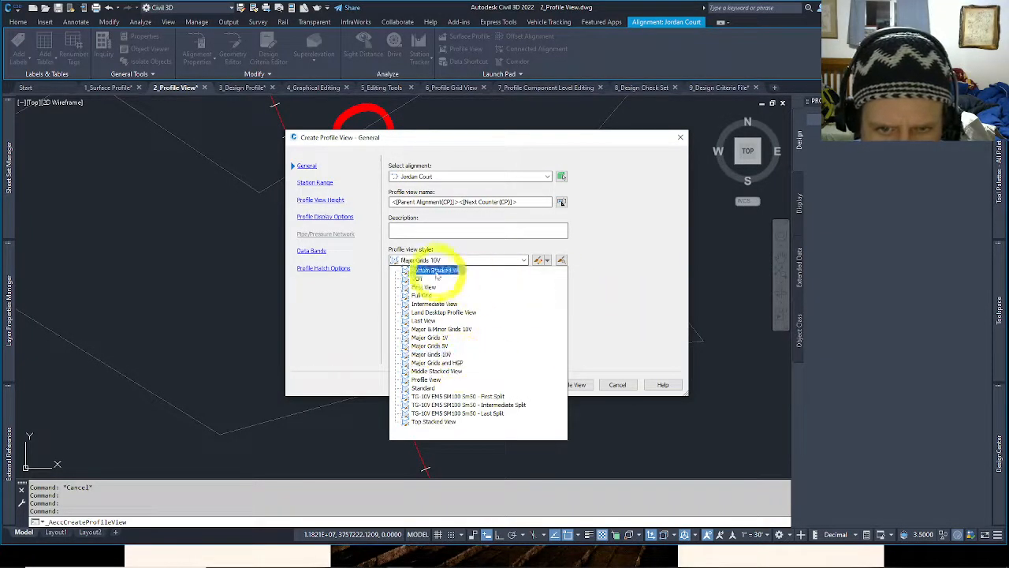
left_click(438, 356)
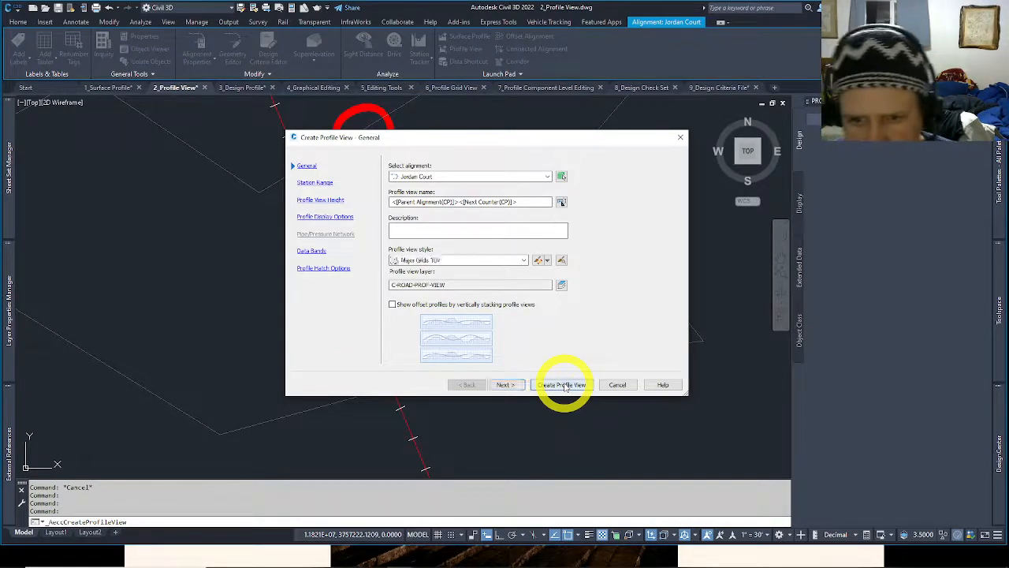
Create the Jordan Court profile view with its origin in the empty area northeast of the site plan, and clear the alignment selection.
left_click(562, 385)
scroll(481, 291, "down", 8)
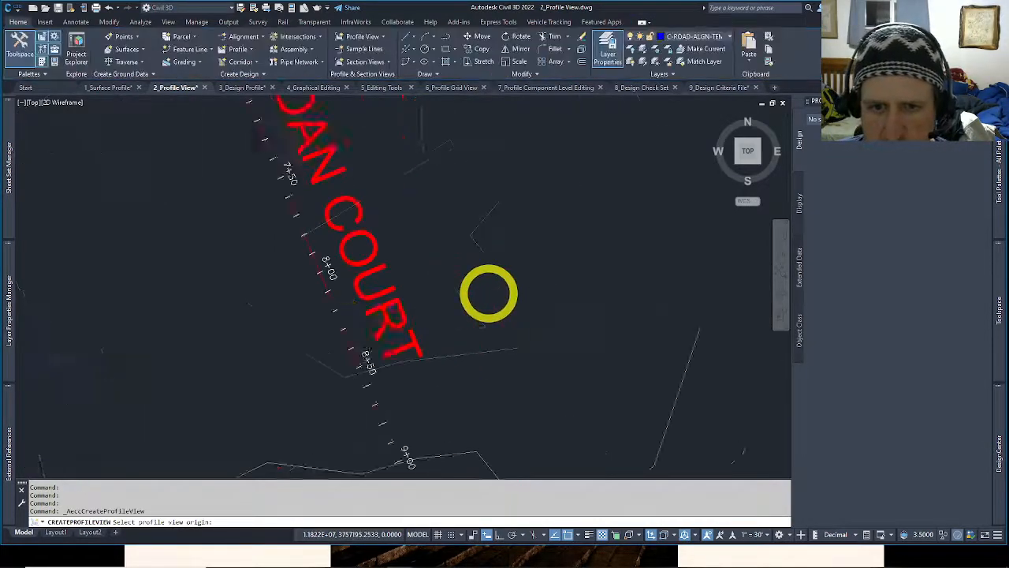
scroll(565, 290, "down", 2)
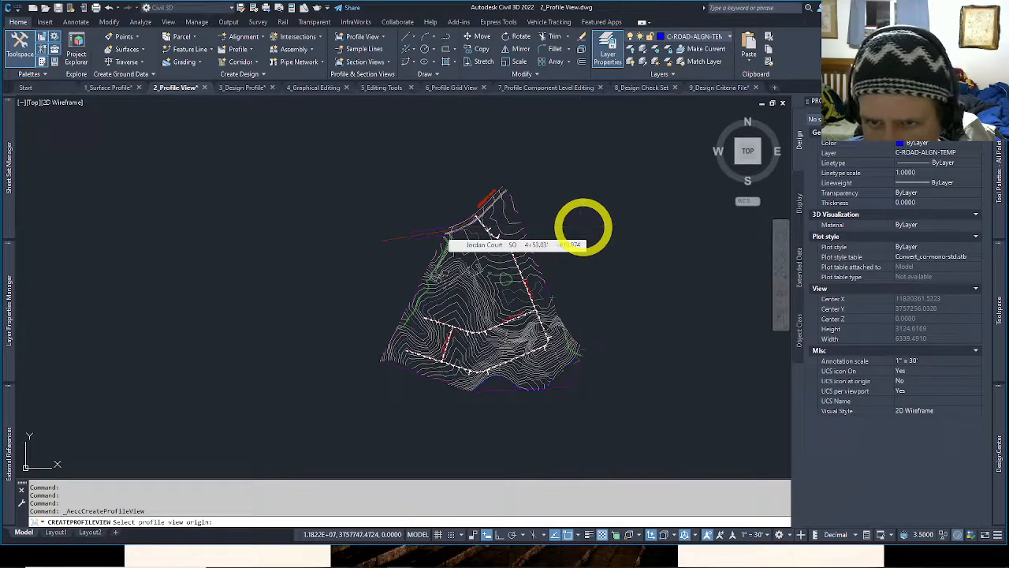
left_click(584, 227)
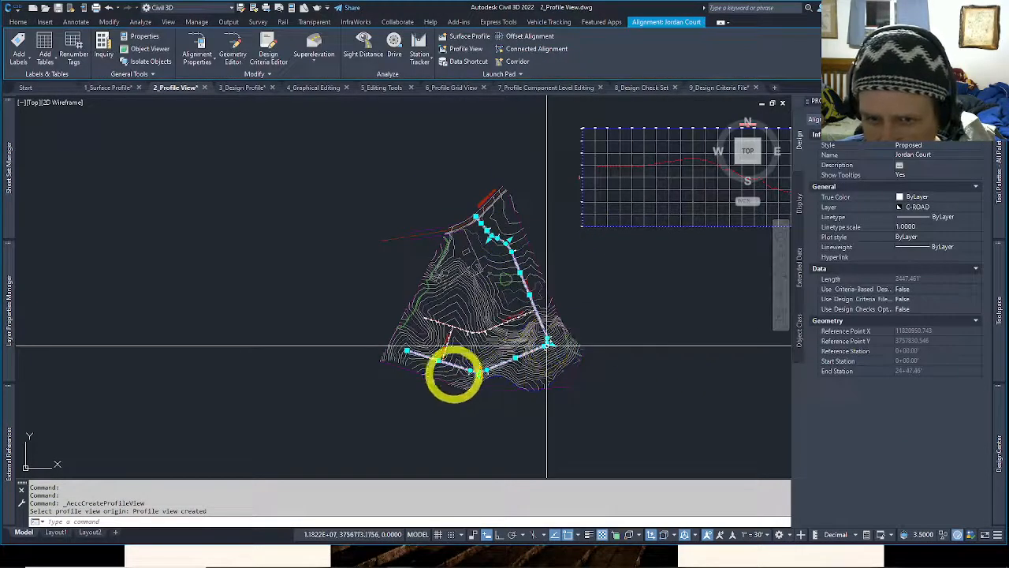
mouse_move(670, 250)
middle_mouse_down()
mouse_move(225, 430)
mouse_move(292, 316)
mouse_move(311, 247)
middle_mouse_up()
scroll(292, 316, "up", 8)
key("Escape")
scroll(401, 131, "down", 3)
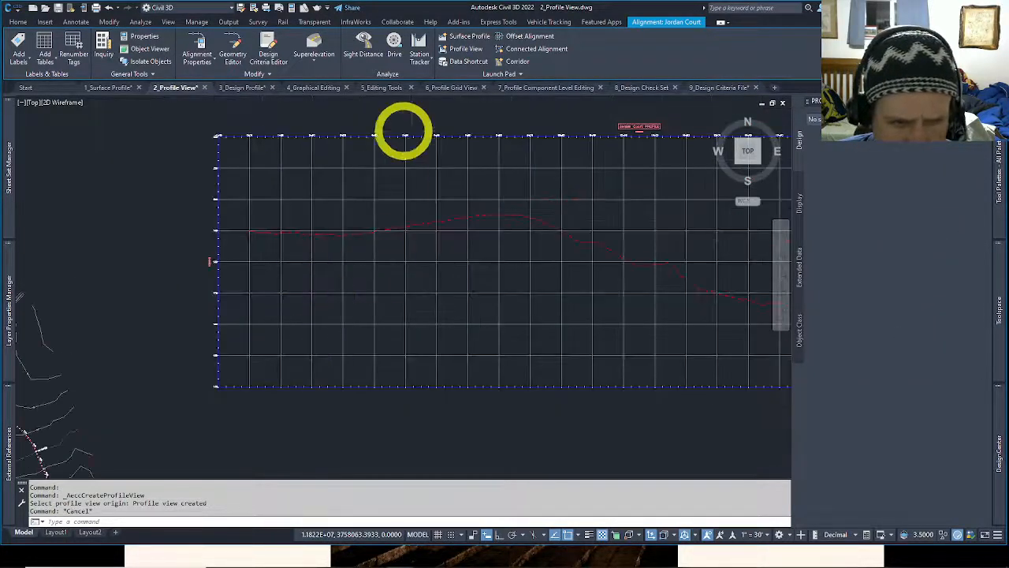
scroll(429, 260, "down", 5)
scroll(368, 239, "up", 5)
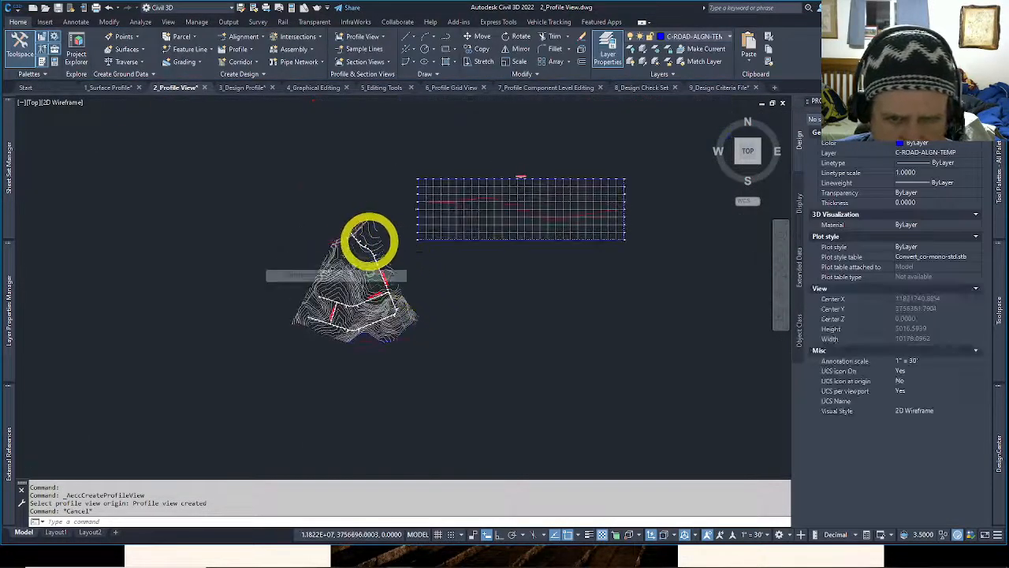
Start Create Surface Profile for Jordan Court and choose to draw its existing EGCL profile in a profile view.
left_click(238, 49)
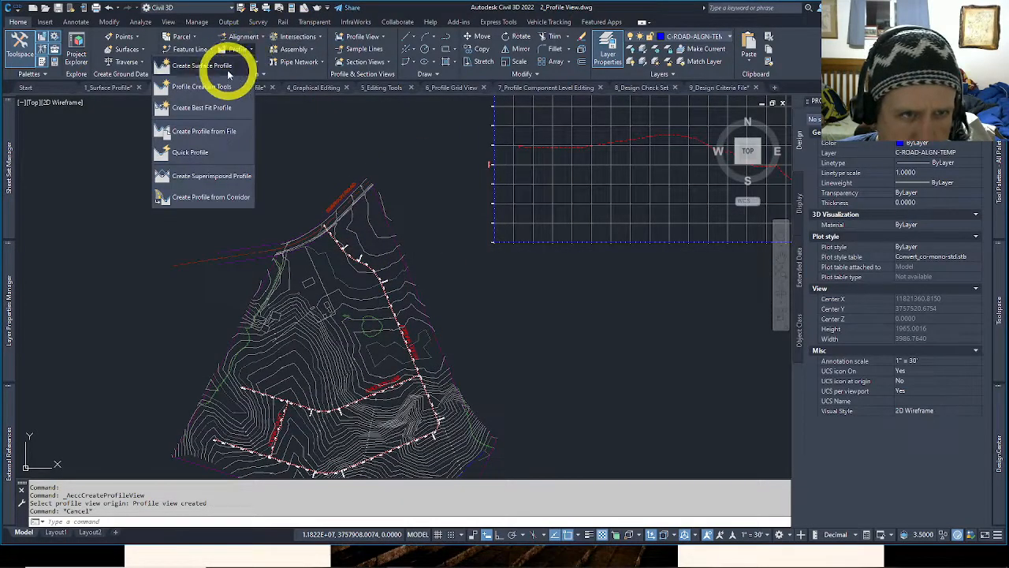
left_click(227, 67)
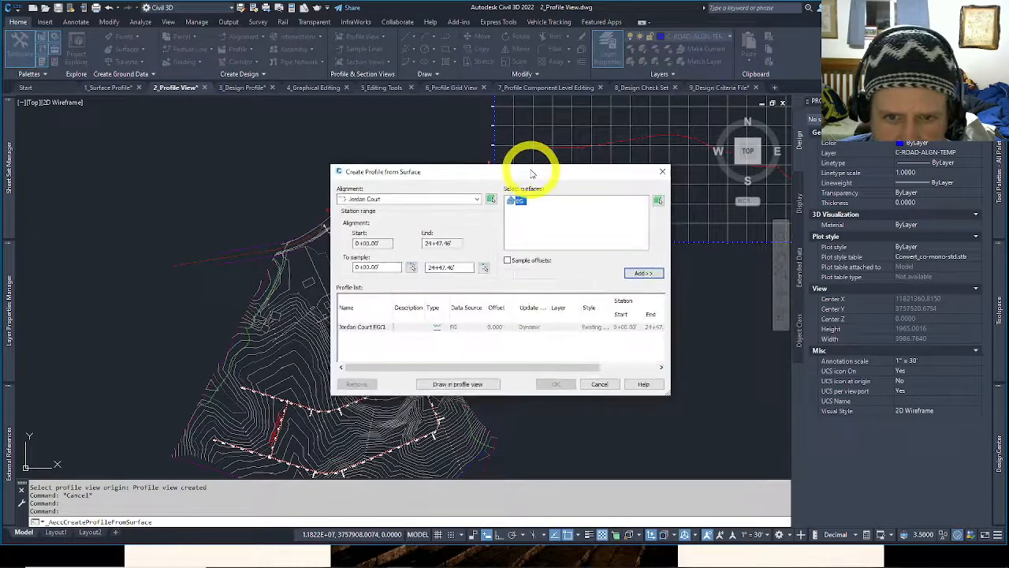
left_click_drag(480, 176, 515, 160)
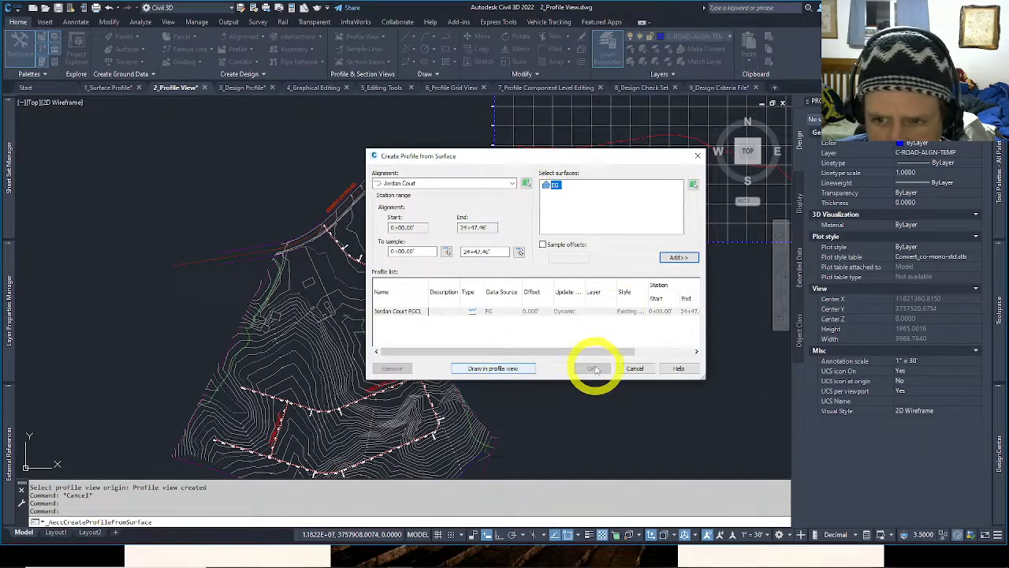
left_click(513, 368)
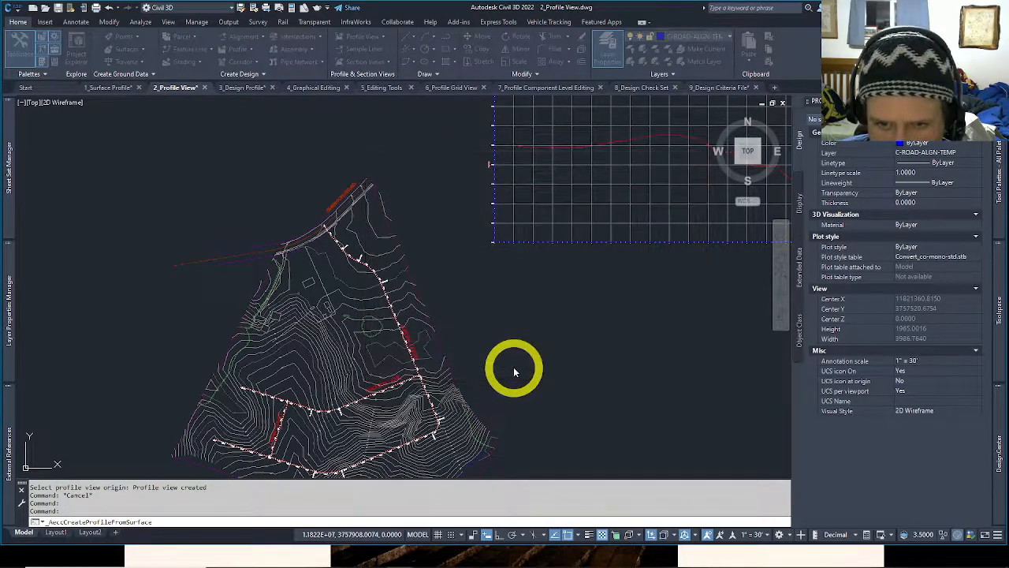
Create a second Jordan Court profile view in the Major Grids 10V style, placing its origin below the first view and east of the site plan.
left_click_drag(473, 131, 544, 137)
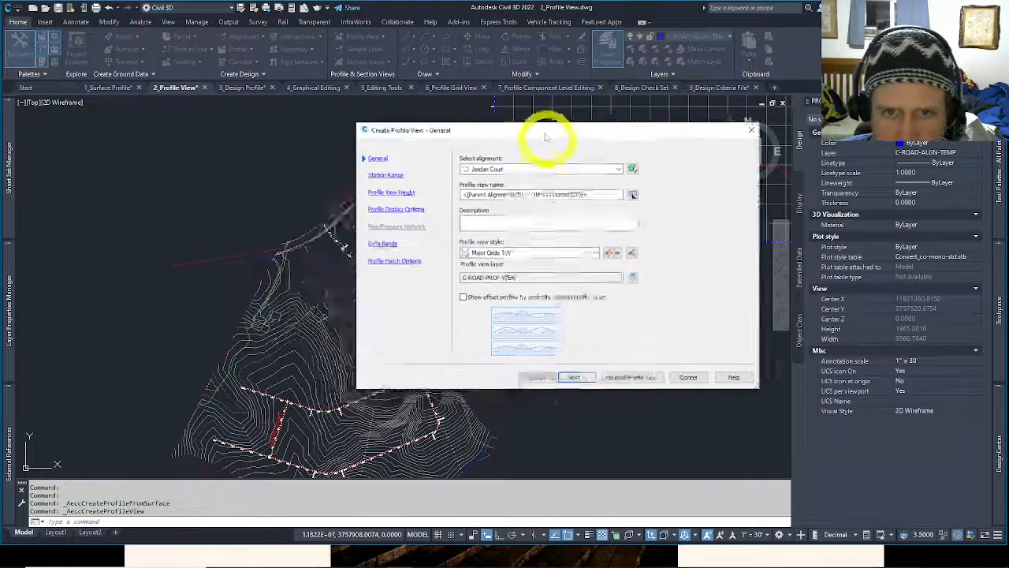
left_click(521, 386)
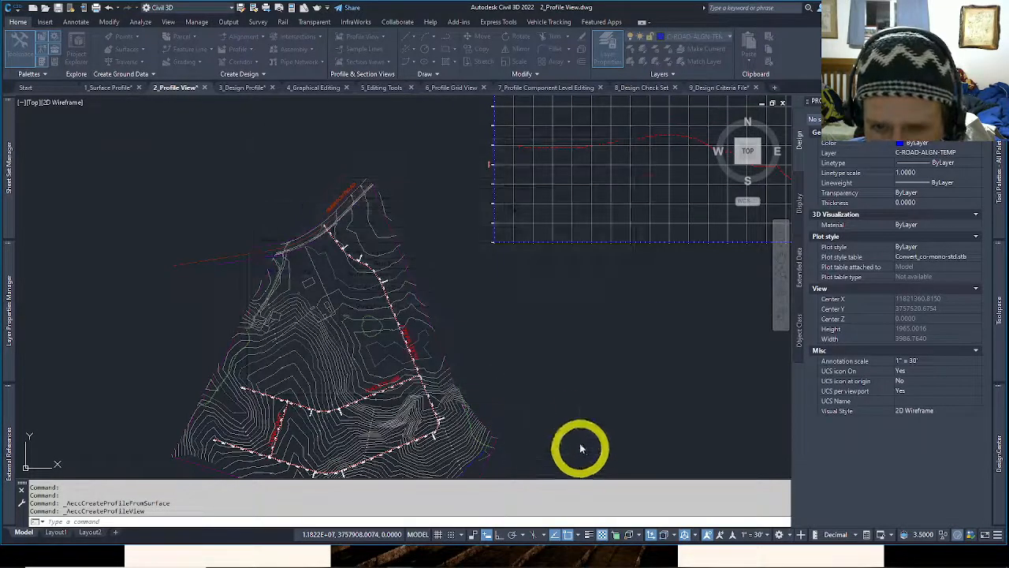
middle_click_drag(576, 421, 493, 252)
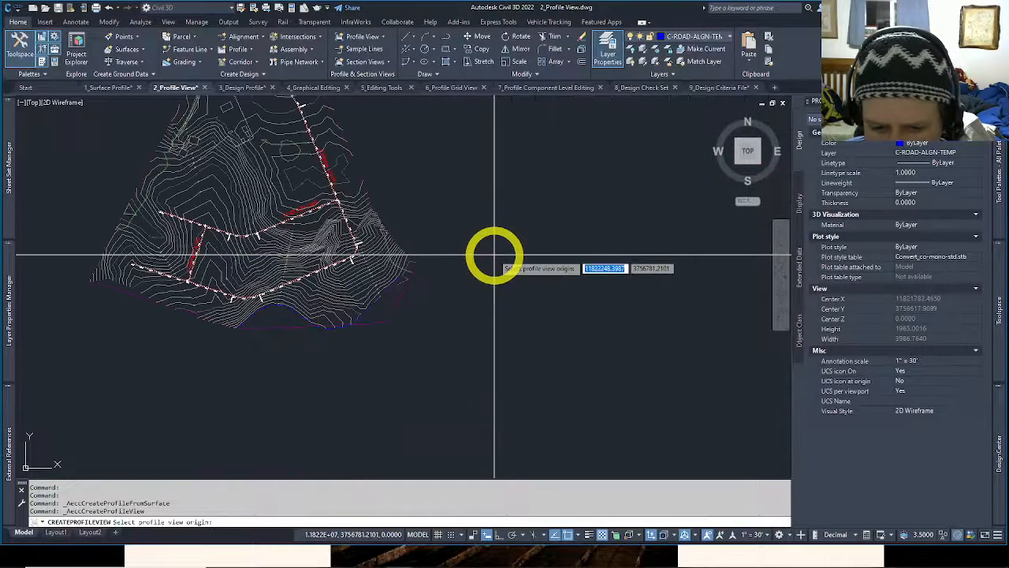
scroll(494, 255, "down", 2)
scroll(493, 271, "down", 2)
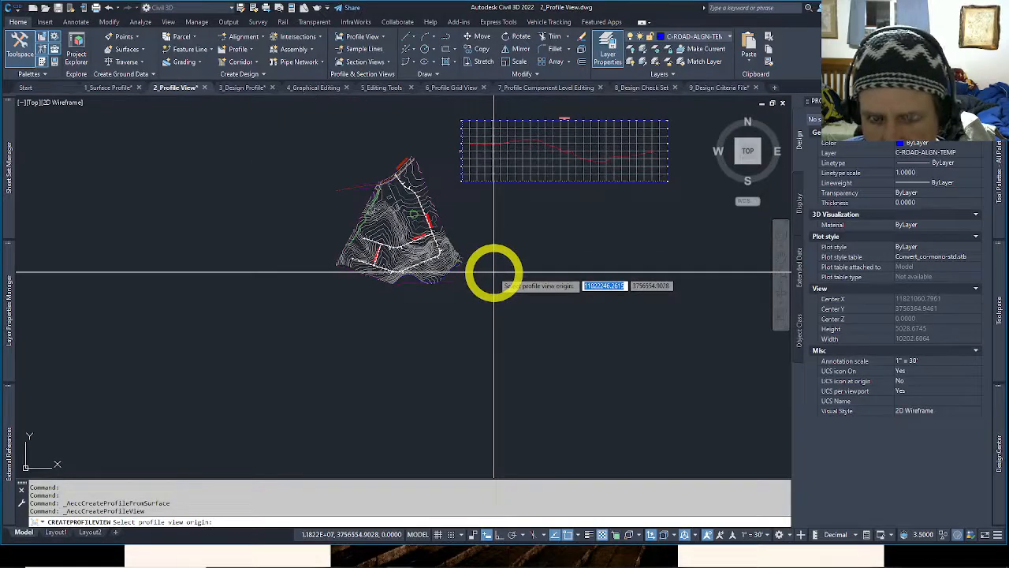
left_click(493, 272)
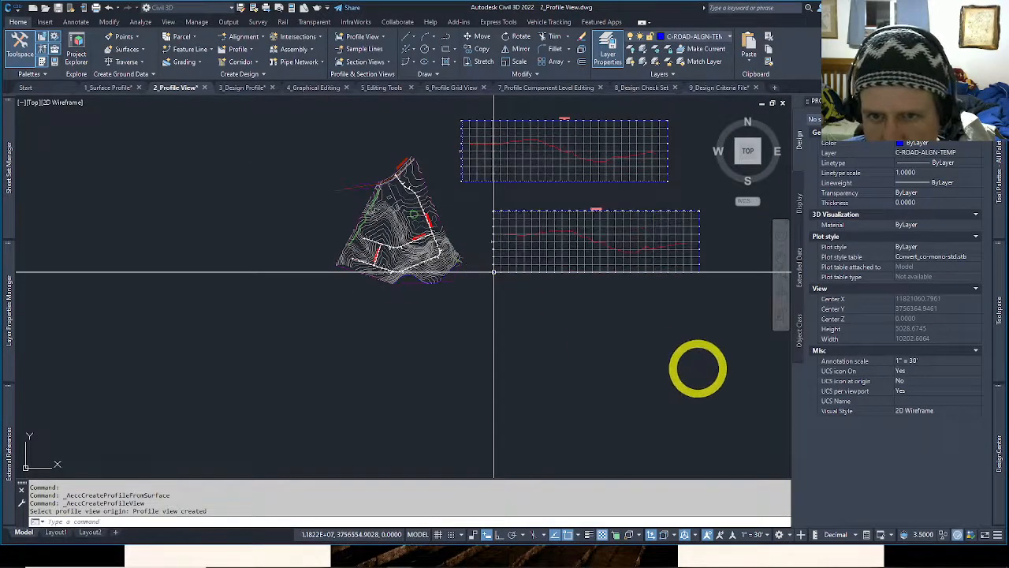
middle_click_drag(711, 349, 706, 401)
scroll(706, 400, "up", 2)
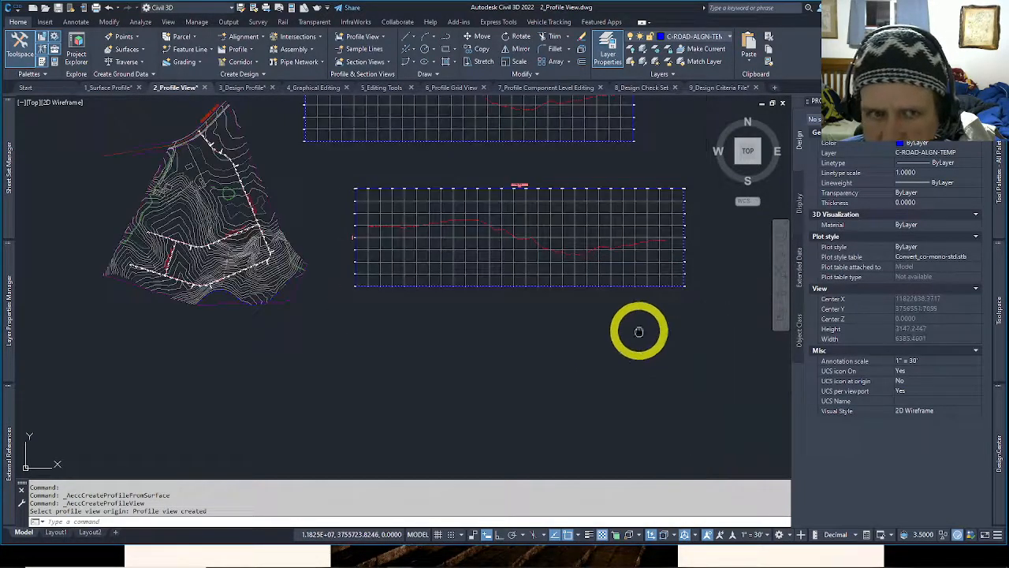
middle_click_drag(638, 331, 660, 444)
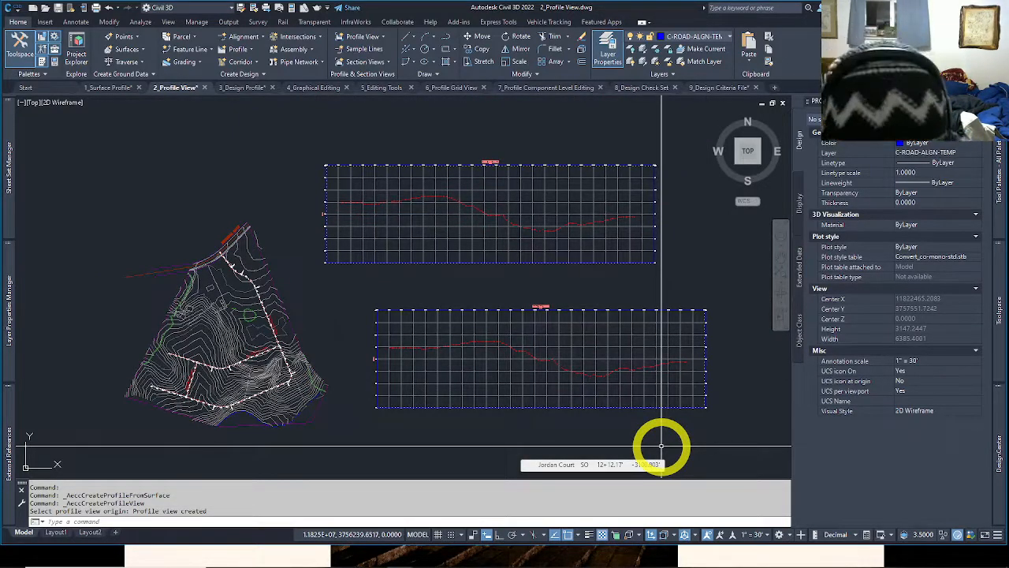
Cancel any active selection and switch to the 3_Design Profile drawing.
key("Escape")
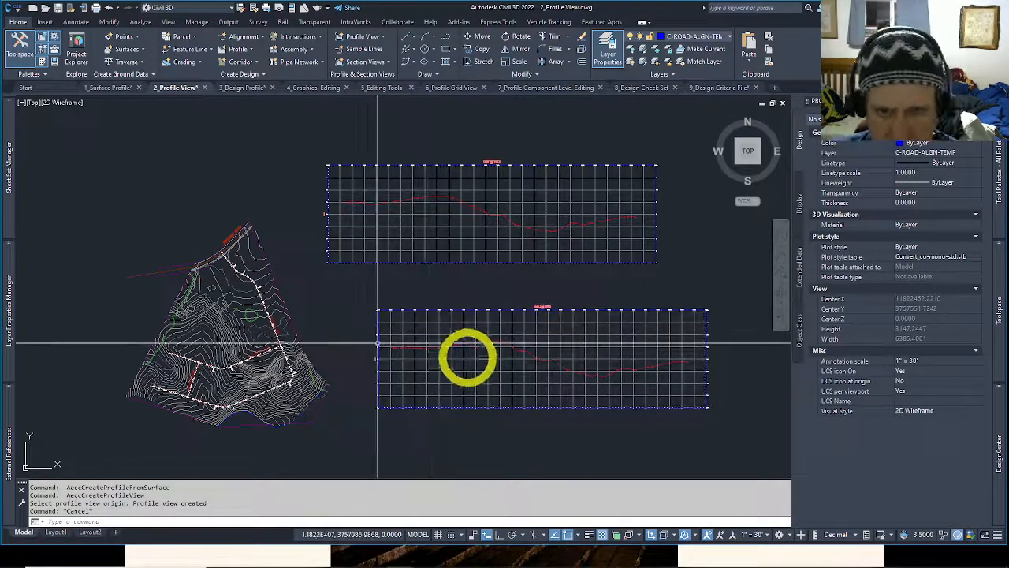
key("Escape")
left_click(245, 88)
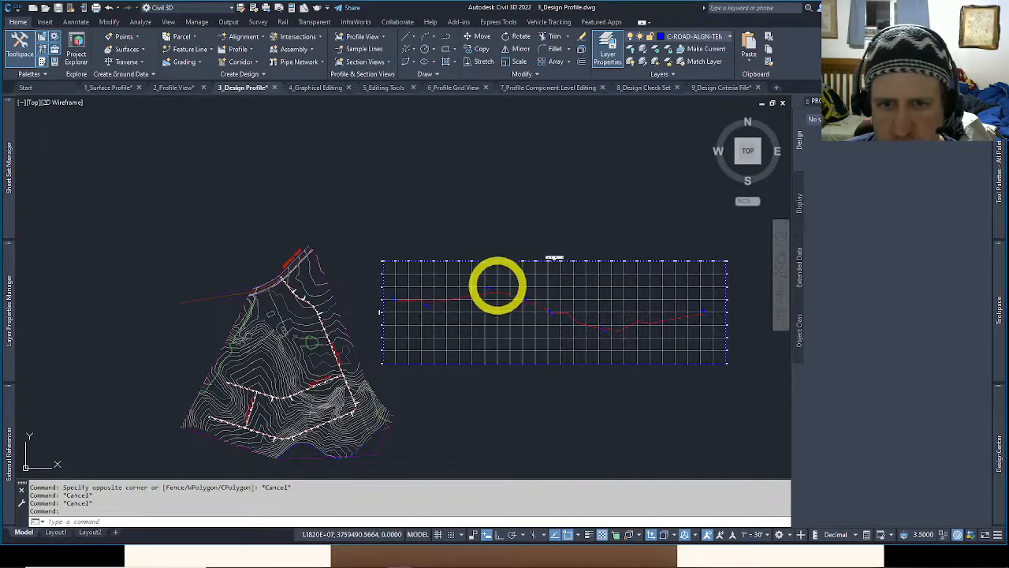
Examine the Jordan Court existing ground profile in its profile view and the alignment on the adjacent site plan.
left_click(496, 286)
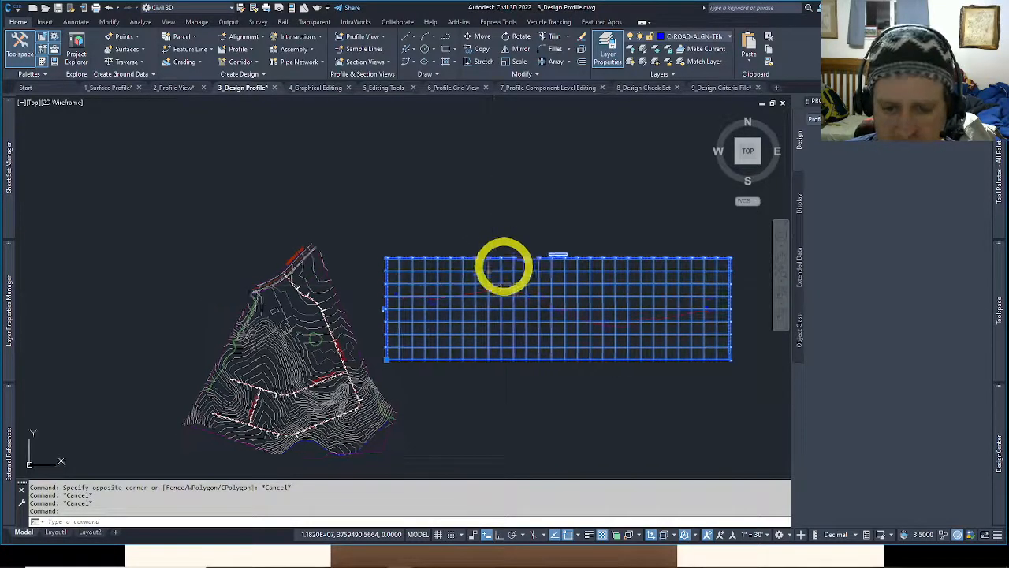
key("Escape")
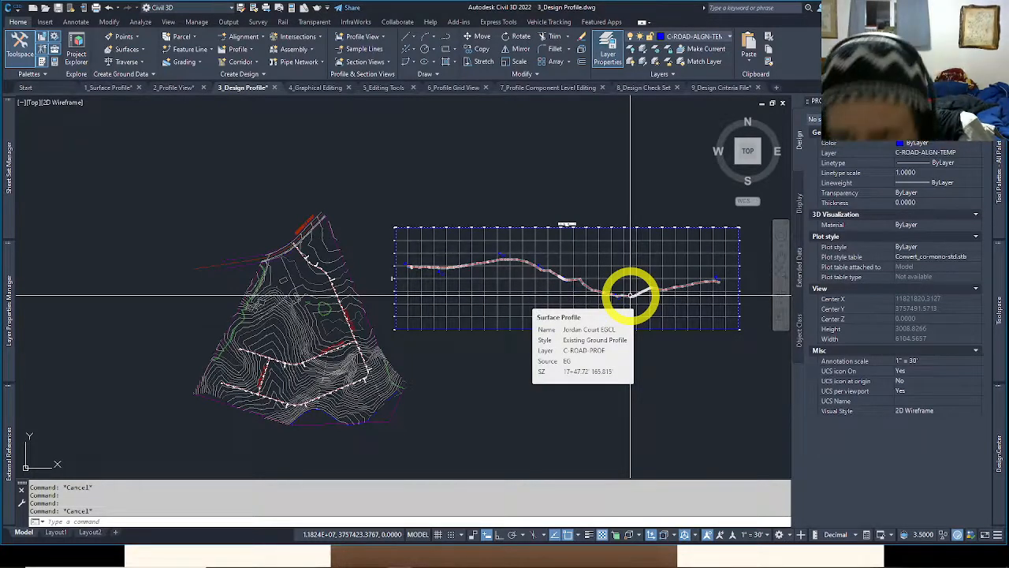
key("Escape")
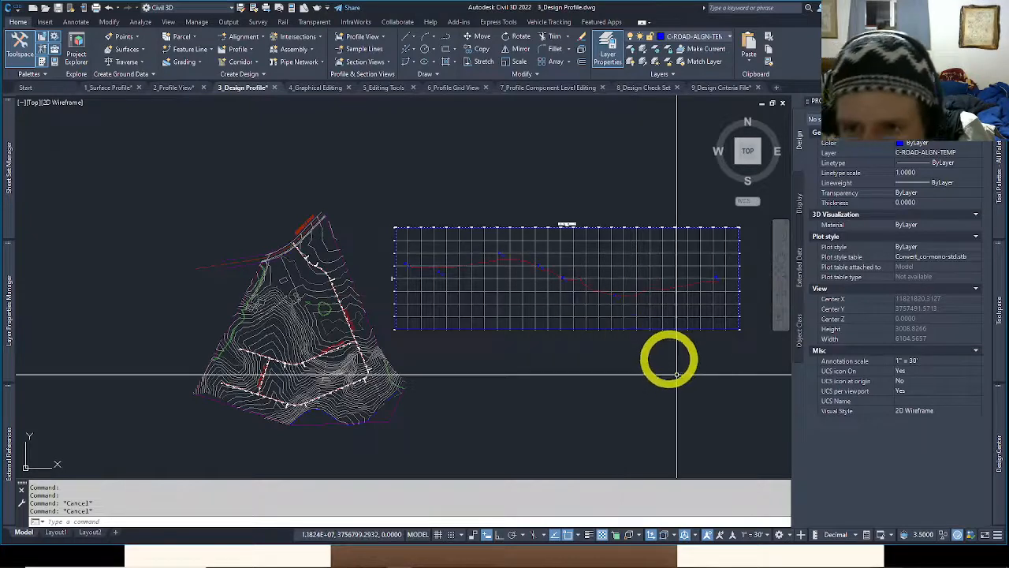
middle_click_drag(670, 369, 671, 378)
scroll(623, 331, "up", 3)
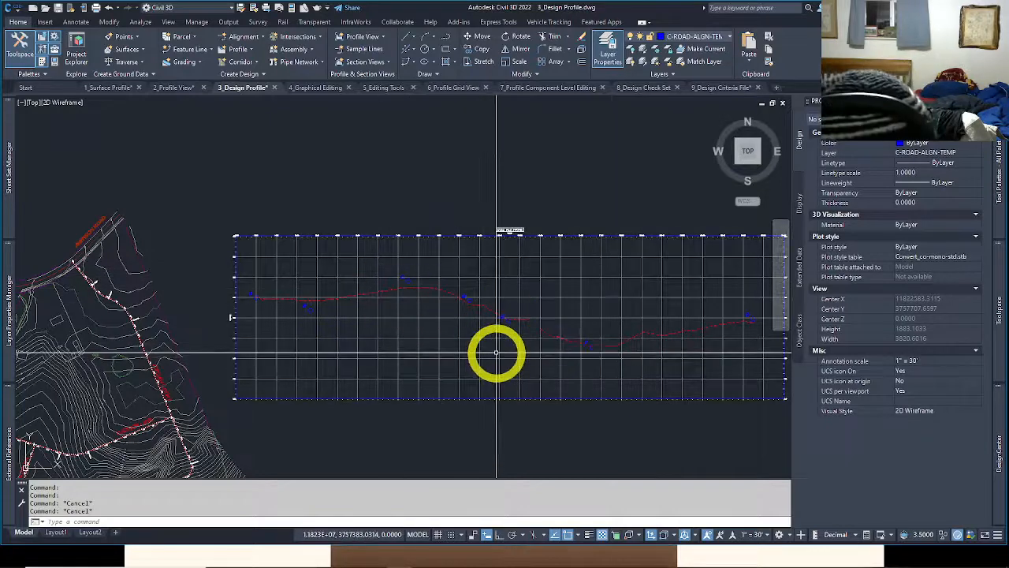
mouse_move(496, 352)
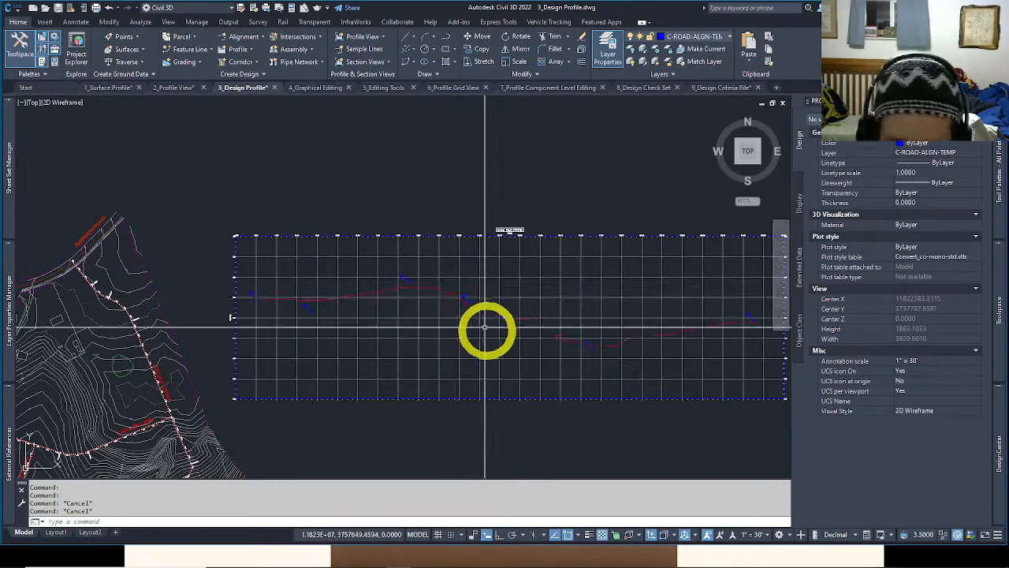
middle_click_drag(493, 330, 431, 335)
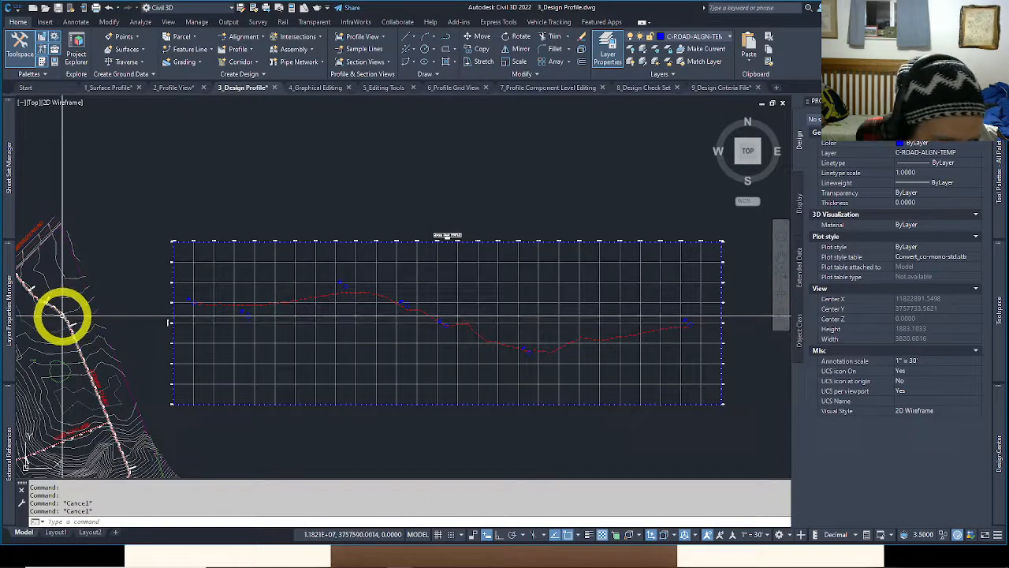
mouse_move(63, 318)
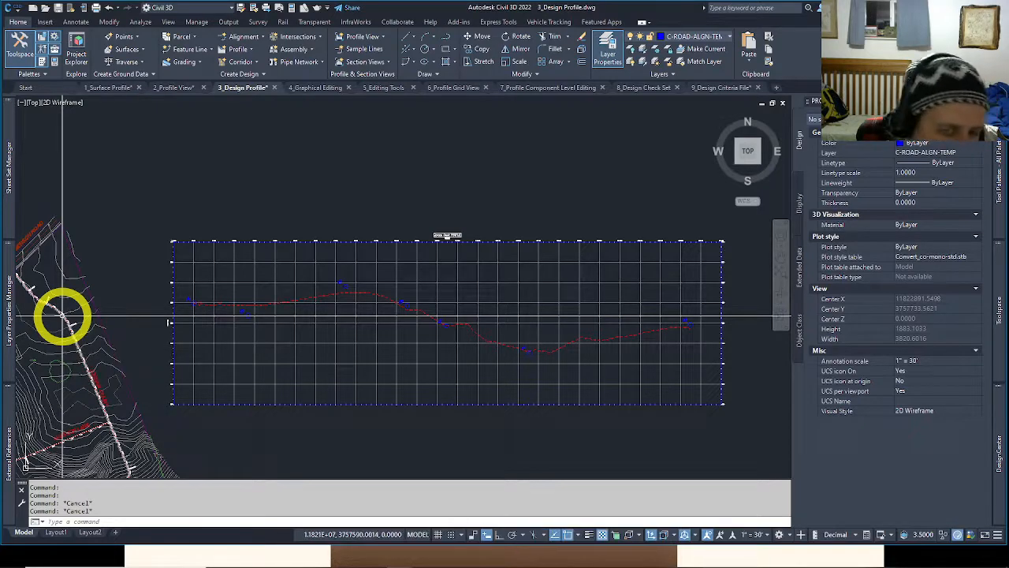
mouse_move(422, 322)
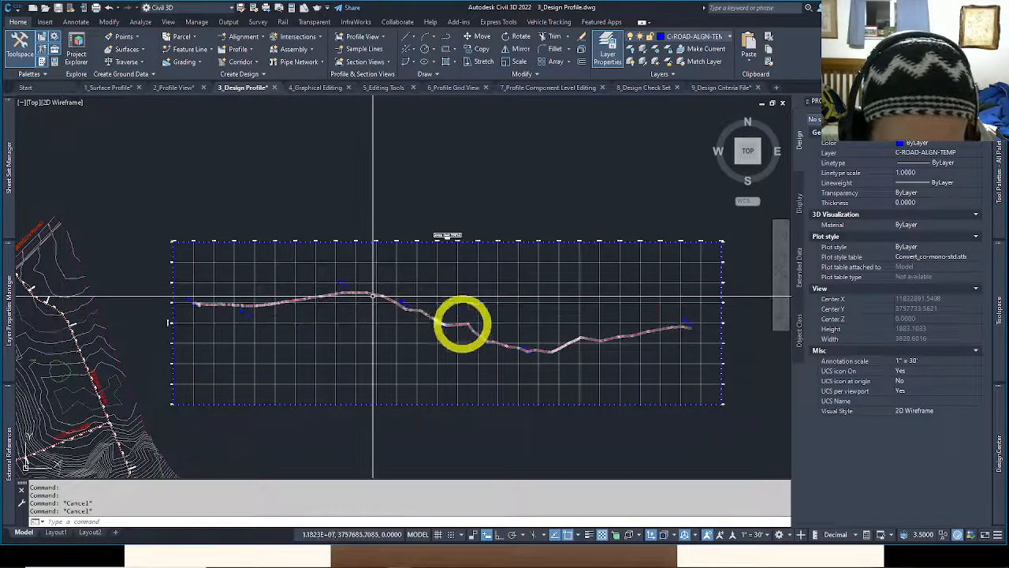
mouse_move(548, 351)
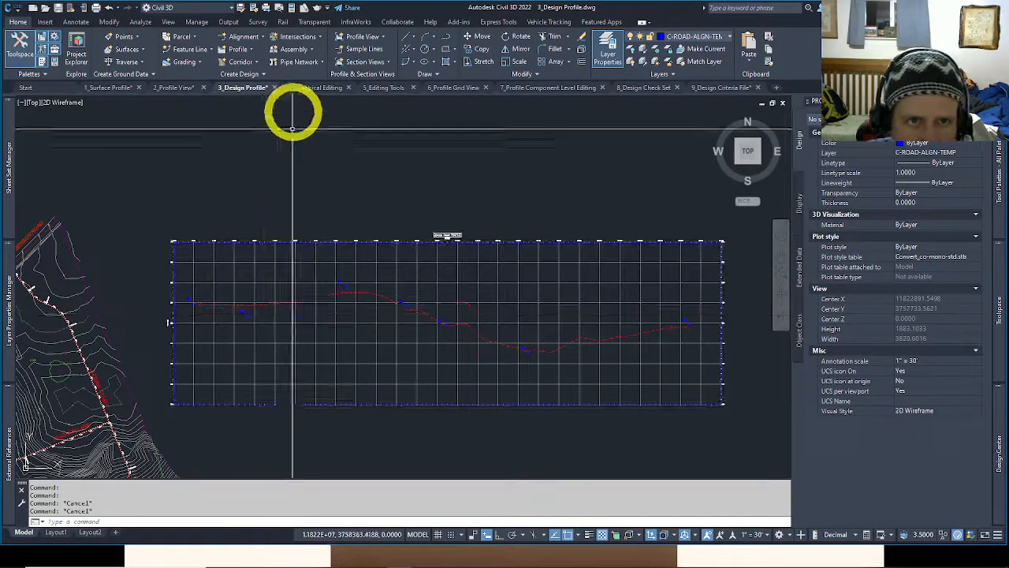
Switch to the 4_Graphical Editing drawing and select Jordan Court's design profile to inspect its tangents and vertical curves.
left_click(317, 88)
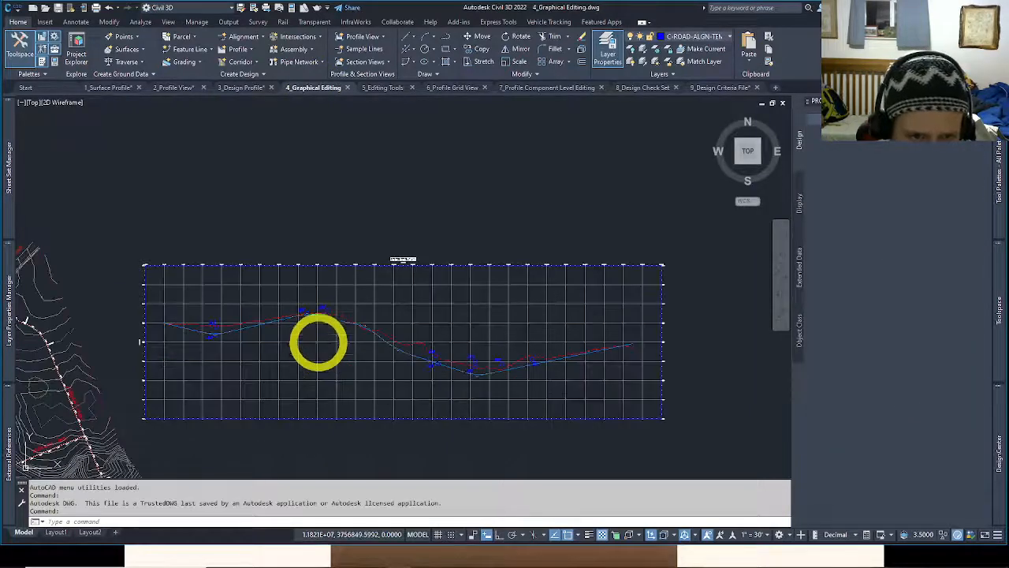
scroll(324, 318, "up", 2)
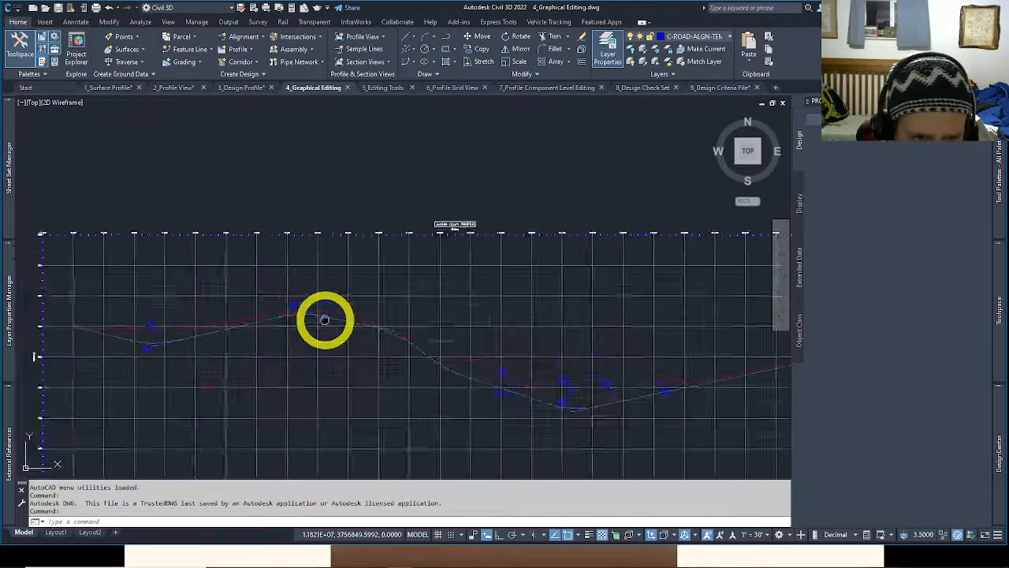
left_click(235, 330)
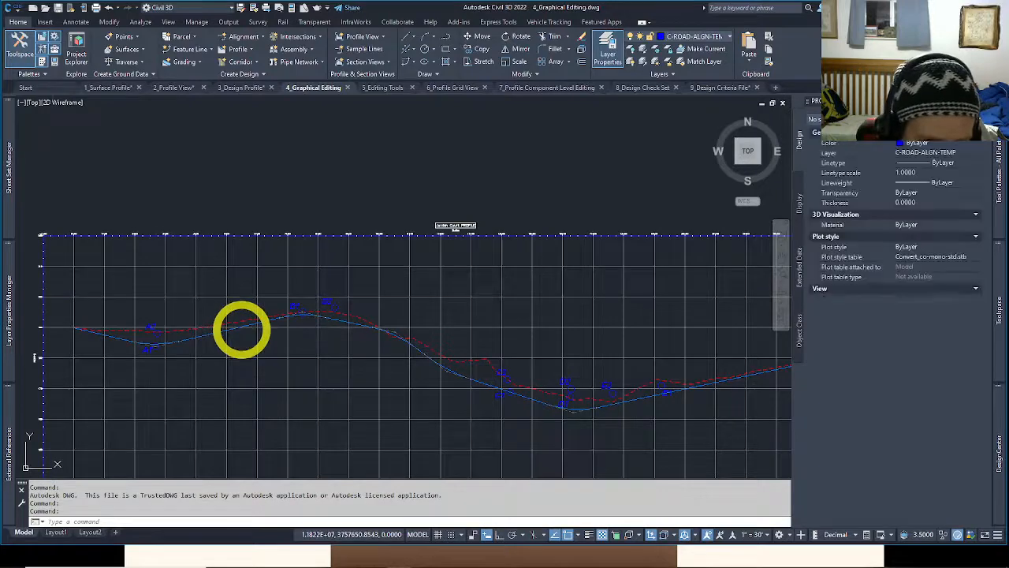
scroll(244, 326, "up", 4)
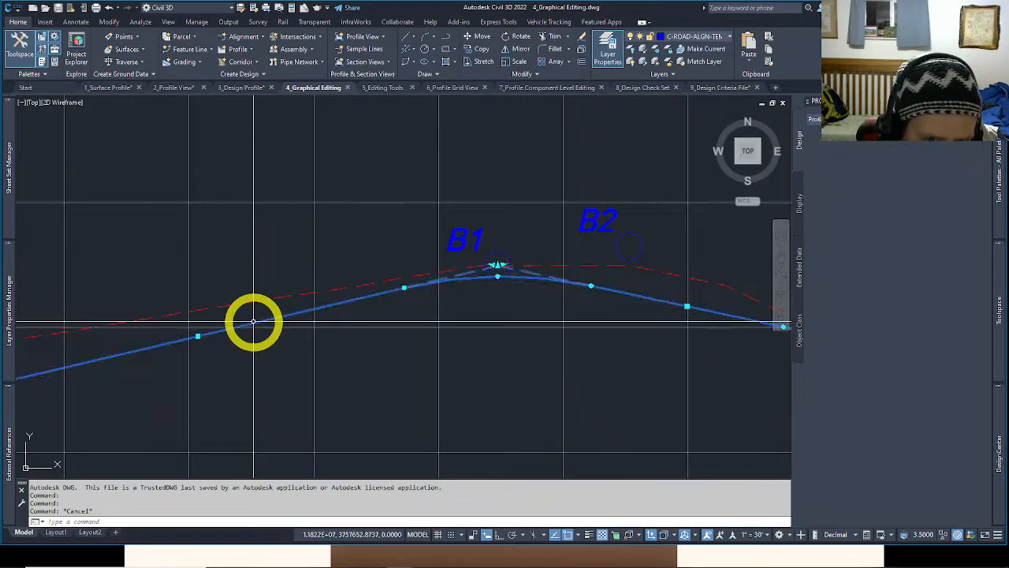
scroll(253, 320, "down", 2)
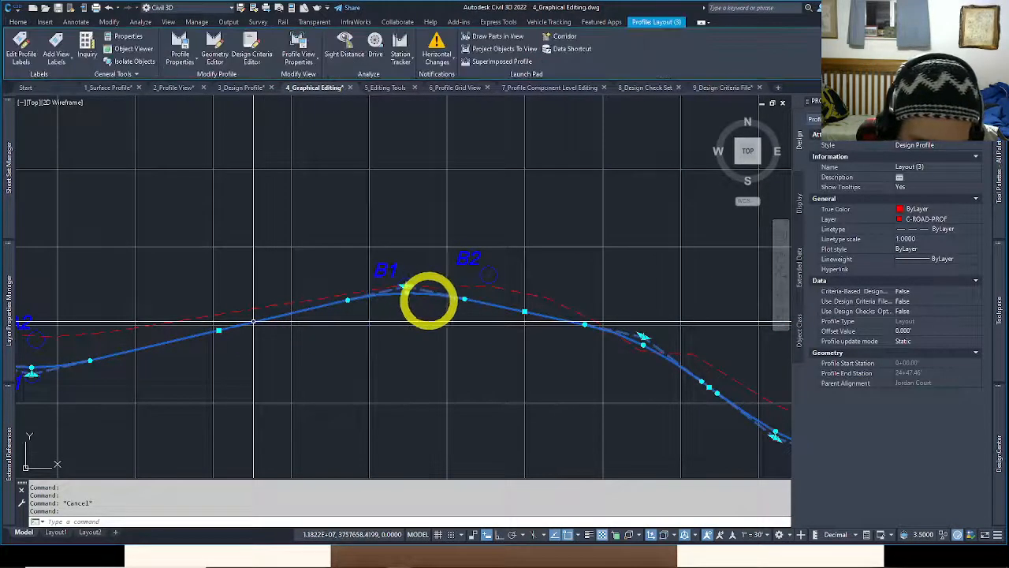
middle_click_drag(428, 299, 456, 283)
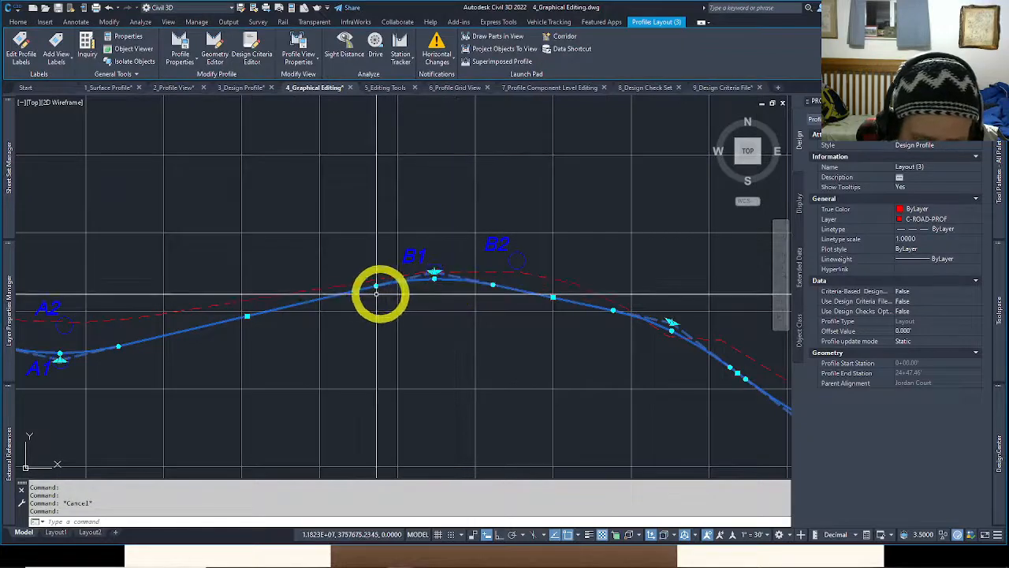
scroll(426, 292, "down", 2)
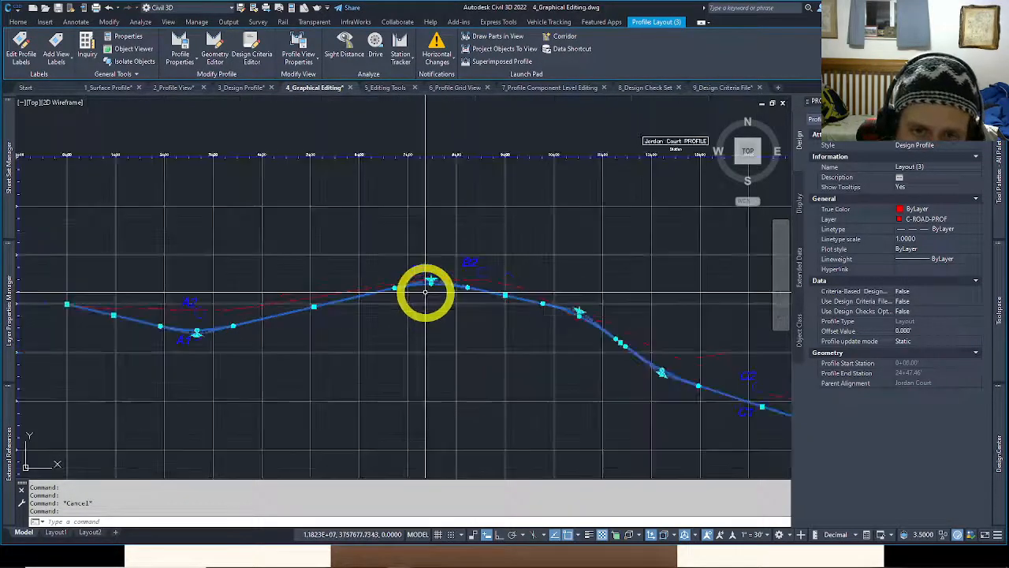
scroll(426, 292, "down", 2)
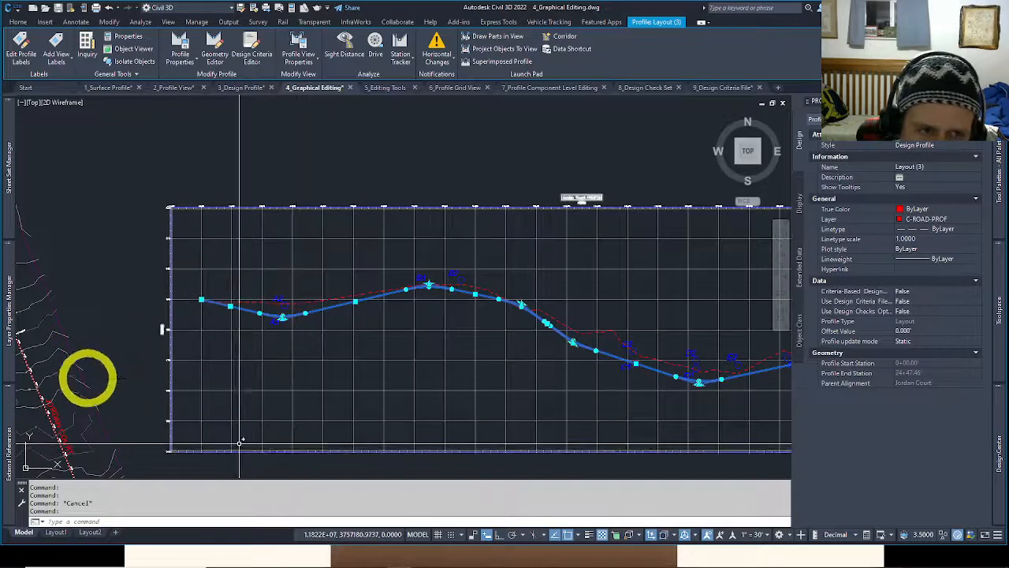
Compare the Jordan Court alignment on the site plan with its design profile, and inspect the crest curve's grips near B1.
mouse_move(163, 374)
middle_mouse_down()
mouse_move(387, 288)
mouse_move(385, 310)
middle_mouse_up()
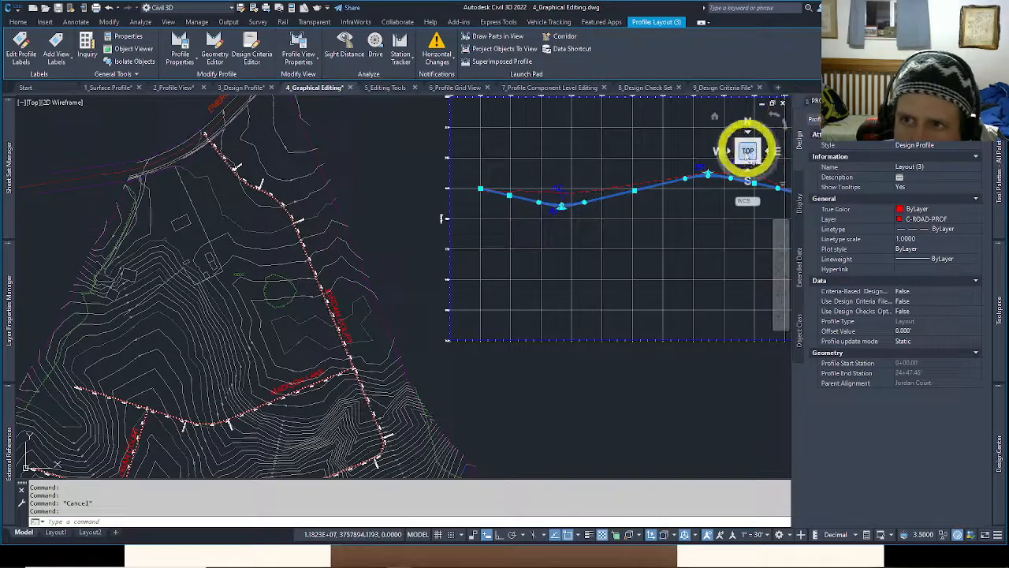
middle_click_drag(576, 218, 280, 312)
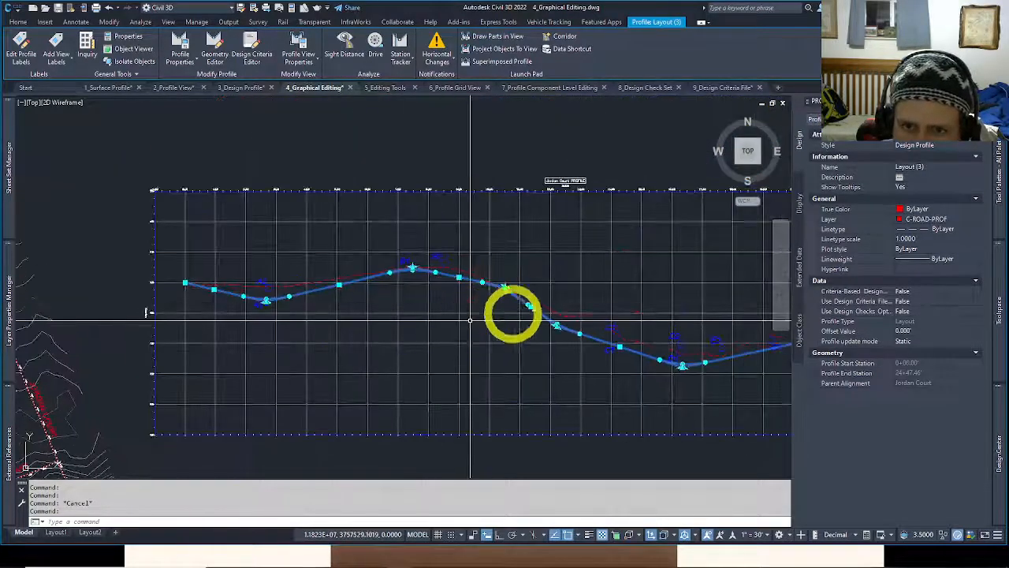
scroll(470, 320, "up", 6)
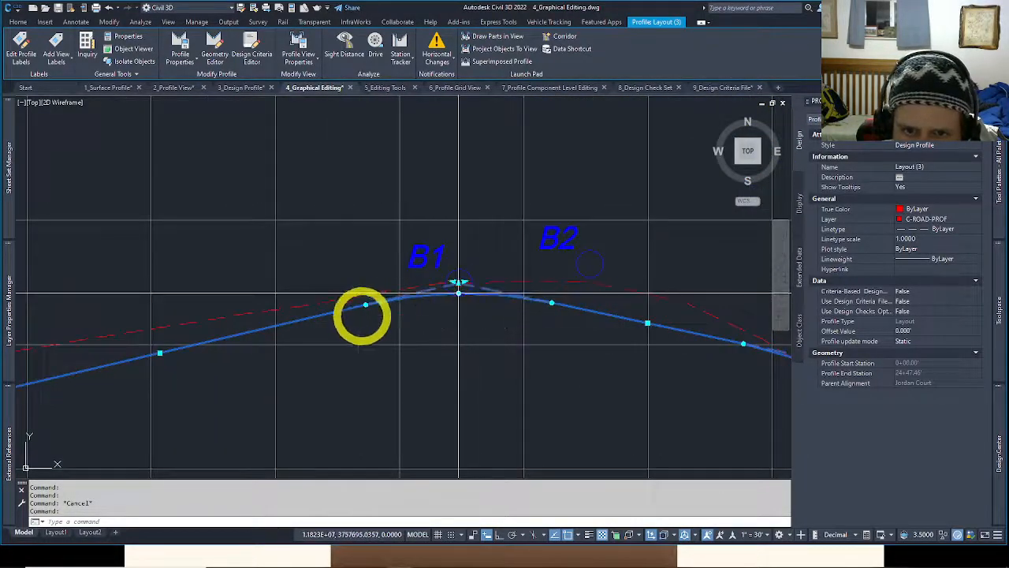
scroll(458, 282, "up", 2)
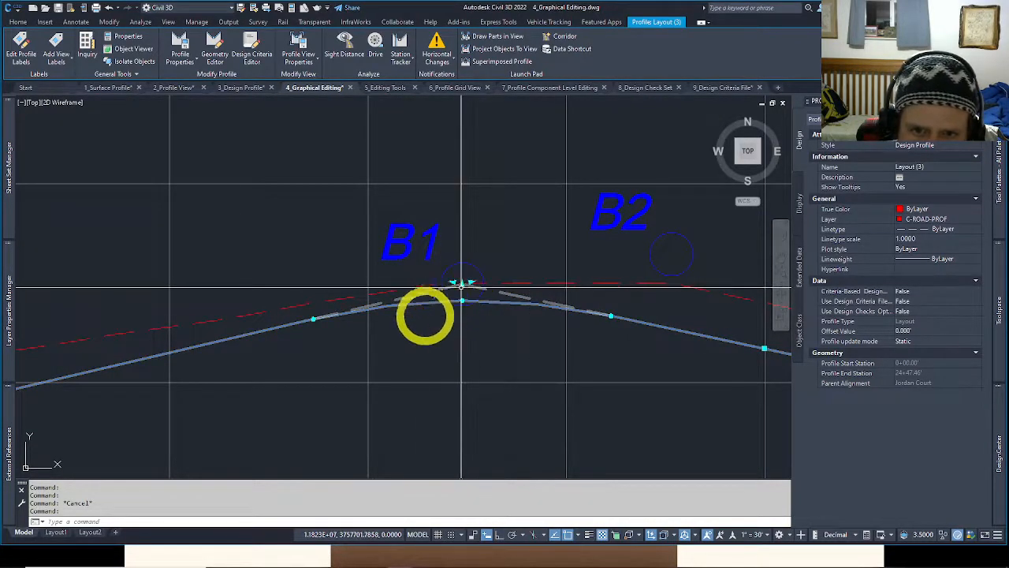
left_click(315, 318)
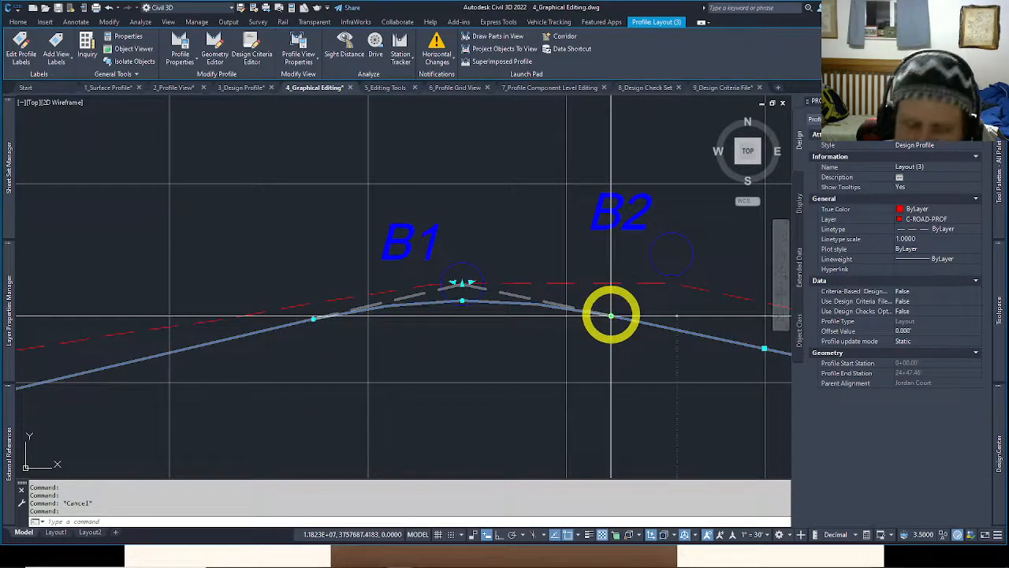
middle_click_drag(628, 323, 251, 241)
middle_click_drag(426, 296, 300, 281)
scroll(344, 311, "down", 3)
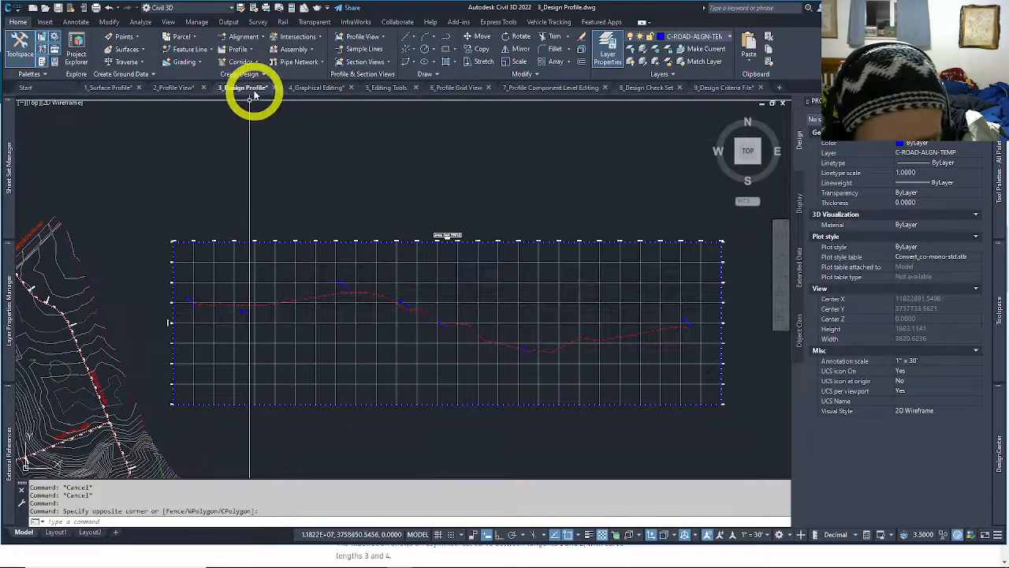
In the 3_Design Profile drawing, select the Jordan Court profile view and expand that centerline alignment's profiles and profile views in the drawing tree.
left_click(458, 281)
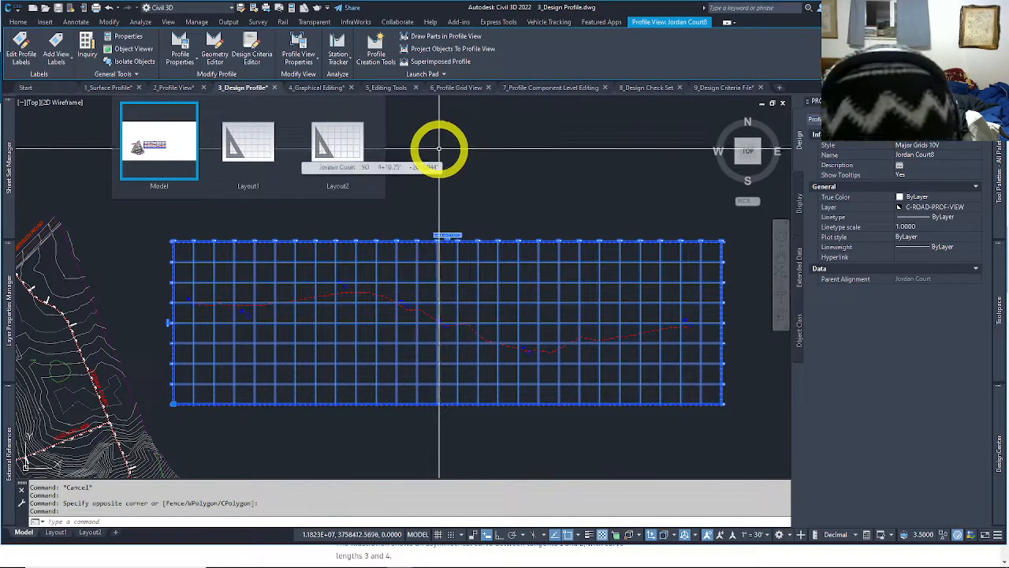
left_click(998, 314)
left_click(765, 164)
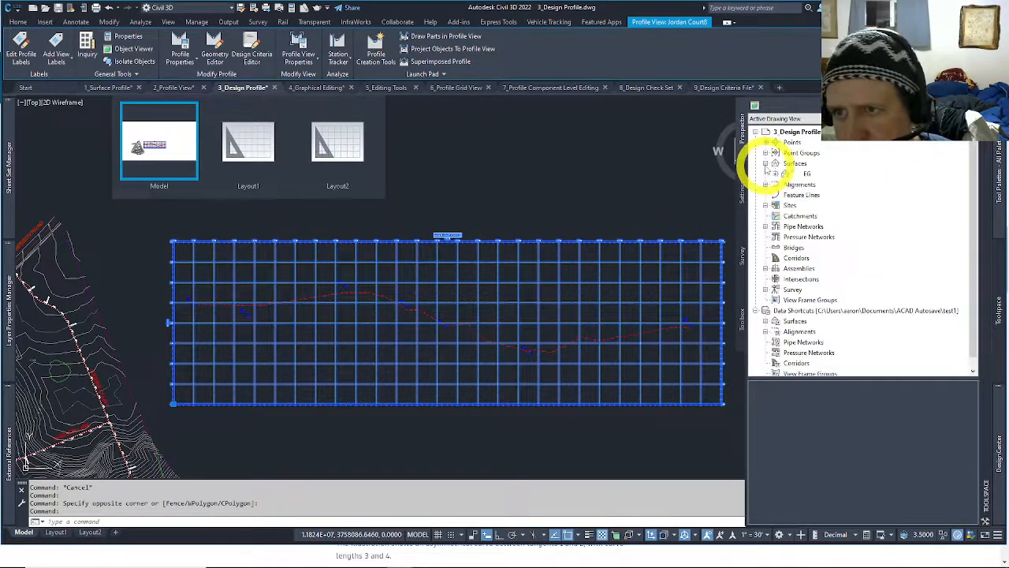
left_click(764, 163)
left_click(764, 173)
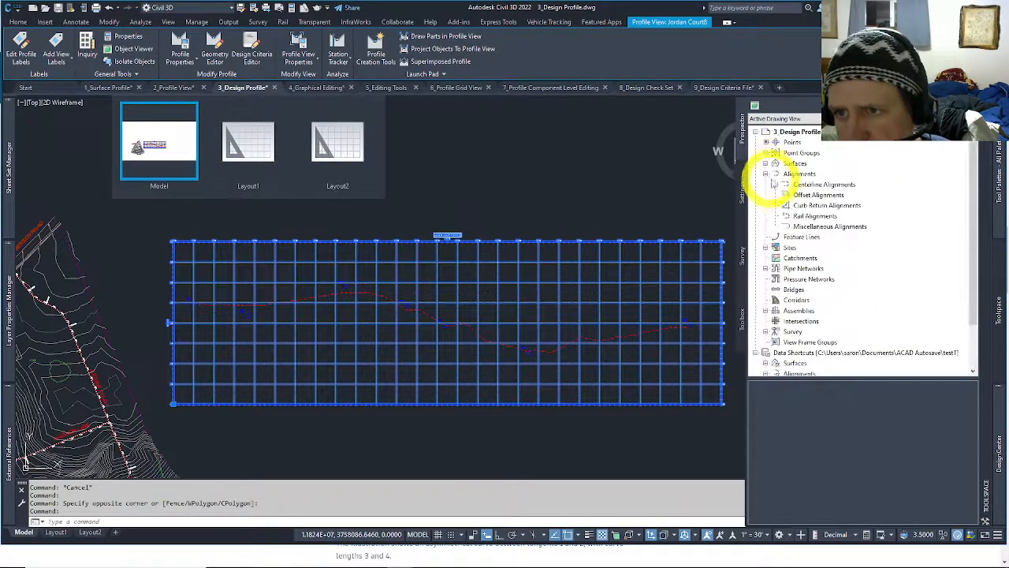
left_click(777, 185)
left_click(798, 195)
left_click(786, 195)
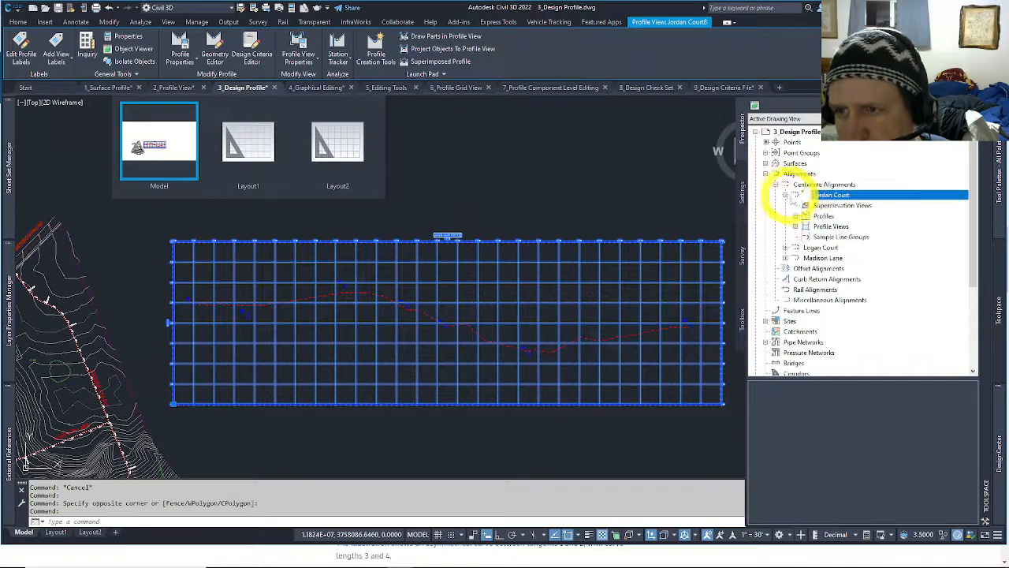
left_click(823, 216)
left_click(795, 215)
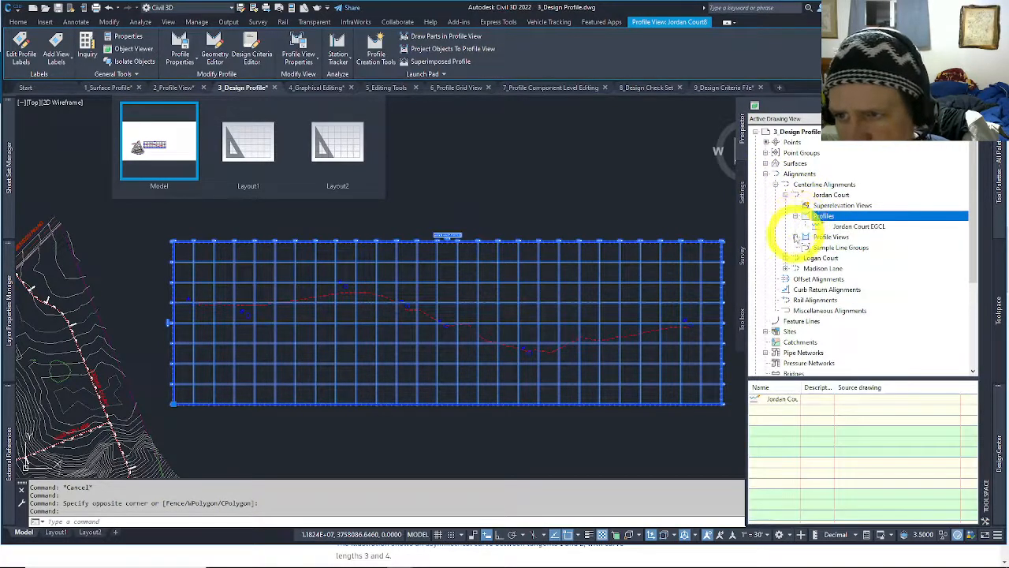
left_click(796, 236)
Copy the Jordan Court EGCL surface profile's name from its properties, leaving the properties without changes.
right_click(871, 228)
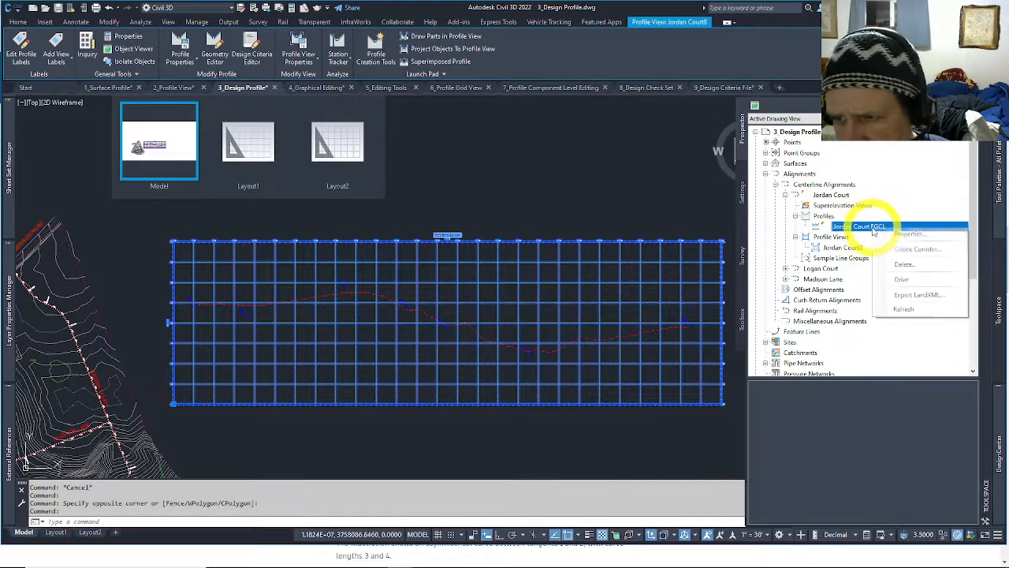
left_click(901, 234)
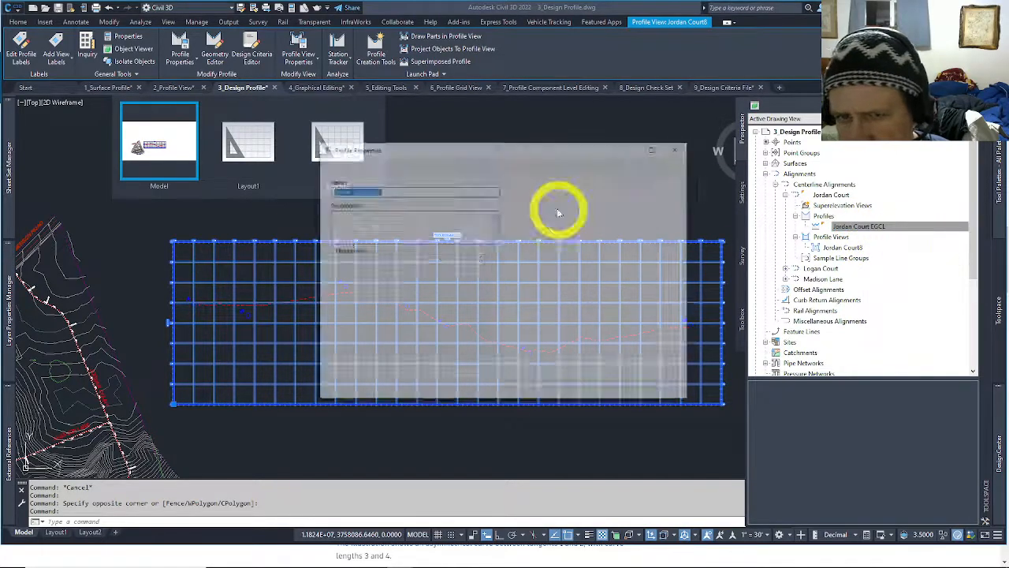
right_click(358, 190)
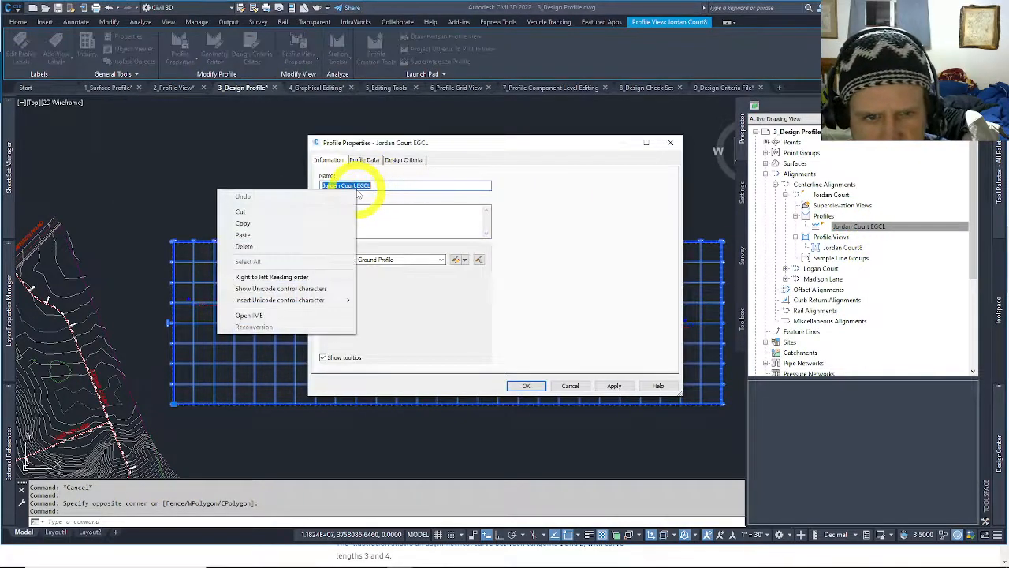
left_click(296, 225)
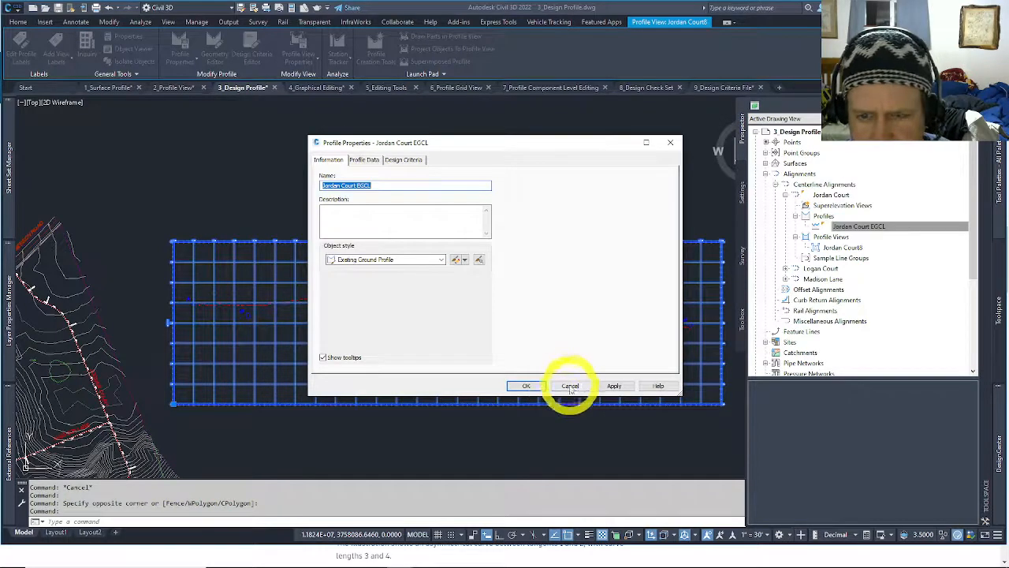
left_click(561, 388)
Rename the Jordan Court8 profile view as Jordan Court EGCL.
left_click(842, 247)
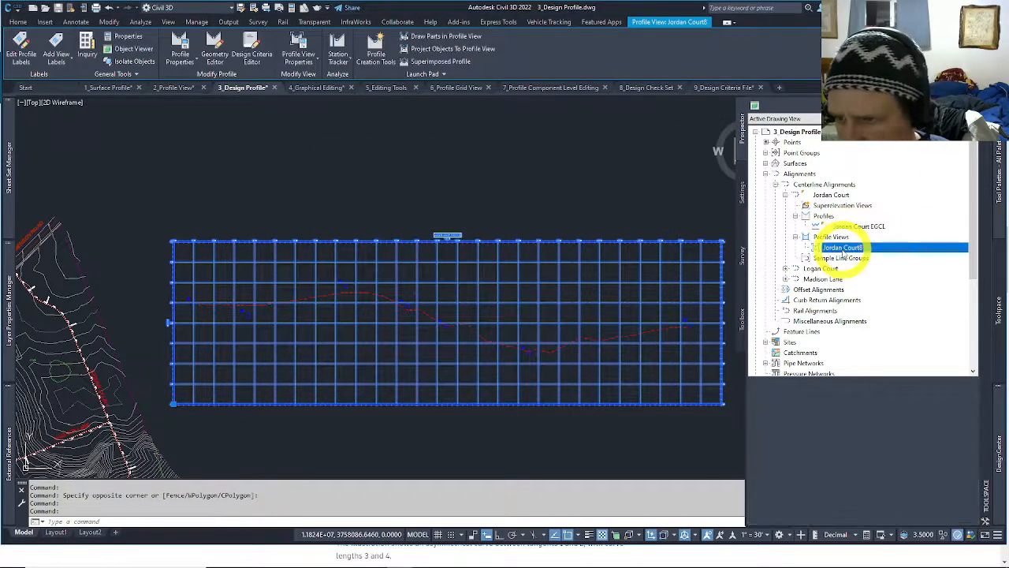
right_click(848, 249)
left_click(862, 255)
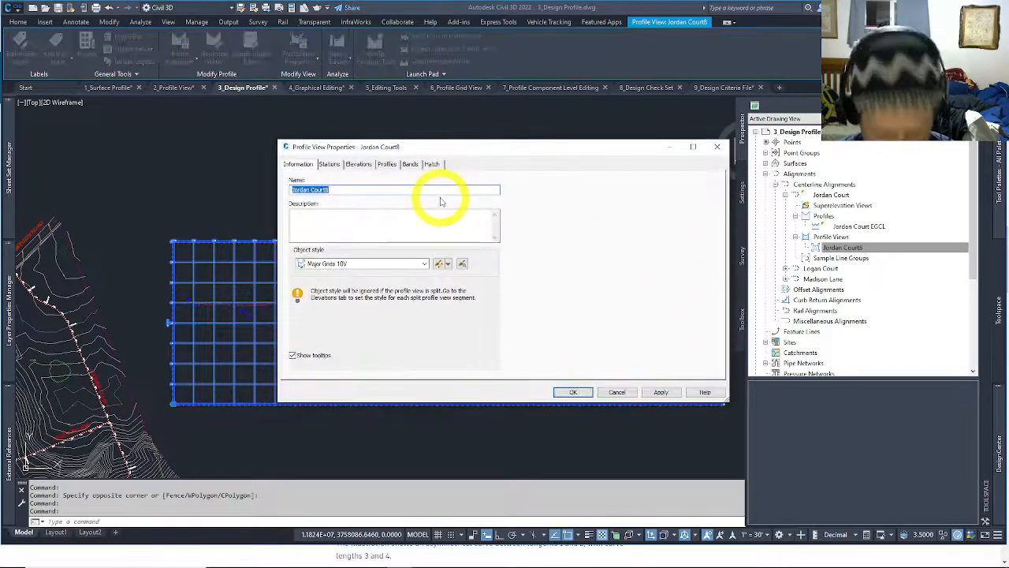
left_click(573, 392)
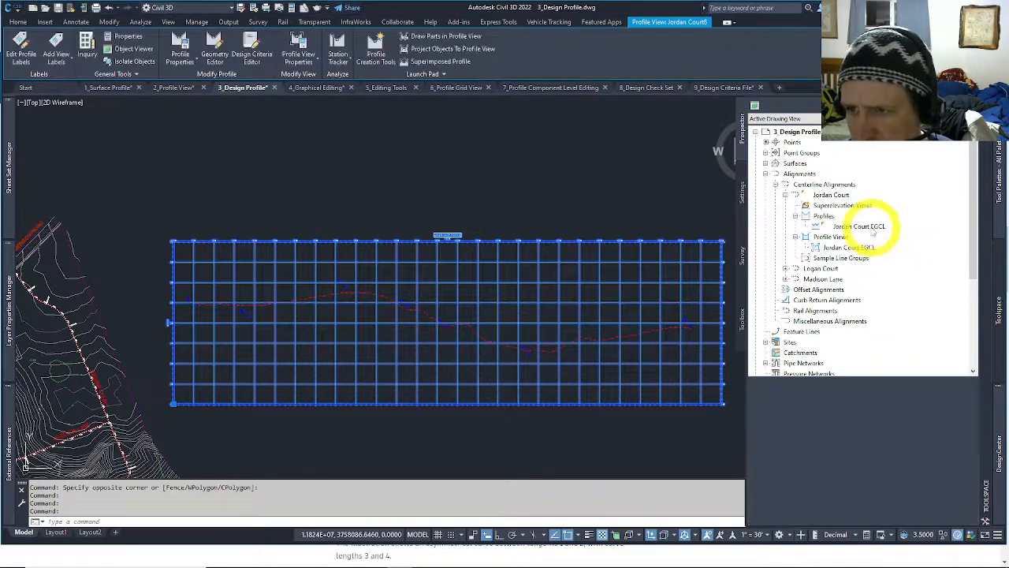
Check the Jordan Court EGCL entries under the alignment's profiles and profile views in the drawing tree, and clear the selection.
left_click(867, 226)
left_click(867, 247)
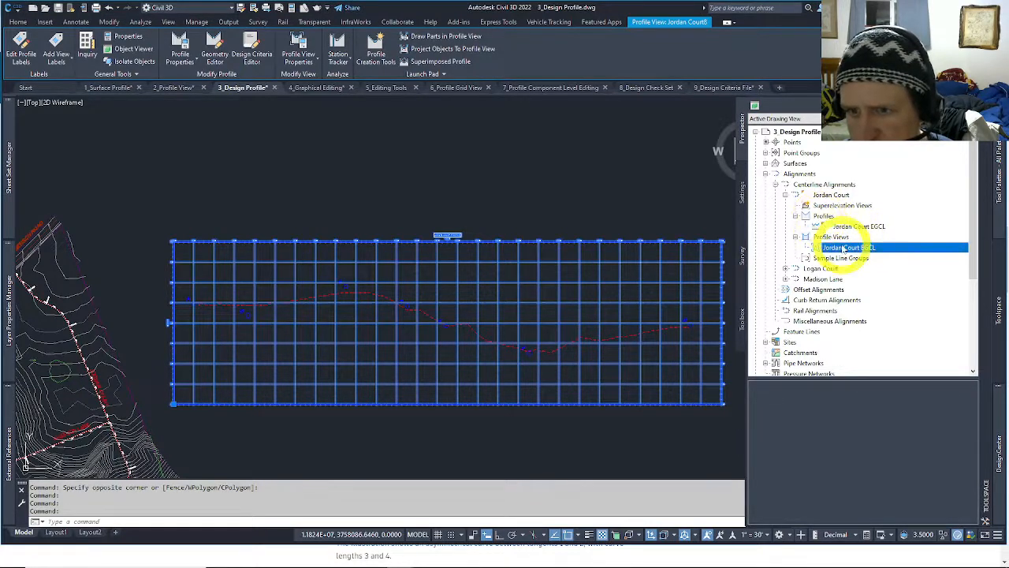
left_click(872, 227)
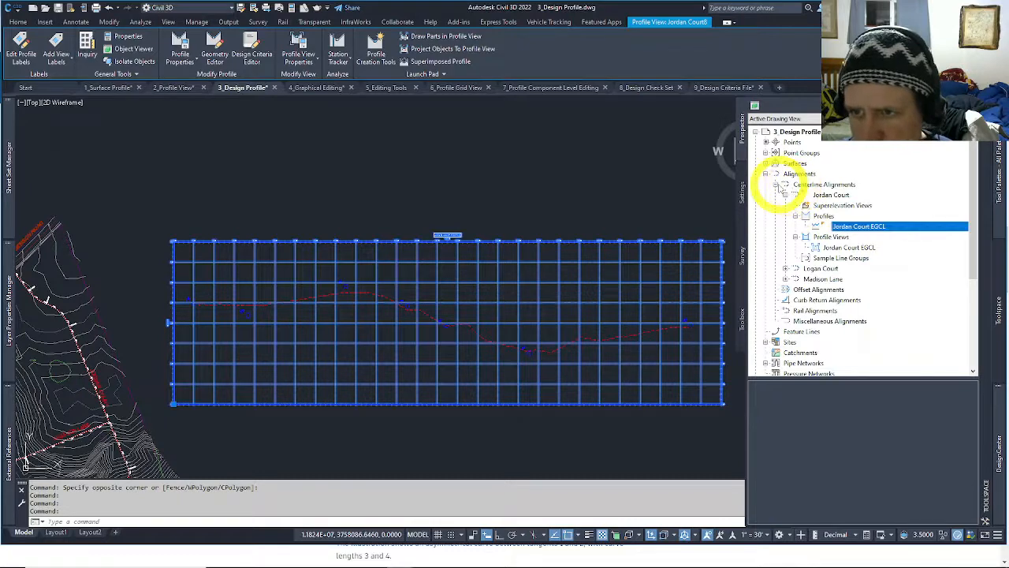
key("Escape")
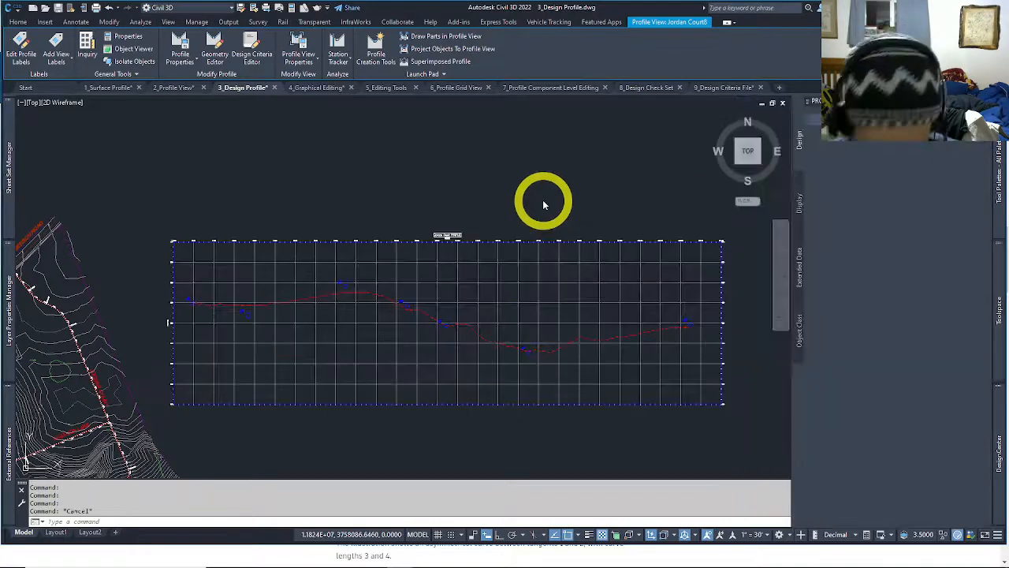
left_click(478, 288)
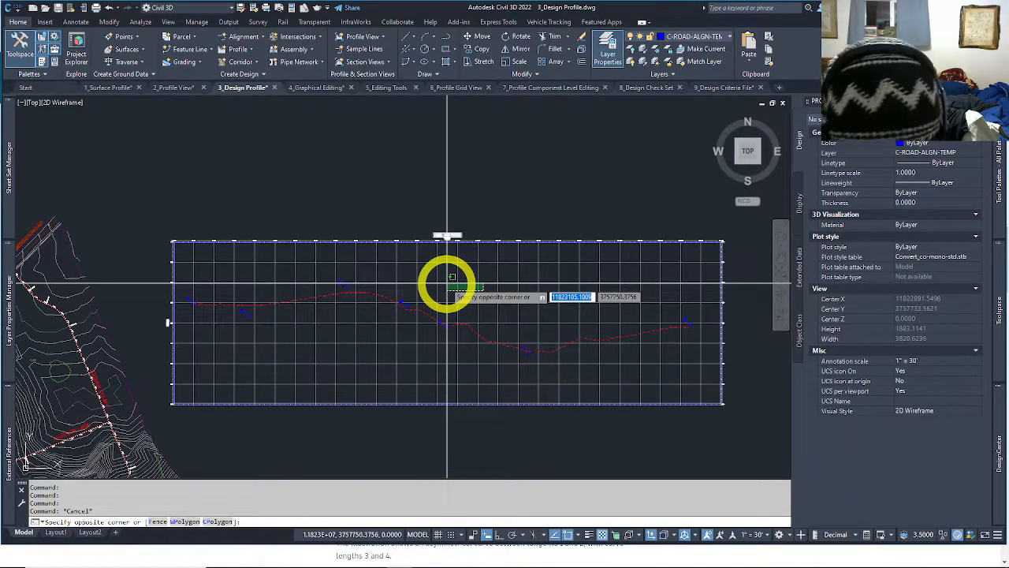
left_click(447, 283)
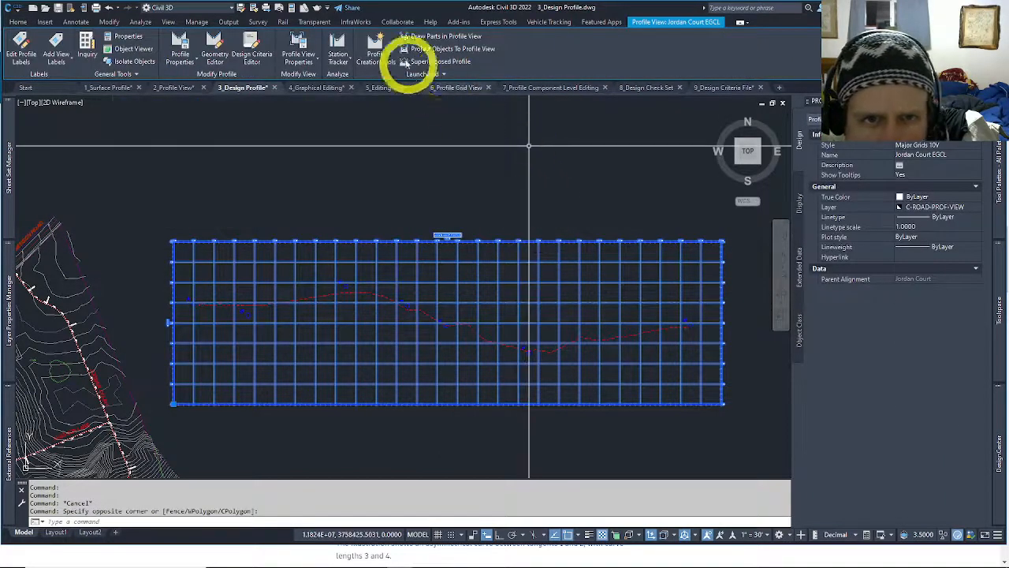
right_click(379, 276)
key("Escape")
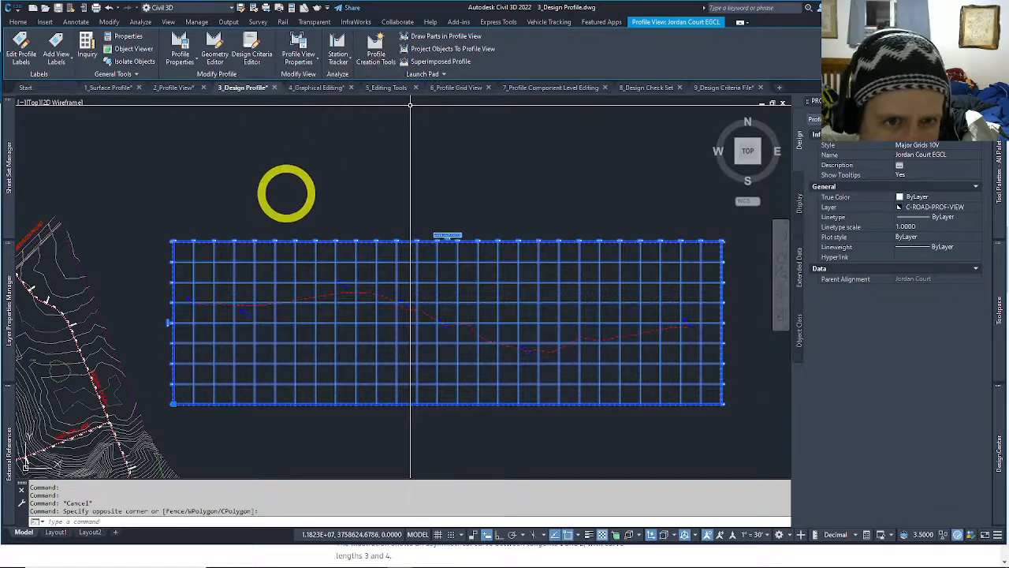
key("Escape")
left_click(289, 200)
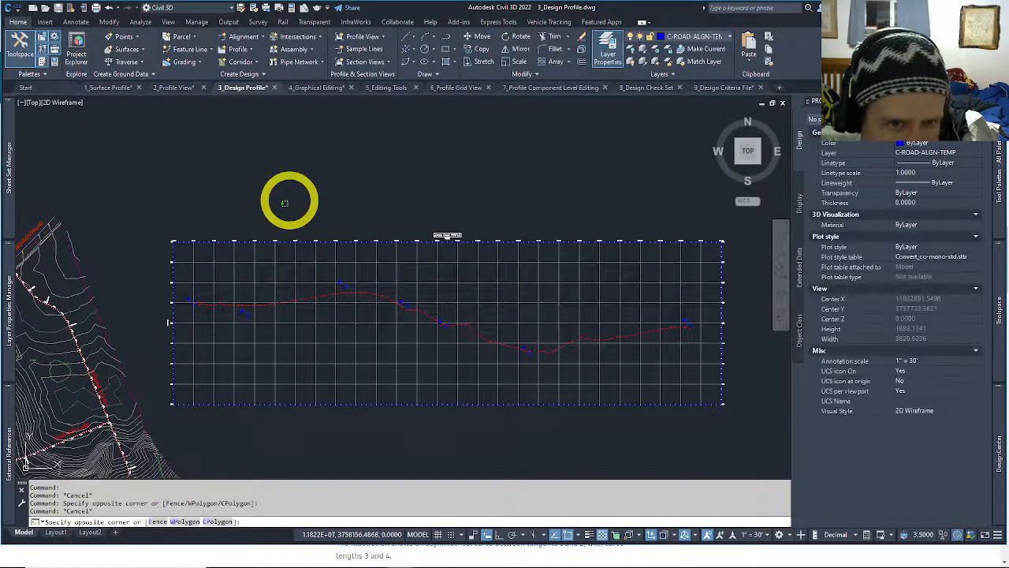
key("Escape")
left_click(294, 196)
key("Escape")
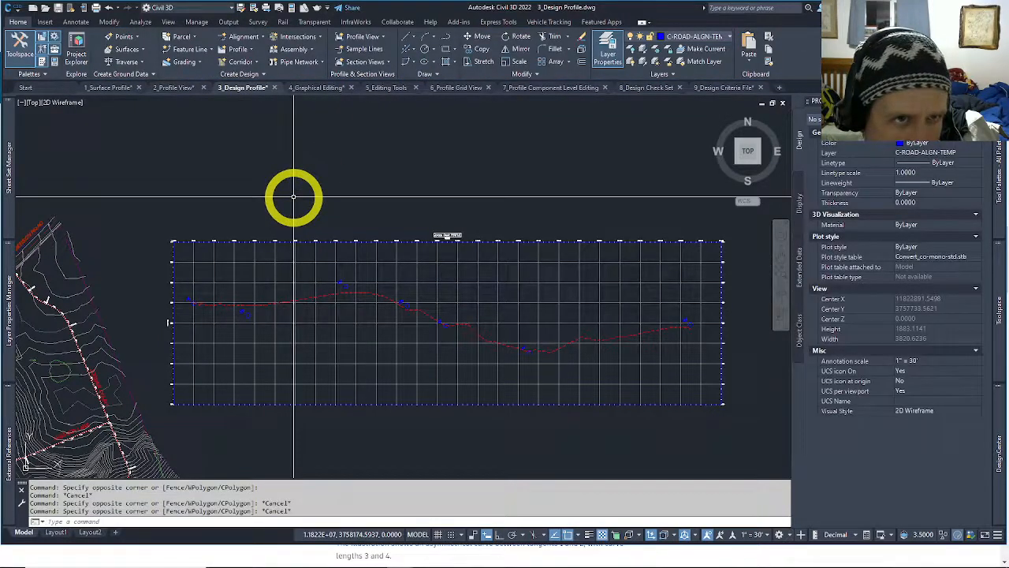
Start a layout profile with Profile Creation Tools on the Jordan Court EGCL profile view and name it Jordan Court FGCL.
left_click(251, 51)
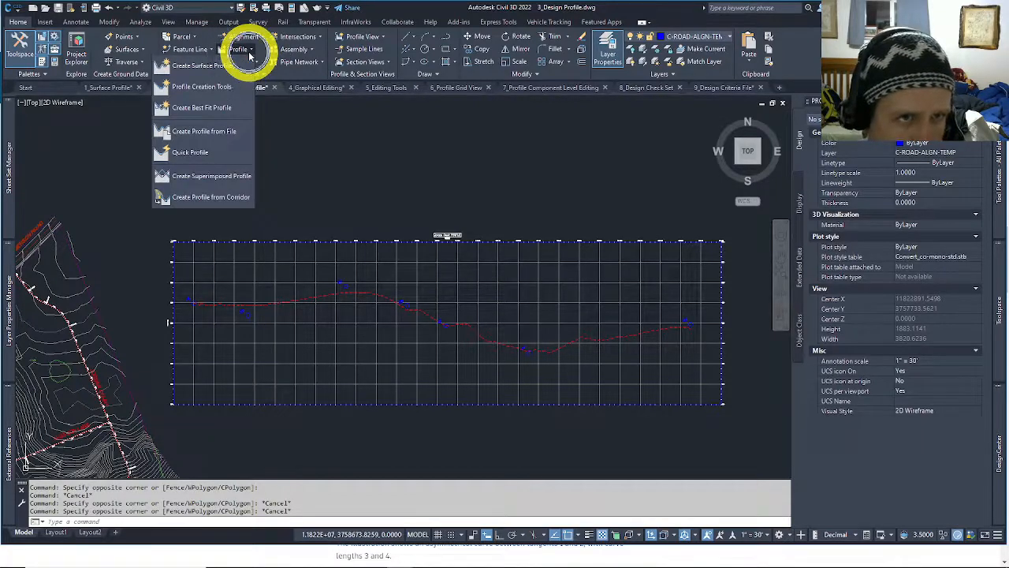
left_click(249, 52)
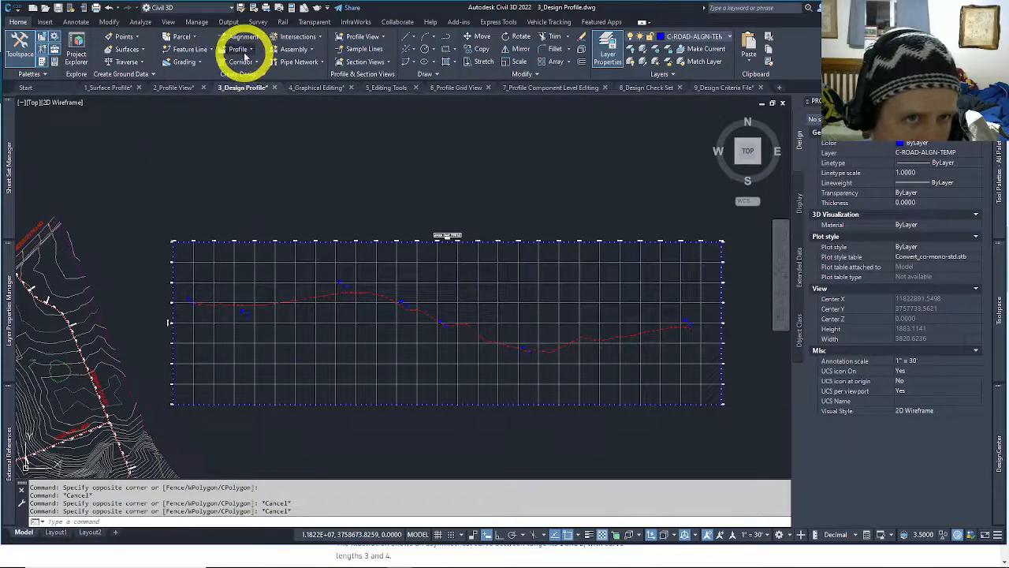
left_click(245, 53)
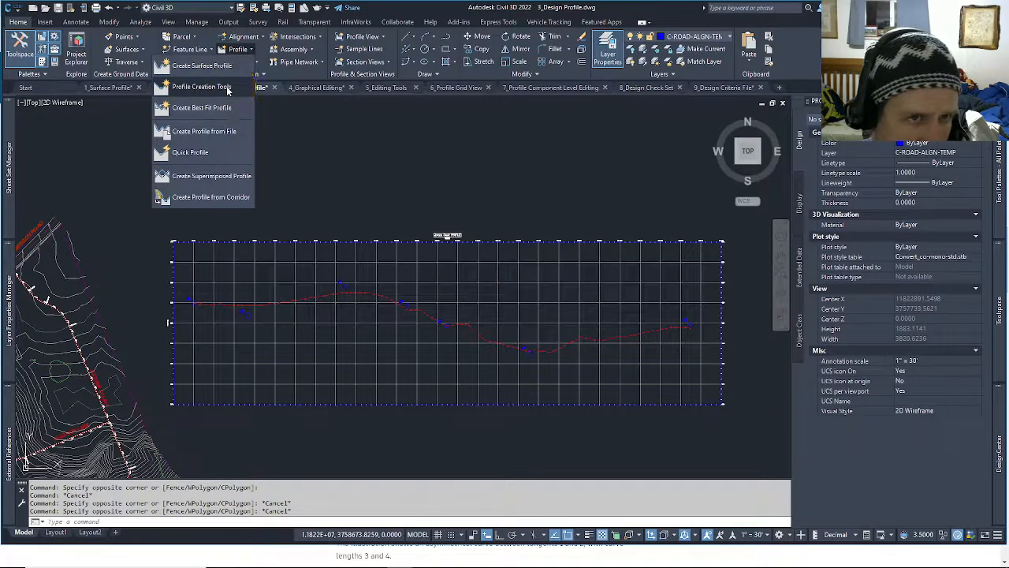
left_click(227, 86)
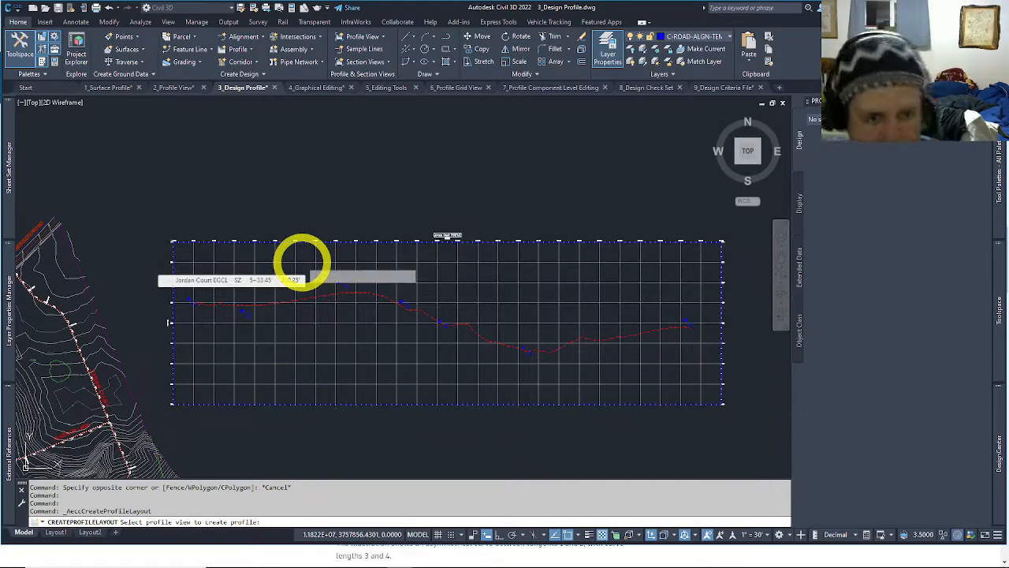
left_click(302, 265)
mouse_move(522, 126)
left_mouse_down()
mouse_move(494, 125)
mouse_move(494, 133)
left_mouse_up()
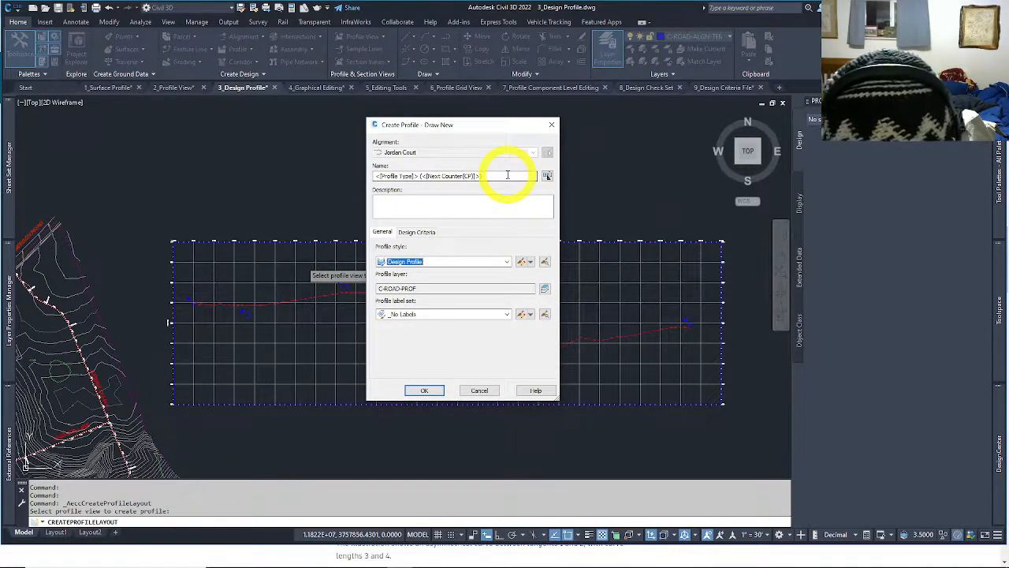
left_click_drag(508, 175, 201, 188)
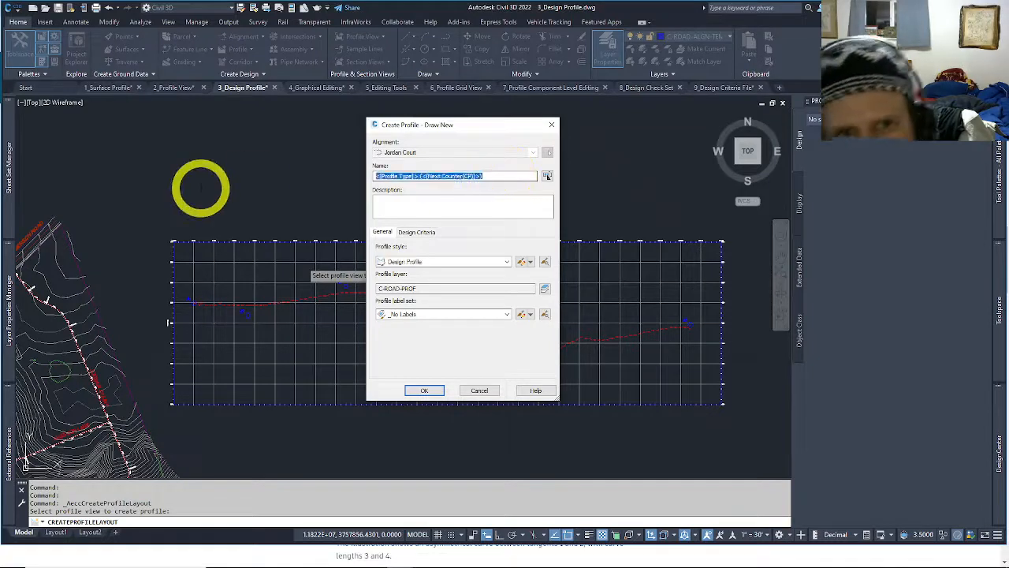
type("Jordan Court FGCL")
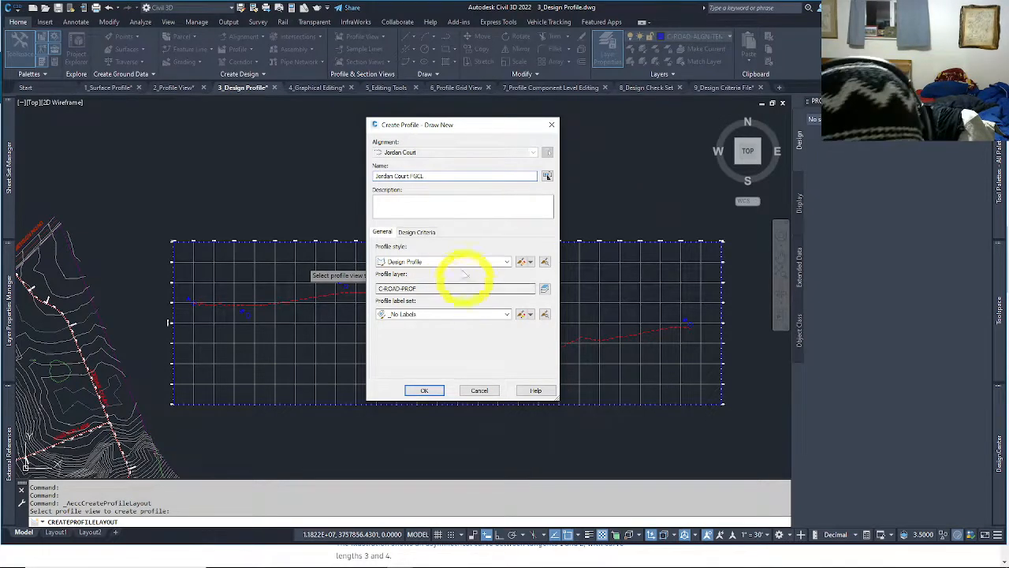
Create the profile with the Design Profile style and the _No Labels label set, and place its layout tools above the profile view.
left_click(450, 267)
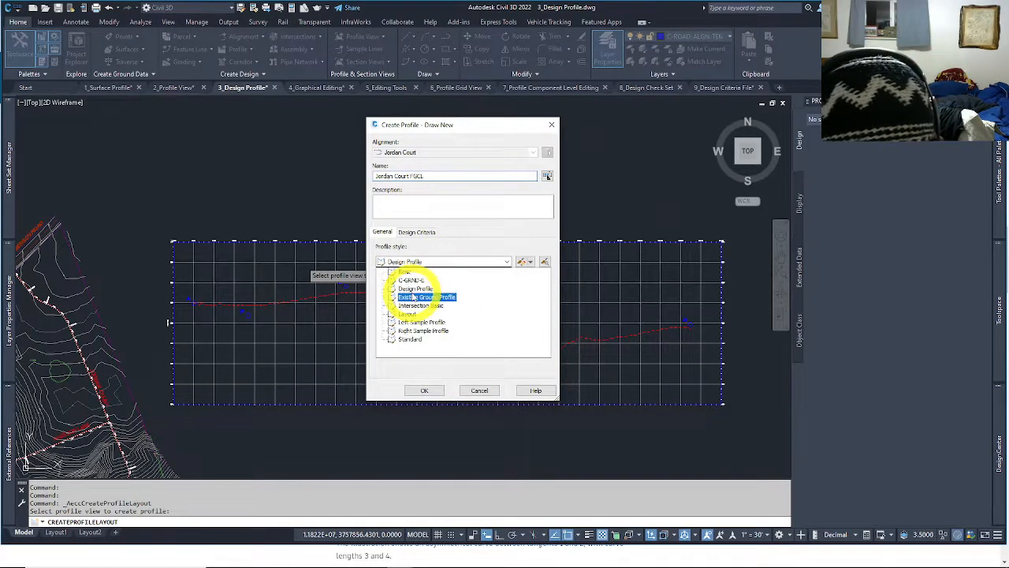
left_click(416, 290)
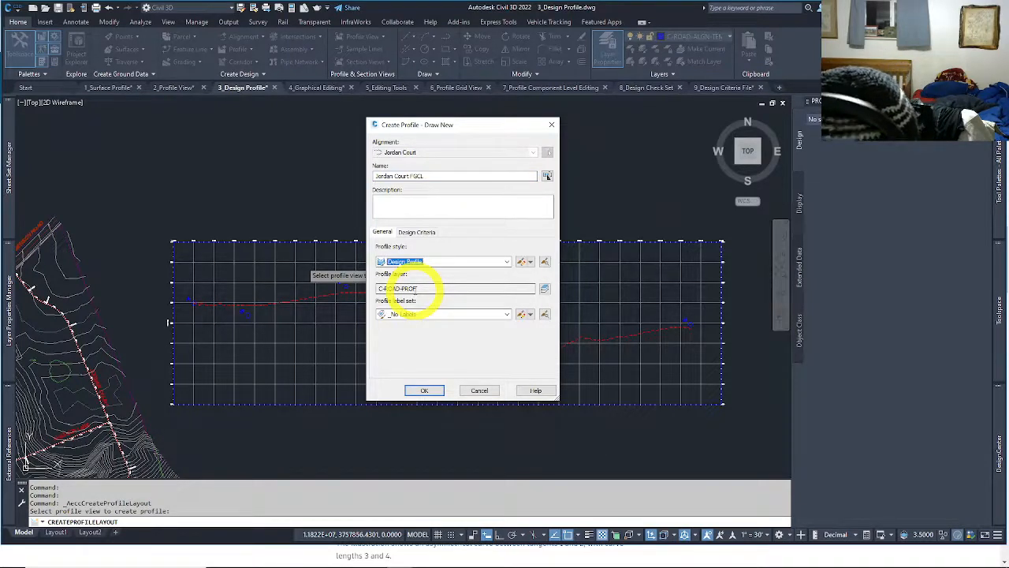
left_click(434, 315)
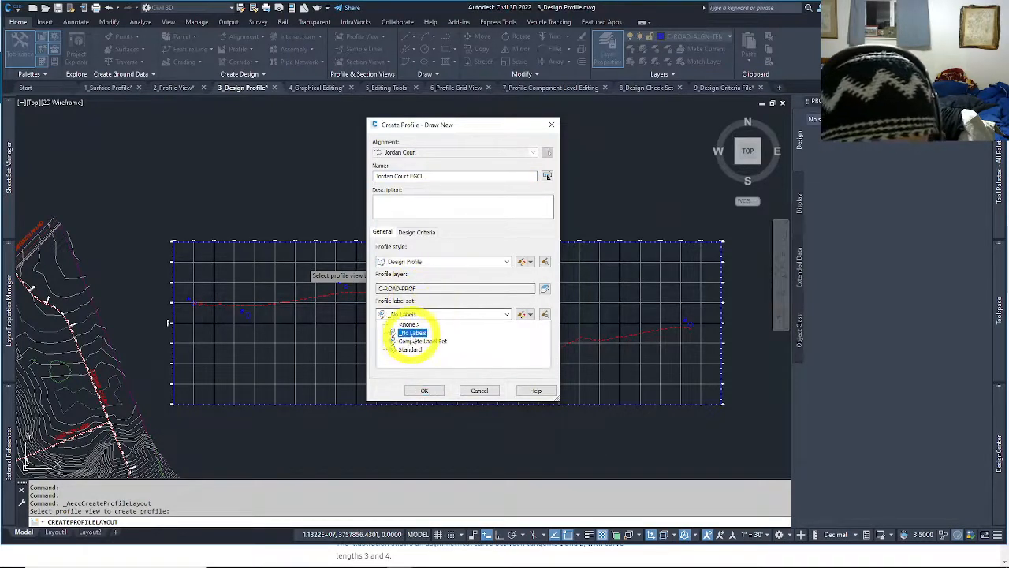
left_click(412, 333)
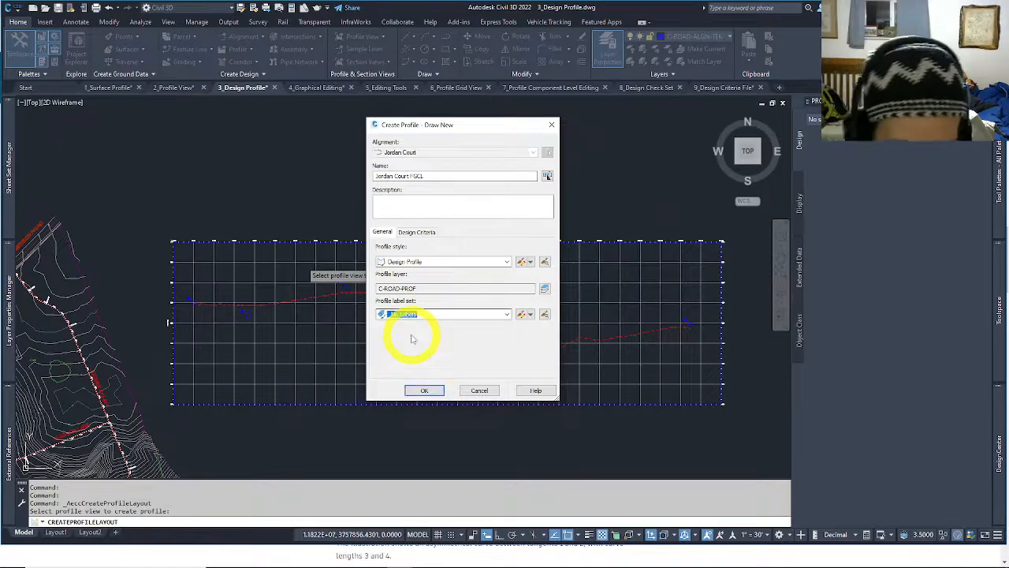
left_click(425, 391)
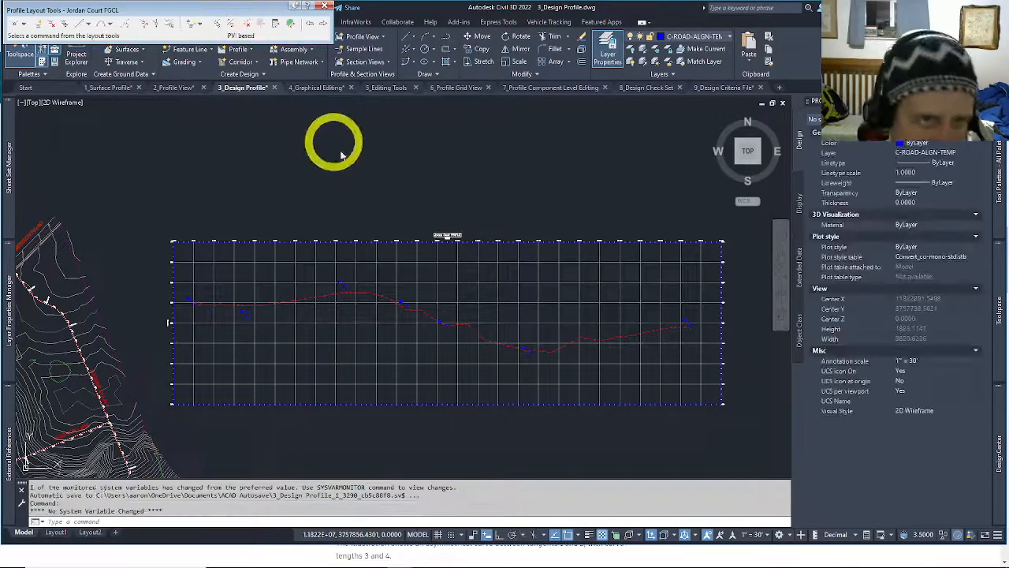
left_click_drag(386, 202, 336, 126)
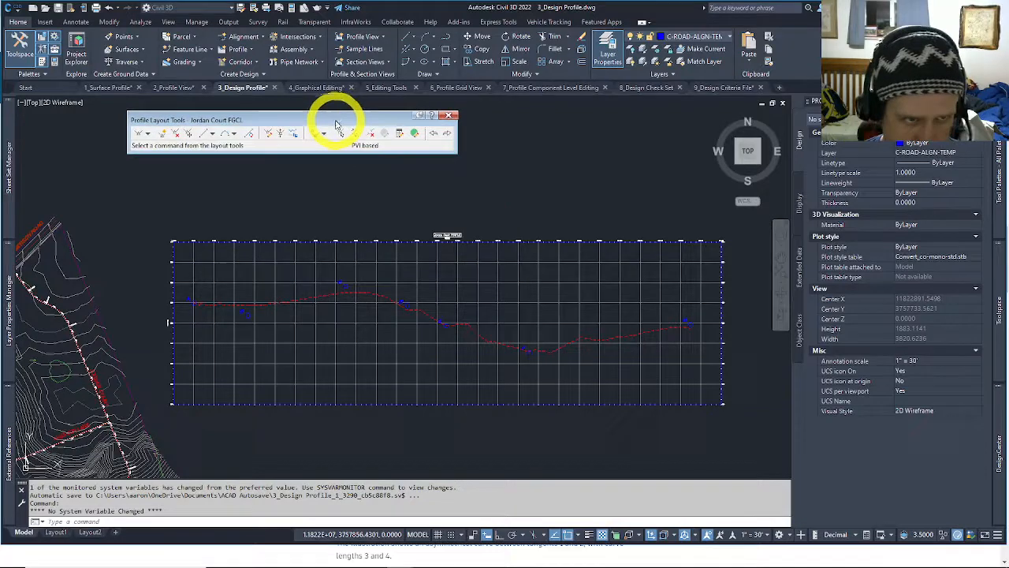
Examine the layout tools' options for drawing tangents, fixed and floating tangents, and fixed, floating and free vertical curves.
left_click(146, 134)
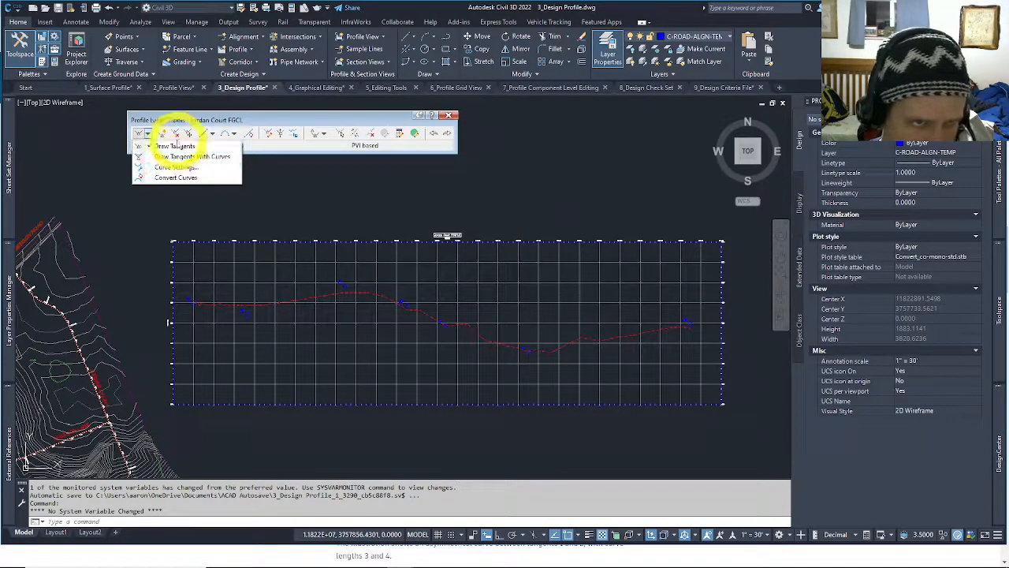
left_click(178, 128)
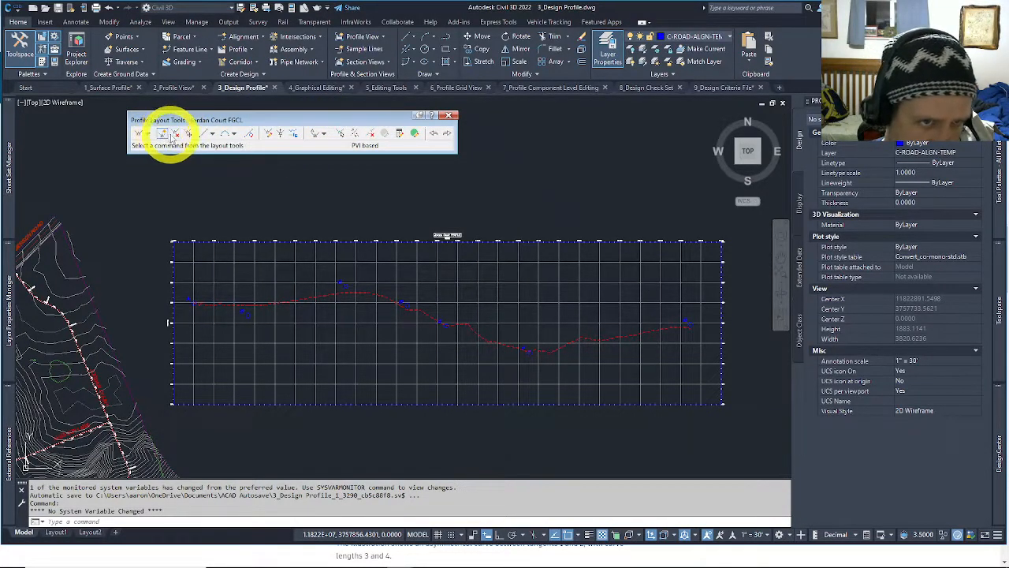
left_click(212, 134)
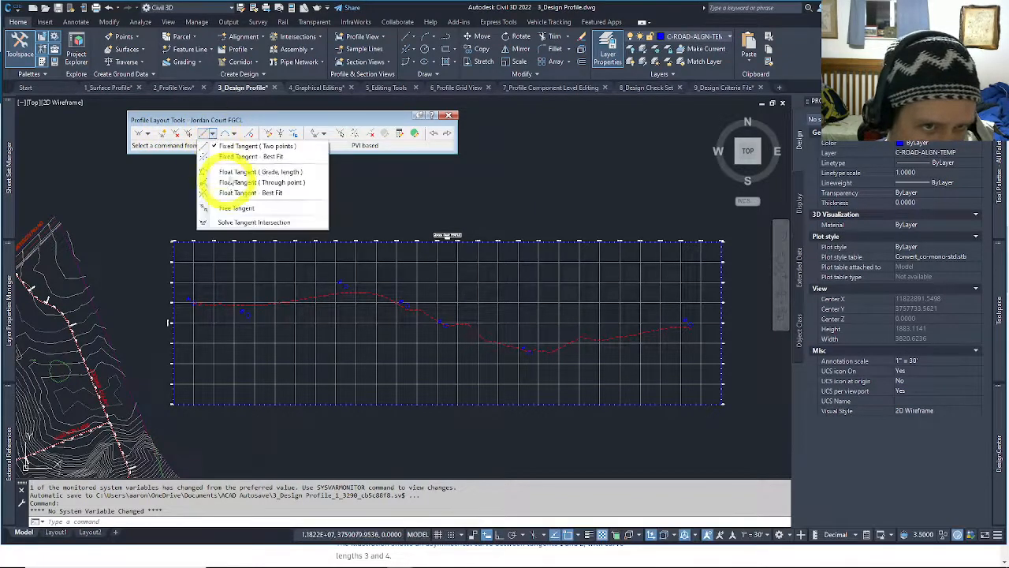
left_click(241, 131)
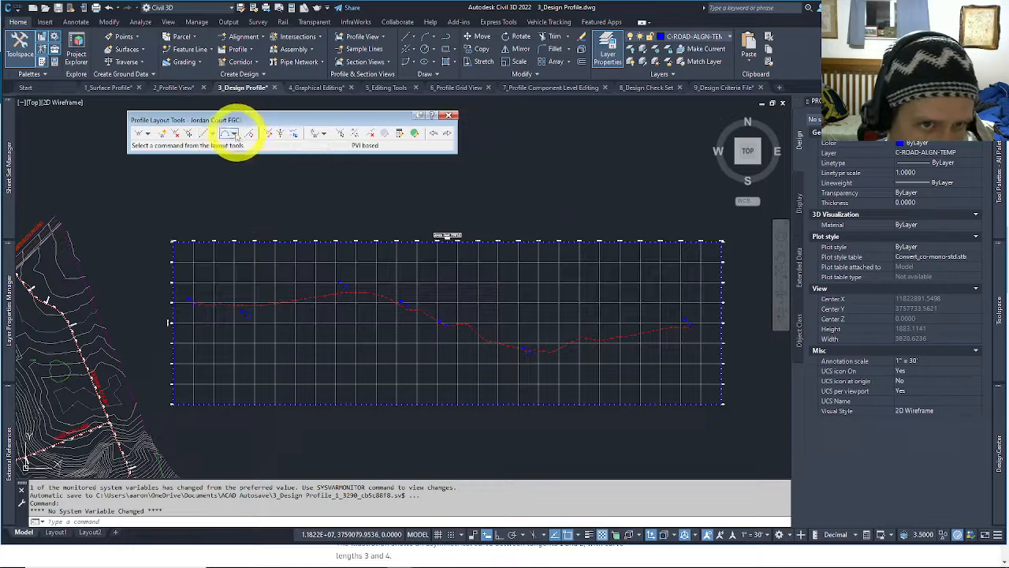
left_click(233, 134)
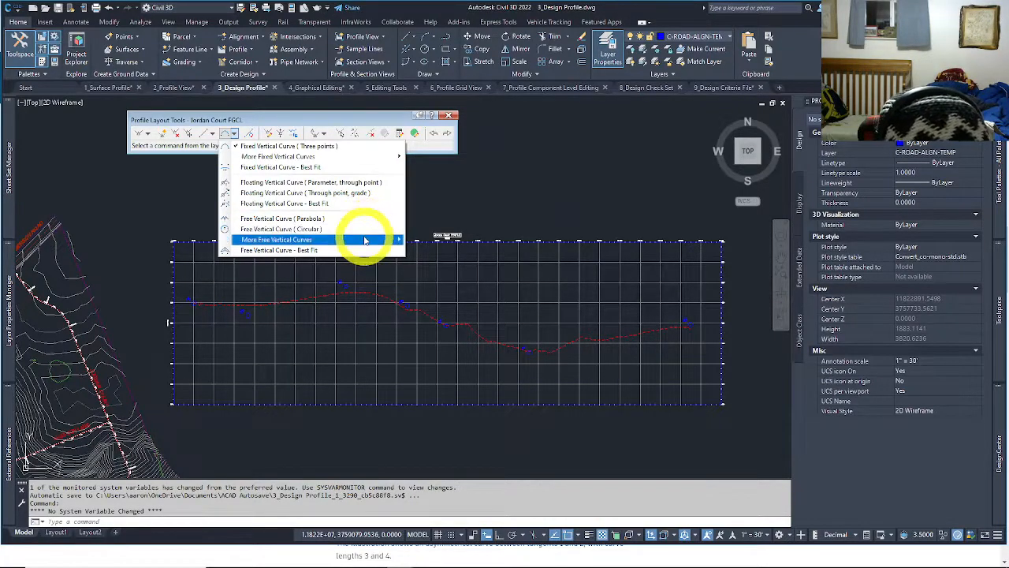
mouse_move(371, 240)
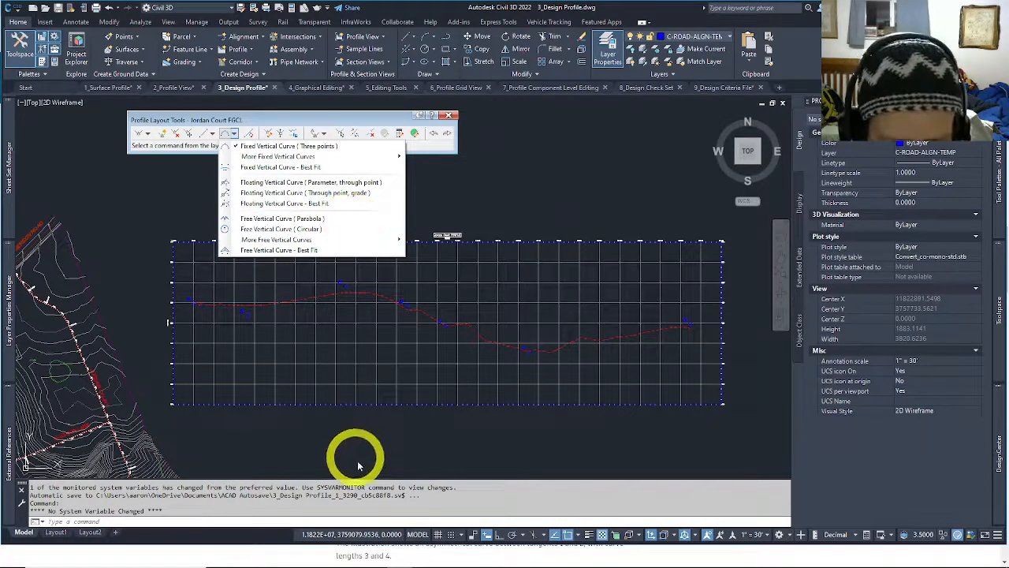
Switch to the Brave browser and review the Autodesk help on free PVI-based parabolic and asymmetrical vertical curves.
mouse_move(371, 554)
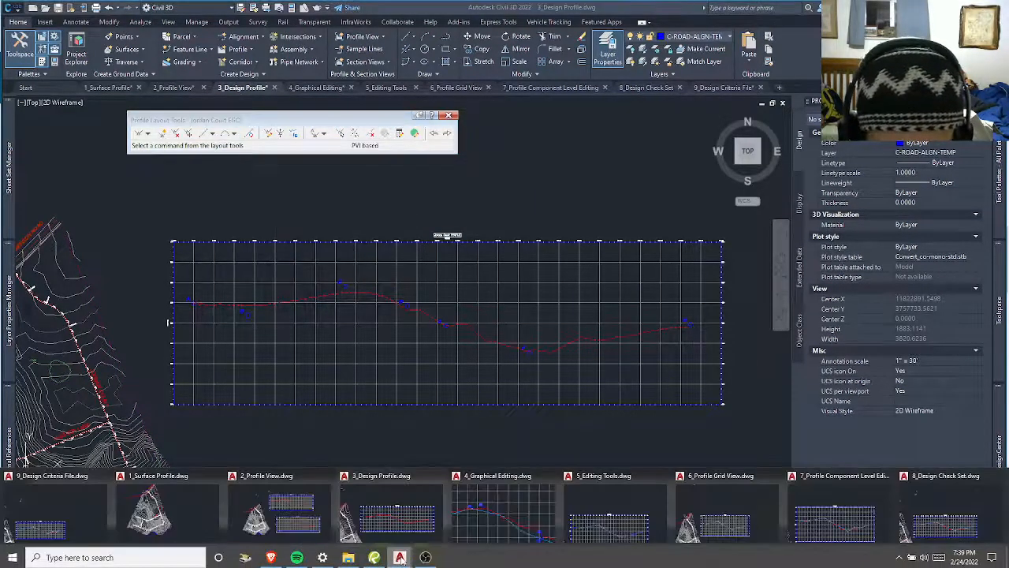
left_click(271, 557)
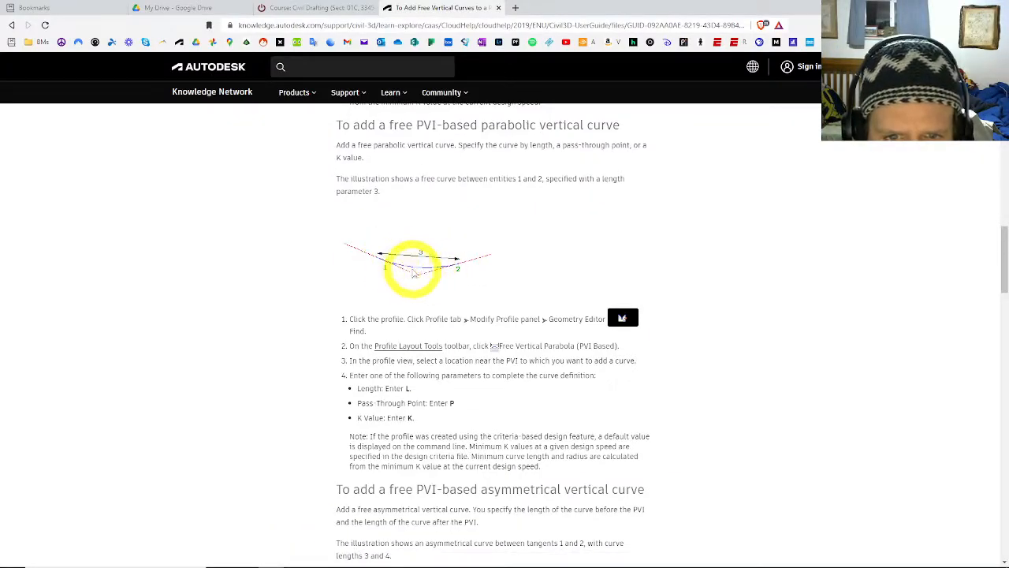
scroll(418, 275, "down", 5)
scroll(410, 463, "up", 5)
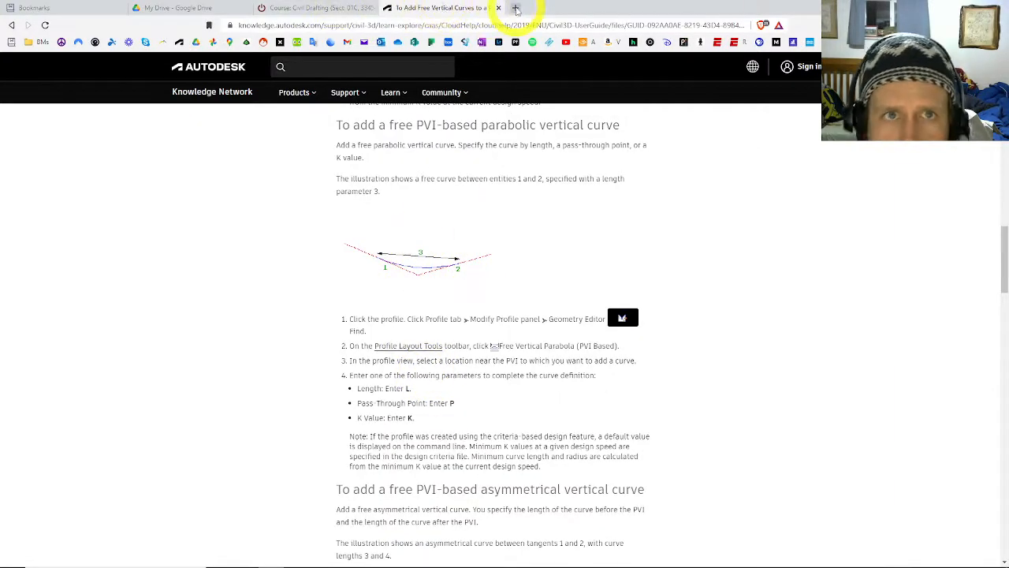
Search the web for PARABOLA in a new browser tab.
left_click(516, 8)
type("PARABOLA")
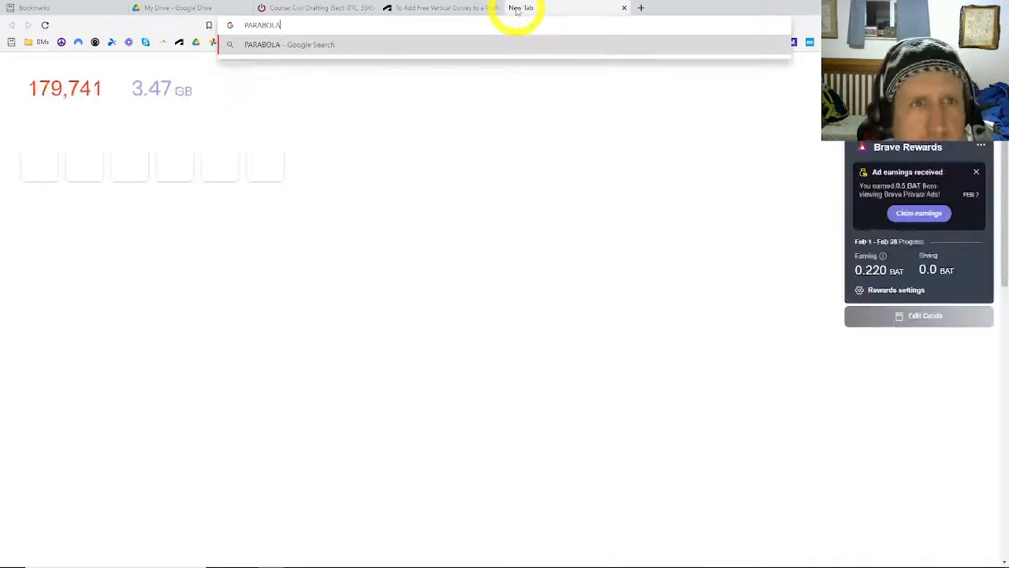
key("Return")
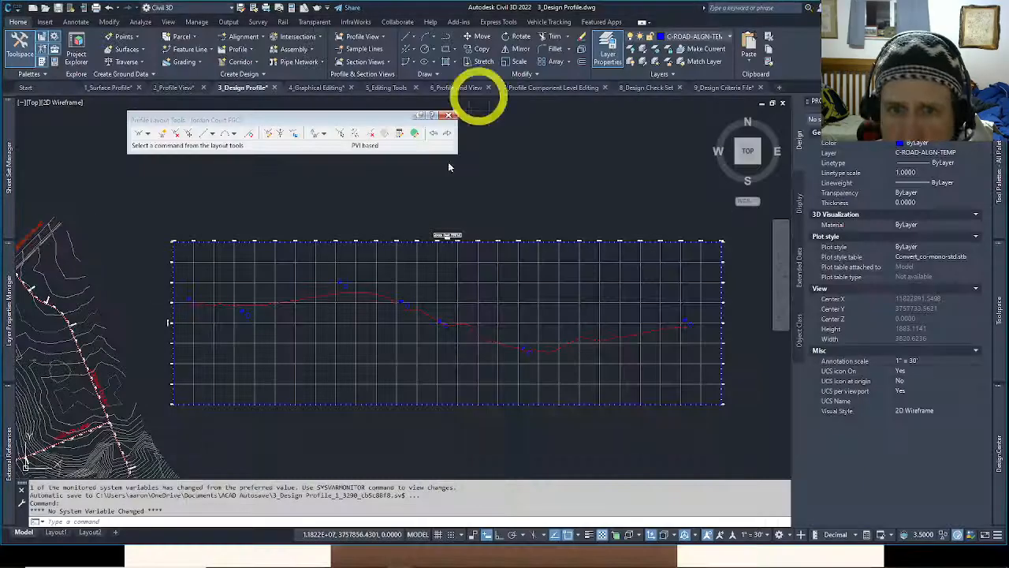
Review the PVI-based free vertical curve options in the Jordan Court FGCL profile layout tools.
left_click_drag(304, 120, 305, 122)
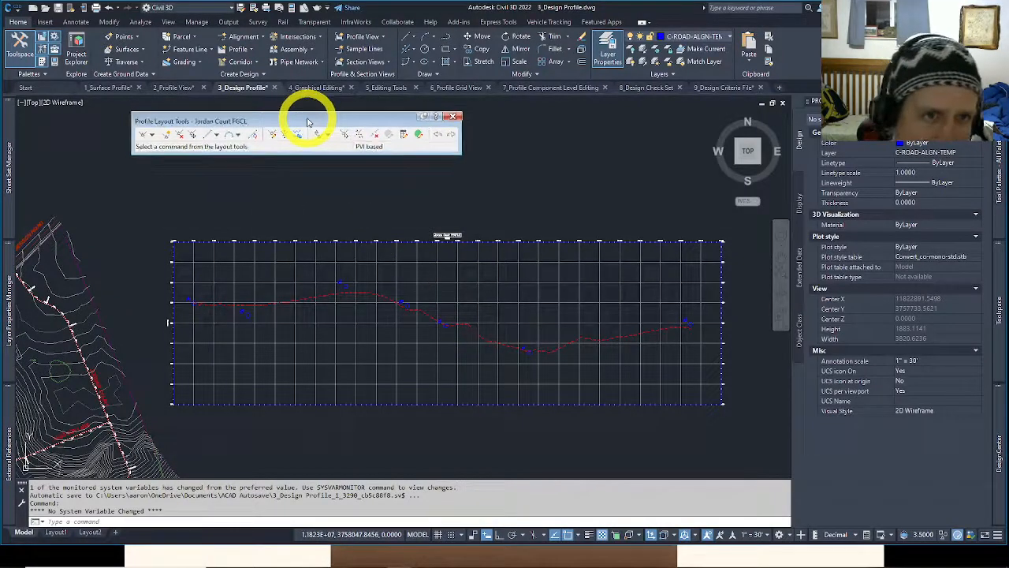
left_click(235, 135)
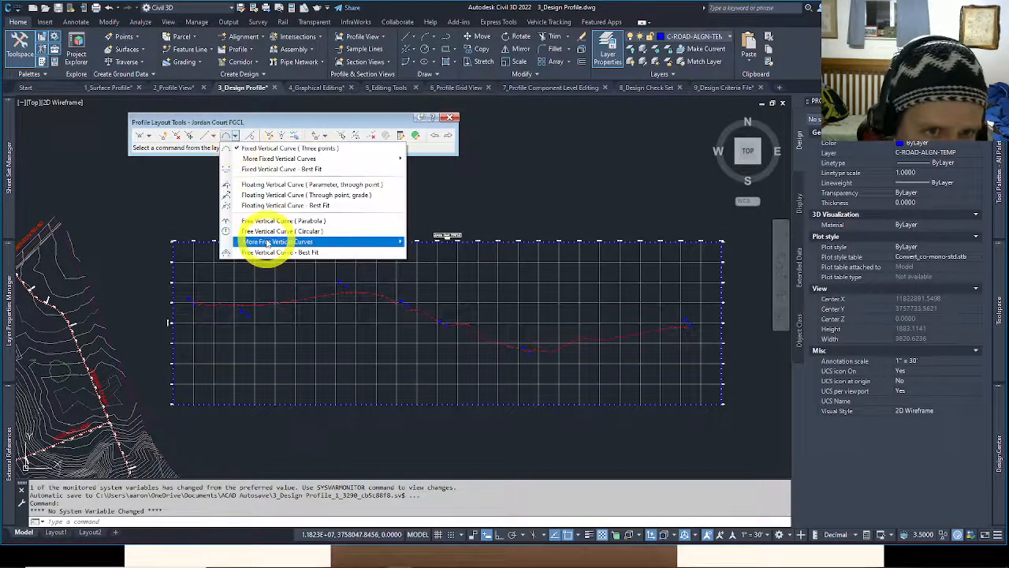
mouse_move(260, 241)
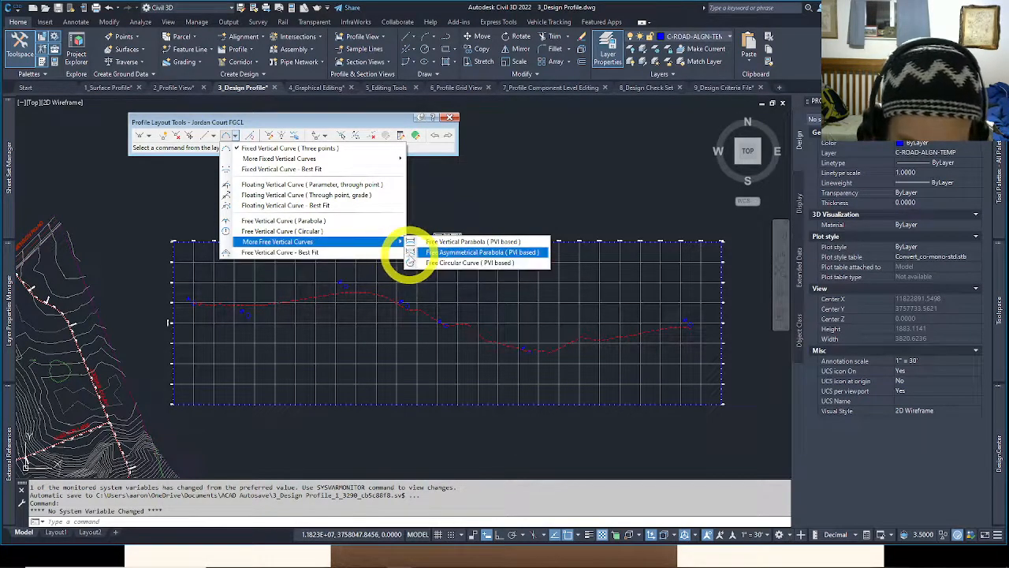
Switch to the Brave browser, search the web for asymmetrical PARABOLA and read the featured answer.
mouse_move(385, 556)
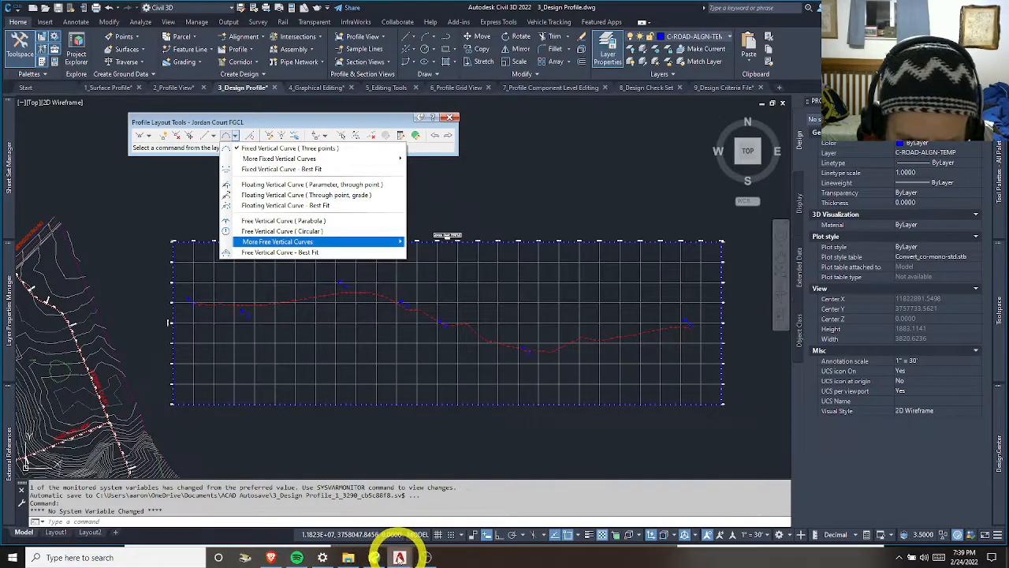
left_click(272, 556)
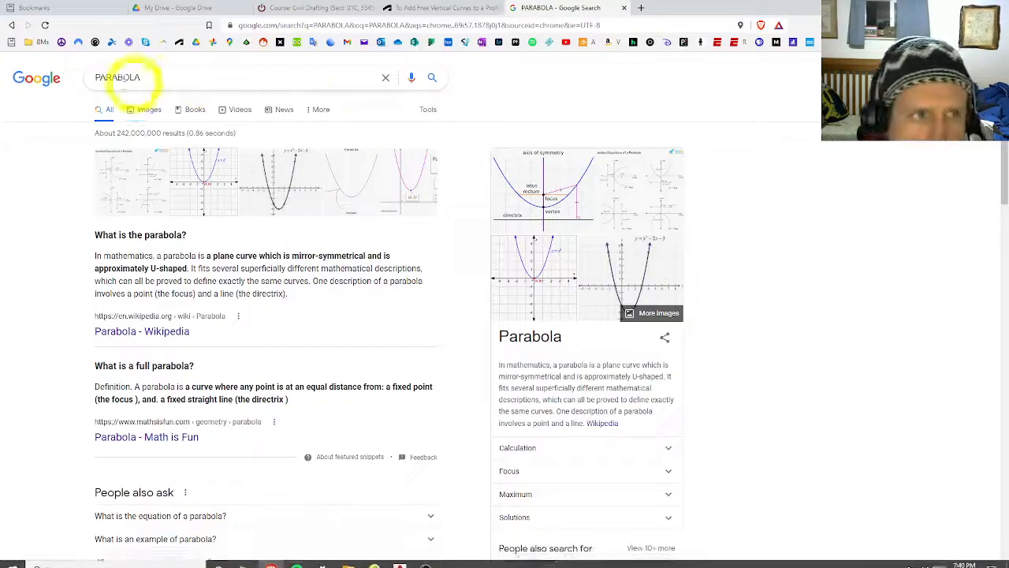
left_click(97, 78)
type("a")
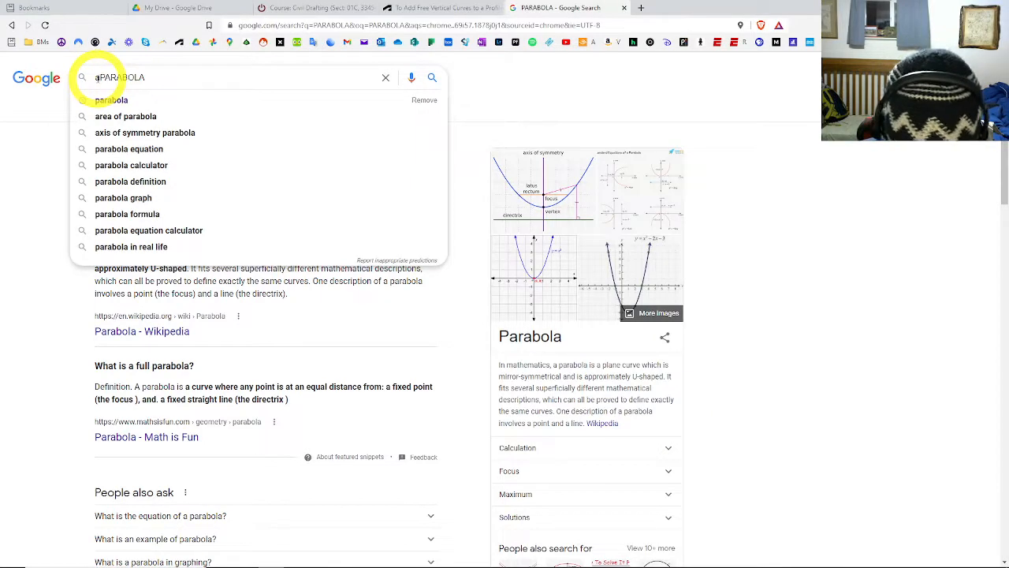
type("symmetr")
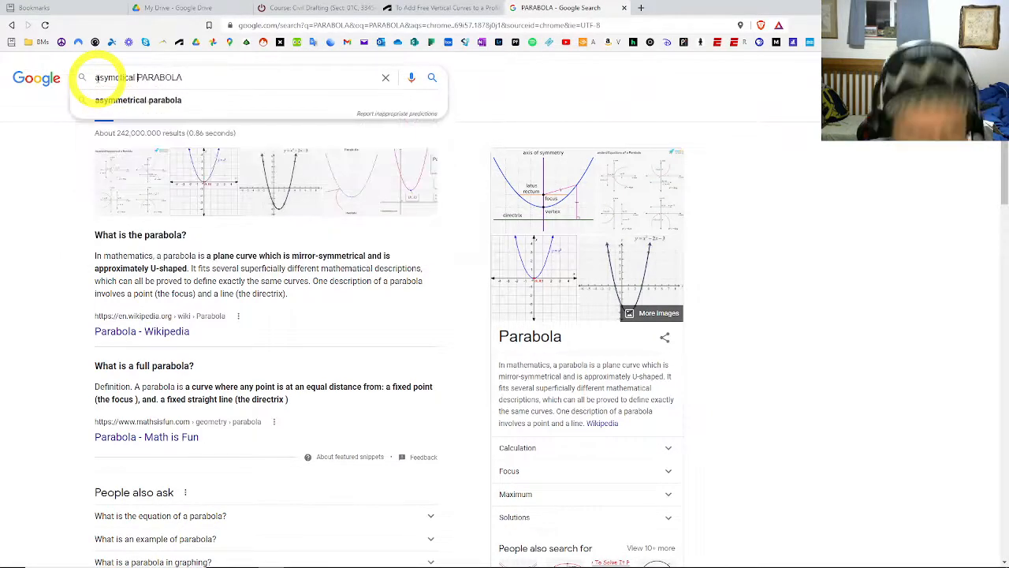
type("ical")
key("Return")
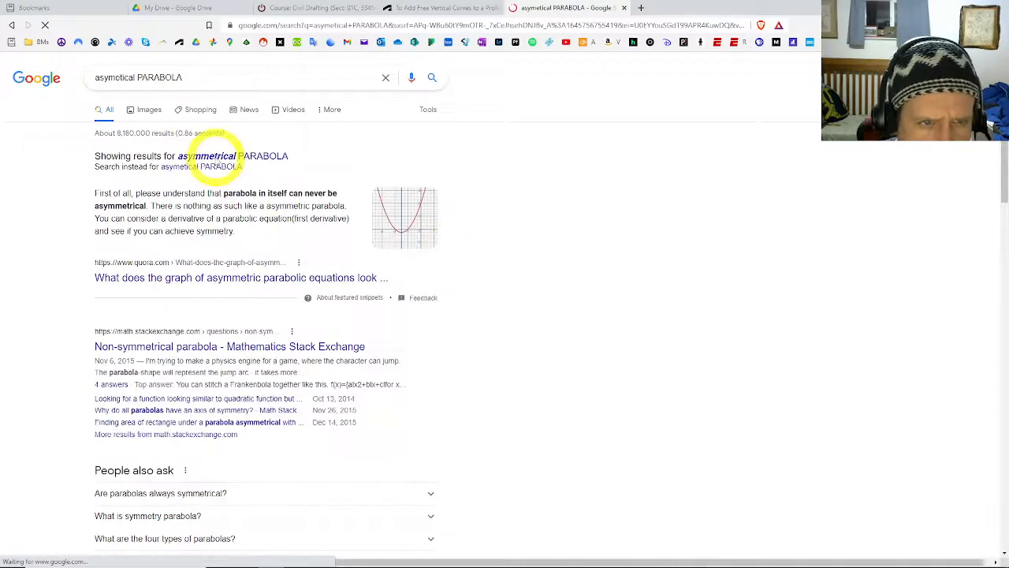
left_click(206, 156)
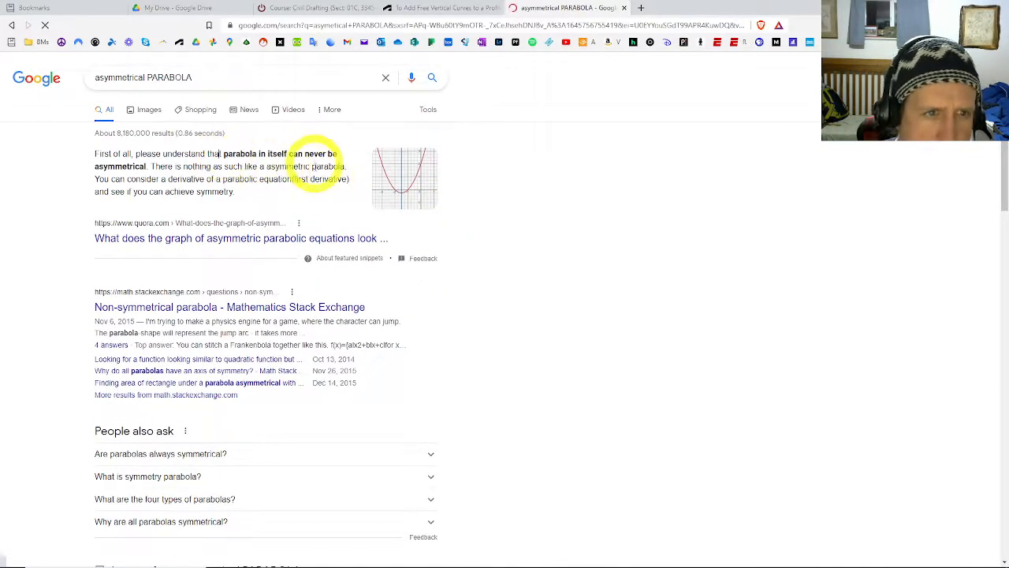
left_click_drag(221, 153, 347, 203)
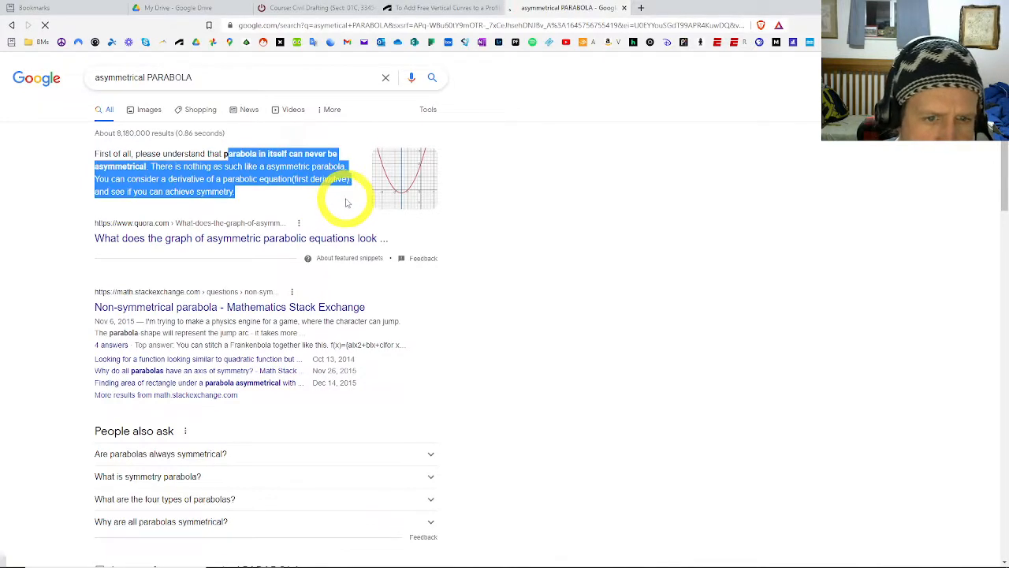
left_click(336, 196)
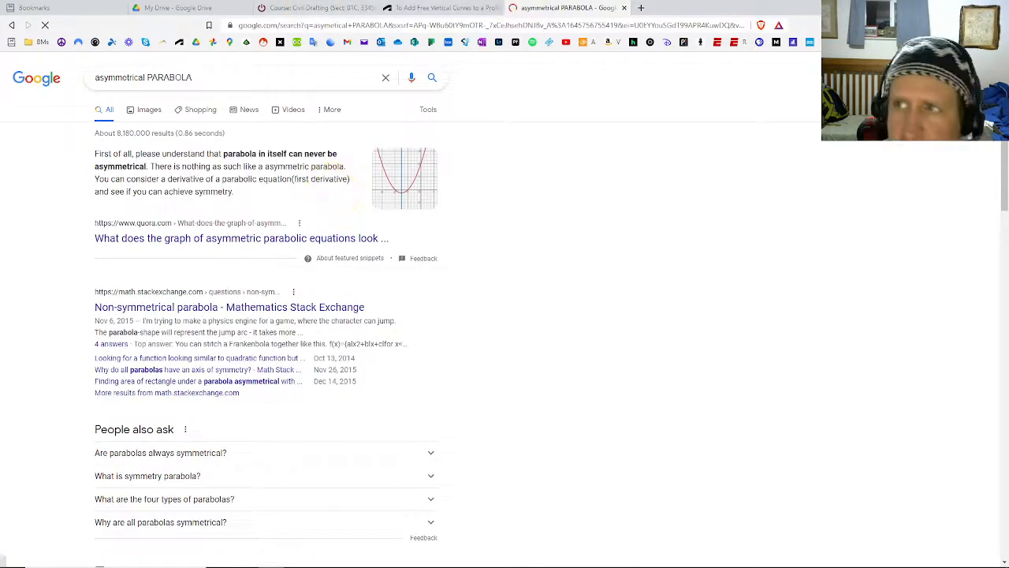
Return to the Autodesk free vertical curves help and review the best-fit, PVI-based circular and PVI-based asymmetrical curve sections.
left_click(345, 7)
left_click(442, 7)
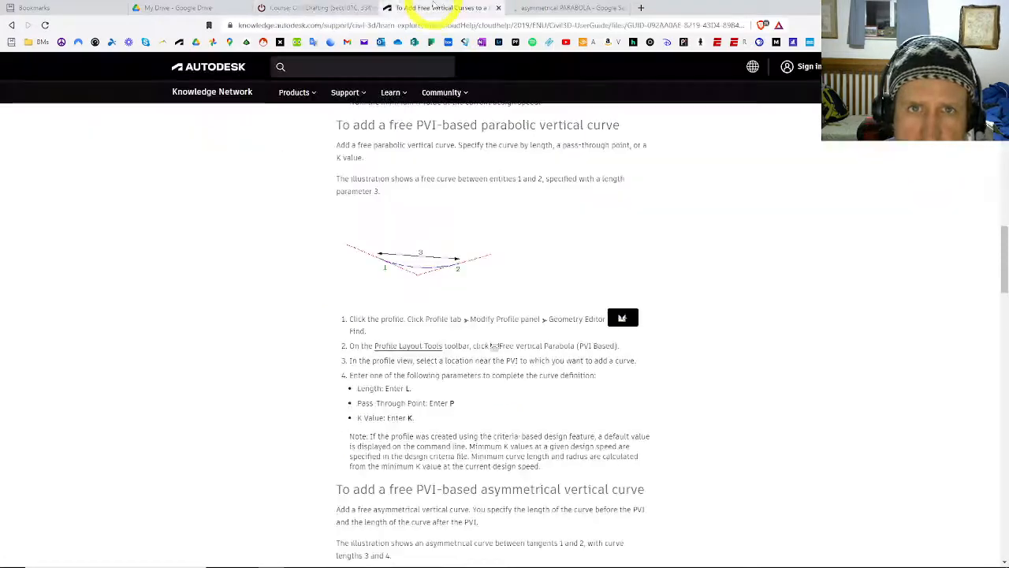
scroll(466, 351, "down", 3)
scroll(467, 340, "down", 10)
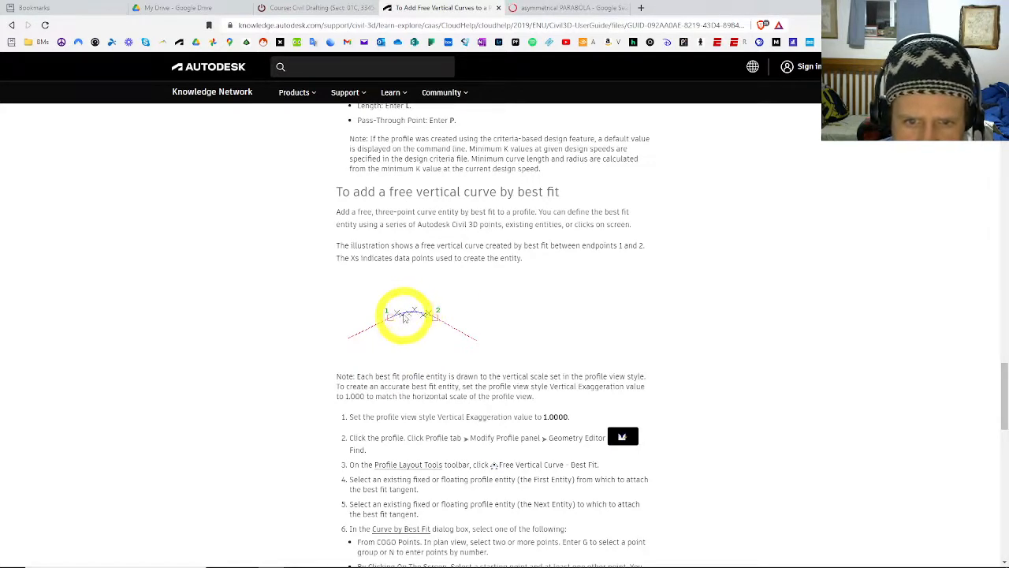
scroll(441, 322, "down", 3)
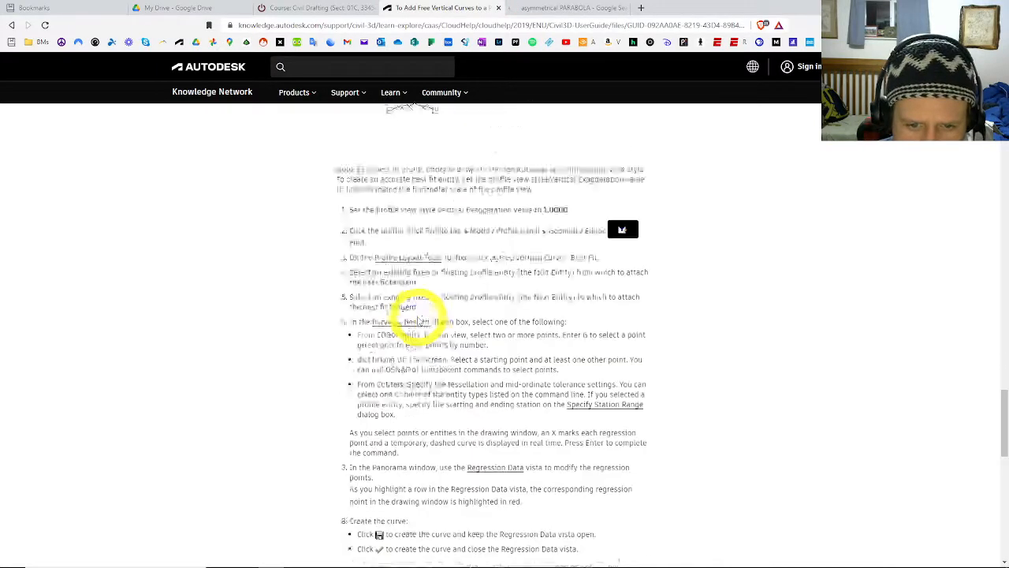
scroll(417, 317, "down", 3)
scroll(417, 307, "up", 9)
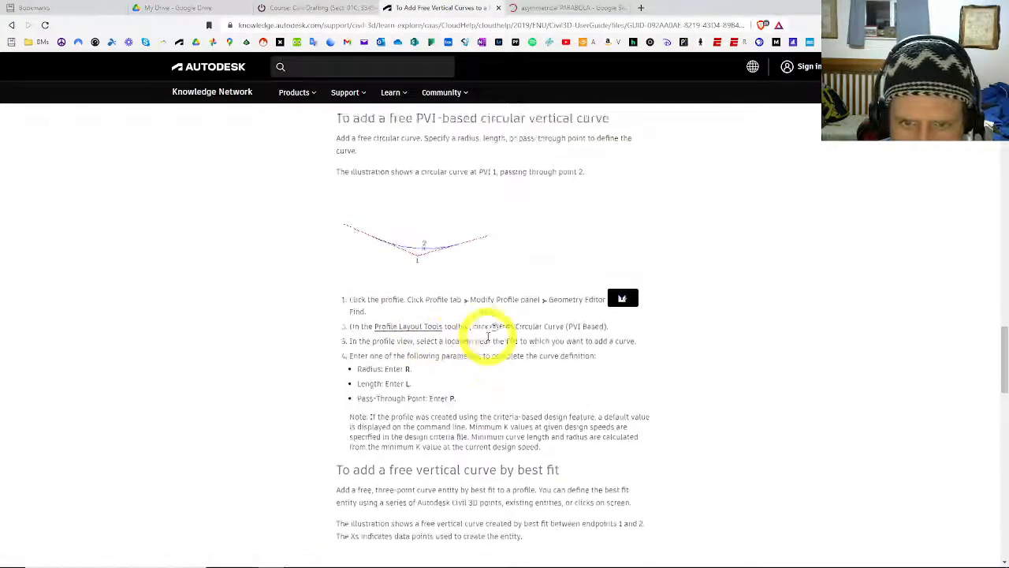
scroll(488, 337, "up", 4)
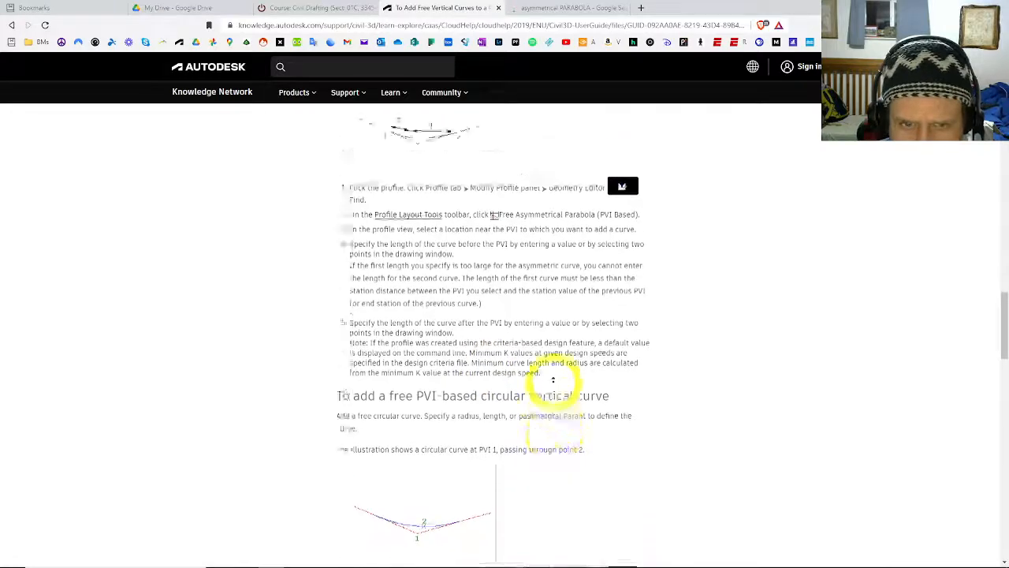
scroll(560, 398, "up", 4)
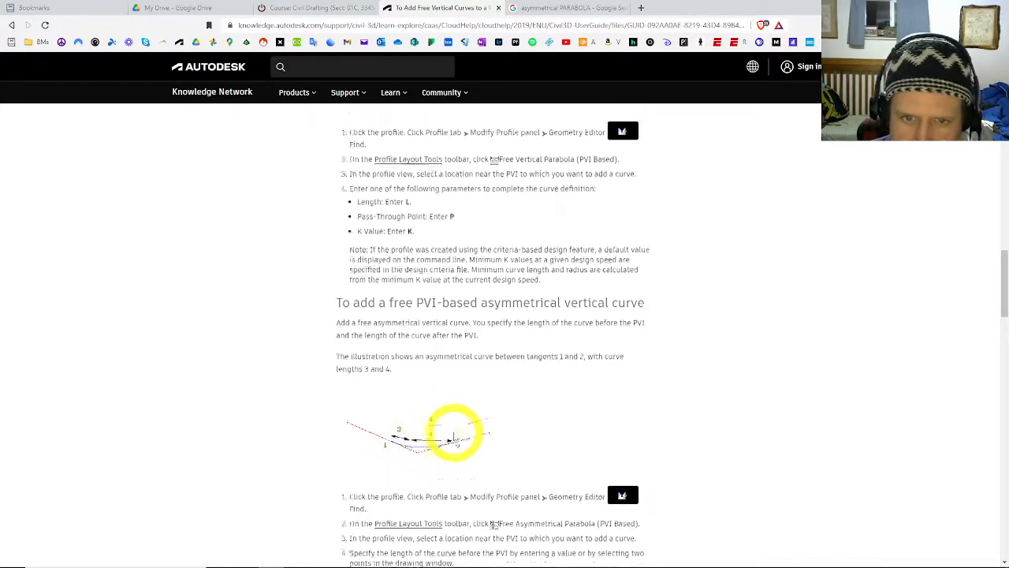
Compare the help illustrations of free circular and parabolic curves between entities with those of the PVI-based and best-fit curves.
scroll(481, 438, "up", 3)
scroll(521, 453, "up", 1)
scroll(529, 461, "up", 10)
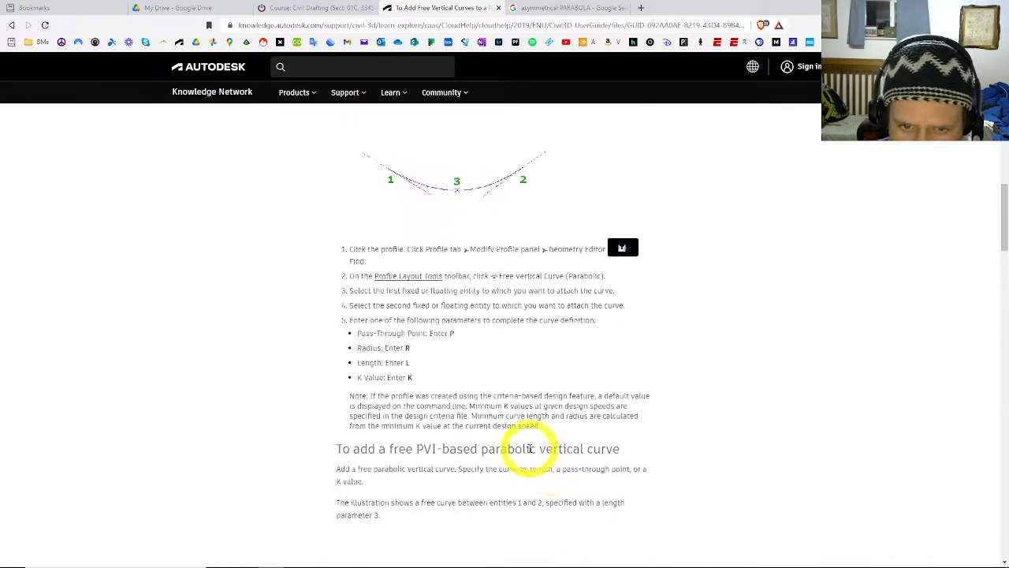
scroll(469, 287, "up", 3)
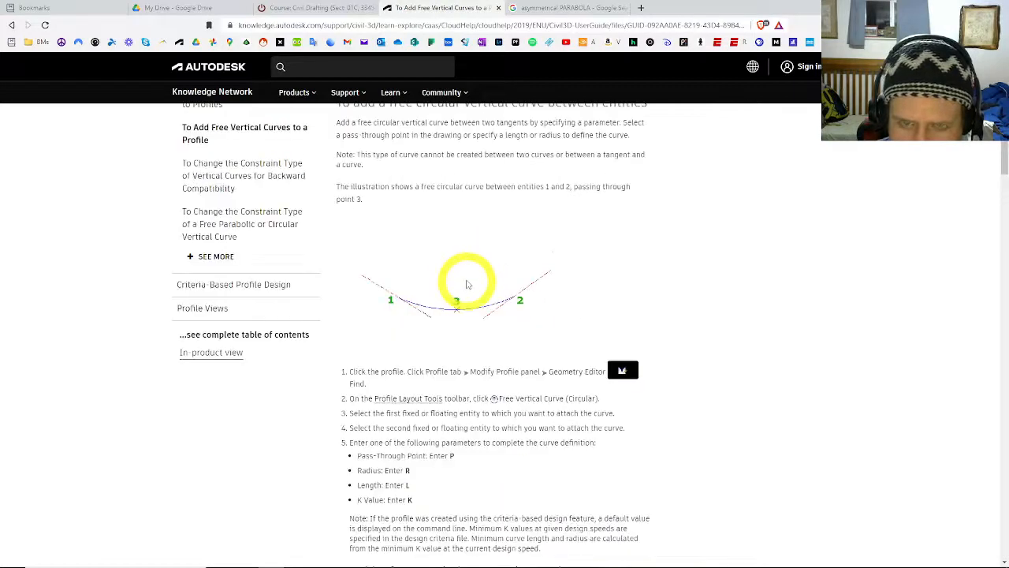
scroll(473, 252, "down", 3)
left_click(457, 248)
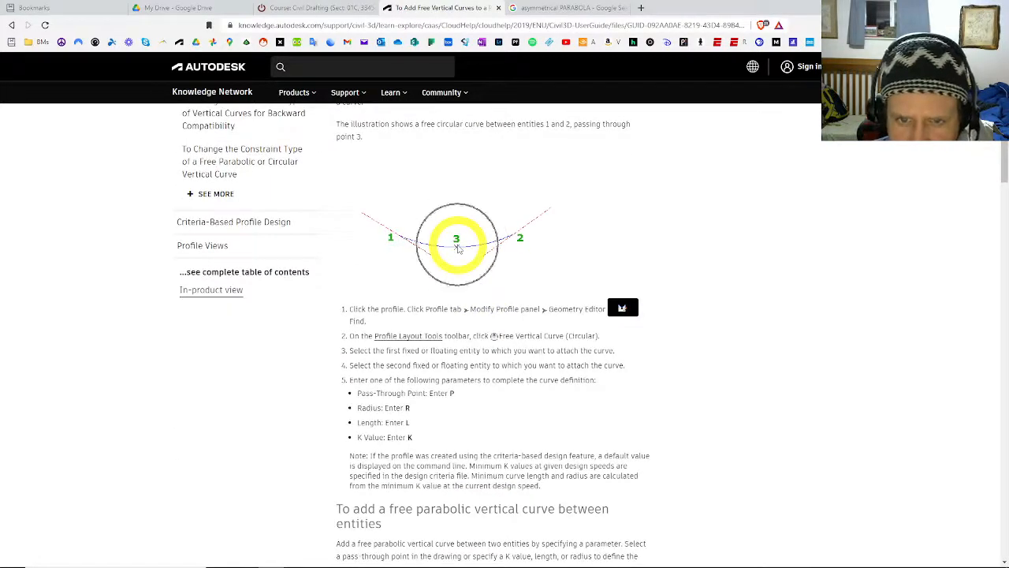
scroll(457, 241, "down", 6)
left_click(458, 181)
scroll(461, 180, "down", 10)
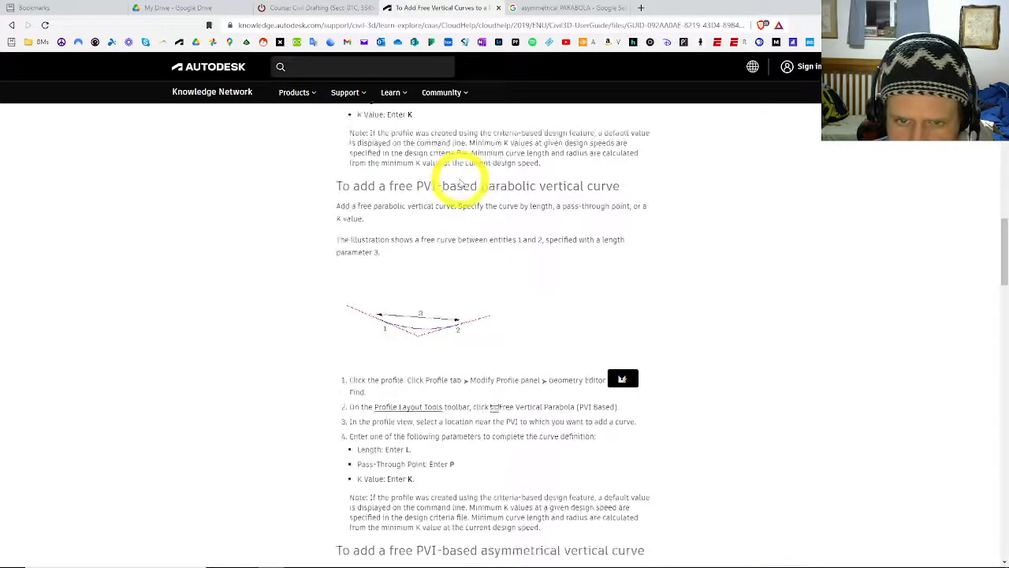
scroll(446, 249, "down", 5)
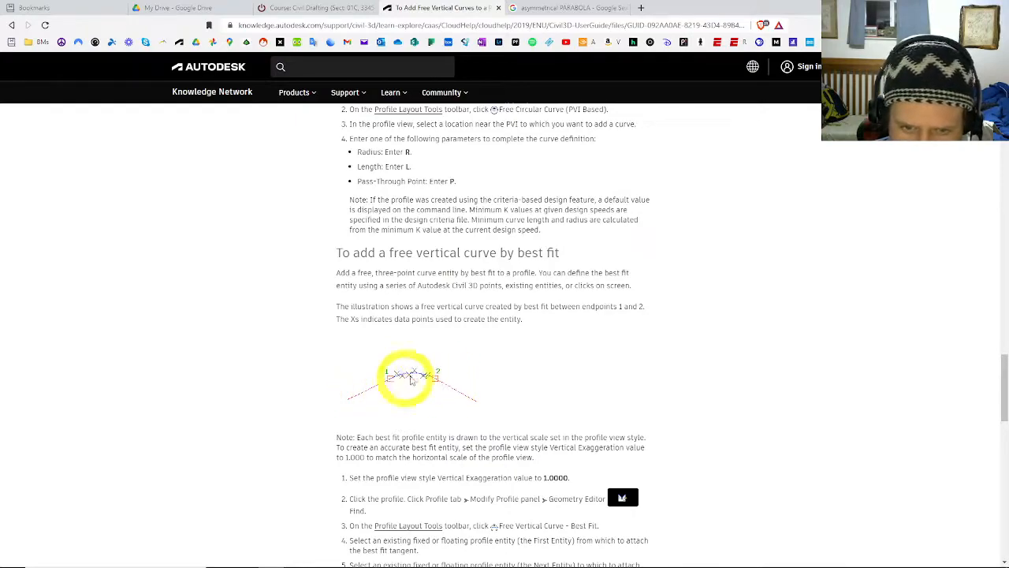
scroll(428, 360, "down", 6)
scroll(428, 361, "up", 10)
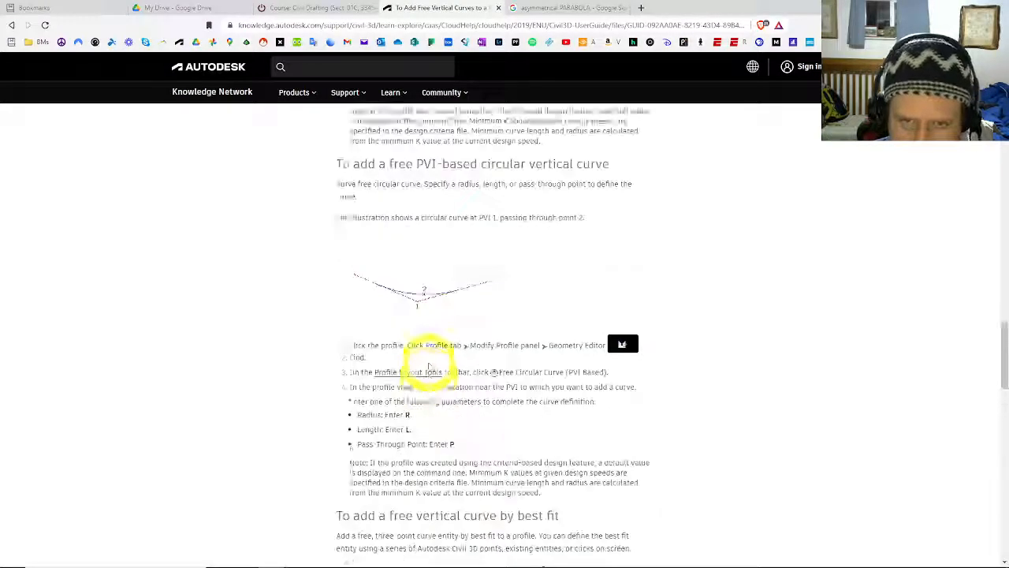
scroll(670, 239, "up", 8)
Switch back to Civil 3D, start Draw Tangents With Curves, and turn off the Intersection, Endpoint and Midpoint snaps, leaving only Center.
key("alt+Tab")
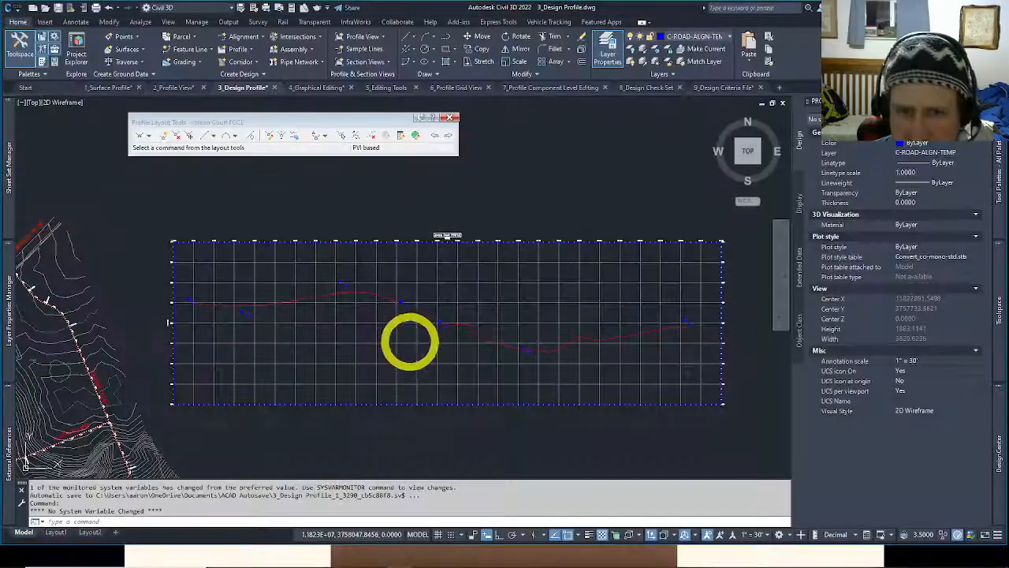
middle_click_drag(342, 340, 376, 363)
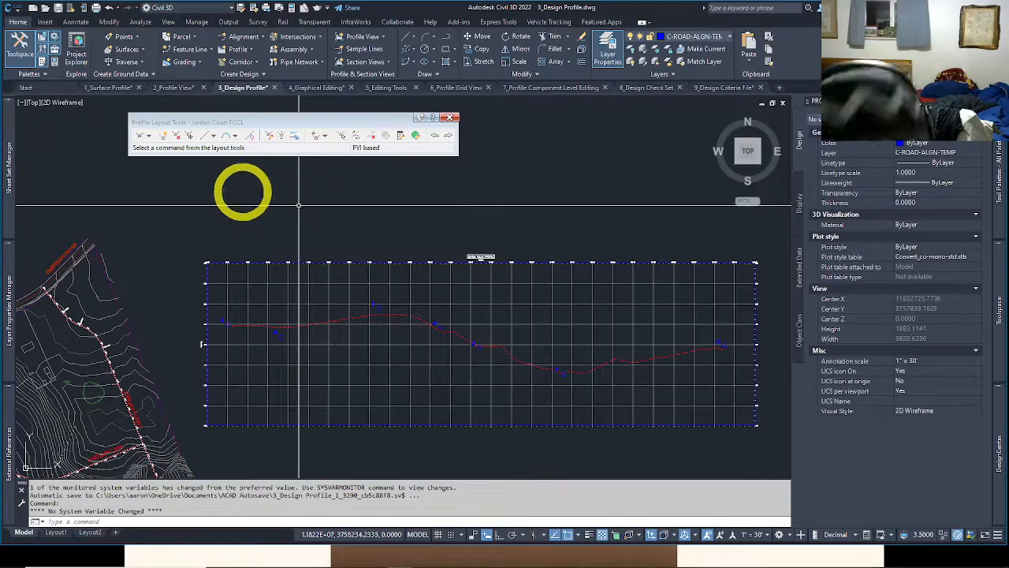
left_click(148, 136)
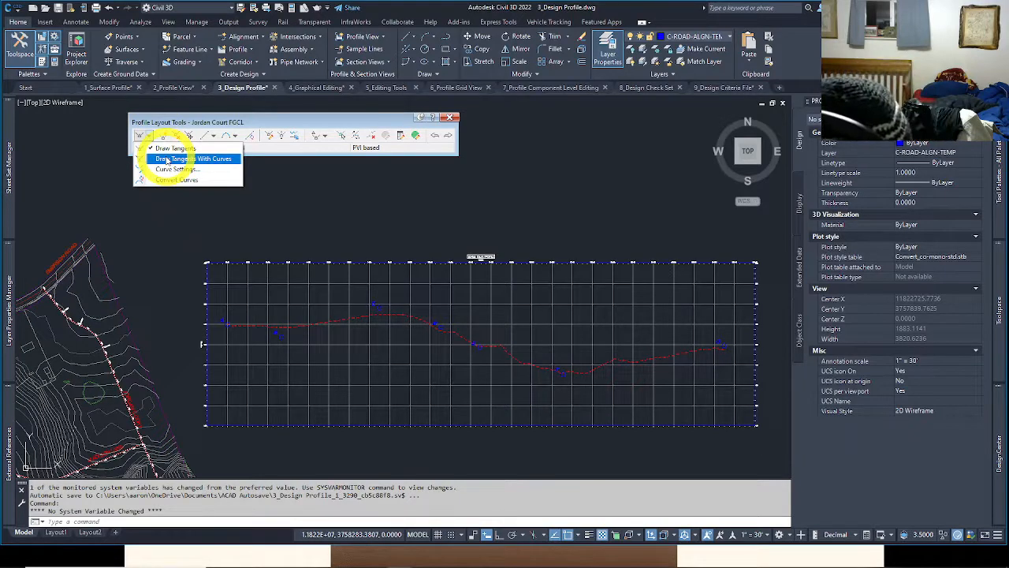
left_click(166, 159)
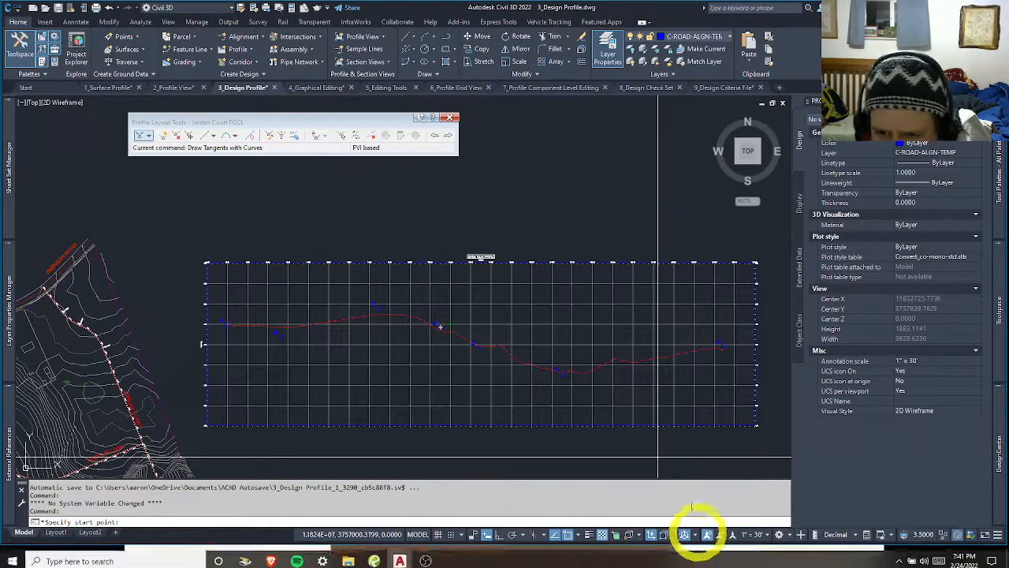
left_click(578, 535)
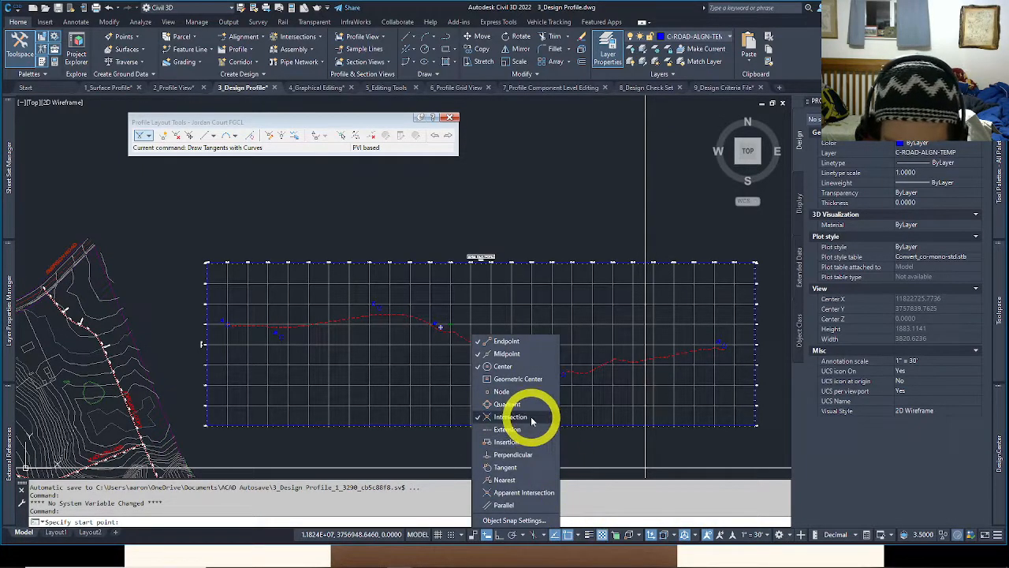
left_click(533, 419)
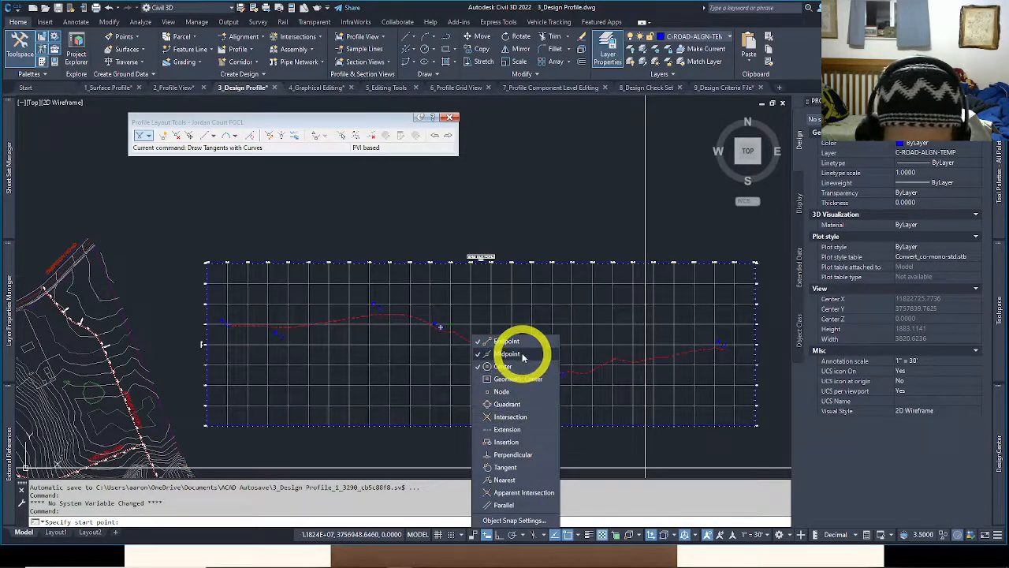
left_click(516, 341)
left_click(523, 354)
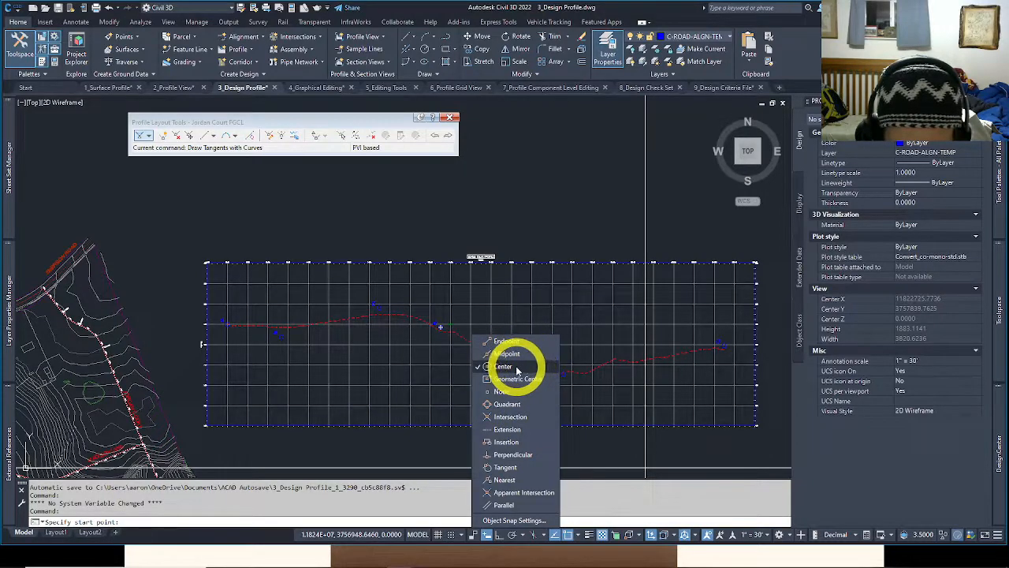
left_click(504, 218)
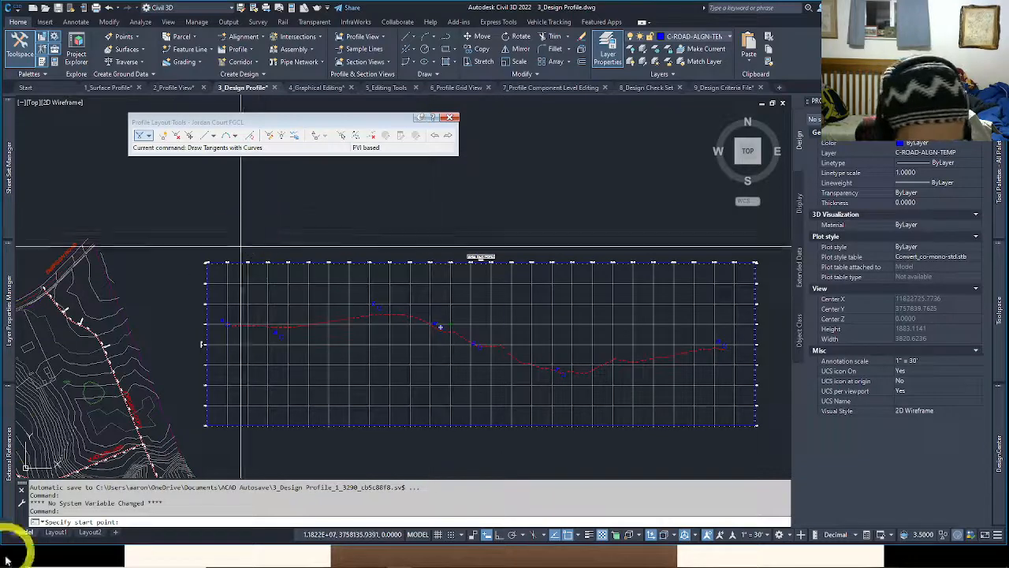
Draw the first tangents with curves from the centre of circle A through circle B to circle C.
left_click(118, 522)
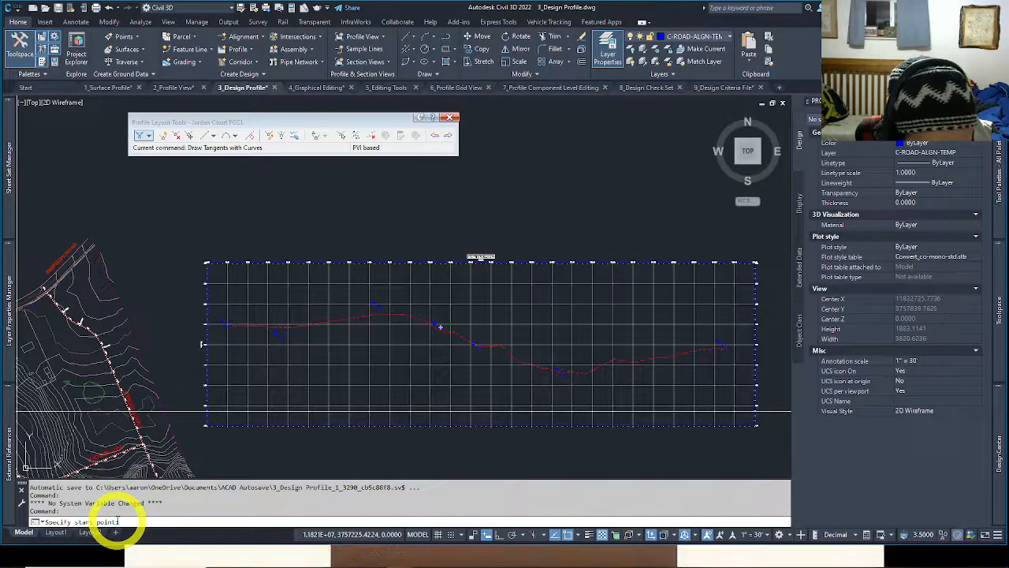
scroll(229, 322, "up", 5)
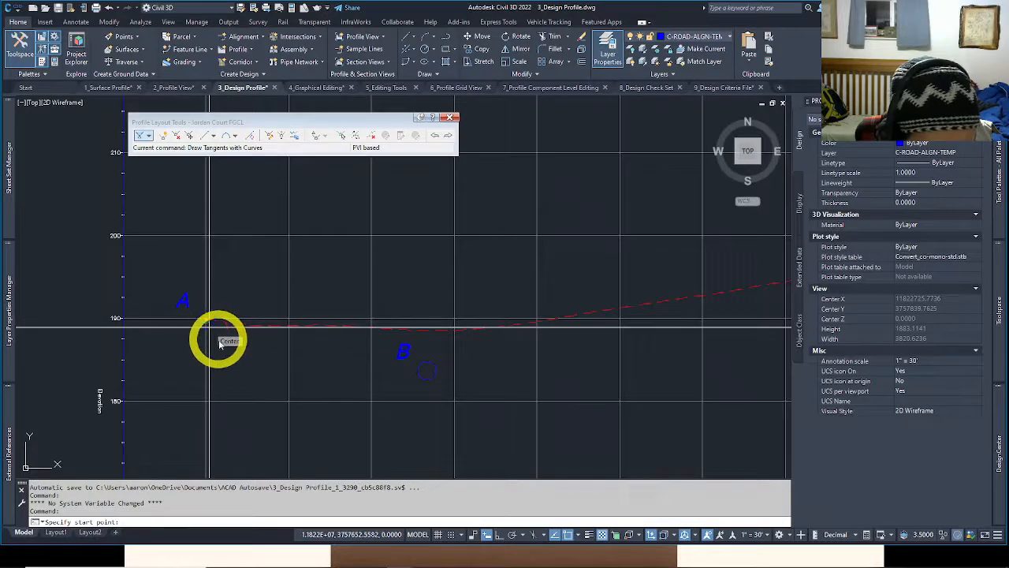
left_click(205, 319)
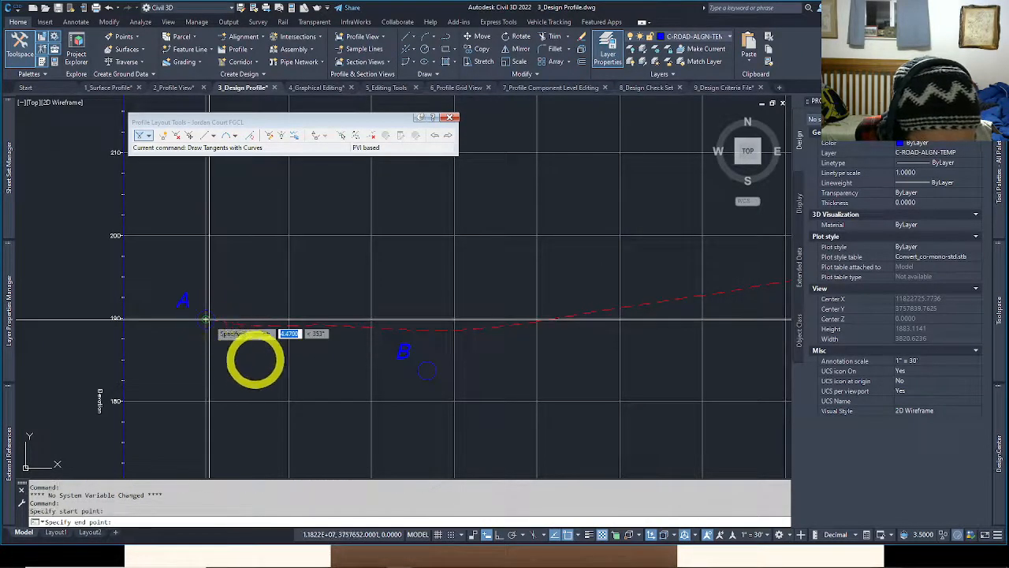
left_click(426, 370)
middle_click_drag(427, 371, 34, 447)
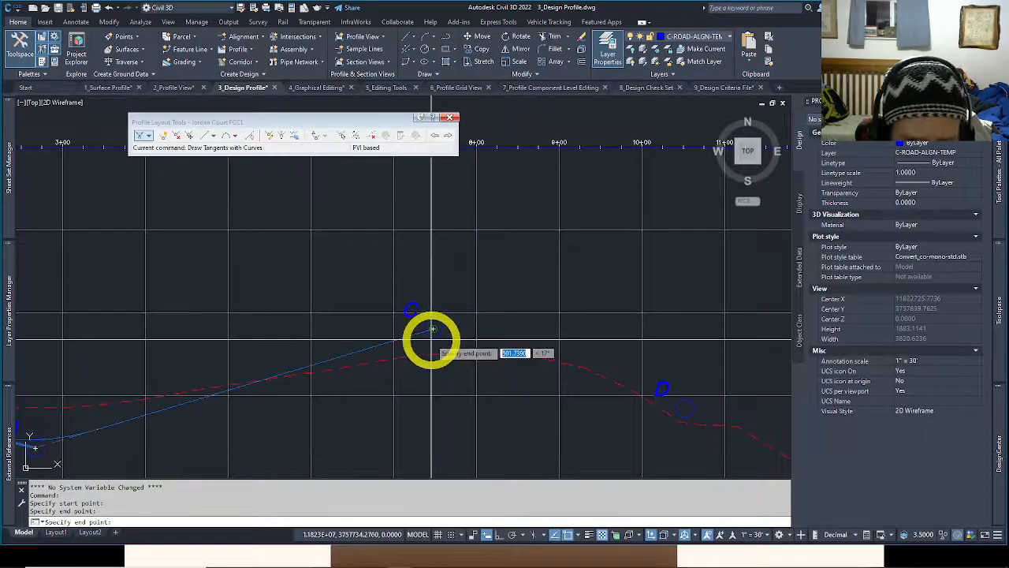
left_click(431, 328)
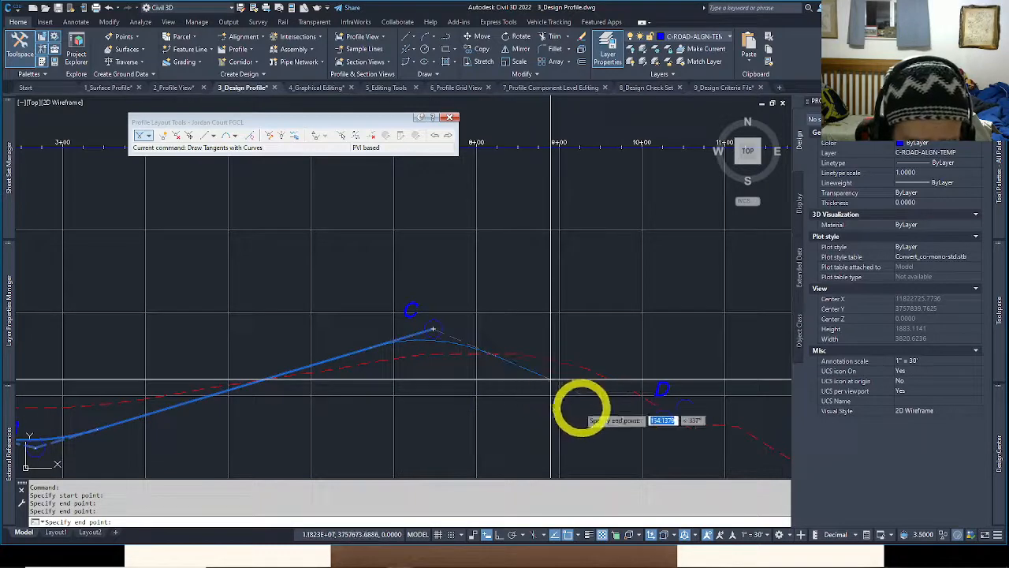
Continue the tangents with curves from circle C through the centres of circles D, E and F.
middle_click_drag(618, 408, 383, 371)
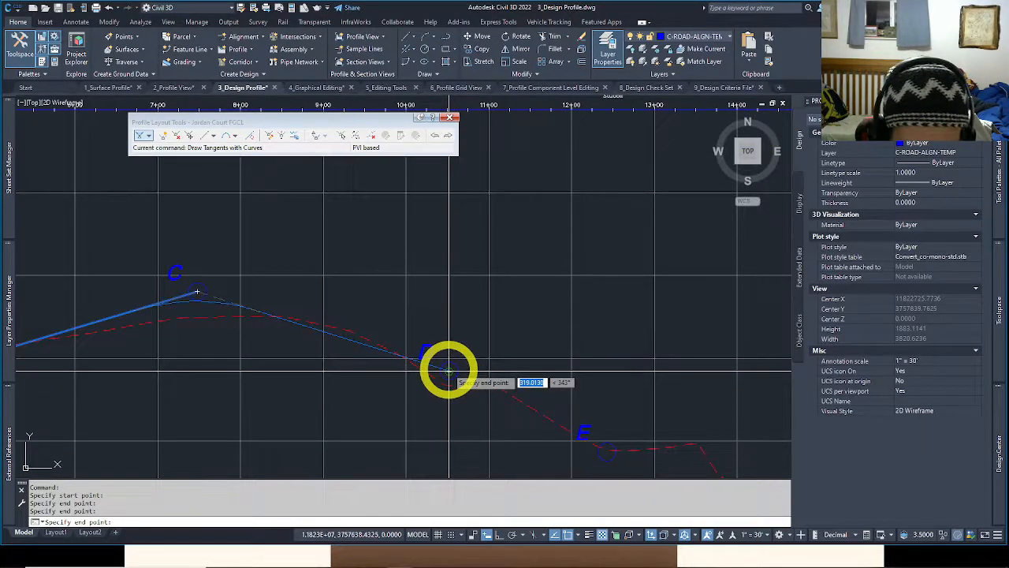
left_click(447, 369)
middle_click_drag(513, 424, 434, 360)
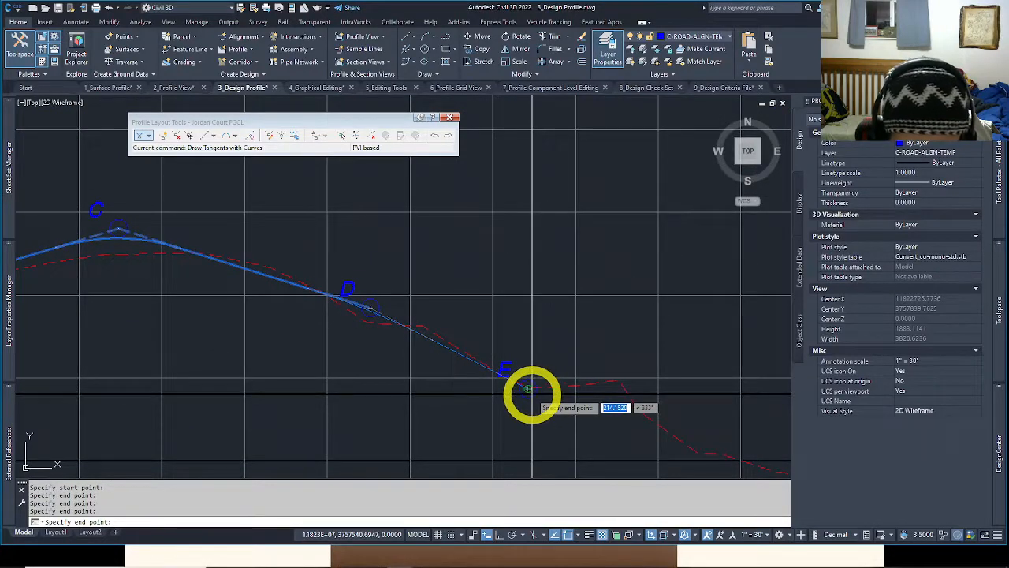
left_click(527, 388)
middle_click_drag(568, 421, 282, 337)
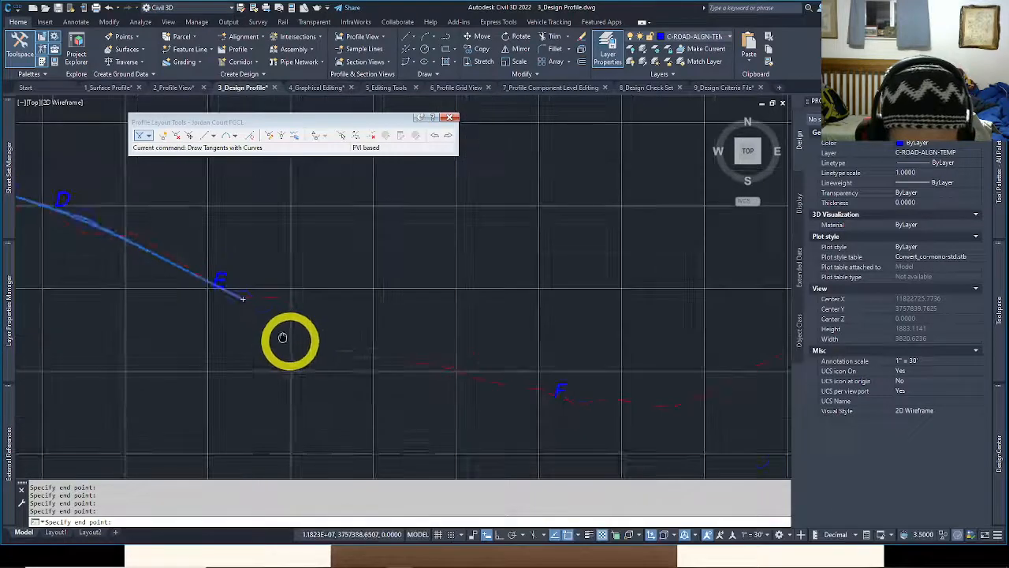
left_click(583, 411)
Draw the last tangent from circle F to the centre of circle G and finish the profile layout.
middle_click_drag(628, 403, 302, 383)
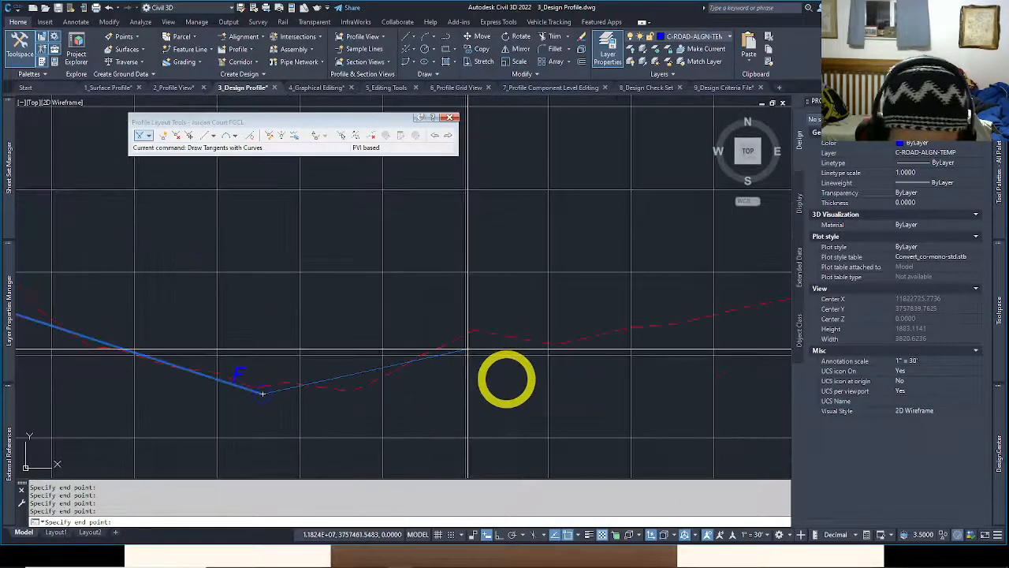
middle_click_drag(501, 378, 217, 387)
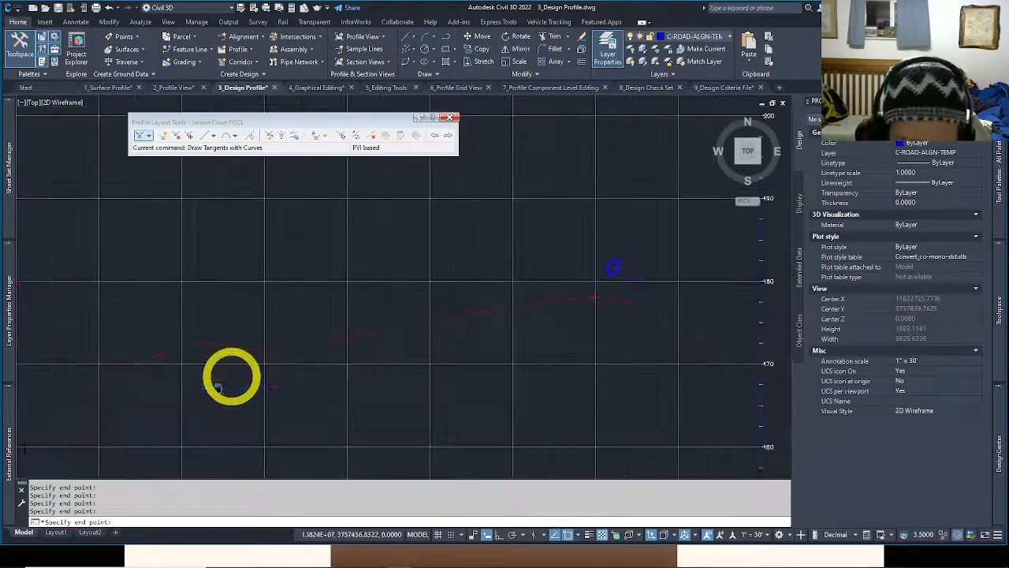
left_click(150, 136)
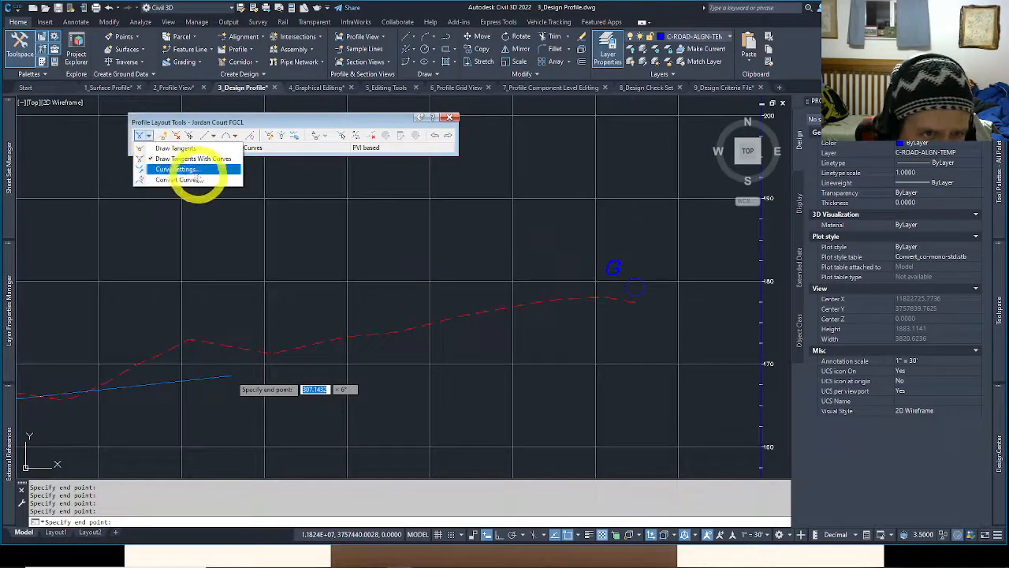
left_click(413, 242)
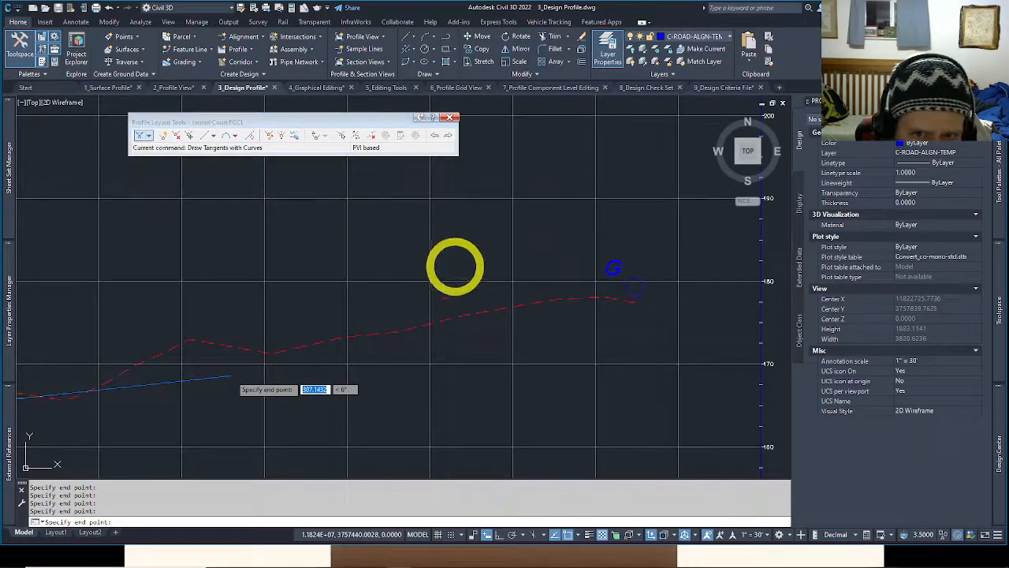
middle_click_drag(495, 280, 369, 315)
middle_click_drag(382, 367, 609, 262)
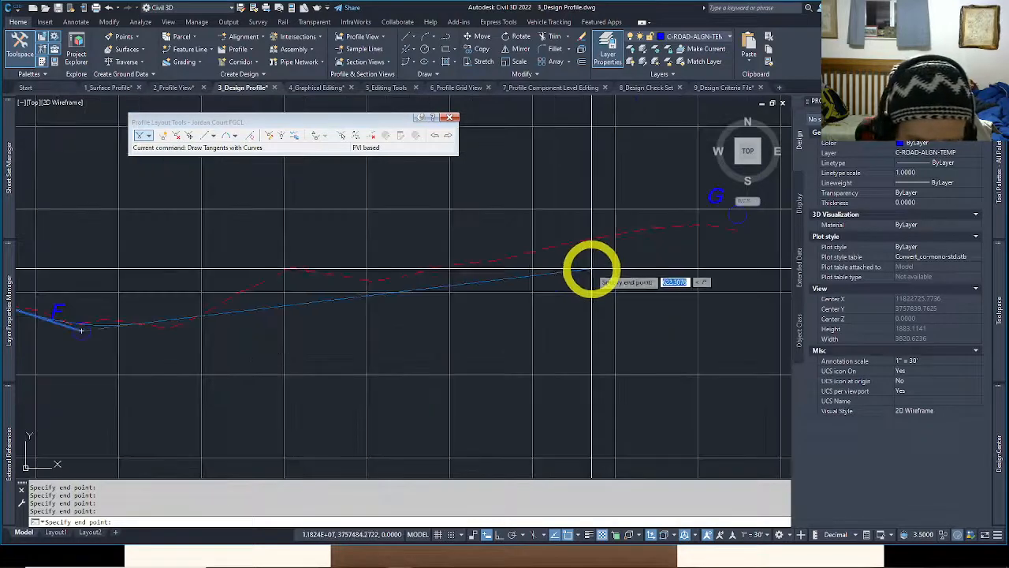
left_click(737, 214)
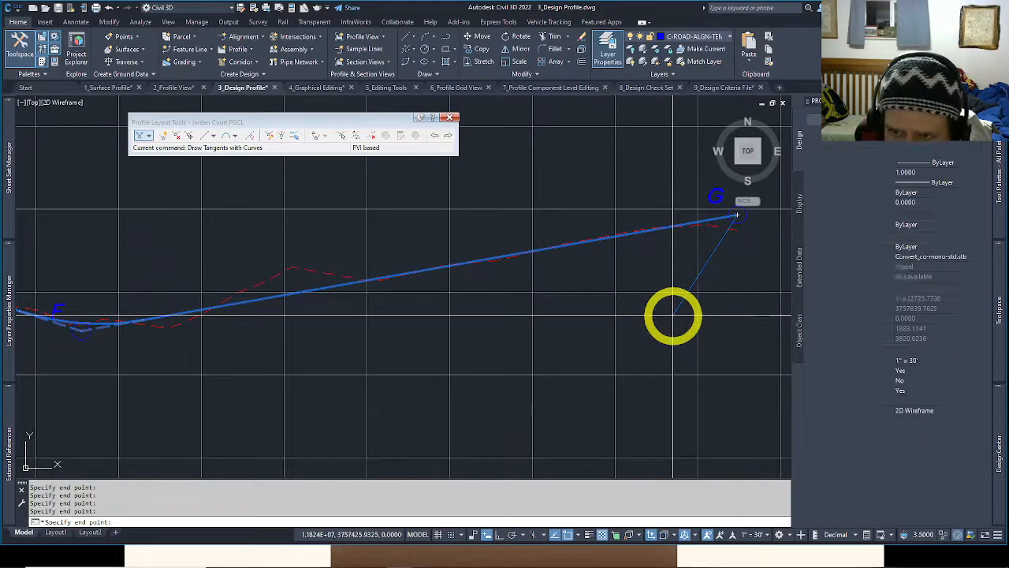
key("Return")
Review the drawn profile from circle C to F, looking closely at the vertical curve at circle F.
scroll(394, 366, "down", 2)
middle_click_drag(315, 375, 752, 409)
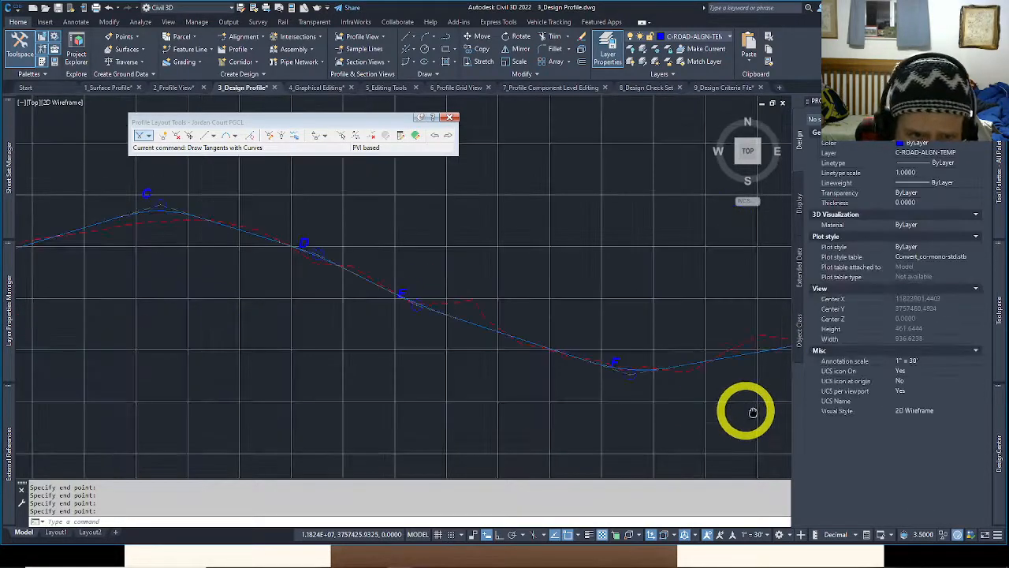
middle_click_drag(603, 382, 489, 423)
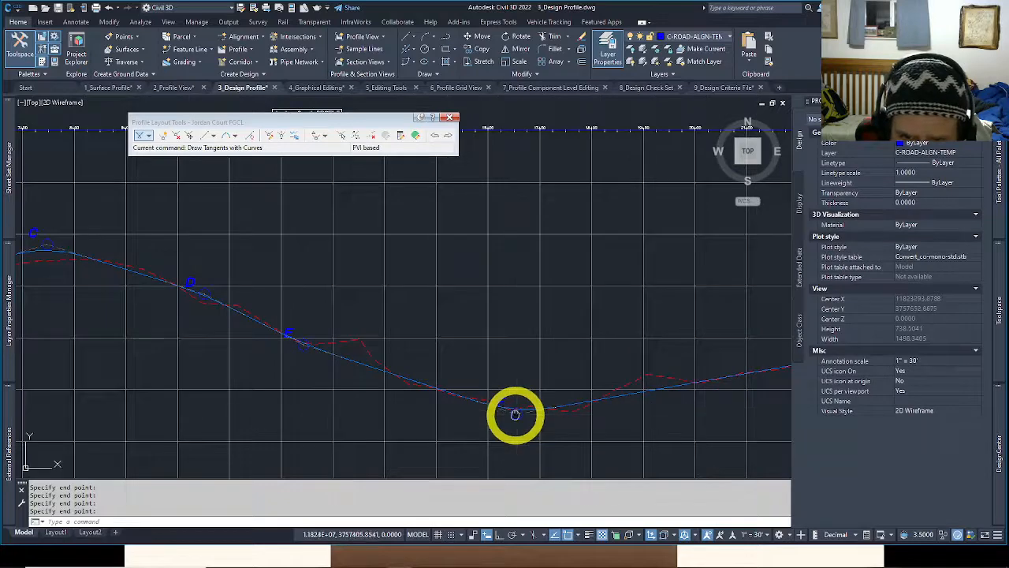
scroll(513, 417, "up", 8)
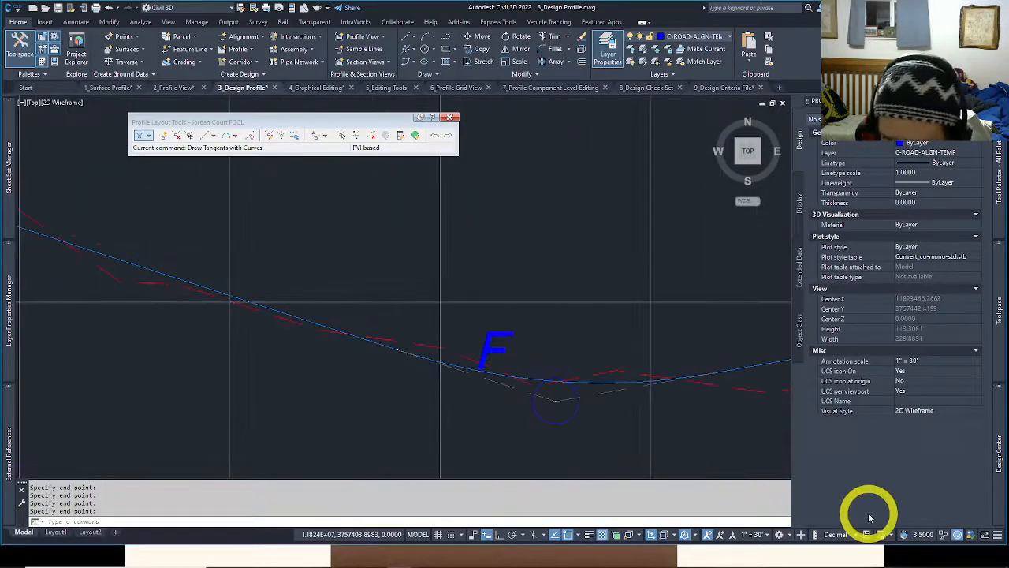
scroll(482, 349, "down", 6)
scroll(482, 349, "down", 2)
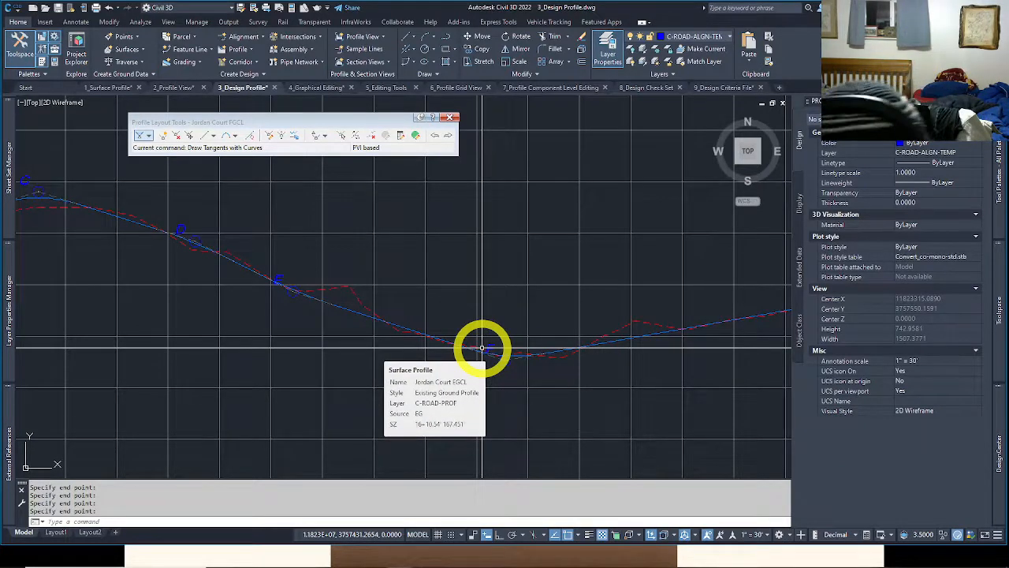
Select the design profile and try stretching the vertical curve at circle F by one of its grips.
key("Escape")
scroll(498, 354, "up", 2)
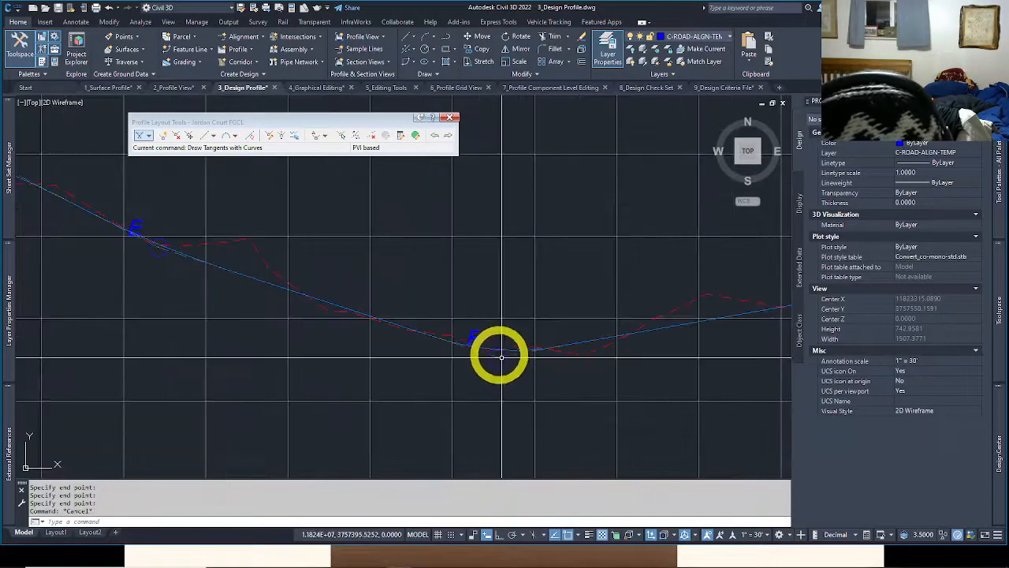
scroll(495, 350, "up", 2)
left_click(495, 360)
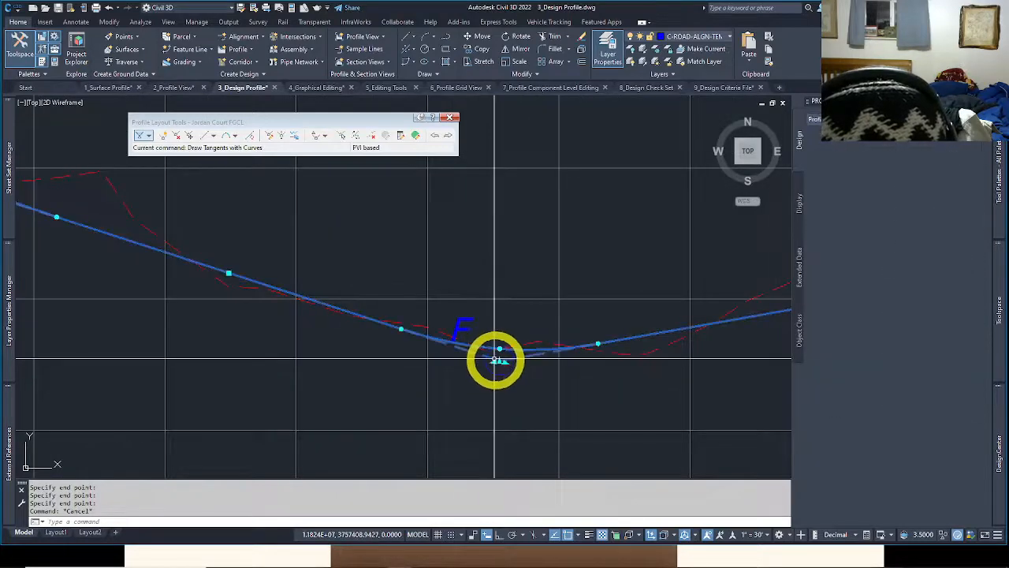
scroll(499, 361, "up", 2)
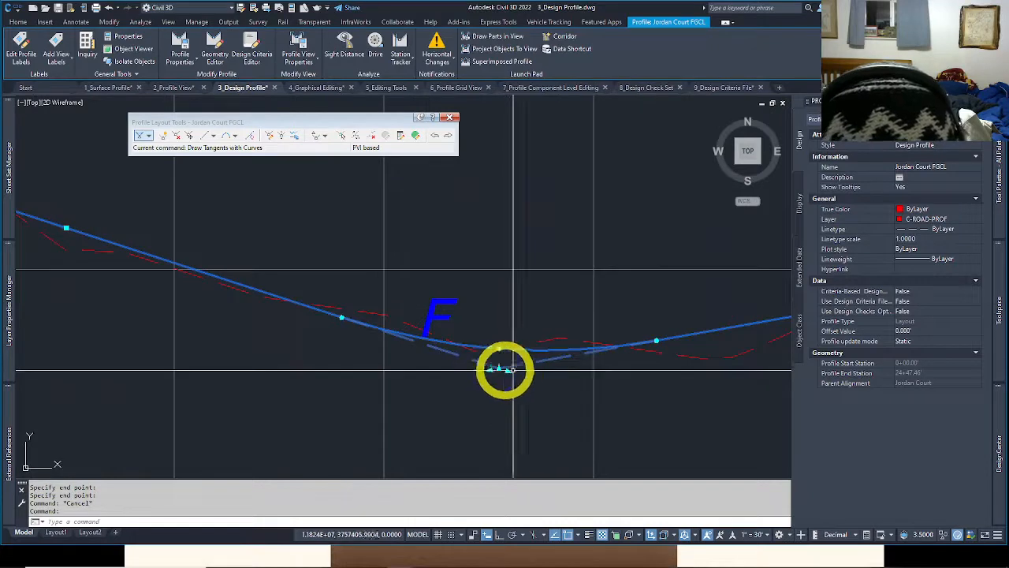
left_click(486, 368)
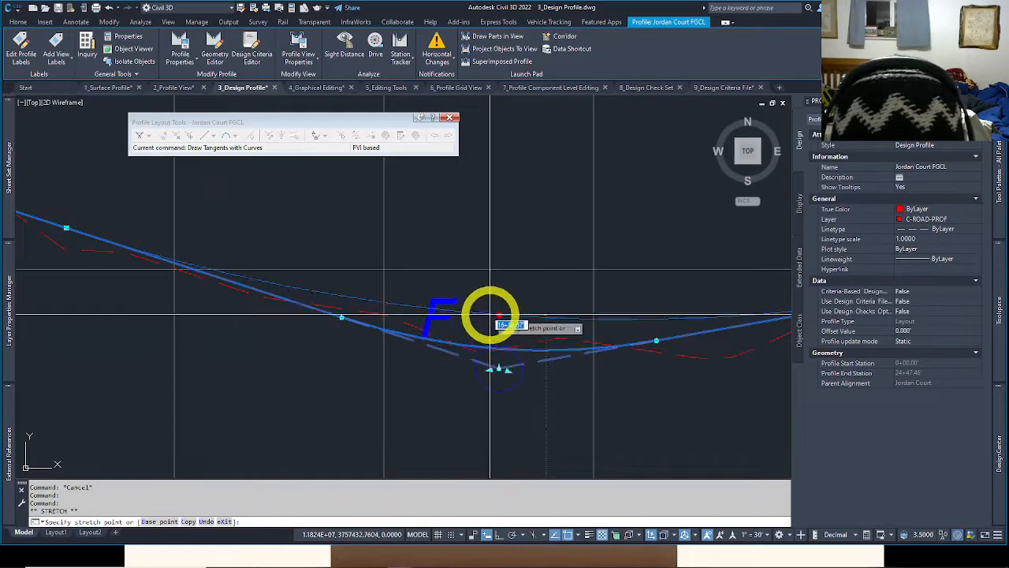
key("Escape")
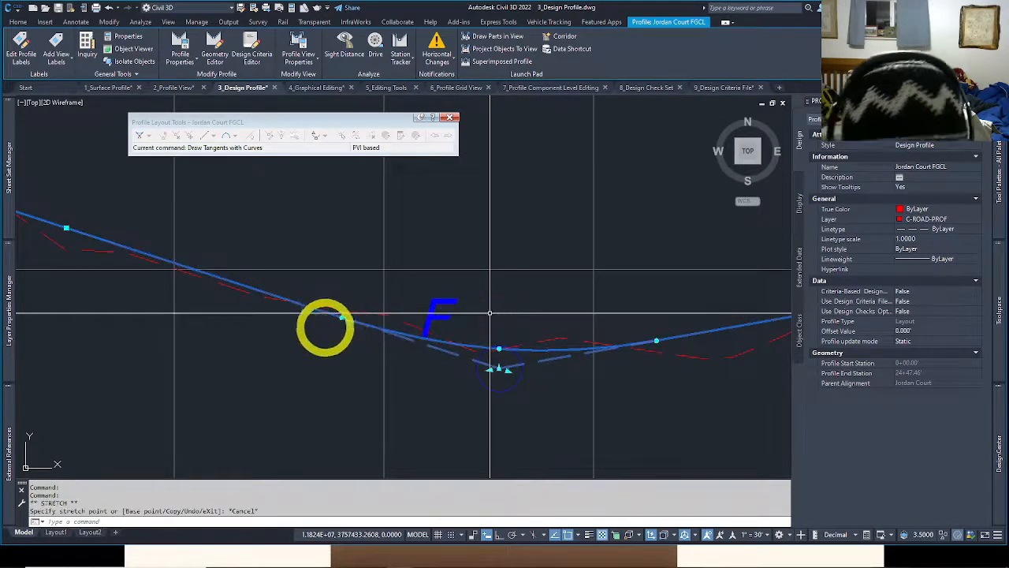
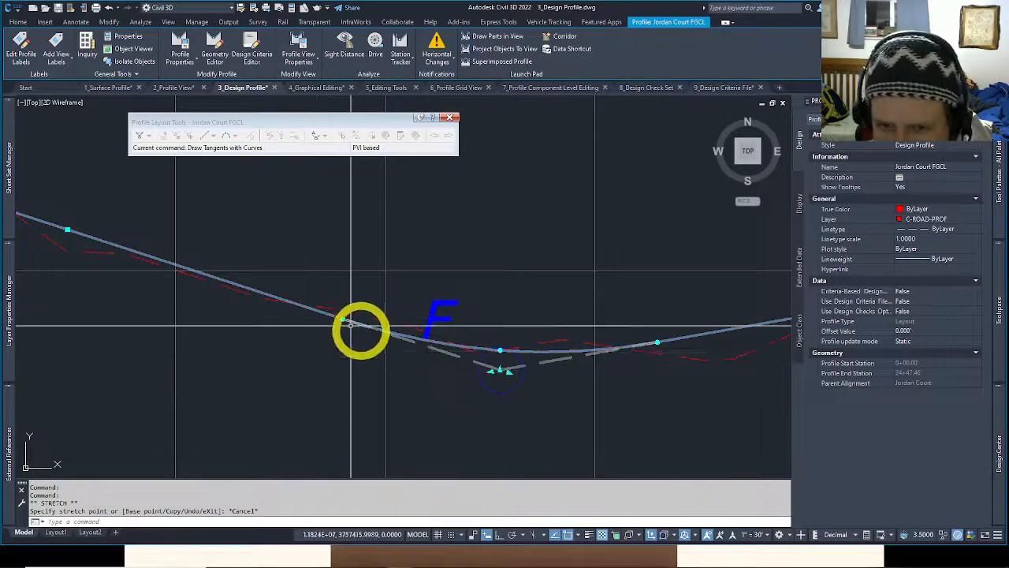
Review the selected profile's grips and curves from circle F back to circle A, and deselect the profile.
scroll(492, 335, "down", 2)
scroll(496, 339, "down", 3)
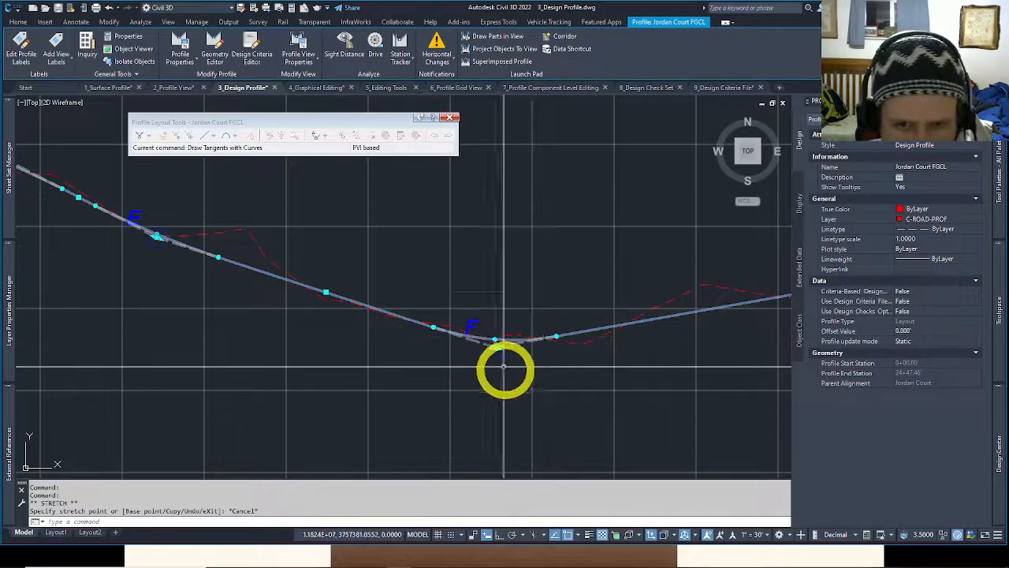
middle_click_drag(499, 367, 673, 428)
mouse_move(149, 282)
middle_mouse_down()
mouse_move(308, 338)
mouse_move(559, 373)
middle_mouse_up()
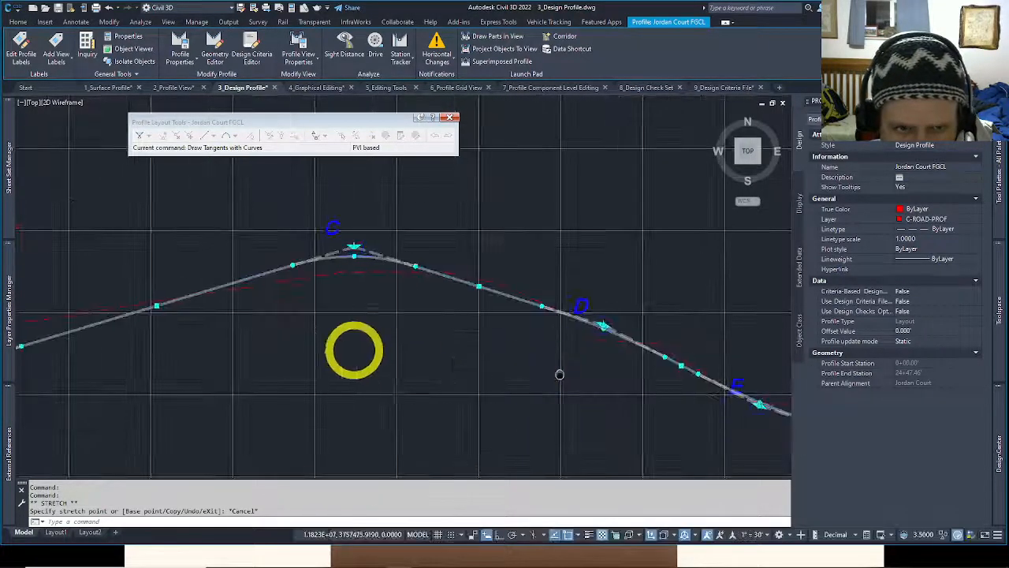
scroll(354, 349, "down", 2)
middle_click_drag(354, 349, 507, 258)
key("Escape")
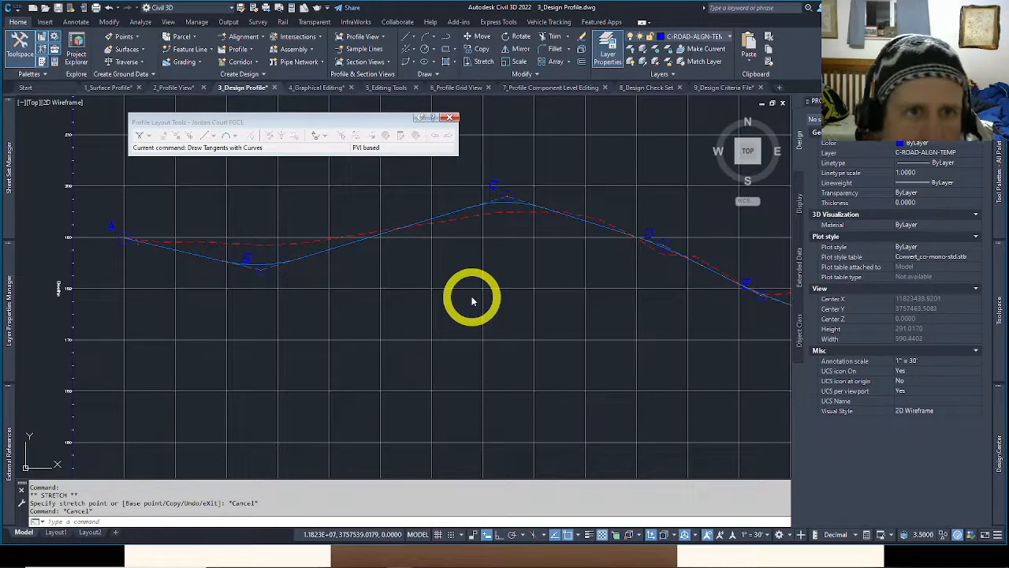
Switch to the 4_Graphical Editing drawing and look over its Jordan Court profile view and the lettered circles.
left_click(323, 88)
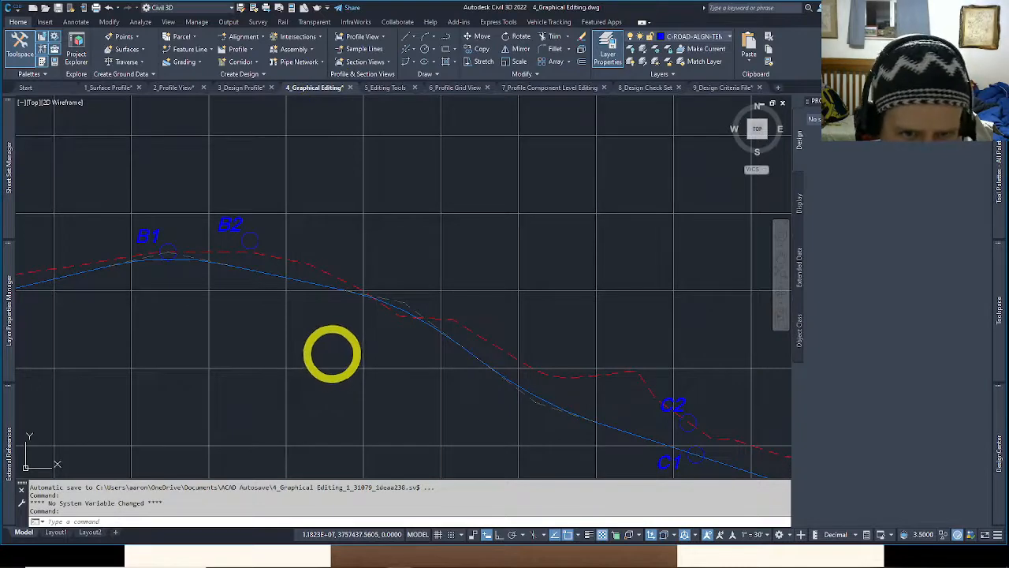
middle_click_drag(343, 338, 364, 321)
scroll(382, 301, "down", 3)
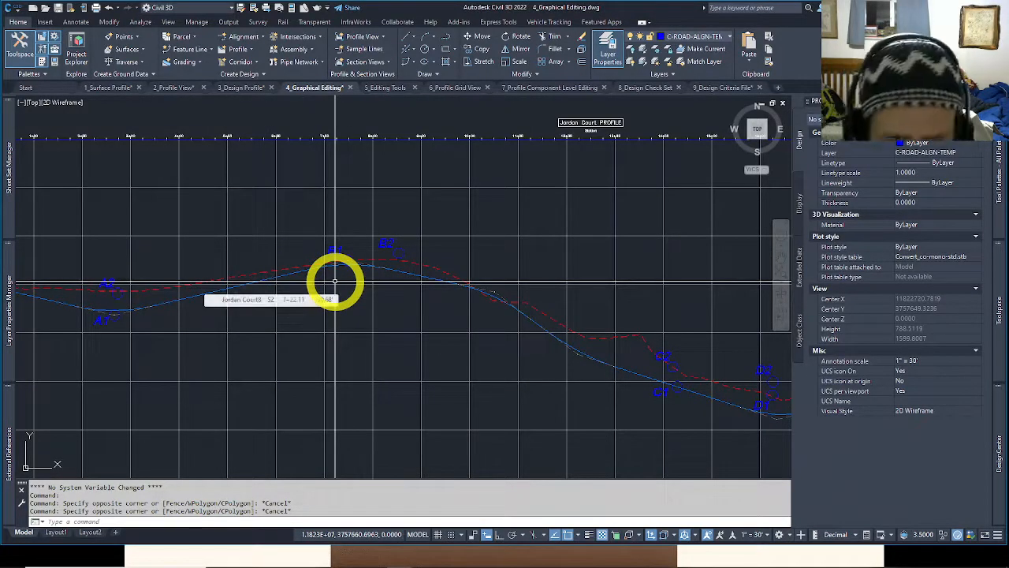
middle_click_drag(365, 275, 374, 264)
scroll(375, 266, "down", 2)
middle_click_drag(459, 319, 270, 305)
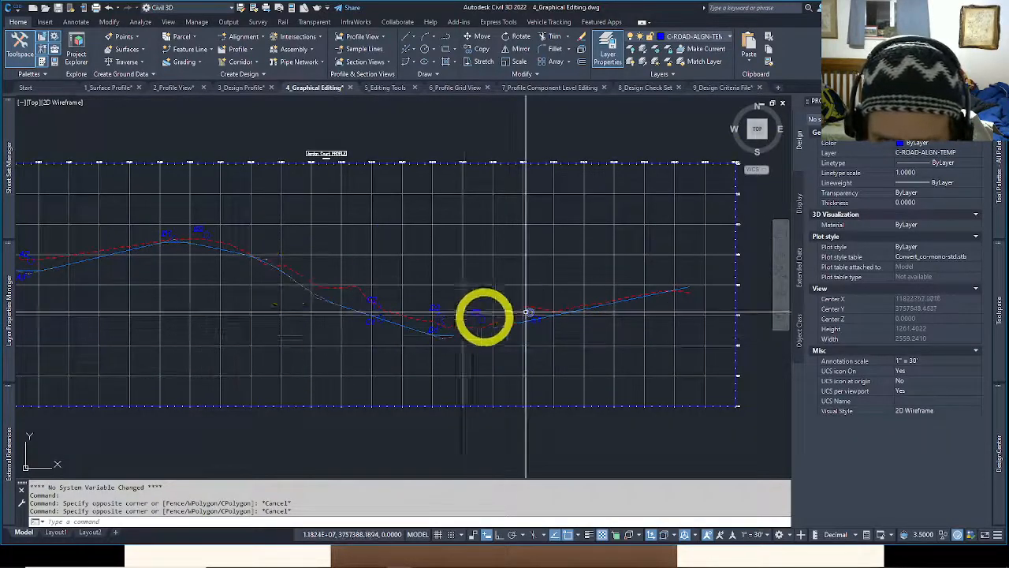
scroll(327, 298, "up", 2)
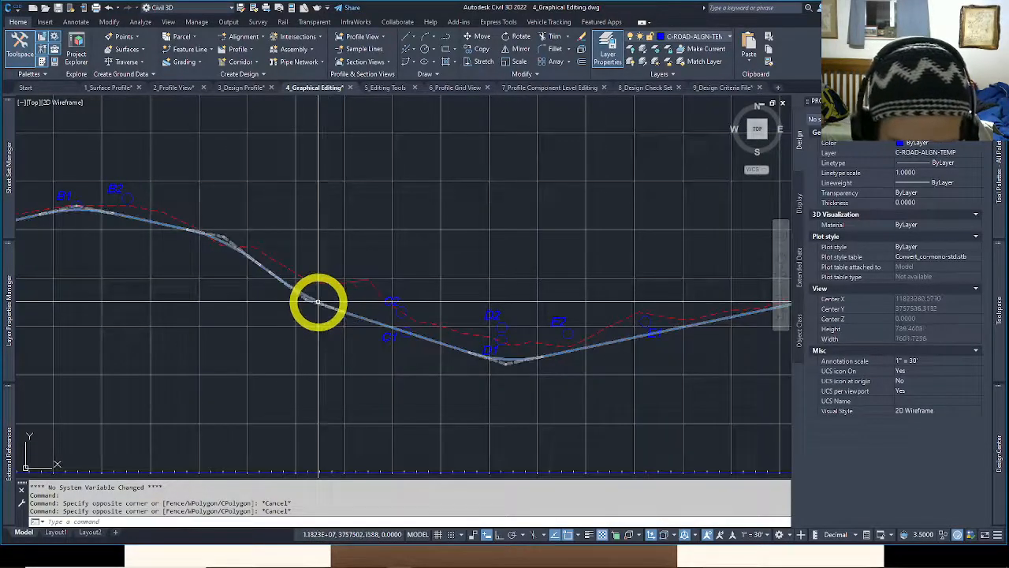
Select and deselect the design profile, and examine its unlabelled crest curve between circles B2 and C2 up close.
left_click(318, 301)
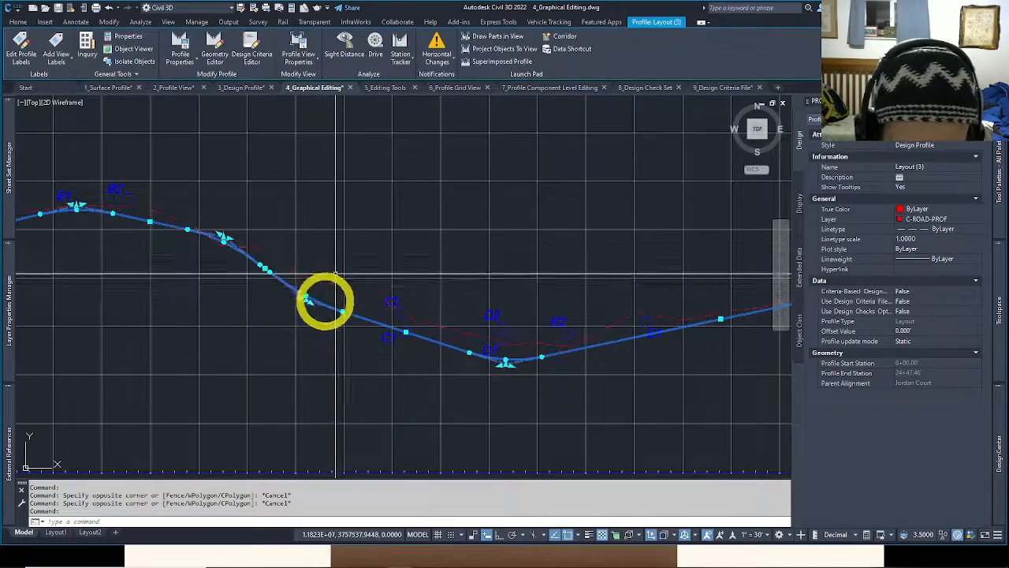
key("Escape")
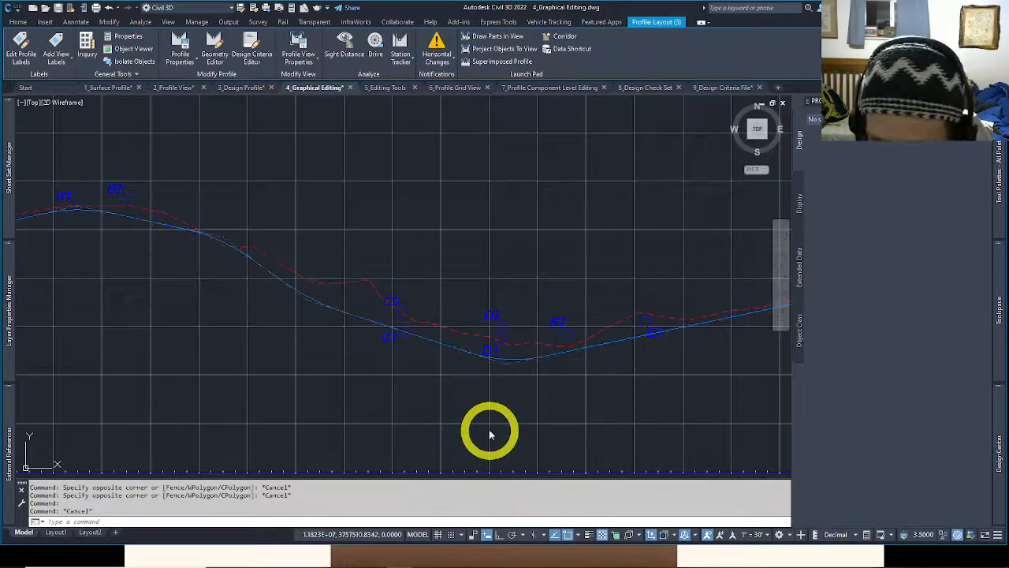
middle_click_drag(419, 232, 545, 349)
mouse_move(275, 391)
middle_mouse_down()
mouse_move(628, 340)
mouse_move(310, 386)
middle_mouse_up()
scroll(384, 352, "up", 2)
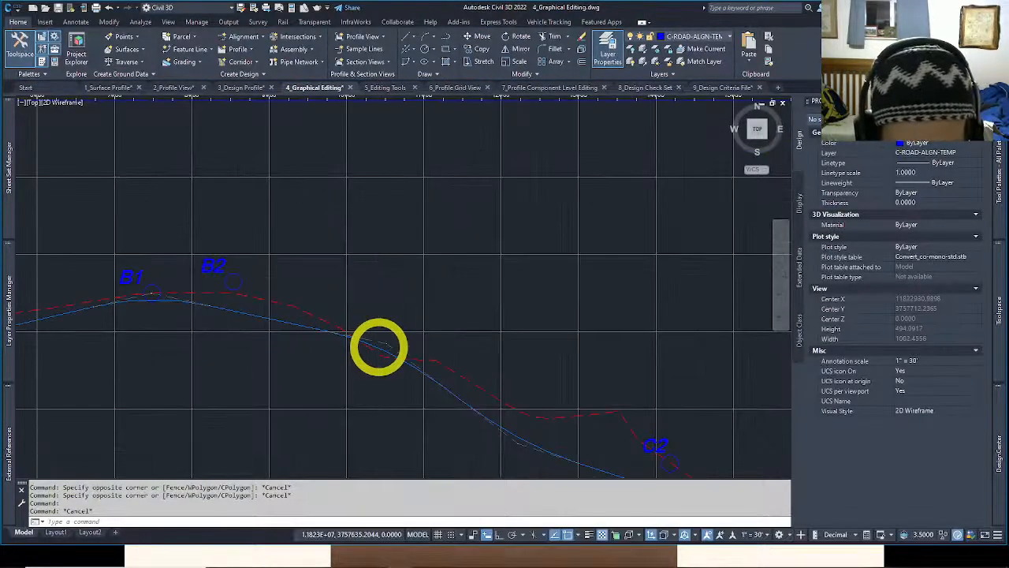
scroll(381, 348, "up", 4)
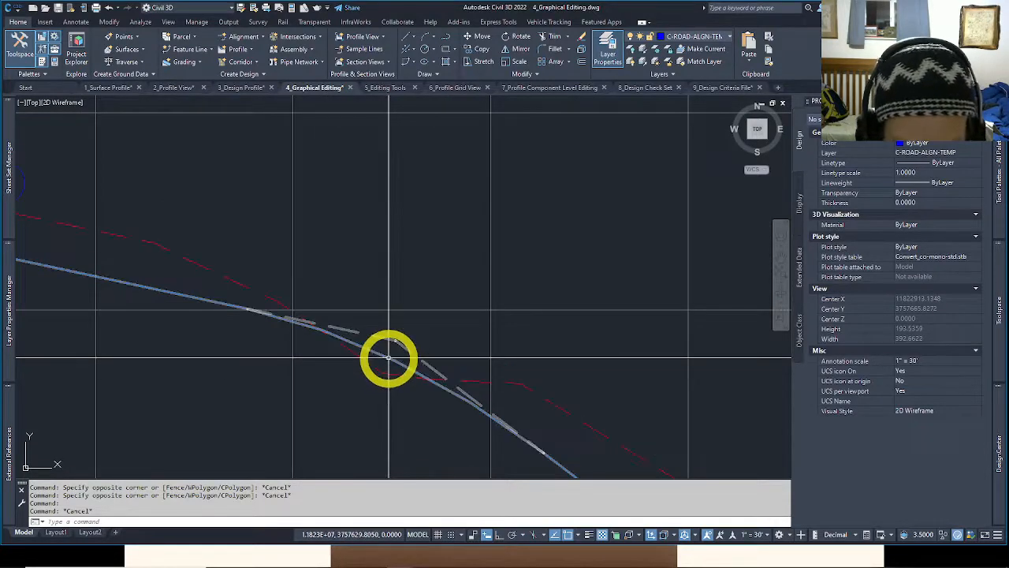
Select the design profile, review its grips and vertical curves along the B to E circles and the profile's end, and deselect it.
left_click(388, 357)
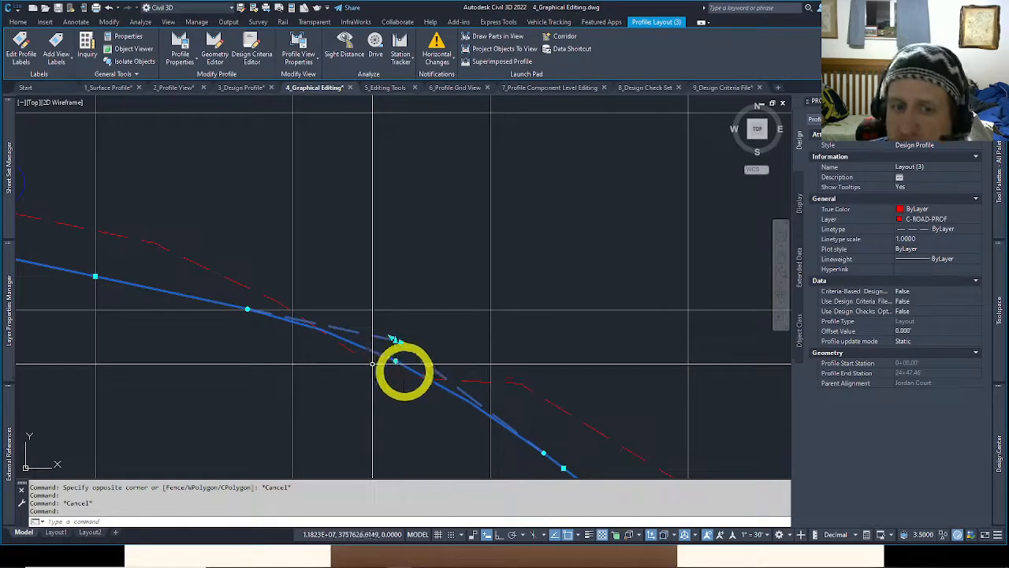
scroll(407, 376, "down", 4)
middle_click_drag(408, 376, 273, 284)
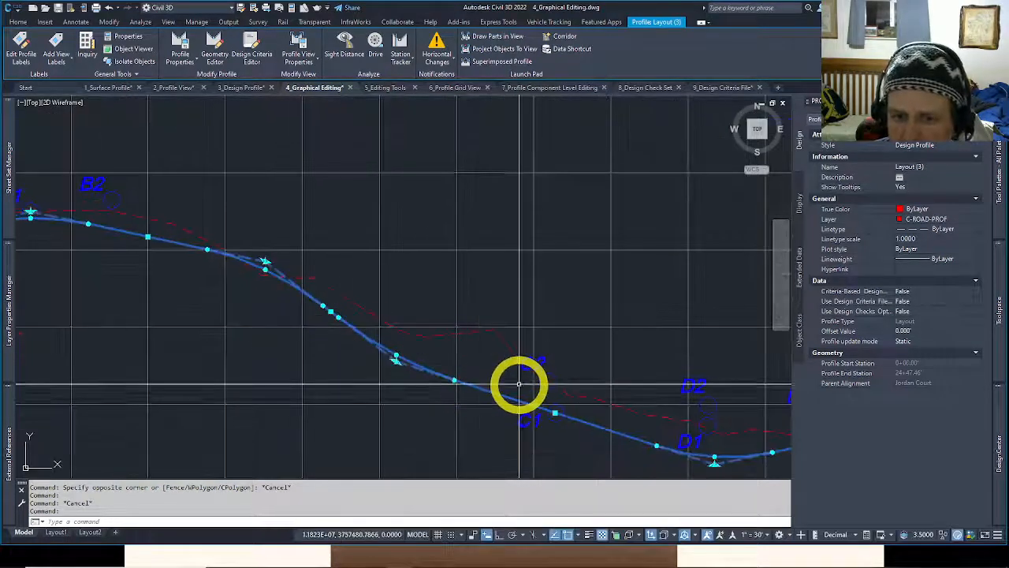
middle_click_drag(518, 383, 331, 342)
middle_click_drag(443, 376, 301, 361)
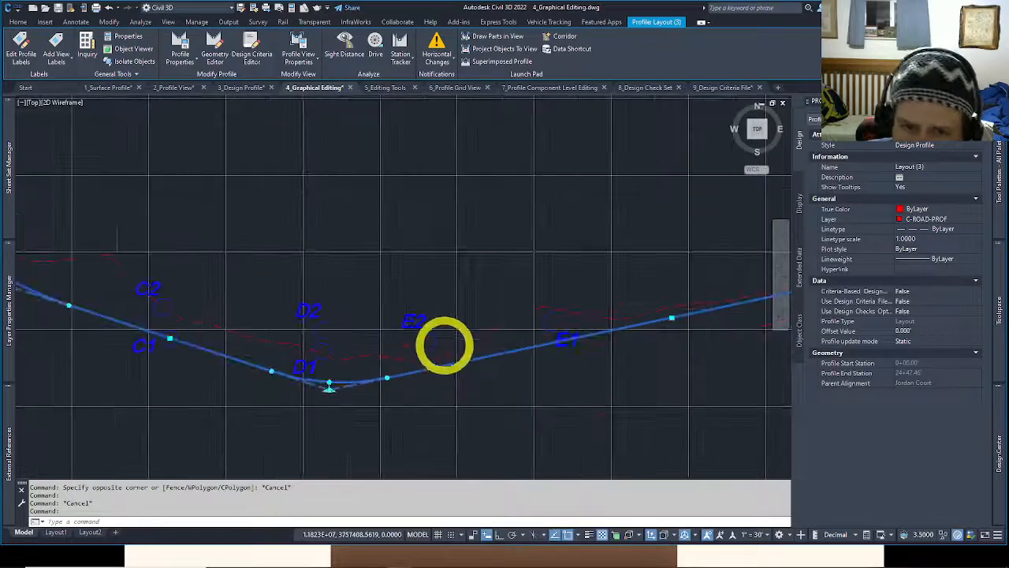
middle_click_drag(443, 345, 253, 412)
middle_click_drag(568, 378, 367, 394)
scroll(367, 386, "down", 2)
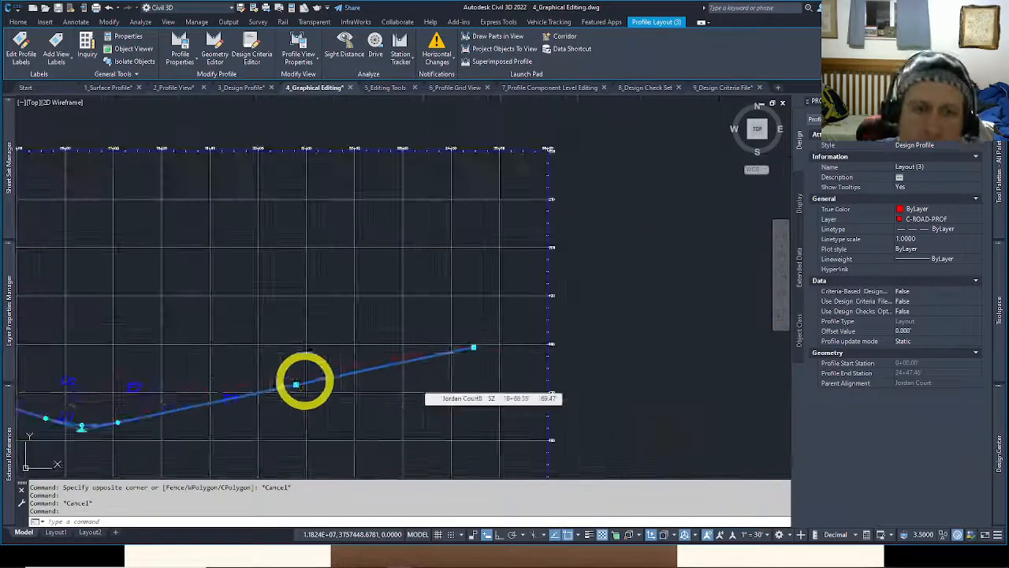
middle_click_drag(302, 382, 504, 302)
middle_click_drag(147, 238, 504, 327)
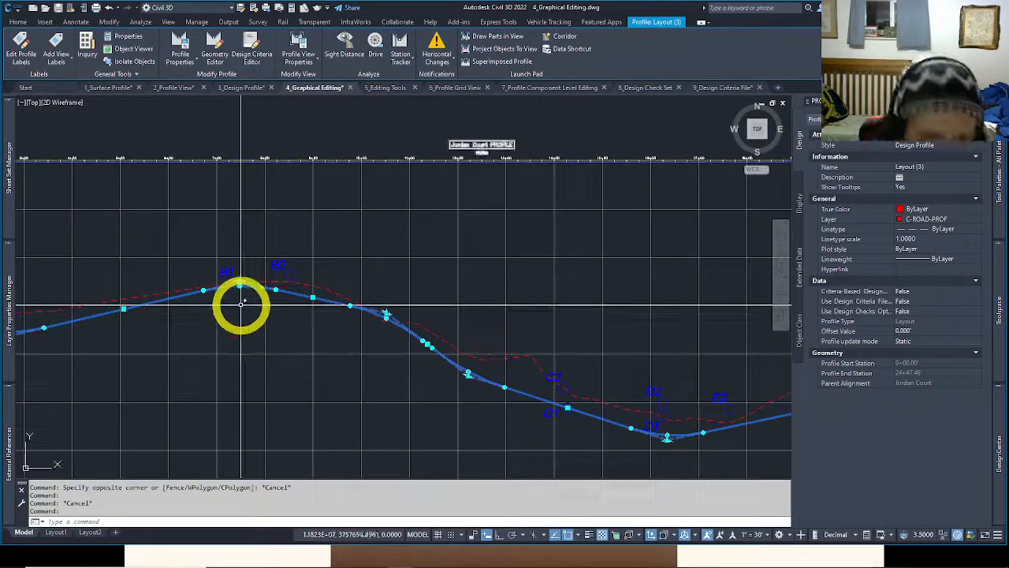
middle_click_drag(261, 311, 238, 300)
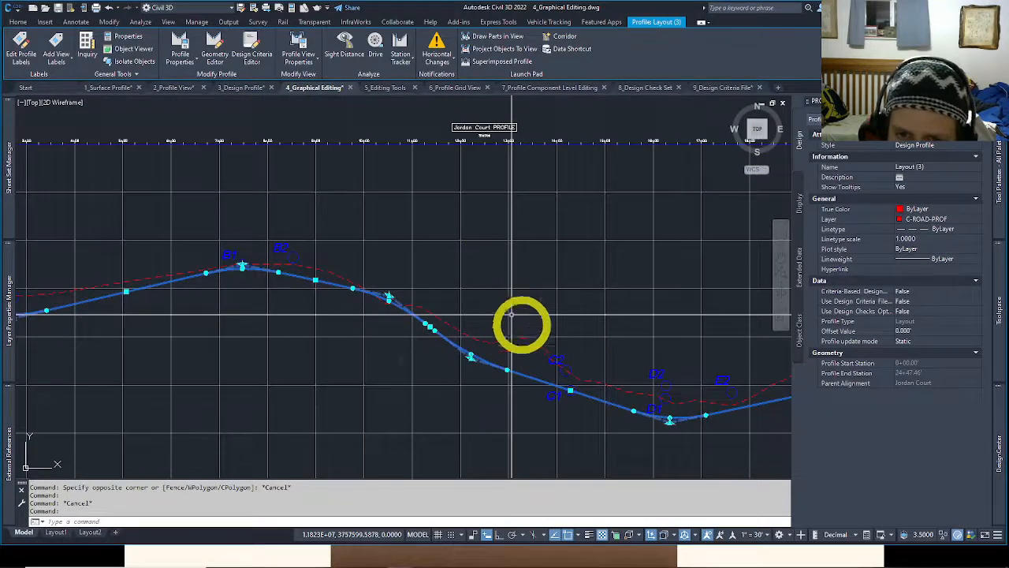
middle_click_drag(532, 342, 484, 322)
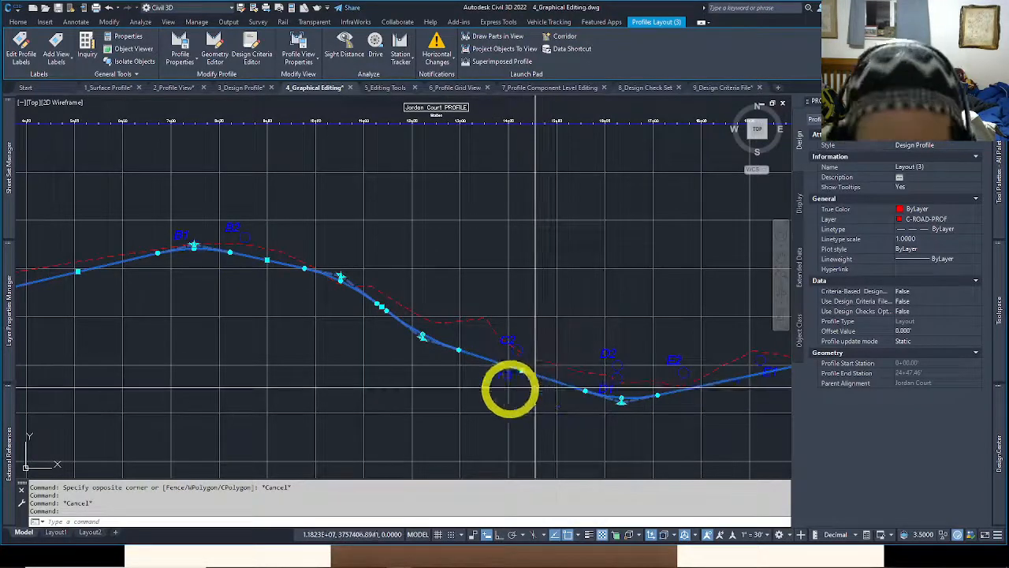
middle_click_drag(493, 399, 462, 407)
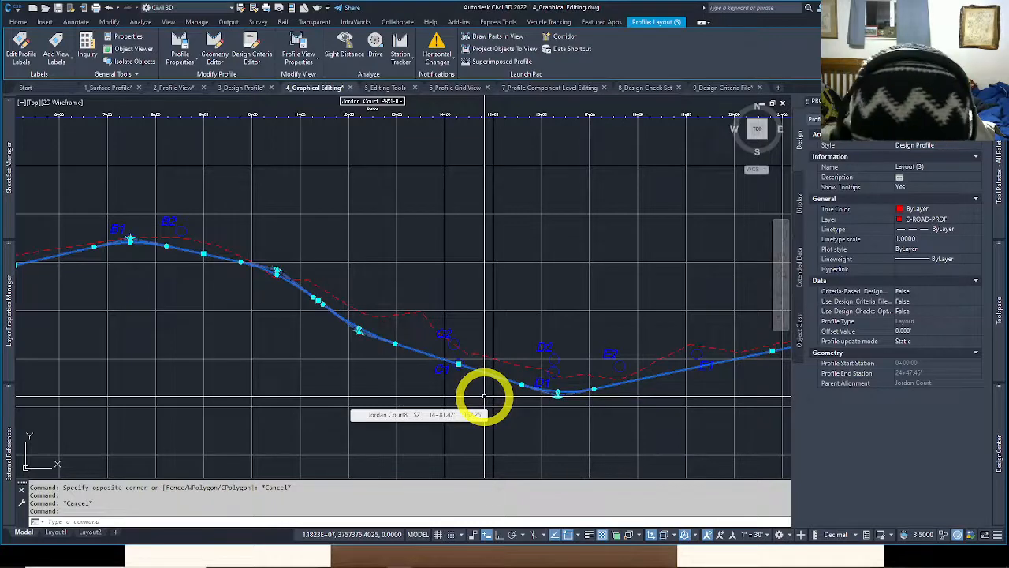
key("Escape")
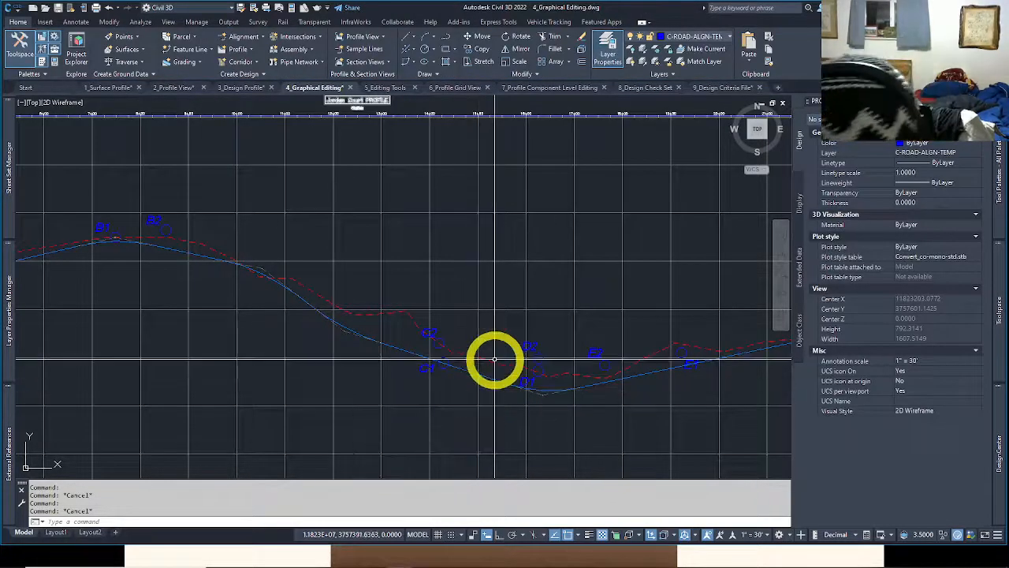
middle_click_drag(508, 360, 492, 362)
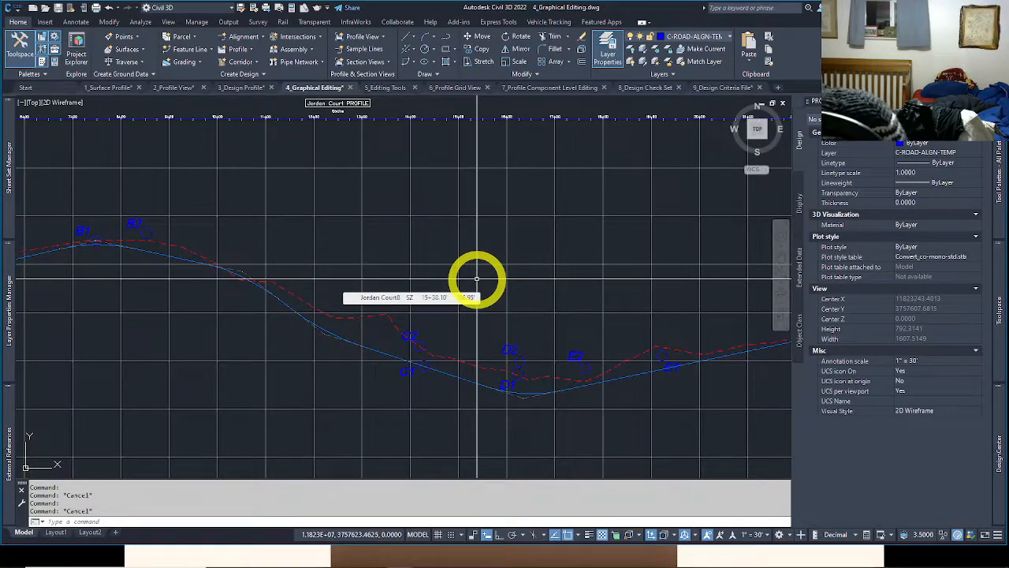
Select the design profile and move its PVI from circle A1 to the center of circle A2.
left_click(470, 384)
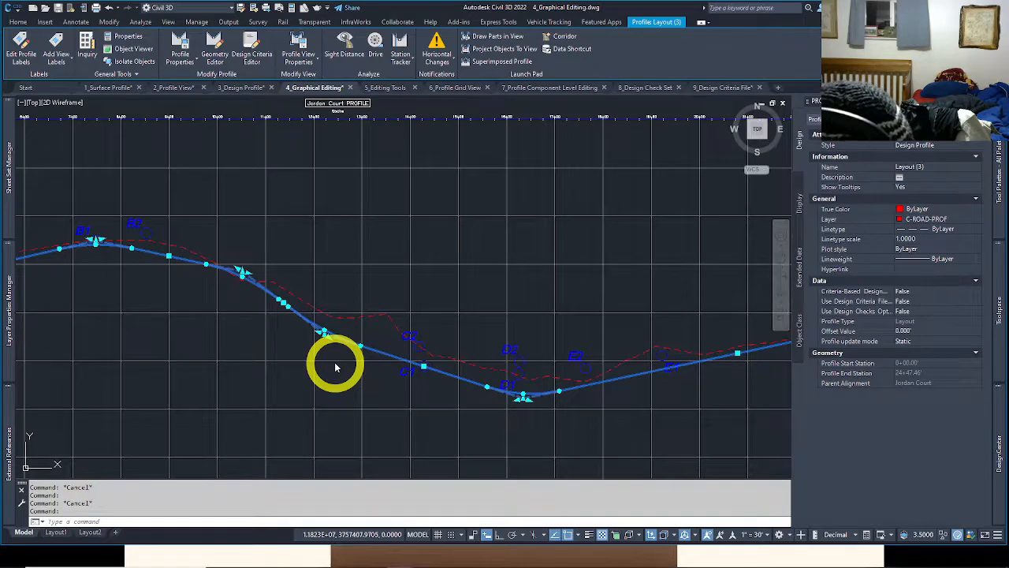
middle_click_drag(335, 363, 514, 363)
middle_click_drag(362, 343, 822, 352)
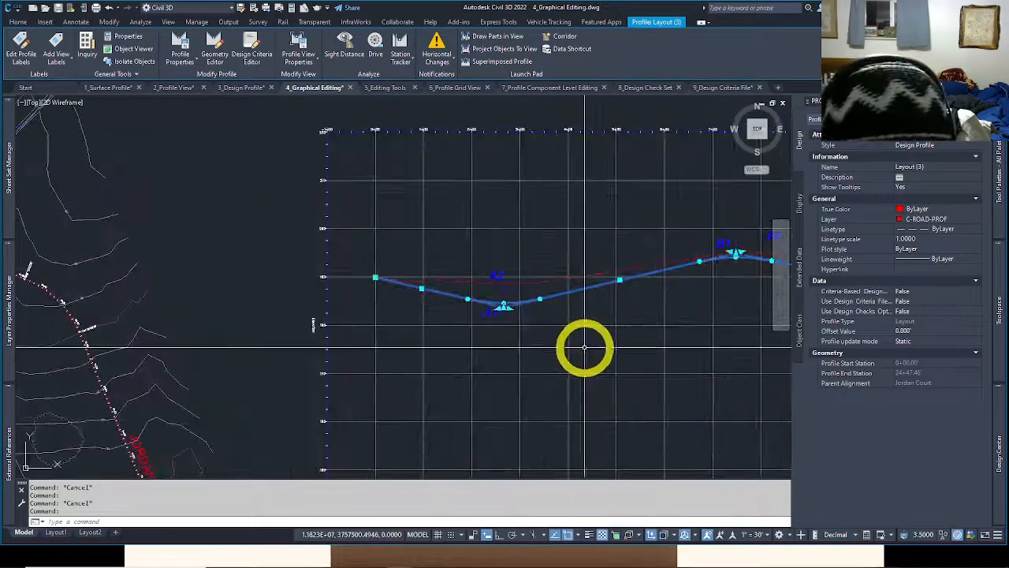
scroll(529, 318, "up", 2)
scroll(491, 300, "up", 3)
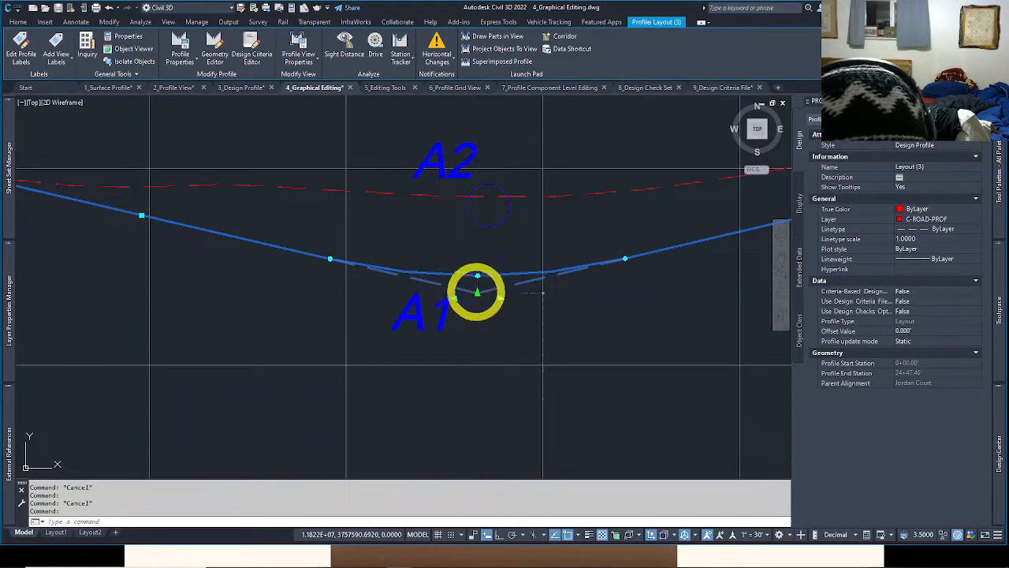
left_click(476, 294)
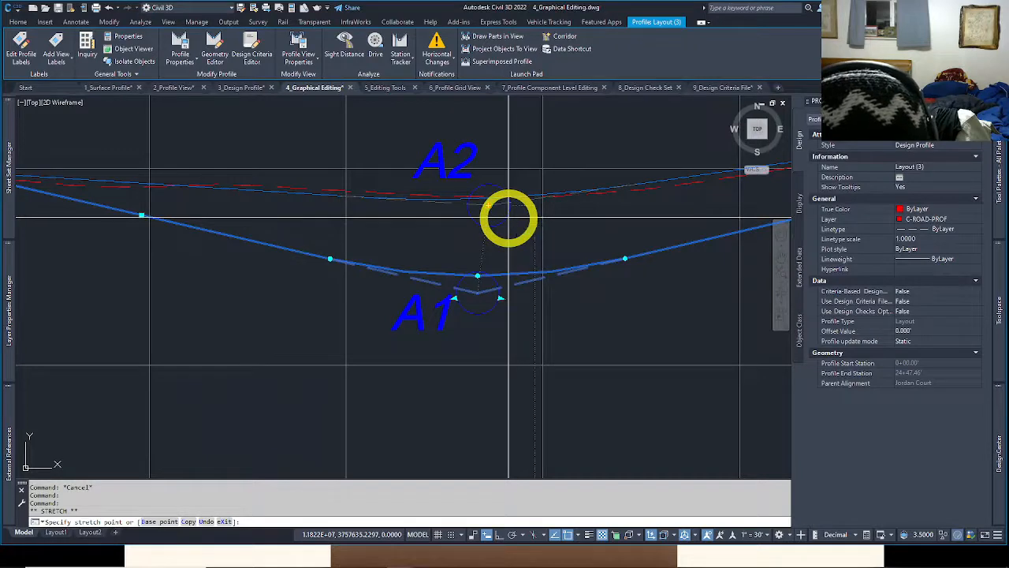
left_click(508, 217)
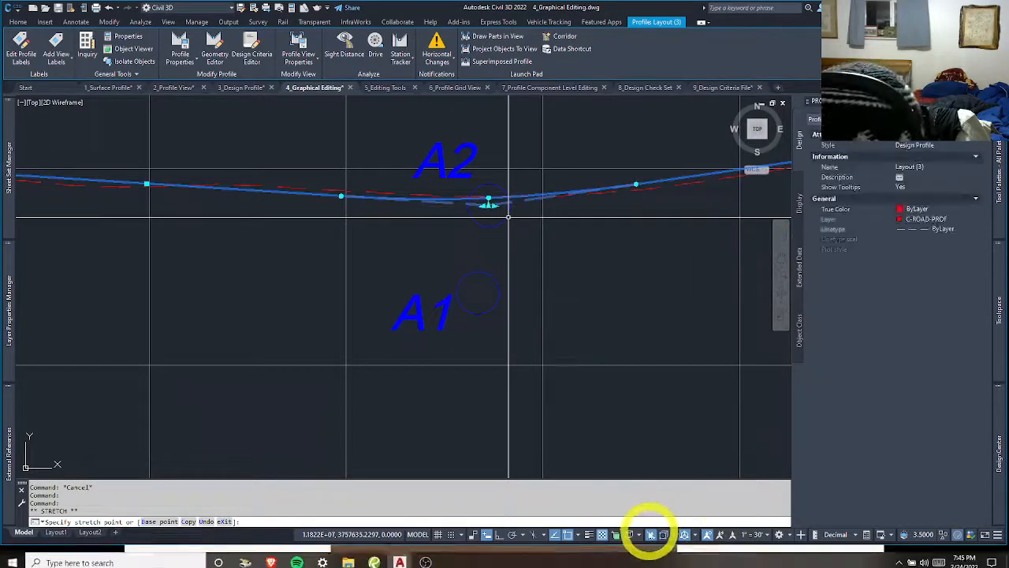
Check which object snap modes are enabled, and deselect the profile.
left_click(579, 535)
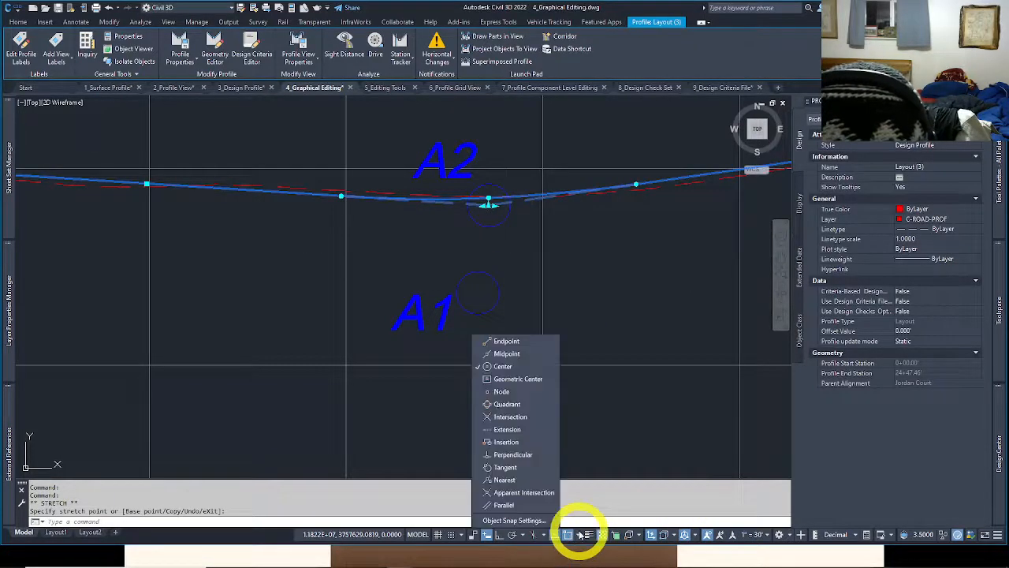
left_click(579, 535)
left_click(580, 535)
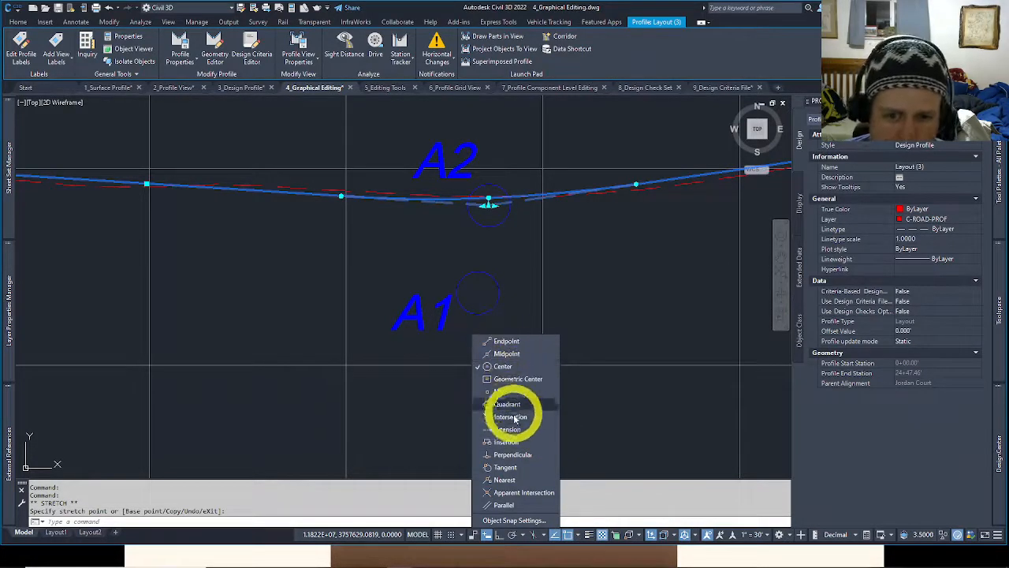
key("Escape")
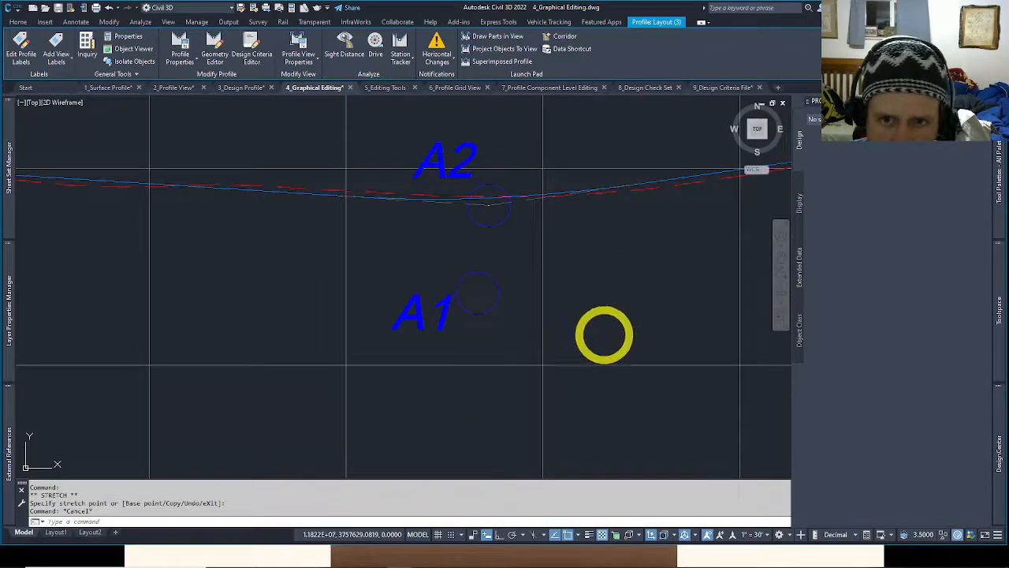
Select the design profile and move its PVI from circle B1 to the center of circle B2.
middle_click_drag(532, 204, 509, 276)
left_click(509, 275)
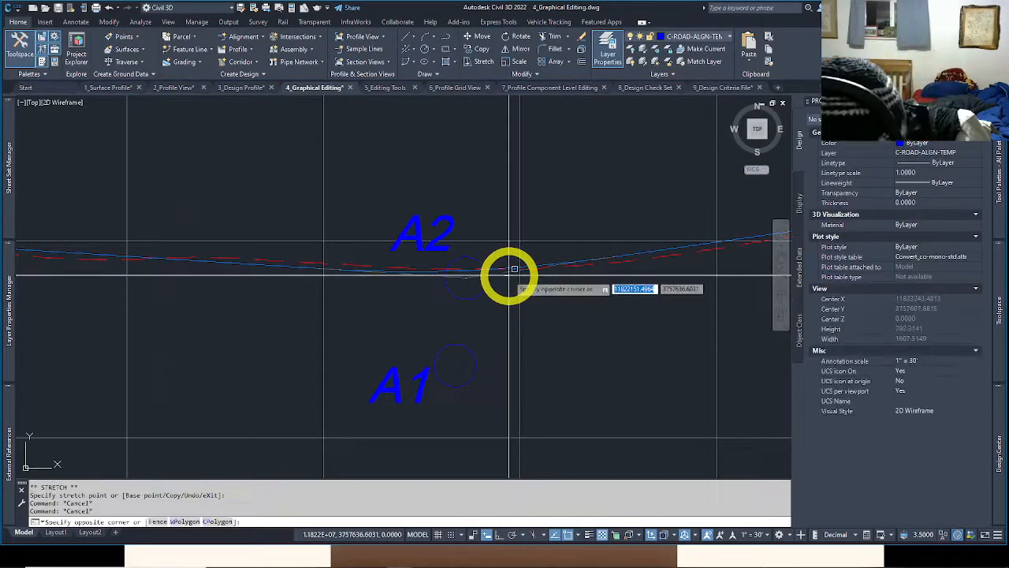
scroll(386, 342, "down", 4)
scroll(489, 354, "down", 2)
scroll(552, 340, "up", 4)
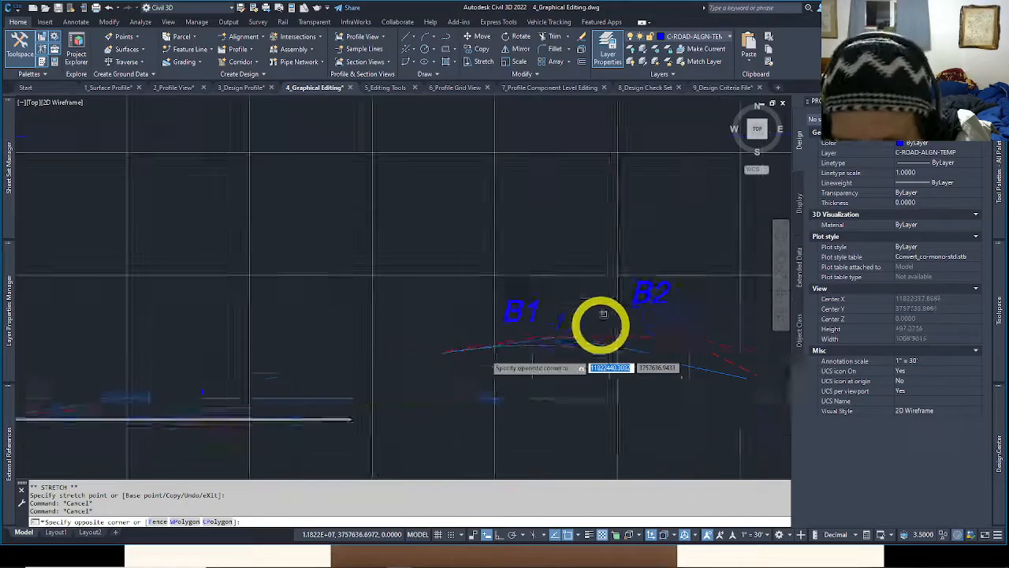
middle_click_drag(641, 389, 610, 383)
key("Escape")
key("Escape")
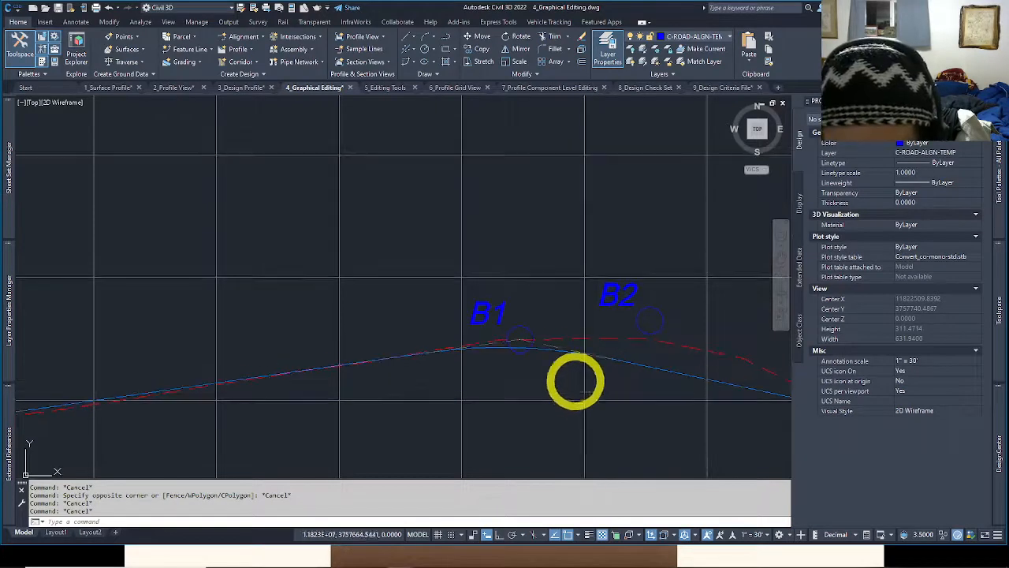
left_click(556, 348)
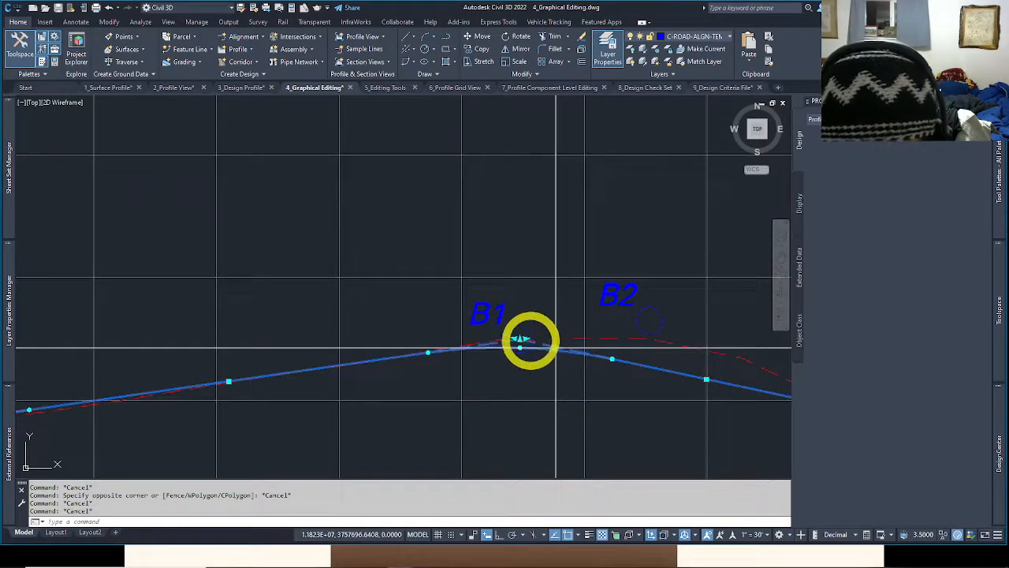
scroll(523, 337, "up", 2)
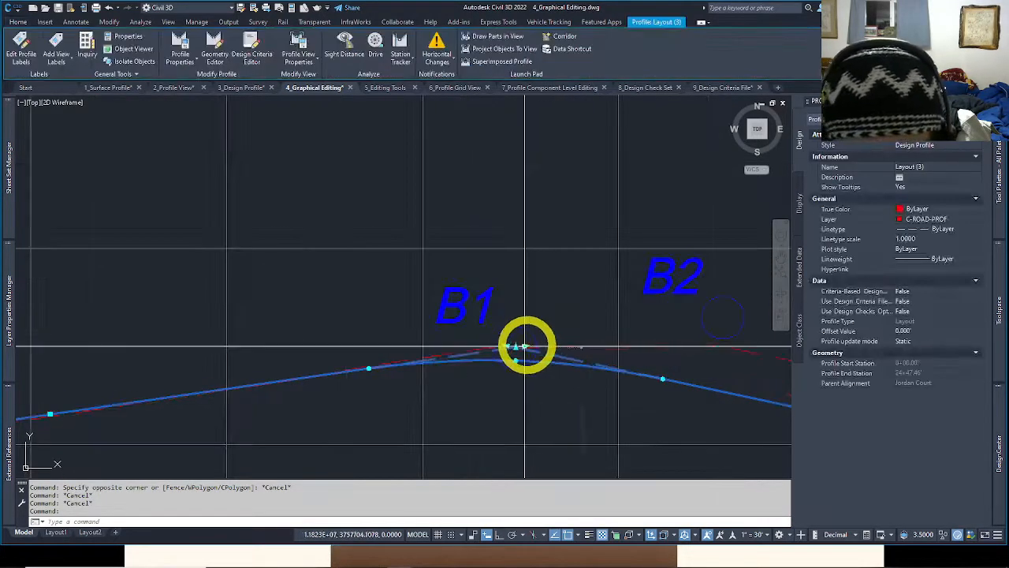
left_click(515, 346)
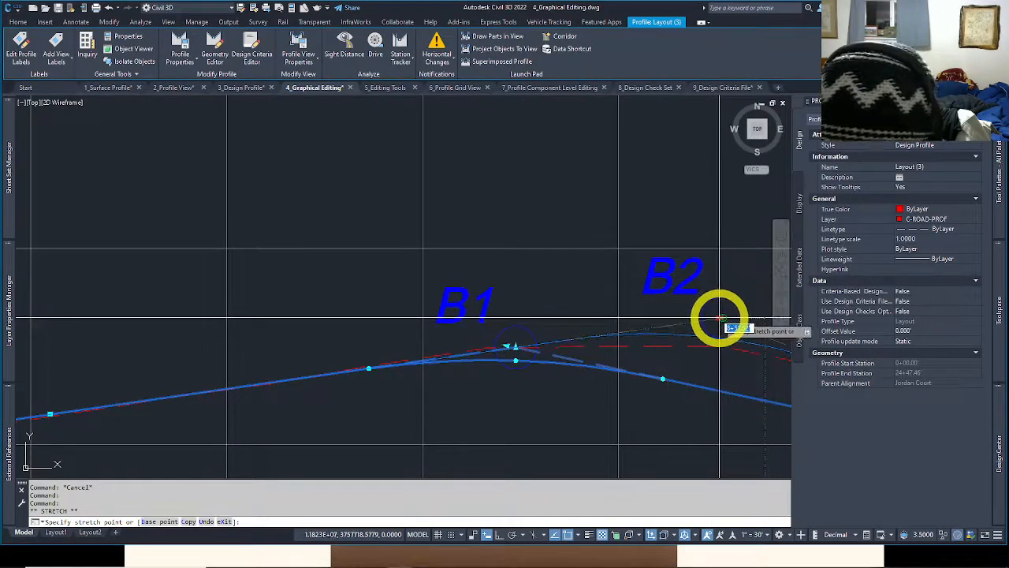
left_click(720, 317)
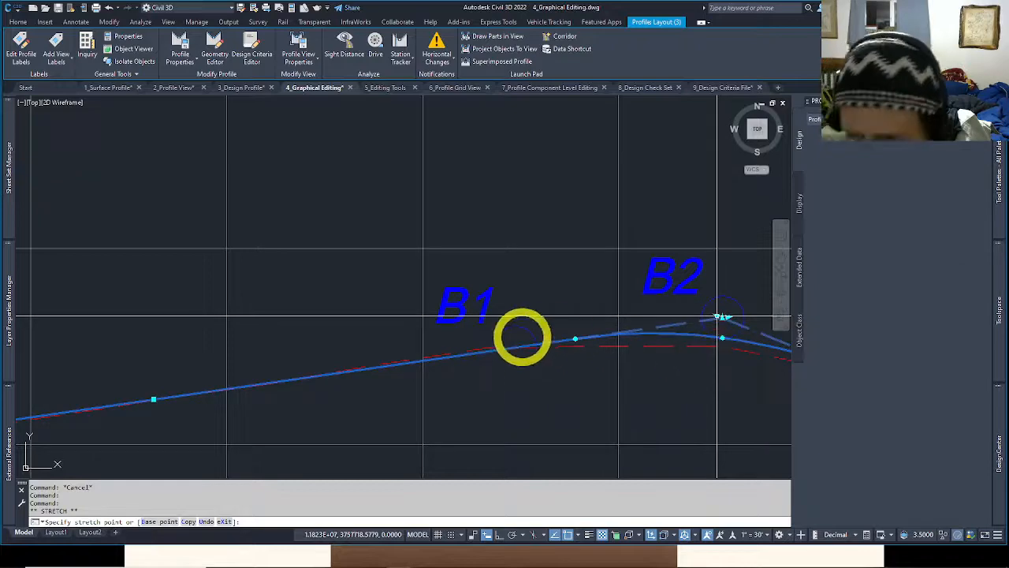
Review the reshaped design profile from circle A2 past circle B2 toward C2 against the existing ground, and deselect it.
middle_click_drag(707, 355, 522, 338)
scroll(647, 363, "down", 2)
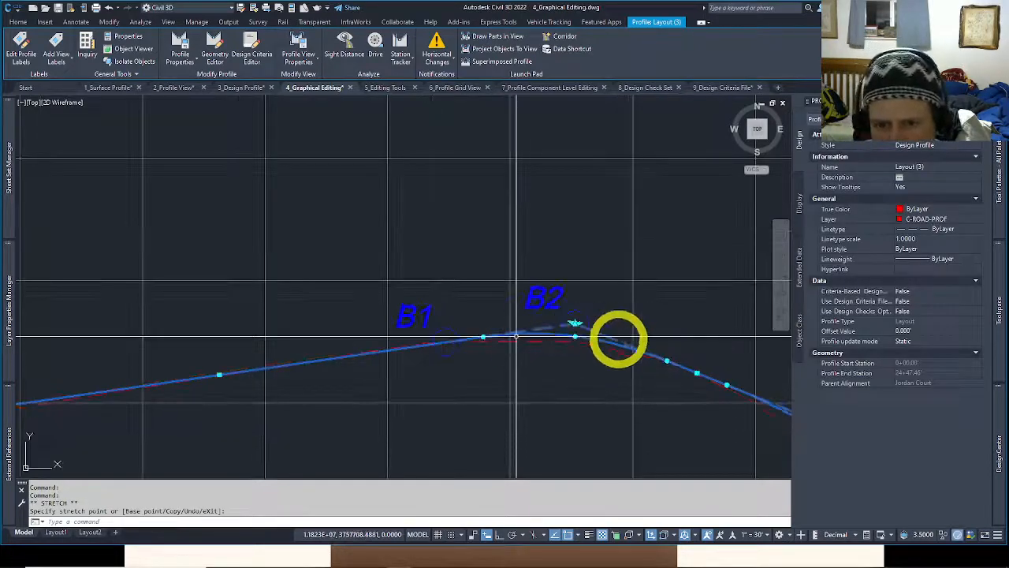
scroll(627, 351, "down", 2)
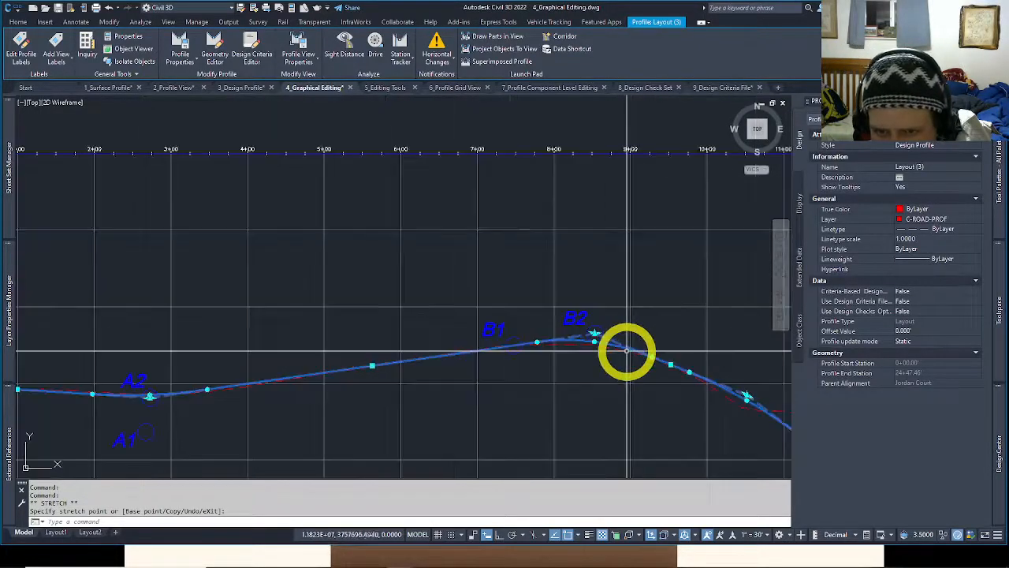
middle_click_drag(561, 370, 773, 326)
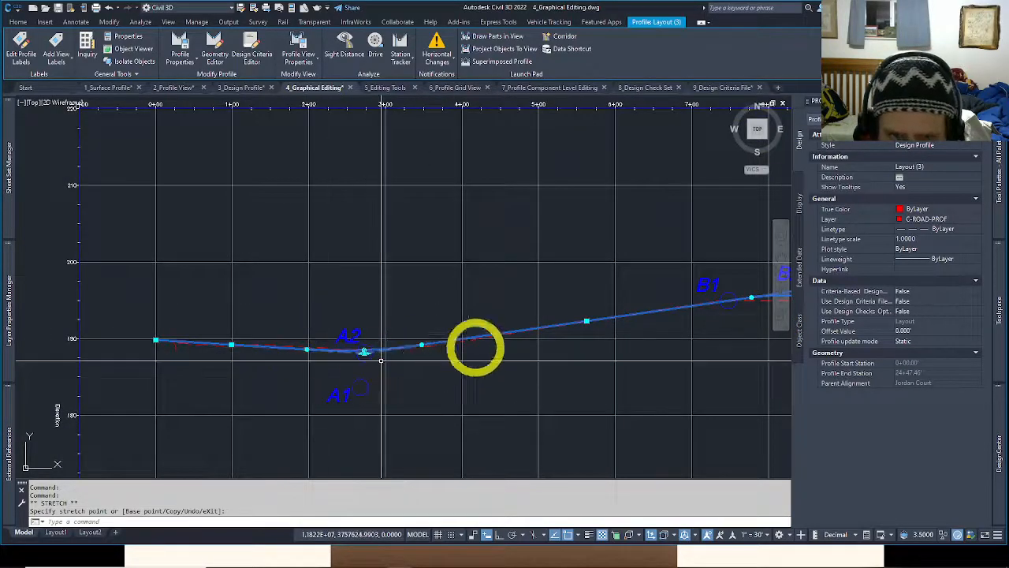
middle_click_drag(788, 297, 460, 349)
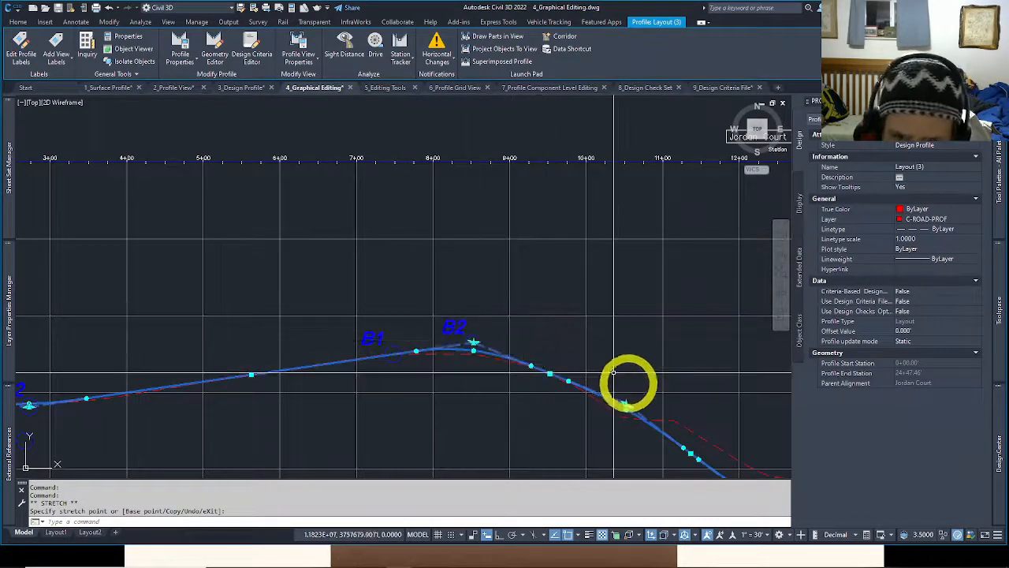
middle_click_drag(644, 387, 614, 363)
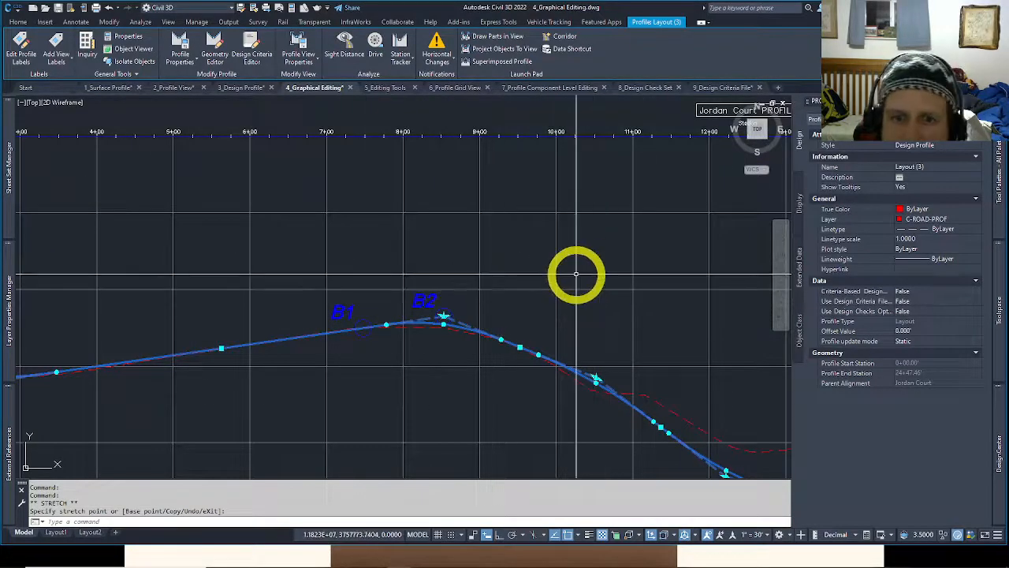
mouse_move(618, 320)
middle_mouse_down()
mouse_move(491, 299)
mouse_move(508, 322)
middle_mouse_up()
key("Escape")
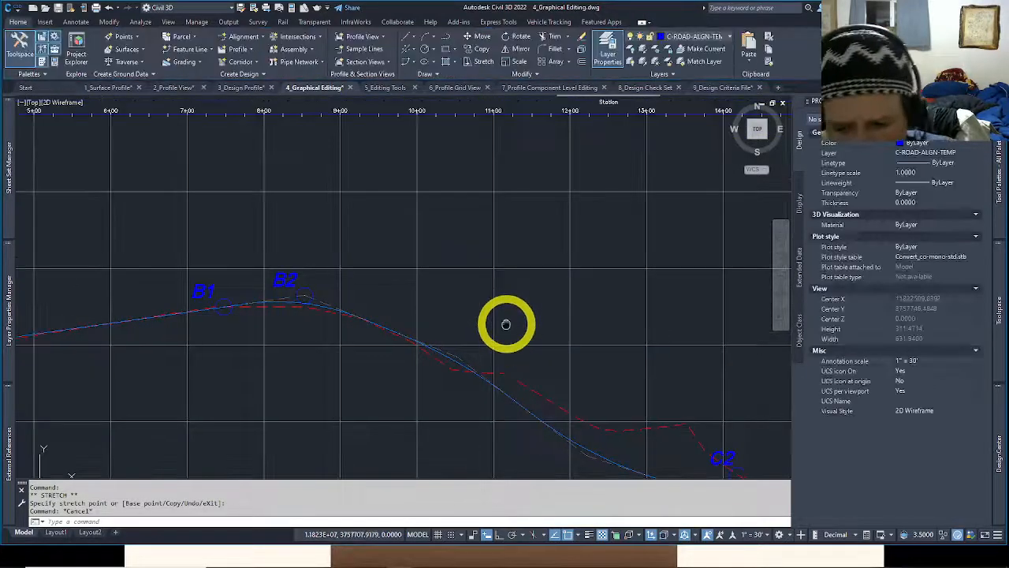
Select the design profile and move the tangent grip between its PVIs from circle C1 to the center of circle C2.
key("Escape")
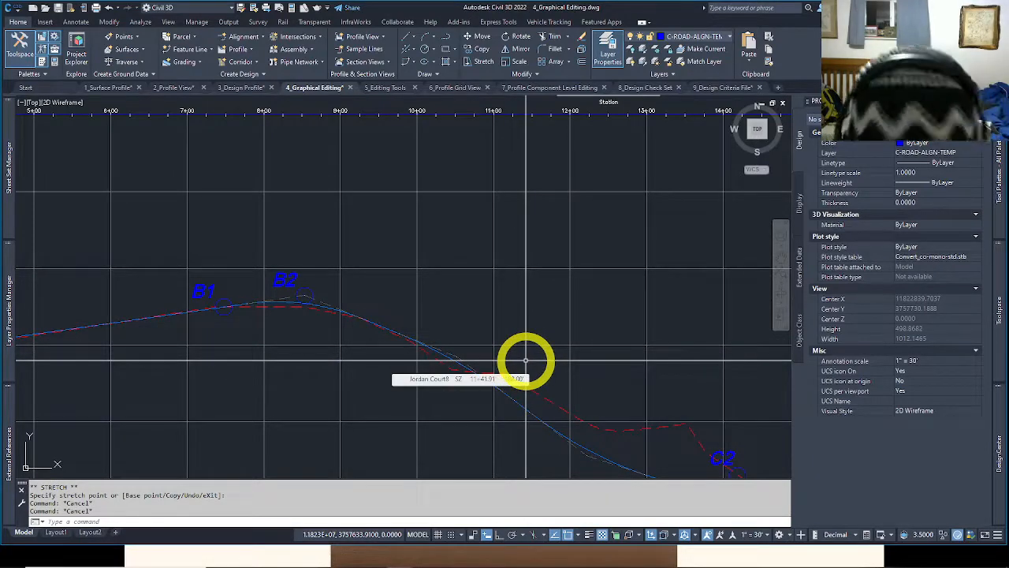
mouse_move(526, 360)
middle_mouse_down()
mouse_move(434, 300)
mouse_move(414, 304)
middle_mouse_up()
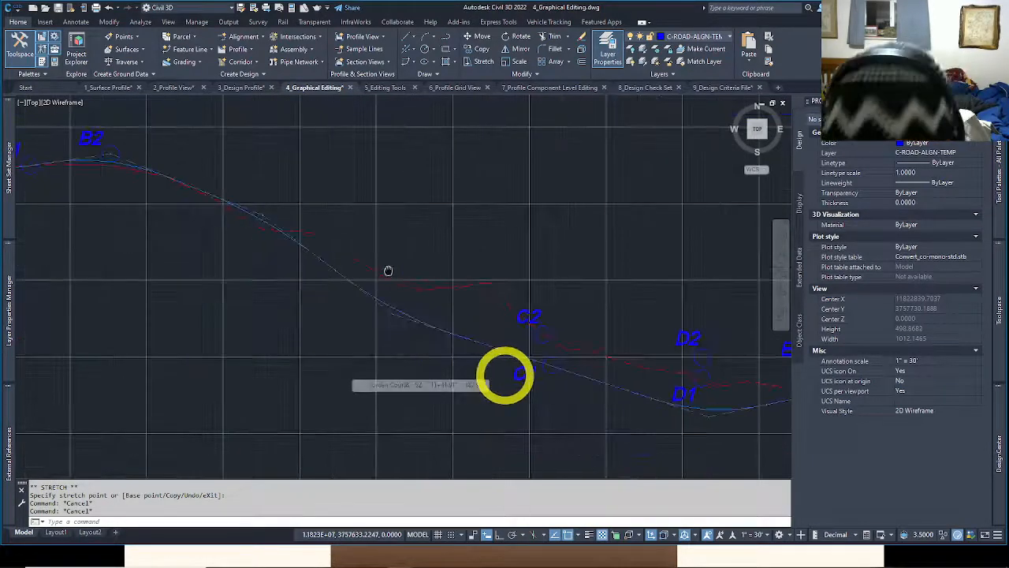
left_click(599, 381)
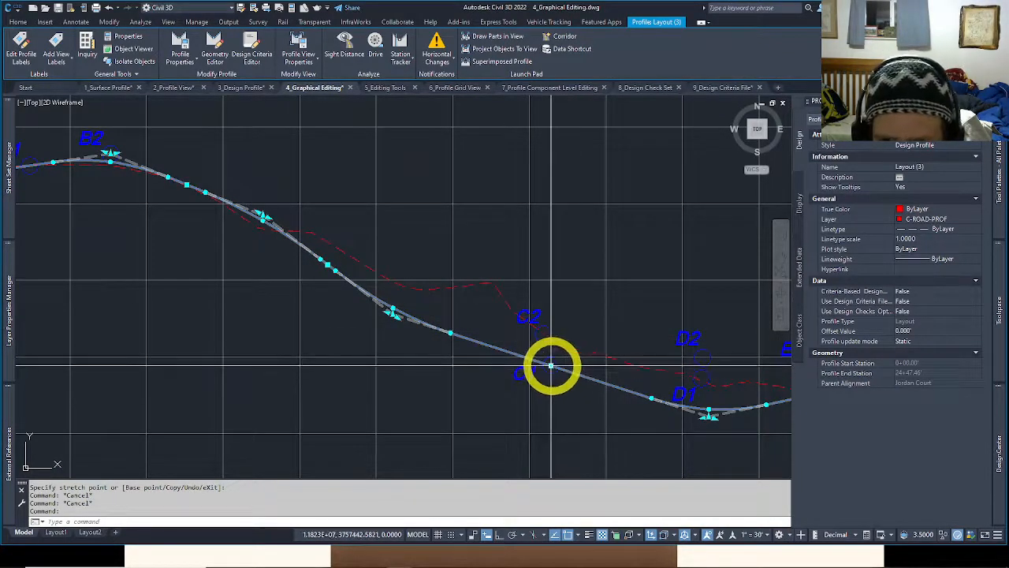
left_click(551, 366)
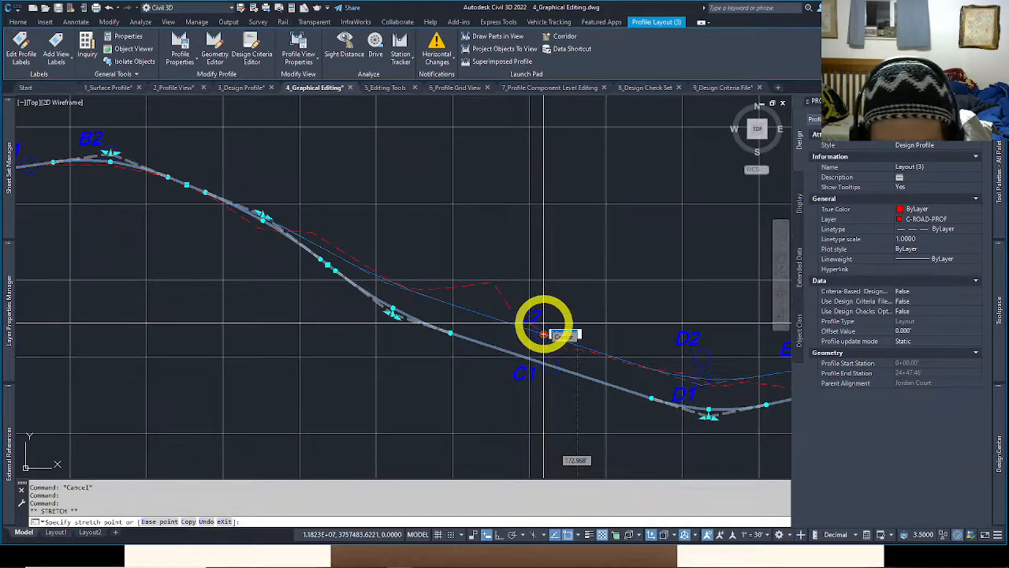
left_click(543, 322)
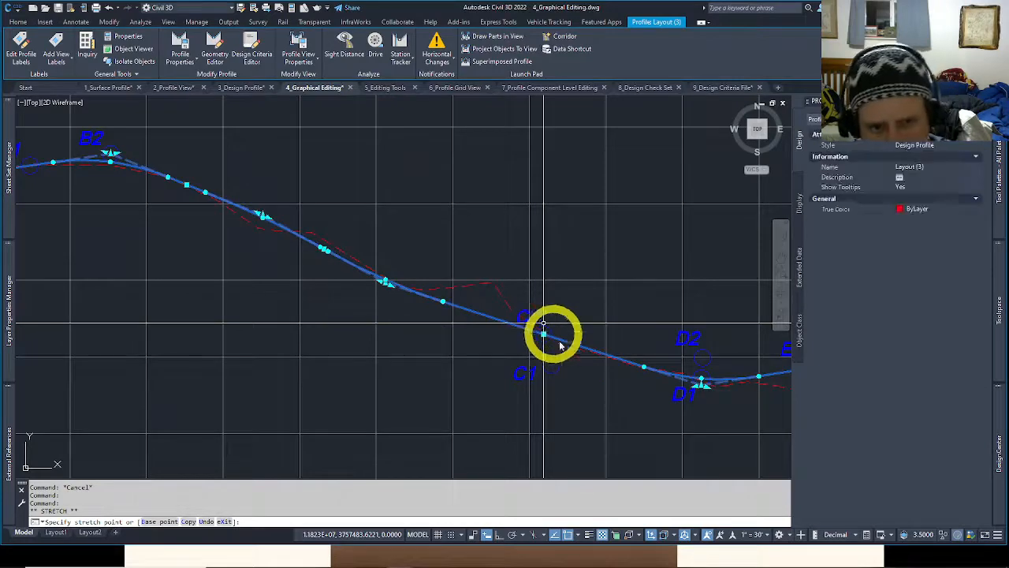
Move the sag PVI of the design profile from circle D1 to the center of circle D2.
scroll(526, 317, "down", 2)
mouse_move(521, 302)
middle_mouse_down()
mouse_move(435, 330)
mouse_move(550, 359)
middle_mouse_up()
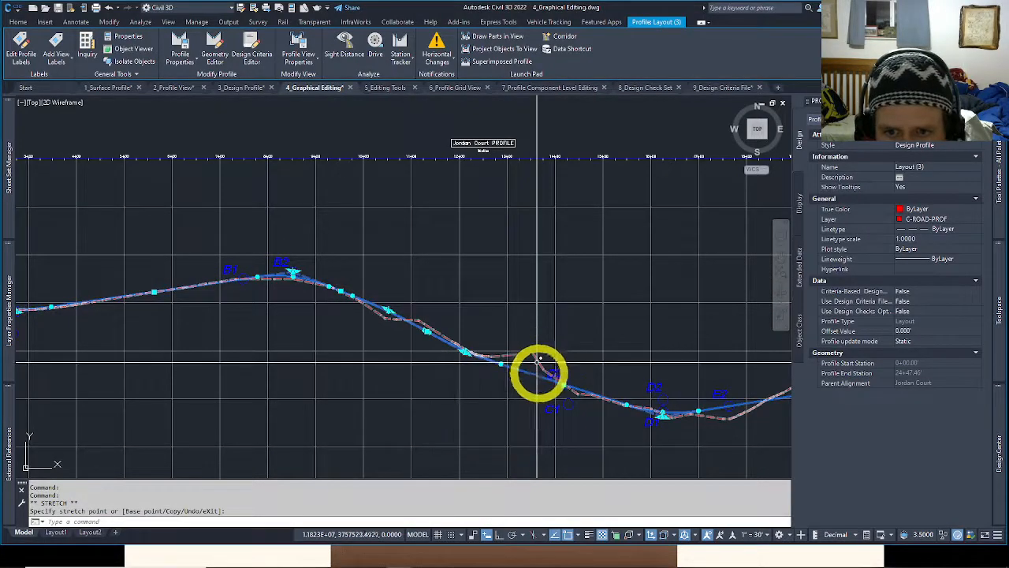
middle_click_drag(541, 376, 449, 371)
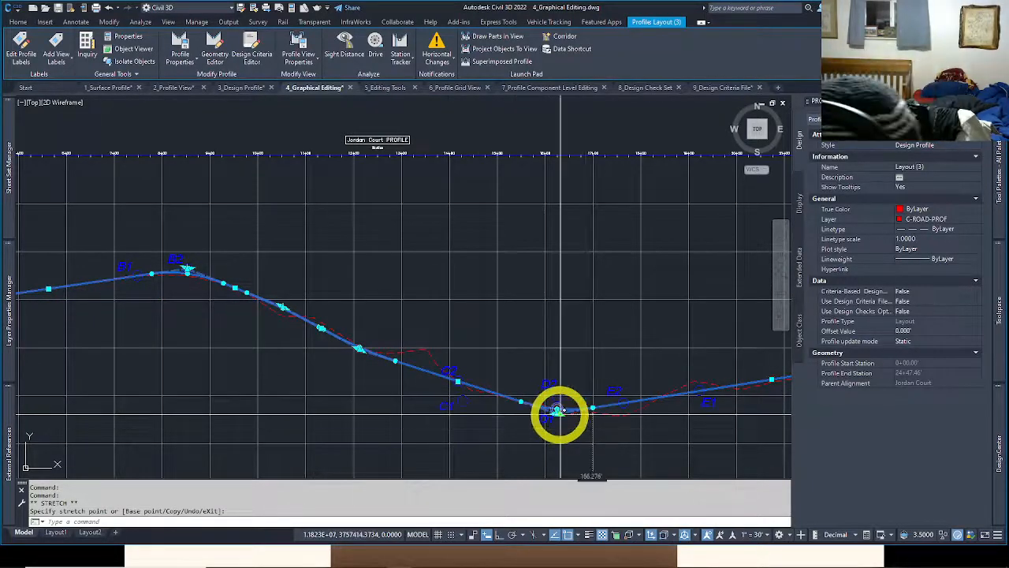
scroll(559, 409, "up", 5)
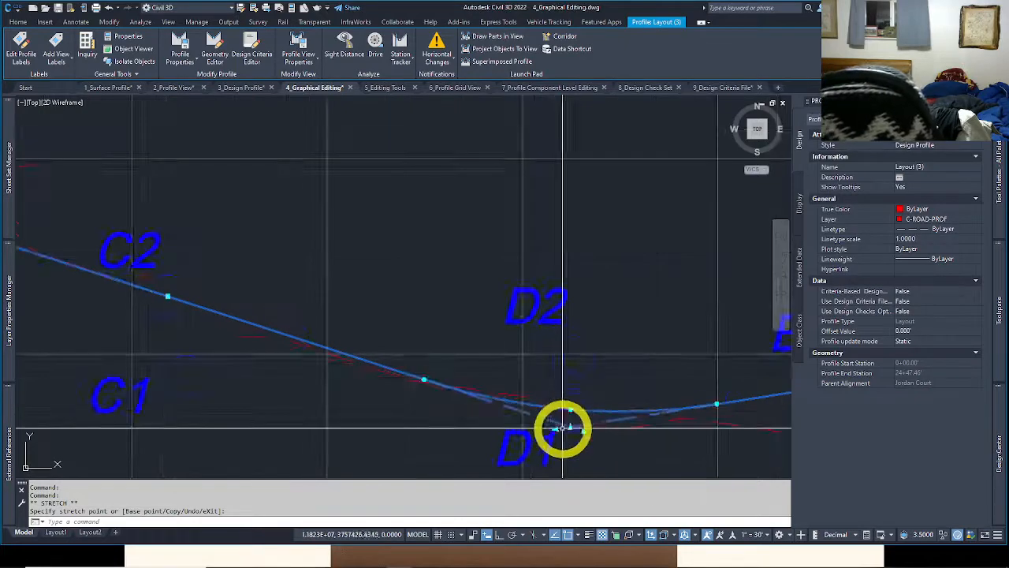
left_click(570, 426)
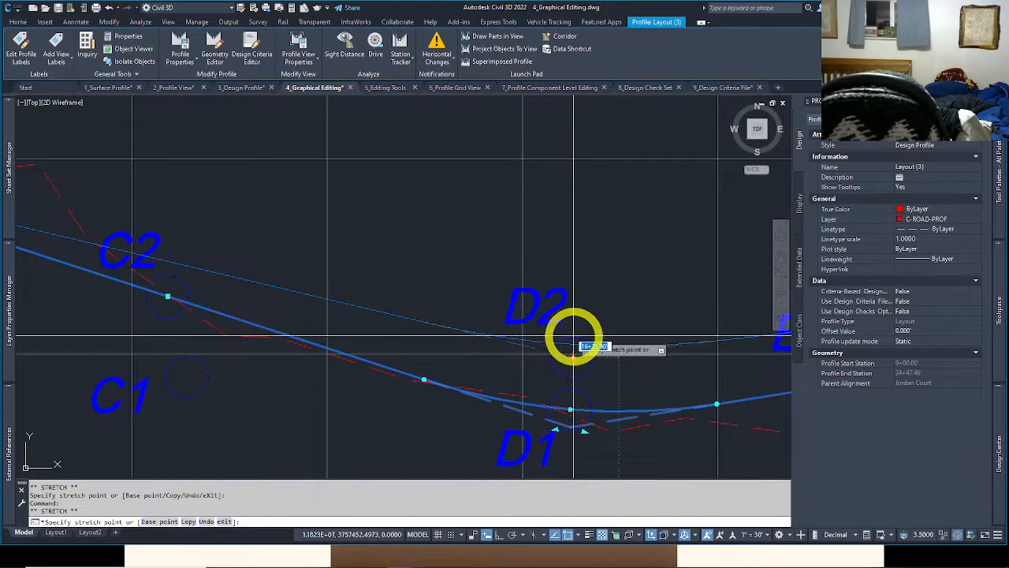
left_click(573, 339)
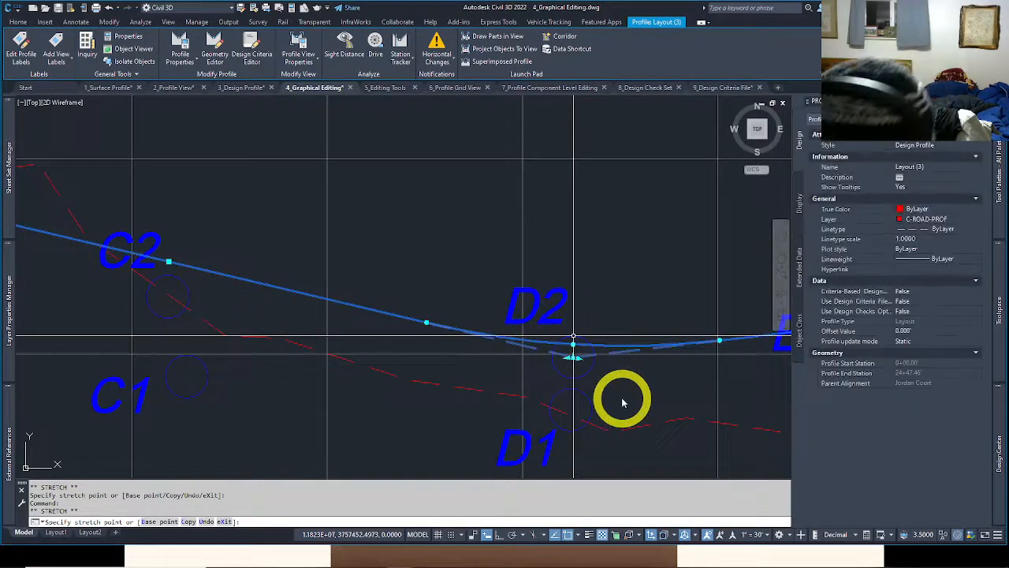
Stretch the end of the sag curve after circle D2 to the center of circle E2.
scroll(626, 401, "down", 3)
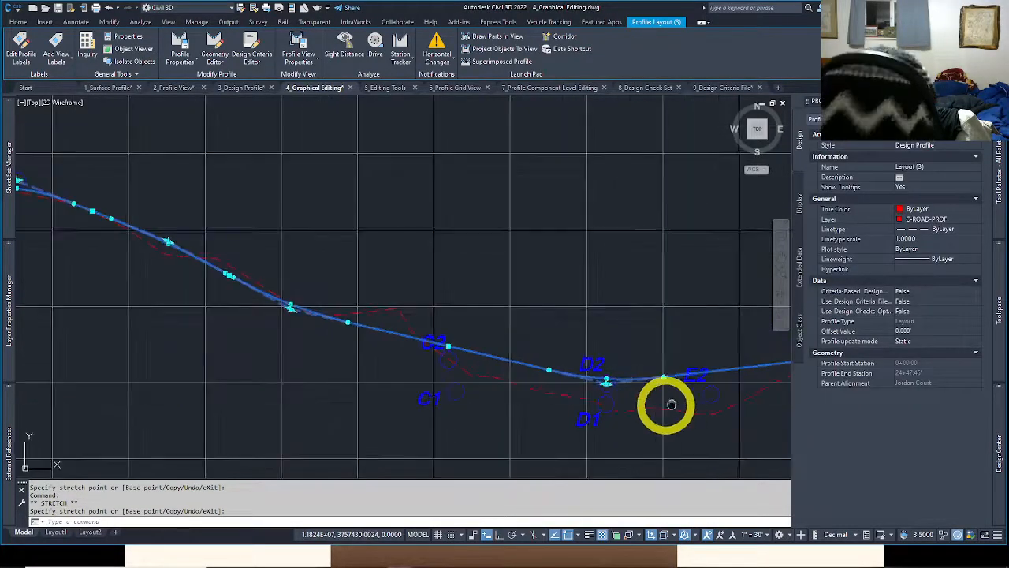
middle_click_drag(670, 404, 416, 407)
middle_click_drag(584, 415, 536, 414)
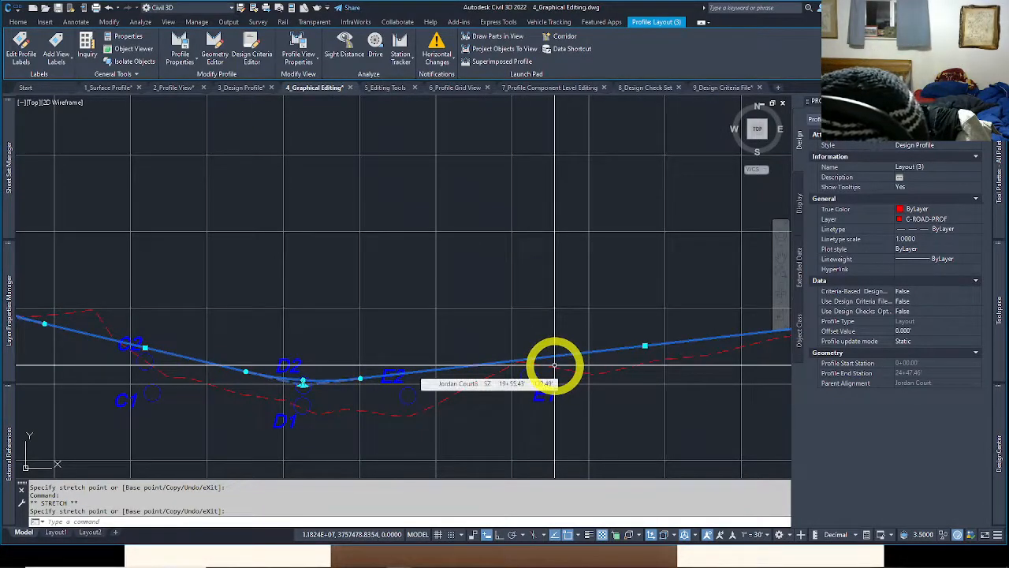
middle_click_drag(555, 365, 539, 360)
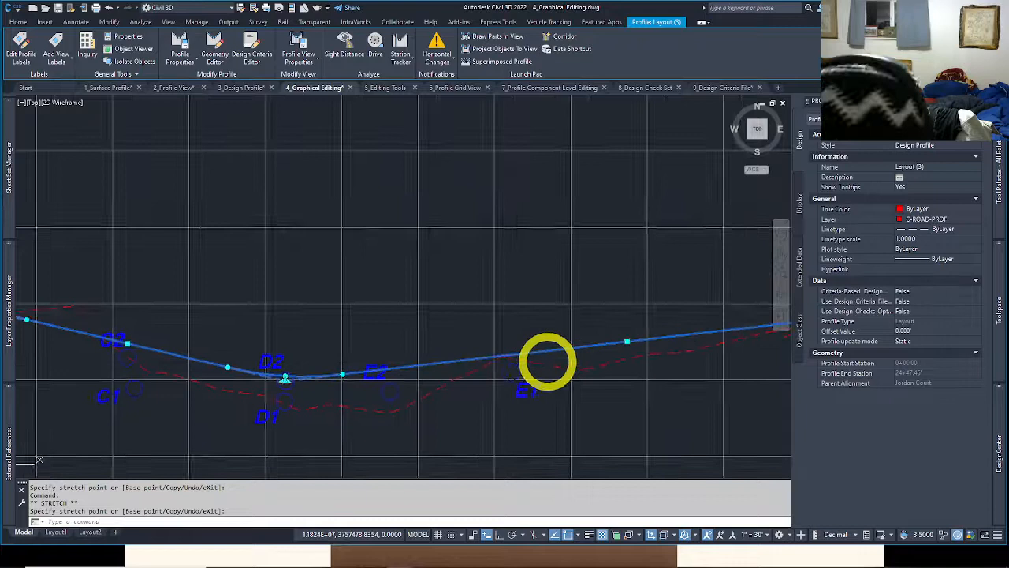
left_click(626, 340)
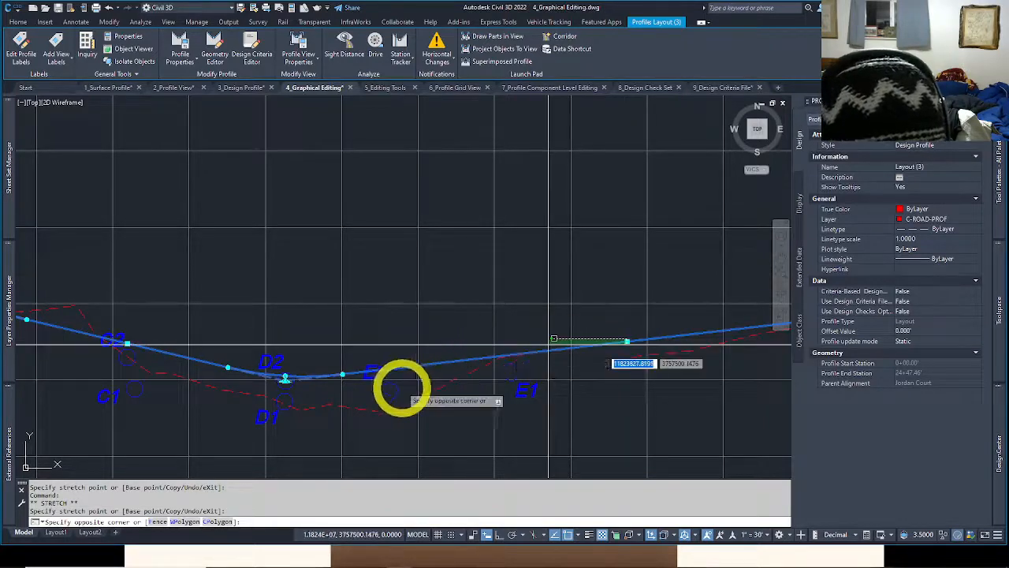
left_click(394, 386)
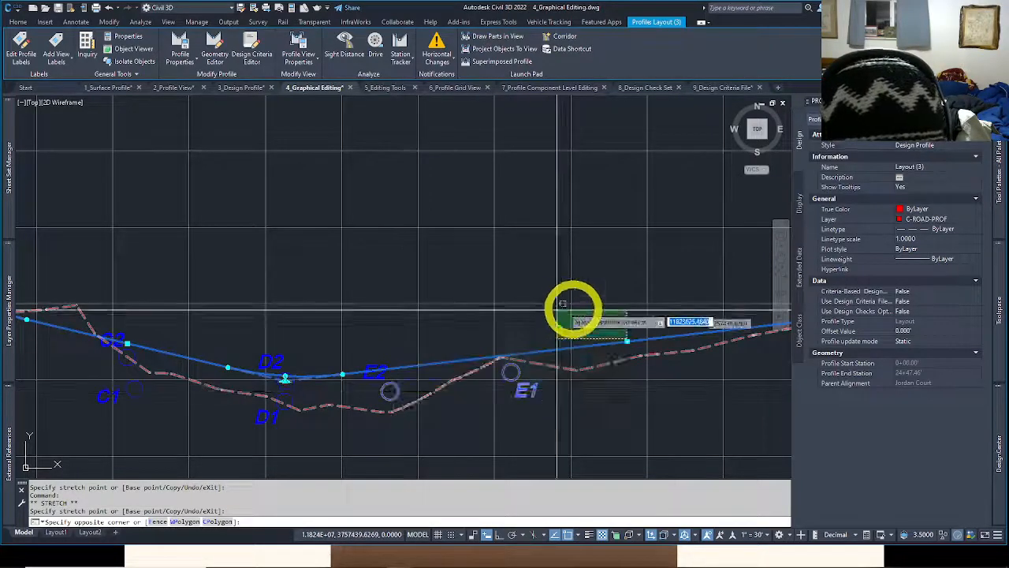
left_click(625, 341)
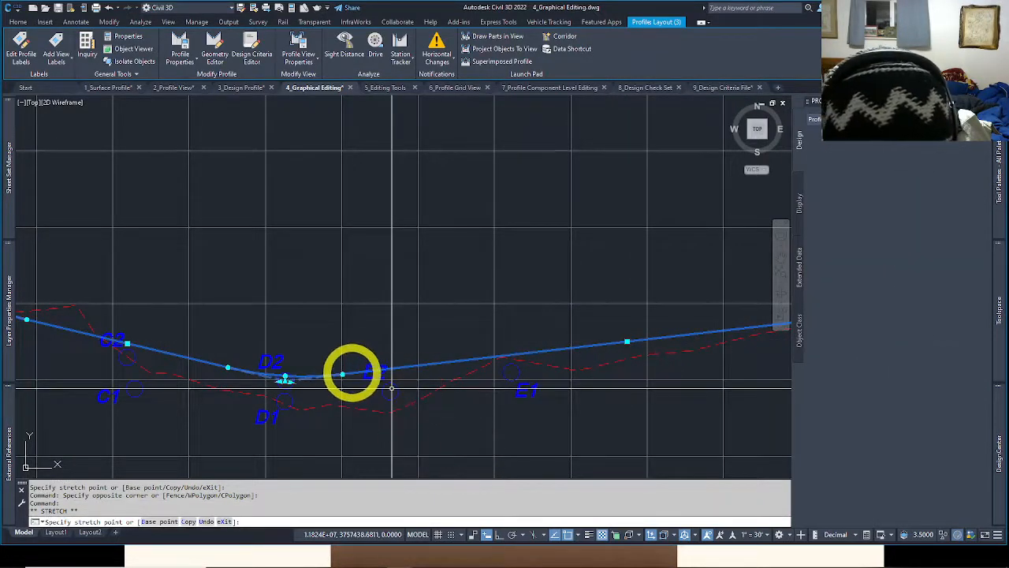
left_click(356, 368)
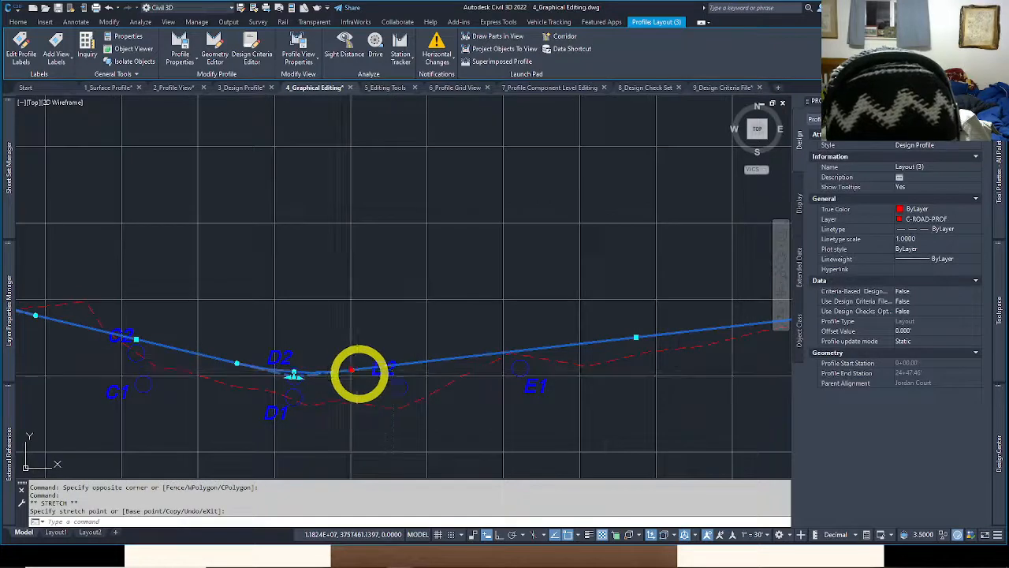
left_click(351, 370)
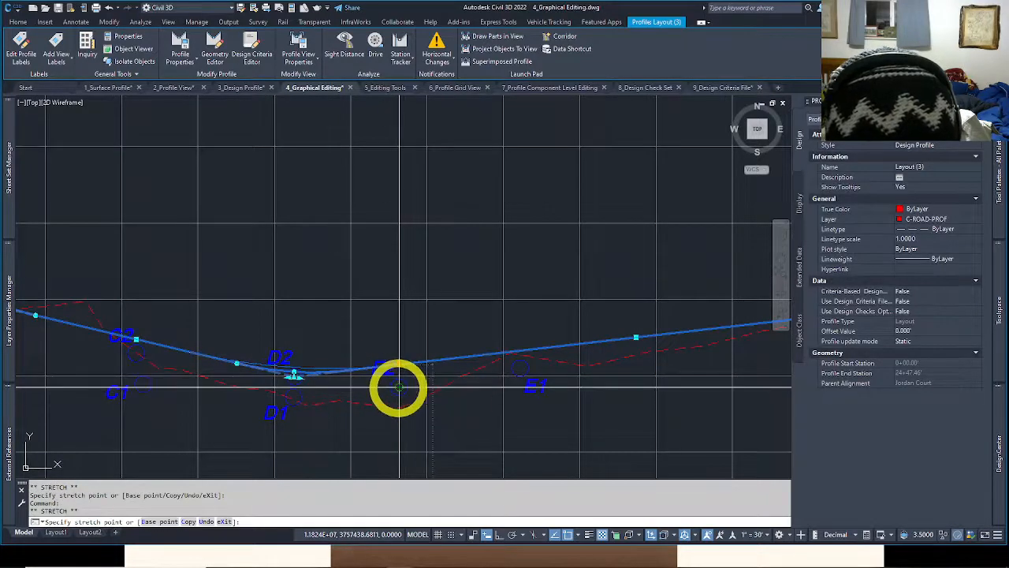
left_click(399, 387)
key("Escape")
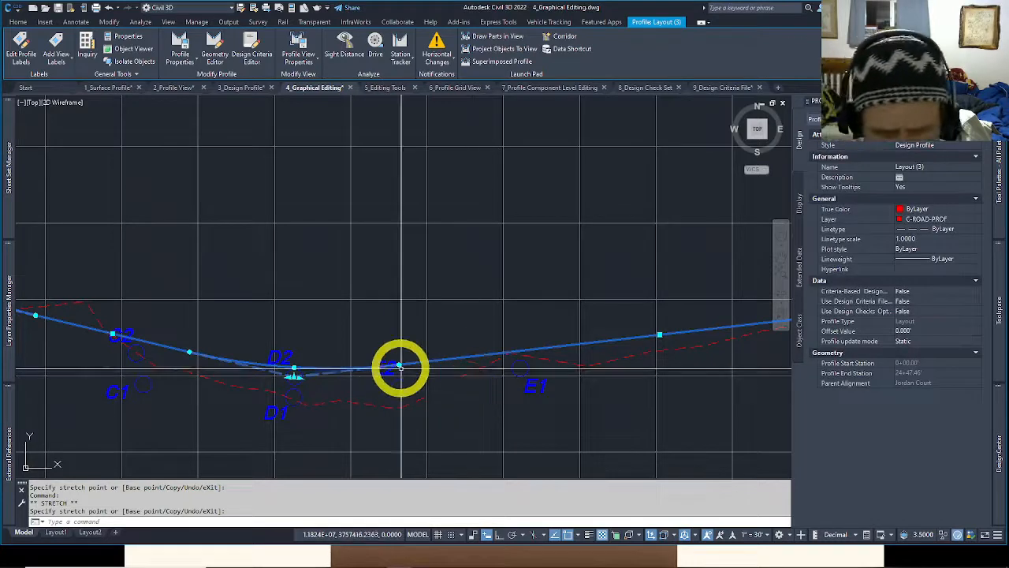
Try to stretch the end of the sag curve from circle E2 to circle E1.
left_click(522, 355)
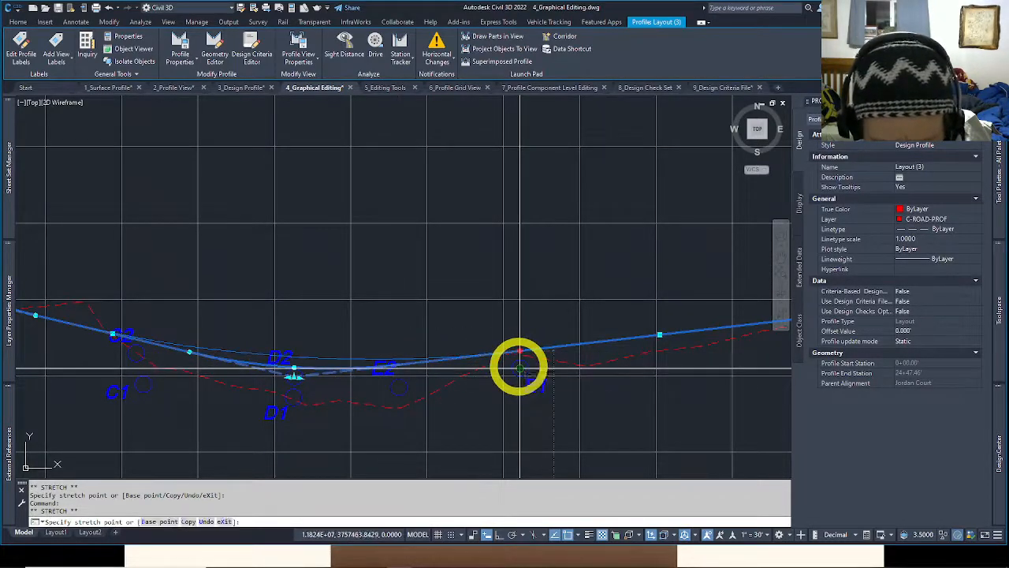
left_click(520, 363)
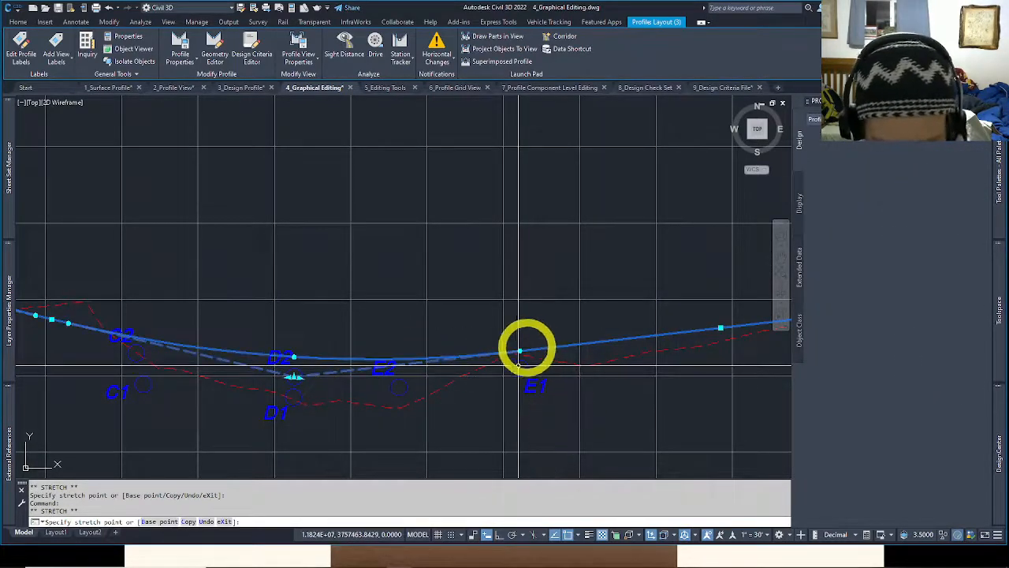
left_click(522, 349)
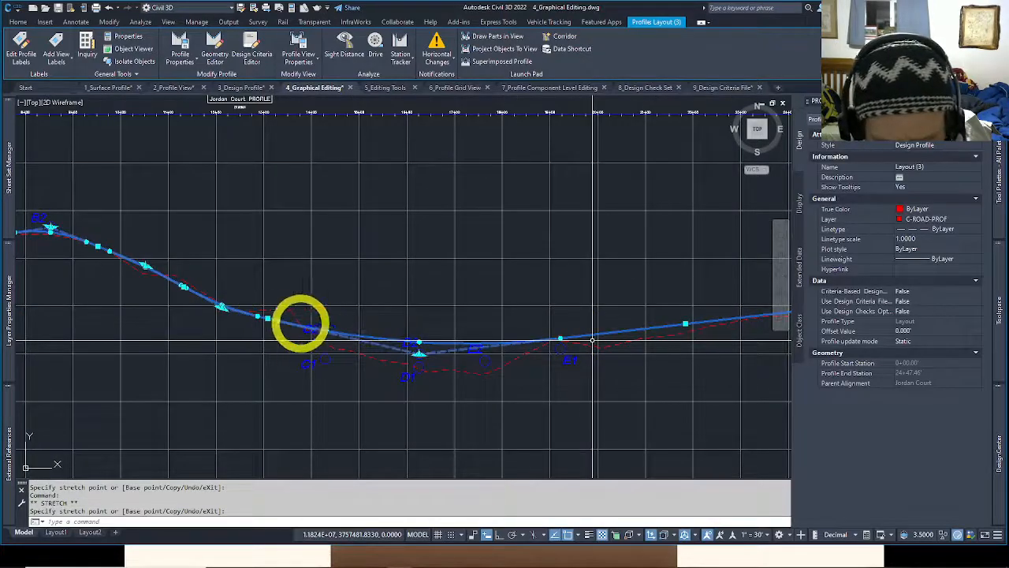
Deselect the profile, inspect the sag curve between circles C2 and E1, and undo the grip edit that stretched its end to E1.
scroll(422, 353, "up", 2)
scroll(419, 359, "up", 2)
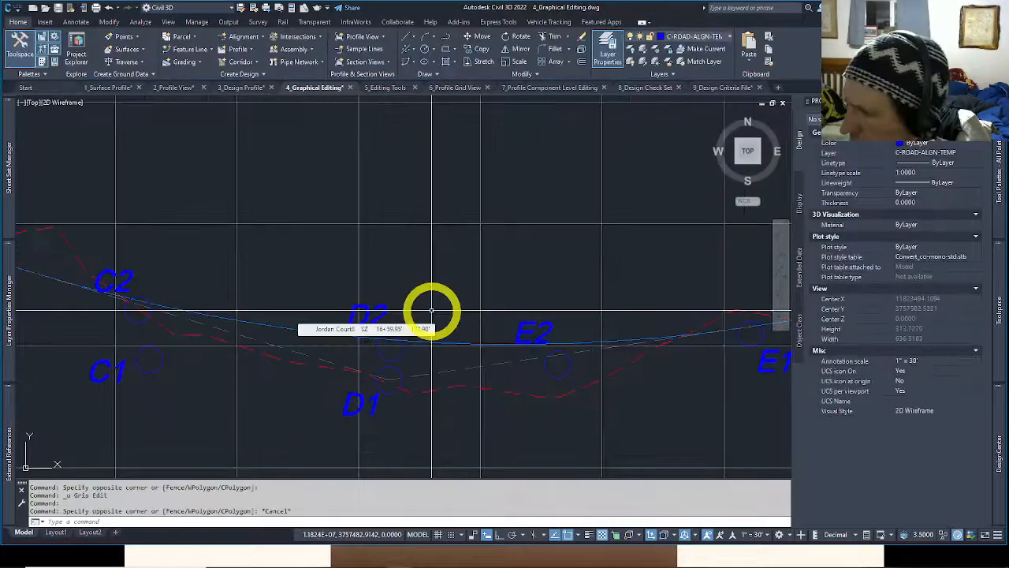
middle_click_drag(478, 304, 464, 295)
middle_click_drag(530, 301, 404, 313)
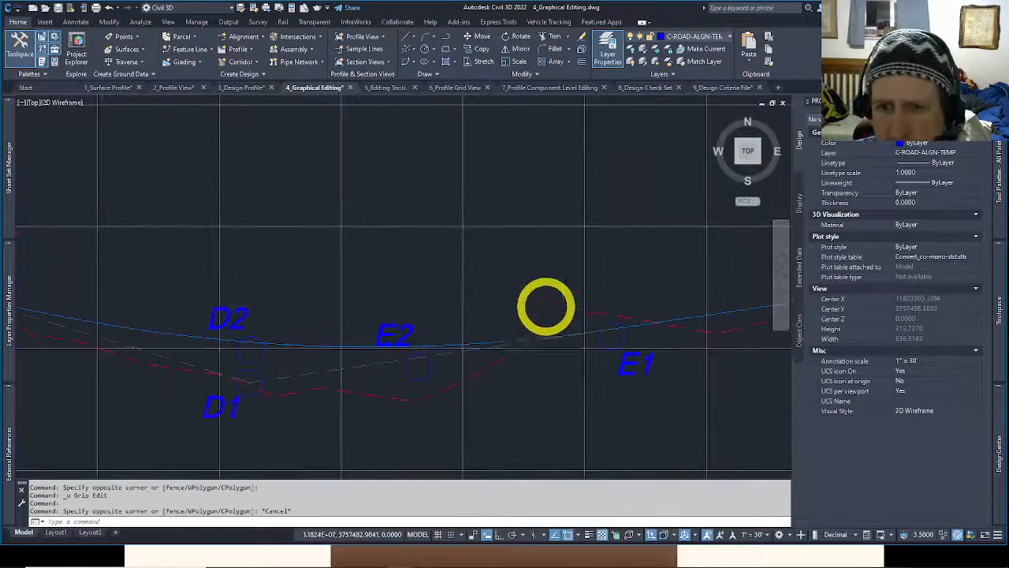
left_click(328, 301)
left_click(324, 297)
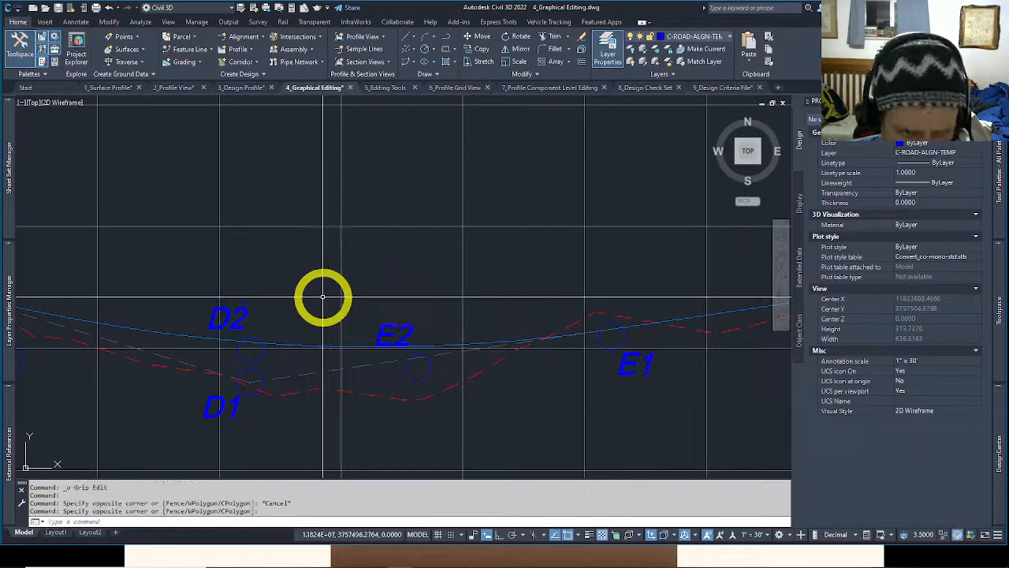
middle_click_drag(323, 297, 490, 316)
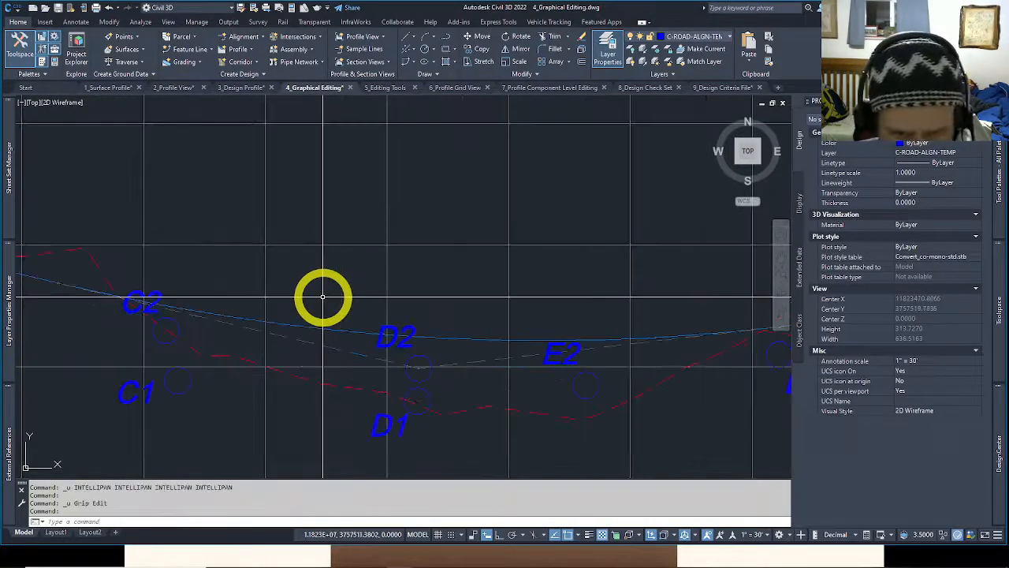
key("ctrl+z")
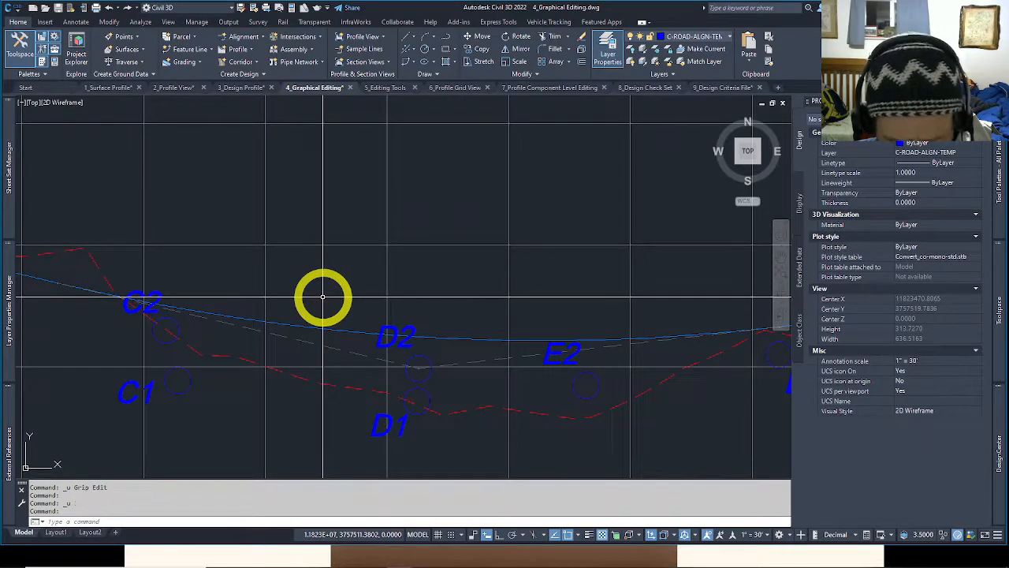
key("ctrl+z")
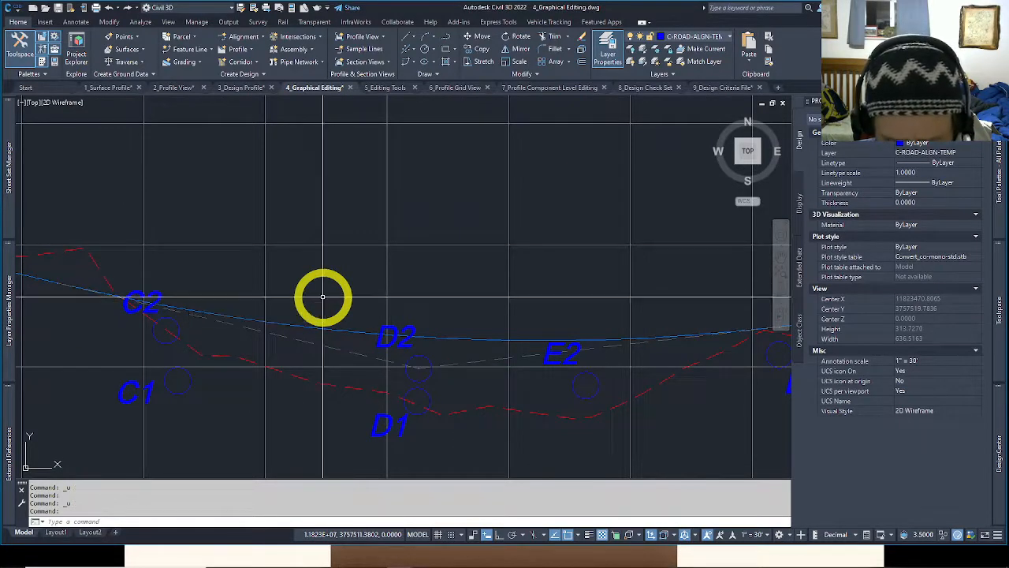
key("ctrl+z")
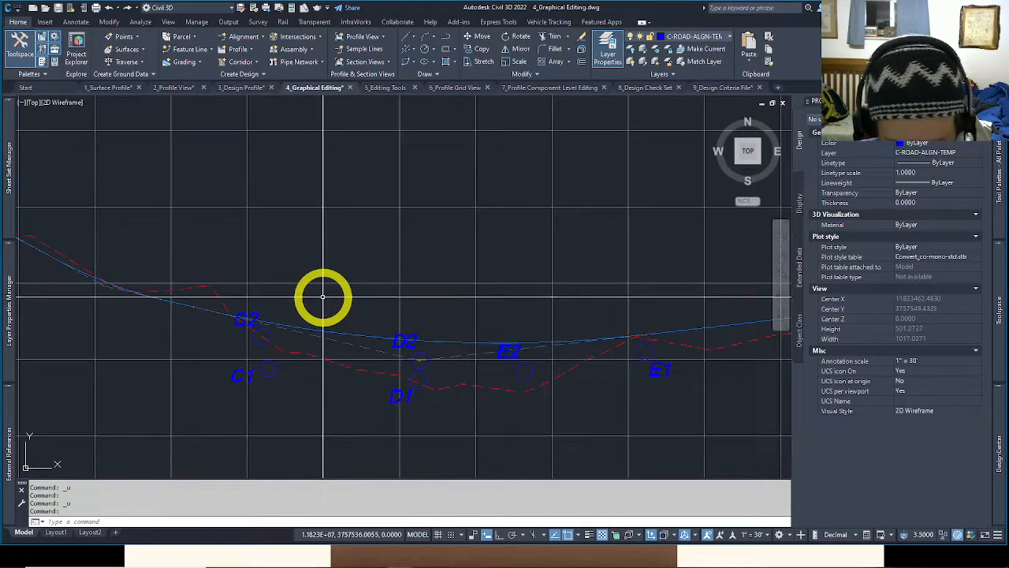
key("ctrl+z")
key("ctrl+z")
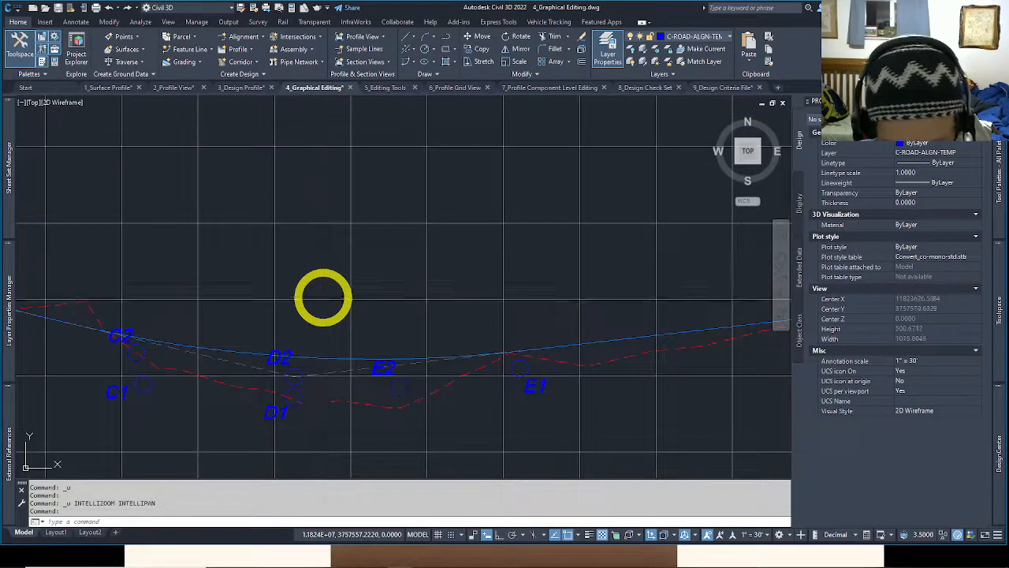
Move the design profile's tangent leading into the sag curve by its midpoint to the center of circle C2.
left_click(307, 367)
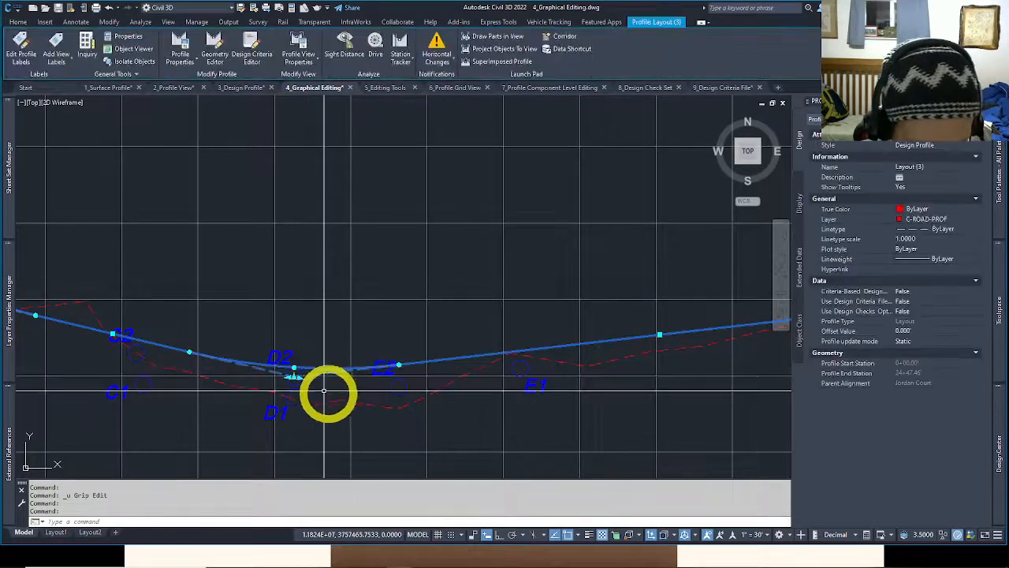
middle_click_drag(349, 412, 503, 424)
scroll(434, 417, "up", 2)
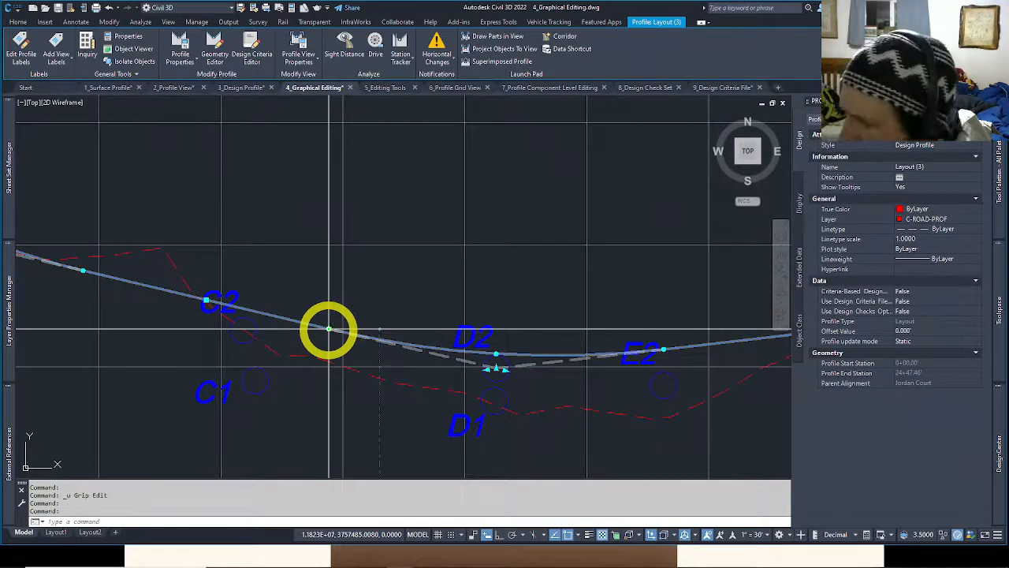
left_click(205, 299)
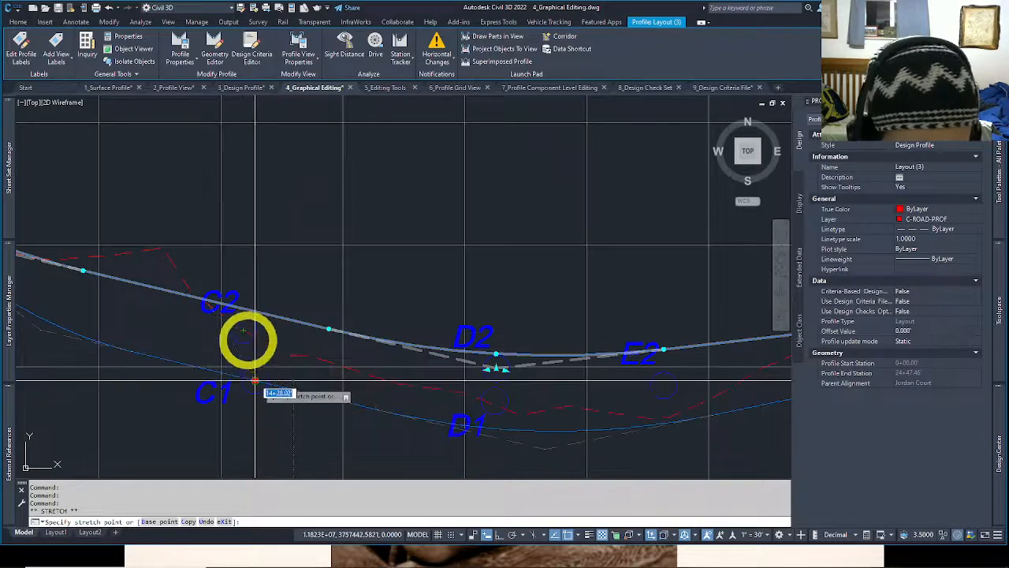
left_click(246, 338)
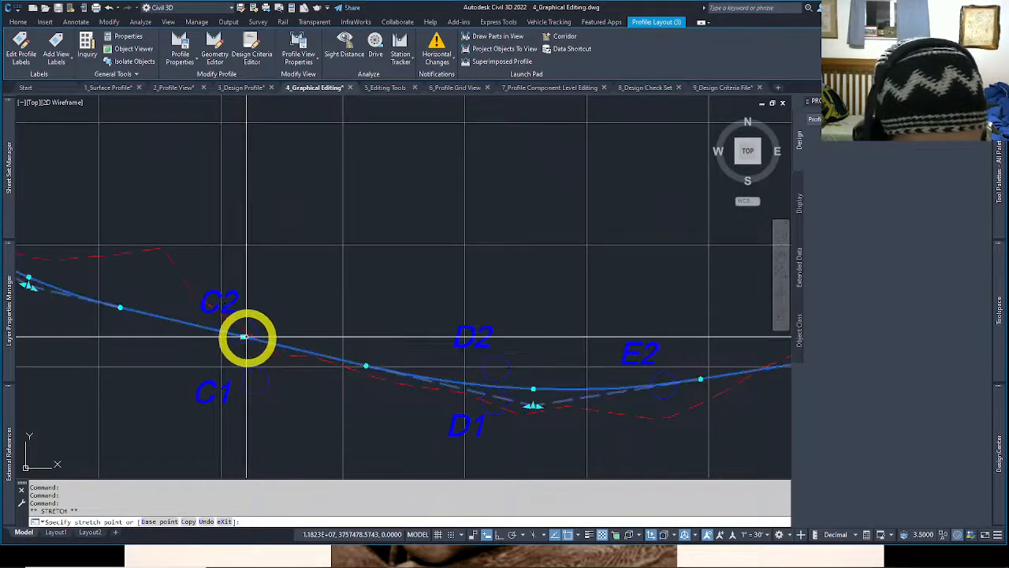
left_click(243, 336)
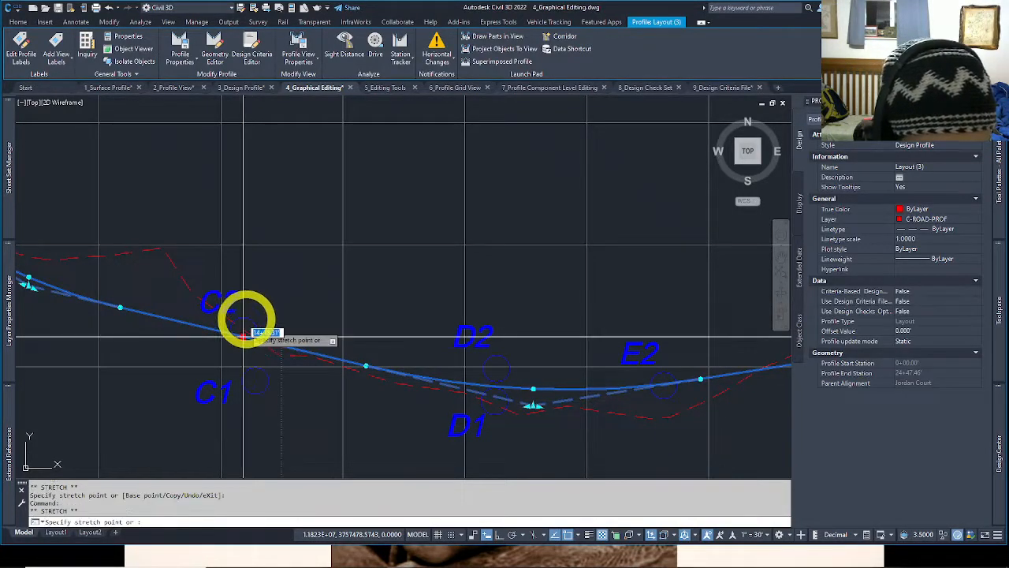
left_click(244, 323)
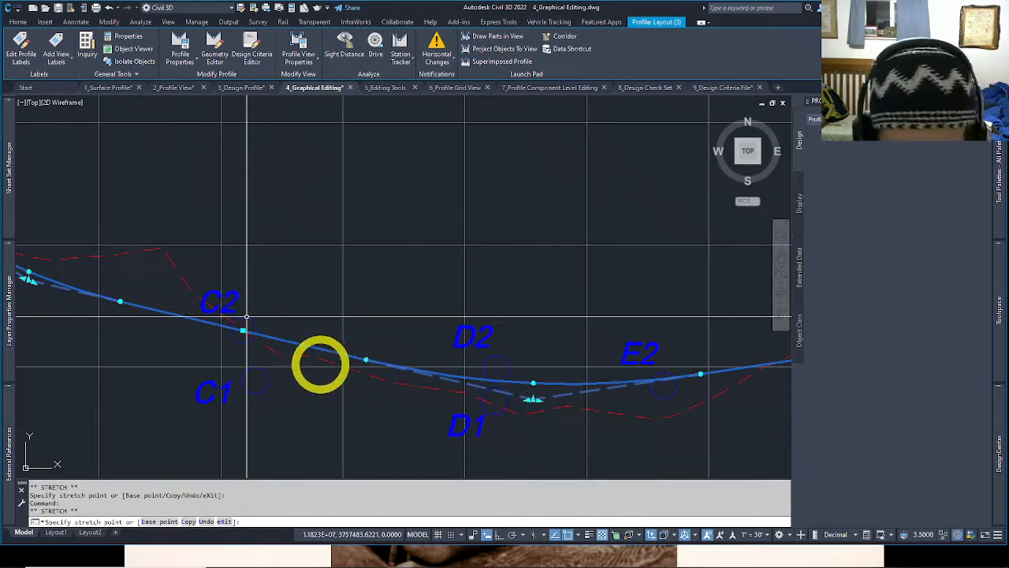
Stretch the sag curve's midpoint to the center of circle D2 and its end to circle E2.
left_click(534, 384)
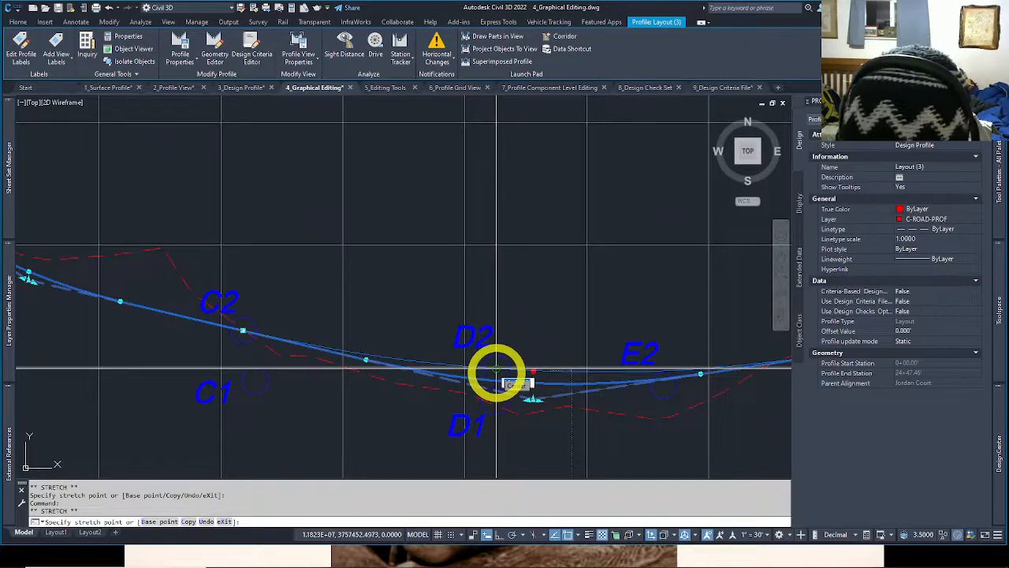
left_click(496, 369)
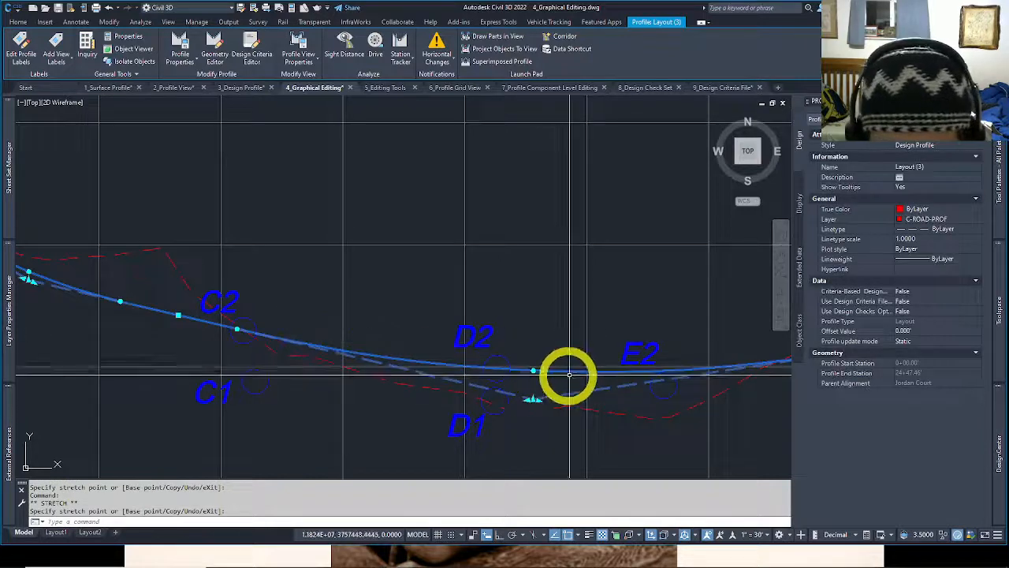
middle_click_drag(569, 374, 455, 381)
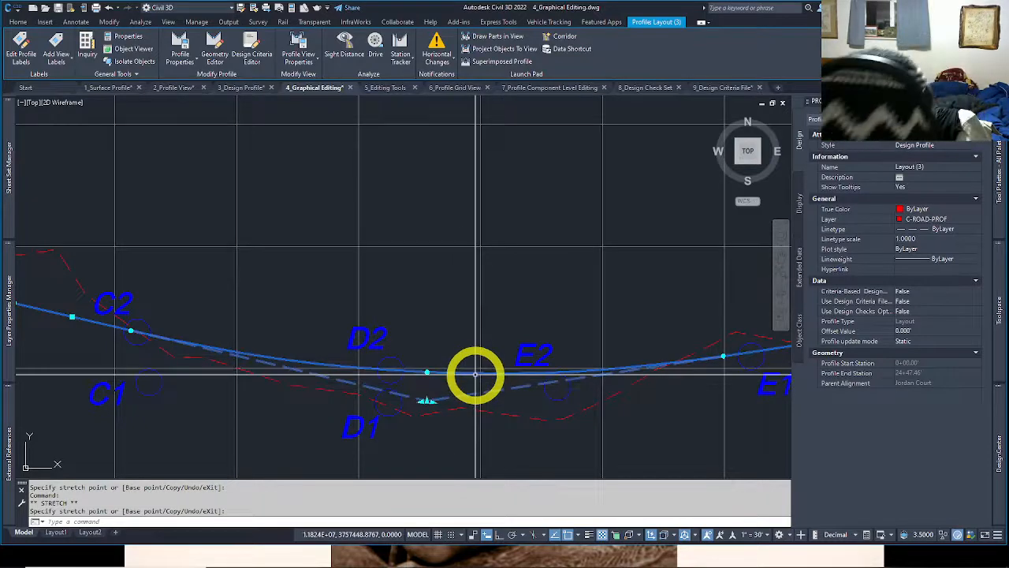
middle_click_drag(766, 354, 705, 342)
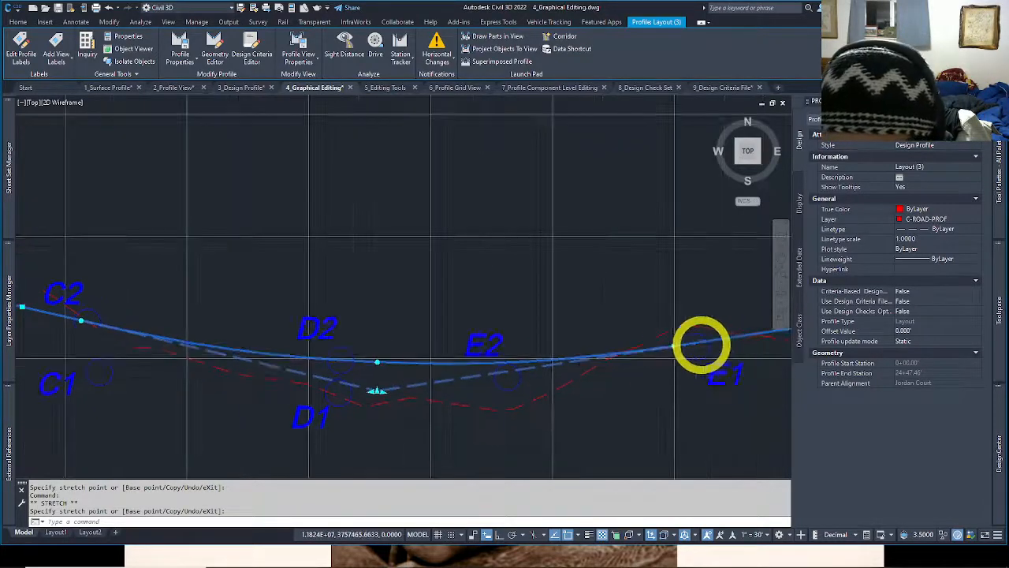
left_click(674, 345)
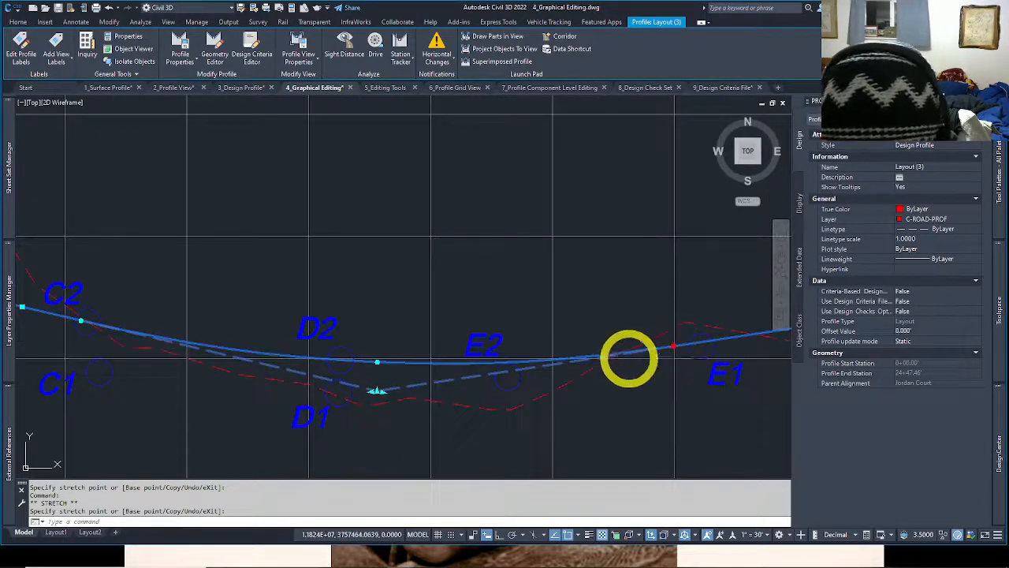
left_click(504, 380)
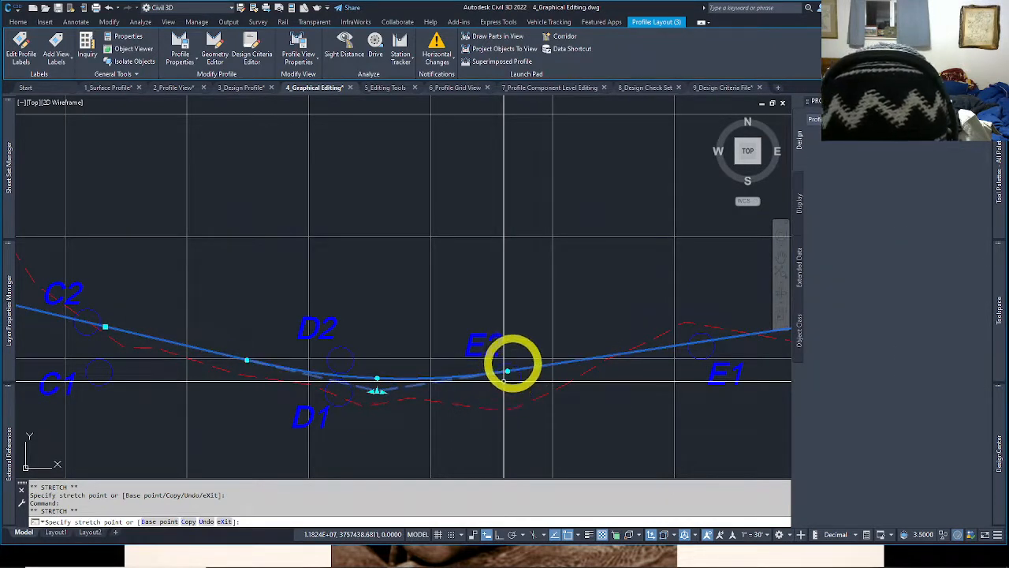
left_click(507, 371)
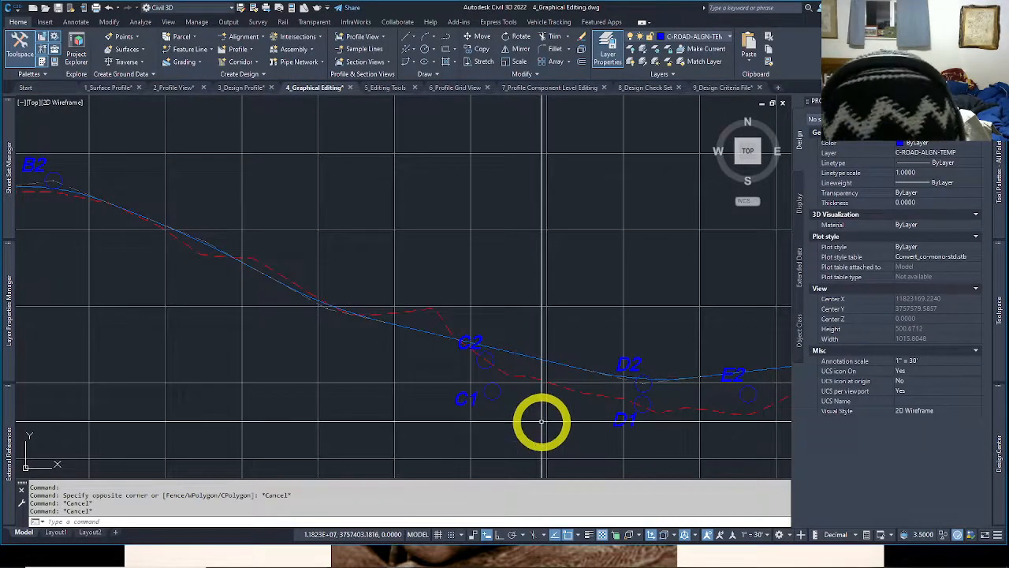
Try to move the crest PVI of the design profile from circle B2 to circle B1, and undo the move.
left_click(511, 349)
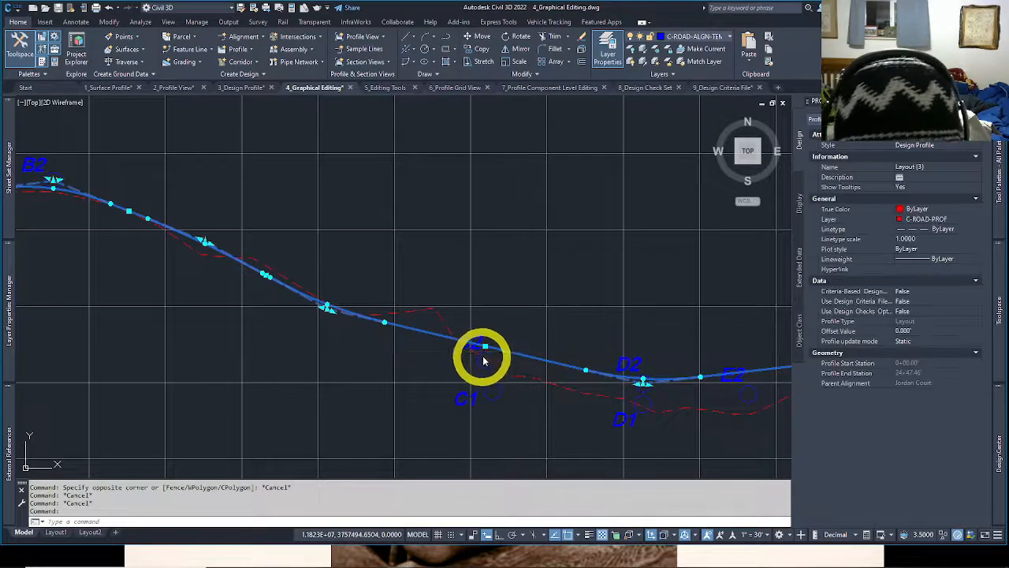
middle_click_drag(491, 360, 716, 454)
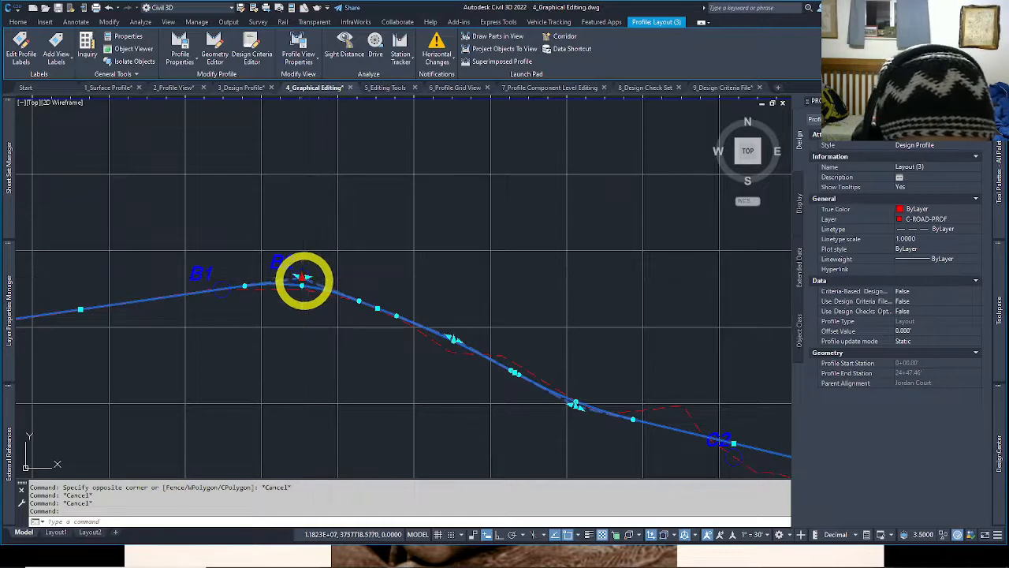
left_click(302, 278)
left_click(227, 293)
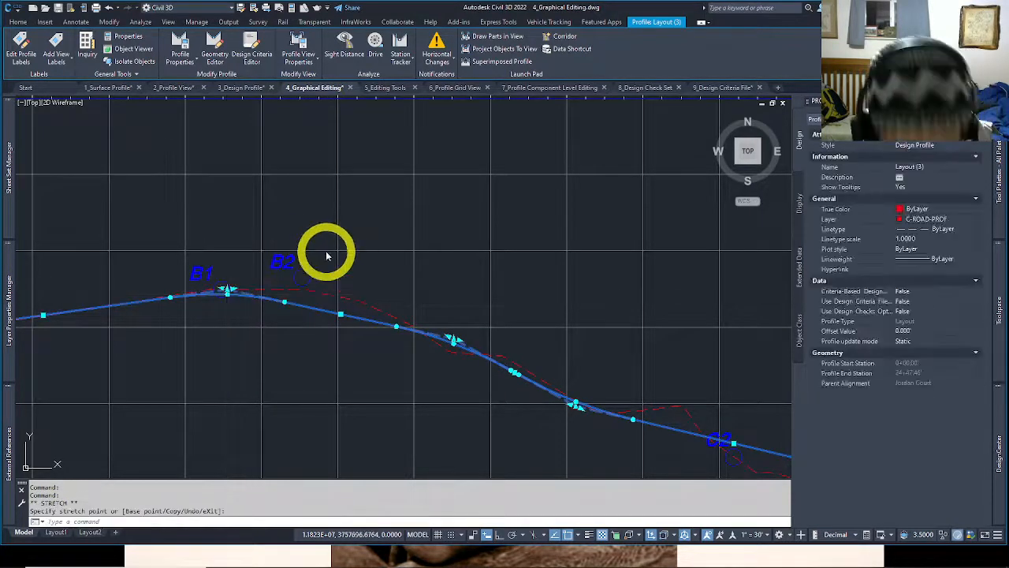
key("ctrl+z")
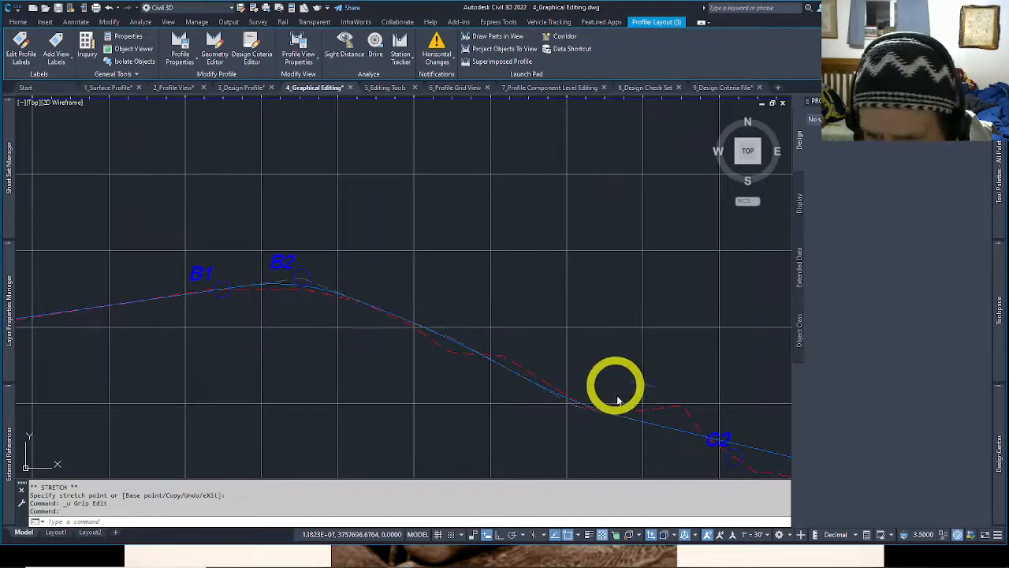
Move the design profile's tangent before the sag curve by its midpoint from near C2 to the center of circle C1.
middle_click_drag(618, 400, 343, 247)
left_click(584, 341)
key("Escape")
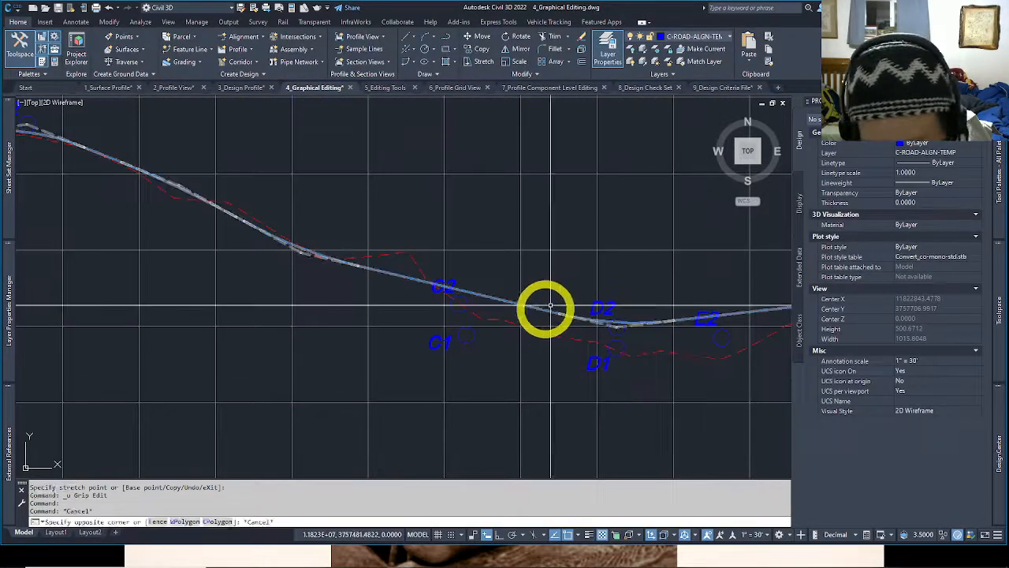
left_click(551, 306)
left_click(543, 308)
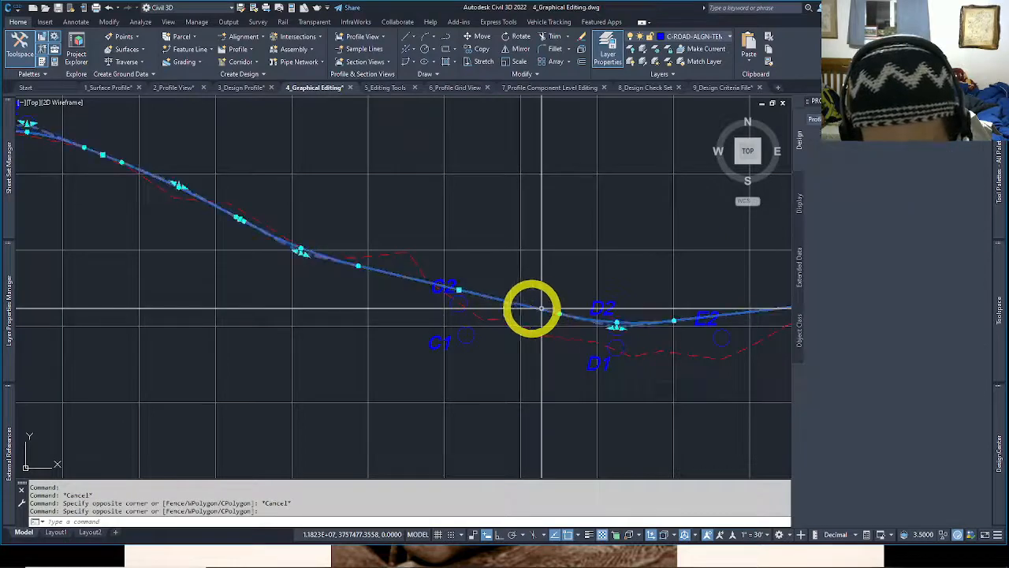
left_click(459, 290)
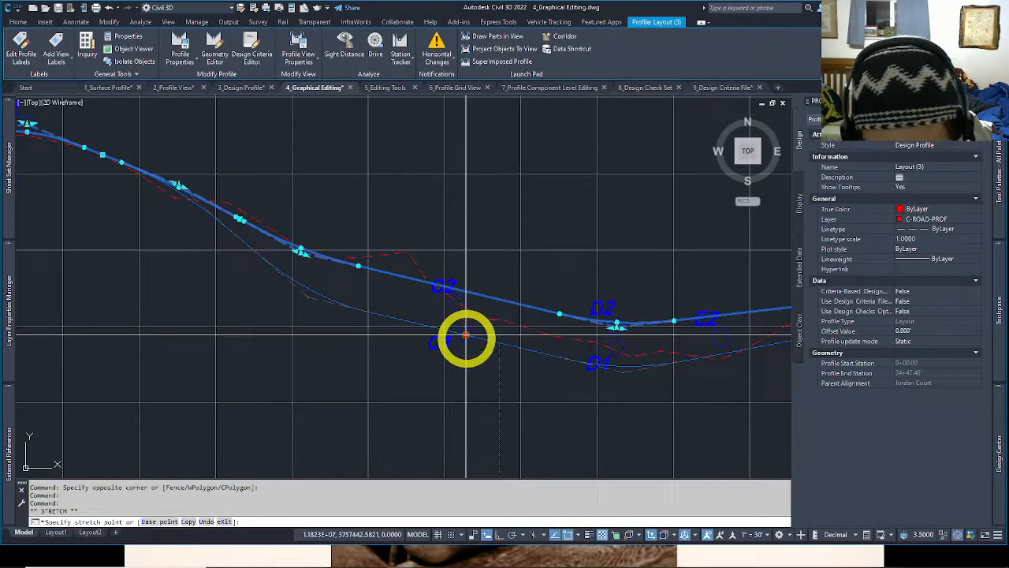
left_click(466, 335)
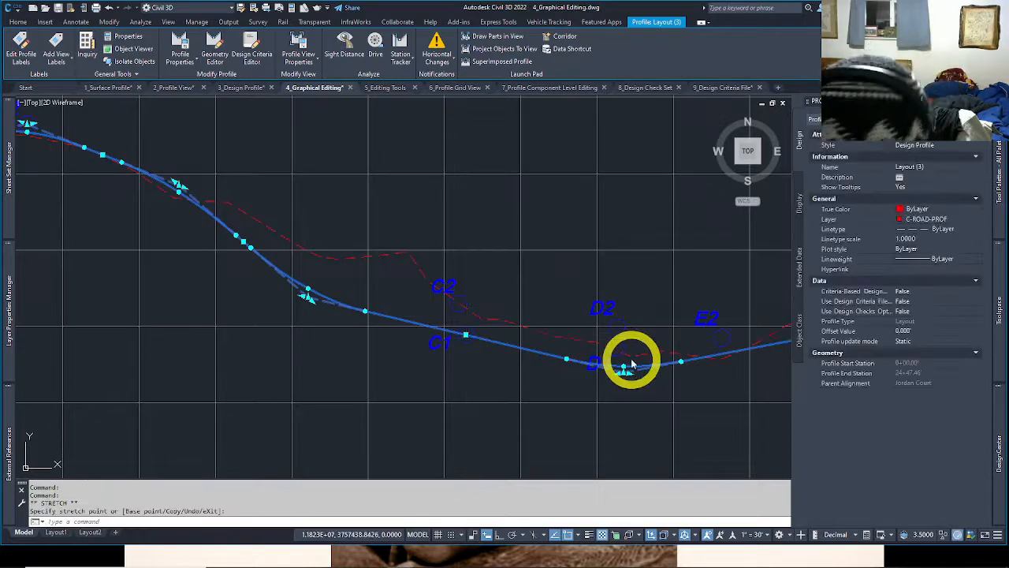
Try to stretch the midpoint of the sag curve beside circle D1 up to circle D2.
left_click(623, 367)
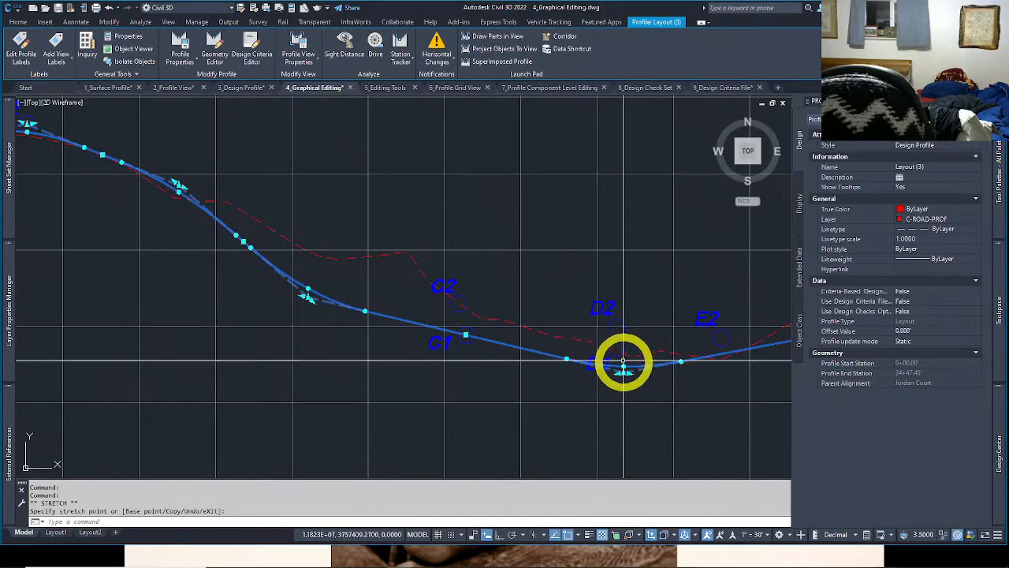
left_click(619, 323)
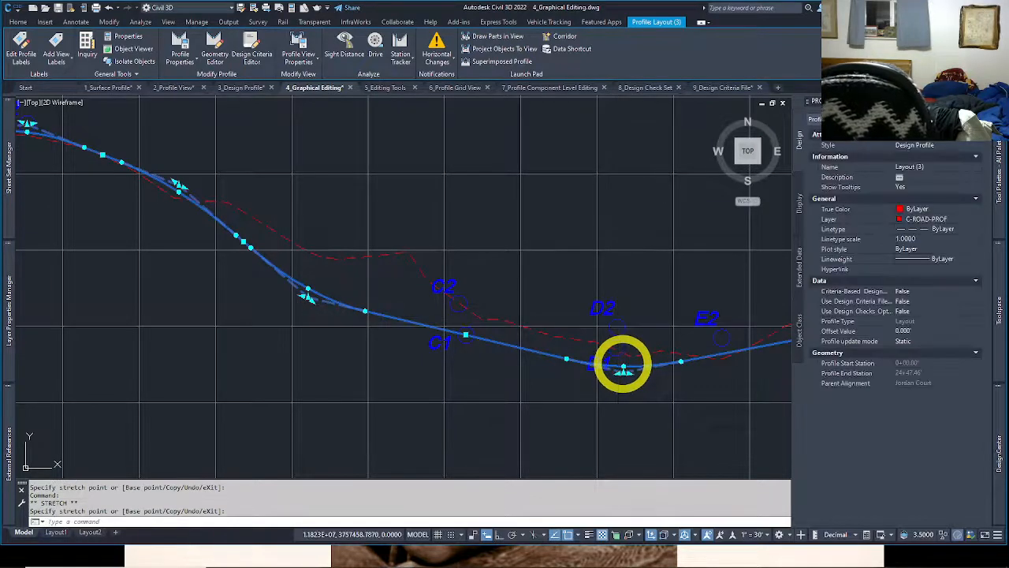
left_click(622, 373)
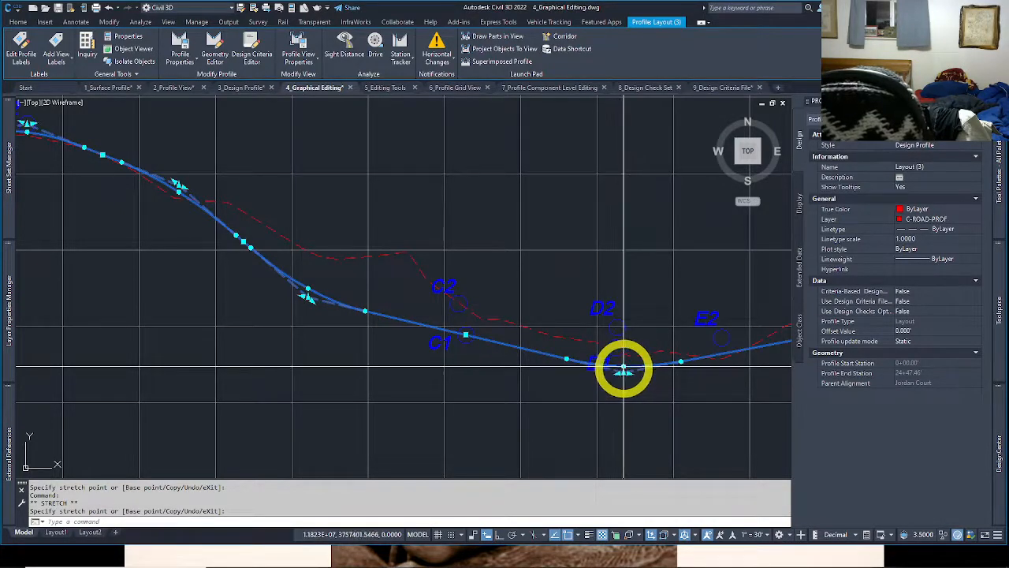
left_click(624, 366)
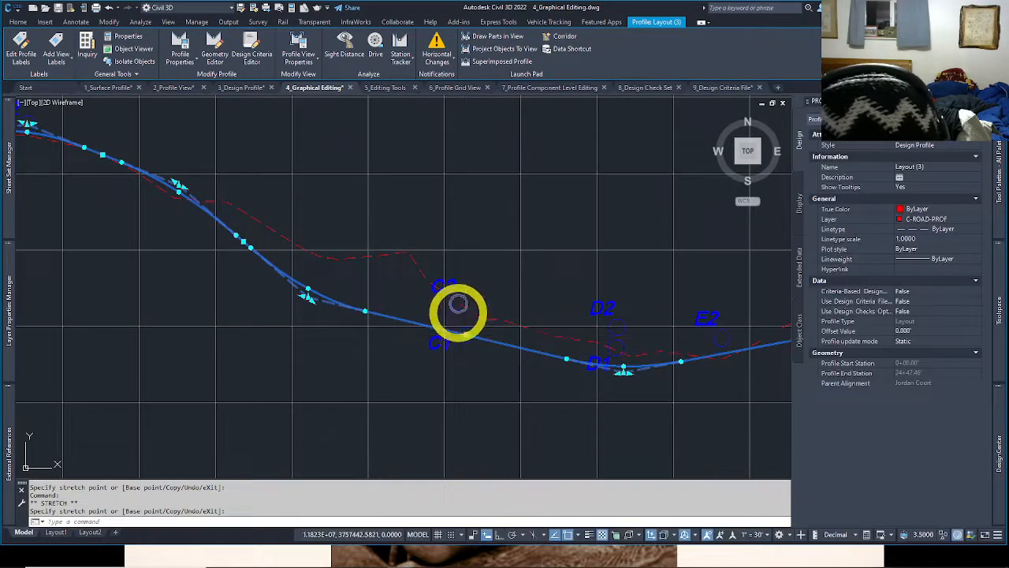
Move the tangent midpoint from C1 to the center of circle C2 and stretch the sag curve's midpoint to circle D2.
left_click(458, 303)
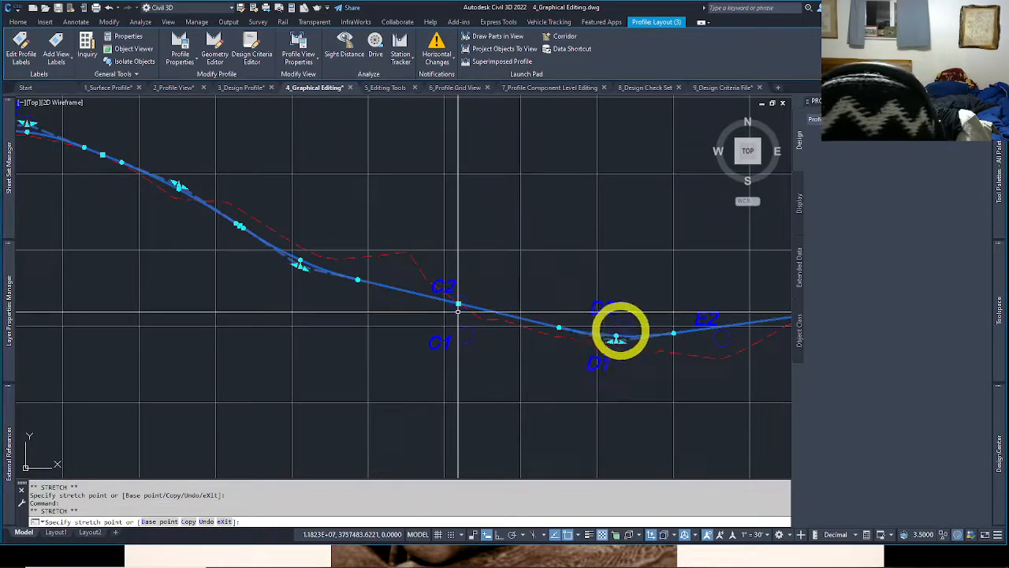
left_click(615, 330)
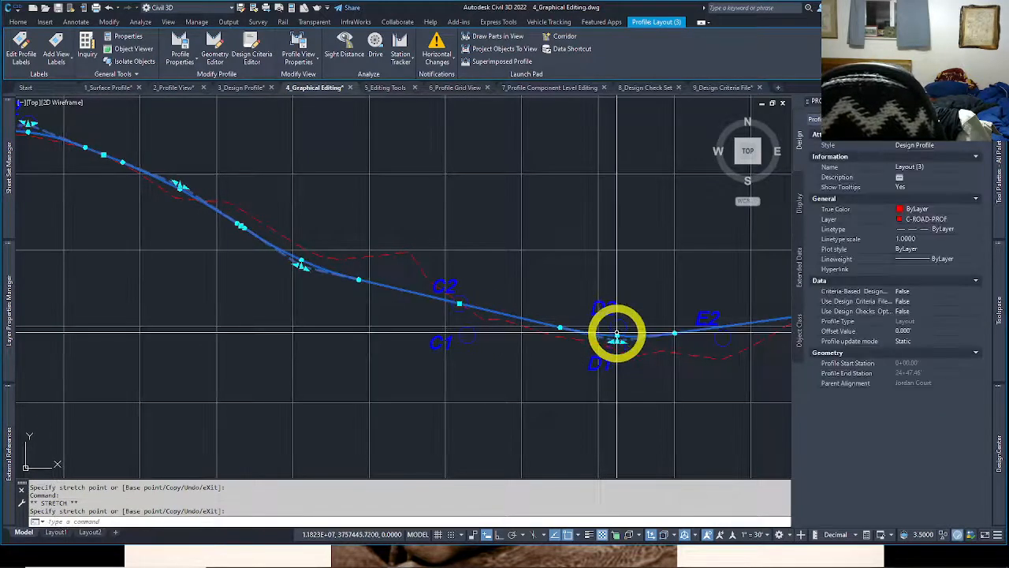
left_click(617, 332)
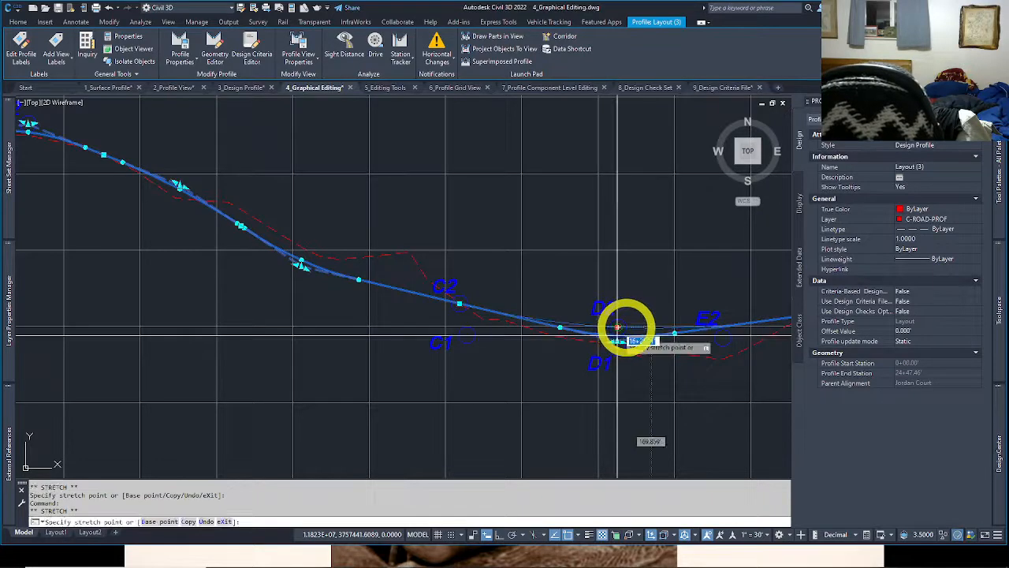
left_click(626, 326)
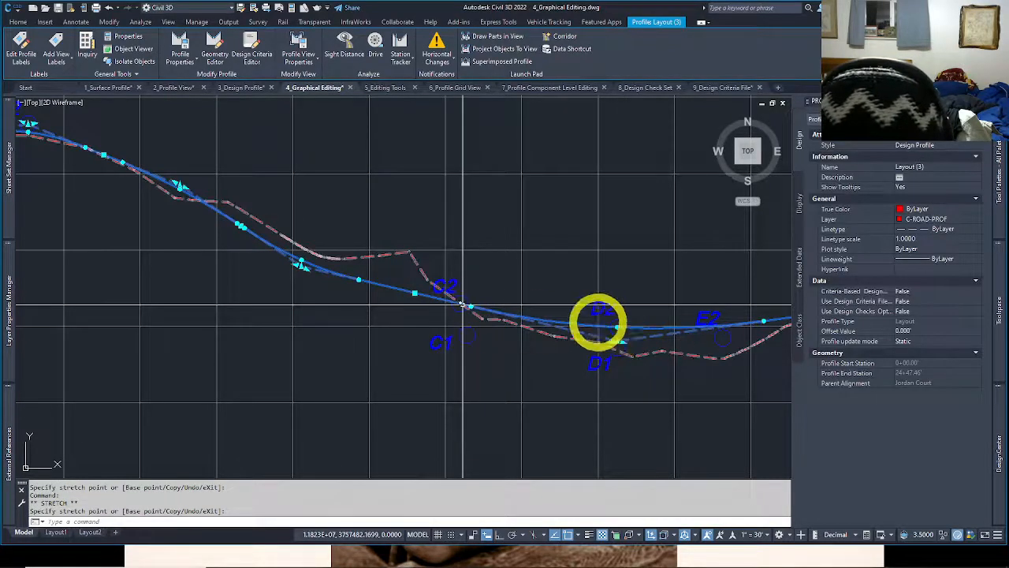
Stretch the end of the sag curve back to the station of circle E2 and deselect the design profile.
middle_click_drag(694, 325, 516, 332)
middle_click_drag(671, 322, 777, 241)
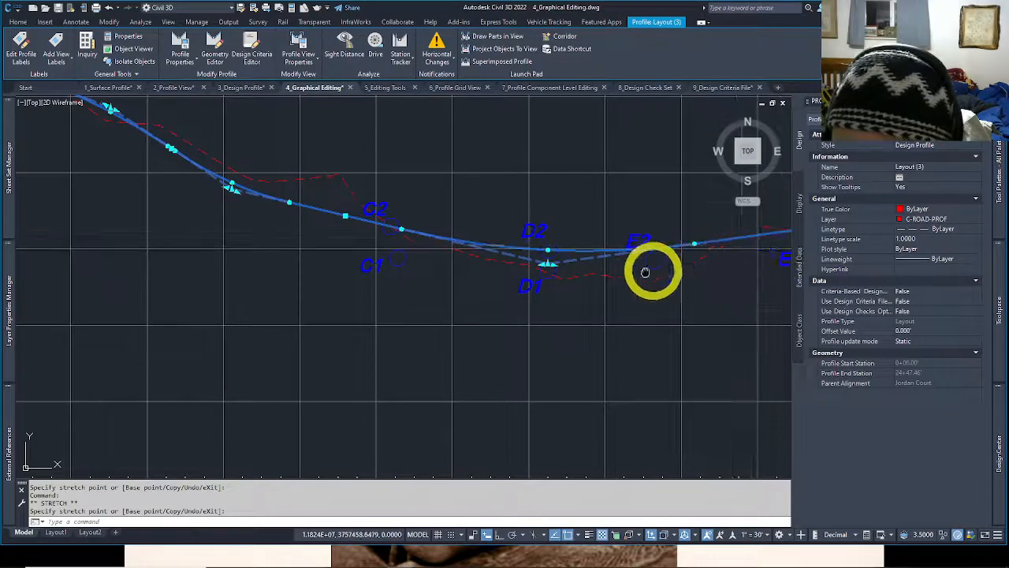
middle_click_drag(756, 254, 665, 281)
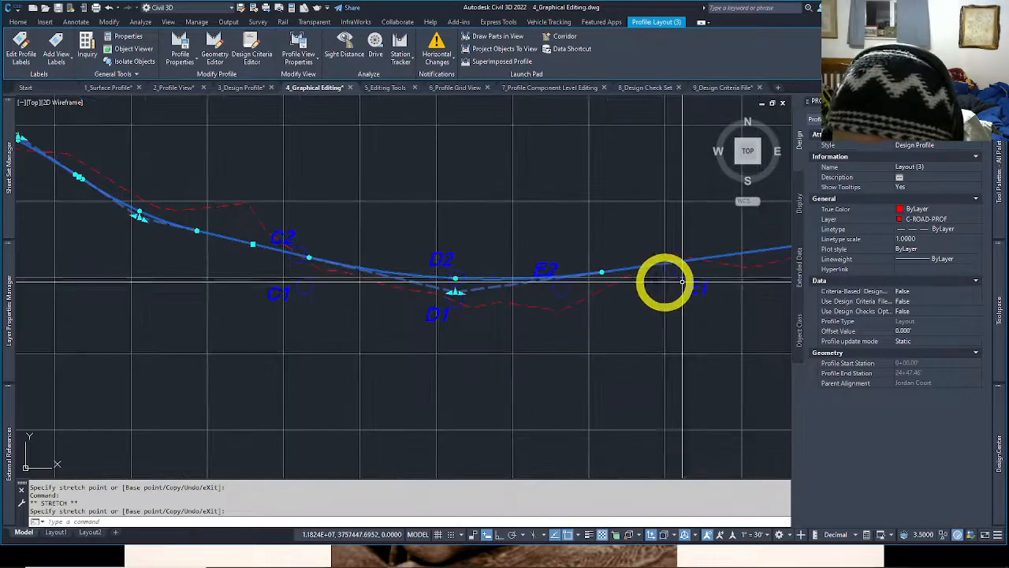
left_click(560, 286)
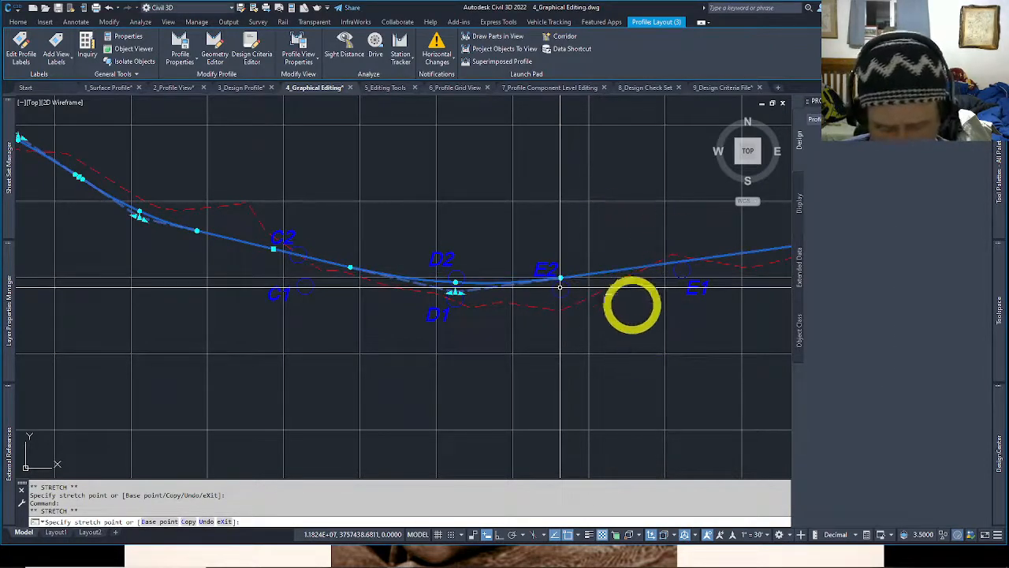
middle_click_drag(630, 305, 453, 346)
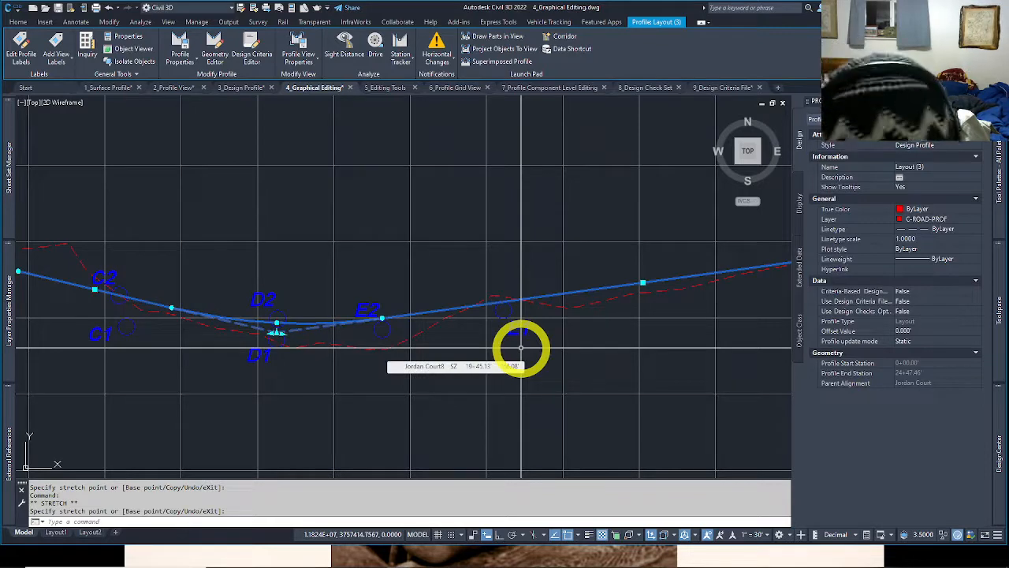
middle_click_drag(368, 297, 400, 294)
scroll(441, 332, "down", 6)
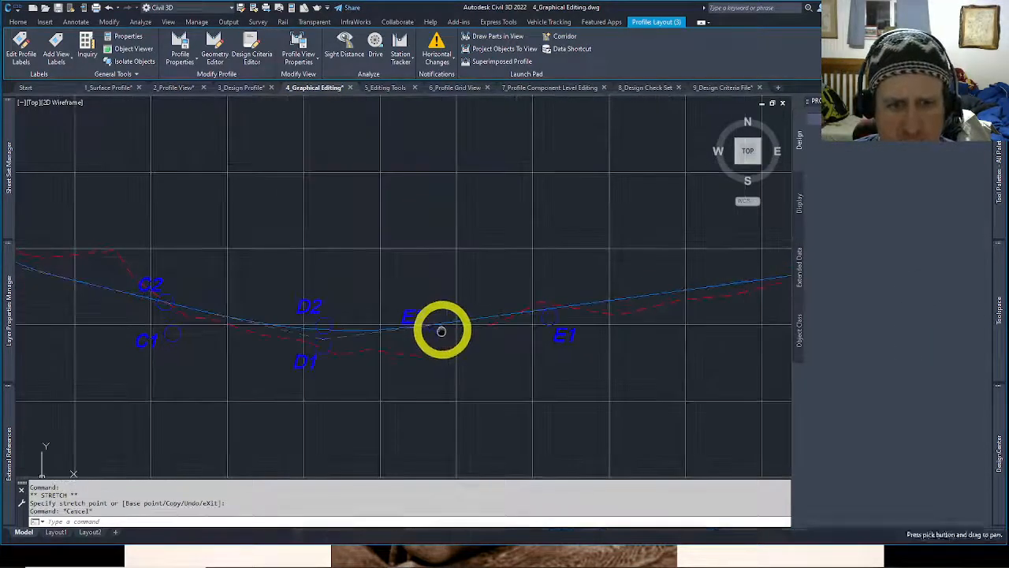
key("Escape")
scroll(576, 331, "down", 2)
mouse_move(534, 332)
middle_mouse_down()
mouse_move(576, 331)
mouse_move(532, 338)
middle_mouse_up()
scroll(576, 331, "up", 4)
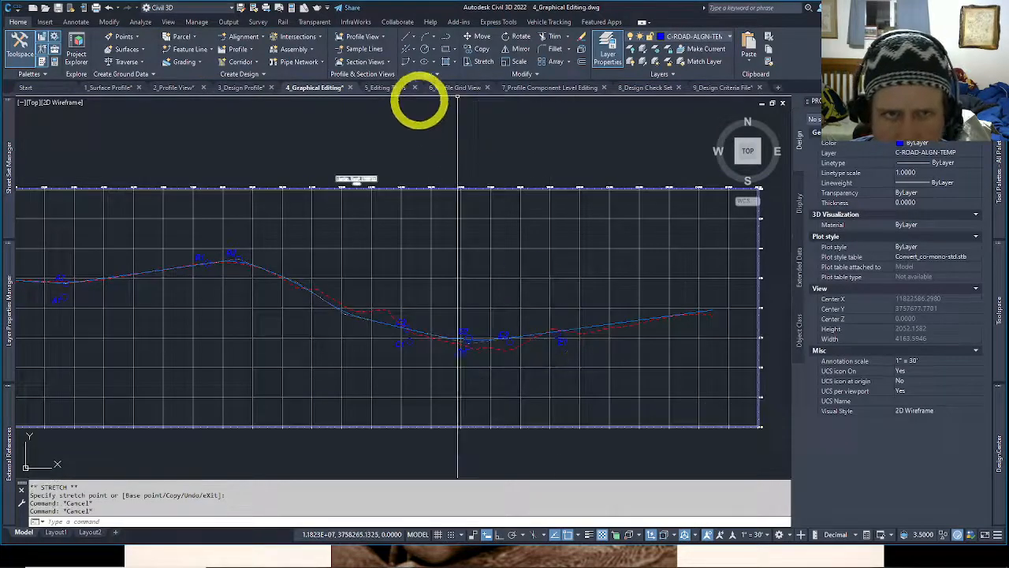
Switch to the 5_Editing Tools drawing and close the open profile properties of the Jordan Court design profile.
left_click(396, 88)
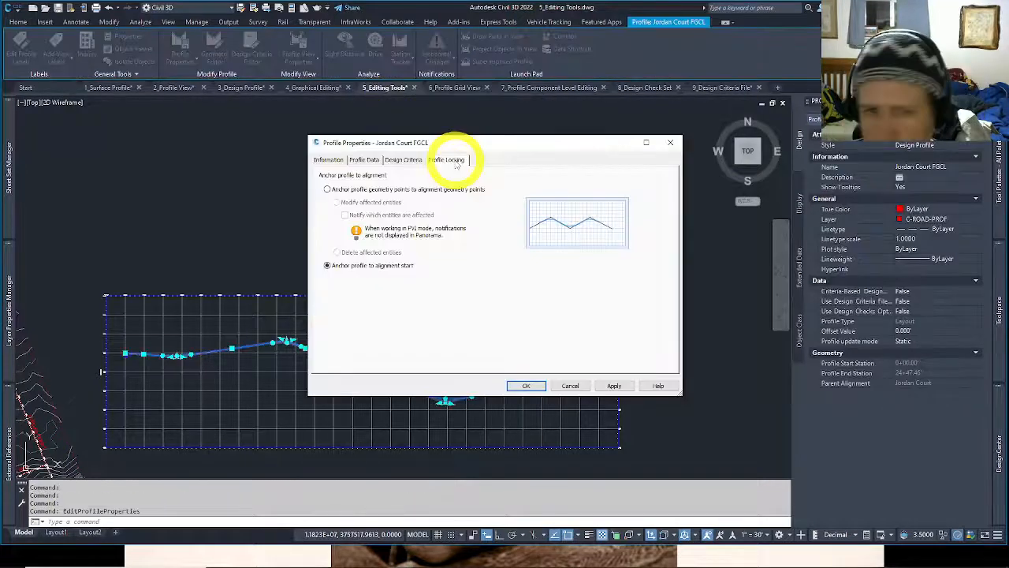
left_click(671, 144)
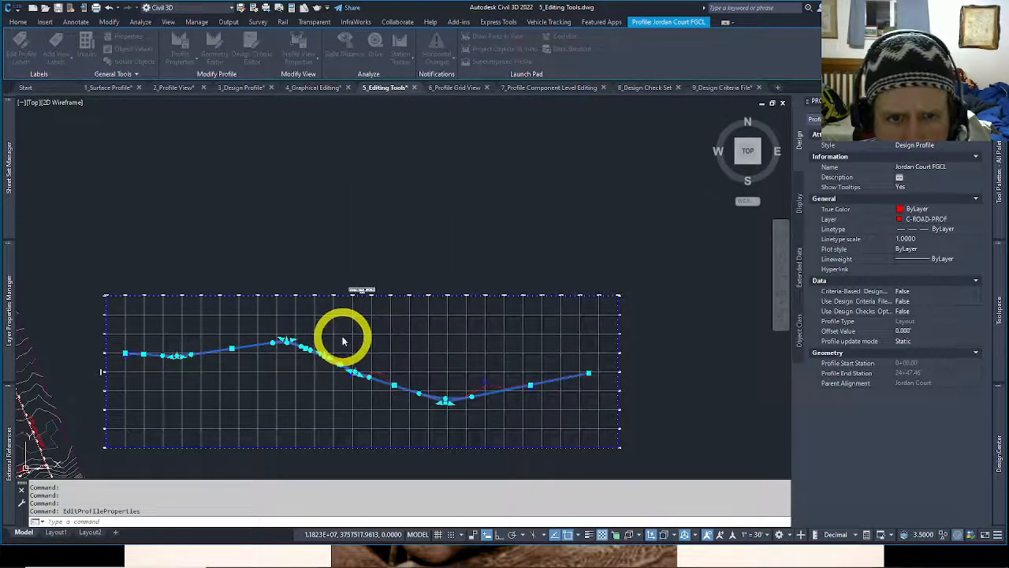
middle_click_drag(349, 333, 365, 323)
scroll(356, 346, "up", 5)
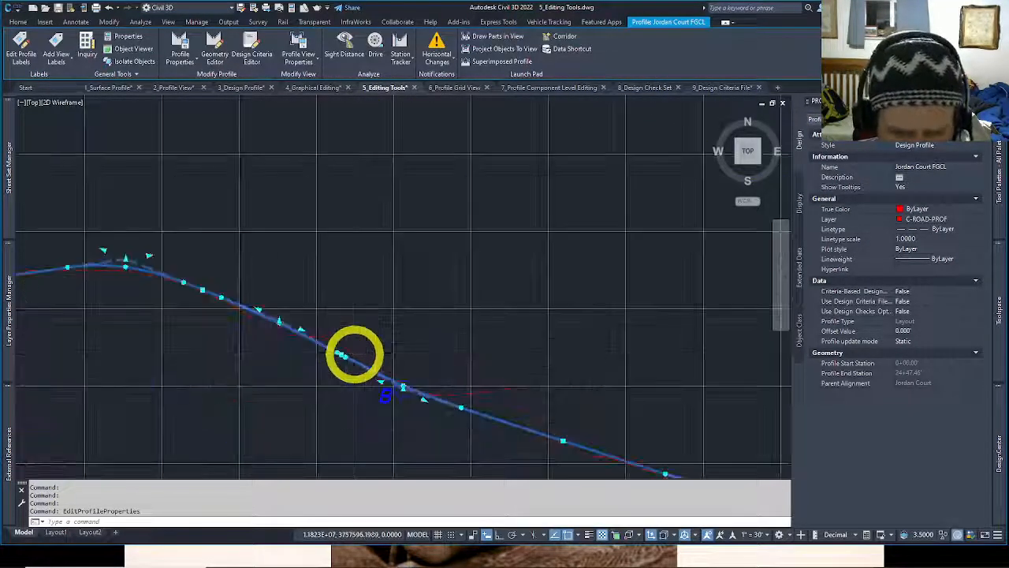
right_click(355, 335)
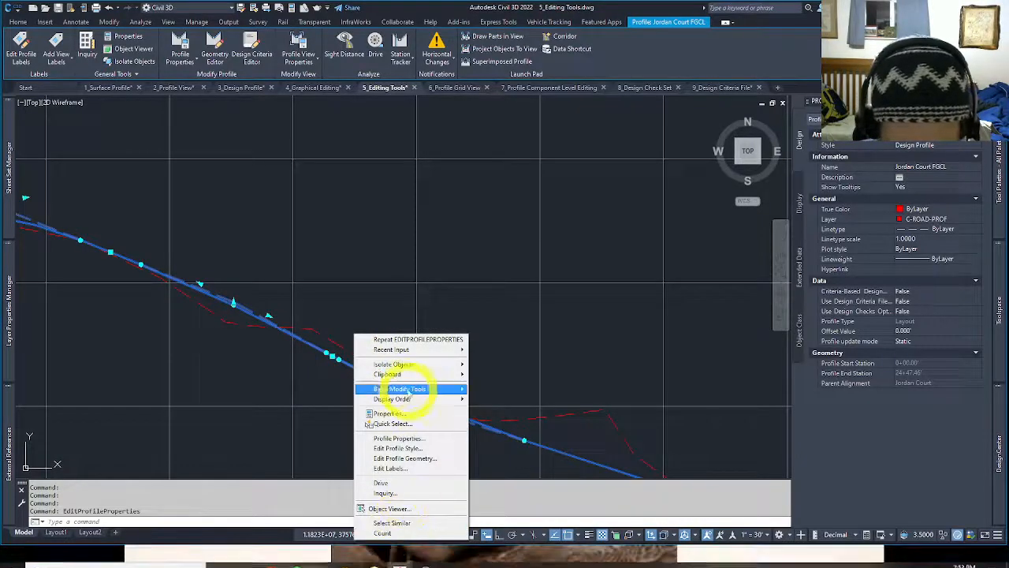
key("Escape")
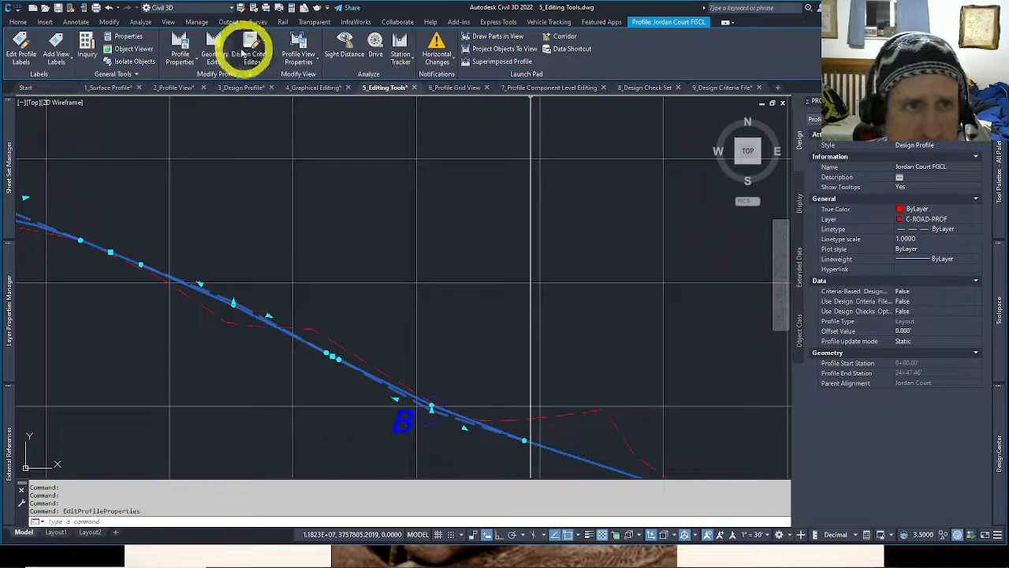
Examine the Profile Locking options of the design profile, including anchoring profile geometry points to alignment geometry points, without applying them, and deselect the profile.
left_click(180, 41)
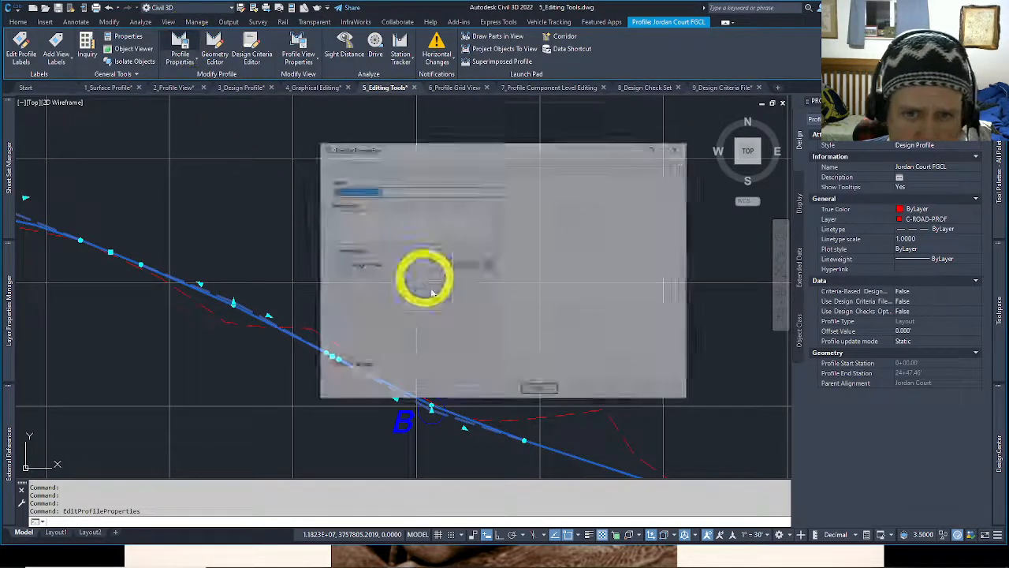
left_click(446, 160)
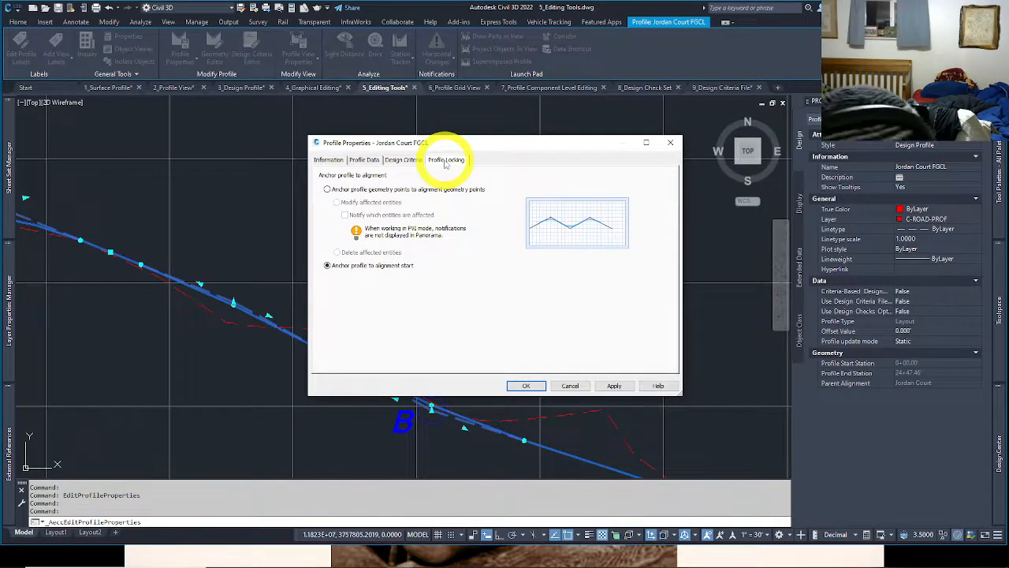
left_click(327, 190)
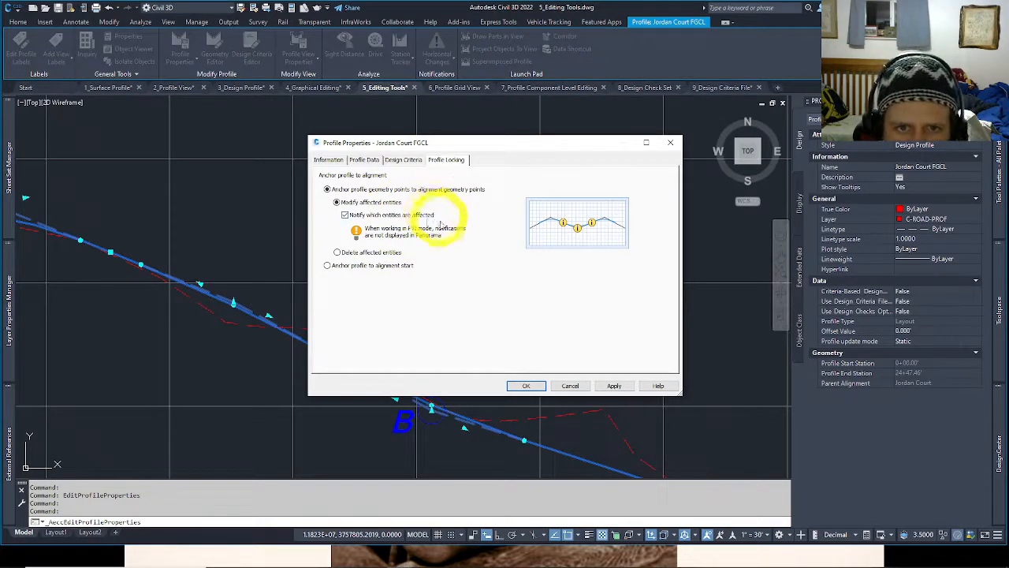
left_click(670, 142)
scroll(429, 337, "down", 2)
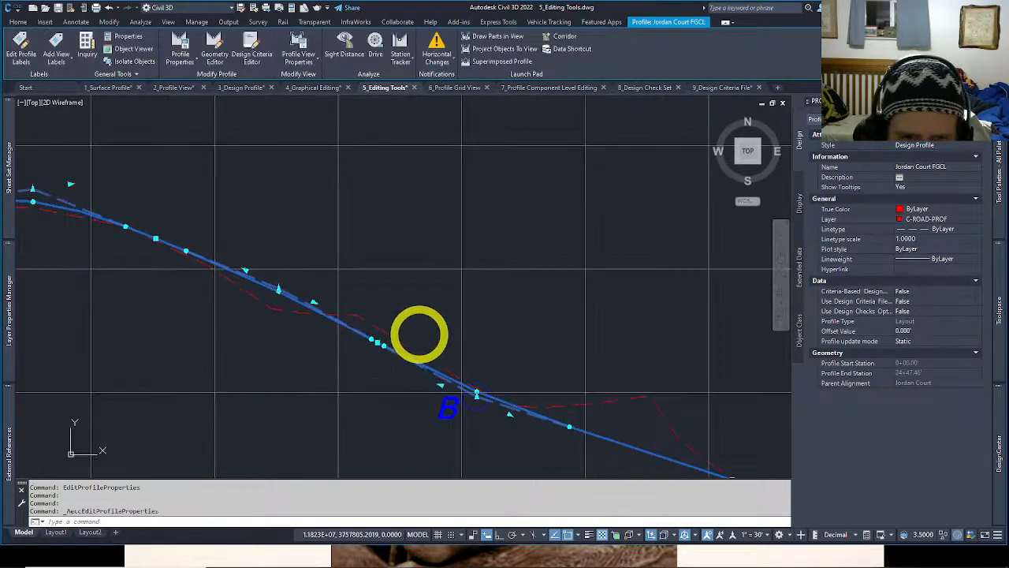
key("Escape")
Select the Jordan Court design profile again and check the station at the middle of its crest curve.
scroll(441, 327, "down", 3)
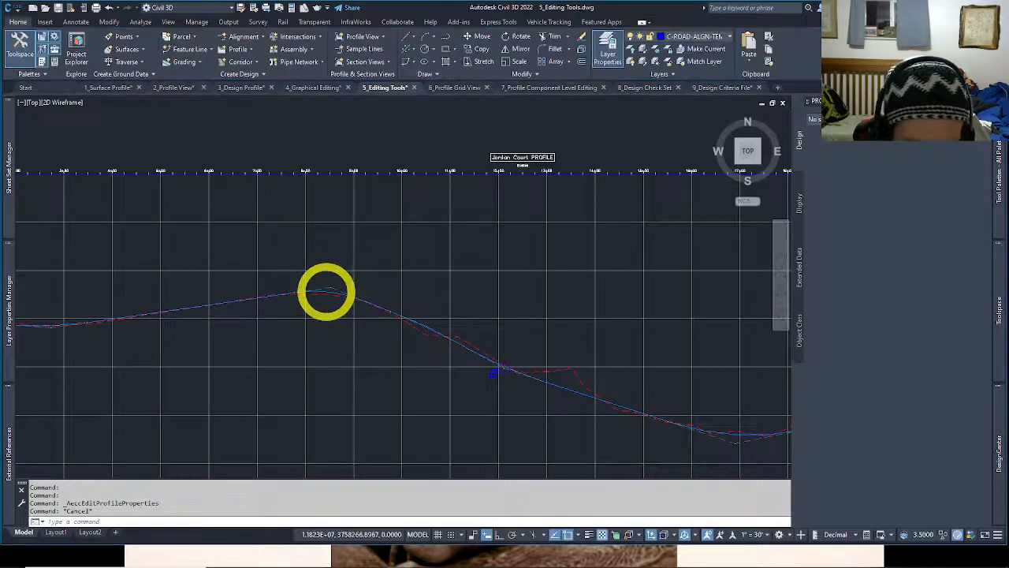
scroll(327, 291, "down", 2)
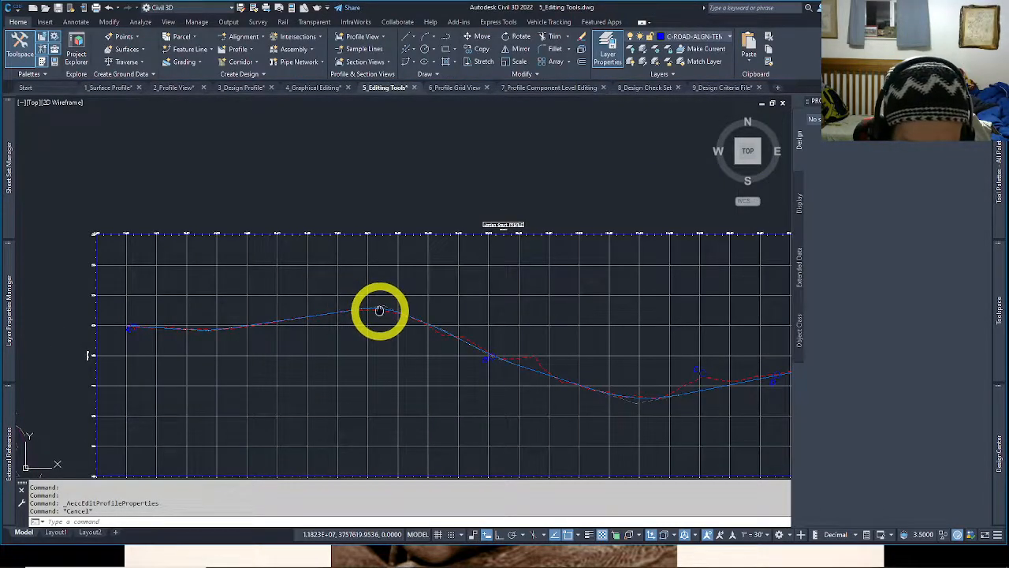
scroll(380, 310, "up", 2)
left_click(322, 290)
key("Escape")
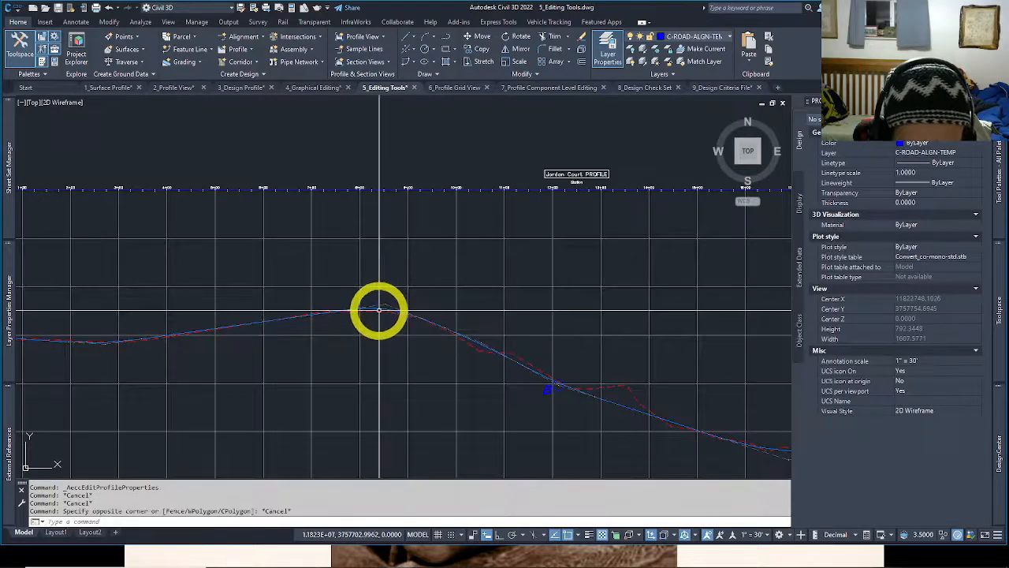
left_click(379, 311)
key("Escape")
middle_click_drag(379, 308, 378, 319)
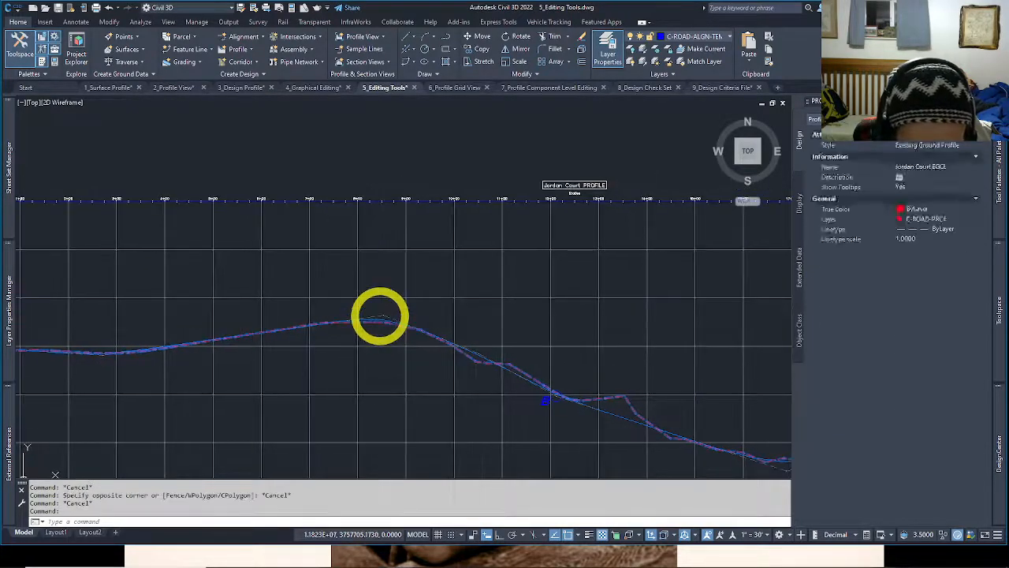
key("Escape")
left_click(382, 320)
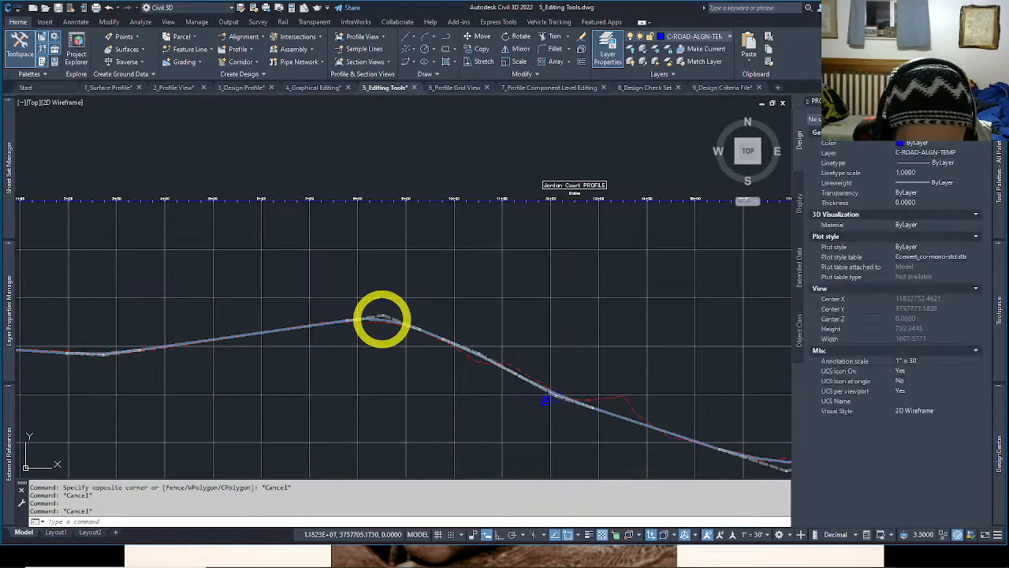
scroll(383, 321, "up", 3)
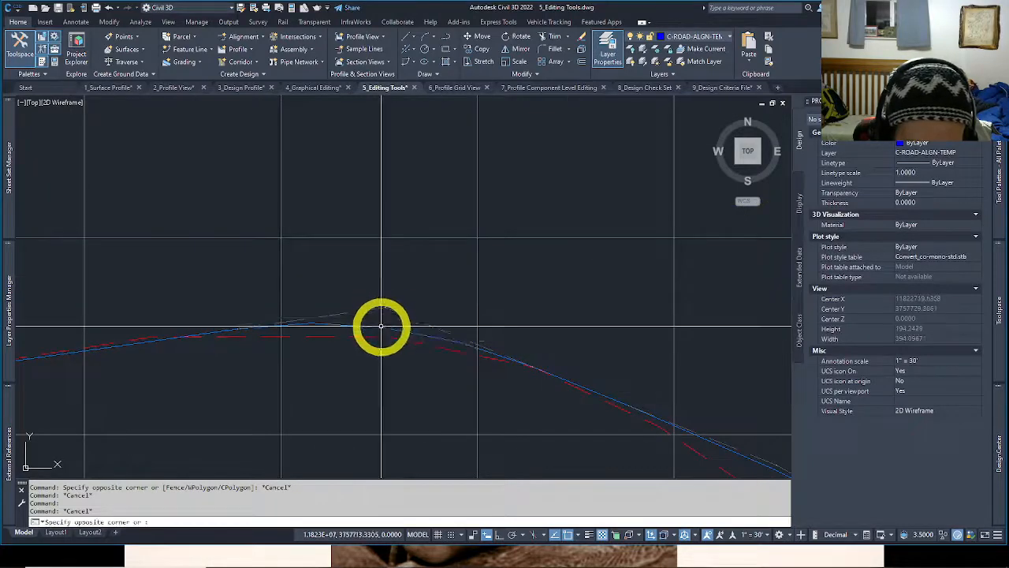
left_click(386, 326)
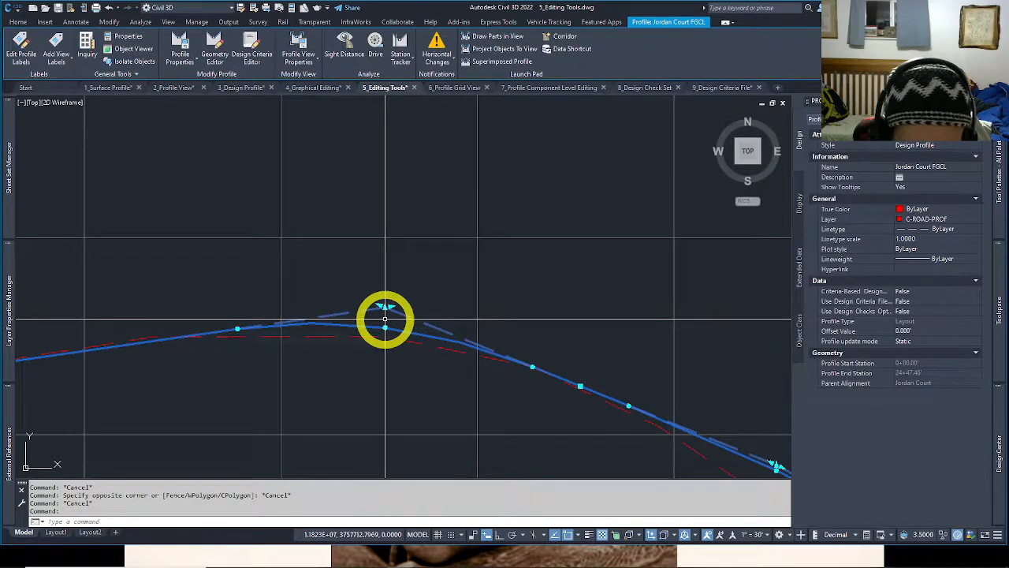
mouse_move(384, 318)
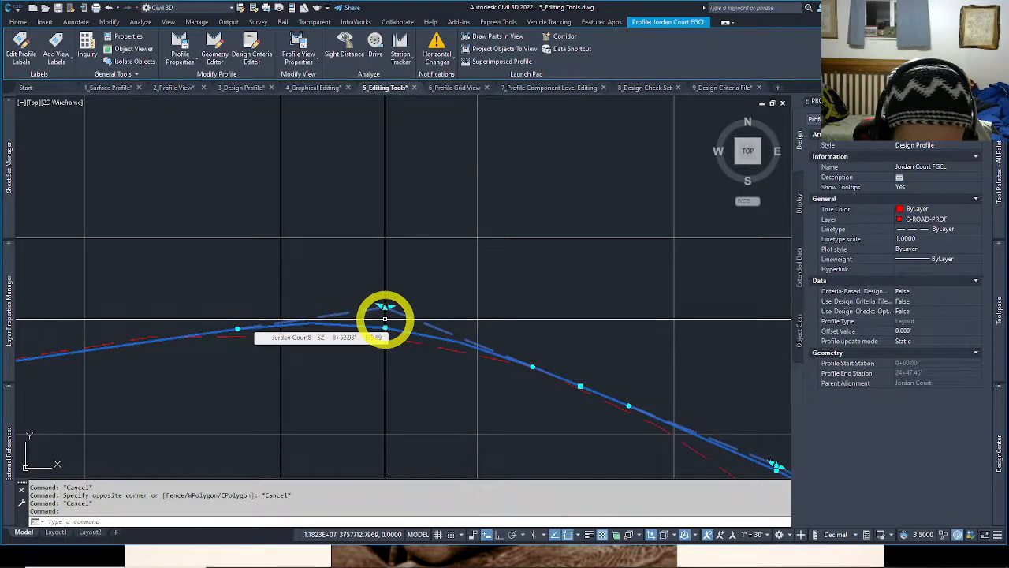
Locate the matching stretch of the Jordan Court alignment in plan, around station 8+50.
scroll(385, 318, "down", 10)
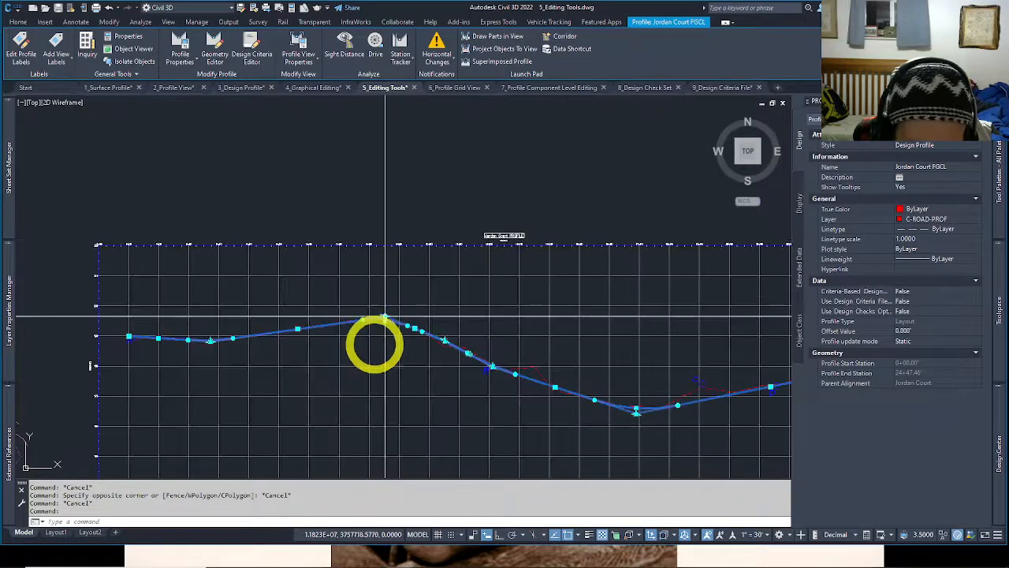
scroll(457, 312, "up", 10)
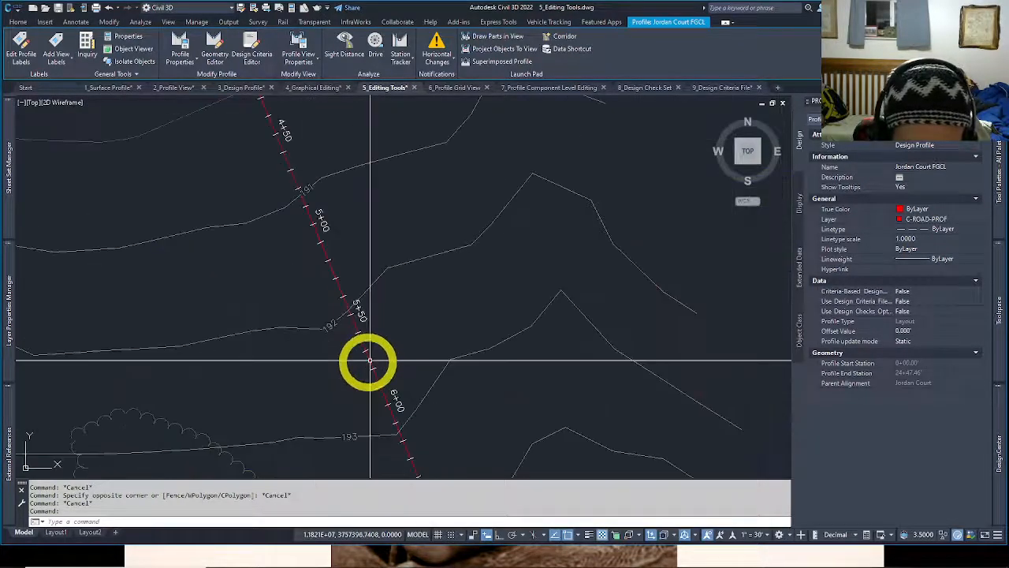
middle_click_drag(413, 394, 375, 148)
middle_click_drag(449, 408, 445, 340)
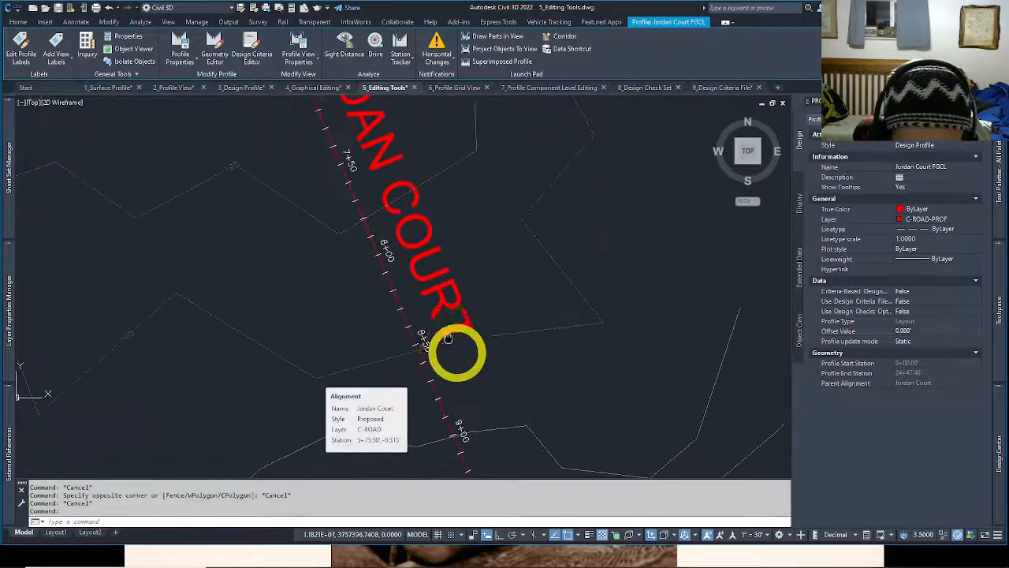
left_click(418, 356)
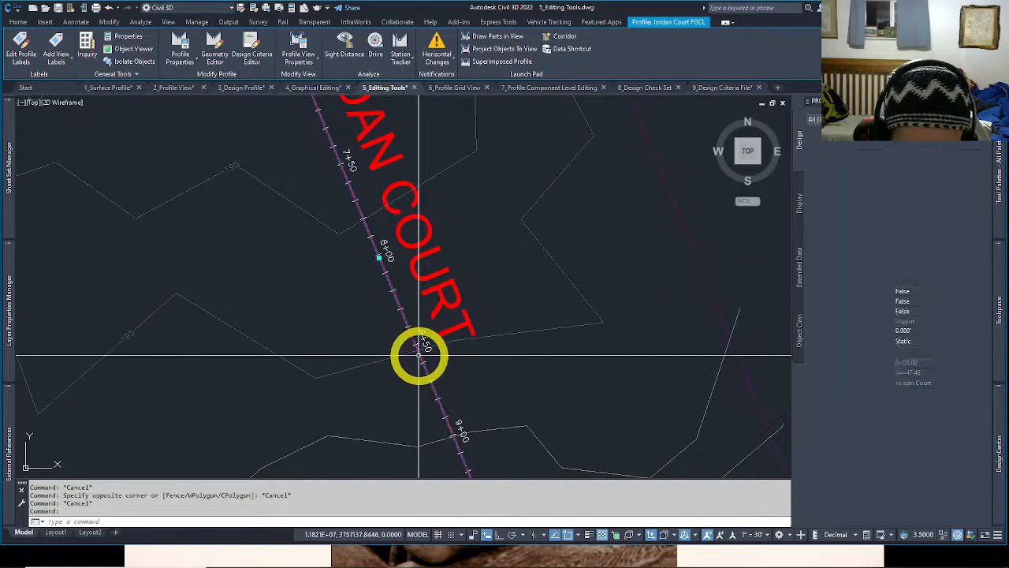
left_click(411, 357)
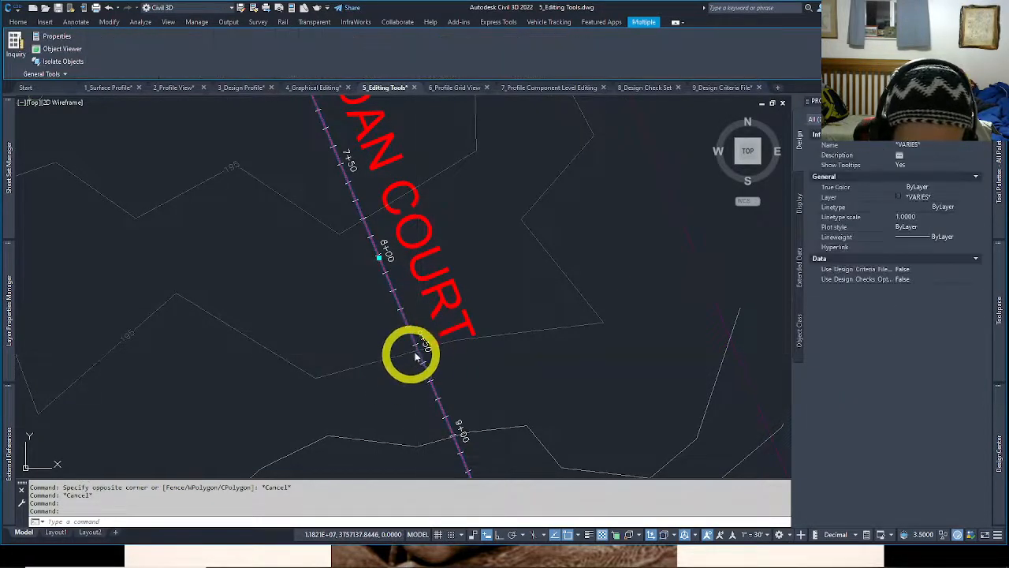
middle_click_drag(428, 348, 432, 345)
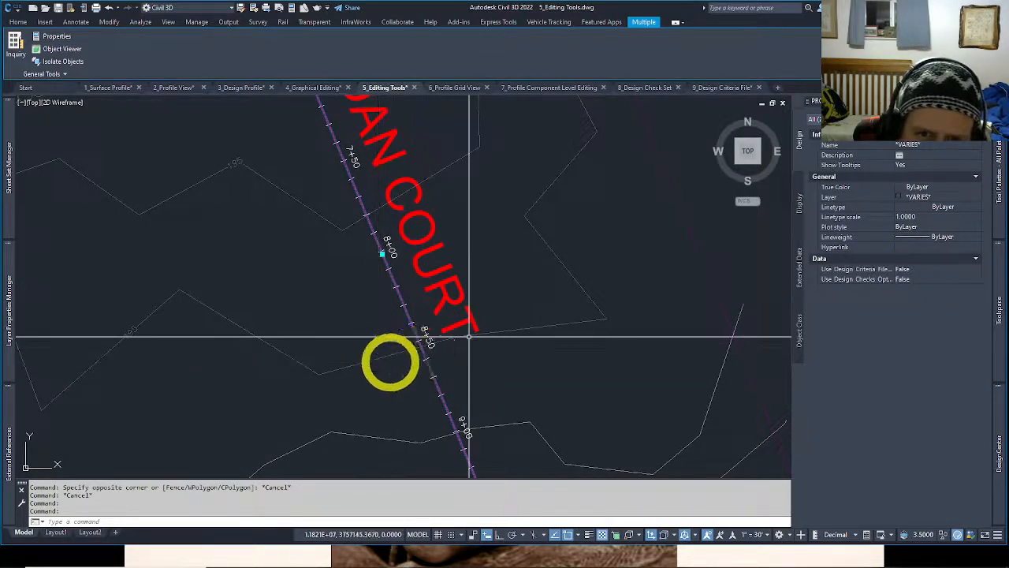
scroll(435, 344, "down", 6)
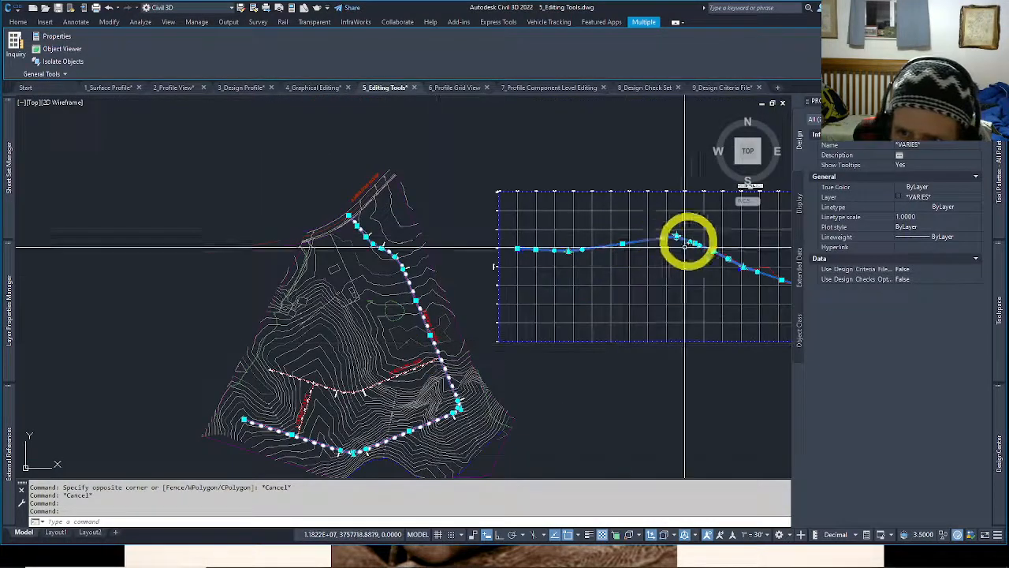
key("Escape")
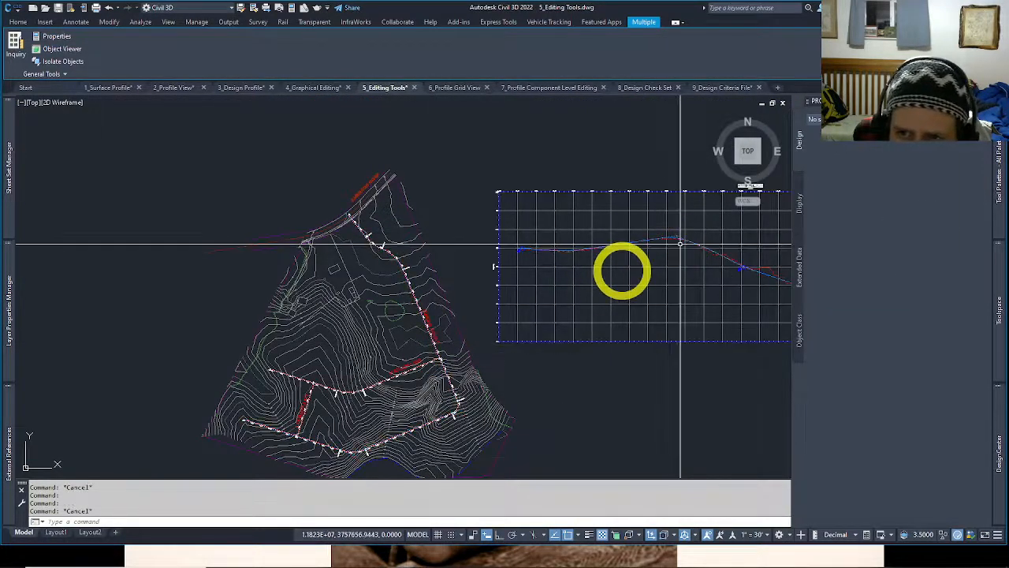
scroll(697, 220, "up", 2)
middle_click_drag(697, 221, 613, 284)
scroll(599, 300, "up", 3)
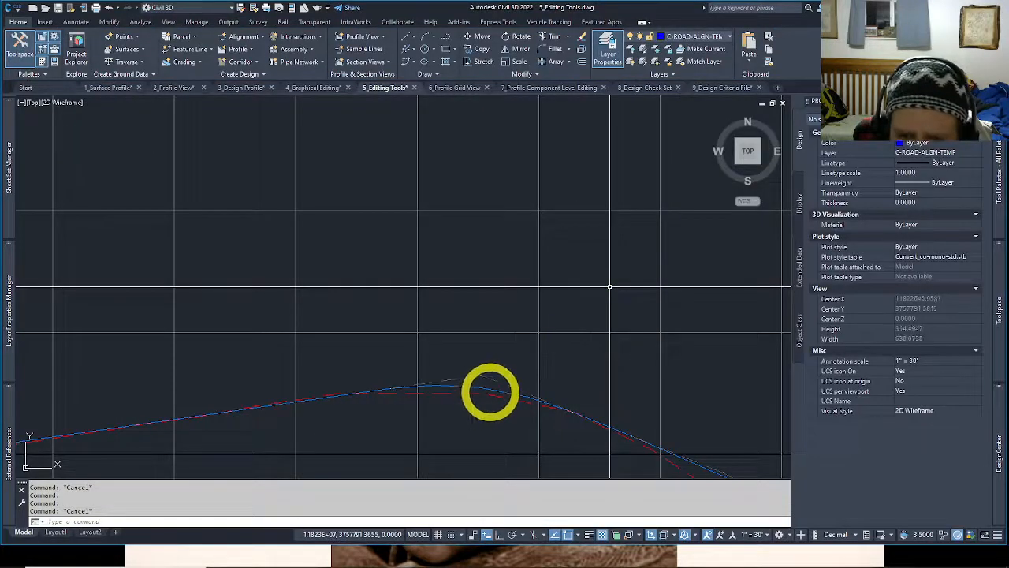
scroll(482, 388, "up", 2)
left_click(477, 386)
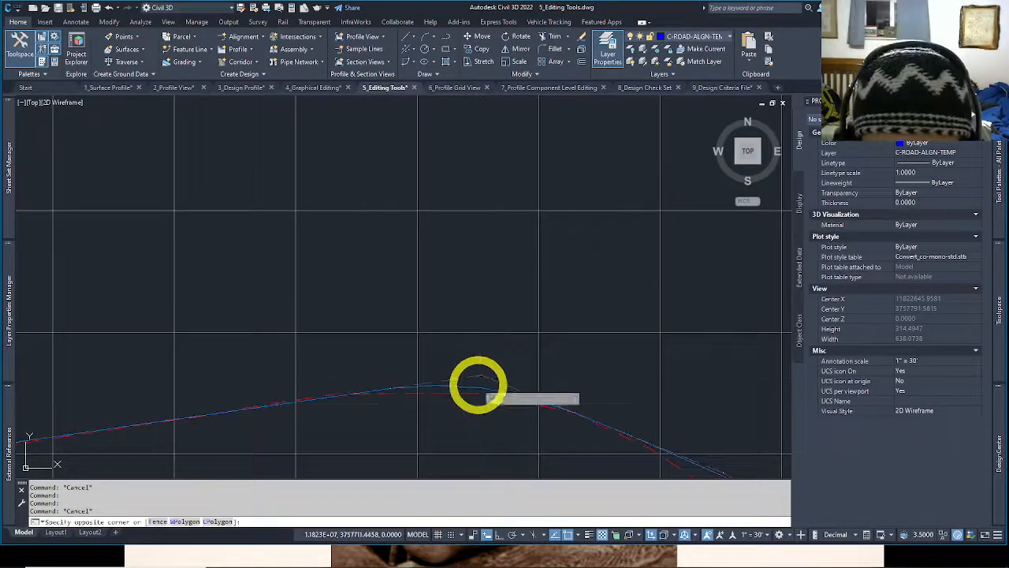
left_click(469, 386)
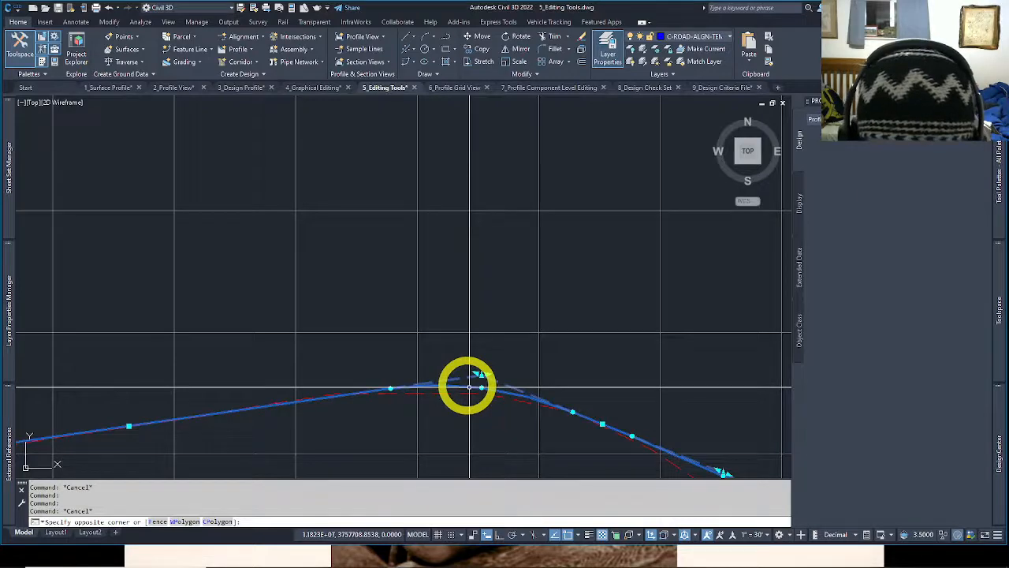
right_click(469, 387)
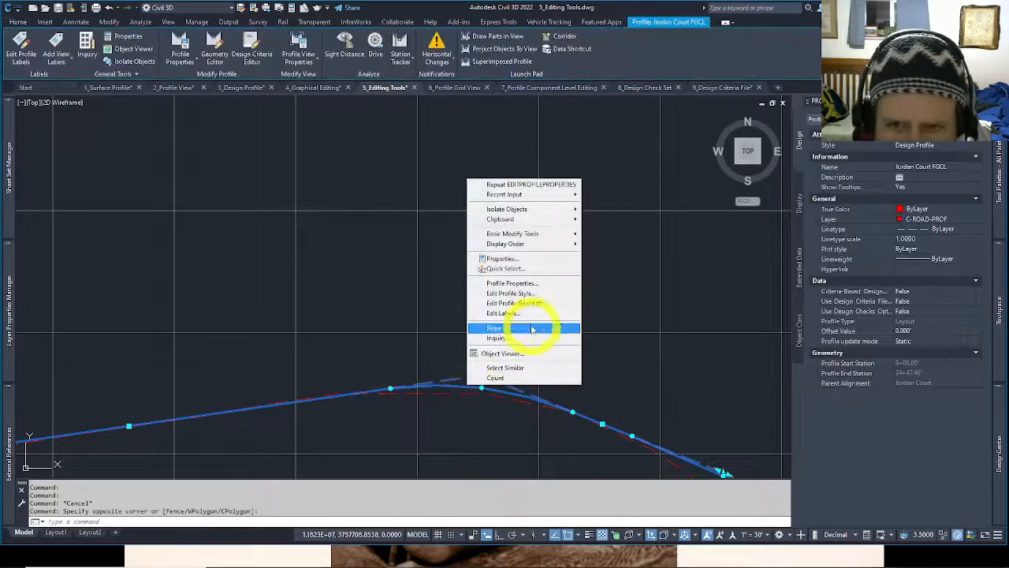
left_click(538, 285)
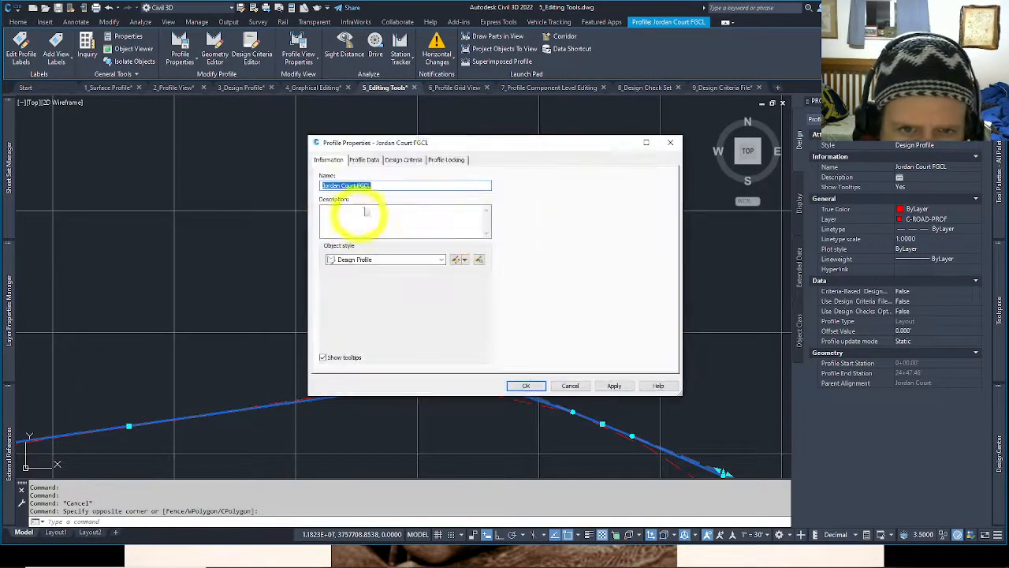
left_click(446, 160)
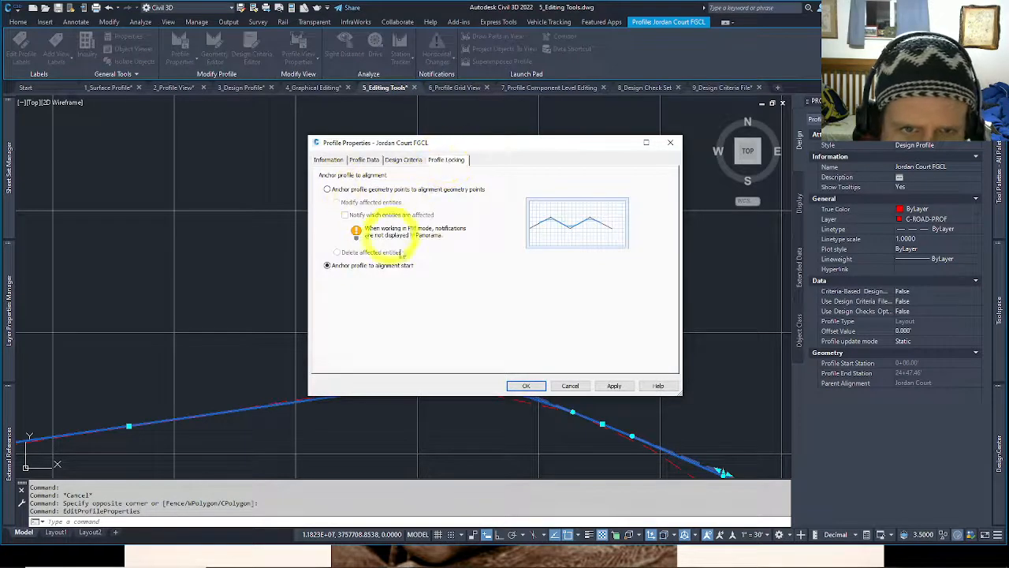
left_click(573, 385)
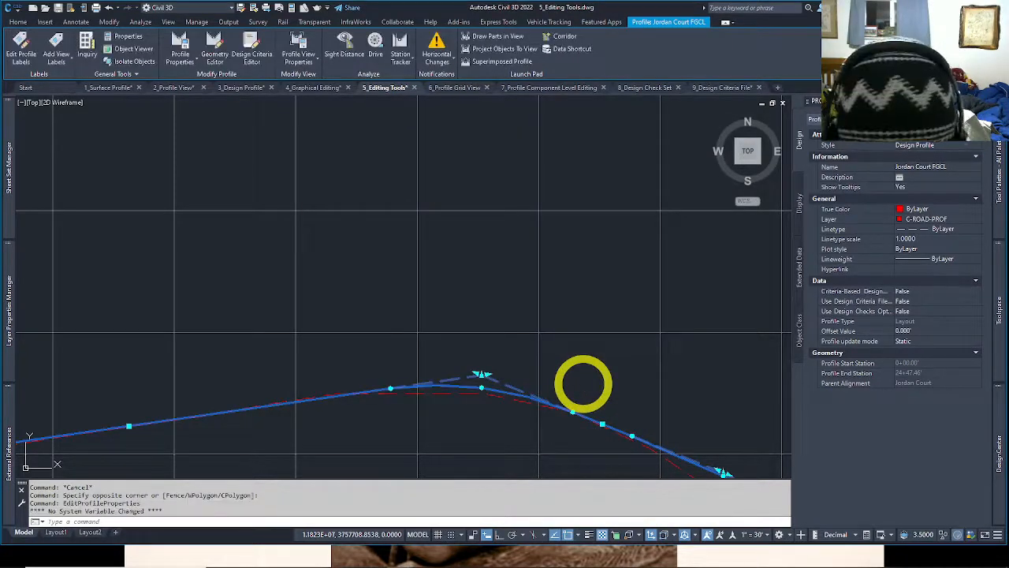
key("Escape")
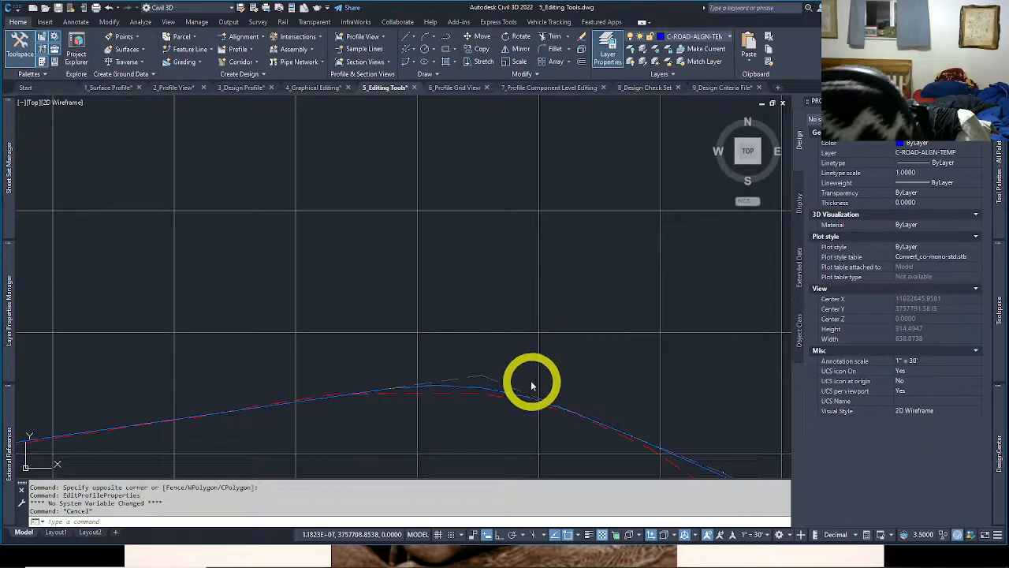
Open the Profile Layout Tools for the Jordan Court FGCL profile and place them clear of the ribbon.
left_click(507, 398)
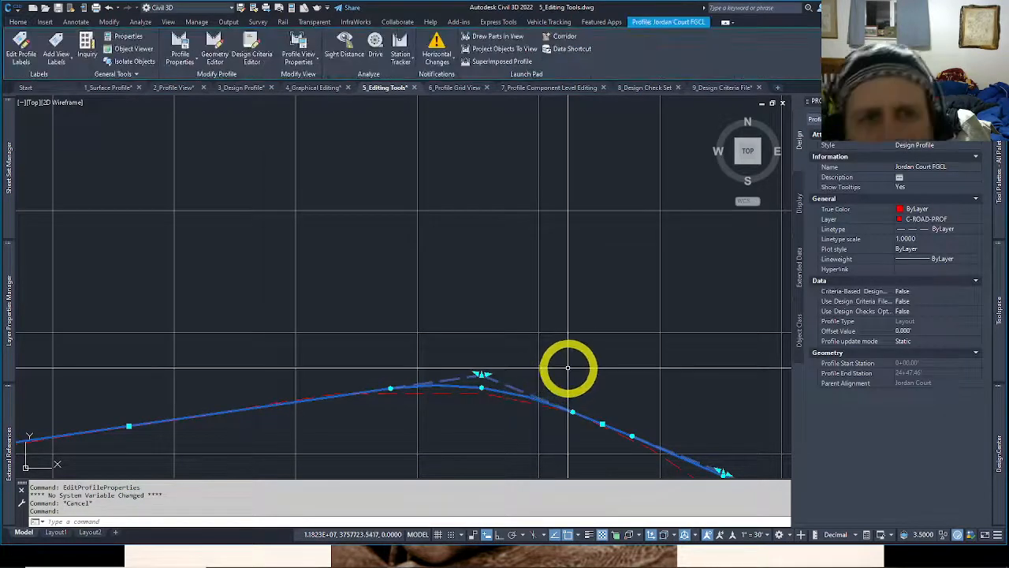
right_click(476, 295)
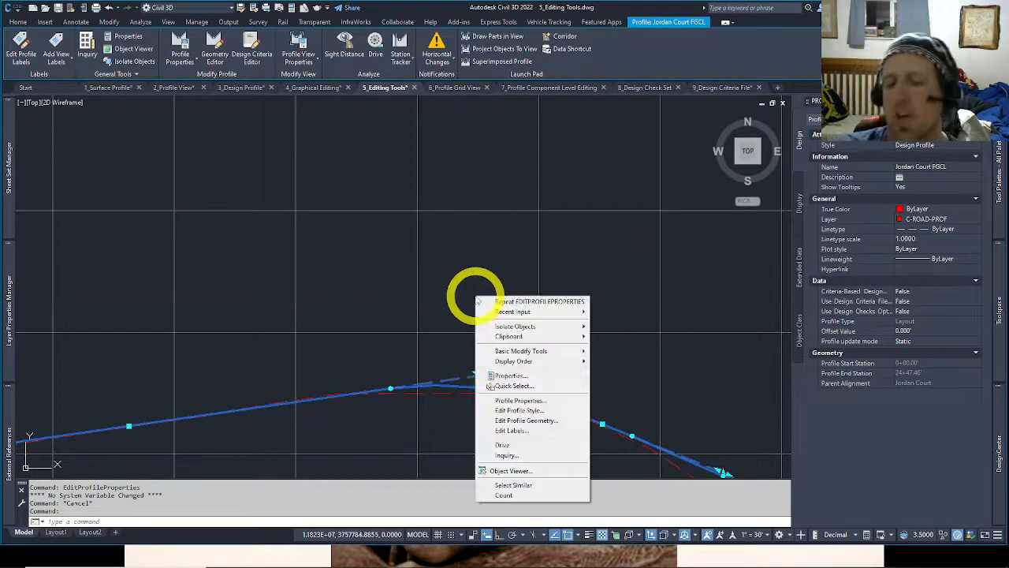
left_click(565, 421)
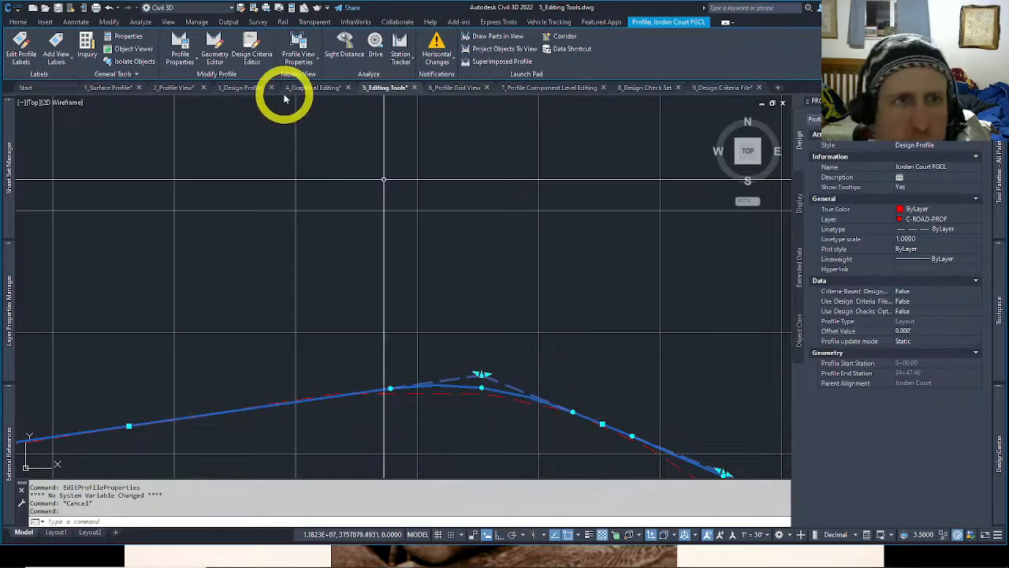
left_click(213, 49)
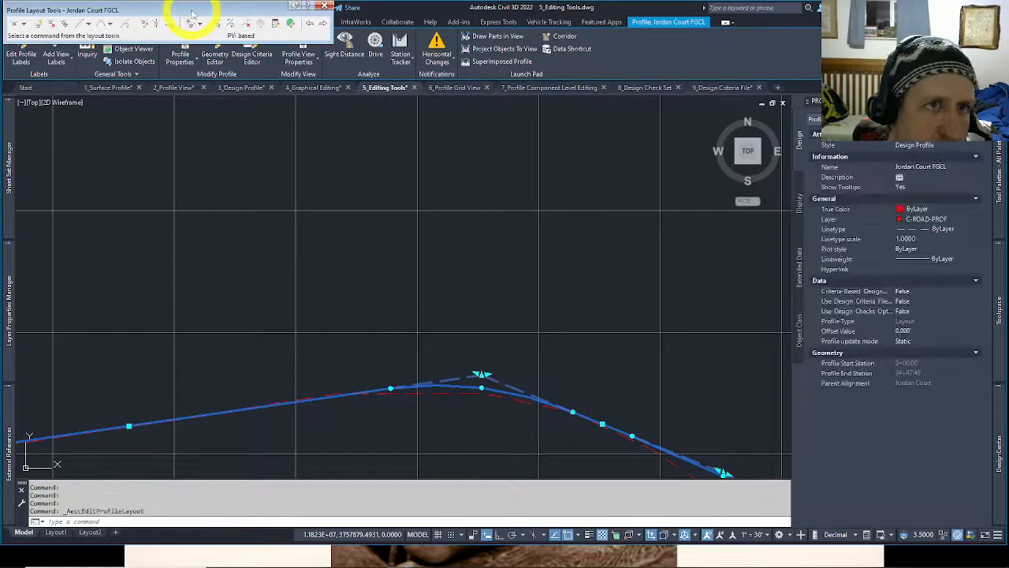
left_click_drag(191, 14, 293, 130)
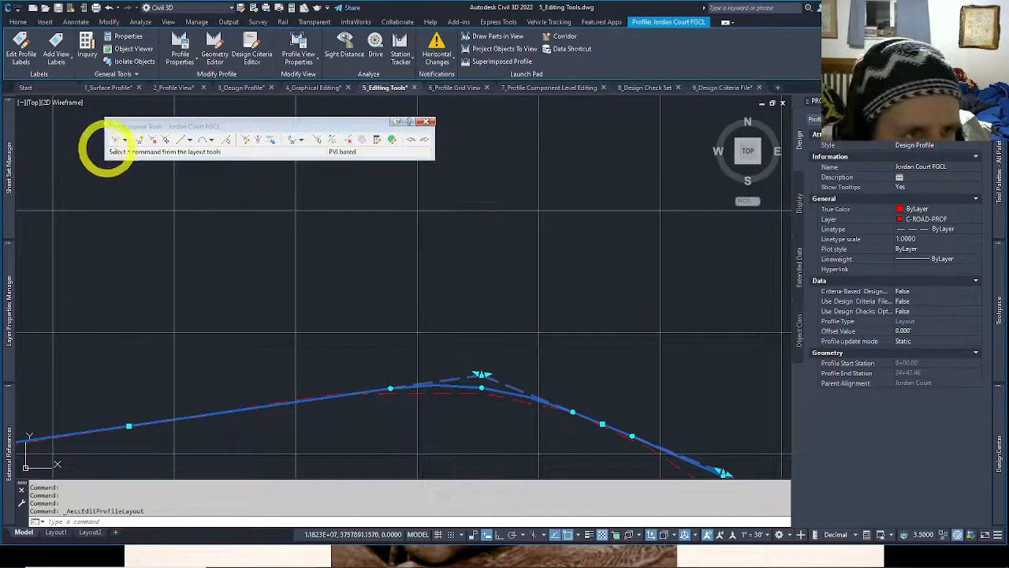
Insert a PVI at the center of circle A near the profile's start, at station 0+23.91, elevation 189.561 ft.
left_click(139, 140)
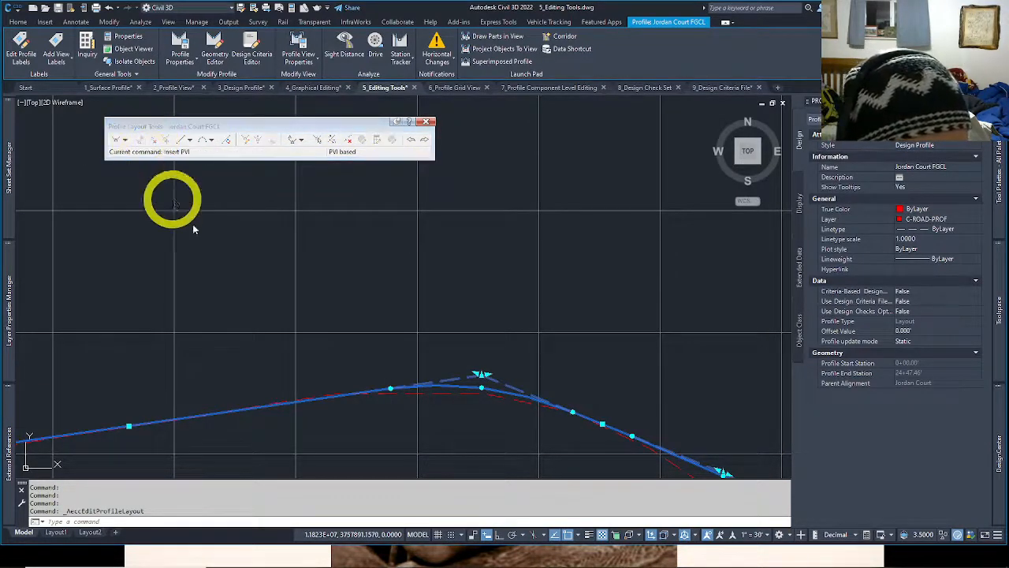
scroll(255, 281, "down", 2)
middle_click_drag(254, 282, 410, 238)
middle_click_drag(310, 289, 785, 227)
scroll(418, 343, "up", 6)
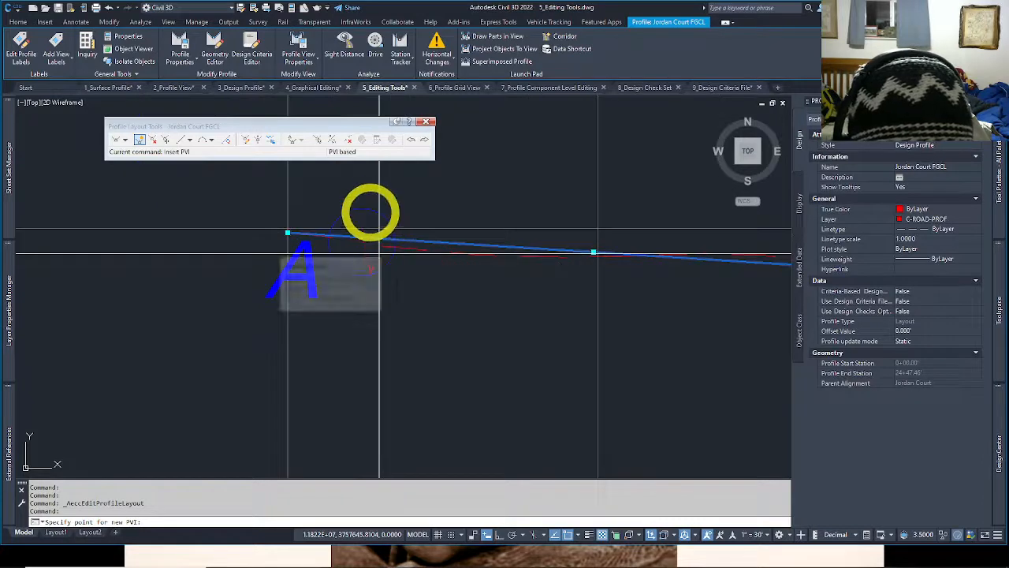
left_click(361, 241)
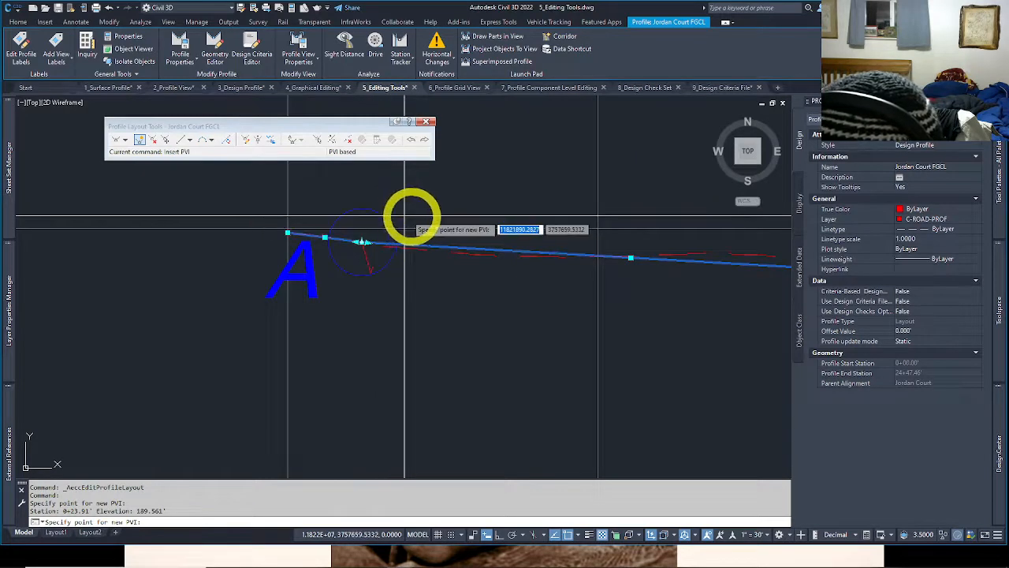
Delete the PVI at marker B on the downhill stretch of the profile, near station 12+00.
mouse_move(529, 221)
middle_mouse_down()
mouse_move(432, 282)
mouse_move(441, 297)
middle_mouse_up()
scroll(337, 324, "down", 2)
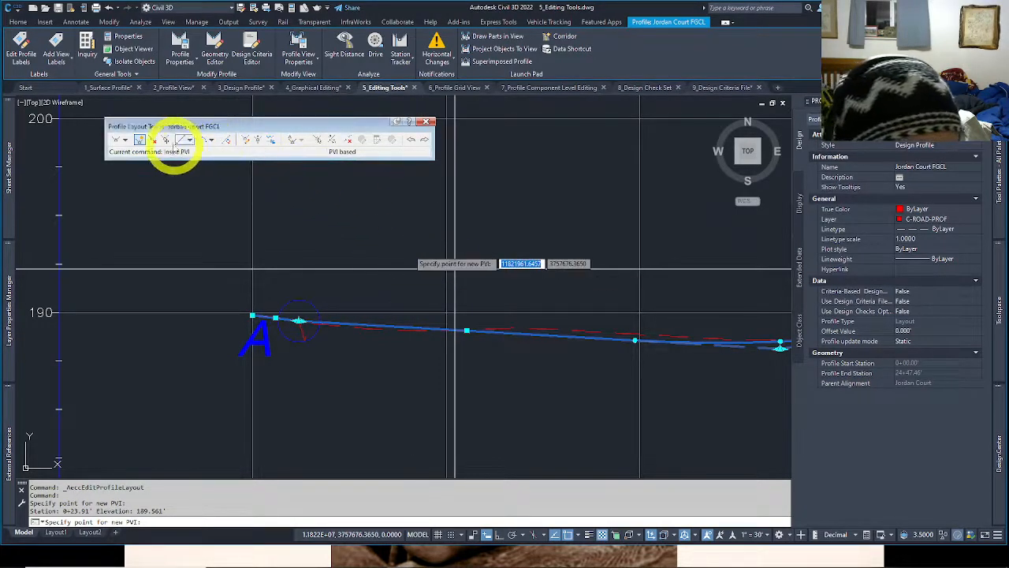
left_click(152, 139)
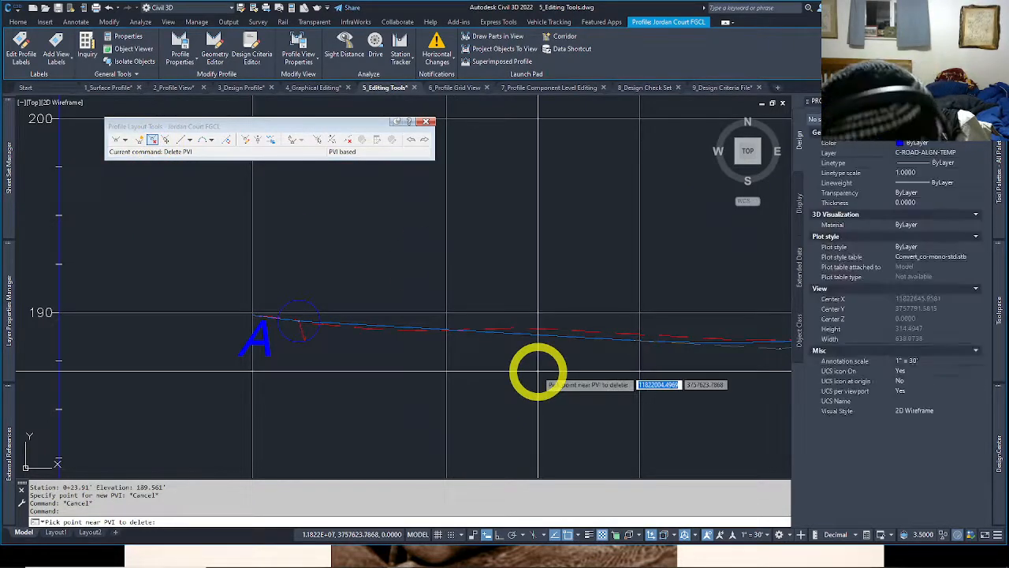
scroll(473, 315, "down", 2)
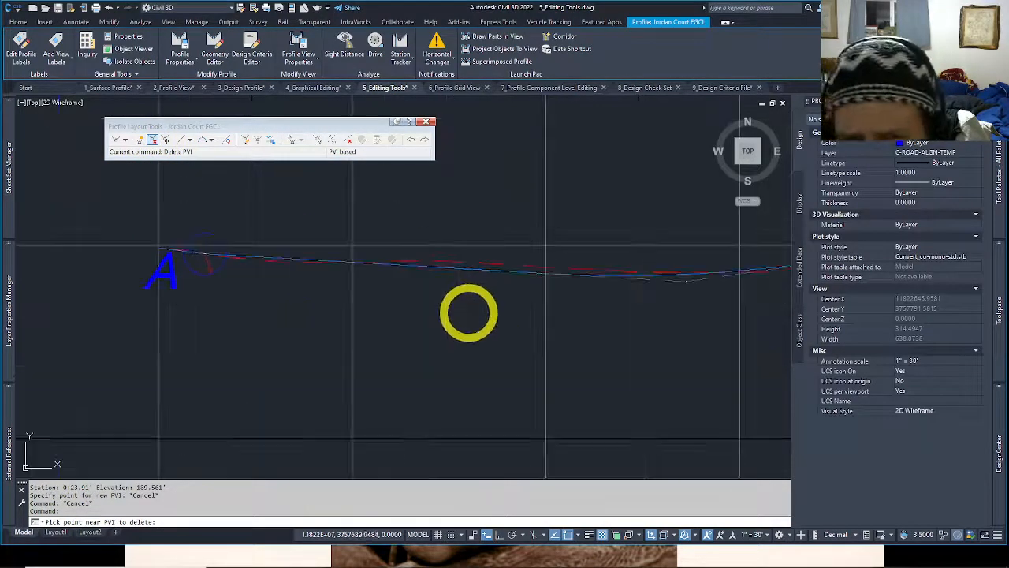
scroll(490, 318, "down", 4)
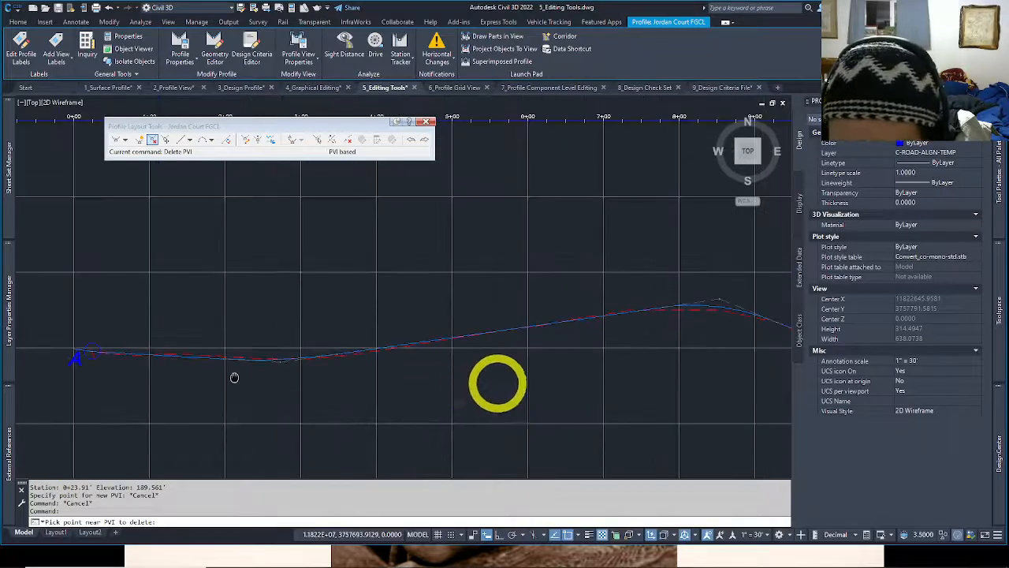
scroll(102, 367, "down", 1)
middle_click_drag(85, 373, 63, 360)
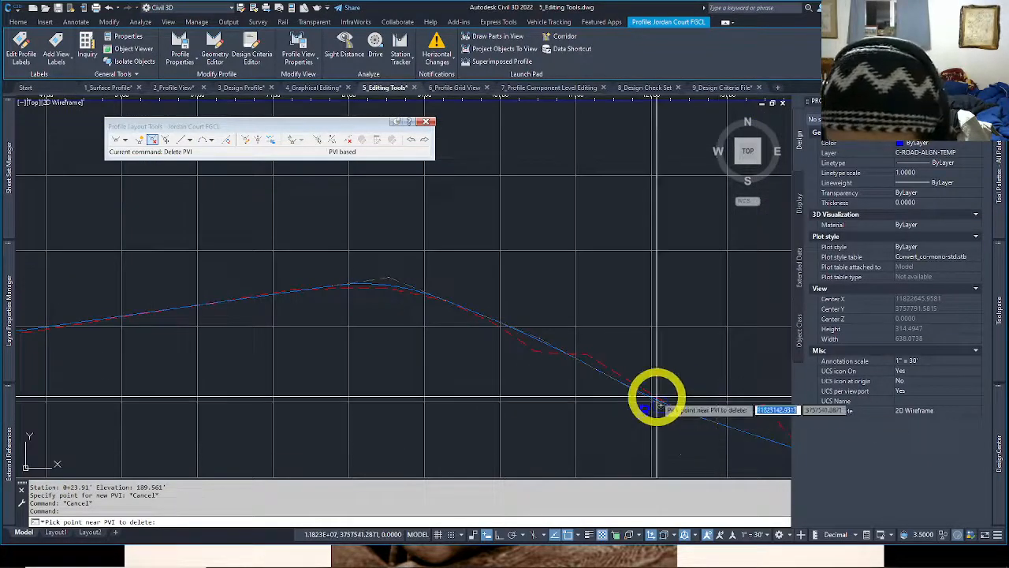
scroll(693, 428, "up", 2)
middle_click_drag(694, 428, 421, 341)
scroll(422, 341, "down", 2)
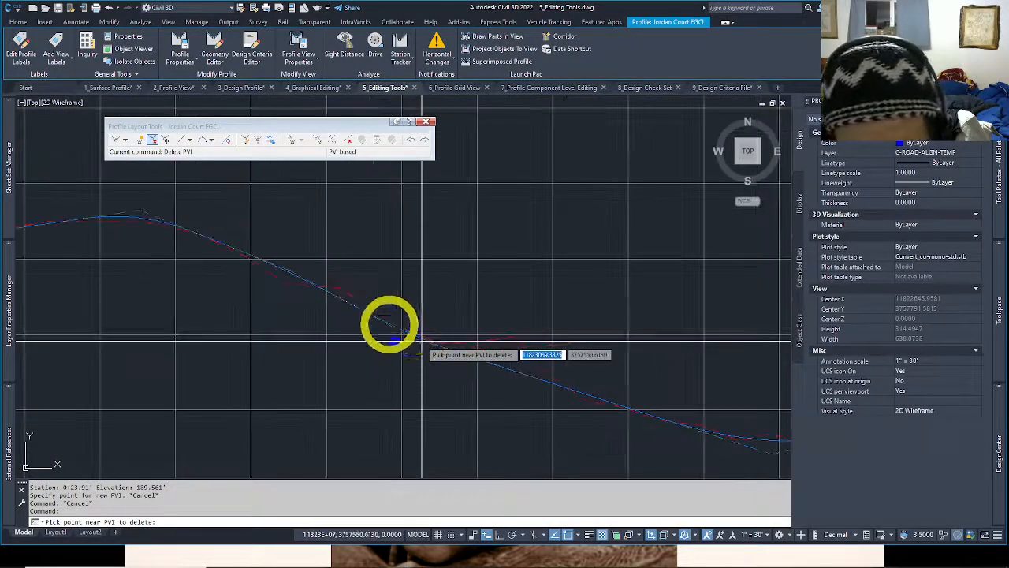
scroll(520, 367, "down", 2)
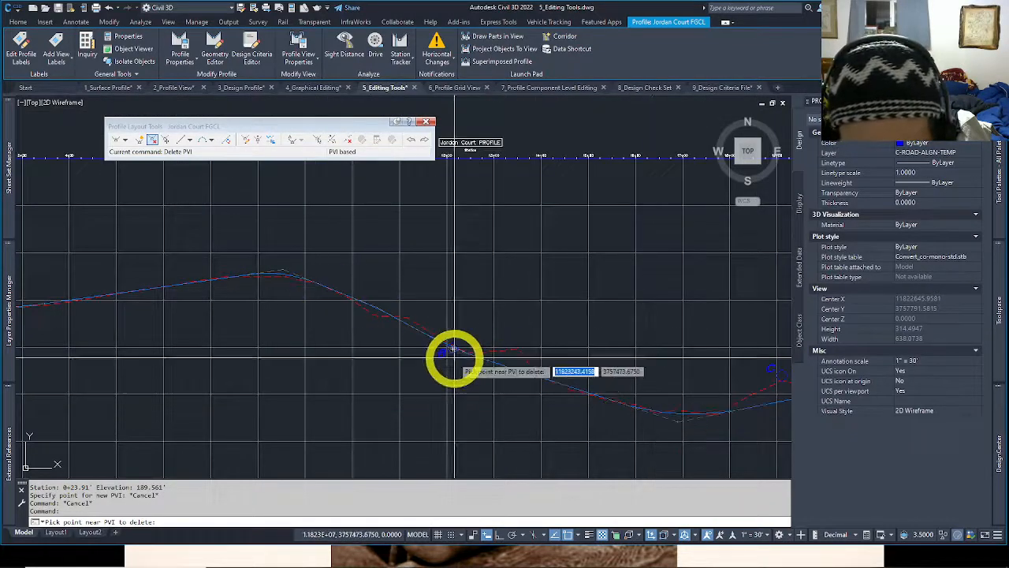
scroll(455, 356, "up", 4)
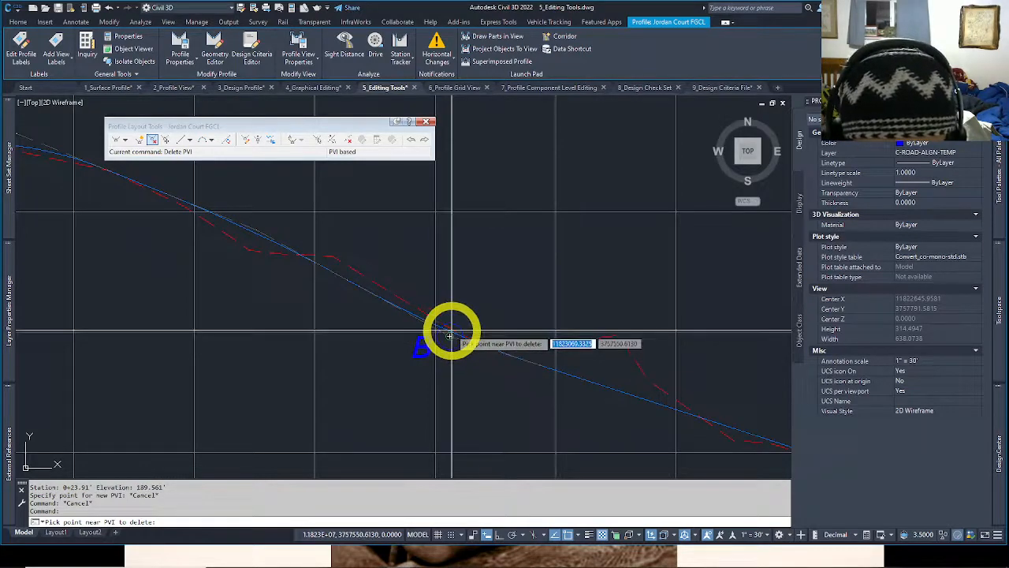
left_click(451, 329)
Insert two PVIs without vertical curves from a table: station 19+10 at elevation 174 ft and station 21+55 at elevation 173.5 ft.
scroll(497, 404, "down", 4)
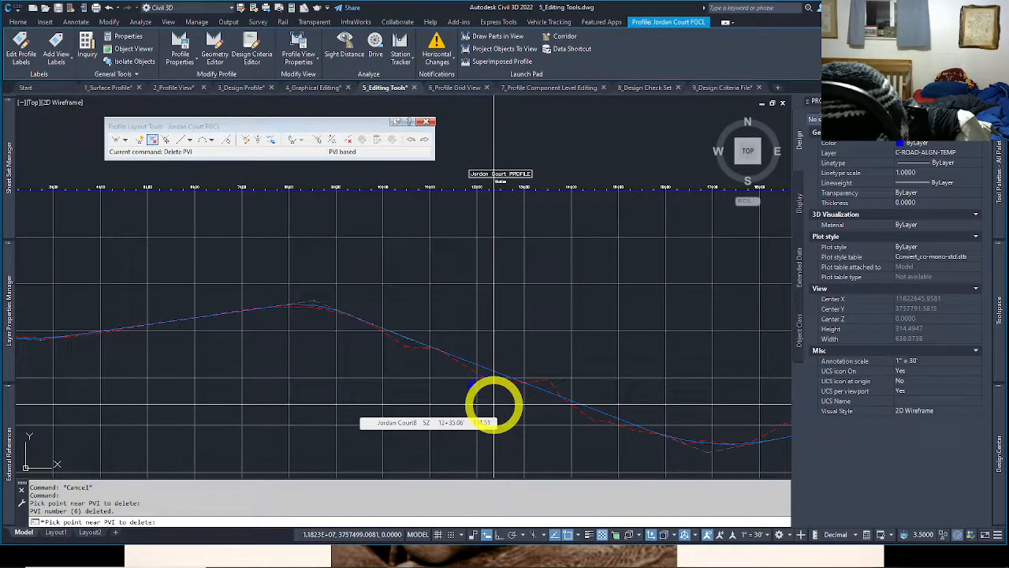
middle_click_drag(629, 421, 530, 377)
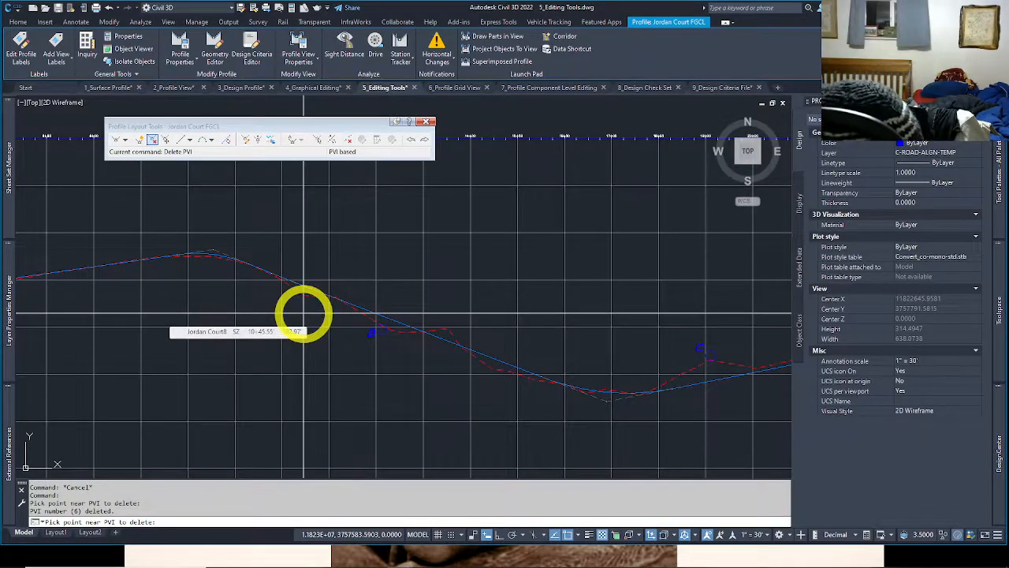
middle_click_drag(304, 314, 378, 329)
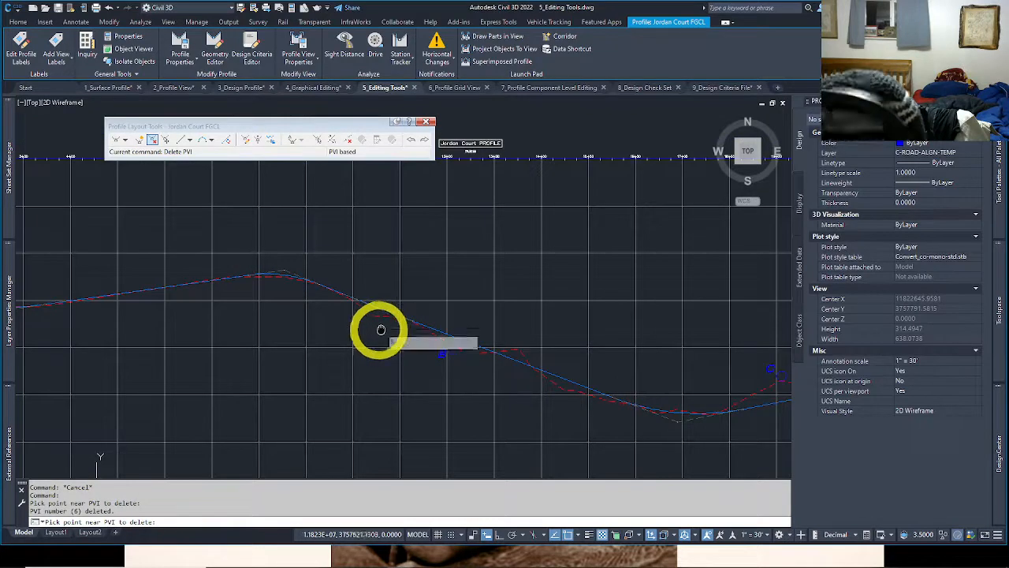
left_click(248, 140)
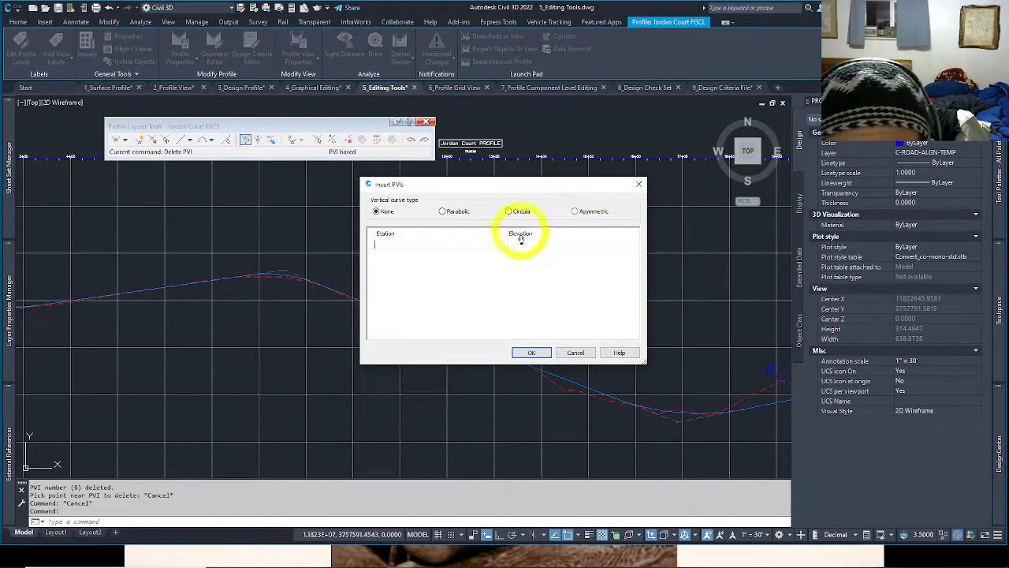
left_click(442, 244)
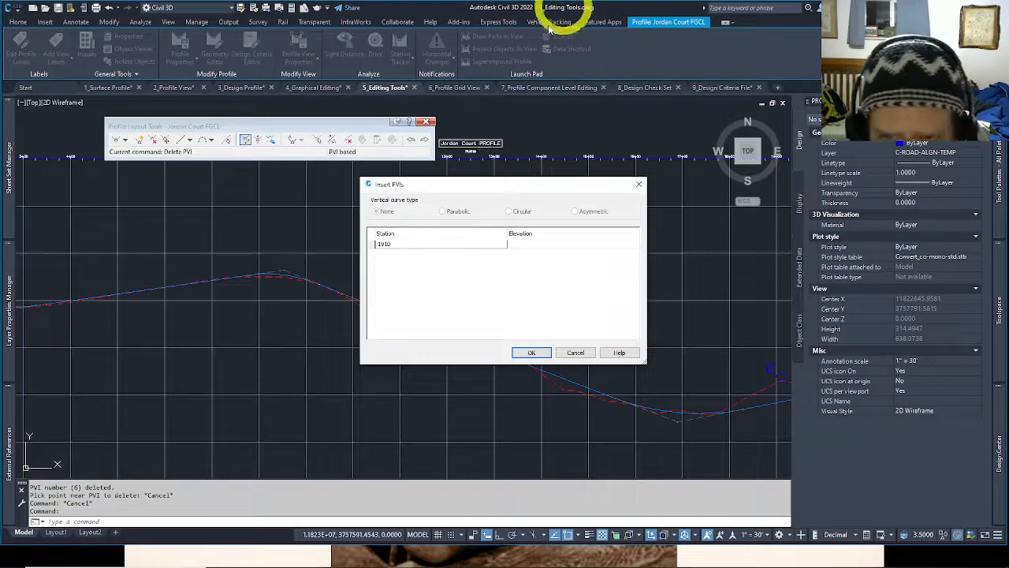
left_click(546, 244)
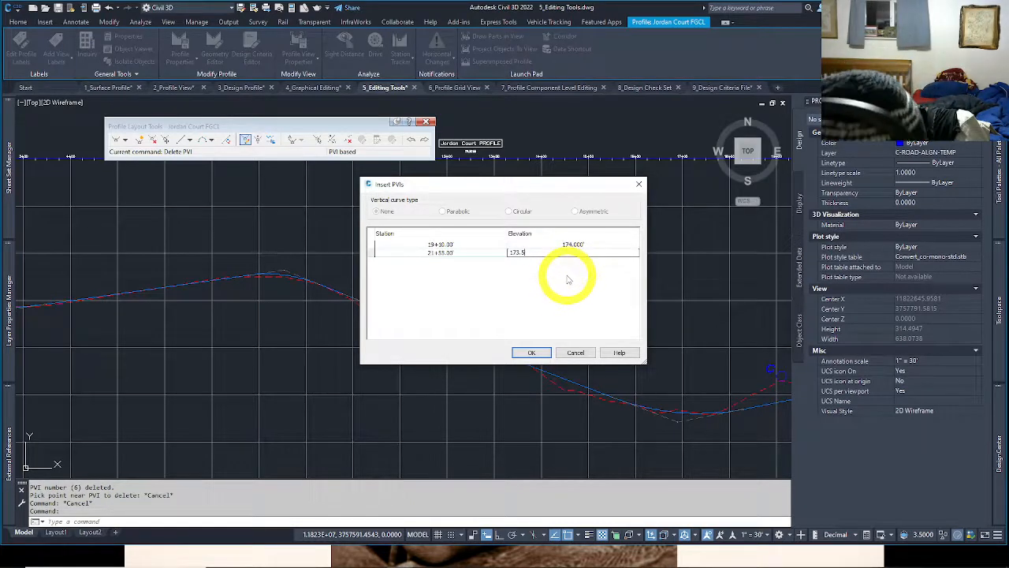
key("Return")
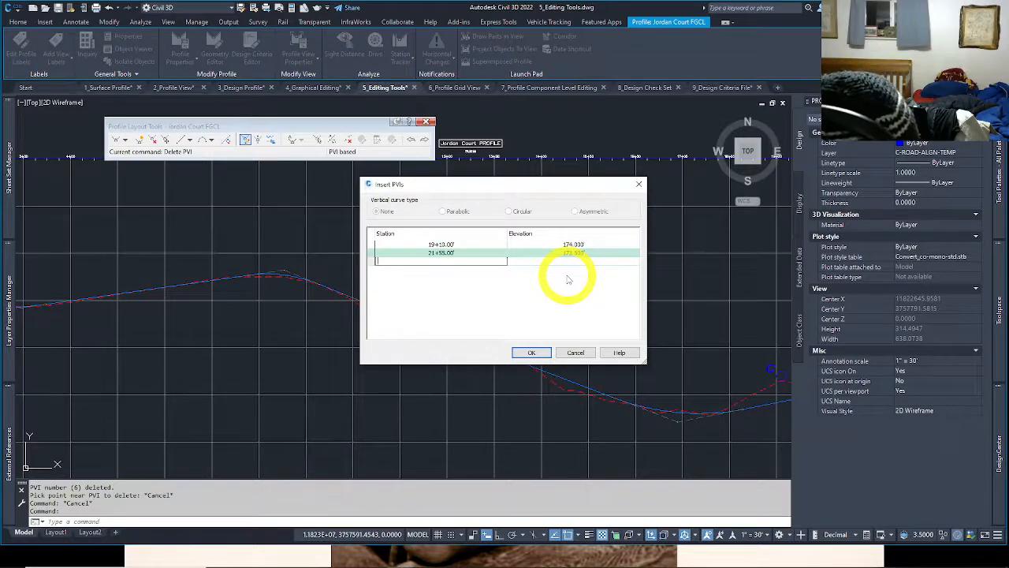
left_click(533, 352)
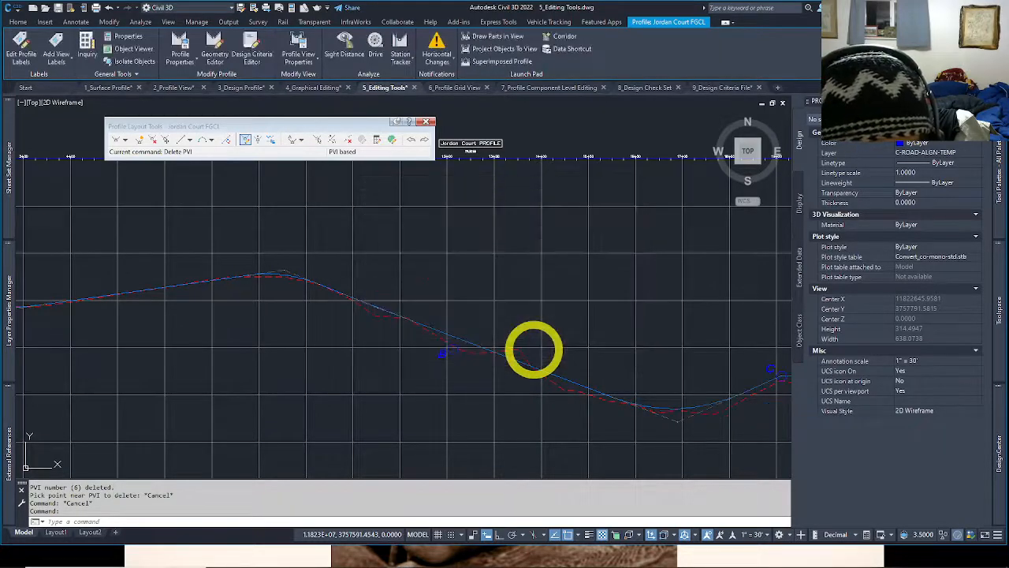
Examine the tabulated PVIs at markers C and D and the grades between them on the Jordan Court FGCL profile.
scroll(560, 362, "down", 6)
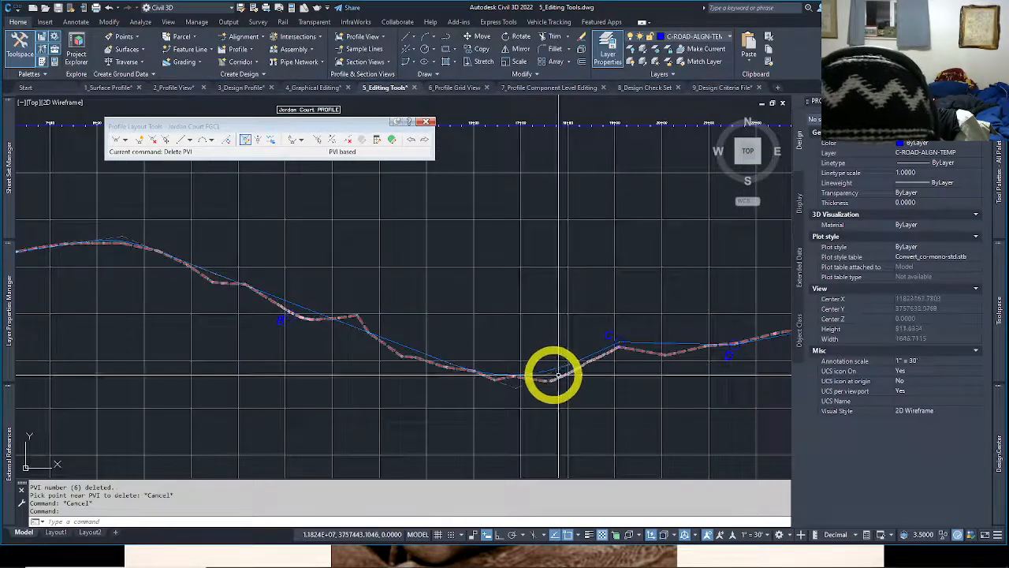
scroll(542, 295, "up", 8)
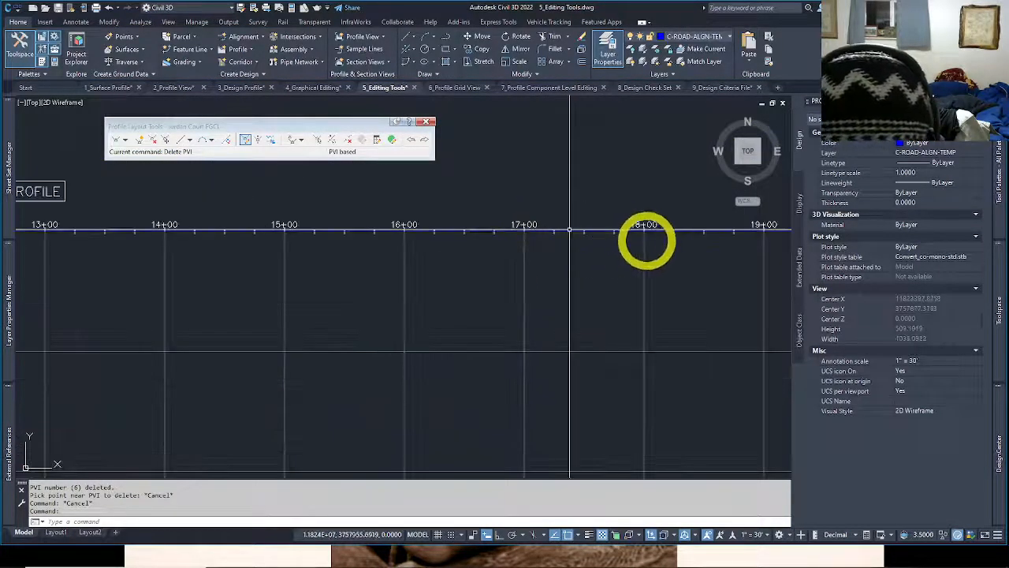
middle_click_drag(646, 241, 582, 191)
scroll(582, 192, "down", 6)
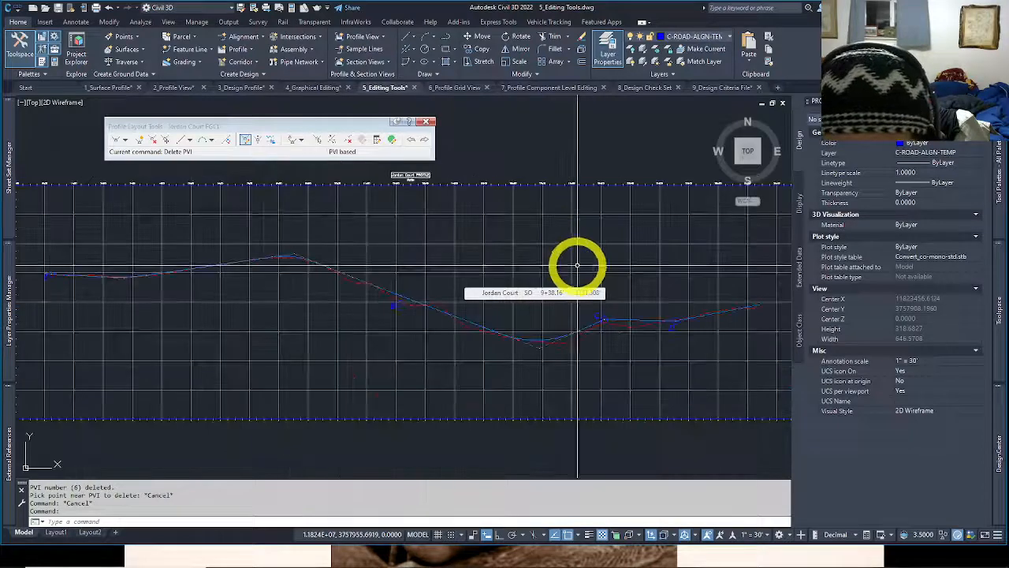
middle_click_drag(582, 339, 572, 335)
scroll(572, 336, "up", 3)
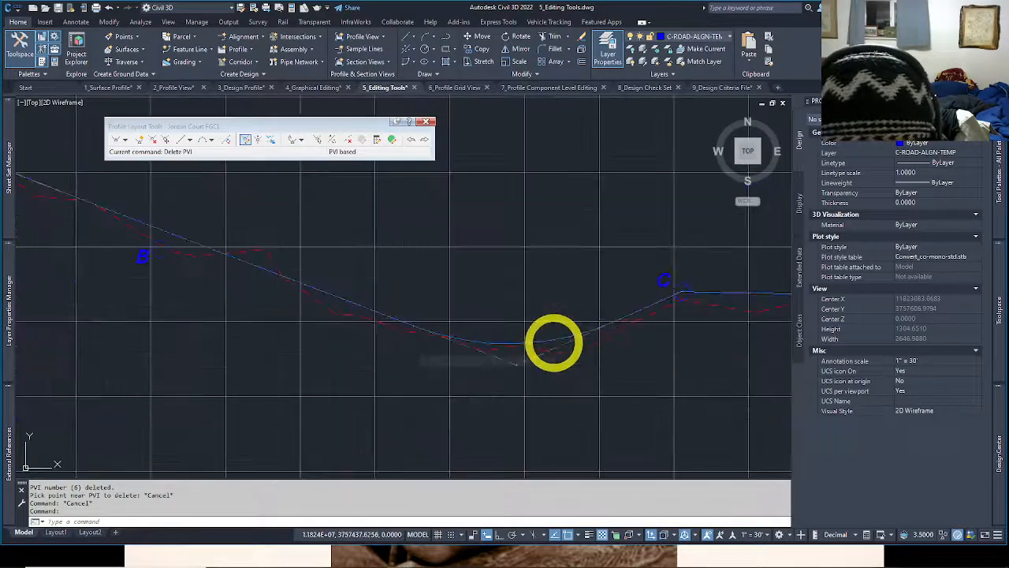
left_click(551, 337)
left_click(552, 337)
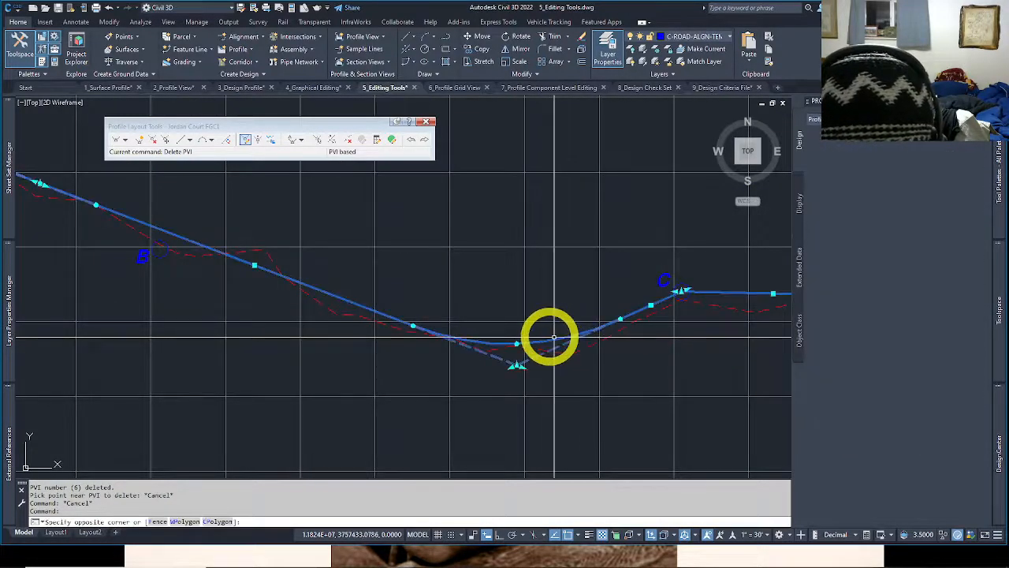
middle_click_drag(574, 346, 560, 371)
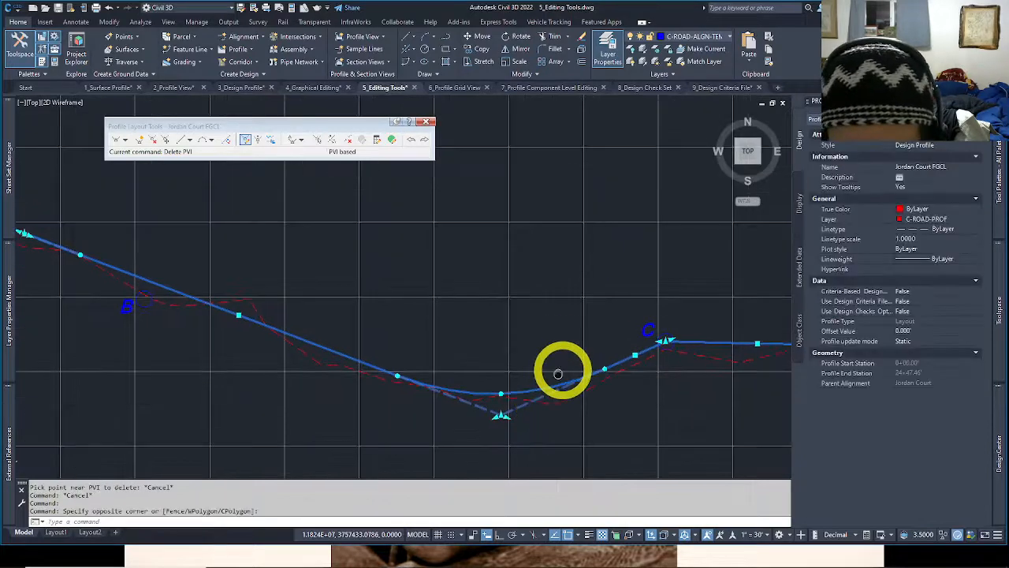
scroll(562, 368, "down", 2)
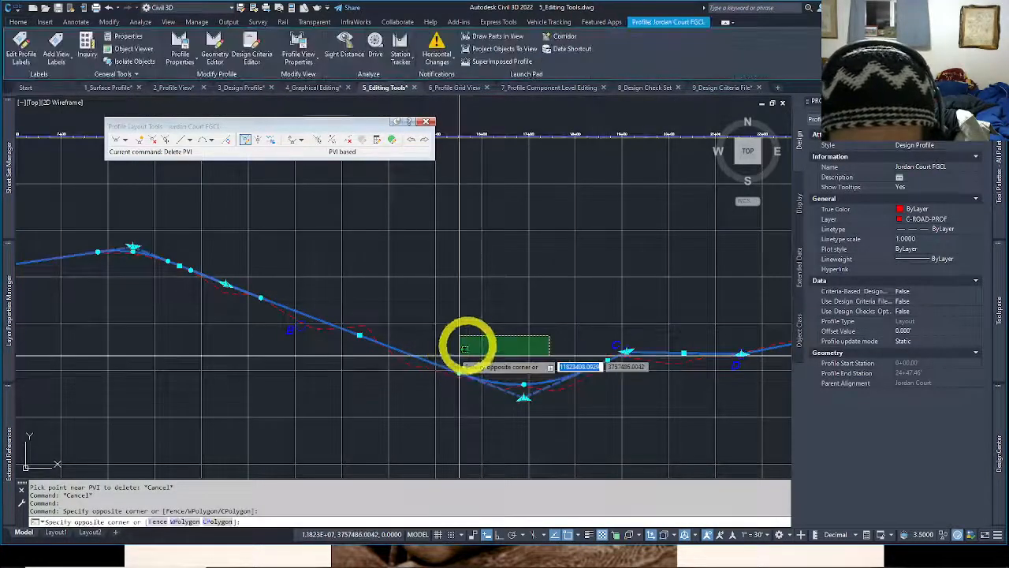
key("Escape")
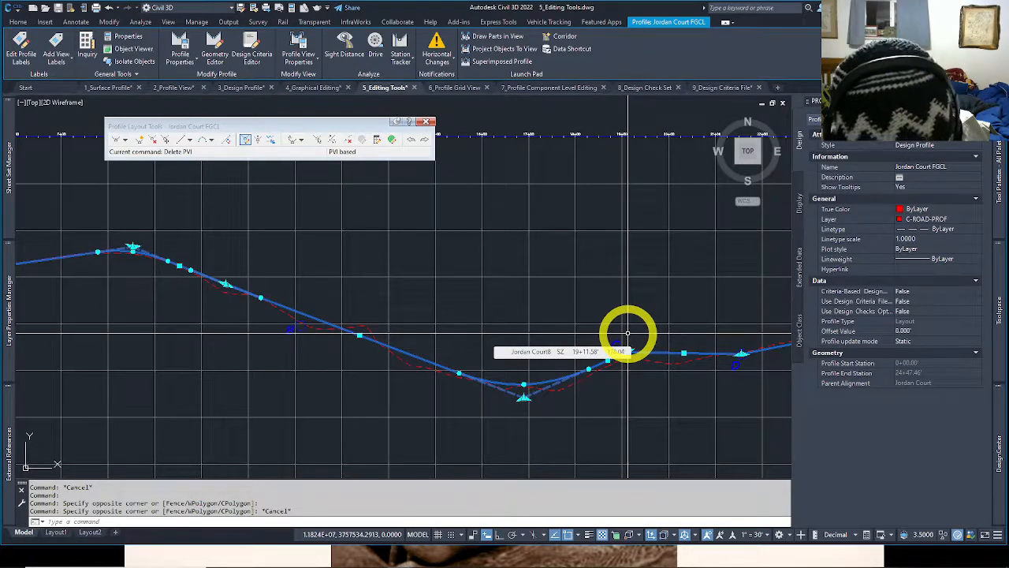
scroll(628, 332, "down", 2)
middle_click_drag(627, 333, 471, 283)
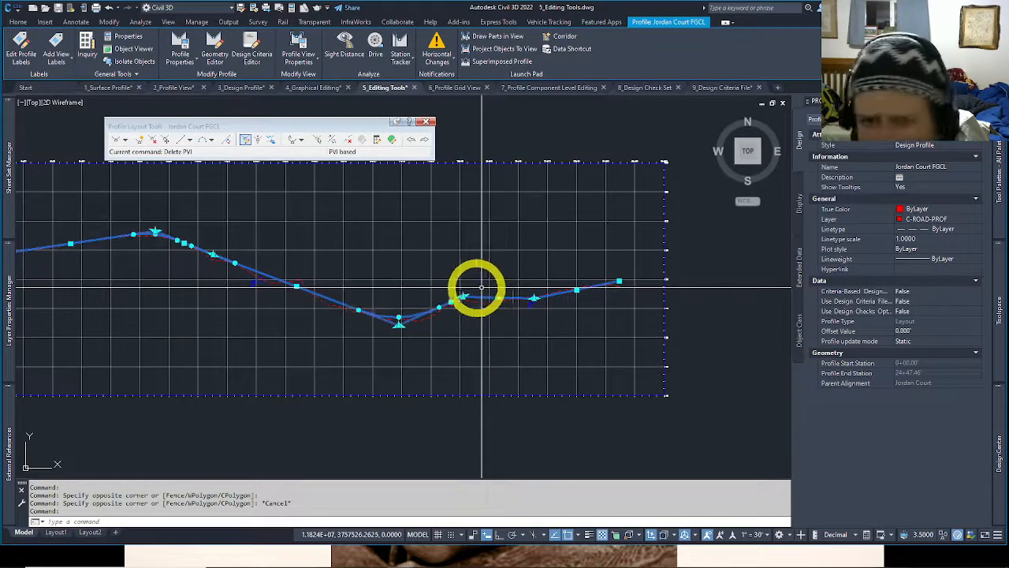
scroll(469, 283, "up", 4)
scroll(468, 282, "up", 2)
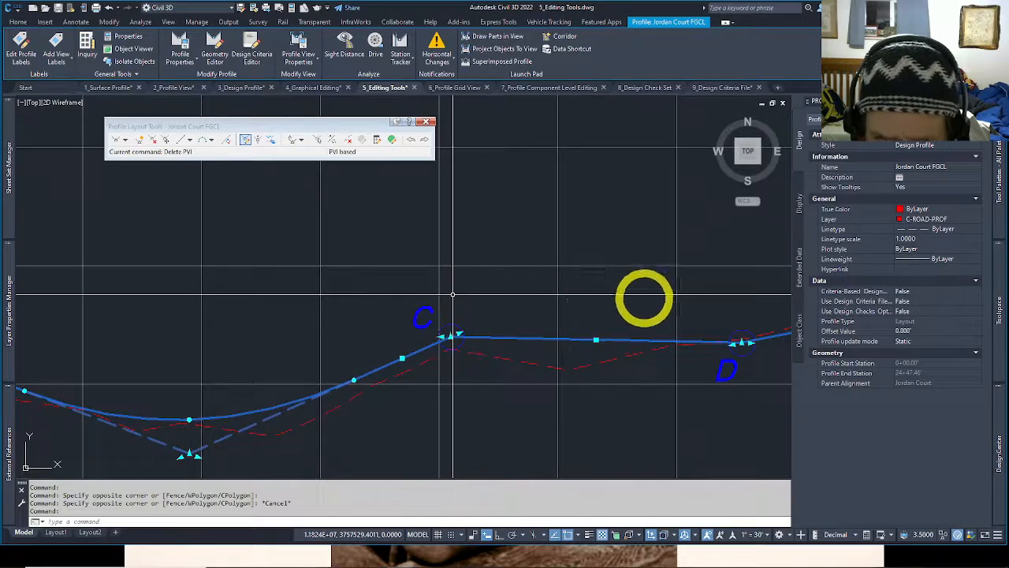
middle_click_drag(644, 296, 420, 296)
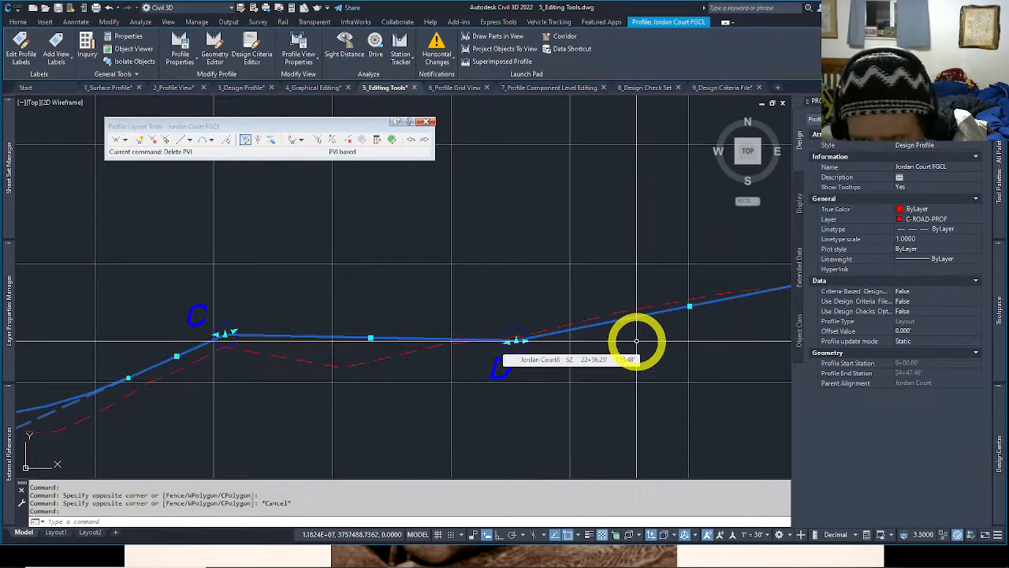
scroll(458, 378, "up", 3)
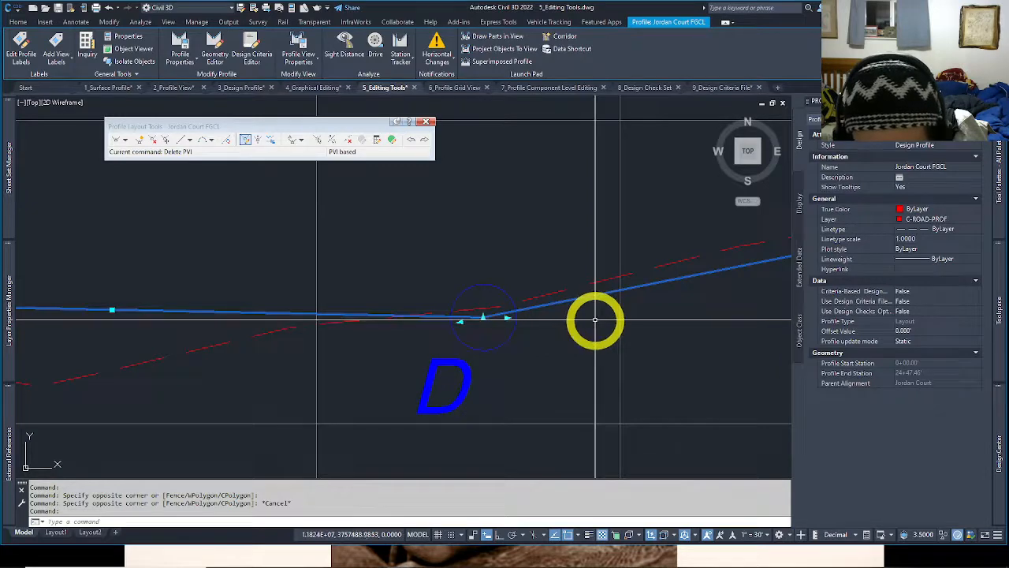
scroll(595, 317, "down", 3)
left_click(342, 241)
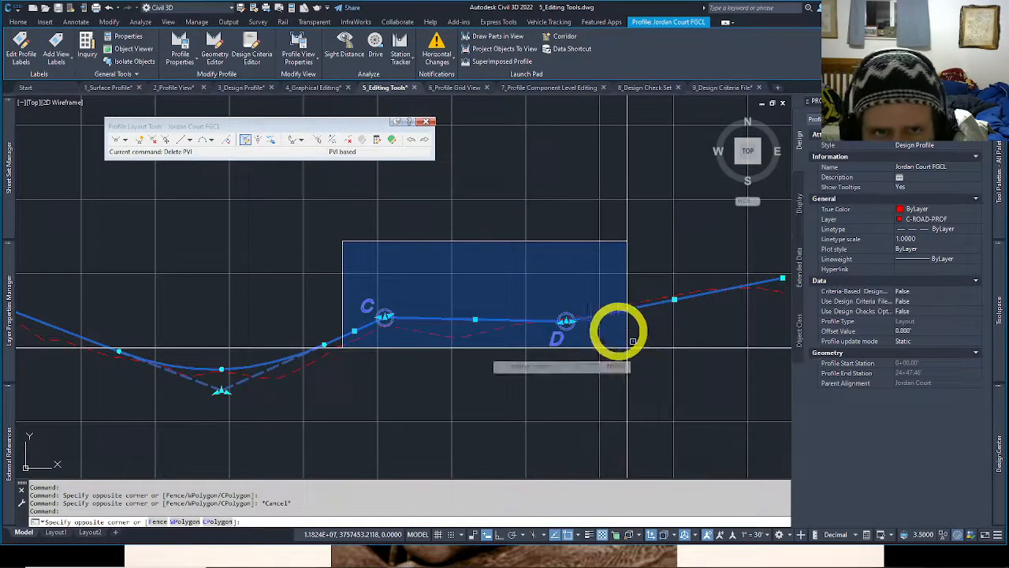
key("Escape")
key("Escape")
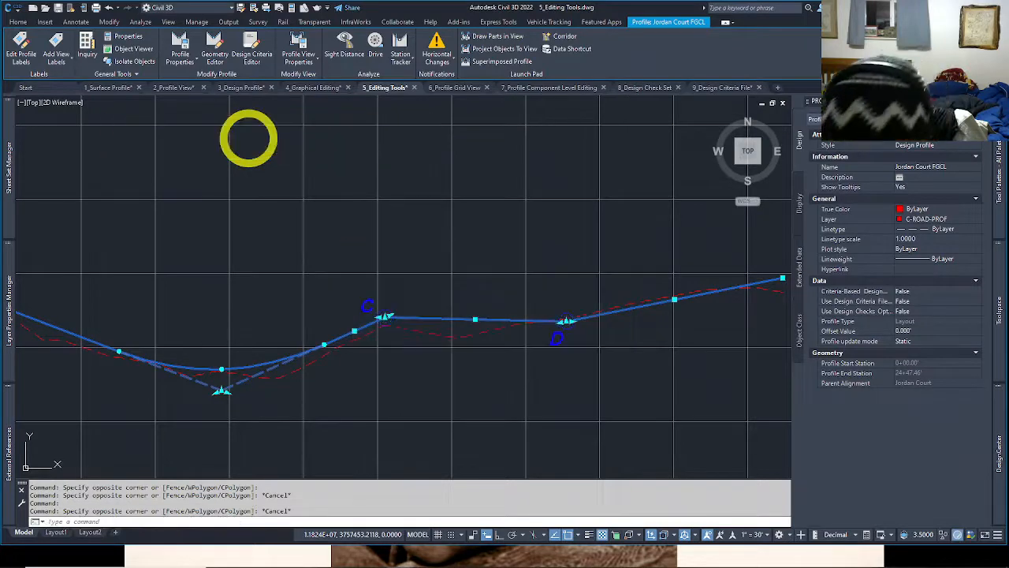
key("Escape")
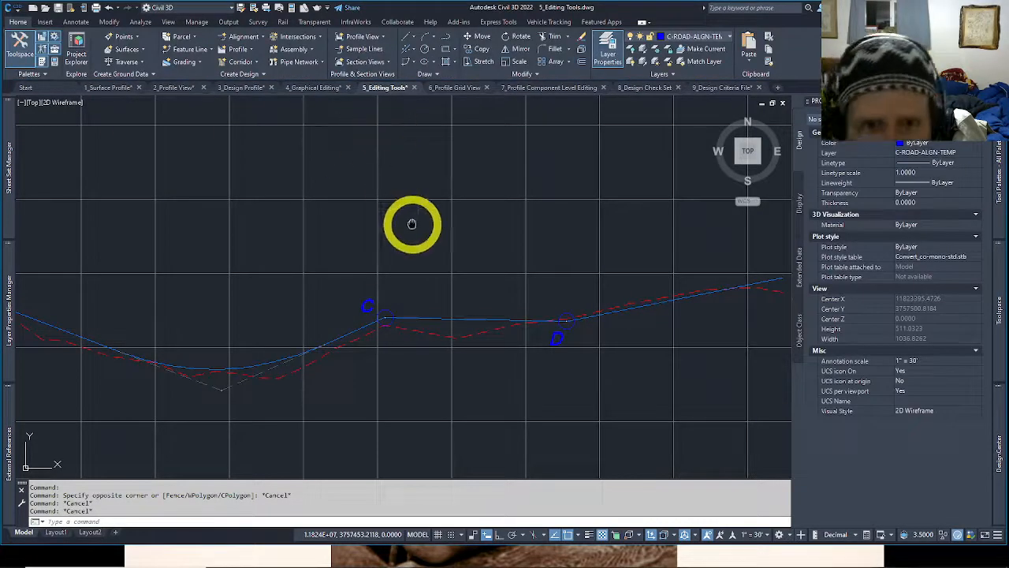
middle_click_drag(412, 224, 427, 241)
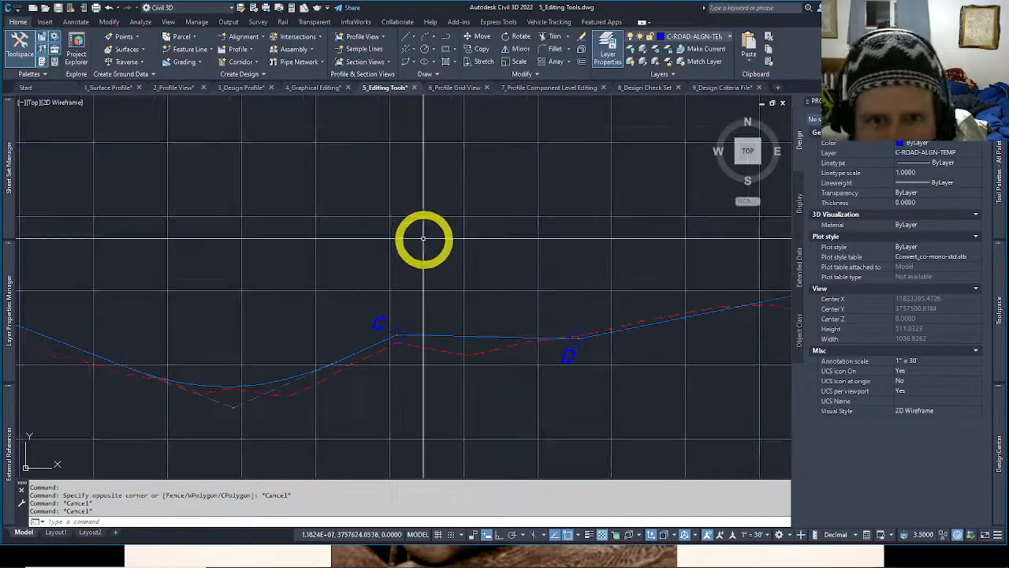
Reopen the Profile Layout Tools for the Jordan Court FGCL profile and keep them clear of the profile line.
left_click(446, 335)
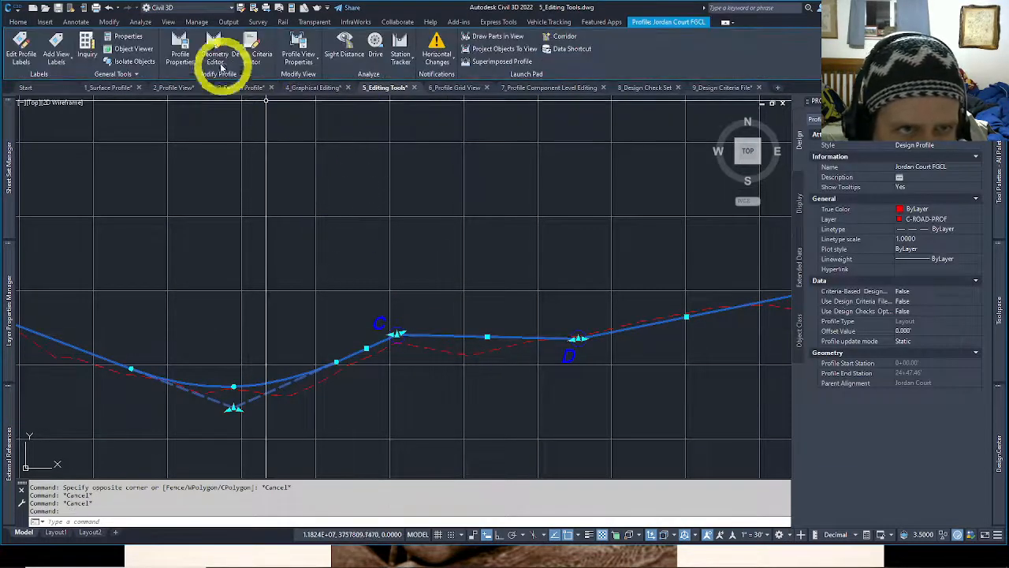
right_click(437, 251)
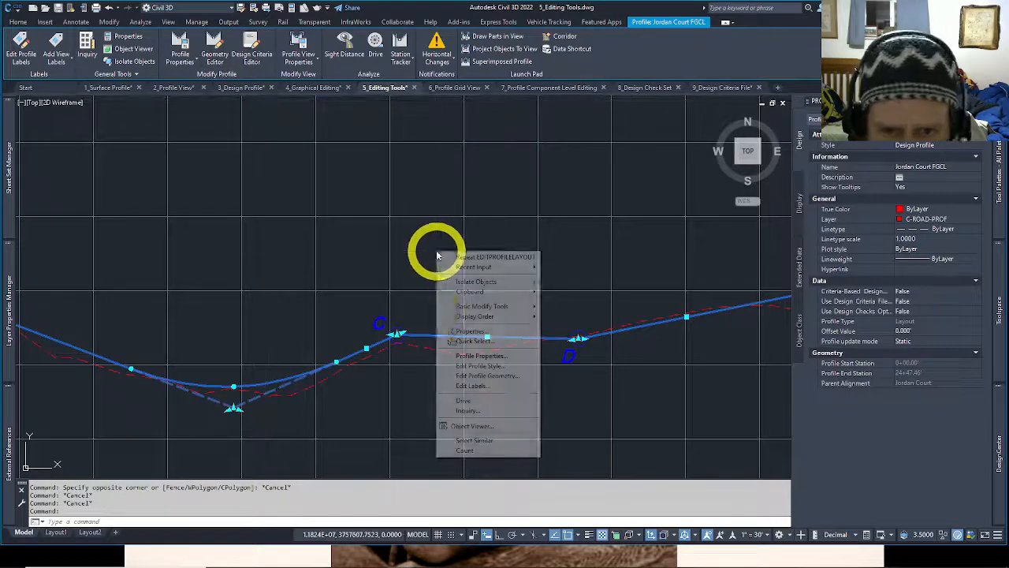
left_click(501, 378)
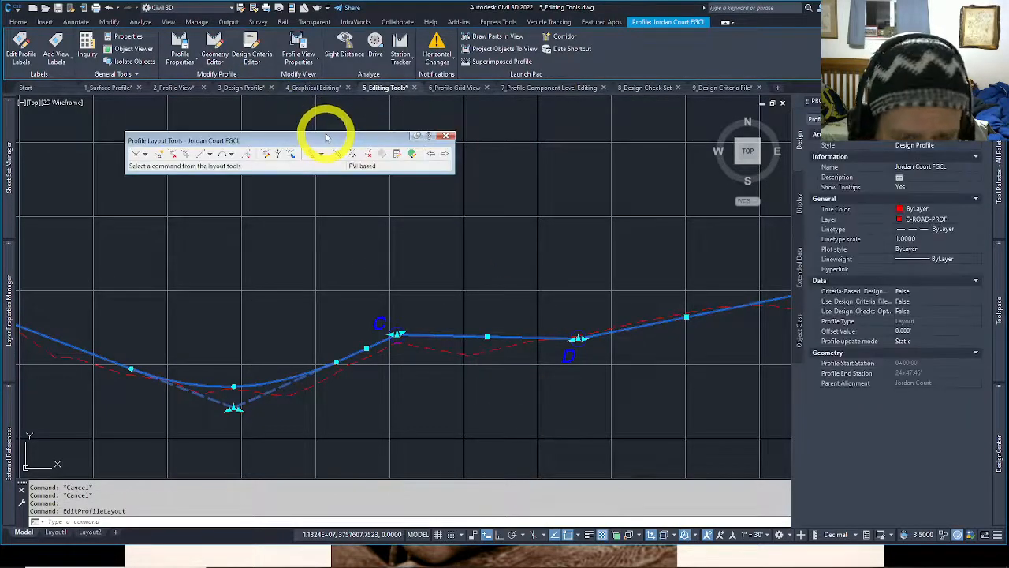
left_click_drag(326, 138, 317, 135)
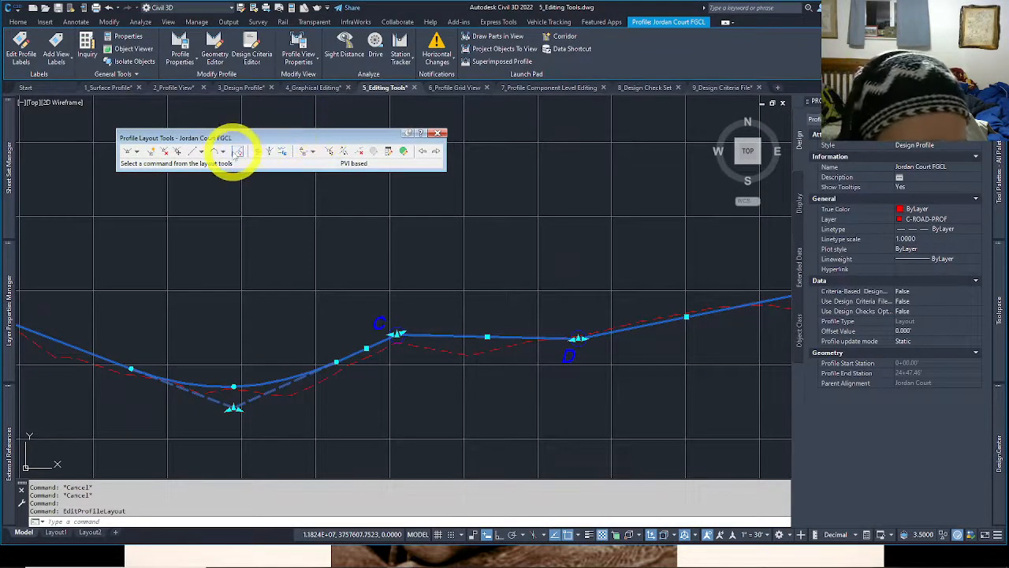
Add a PVI-based free vertical parabola with a curve length of 150 ft at the PVI in circle C.
left_click(224, 152)
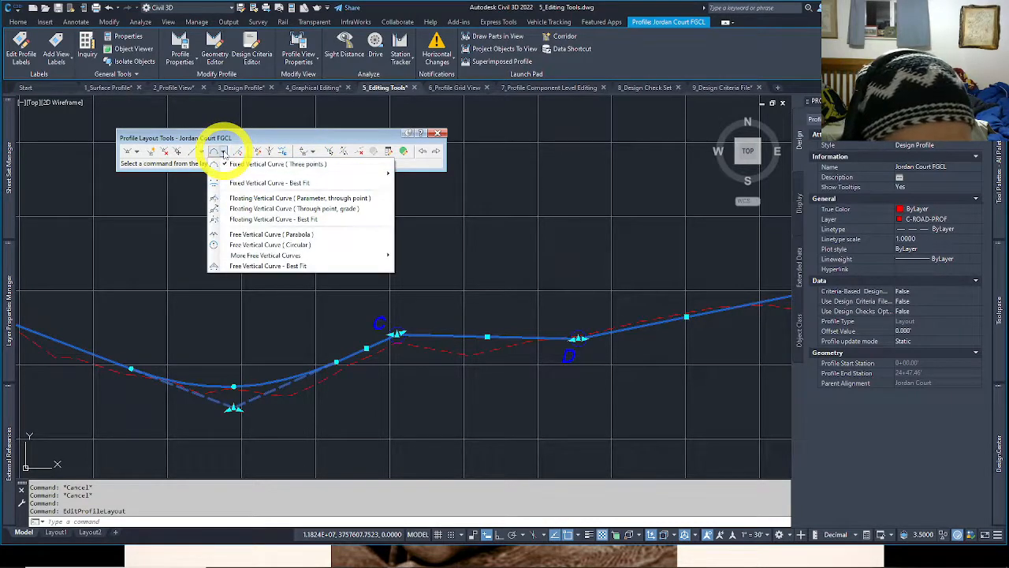
mouse_move(318, 257)
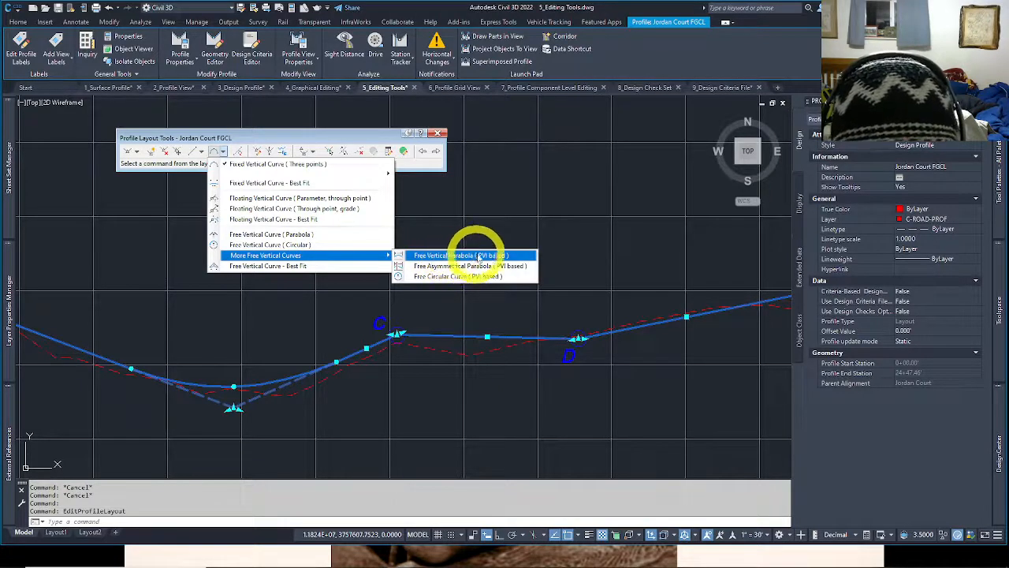
left_click(520, 257)
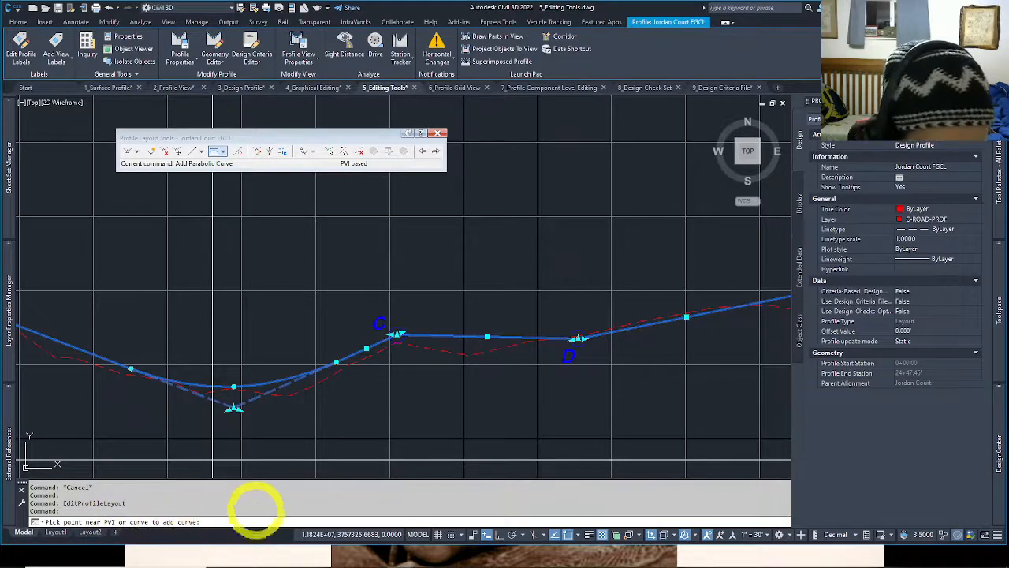
middle_click_drag(414, 403, 430, 367)
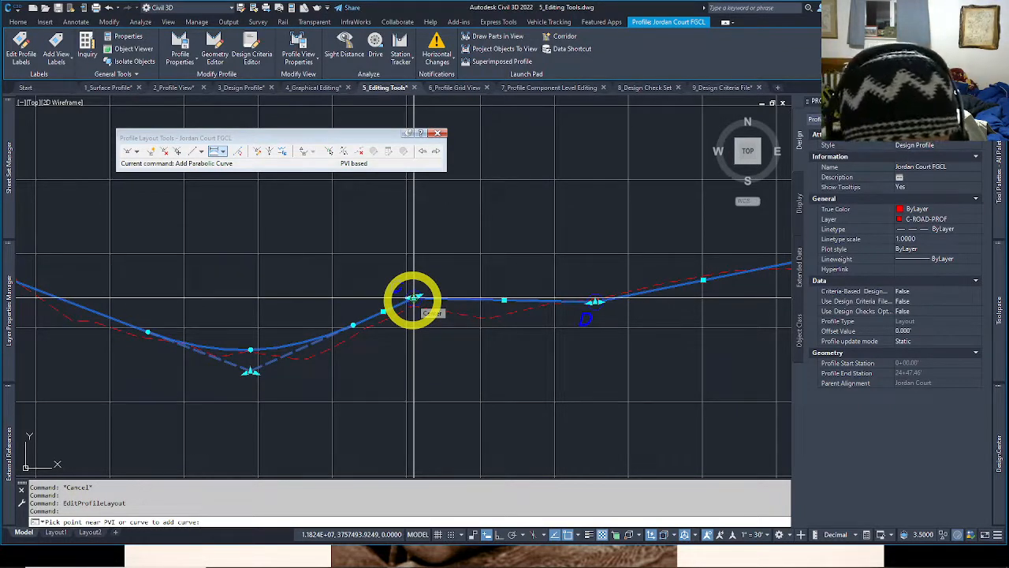
left_click(412, 298)
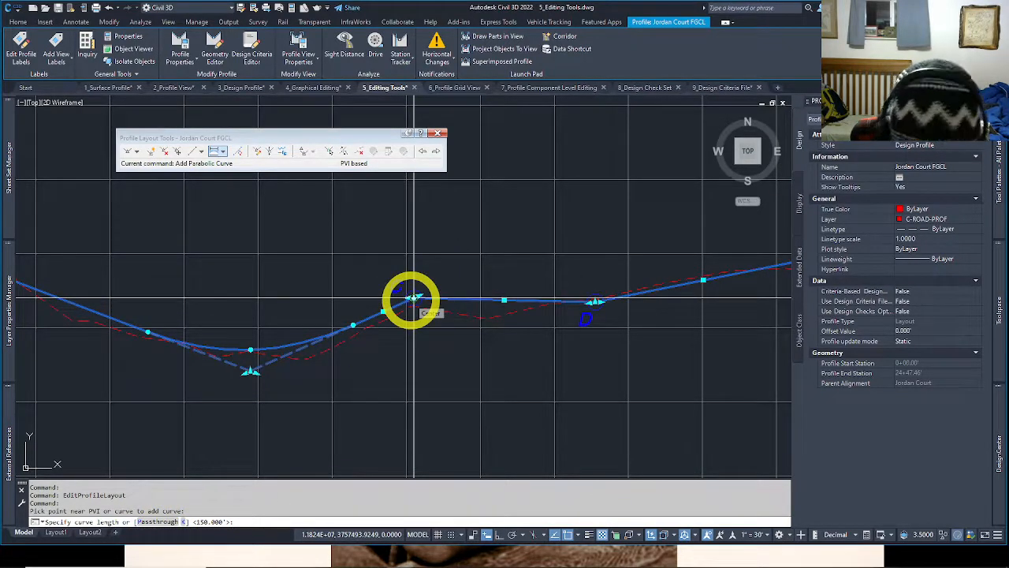
key("Return")
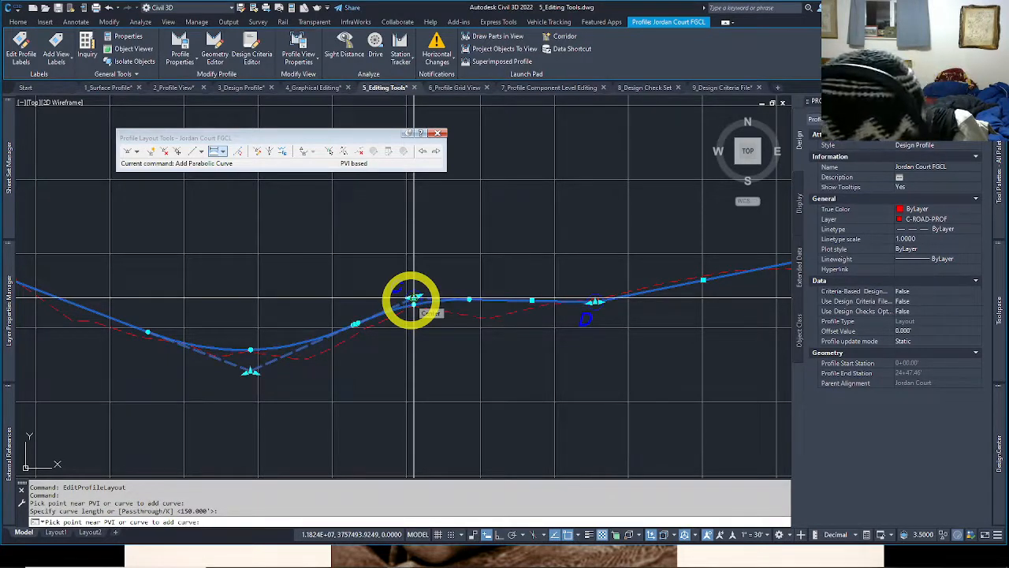
Add a PVI-based free vertical parabola with a curve length of 200 ft at the PVI in circle D.
left_click(596, 301)
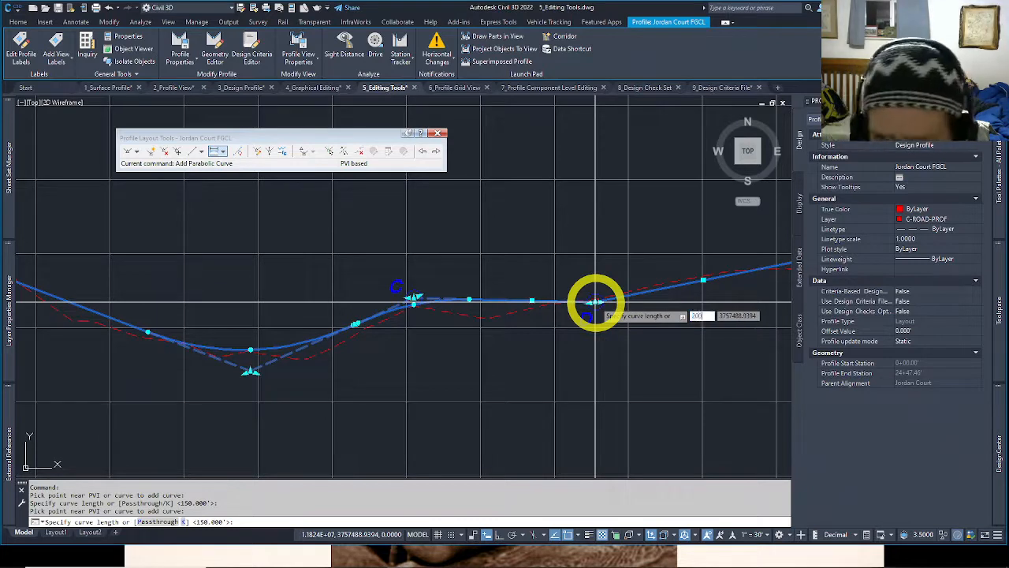
key("Return")
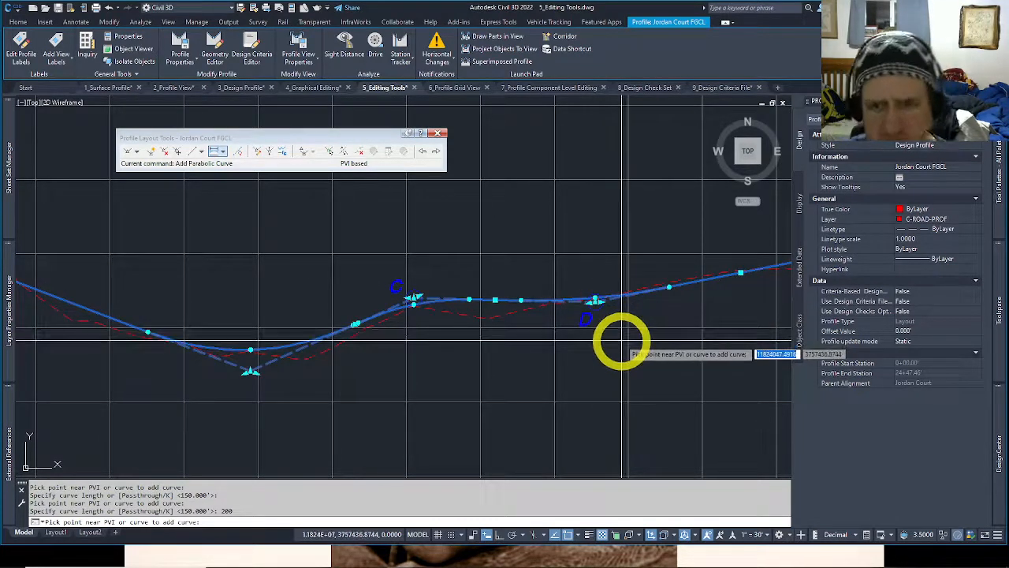
scroll(426, 301, "up", 2)
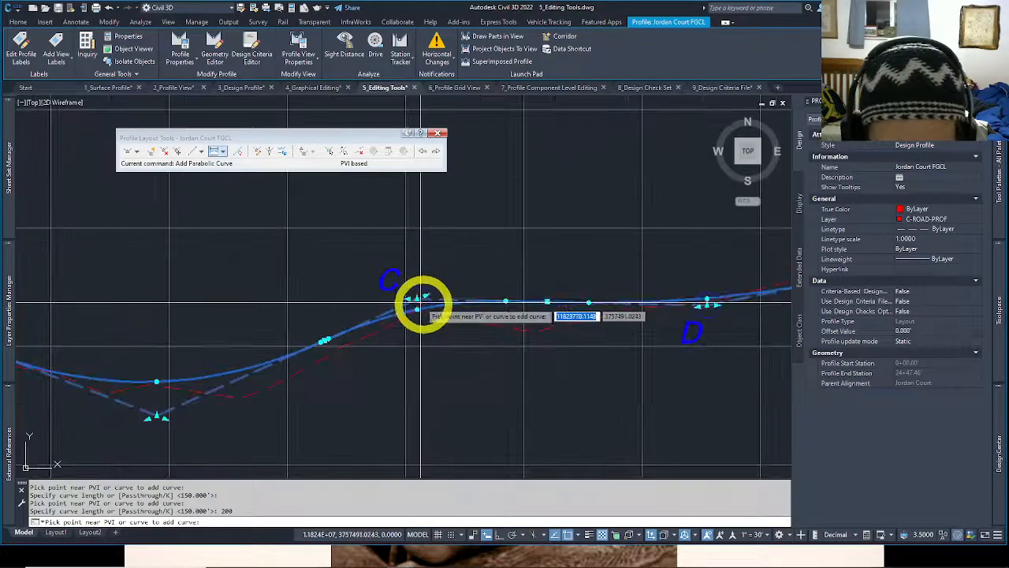
scroll(426, 304, "up", 2)
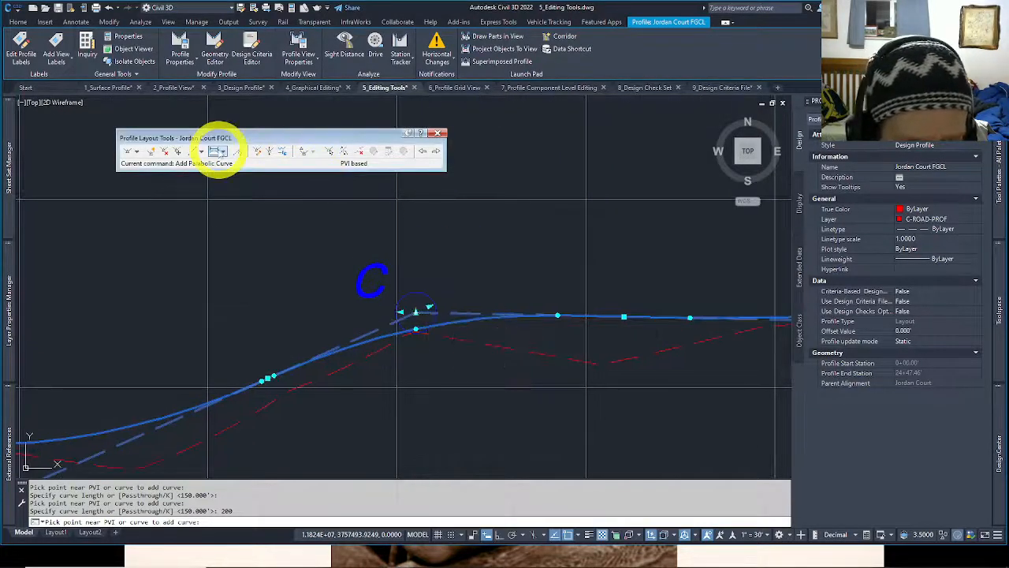
left_click(223, 152)
mouse_move(292, 255)
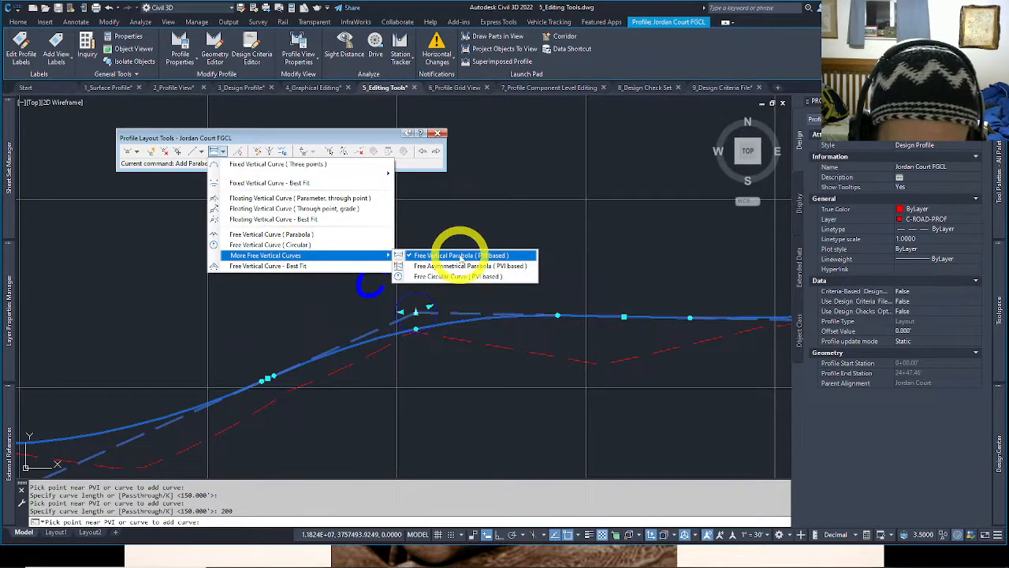
left_click(512, 368)
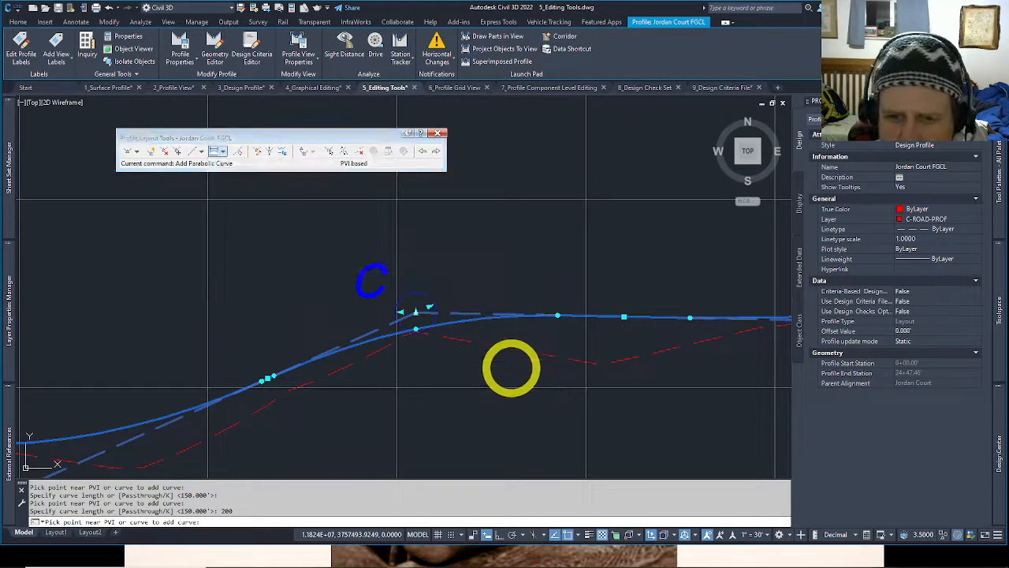
scroll(412, 304, "down", 3)
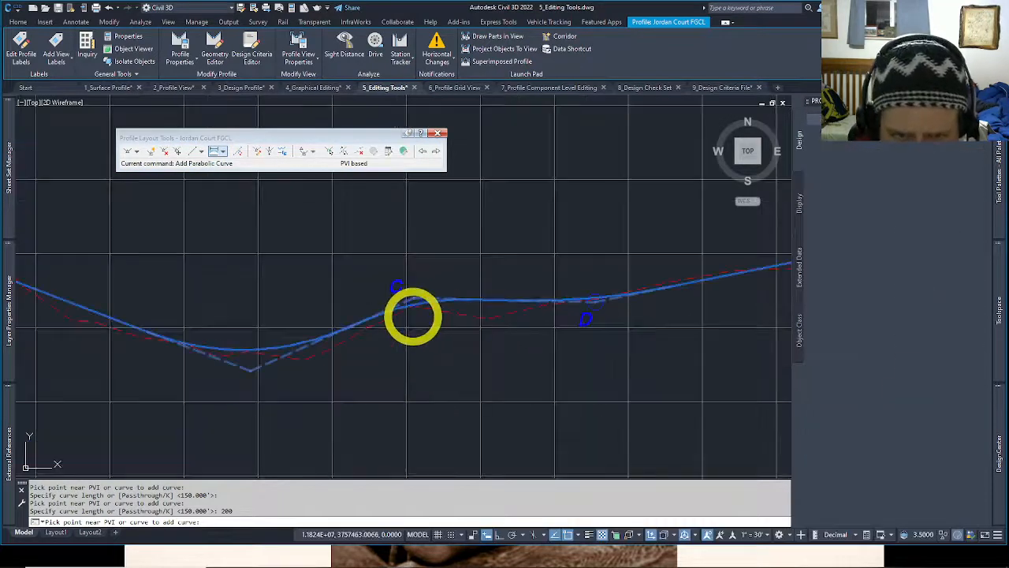
key("Escape")
Reselect the Jordan Court FGCL profile and examine the vertical curves at markers C and D.
scroll(417, 301, "up", 6)
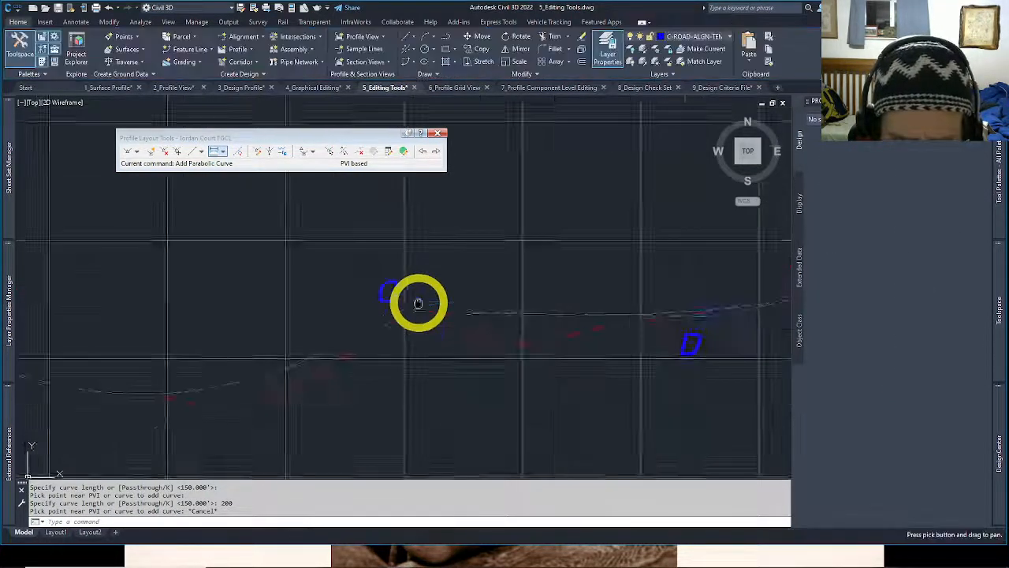
left_click(425, 339)
left_click(420, 309)
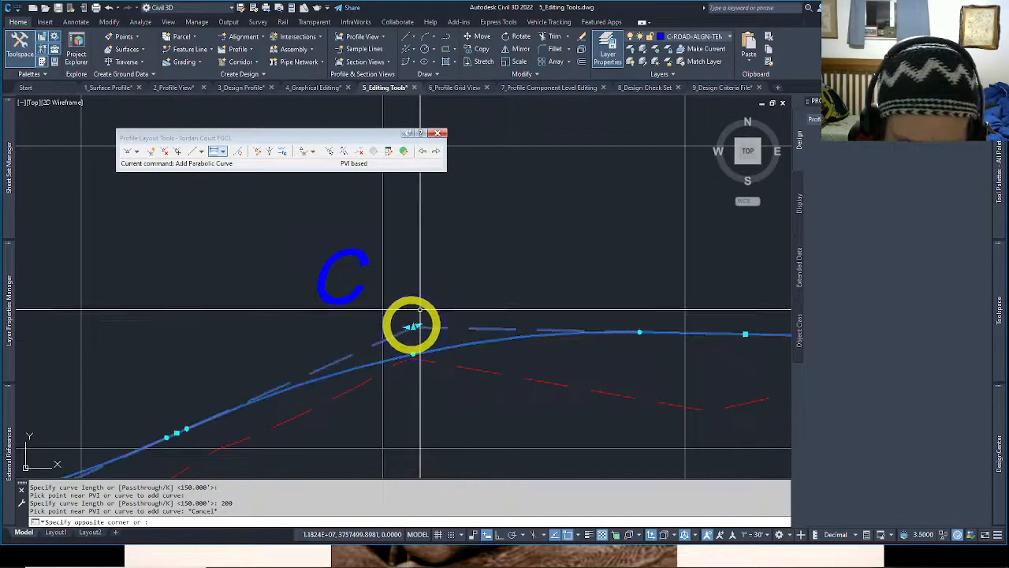
left_click(413, 316)
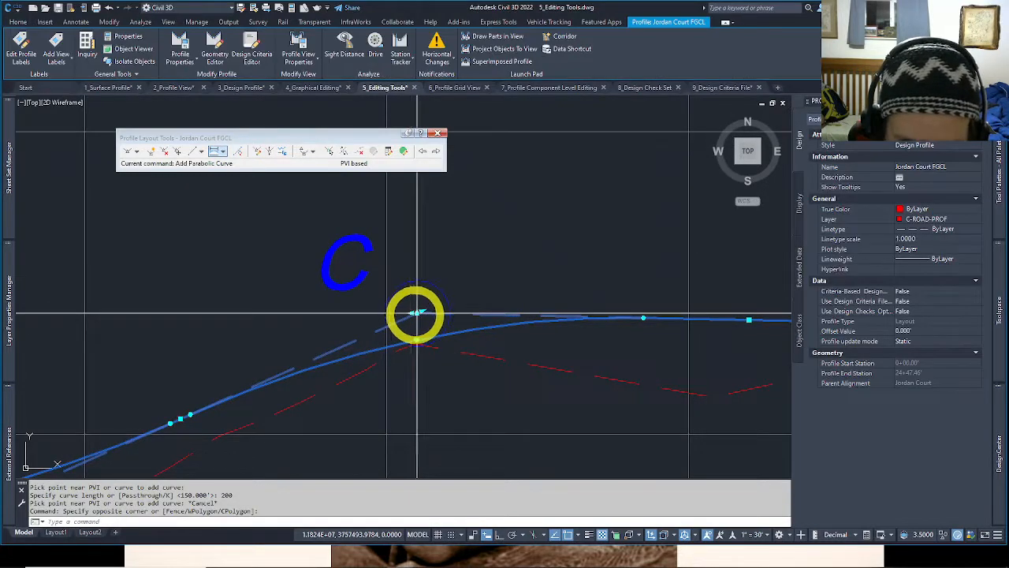
mouse_move(480, 327)
middle_mouse_down()
mouse_move(354, 329)
mouse_move(363, 323)
mouse_move(329, 319)
middle_mouse_up()
scroll(359, 325, "down", 1)
middle_click_drag(413, 324, 348, 320)
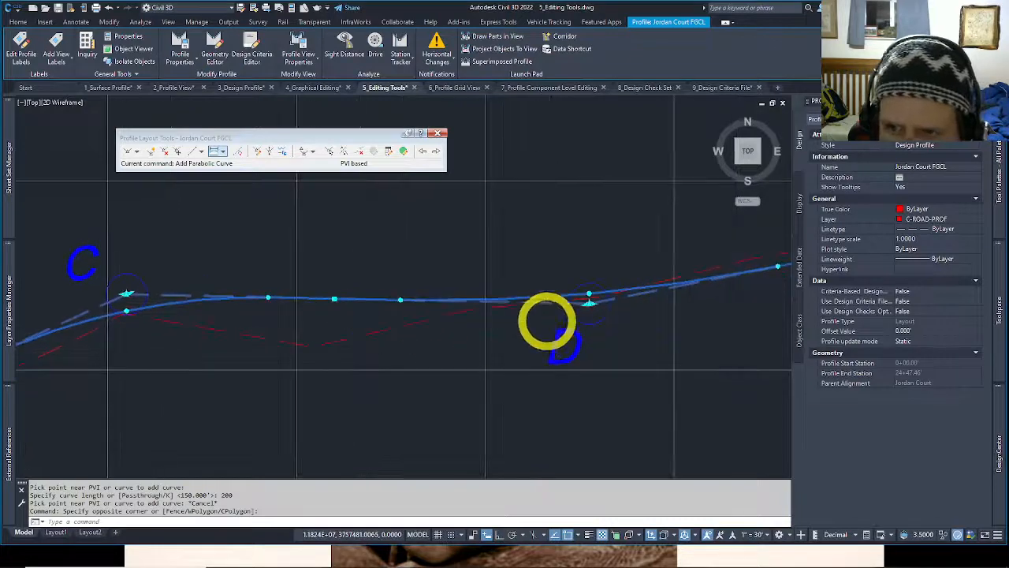
scroll(592, 299, "down", 2)
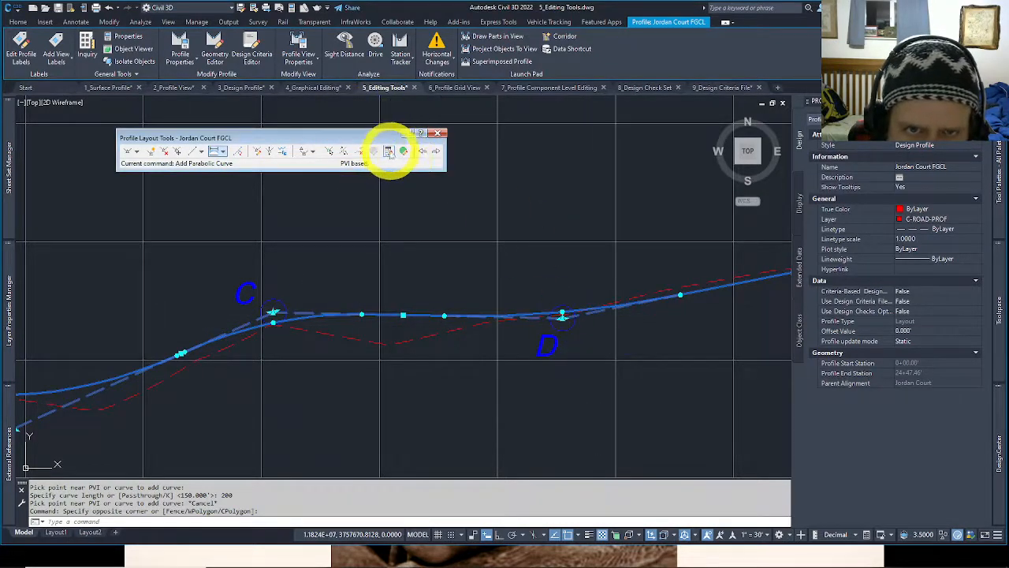
Bring up the tabulated profile entities and examine the PVI entry for marker C, including its curve length.
left_click(388, 151)
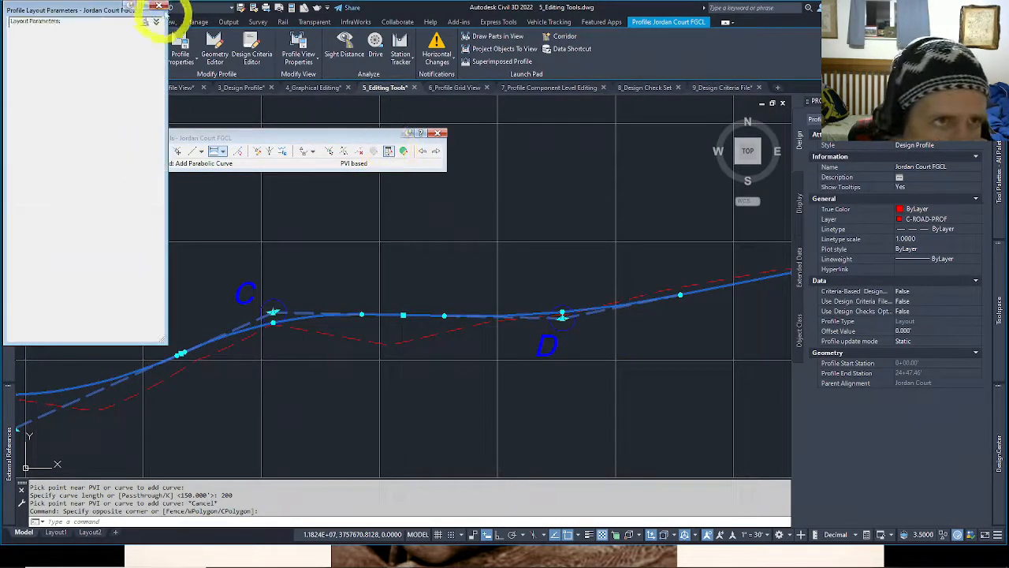
left_click(158, 6)
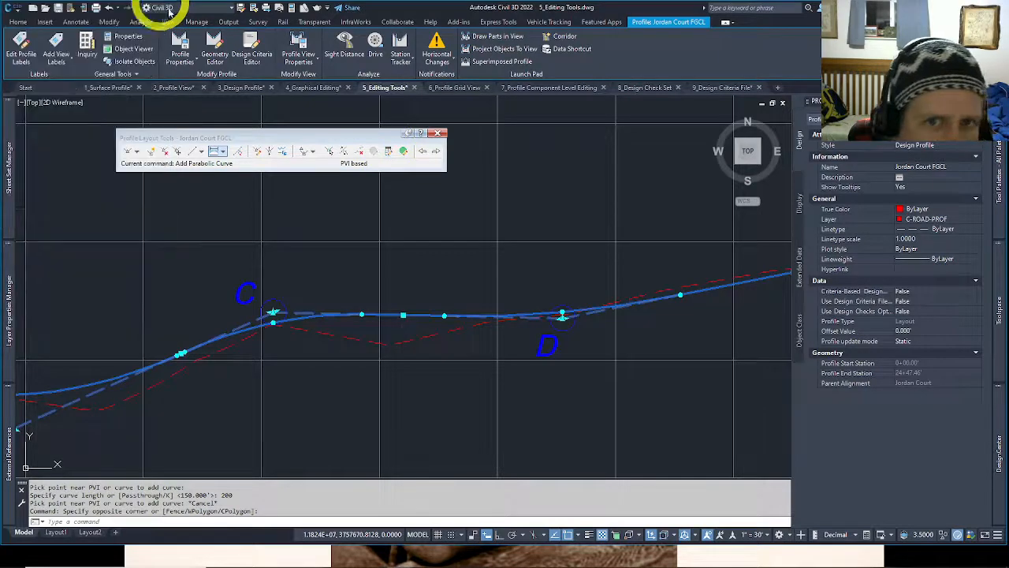
left_click(404, 153)
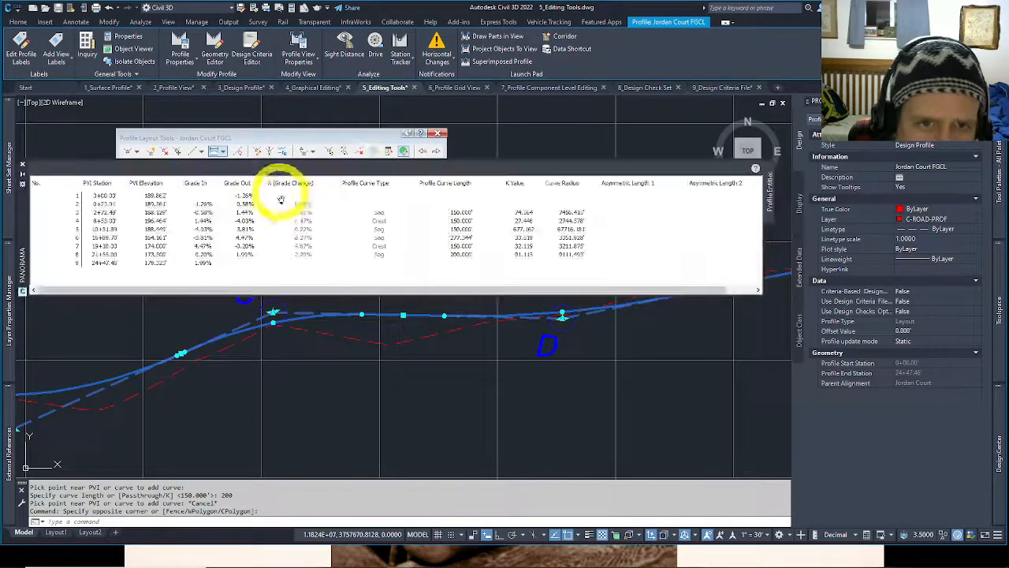
left_click(271, 319)
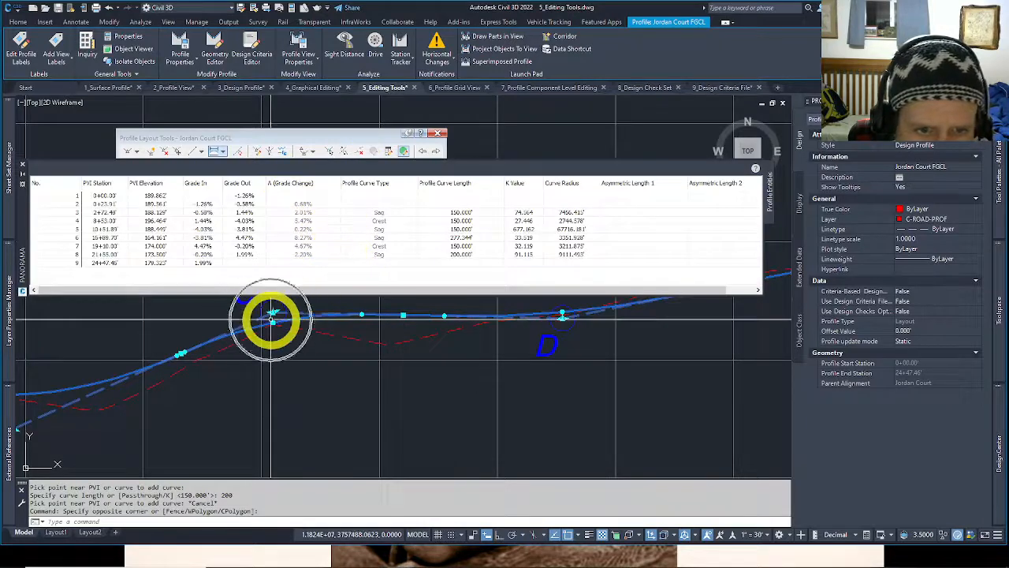
left_click(335, 221)
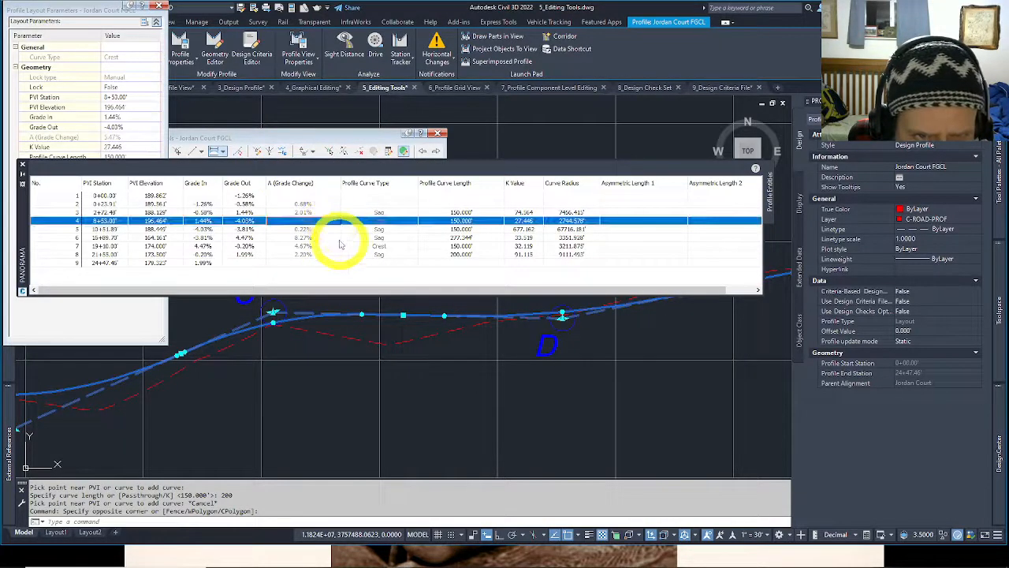
left_click(334, 246)
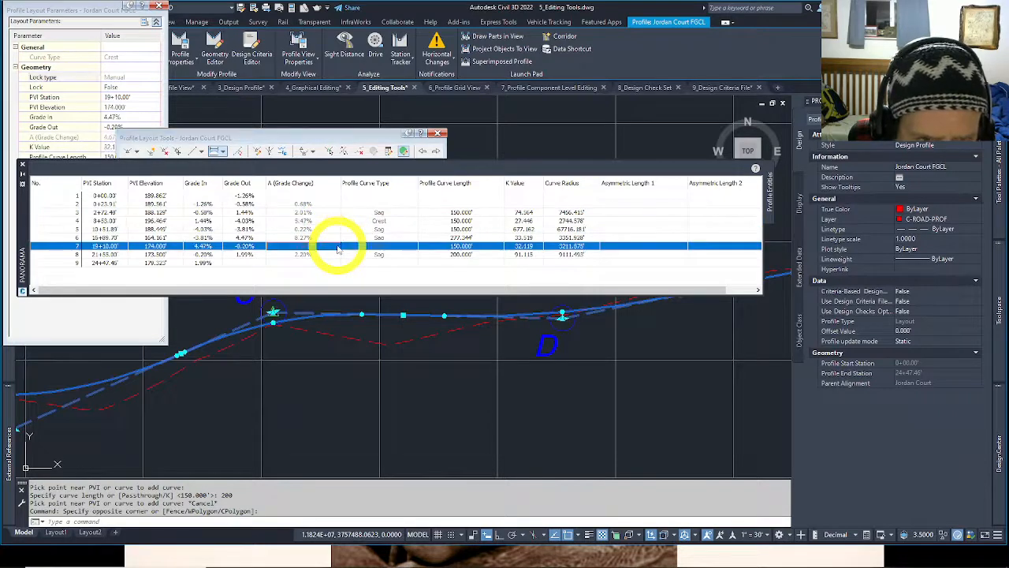
left_click(271, 311)
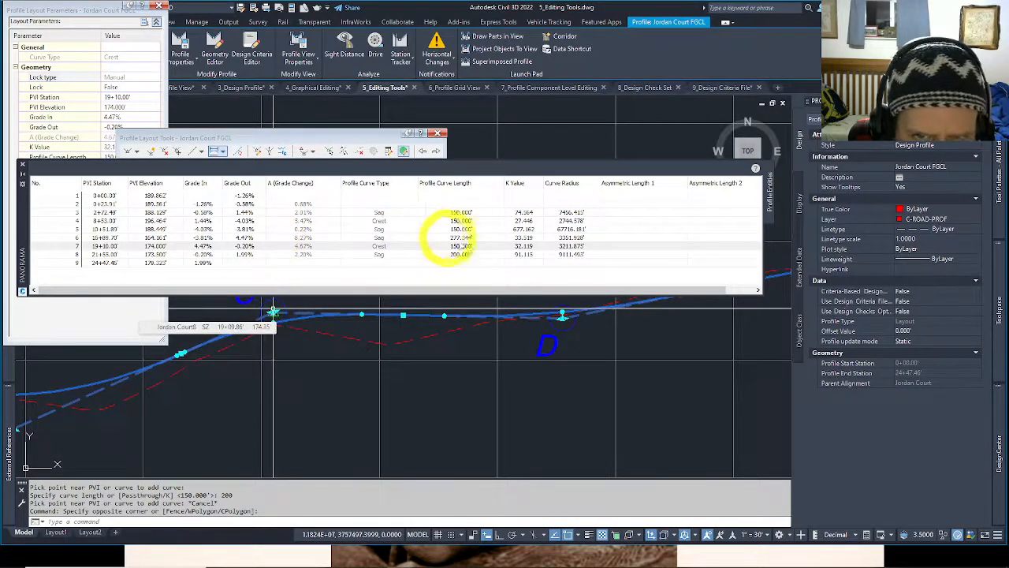
left_click(467, 246)
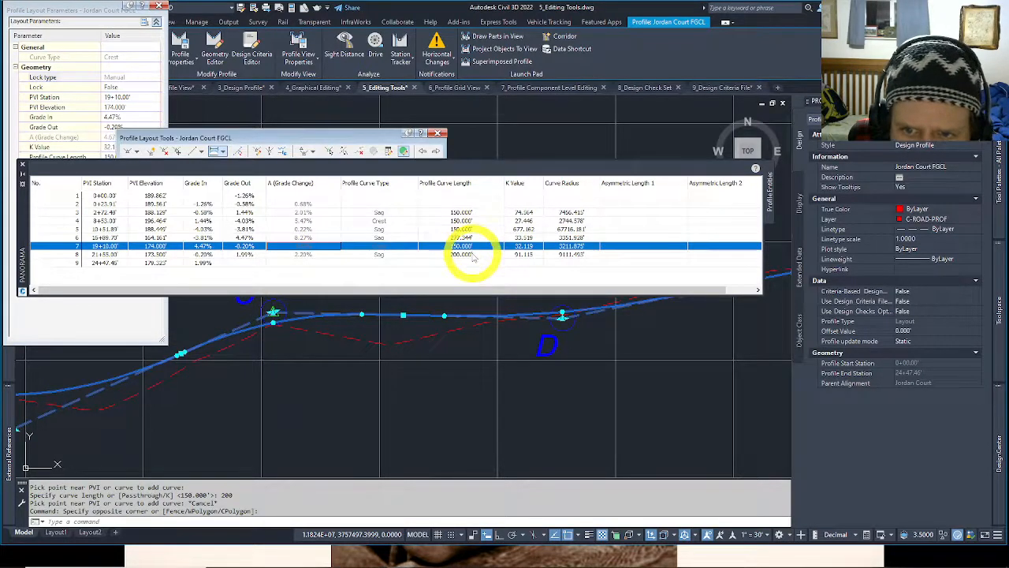
Set the profile curve length of the PVI at marker D to 220 ft, and close the entity table and layout parameters.
left_click(562, 315)
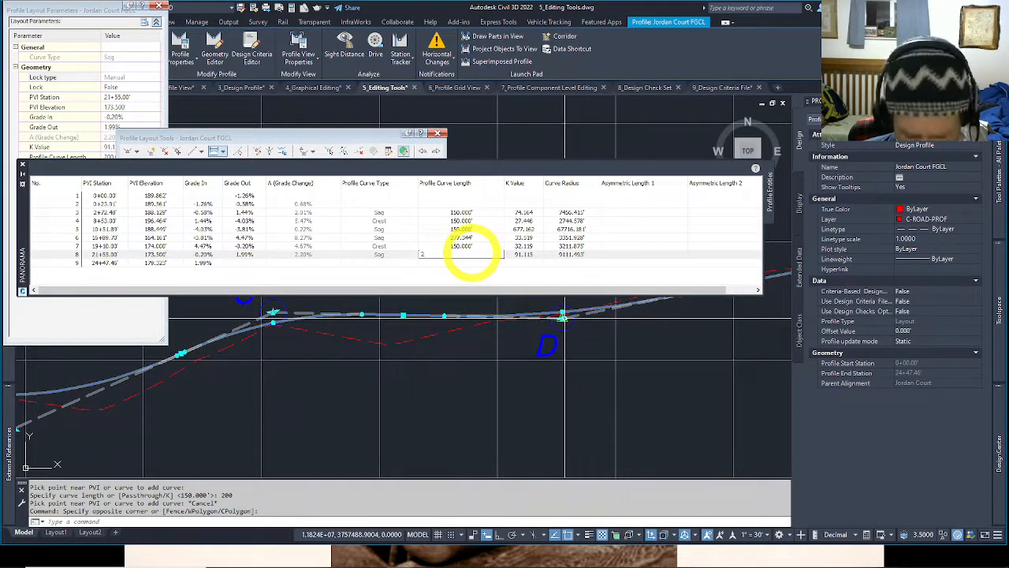
key("Return")
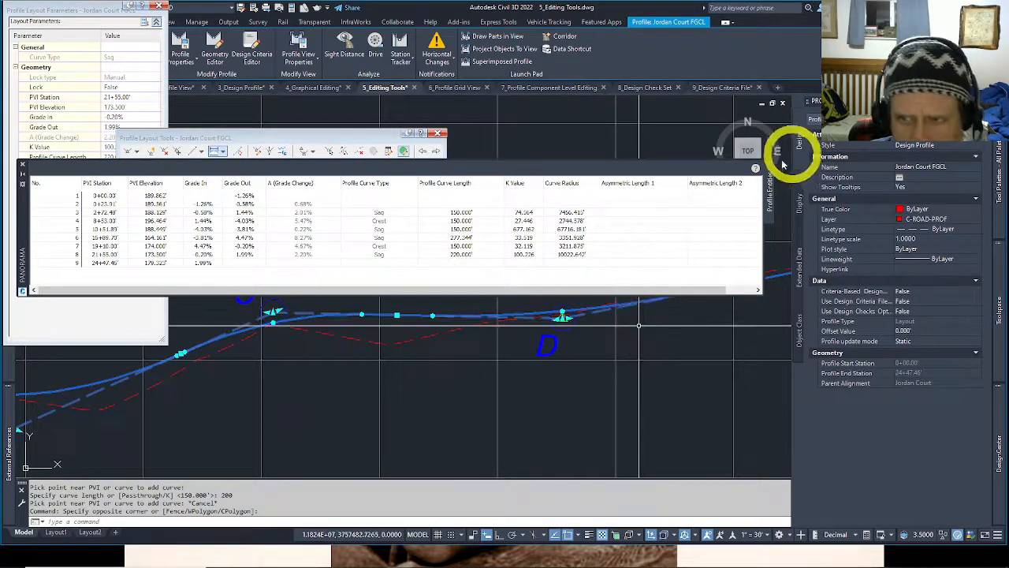
left_click(31, 136)
left_click(159, 6)
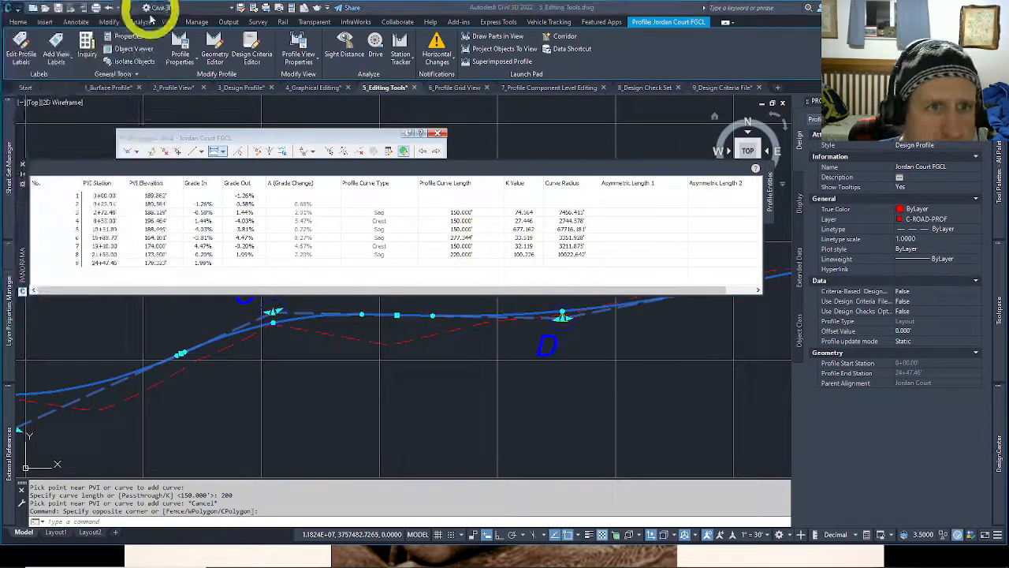
left_click(23, 165)
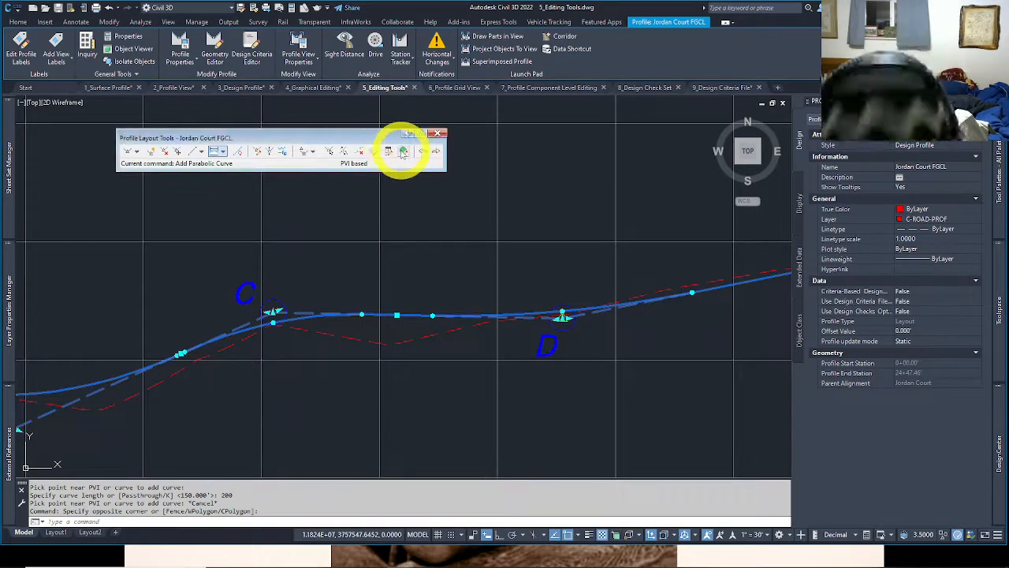
Switch to the 6_Profile Grid View drawing and start editing the geometry of the Jordan Court FGCL profile.
left_click(467, 87)
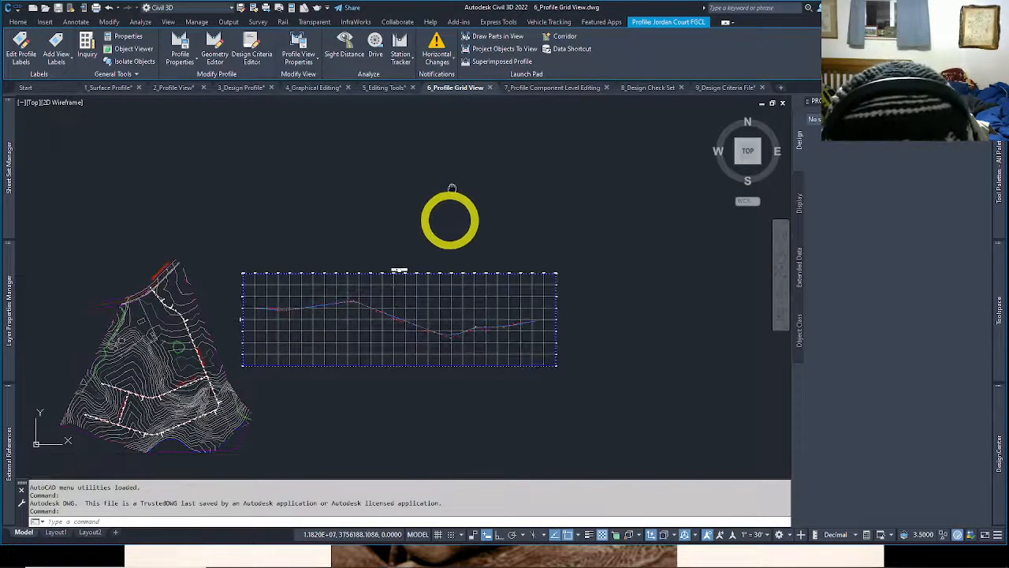
key("Escape")
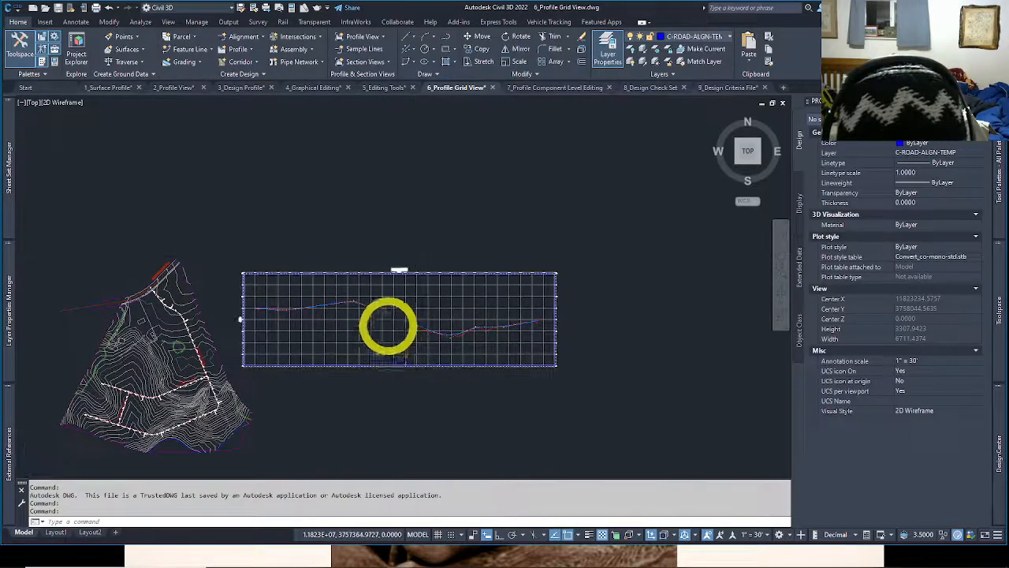
scroll(389, 323, "up", 4)
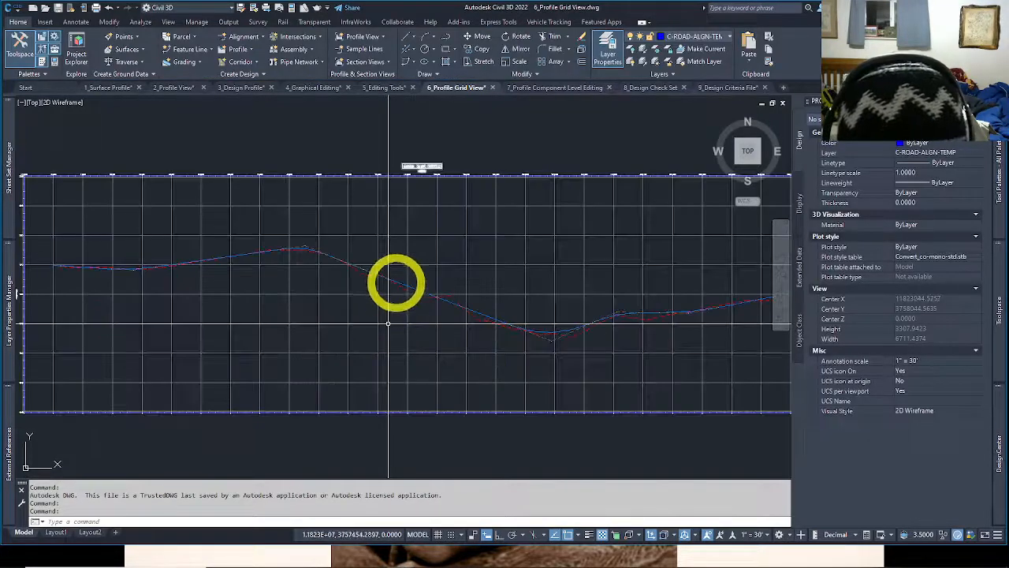
left_click(413, 290)
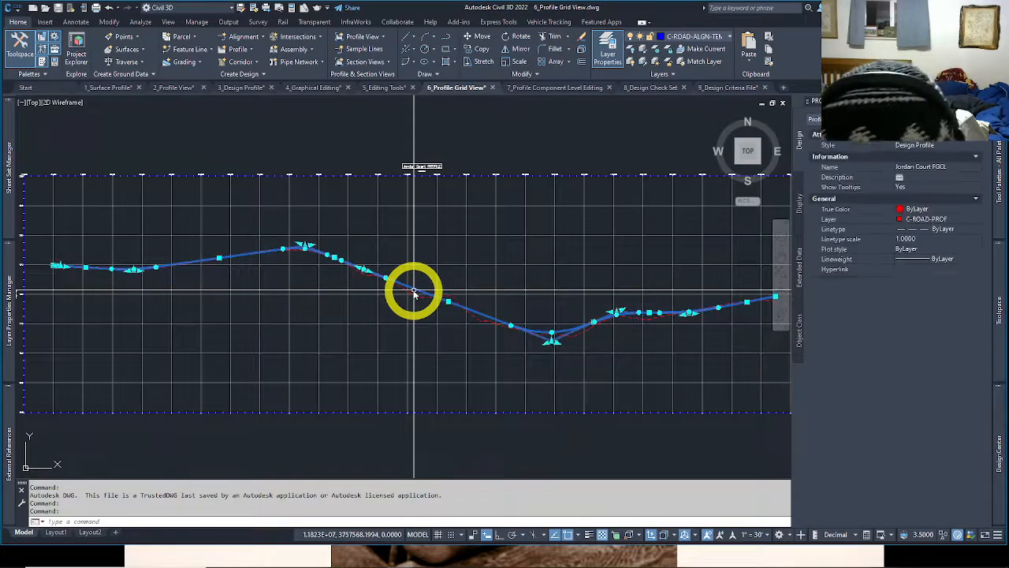
middle_click_drag(411, 291, 387, 275)
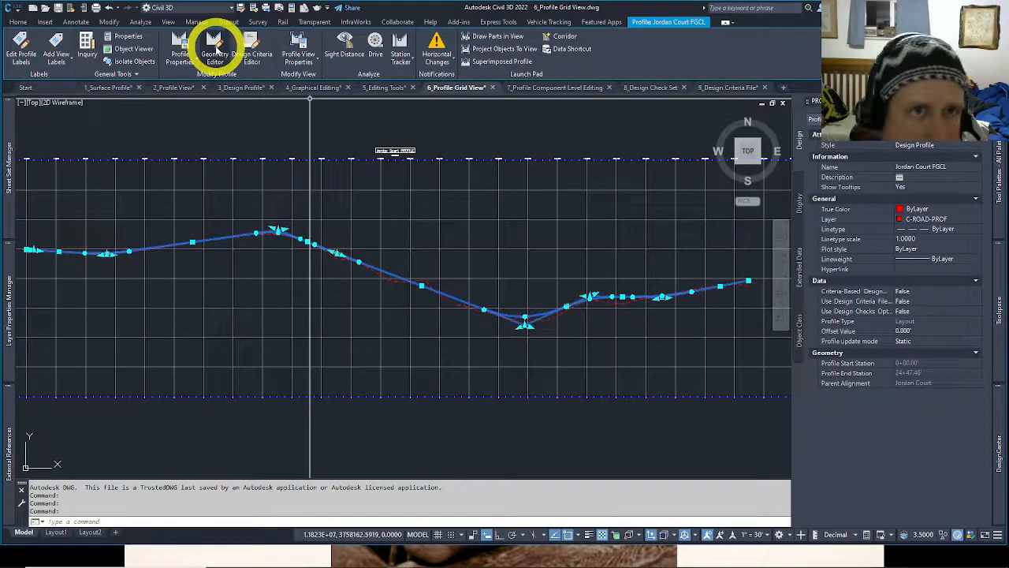
right_click(302, 135)
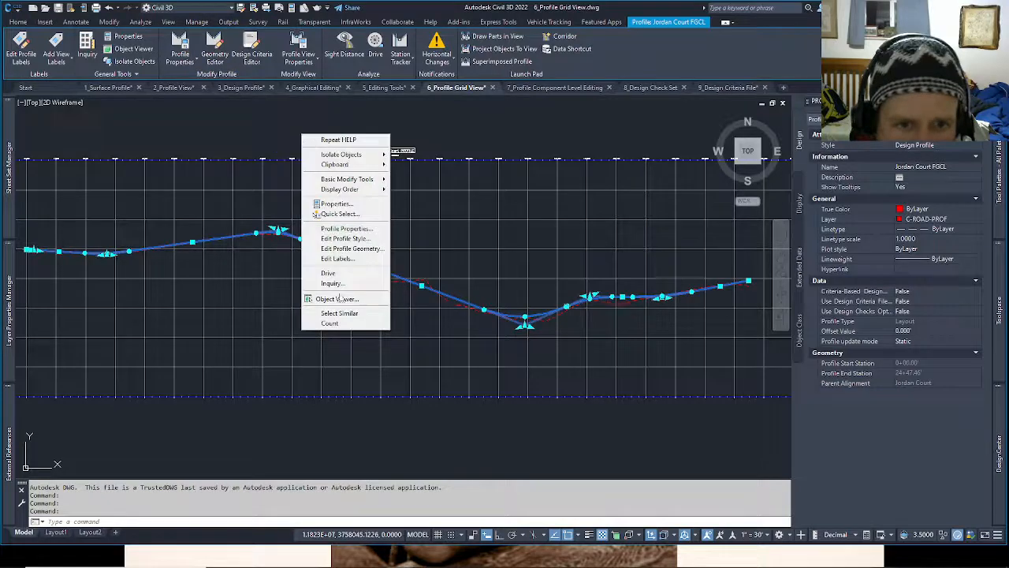
left_click(356, 249)
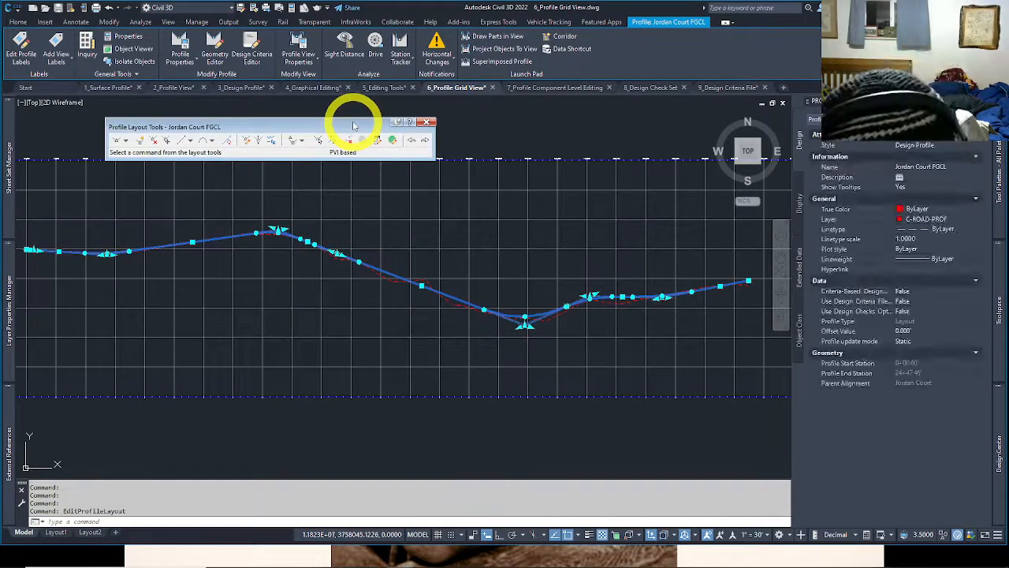
left_click_drag(353, 124, 351, 129)
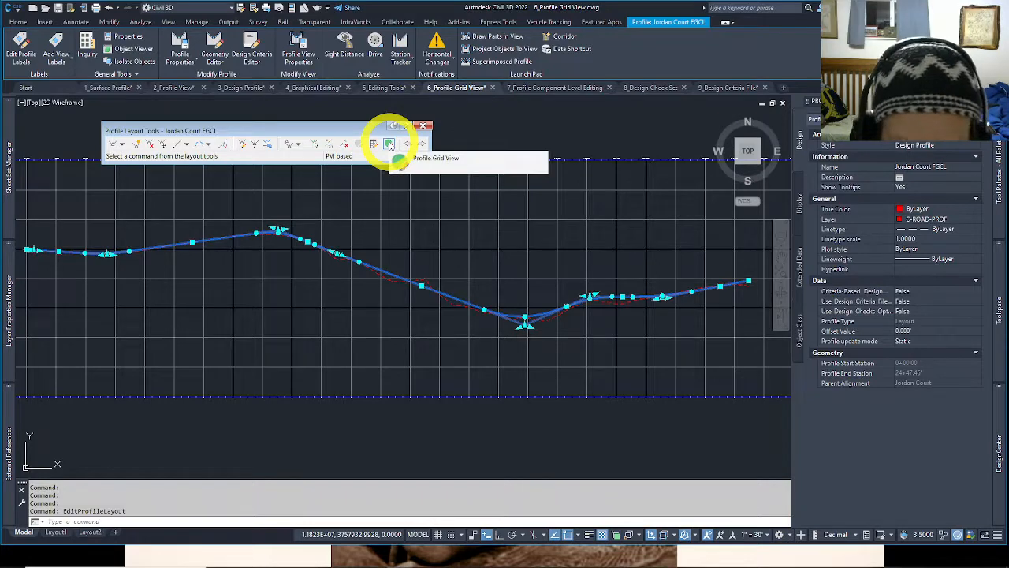
Show the Profile Grid View for the Jordan Court FGCL profile, shorten its window and move the layout tools clear of it.
left_click(388, 144)
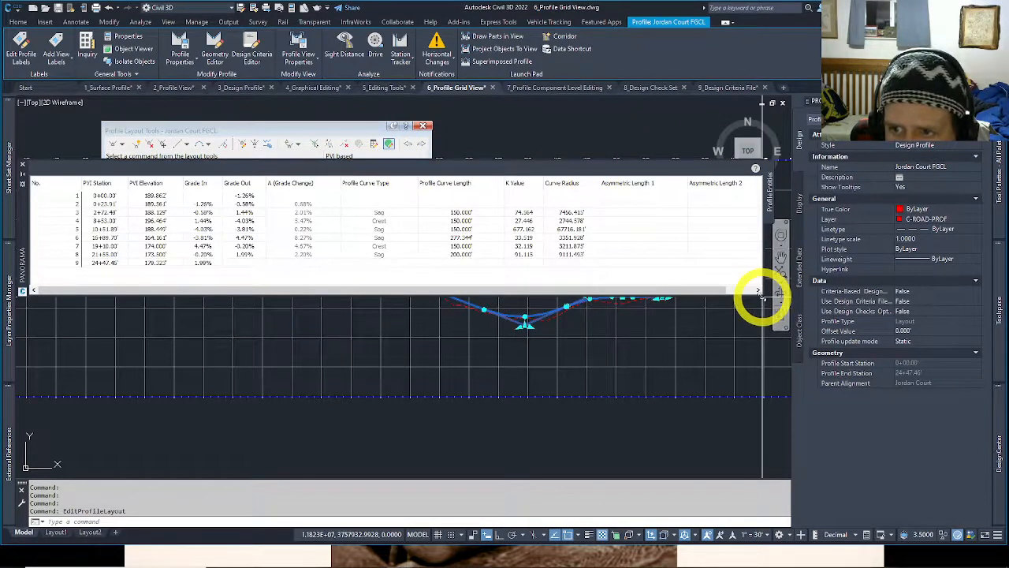
left_click_drag(761, 292, 760, 272)
left_click_drag(370, 126, 338, 115)
left_click(26, 248)
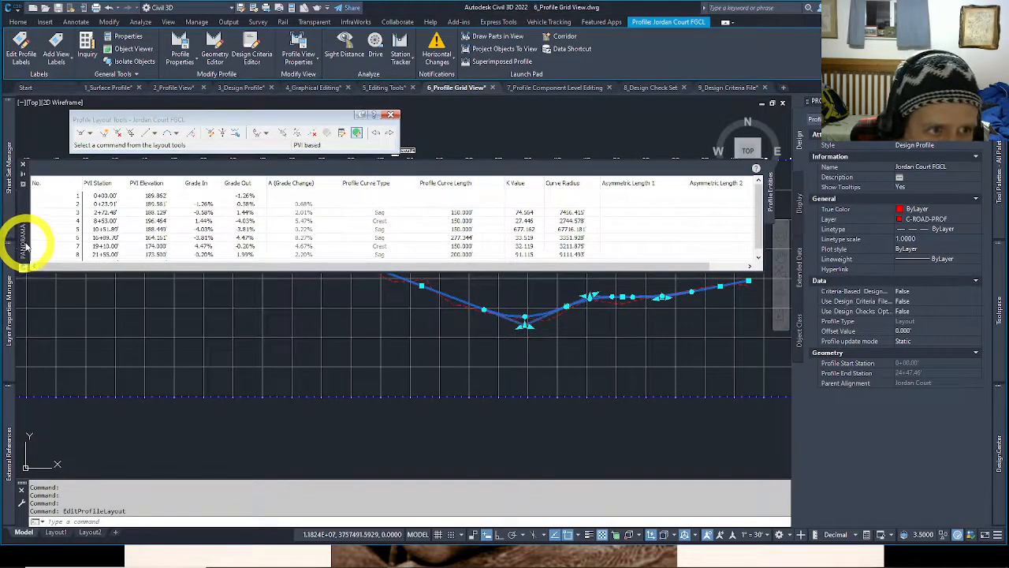
left_click_drag(26, 248, 24, 242)
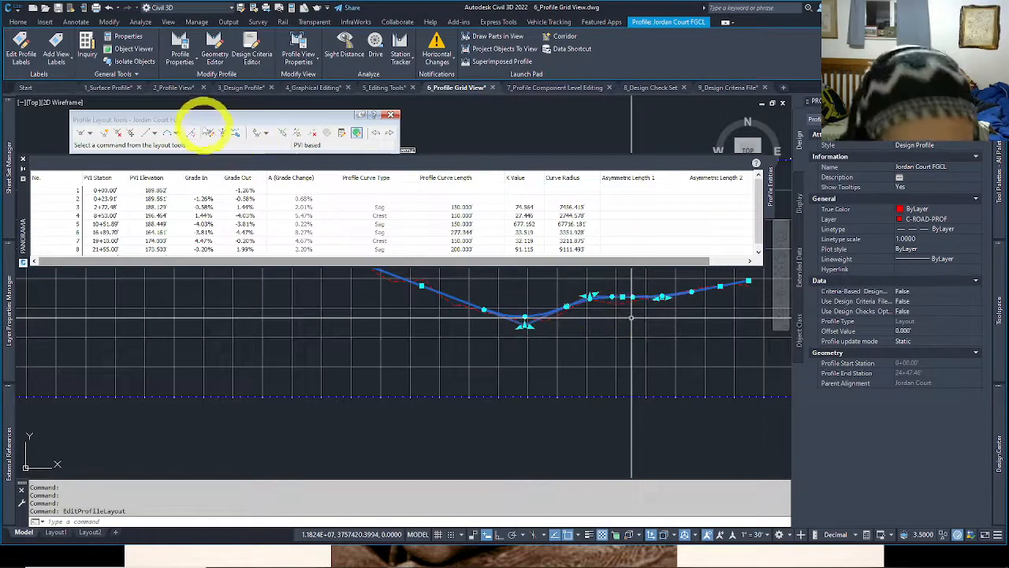
Set the K value of the sag curve at PVI 3 to 10.
middle_click_drag(534, 371, 645, 434)
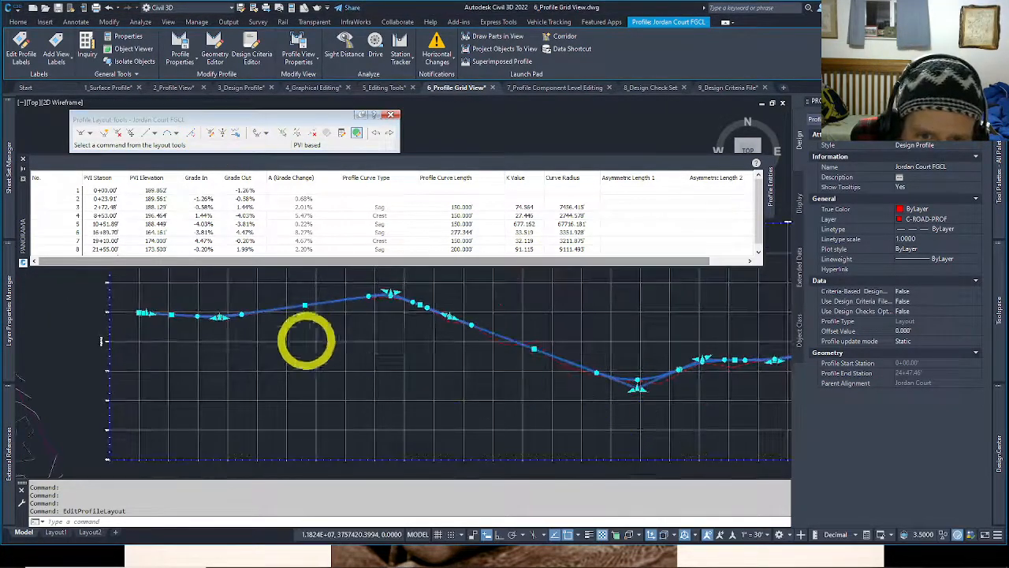
left_click(383, 294)
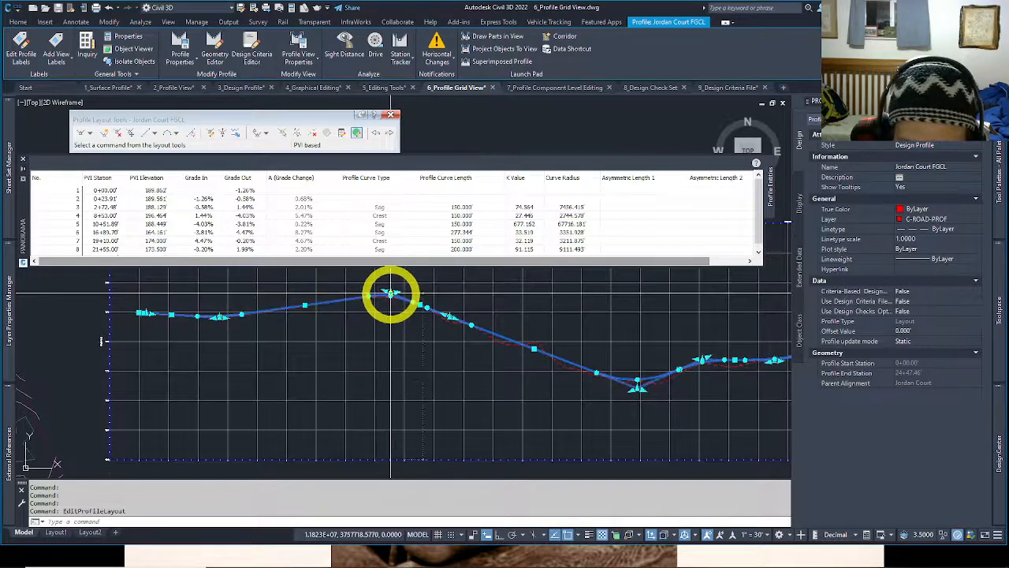
left_click(392, 293)
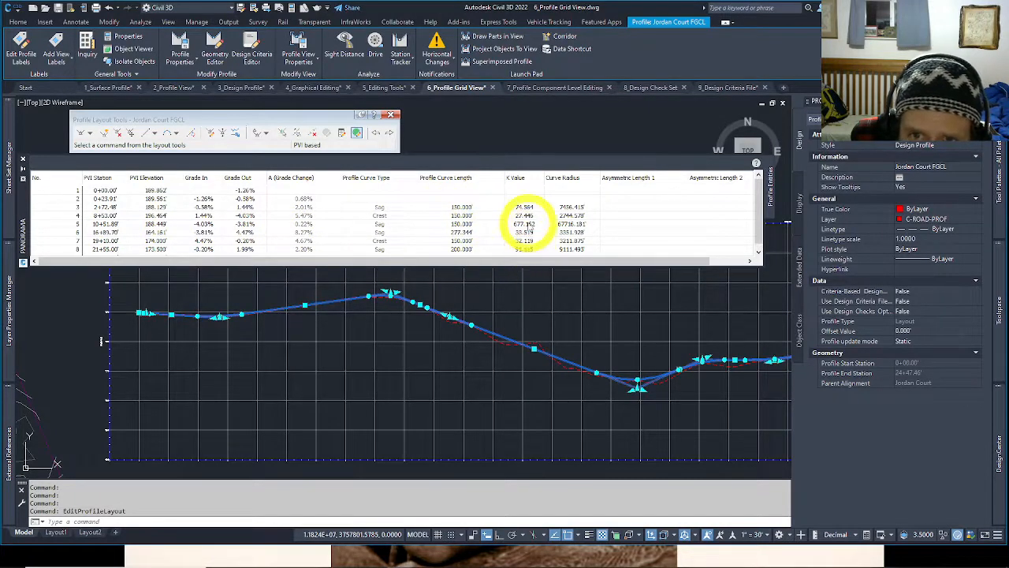
scroll(393, 304, "up", 6)
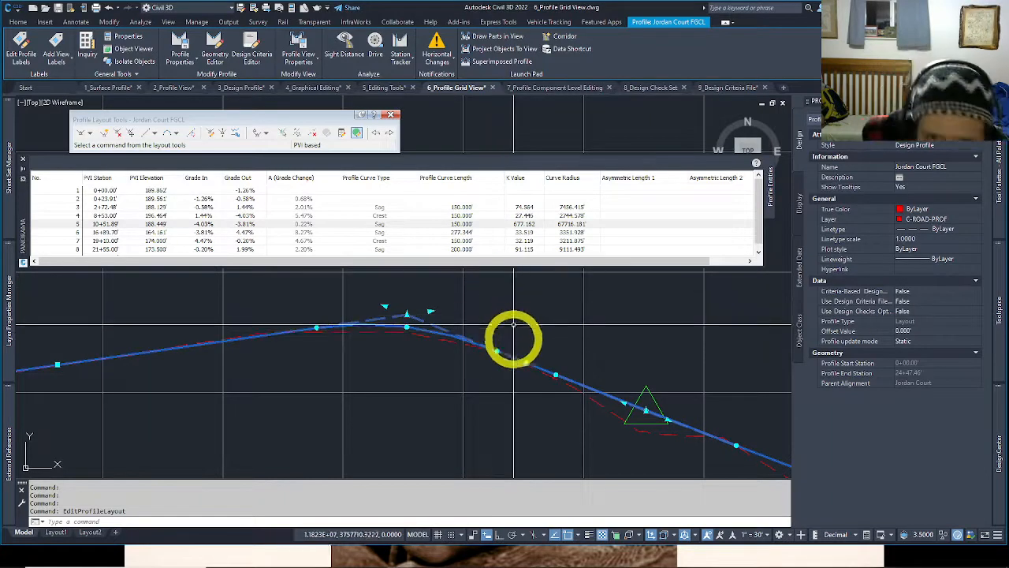
scroll(377, 375, "down", 2)
middle_click_drag(376, 374, 673, 331)
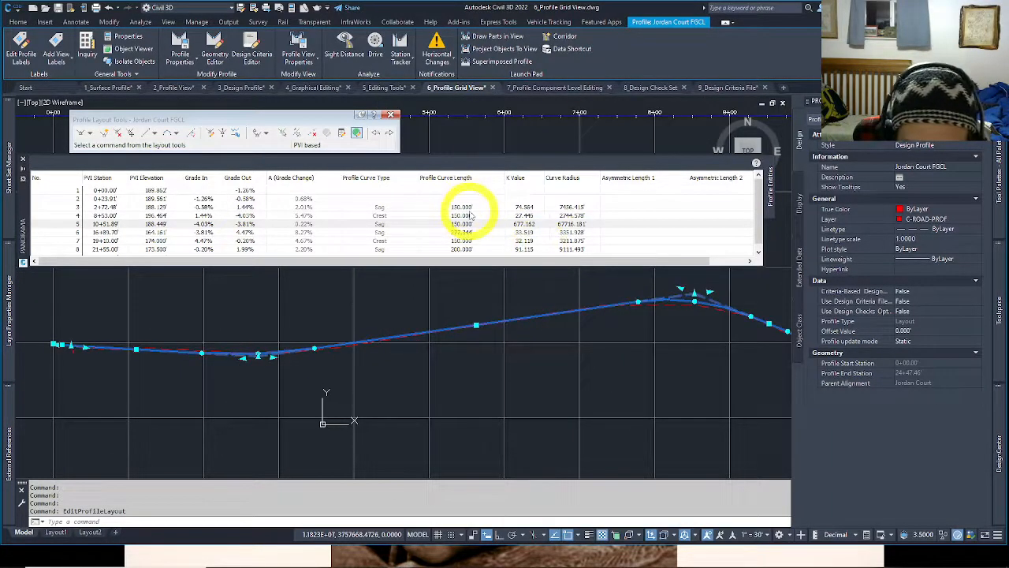
double_click(524, 207)
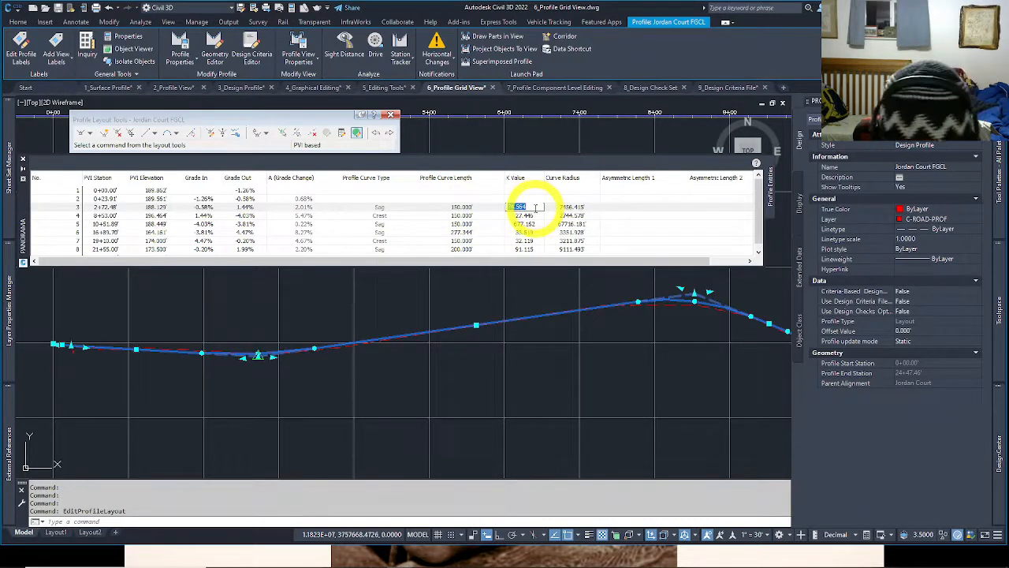
type("10")
key("Return")
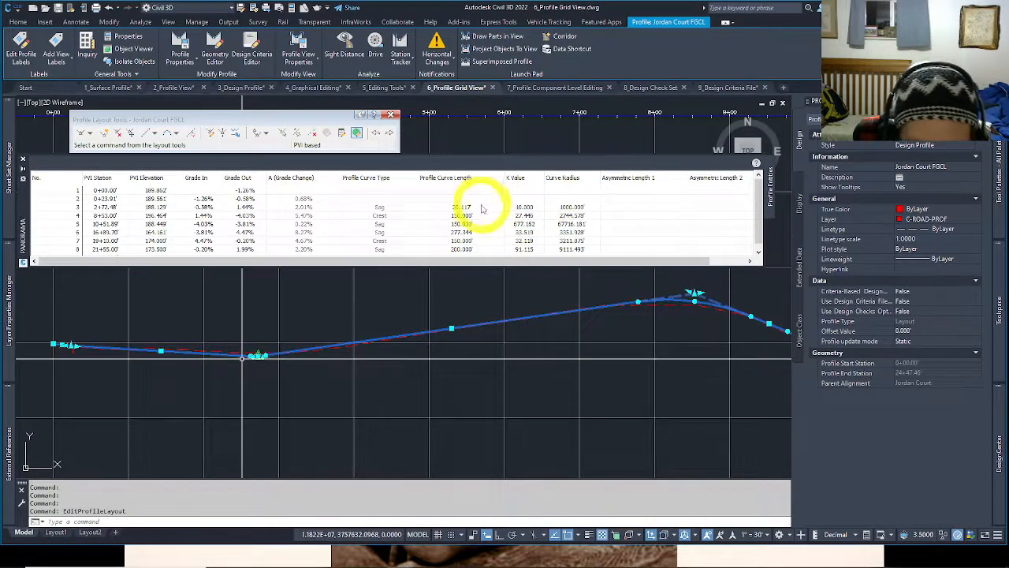
Set the K value of the sag curve at PVI 3 to 200.
left_click(536, 209)
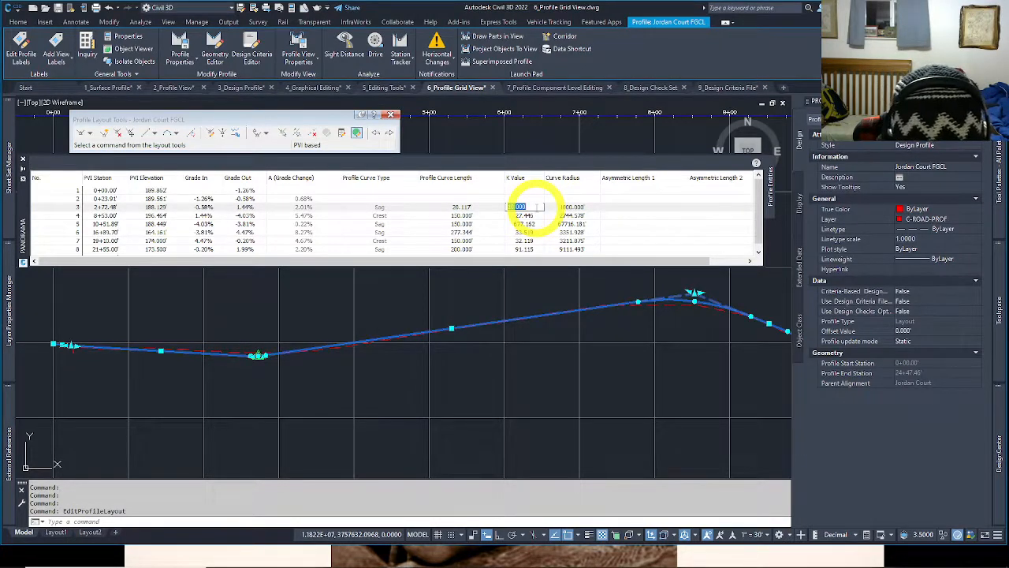
key("Return")
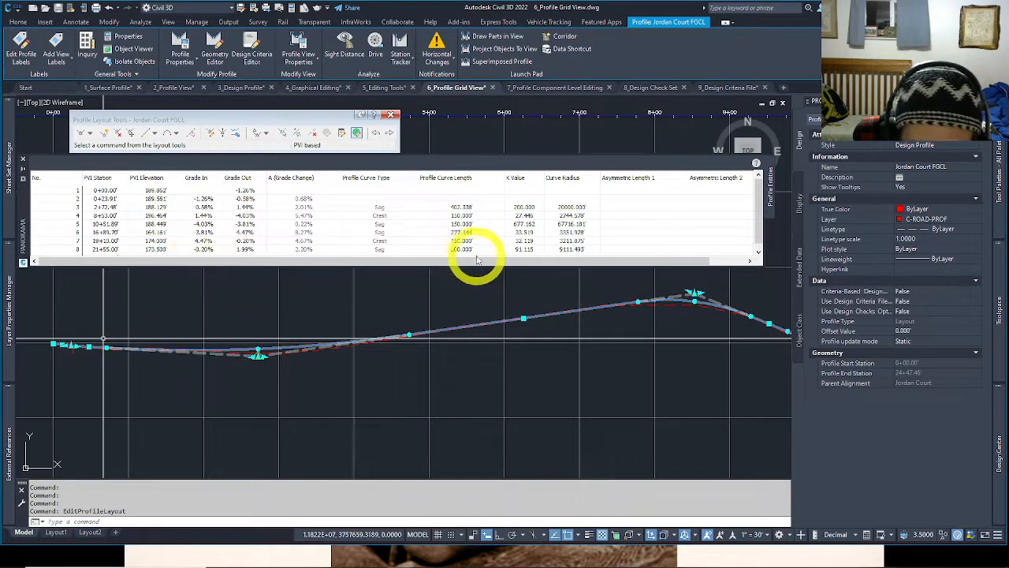
left_click(539, 208)
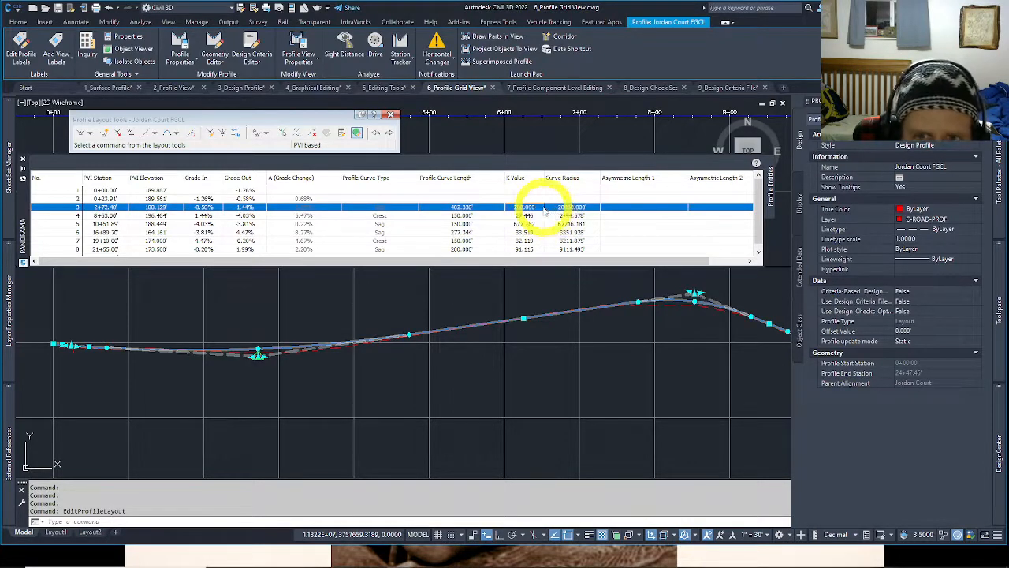
Undo the last K value change on the PVI 3 curve and clear the profile selection.
left_click(542, 351)
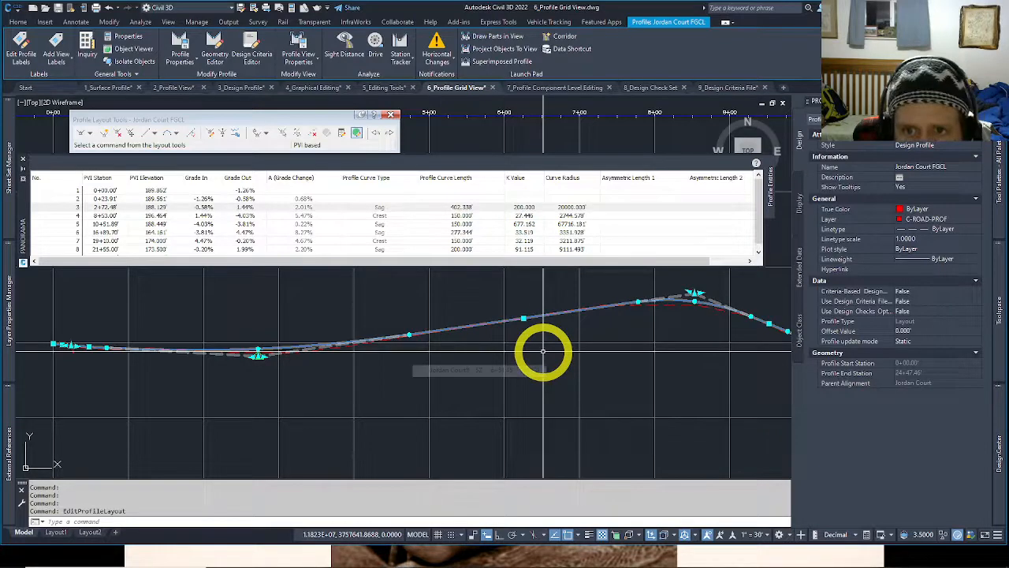
key("Escape")
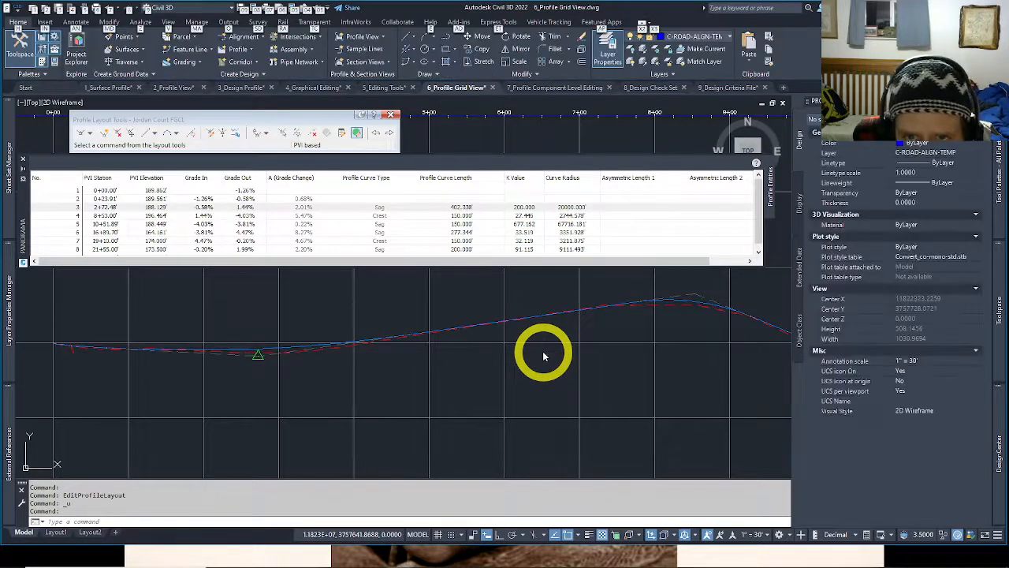
left_click(558, 331)
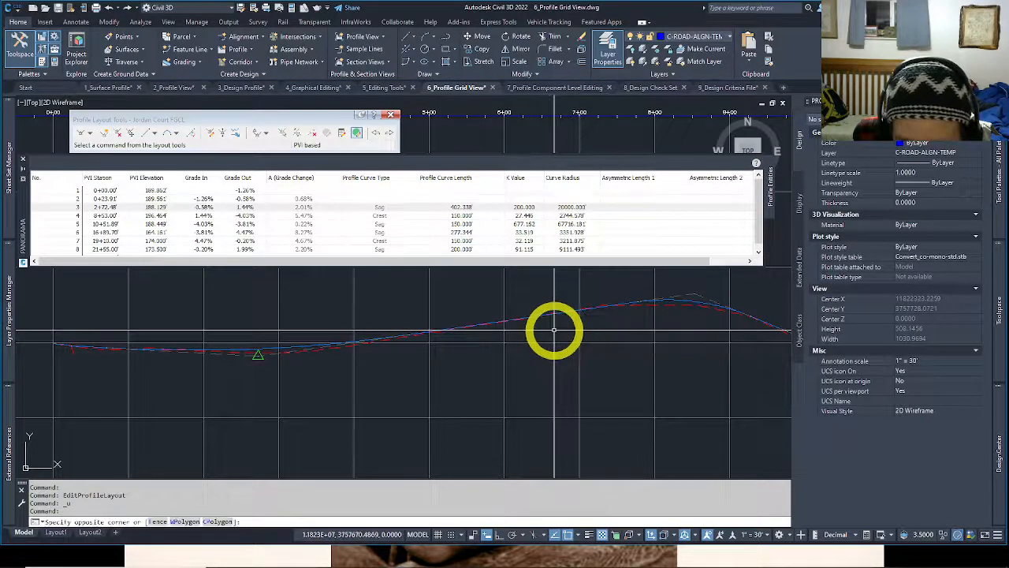
left_click(554, 331)
key("ctrl+z")
key("ctrl+z")
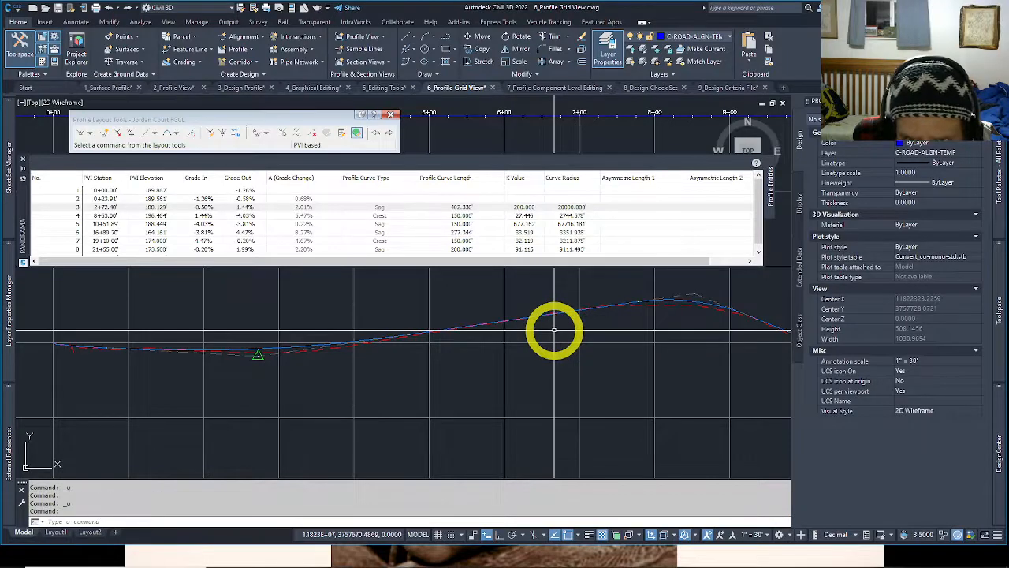
key("Escape")
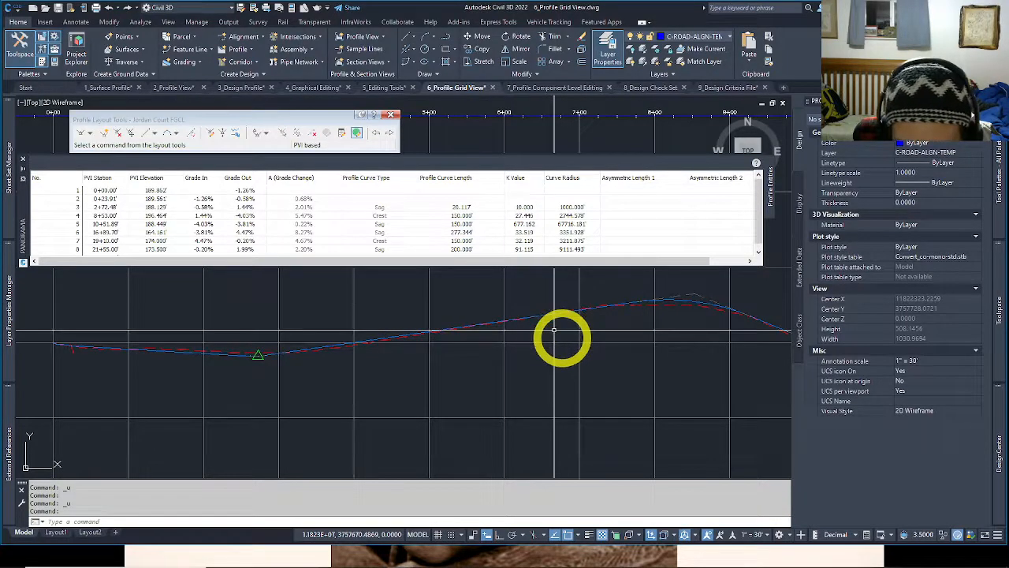
Set PVI 3 to station 2+70 and its elevation to 188 ft in the profile entity table.
middle_click_drag(562, 338, 496, 357)
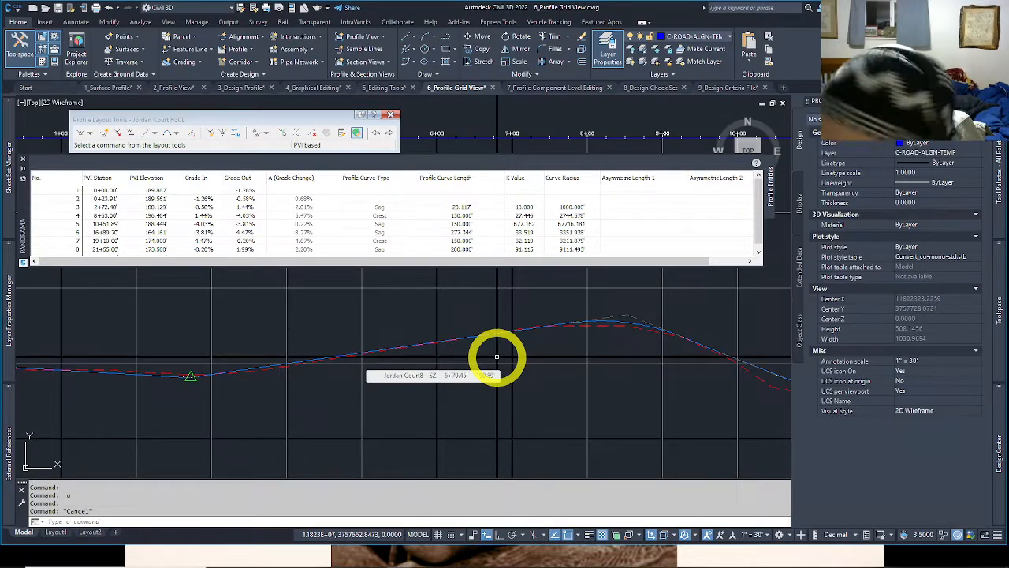
left_click(79, 208)
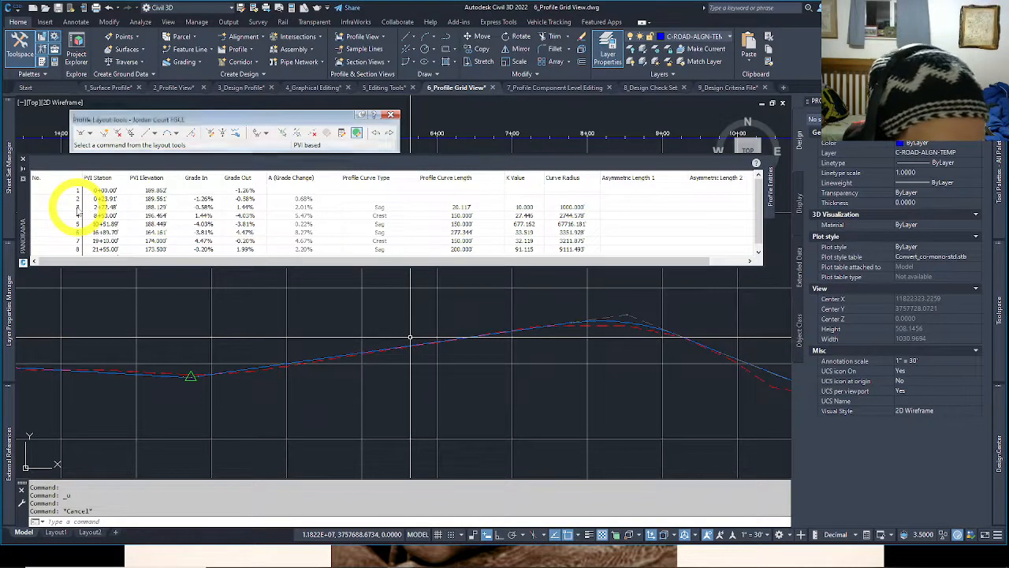
left_click(115, 208)
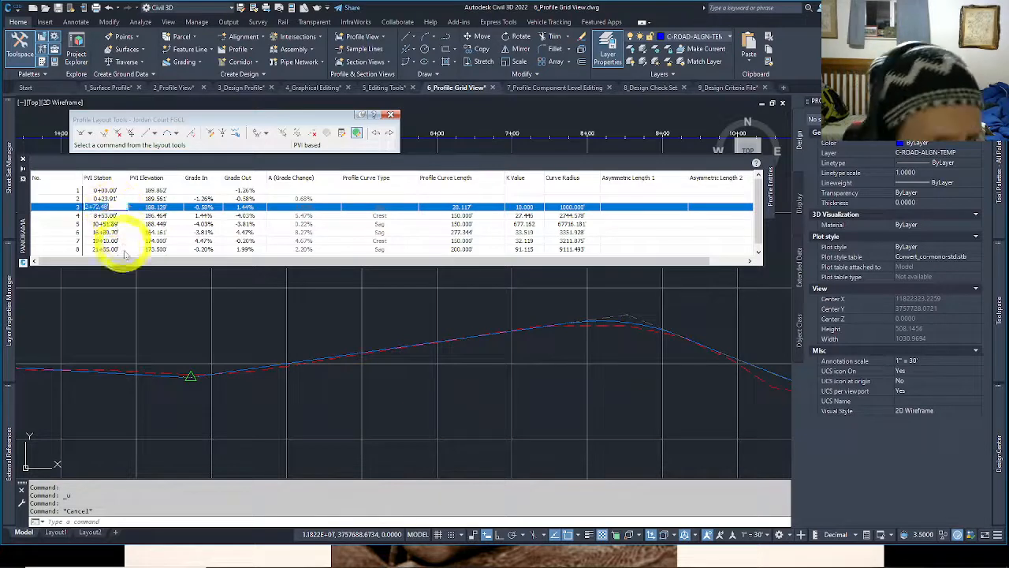
type("2+70")
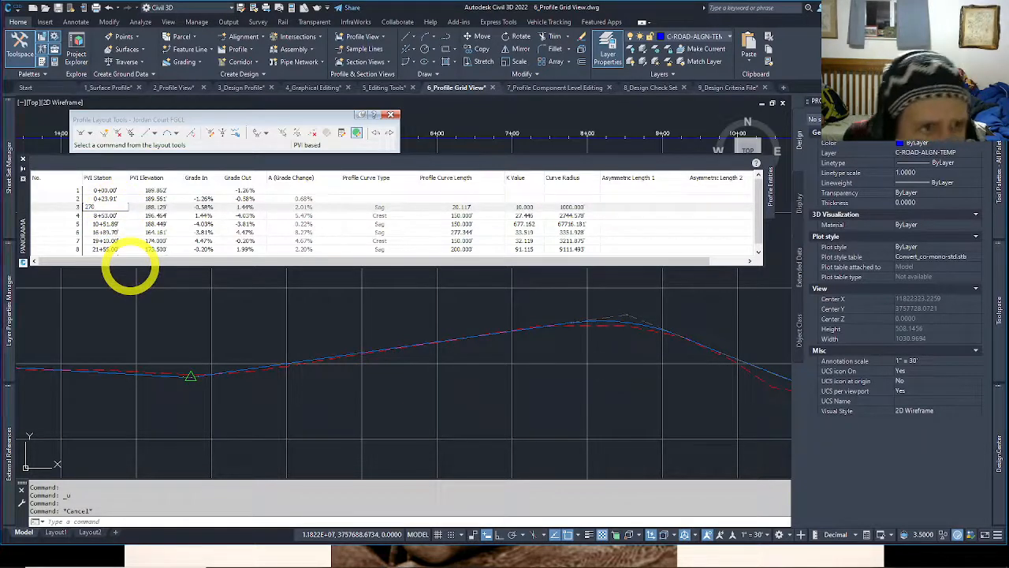
key("Return")
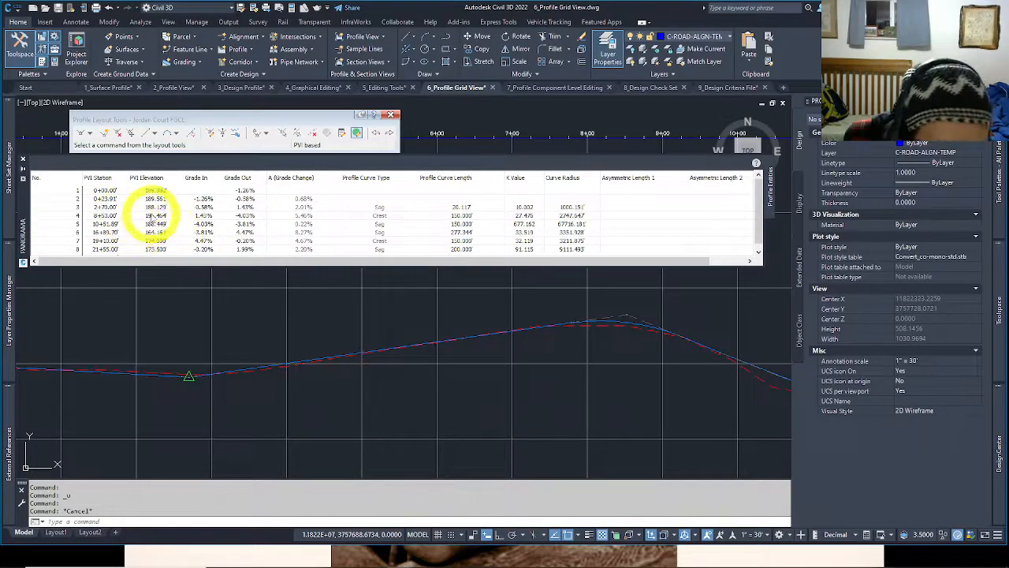
left_click(189, 371)
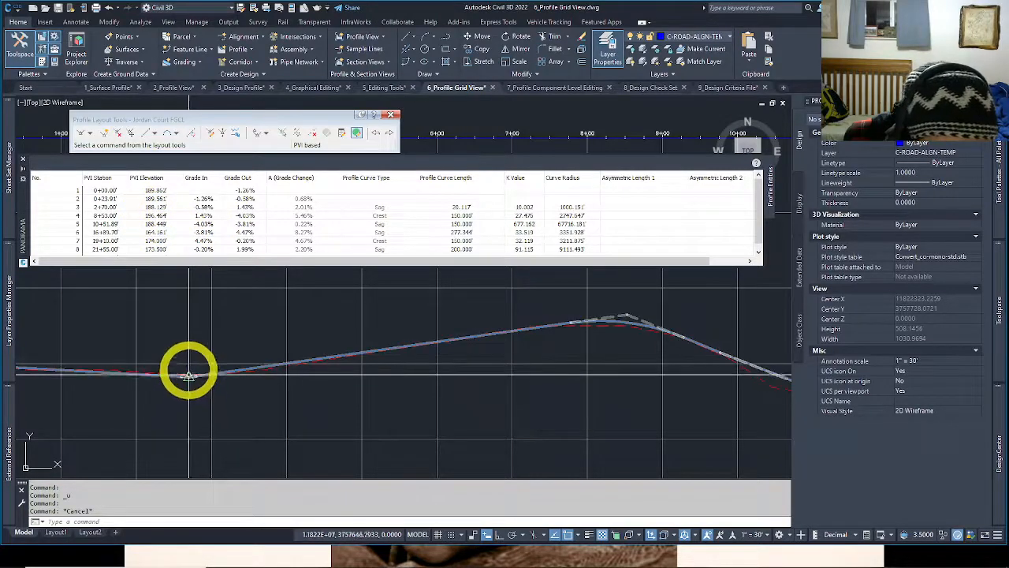
mouse_move(188, 376)
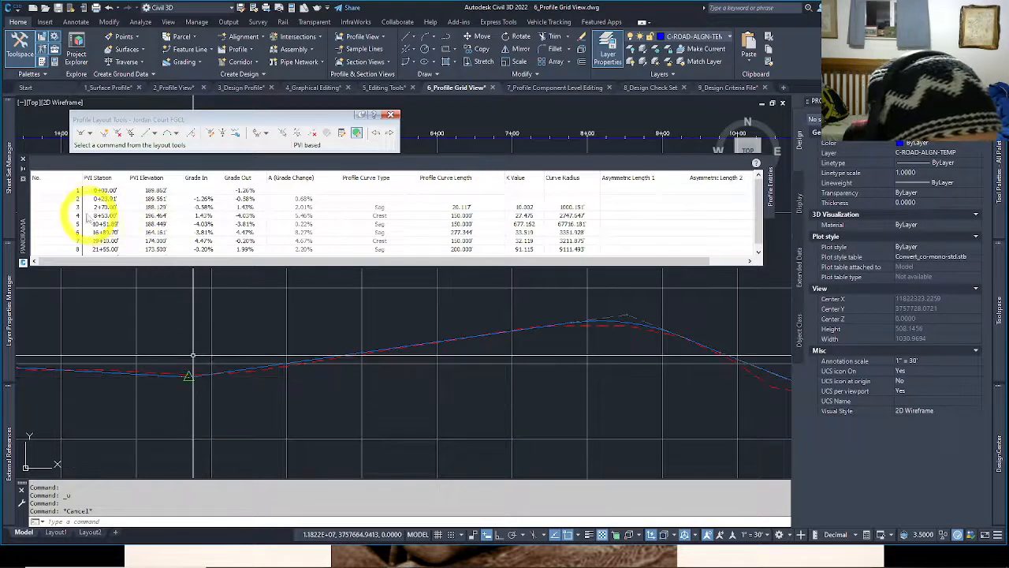
left_click(161, 208)
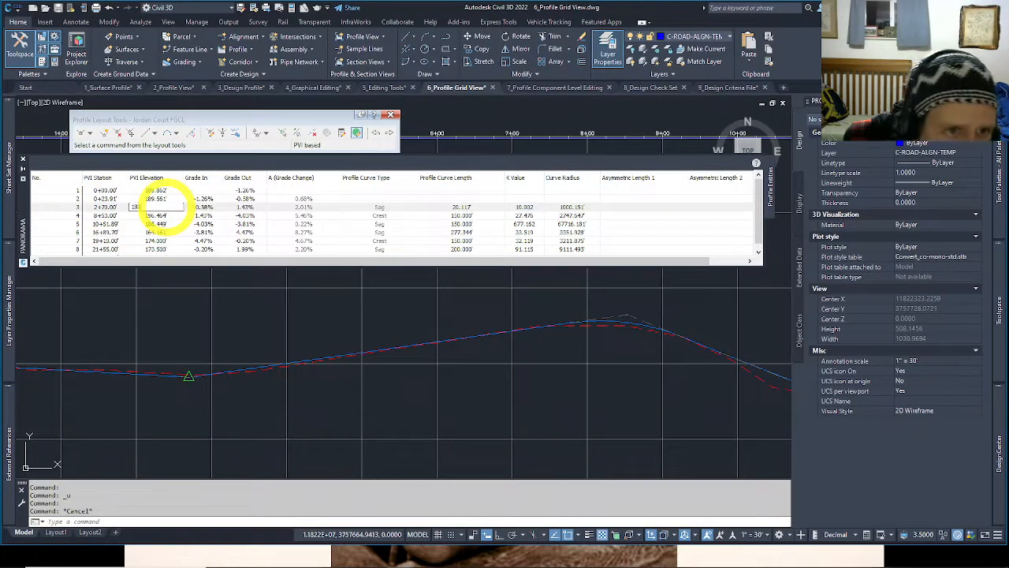
key("Return")
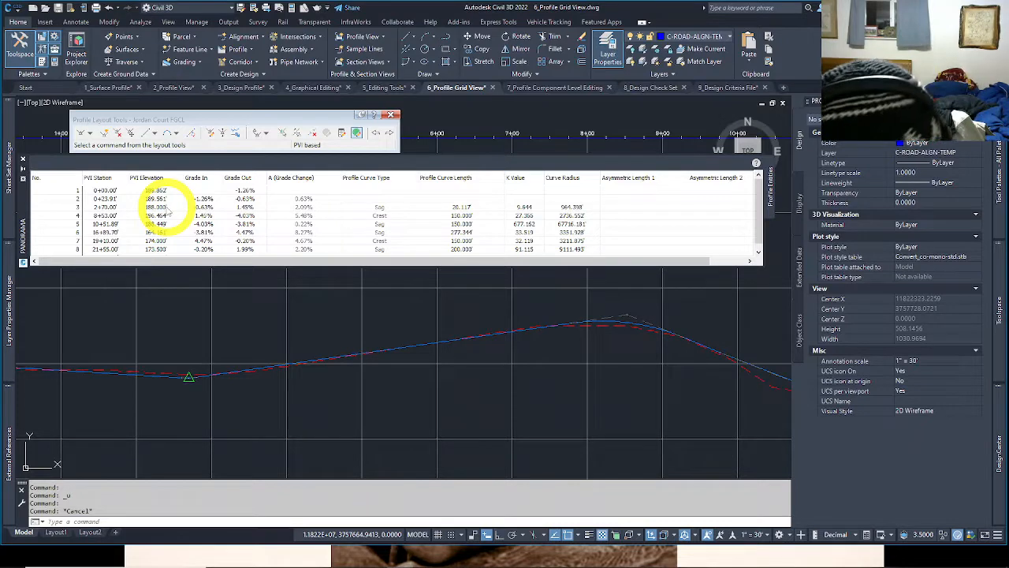
Set PVI 4, the first crest, to station 8+55 with an elevation of 196.5 ft.
left_click(76, 217)
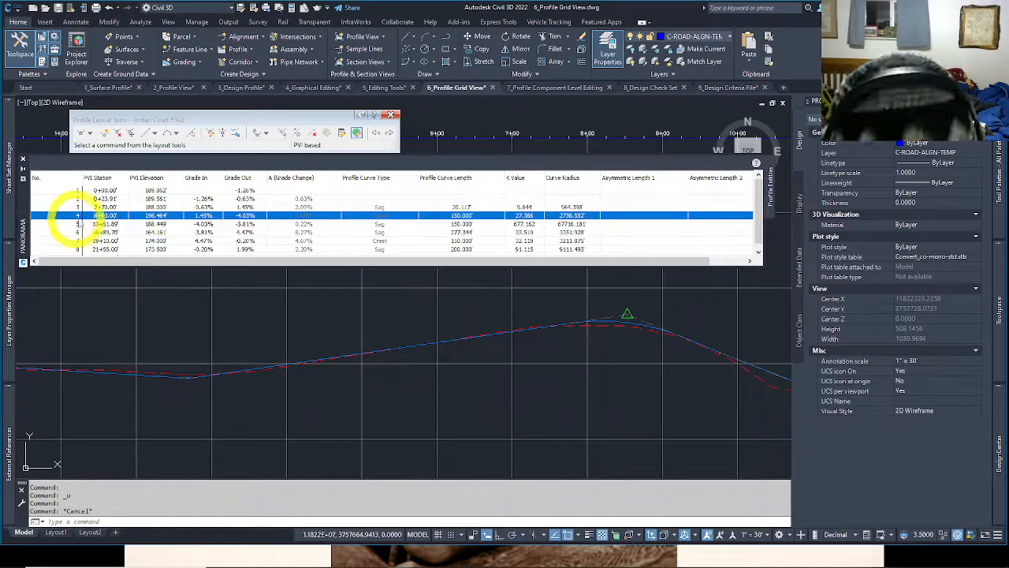
double_click(97, 216)
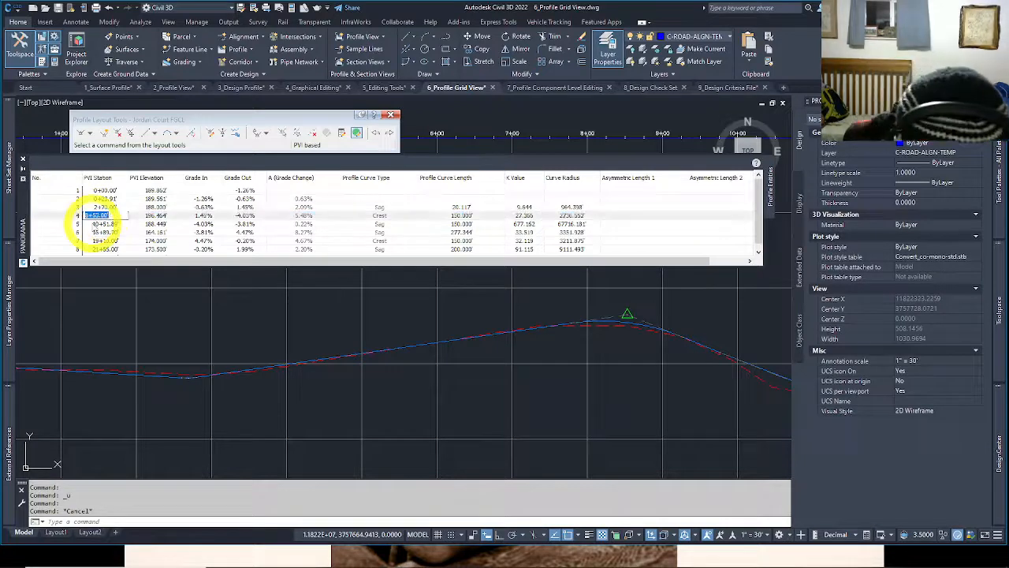
type("855")
key("Return")
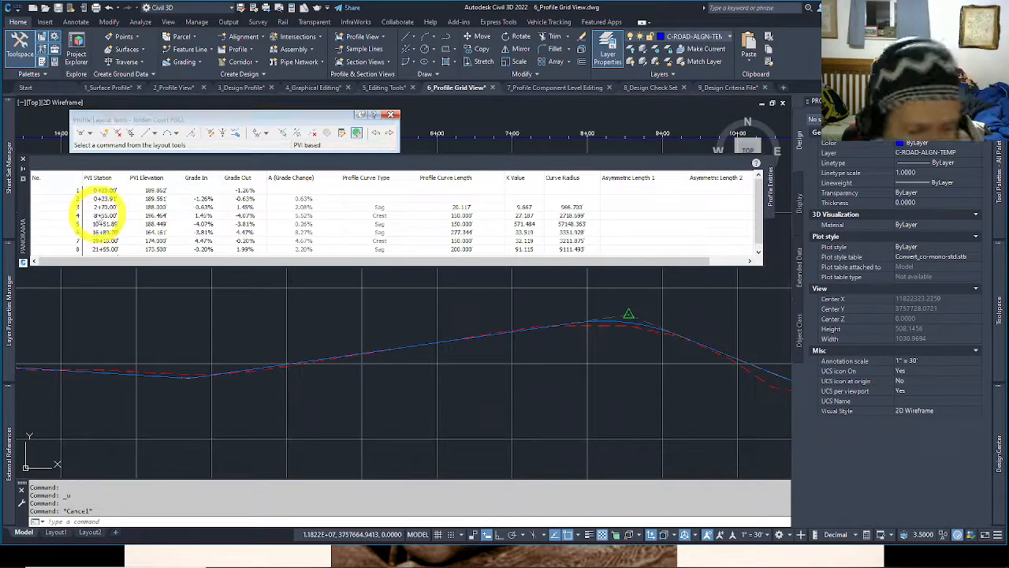
double_click(157, 215)
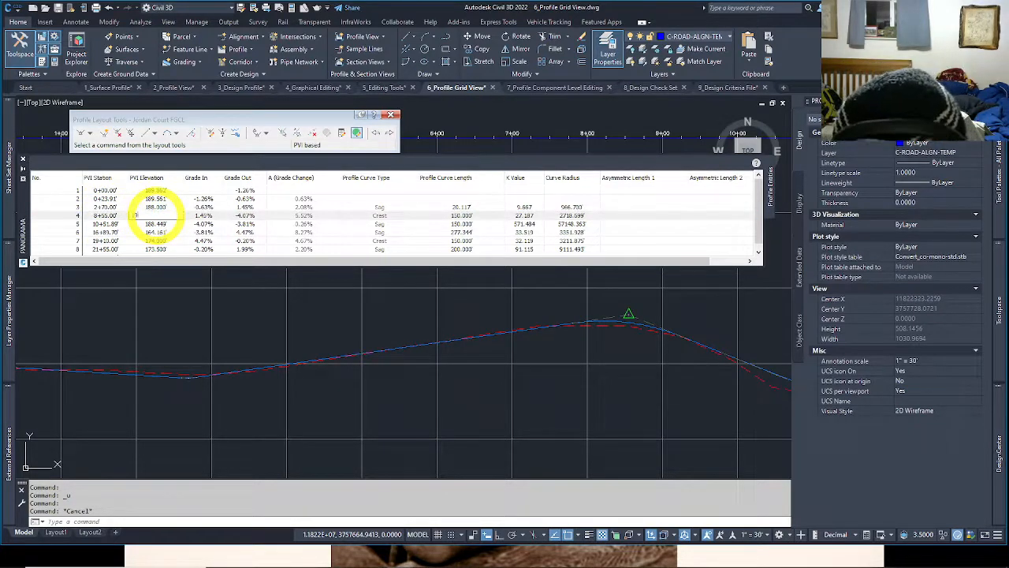
key("Return")
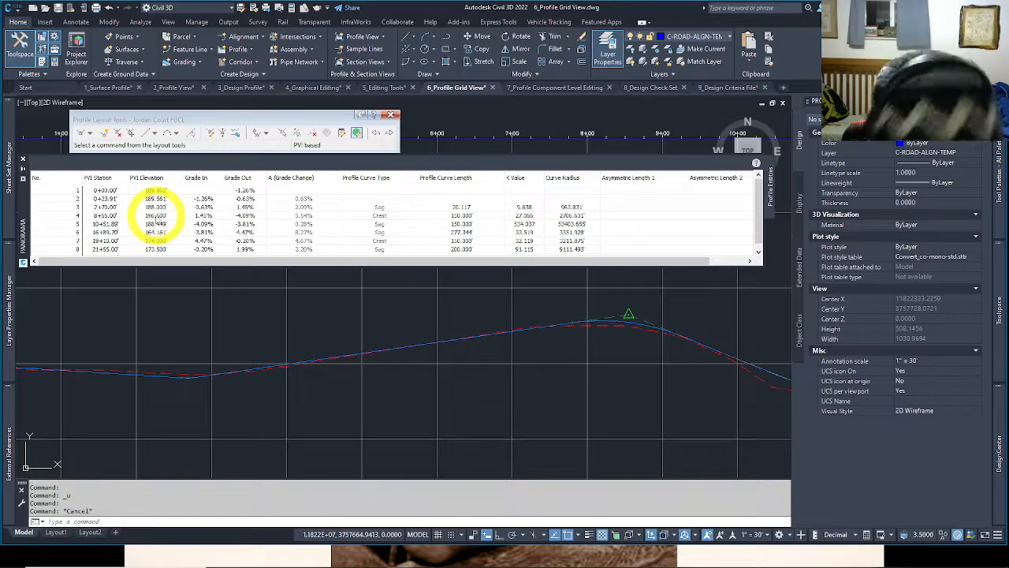
Set PVI 5 to station 10+50 and its elevation to 188.5 ft.
left_click(124, 225)
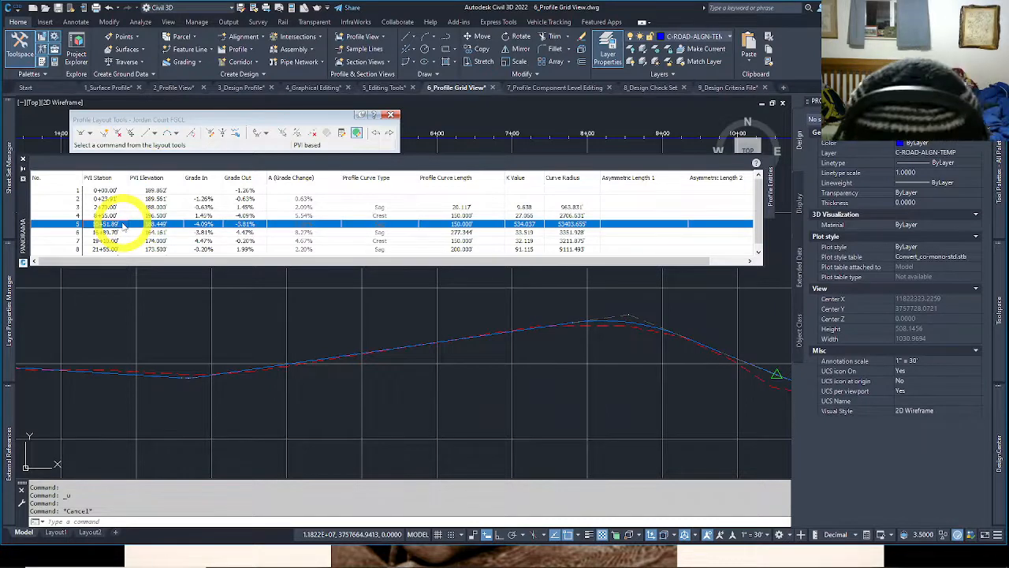
left_click(124, 225)
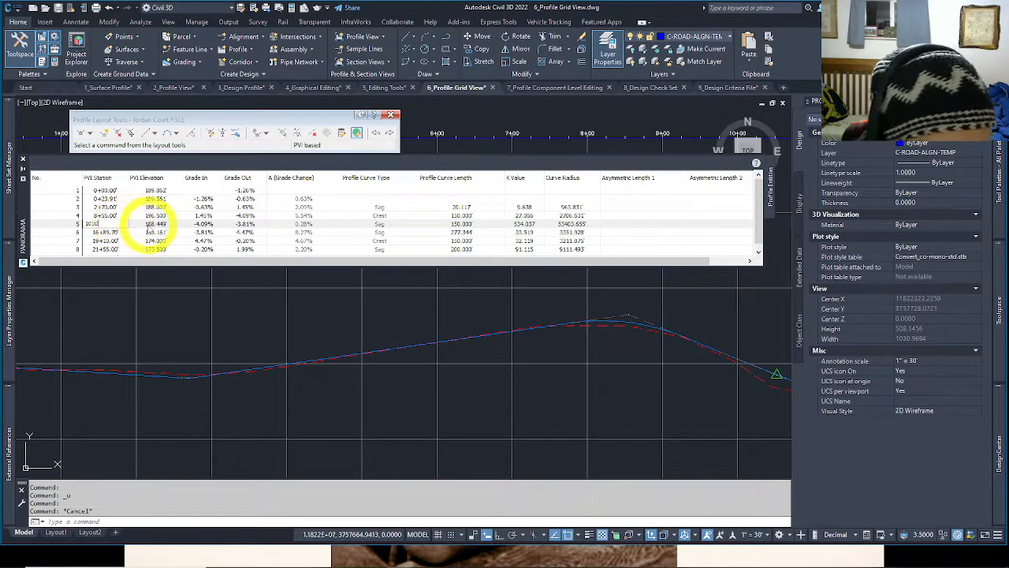
type("10+50")
key("Return")
left_click(158, 227)
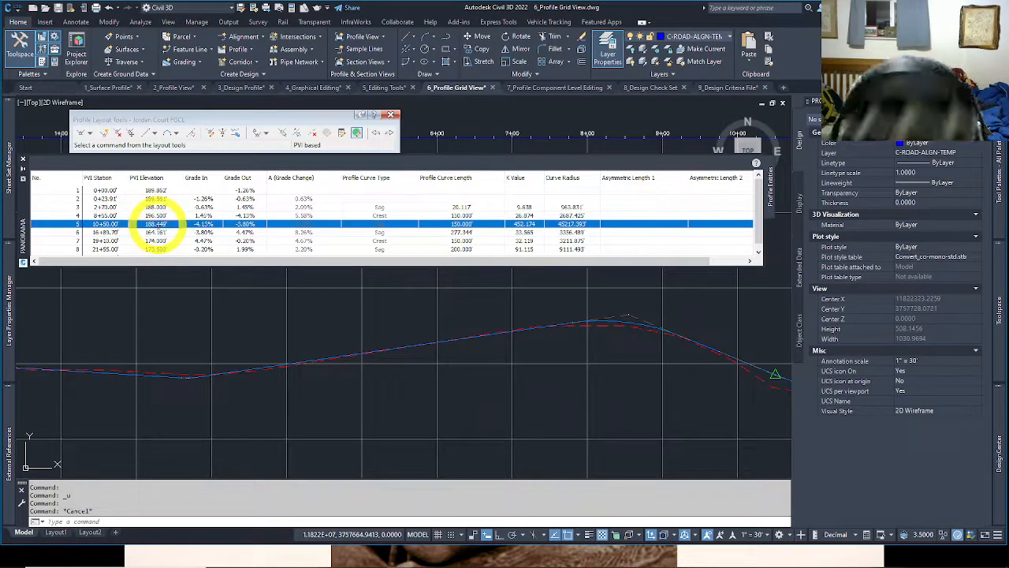
left_click(158, 225)
type("188.")
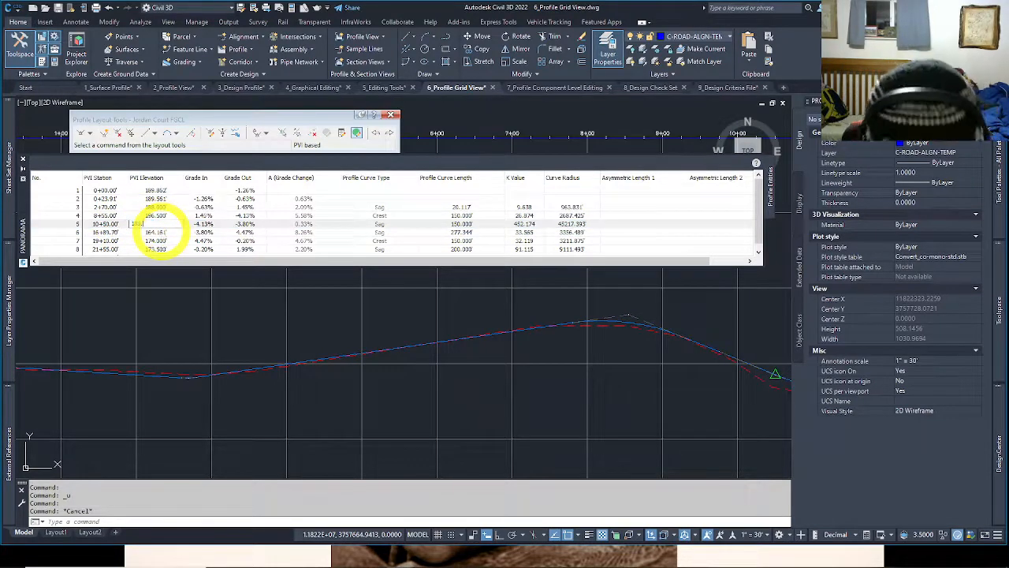
type("5")
key("Return")
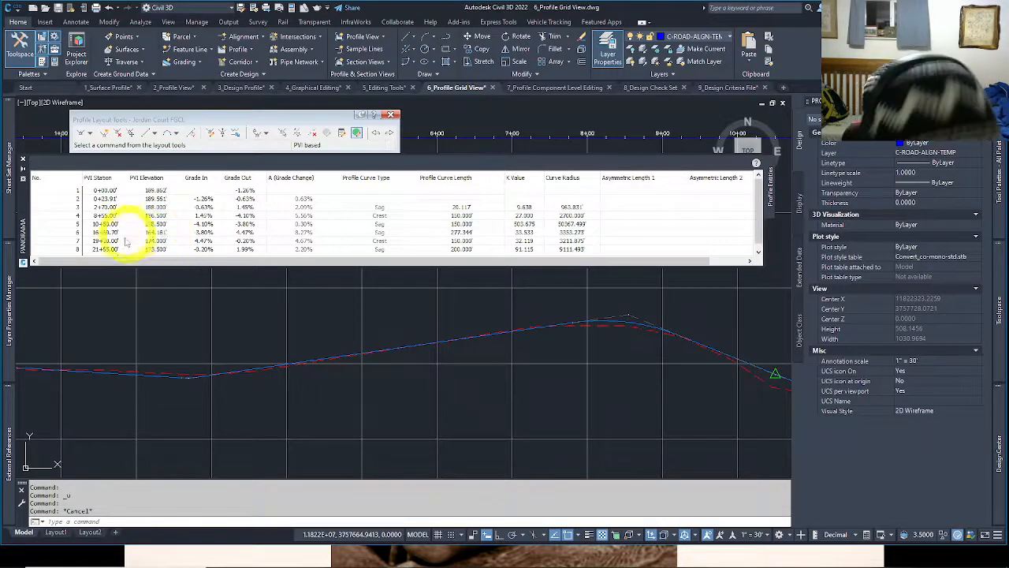
left_click(123, 228)
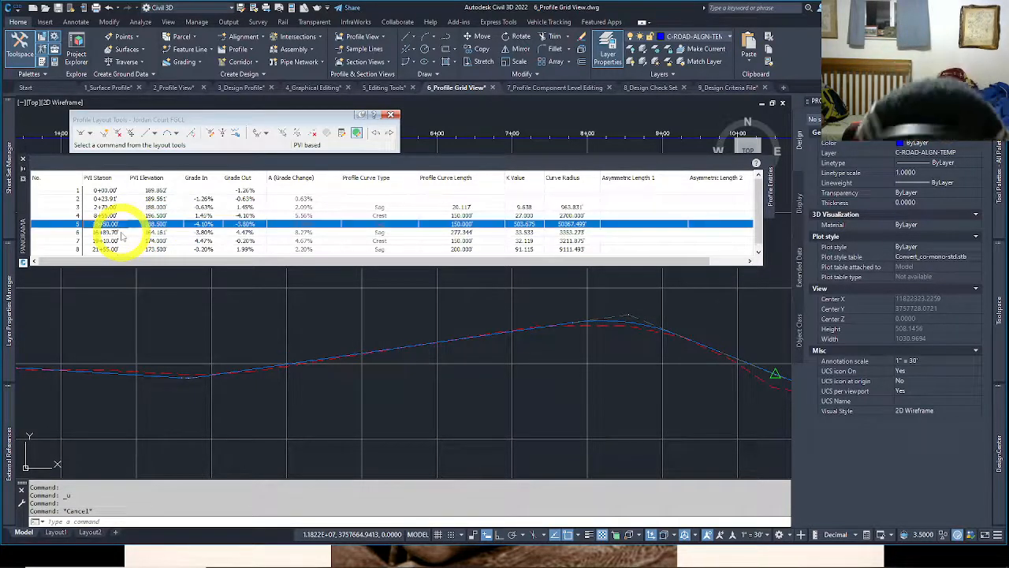
Set PVI 6, the low sag, to station 16+90 with an elevation of 164 ft in the profile entity table.
left_click(122, 233)
left_click(121, 233)
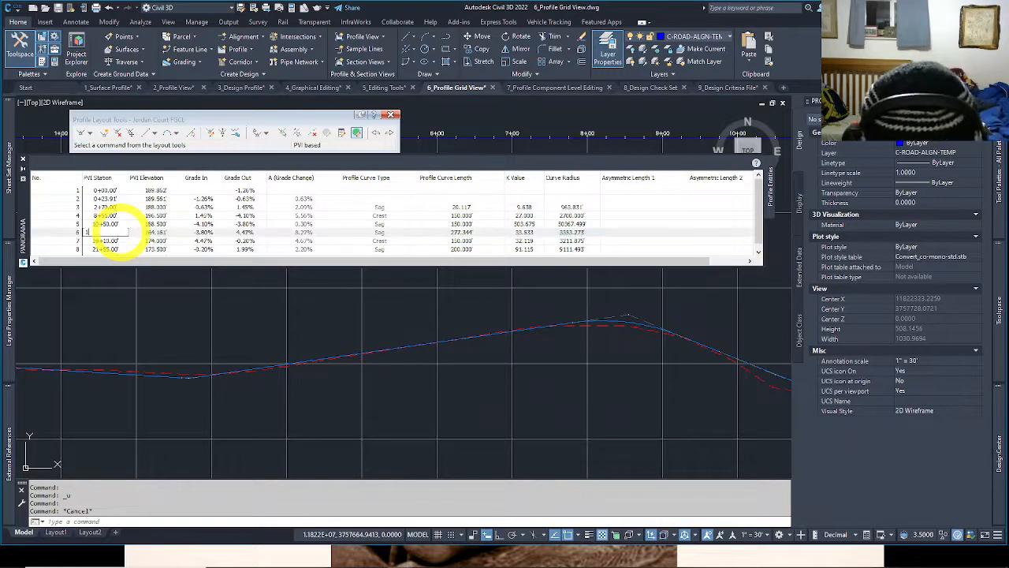
key("Return")
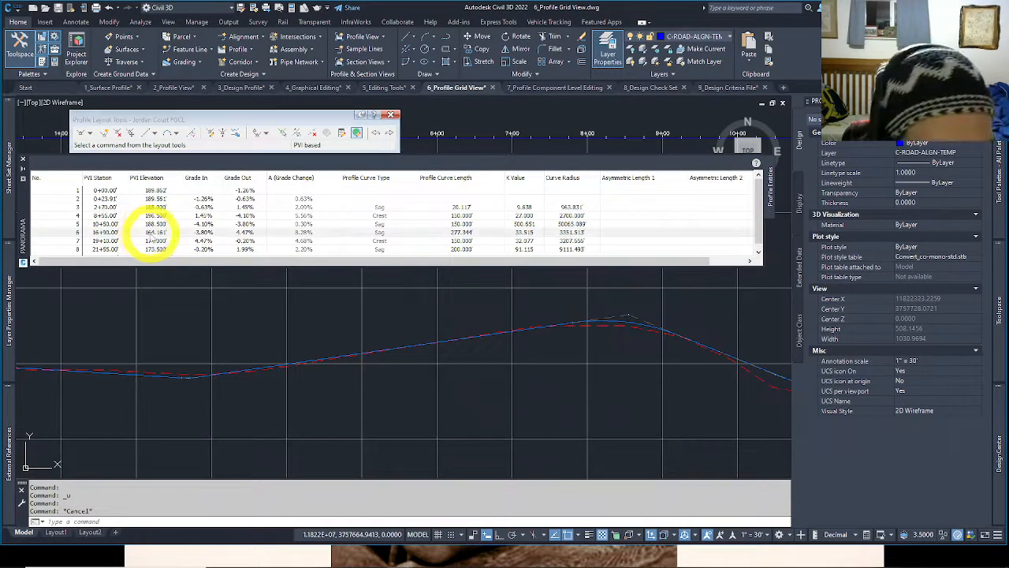
left_click(151, 232)
left_click(146, 233)
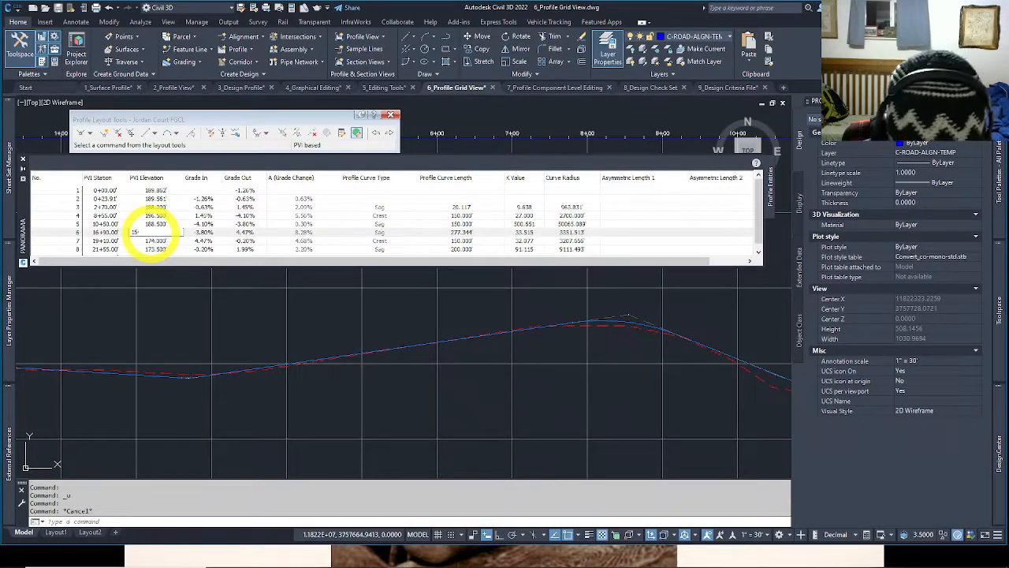
key("Return")
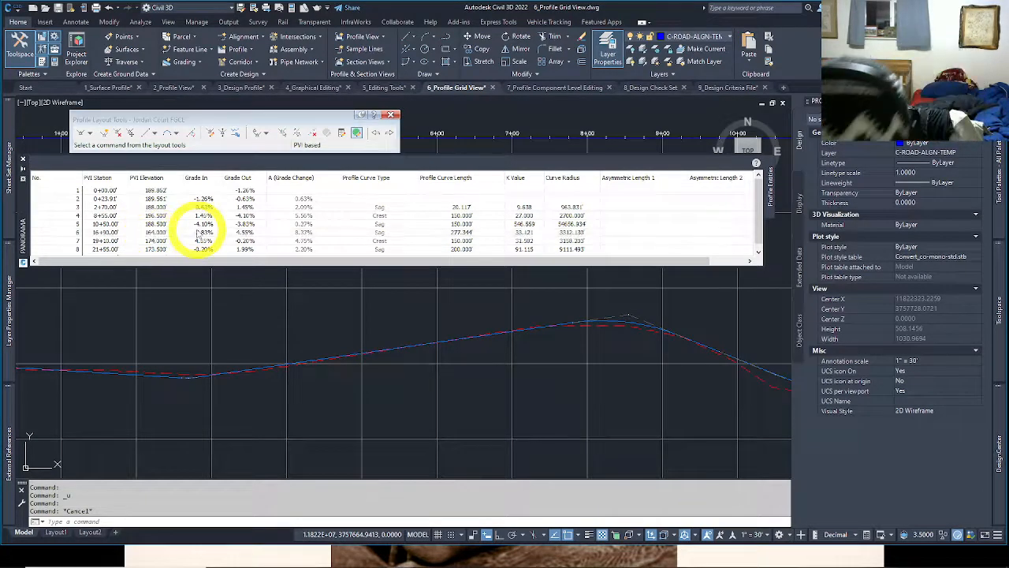
Examine the whole design profile against the existing ground and compare it with the PVI entries in the table.
middle_click_drag(349, 349, 409, 354)
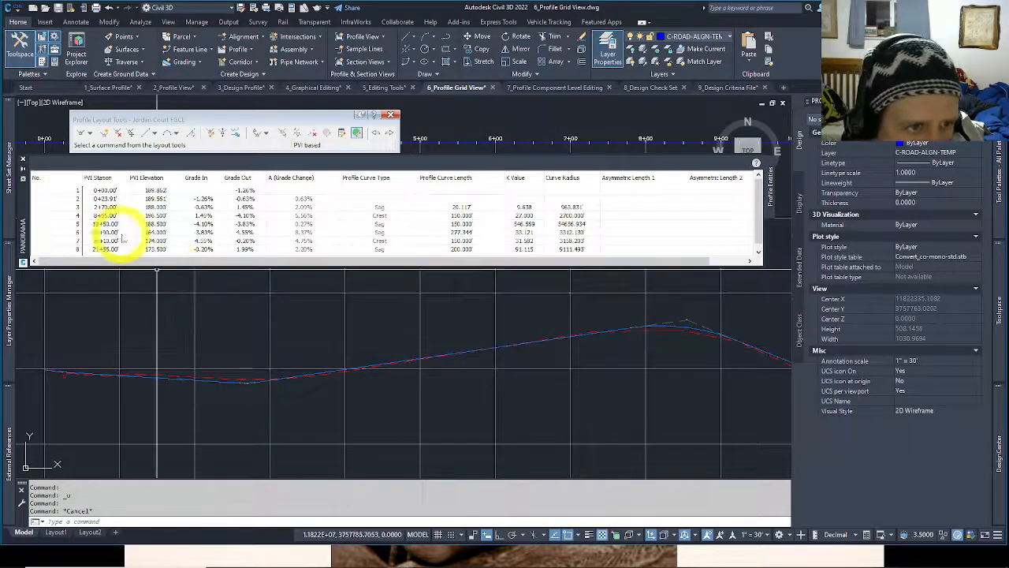
scroll(536, 365, "down", 2)
scroll(619, 349, "down", 2)
middle_click_drag(613, 349, 430, 280)
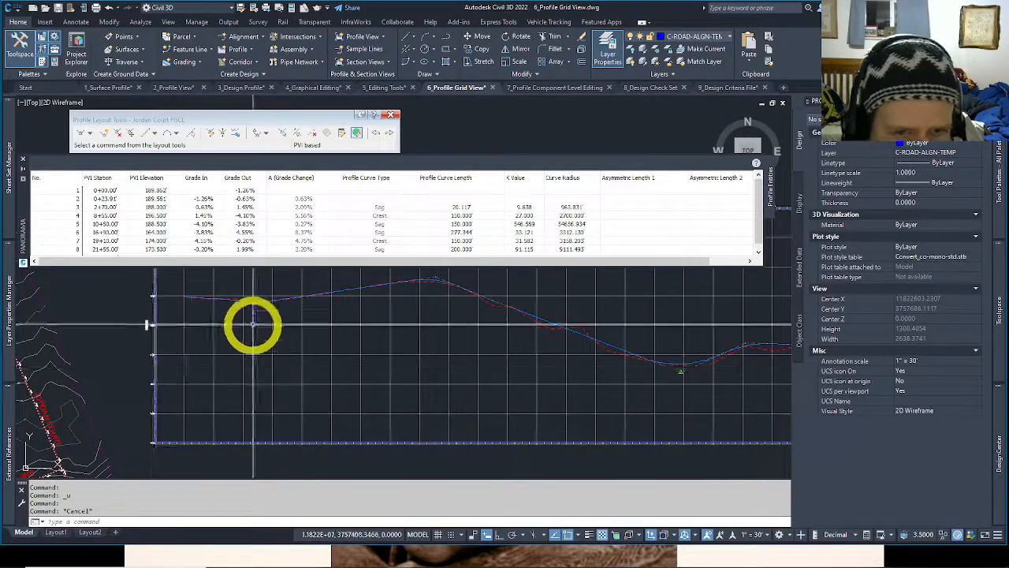
middle_click_drag(473, 290, 439, 375)
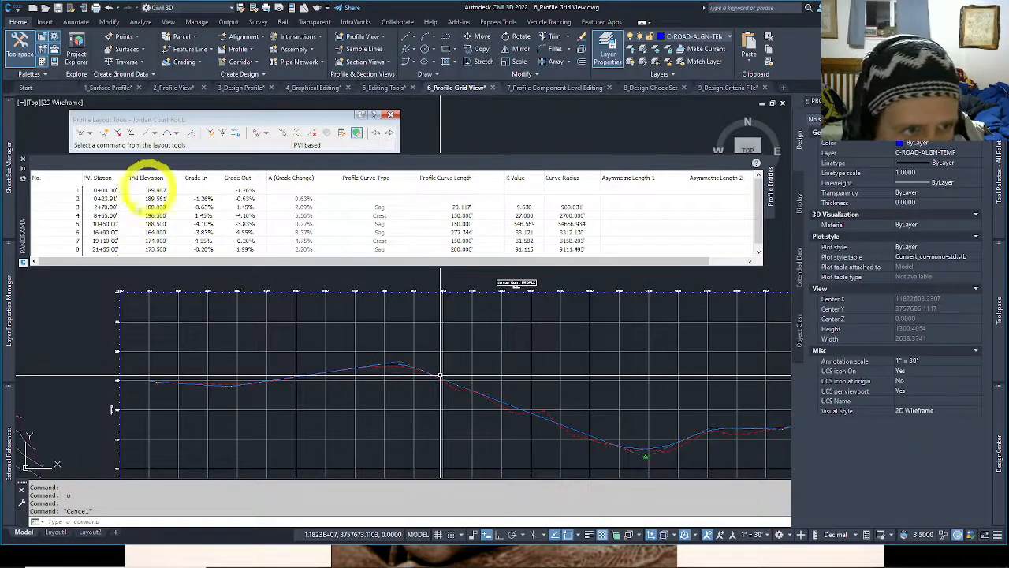
middle_click_drag(402, 320, 416, 339)
middle_click_drag(520, 367, 441, 340)
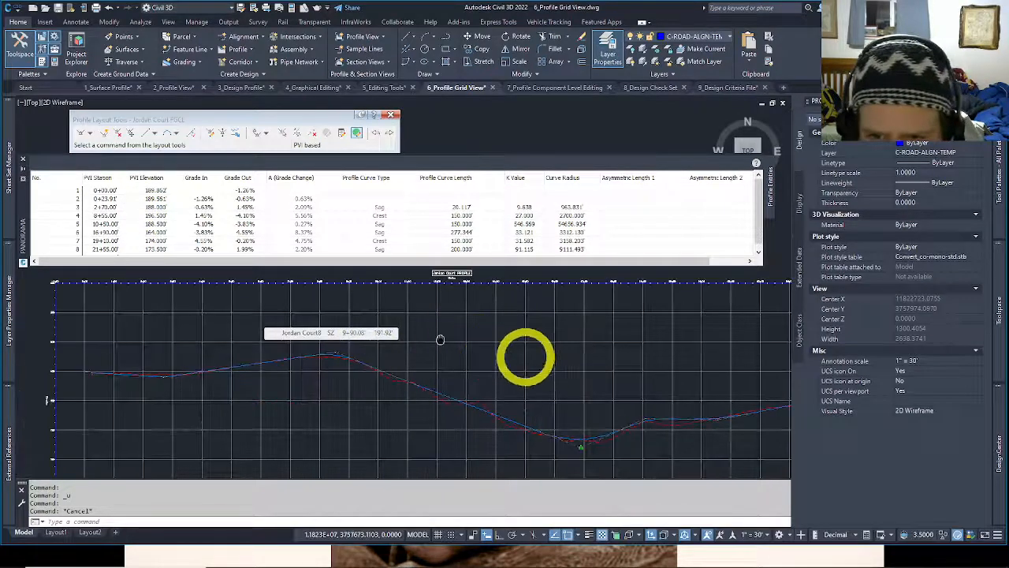
middle_click_drag(583, 387, 564, 379)
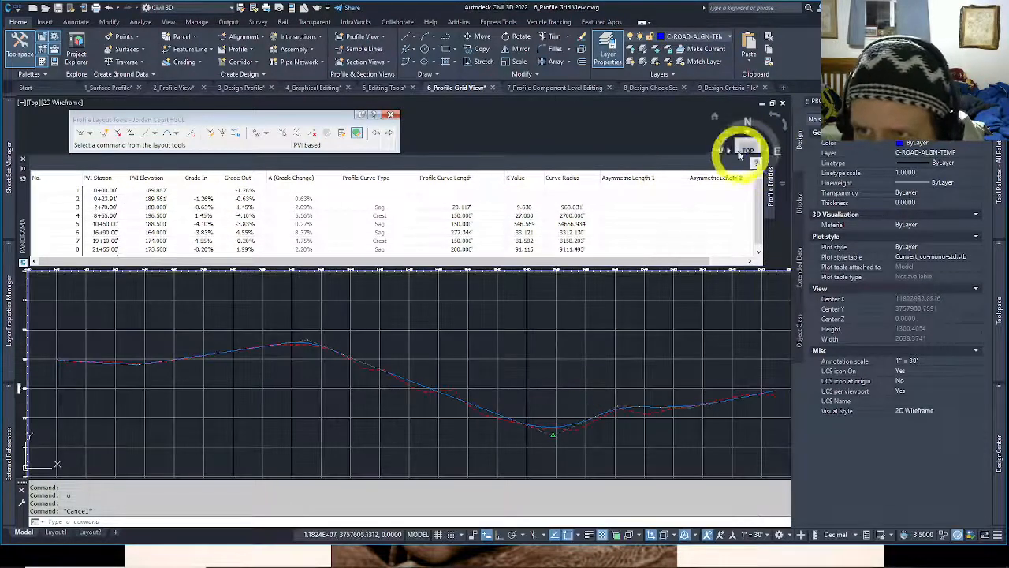
Close the profile entity table and leave any active selection.
left_click(23, 159)
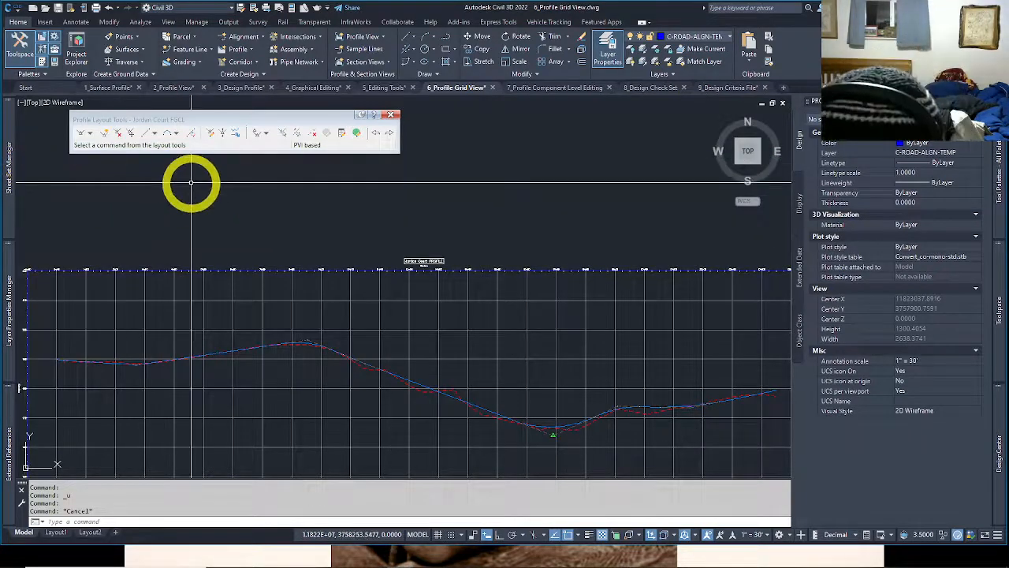
middle_click_drag(452, 315, 510, 322)
key("Escape")
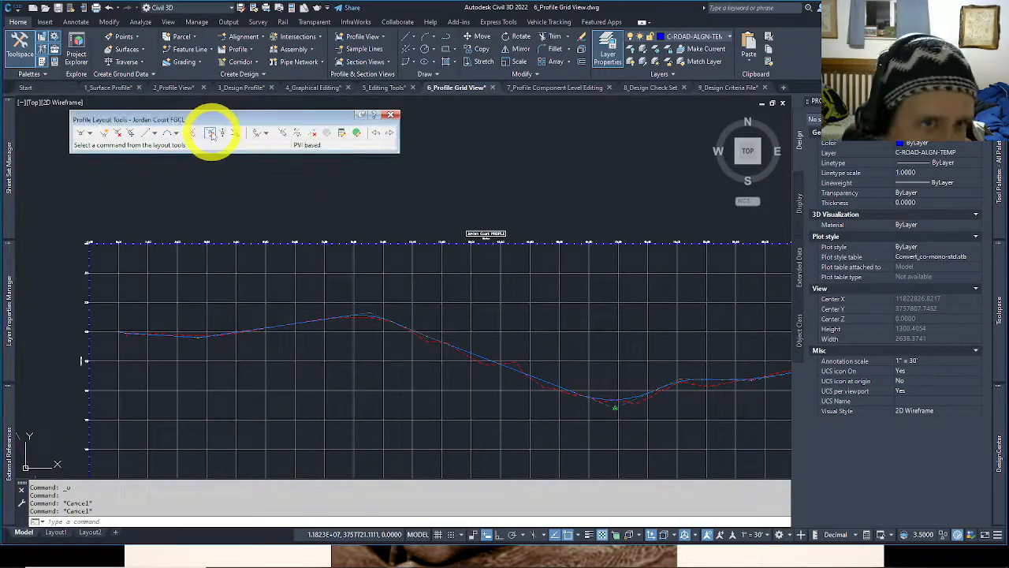
Look at the Profile Layout Parameters window, dismiss it, and select the Jordan Court FGCL profile to review it.
left_click(344, 138)
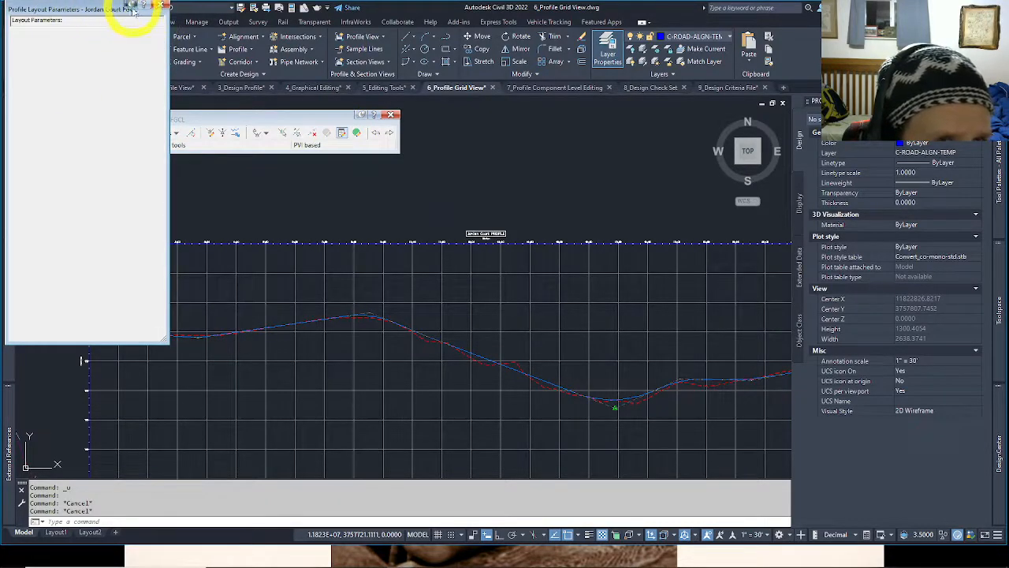
left_click(160, 6)
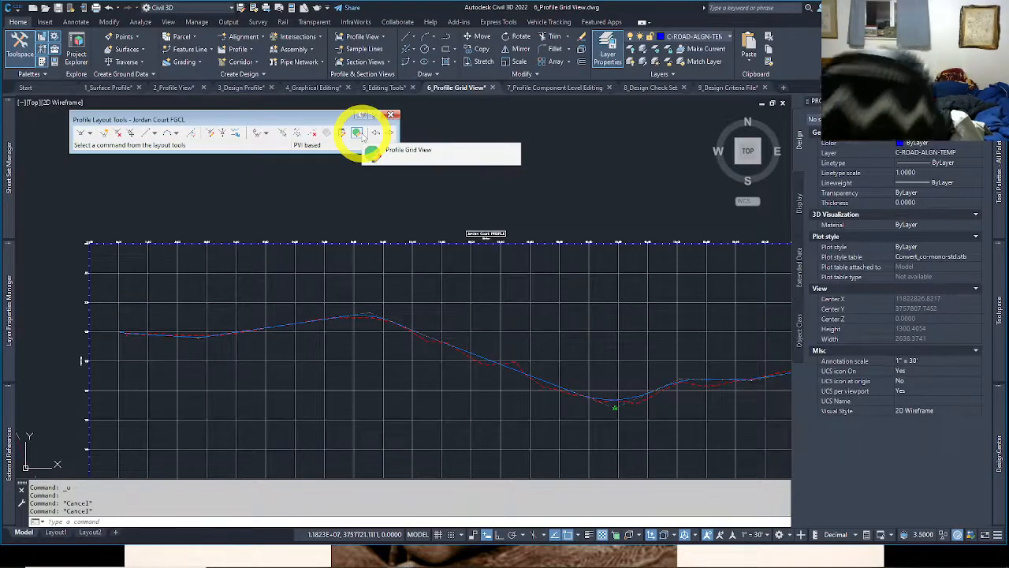
middle_click_drag(417, 322, 401, 307)
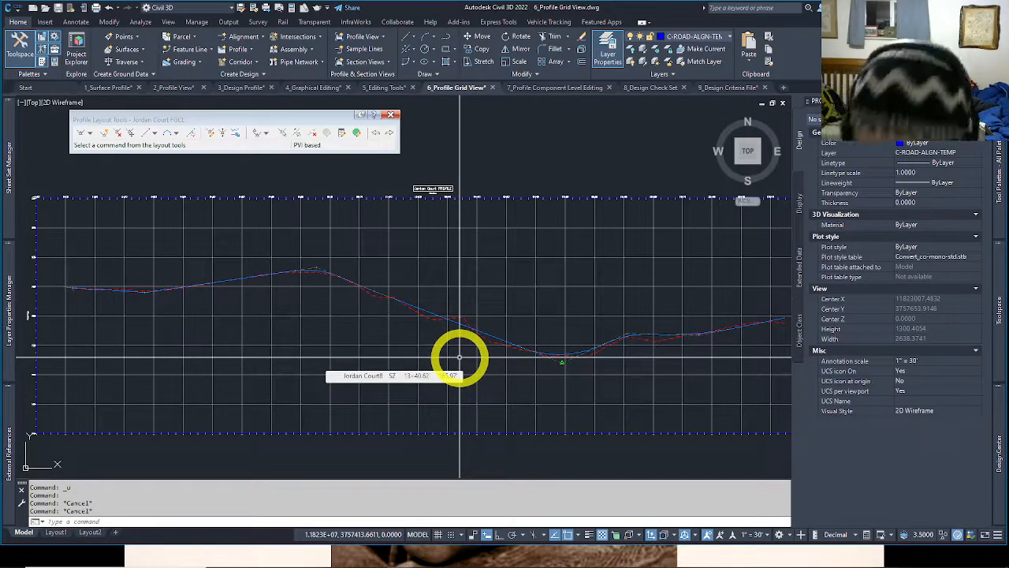
left_click(459, 323)
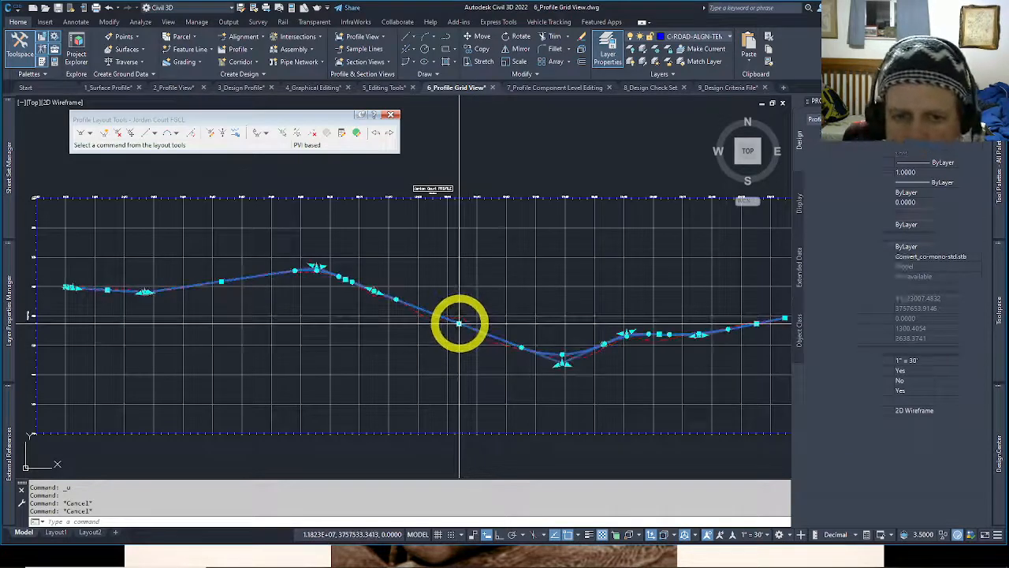
middle_click_drag(479, 341, 415, 334)
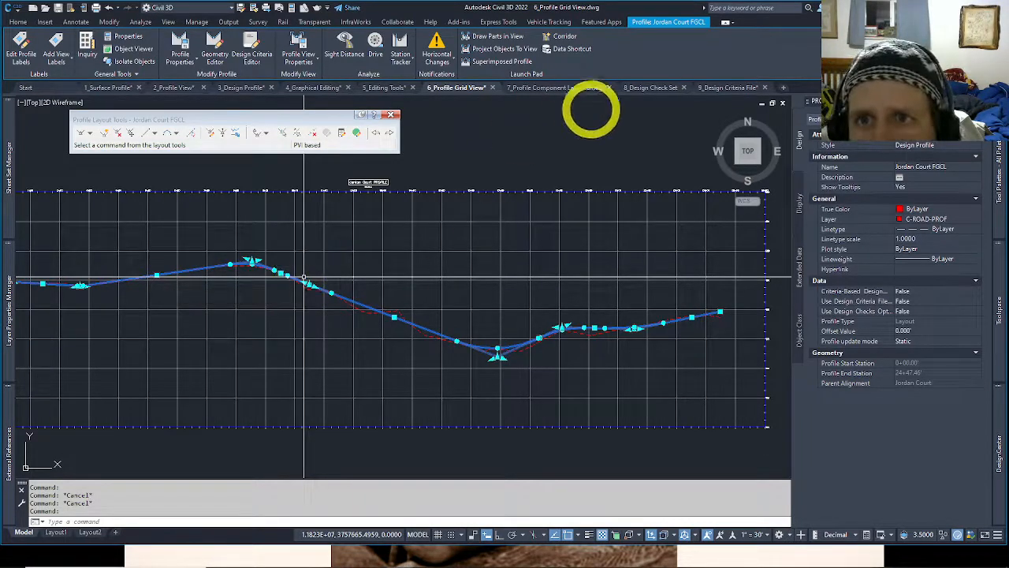
Switch to the 7_Profile Component Level Editing drawing and clear the current selection.
left_click(566, 88)
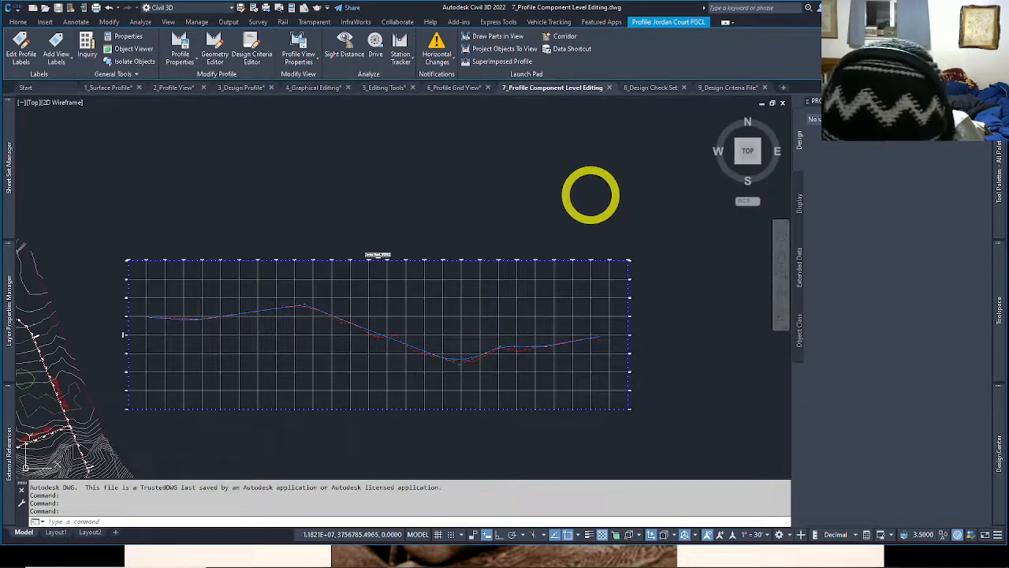
key("Escape")
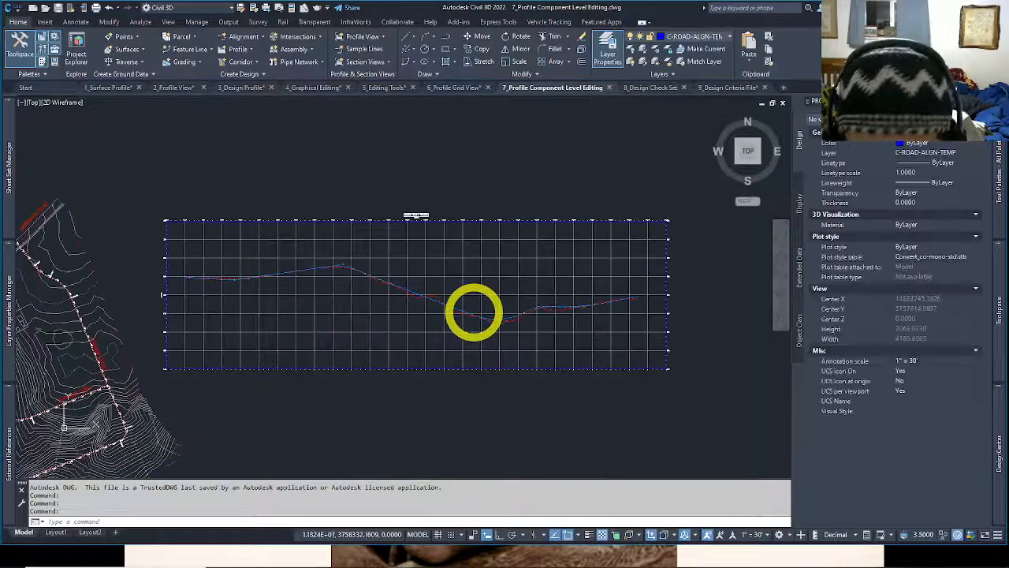
left_click(480, 296)
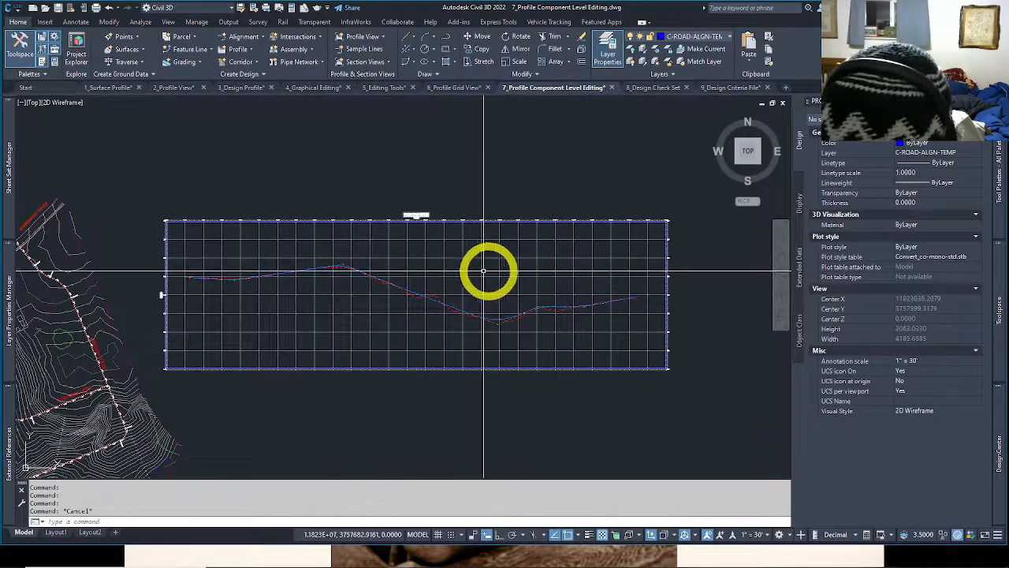
left_click(464, 312)
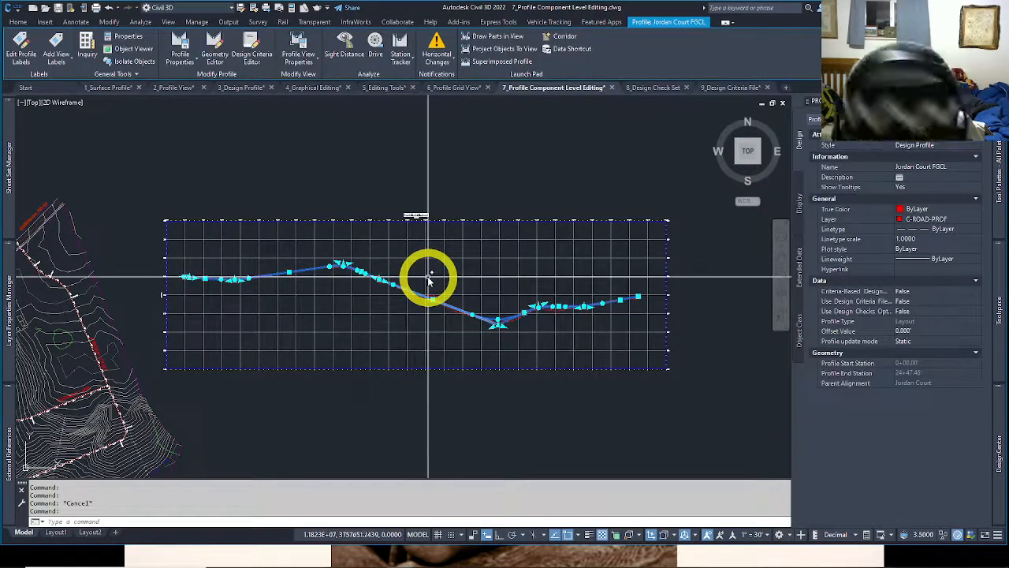
scroll(430, 279, "up", 6)
key("Escape")
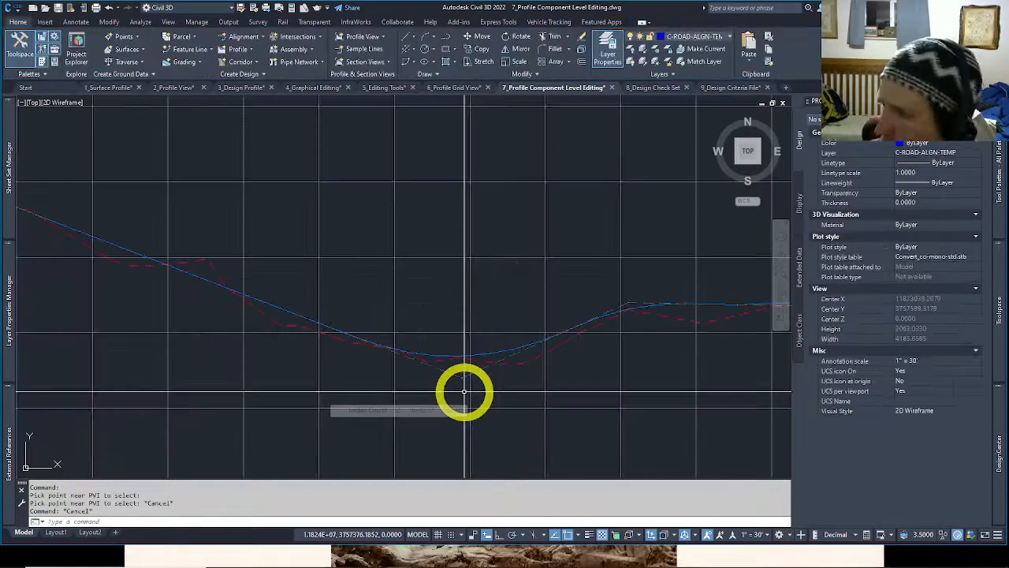
Select the Jordan Court FGCL profile, start its Geometry Editor and show the Profile Layout Parameters window.
left_click(442, 353)
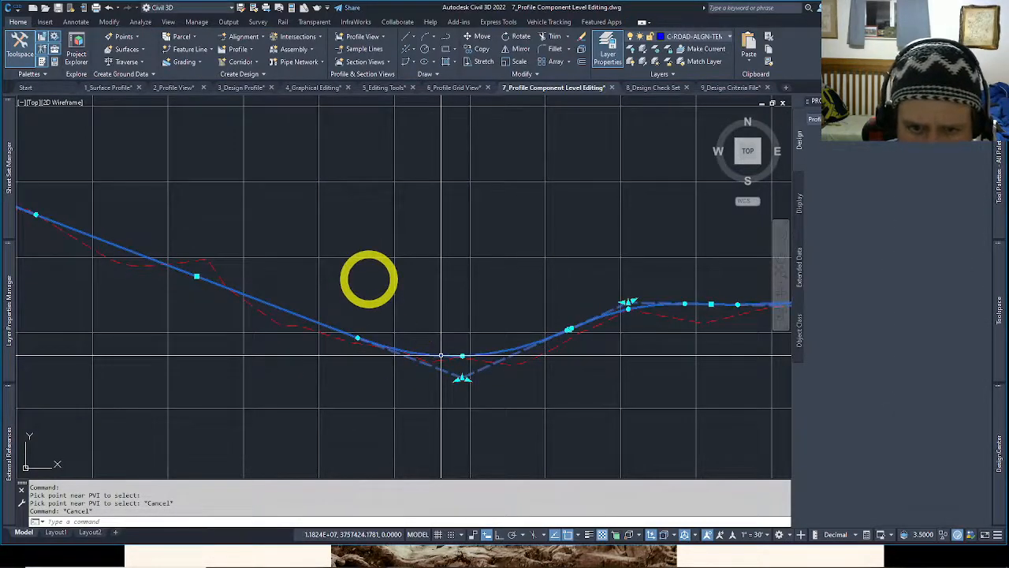
scroll(396, 329, "down", 2)
scroll(397, 320, "down", 2)
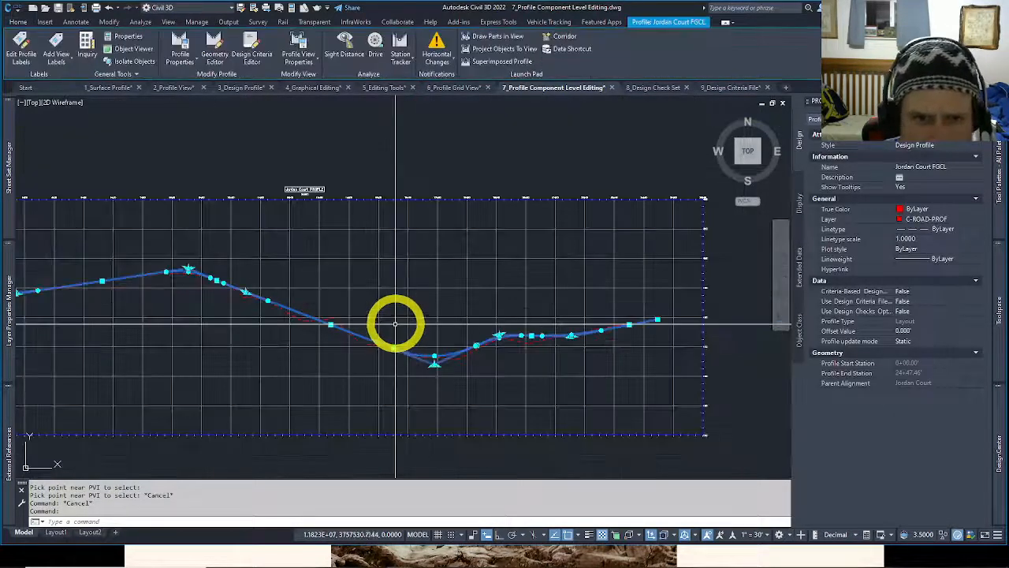
left_click(207, 42)
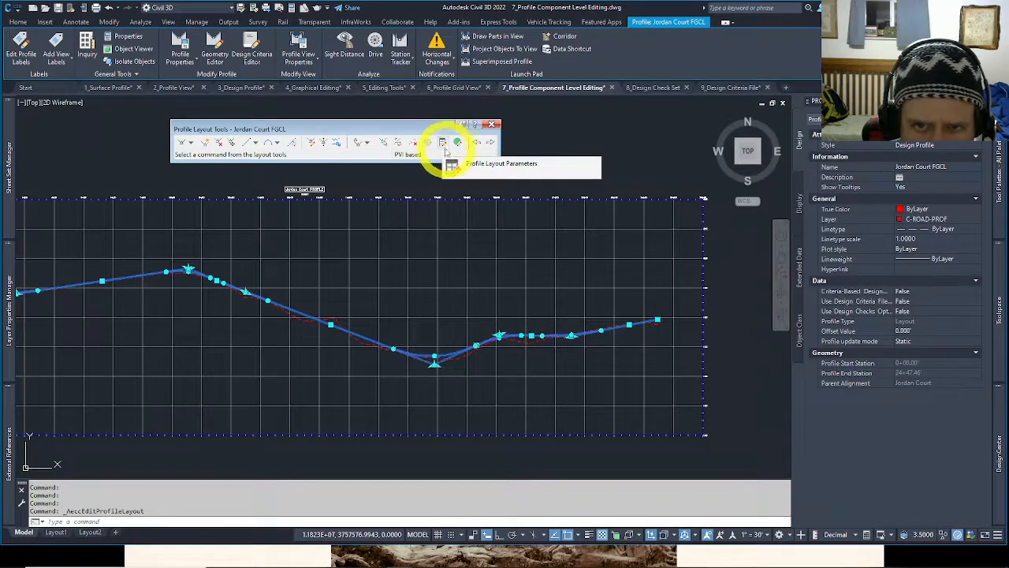
left_click(443, 144)
mouse_move(425, 129)
left_mouse_down()
mouse_move(438, 129)
mouse_move(430, 126)
left_mouse_up()
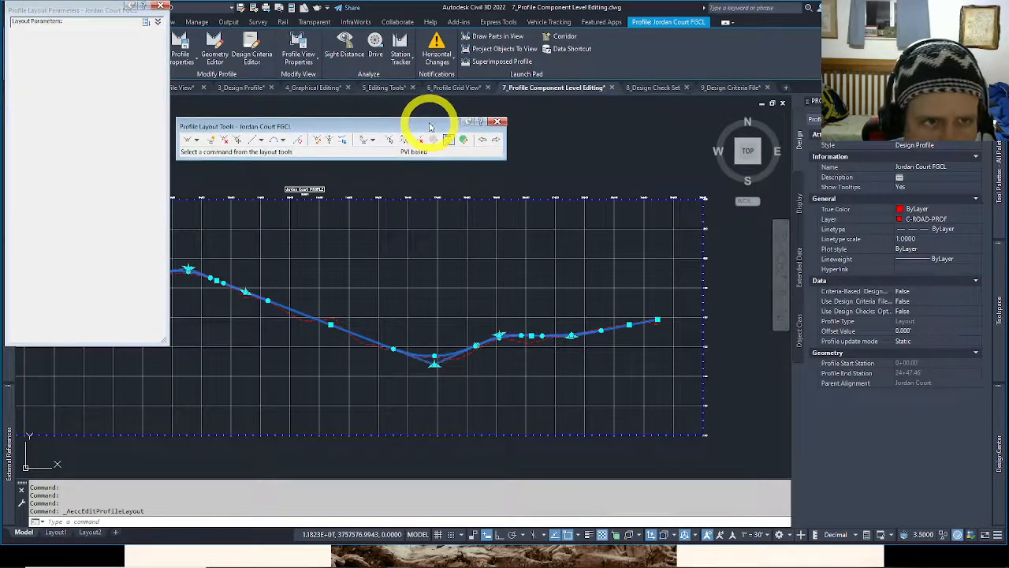
left_click(79, 43)
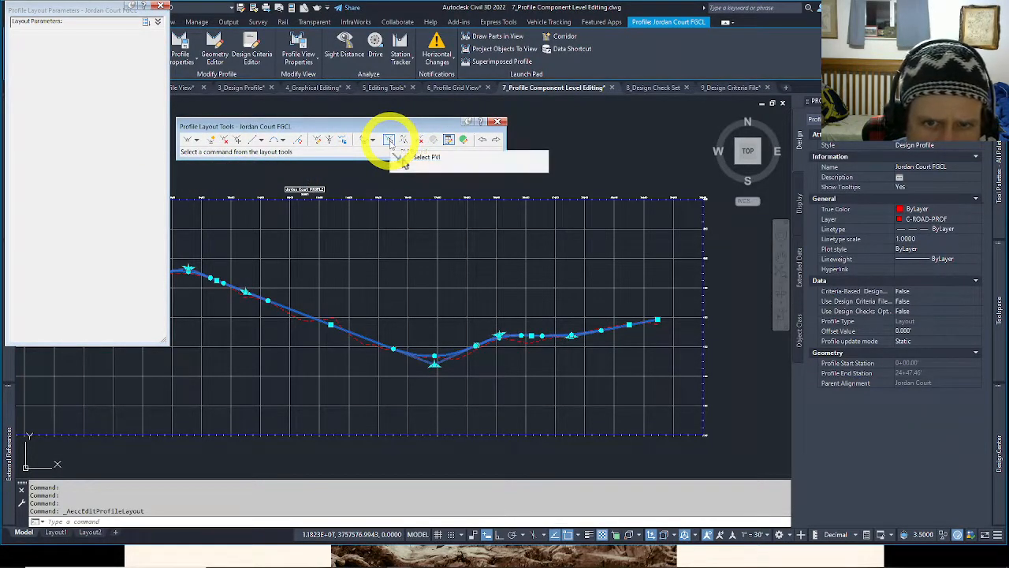
Use Select PVI to load the parameters of the low sag PVI on the design profile.
left_click(389, 141)
mouse_move(416, 324)
middle_mouse_down()
mouse_move(655, 344)
mouse_move(484, 326)
middle_mouse_up()
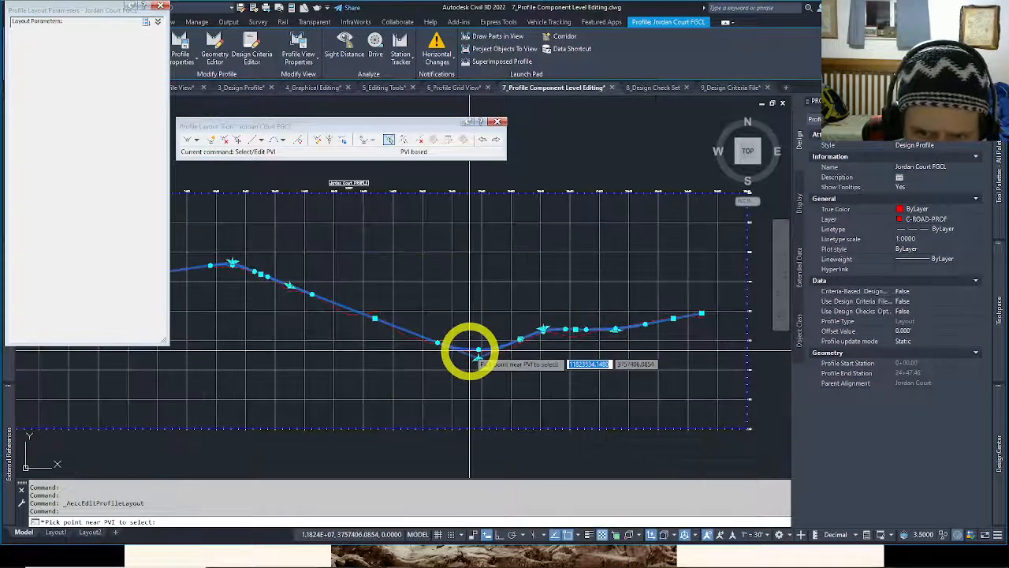
scroll(473, 354, "down", 3)
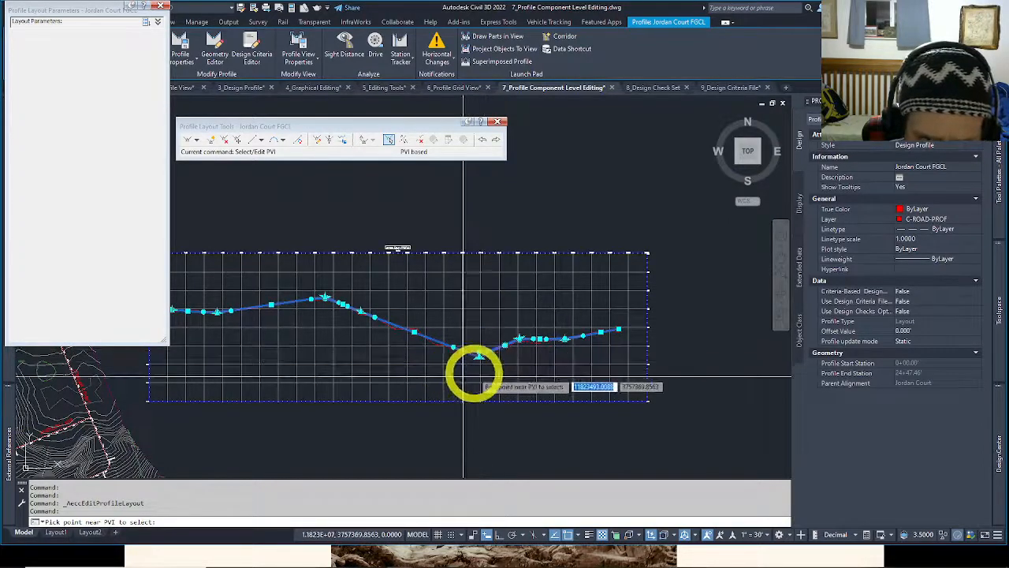
scroll(479, 345, "up", 3)
left_click(482, 344)
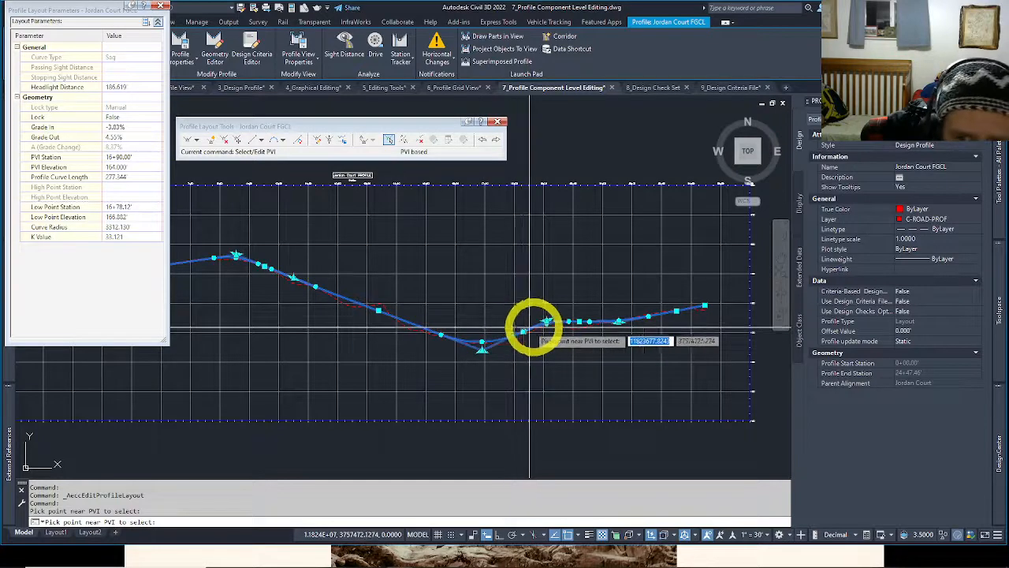
Set the profile curve length of the low sag PVI at station 16+90 to 275 feet.
scroll(529, 323, "up", 3)
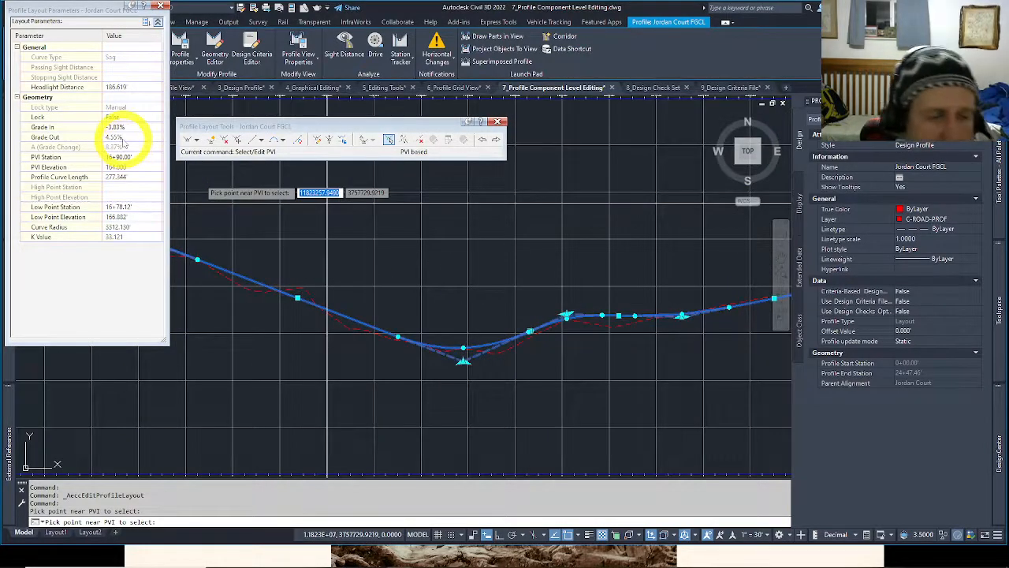
scroll(469, 364, "up", 2)
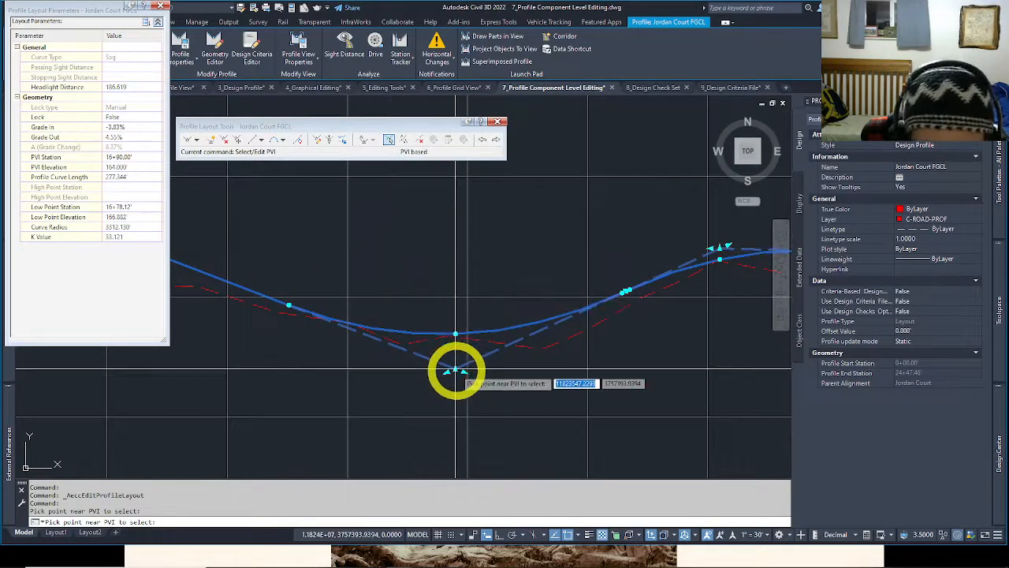
scroll(457, 369, "down", 4)
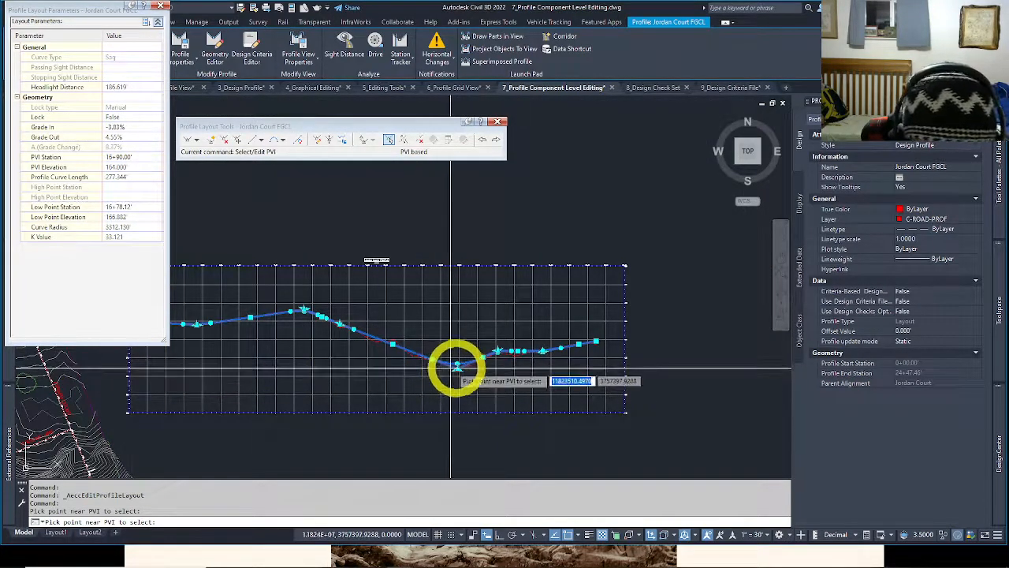
scroll(457, 367, "up", 4)
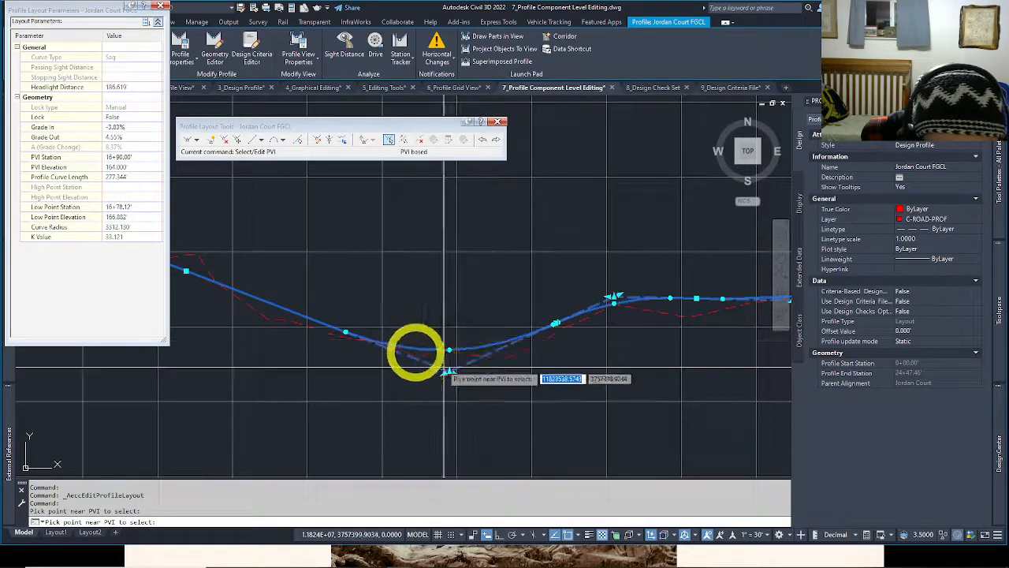
scroll(426, 351, "up", 4)
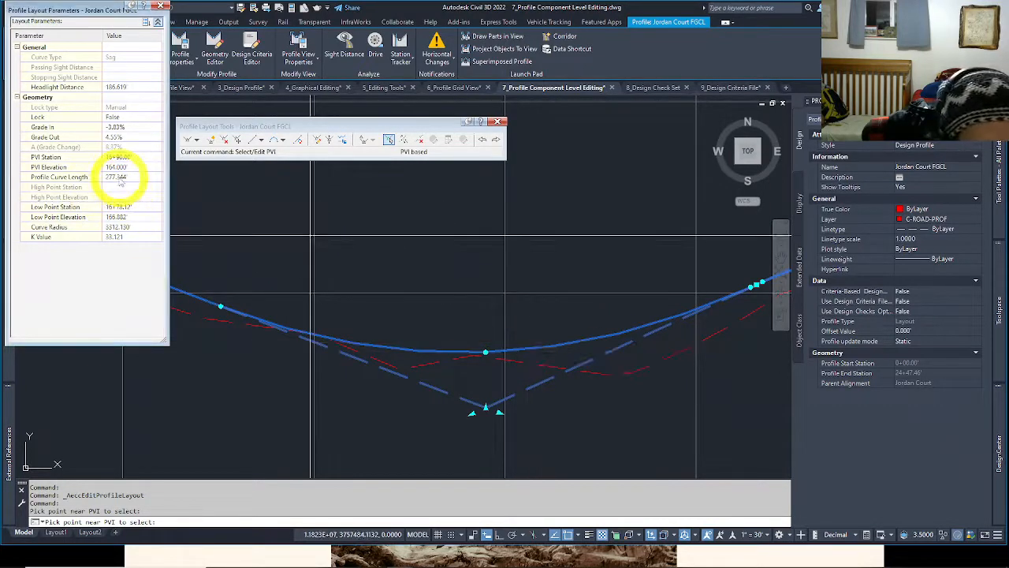
left_click(118, 176)
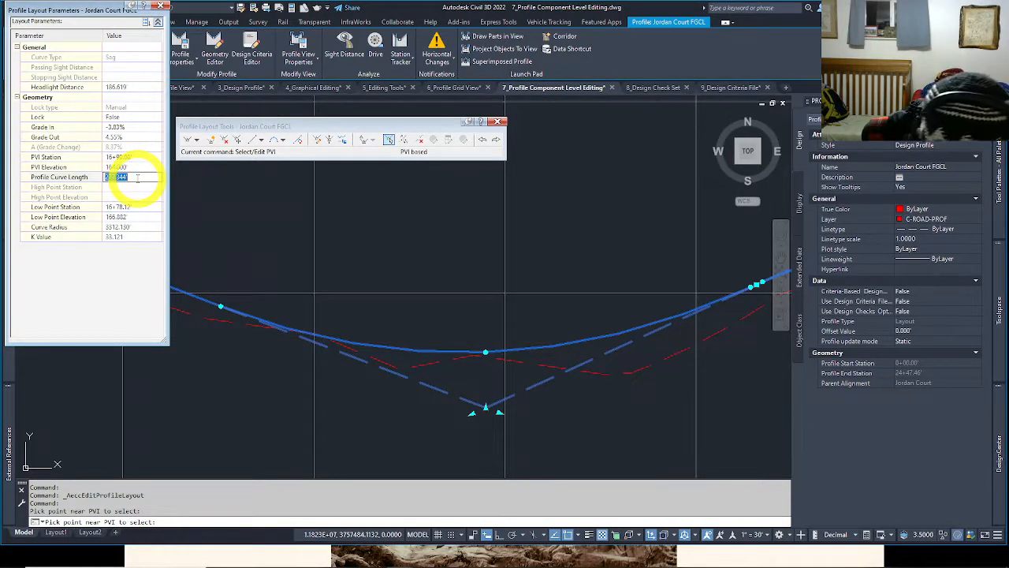
type("275")
key("Return")
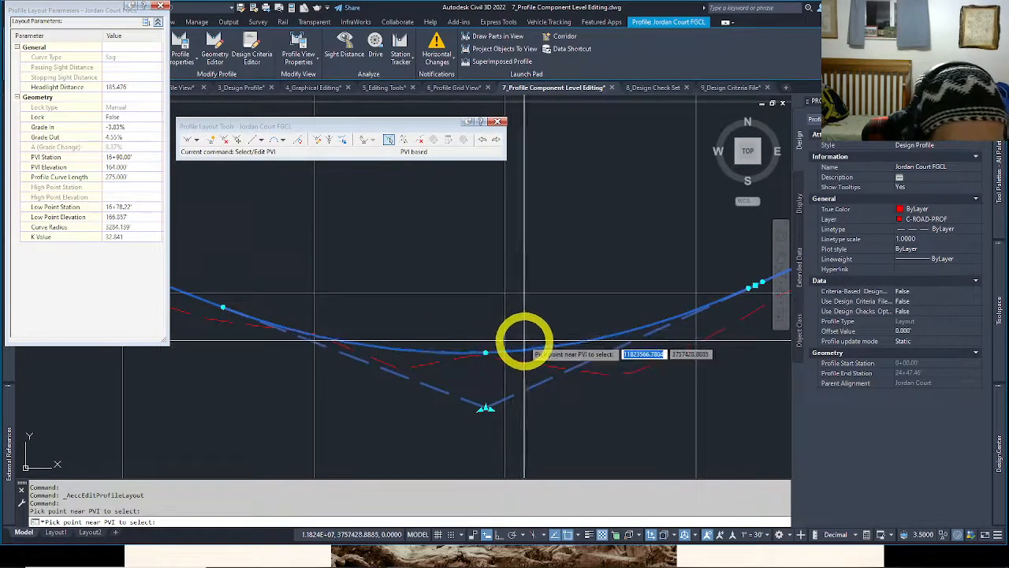
middle_click_drag(525, 340, 524, 349)
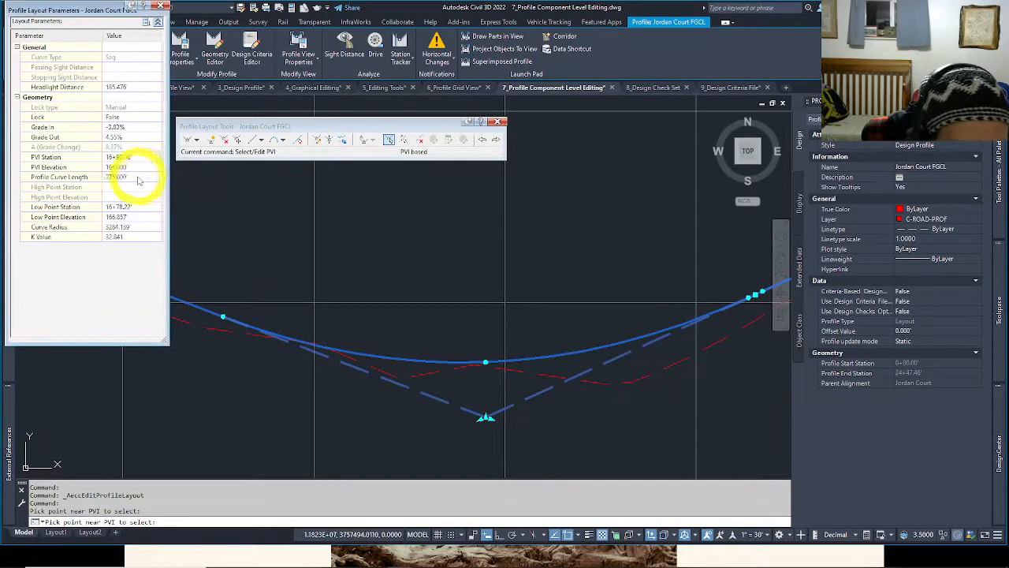
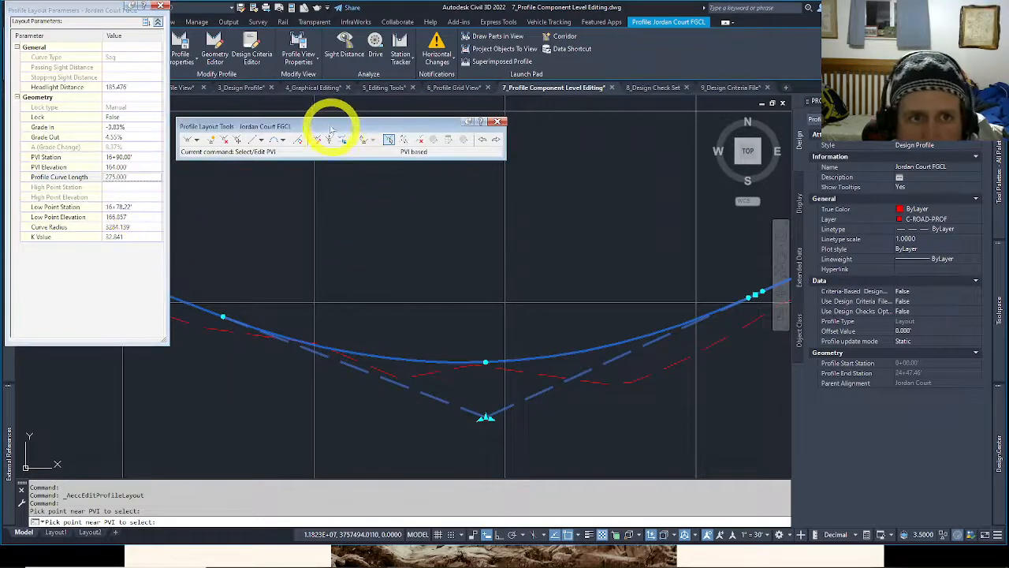
Switch to the 8_Design Check Set drawing and bring its Jordan Court profile view into view with nothing selected.
scroll(527, 375, "down", 3)
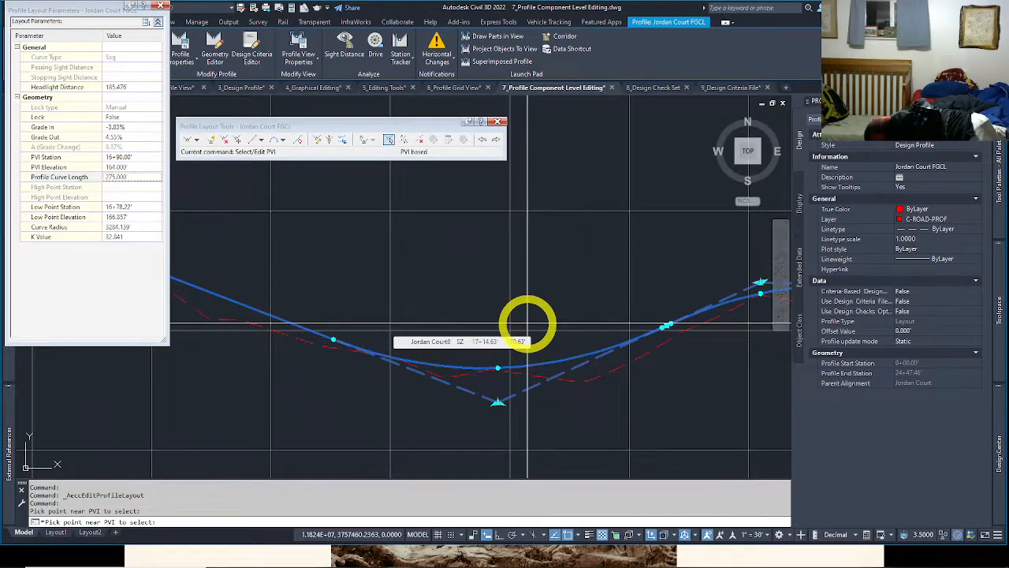
left_click(656, 88)
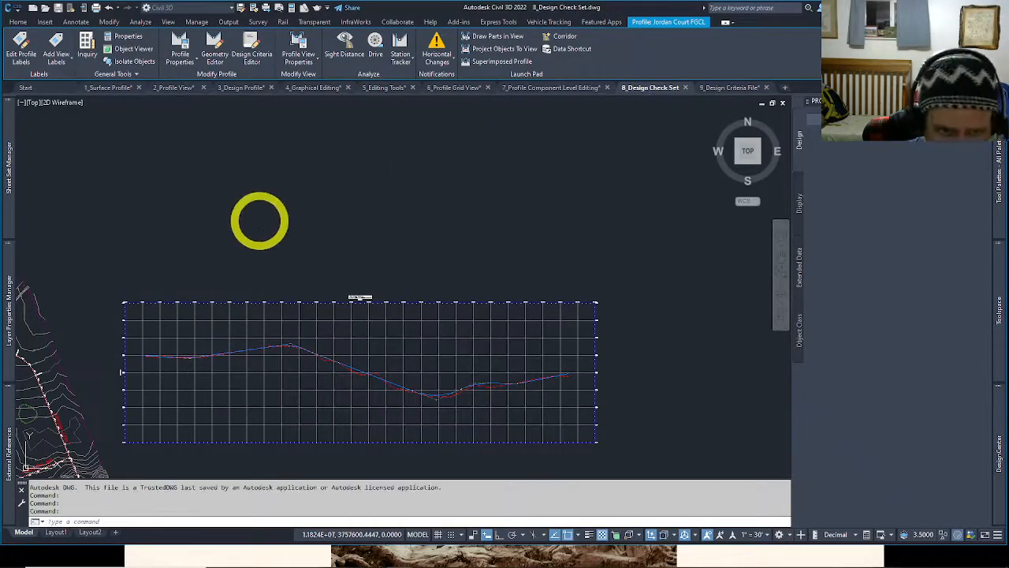
middle_click_drag(258, 228, 292, 225)
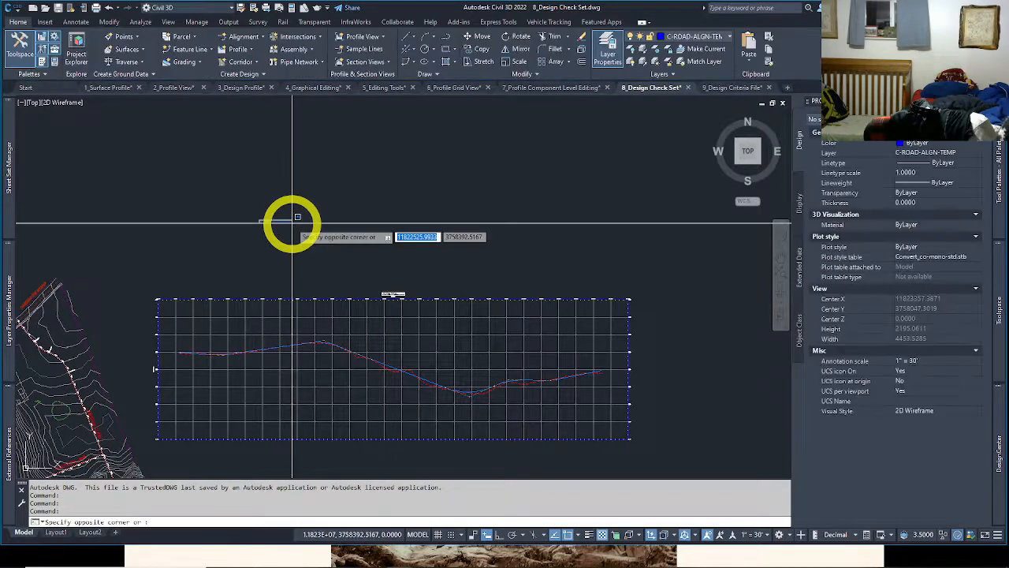
left_click(292, 224)
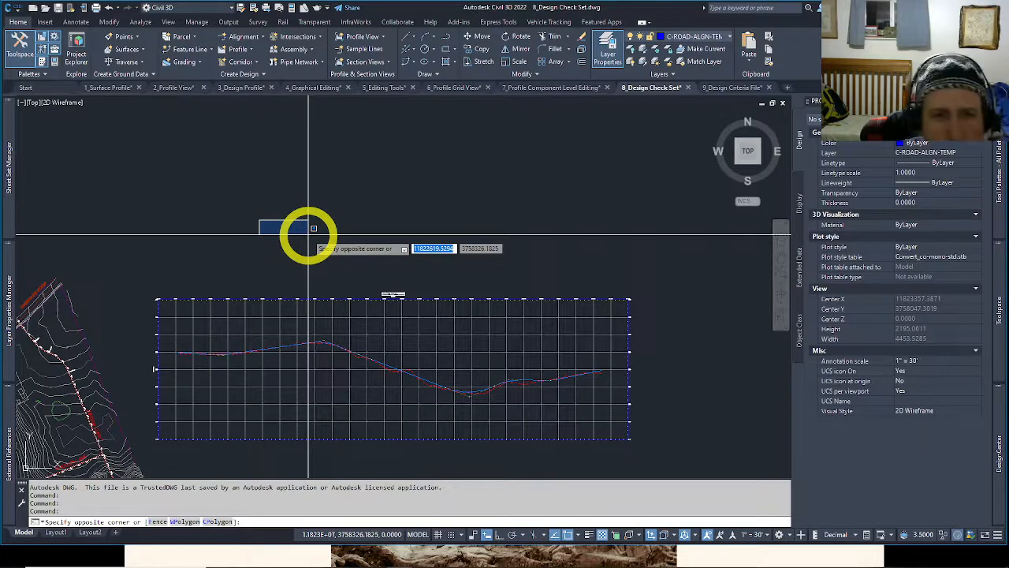
key("Escape")
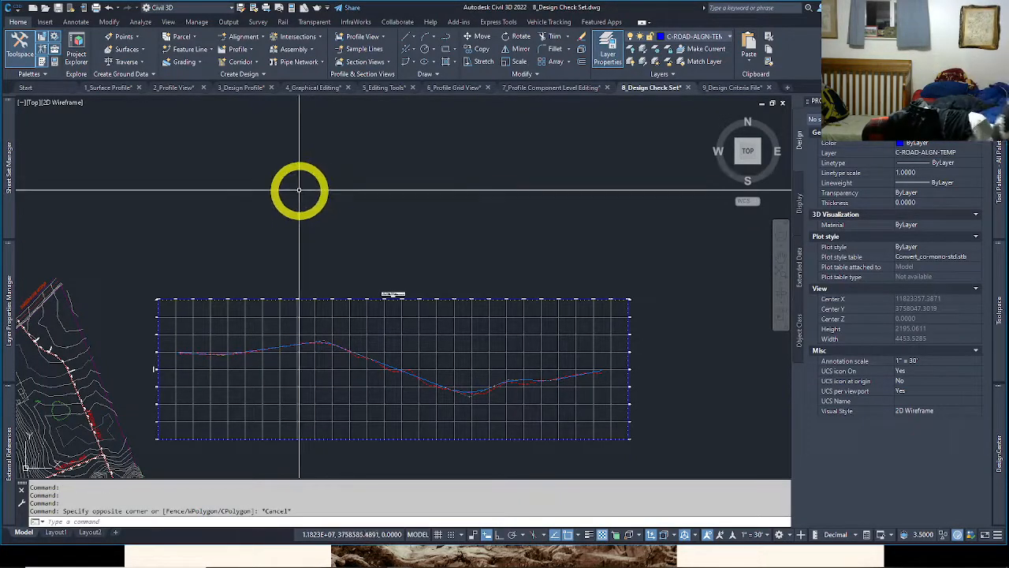
Select the Jordan Court FGCL profile in the drawing, look at its Profile Properties and dismiss them.
left_click(422, 379)
middle_click_drag(294, 361, 324, 310)
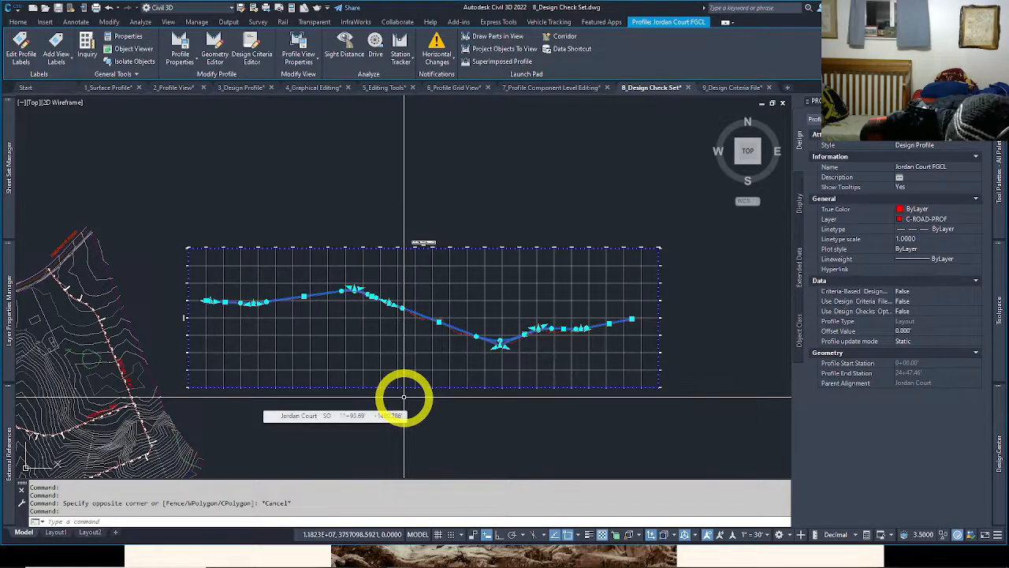
scroll(418, 375, "up", 2)
mouse_move(449, 317)
middle_mouse_down()
mouse_move(408, 439)
mouse_move(412, 400)
middle_mouse_up()
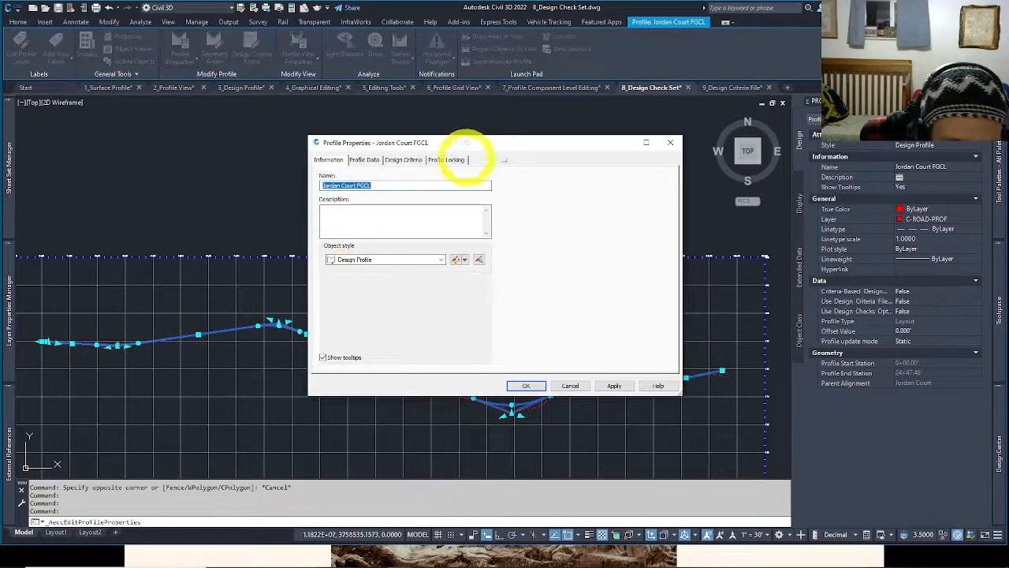
left_click(672, 143)
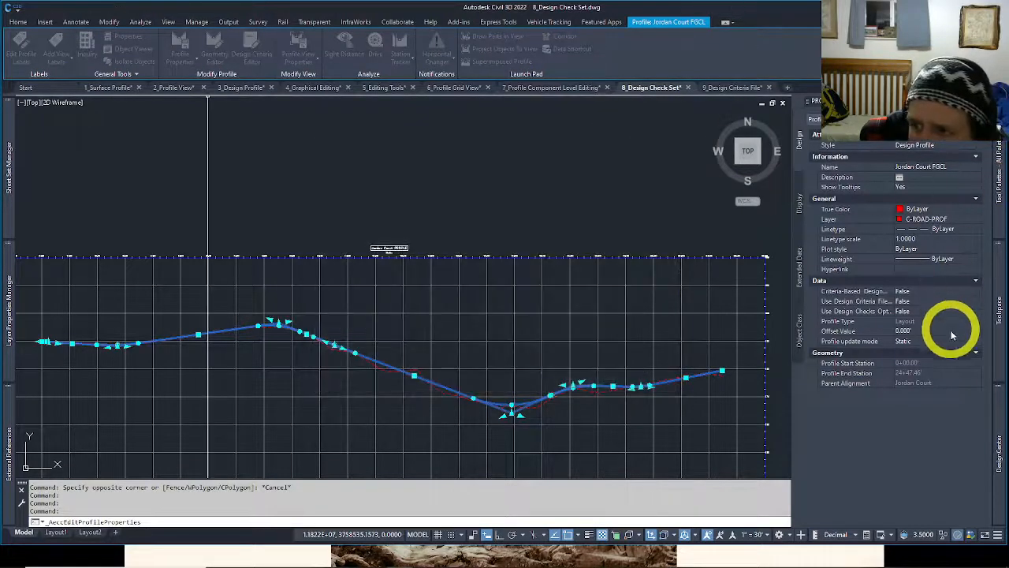
Expand the Jordan Court centerline alignment's profiles in the Toolspace Prospector and select Jordan Court FGCL.
mouse_move(1002, 336)
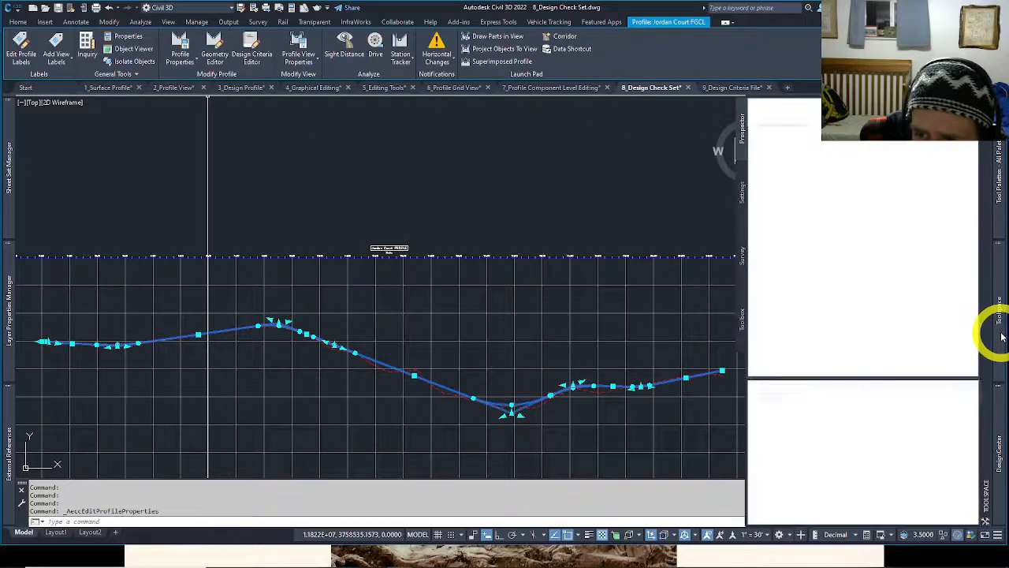
left_click(765, 174)
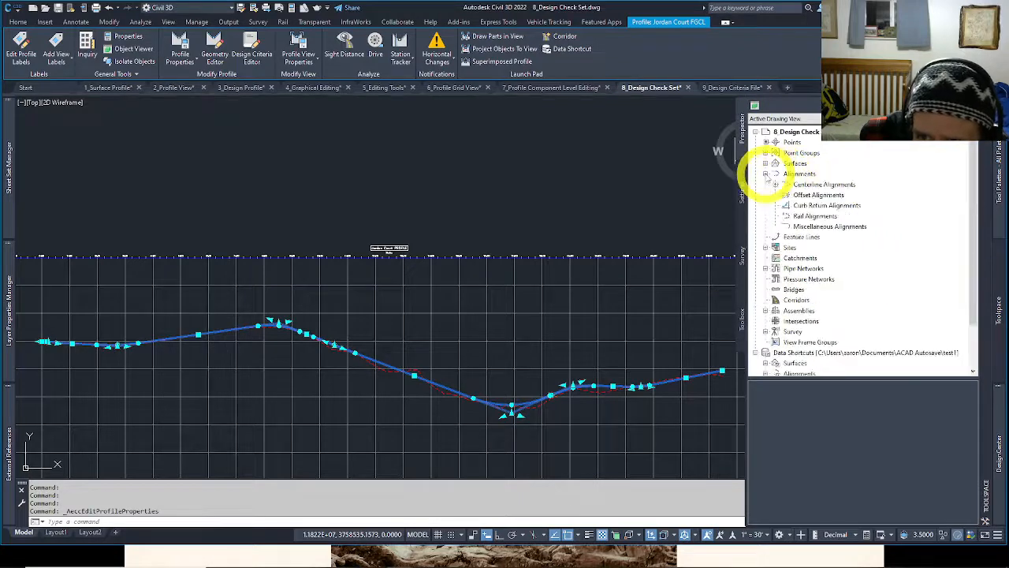
left_click(775, 184)
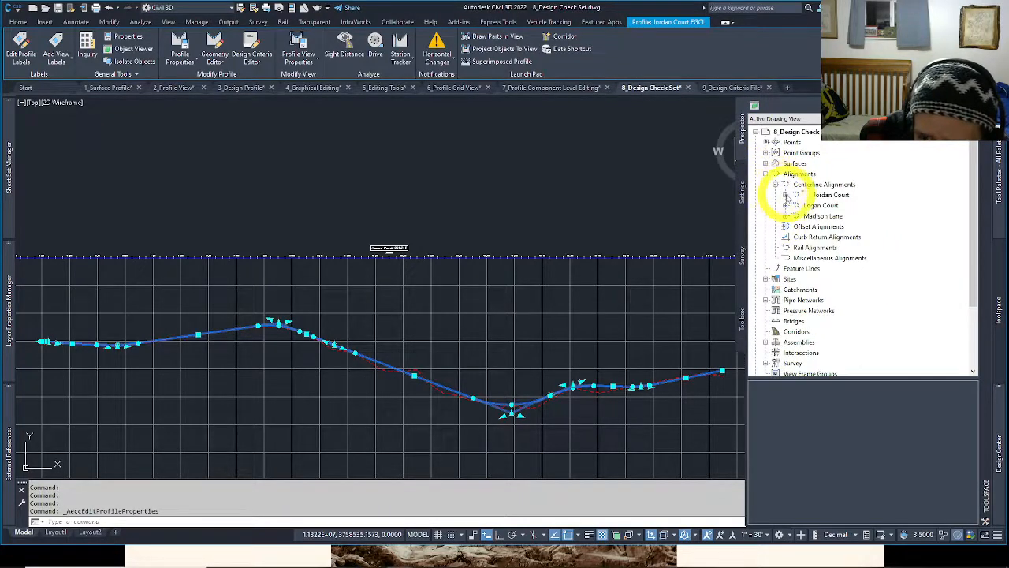
left_click(785, 194)
left_click(823, 216)
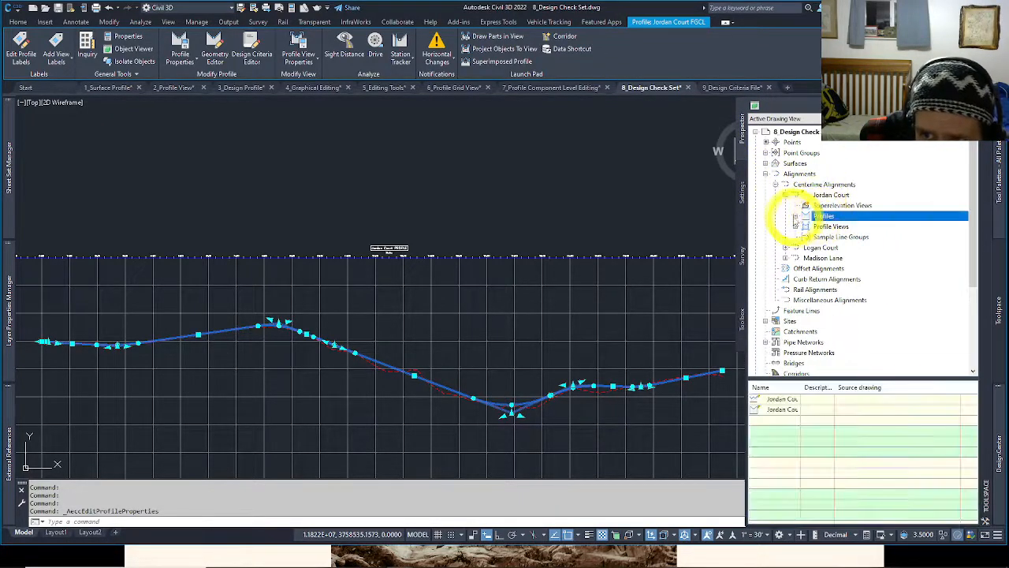
left_click(795, 215)
left_click(850, 227)
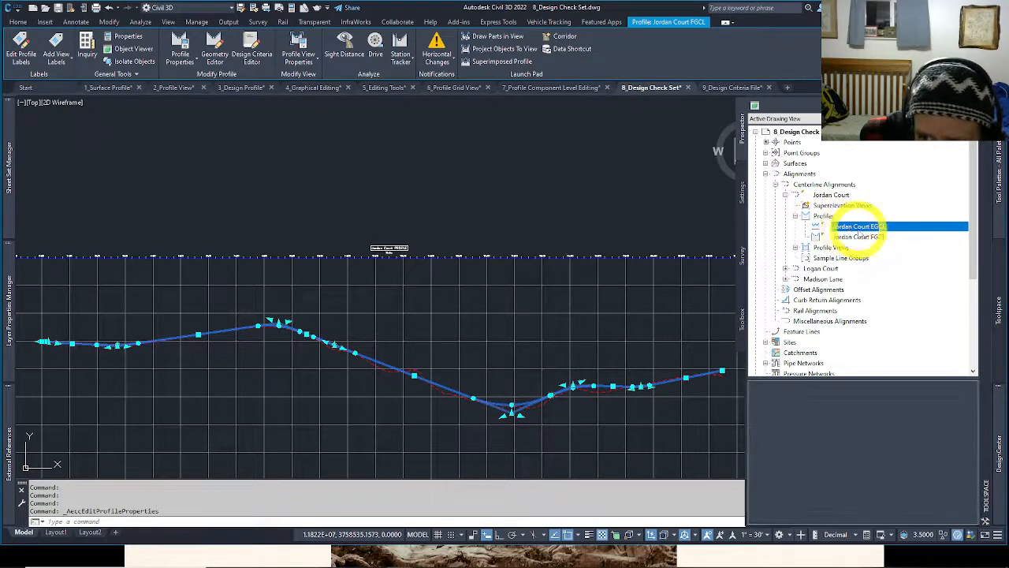
left_click(859, 237)
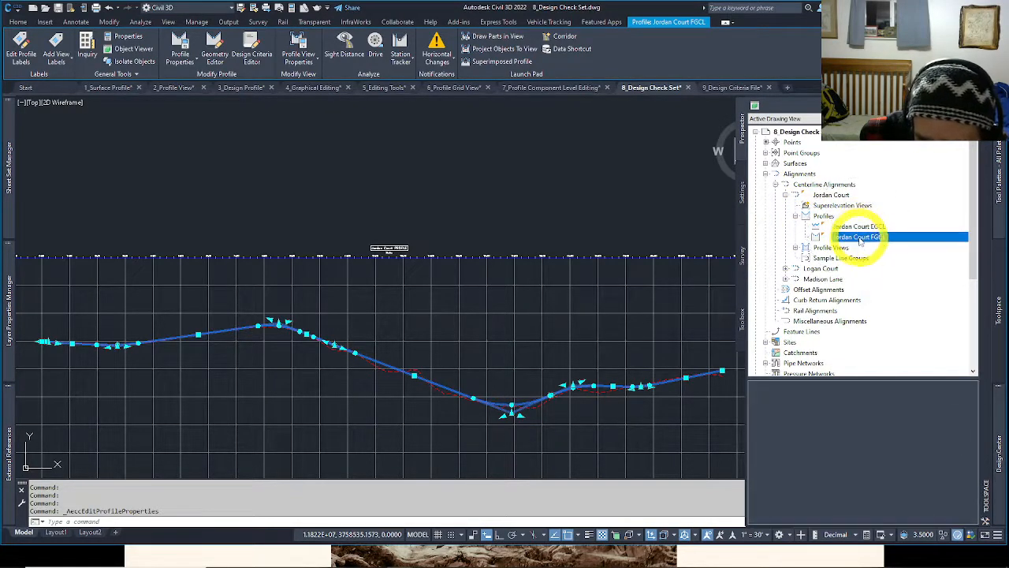
Rename the Jordan Court8 profile view as Jordan Court in its Profile View Properties.
left_click(796, 247)
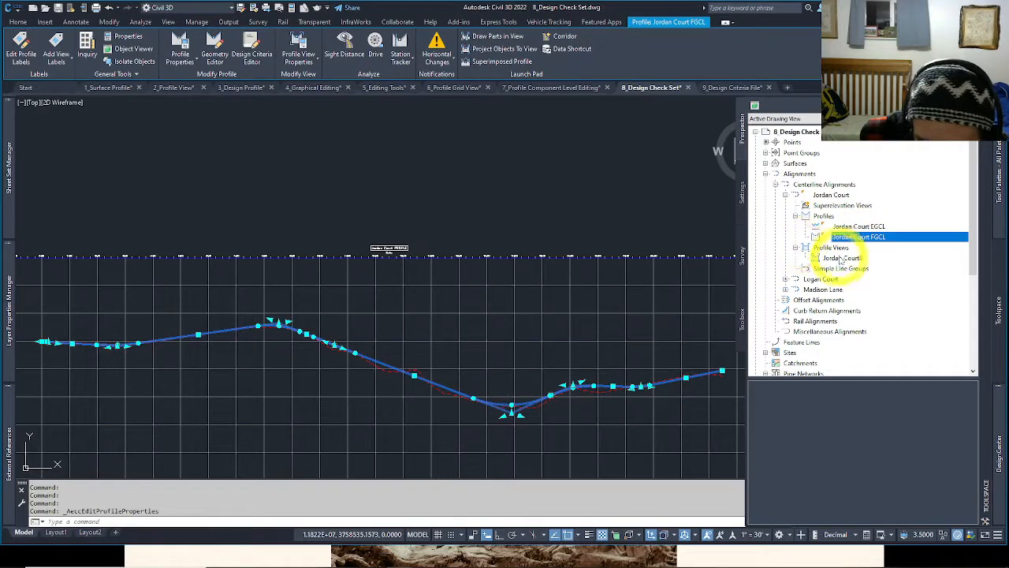
left_click(843, 257)
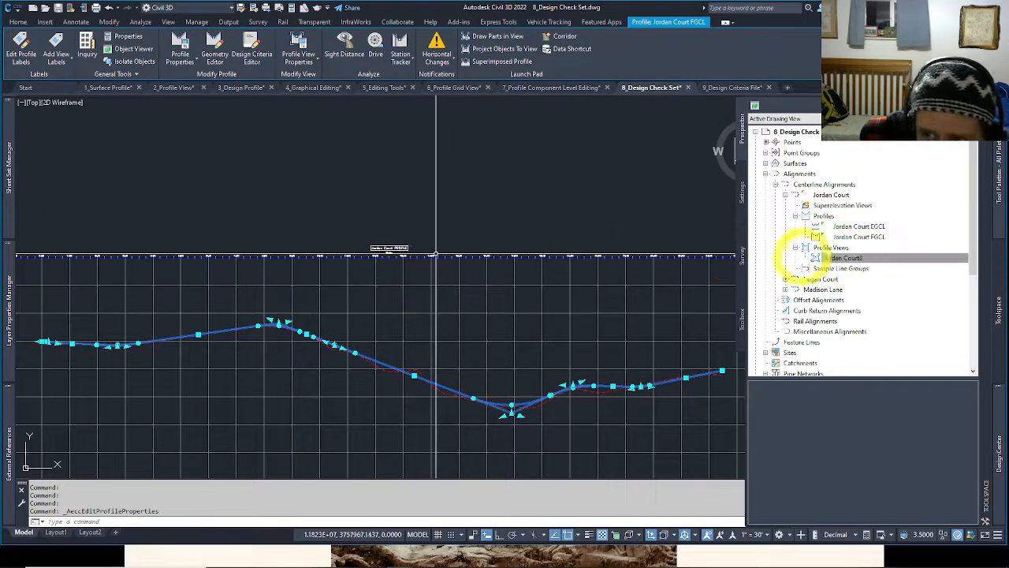
left_click(862, 257)
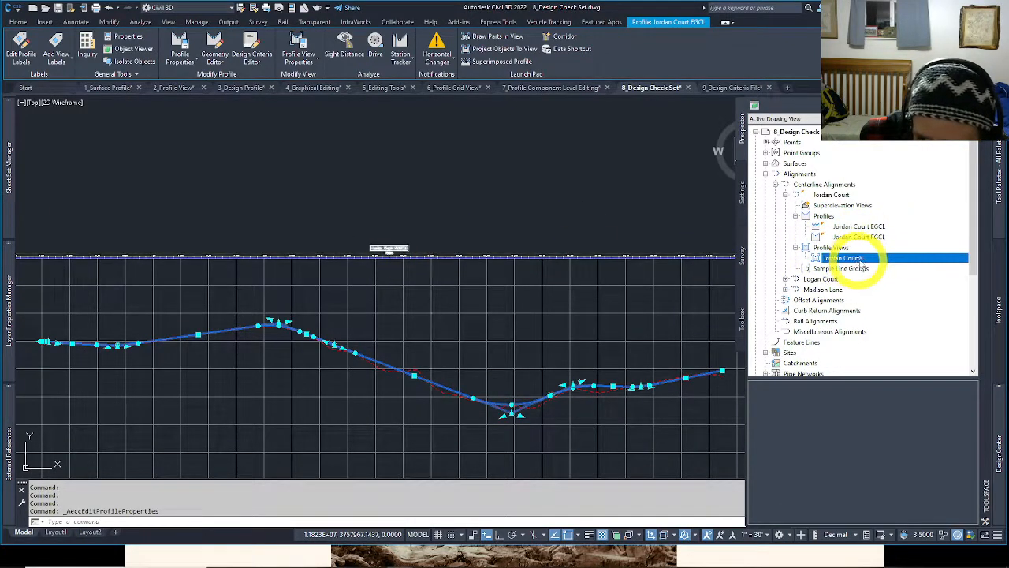
right_click(865, 263)
left_click(720, 227)
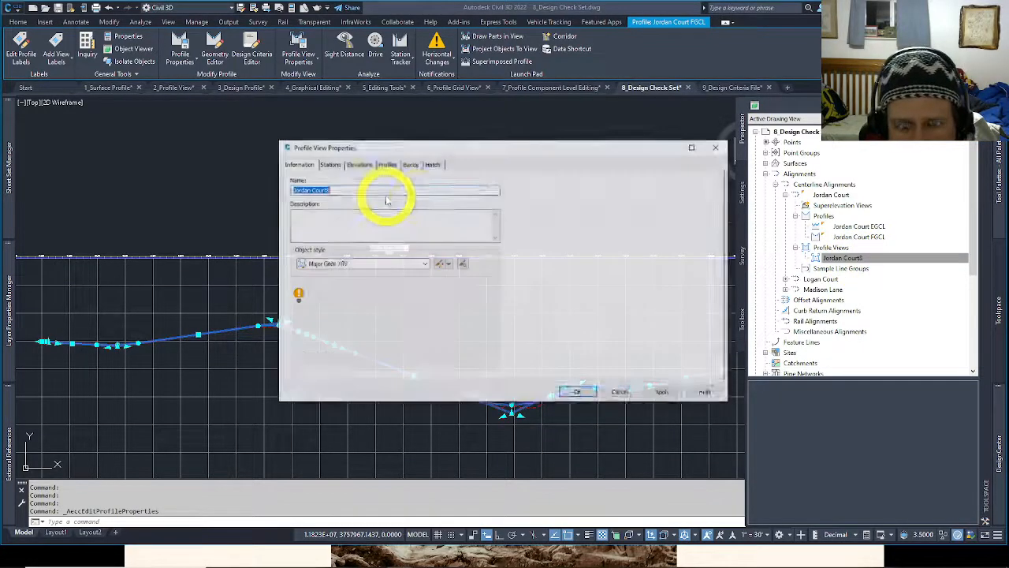
left_click(361, 190)
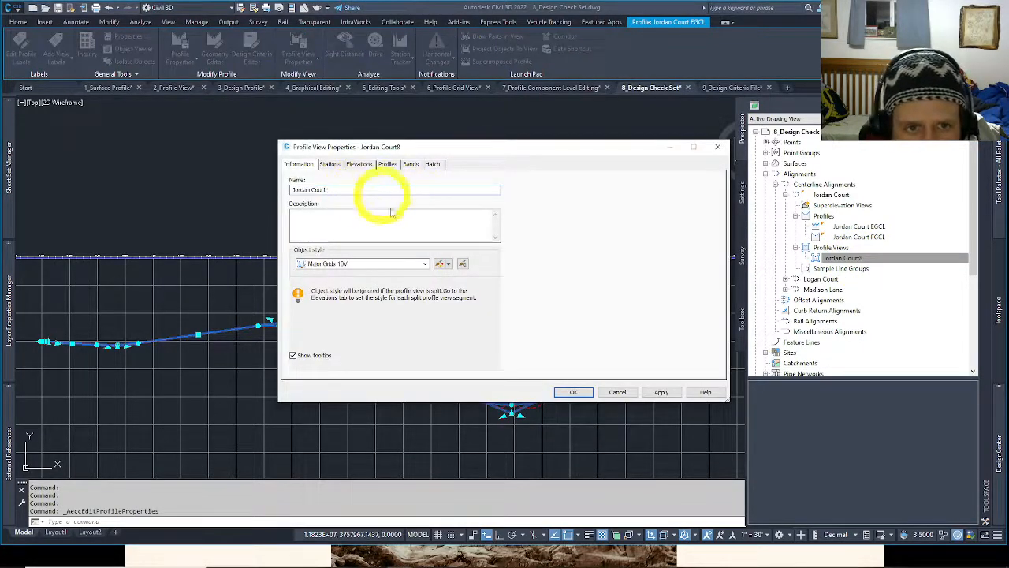
left_click(573, 392)
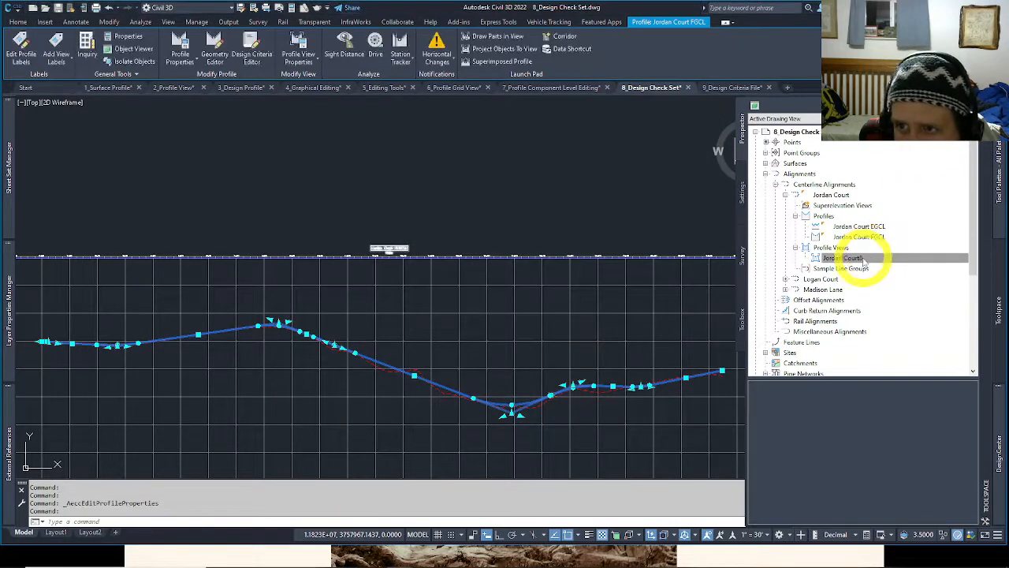
Compare the Jordan Court EGCL and FGCL entries in Prospector and open the Profile Properties of Jordan Court FGCL.
left_click(843, 196)
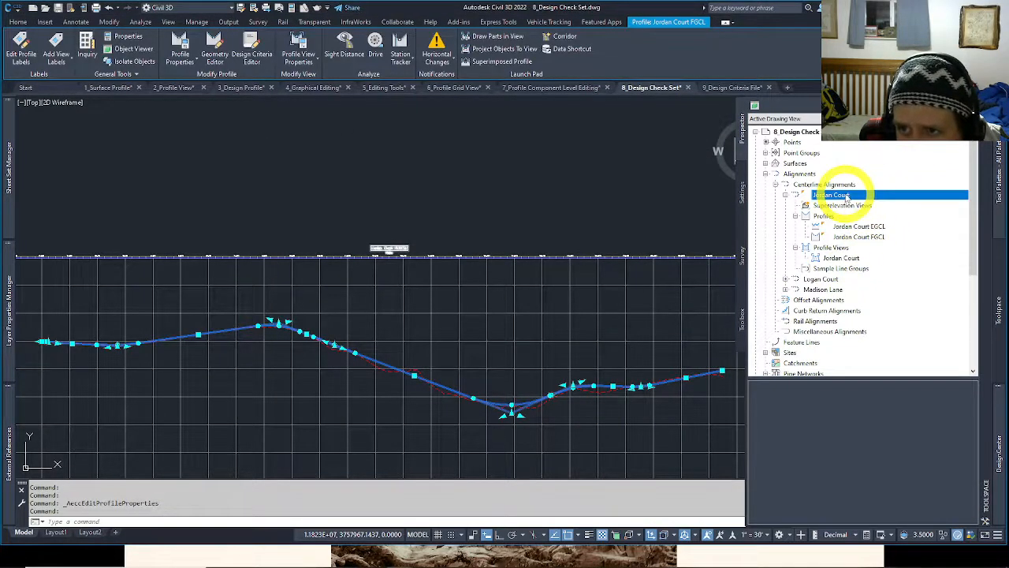
left_click(842, 257)
left_click(861, 227)
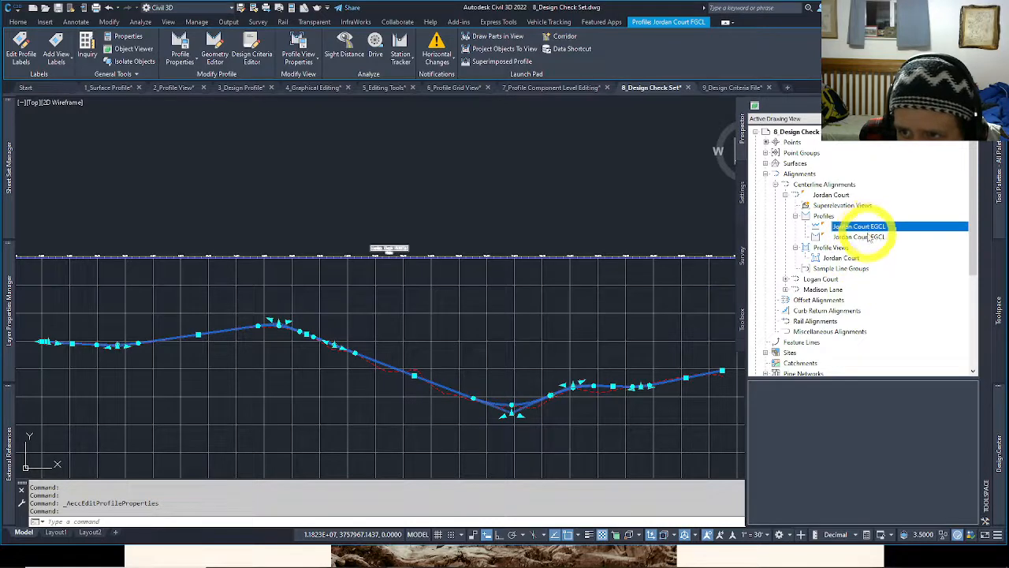
left_click(868, 238)
left_click(868, 228)
left_click(868, 238)
left_click(868, 228)
left_click(868, 240)
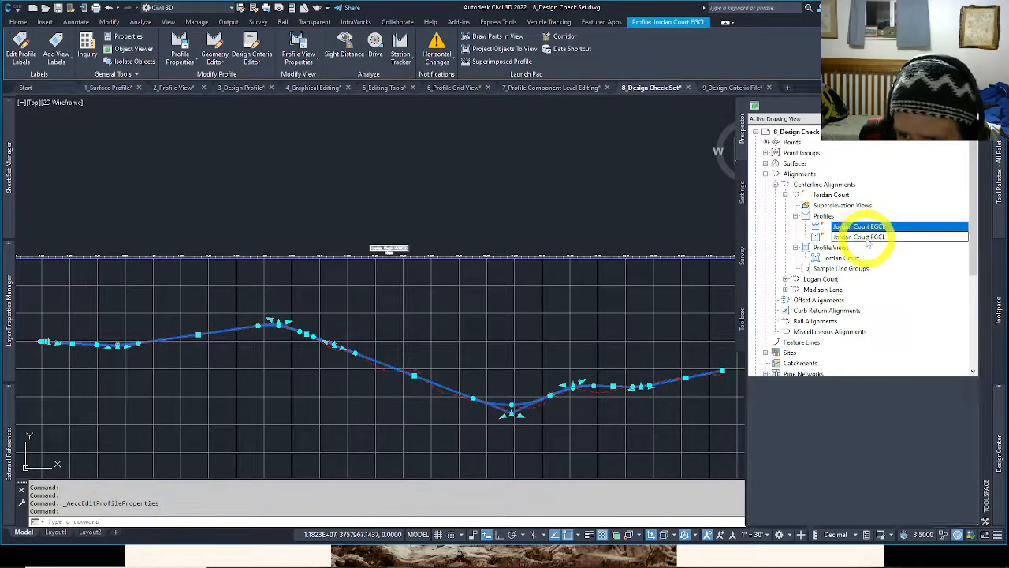
right_click(868, 238)
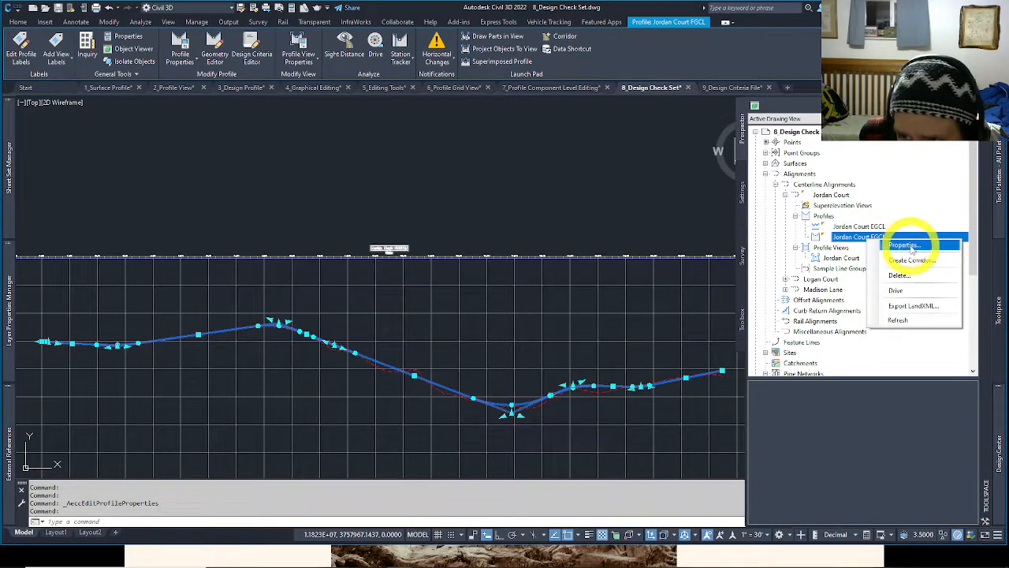
left_click(905, 245)
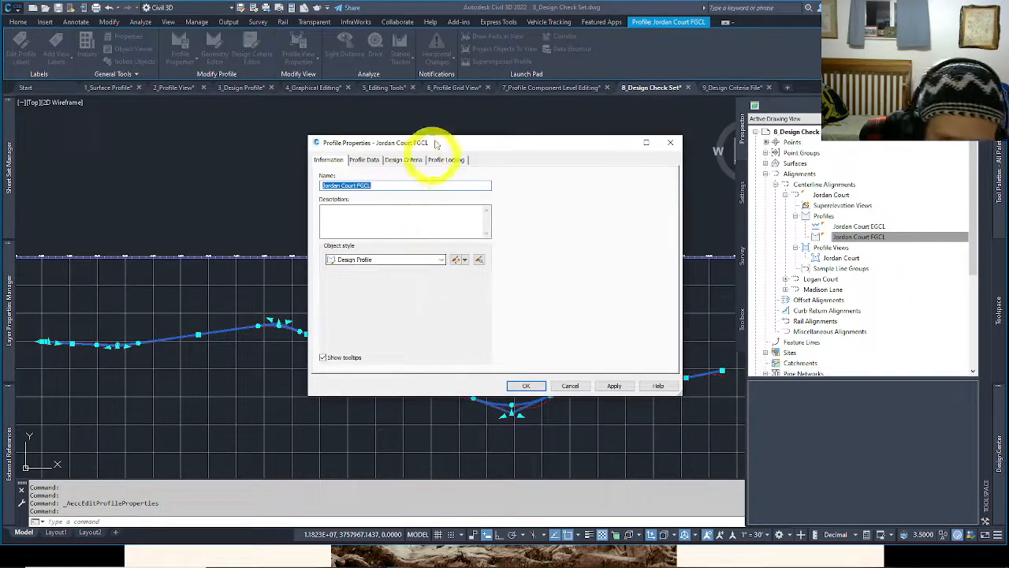
left_click_drag(435, 144, 390, 137)
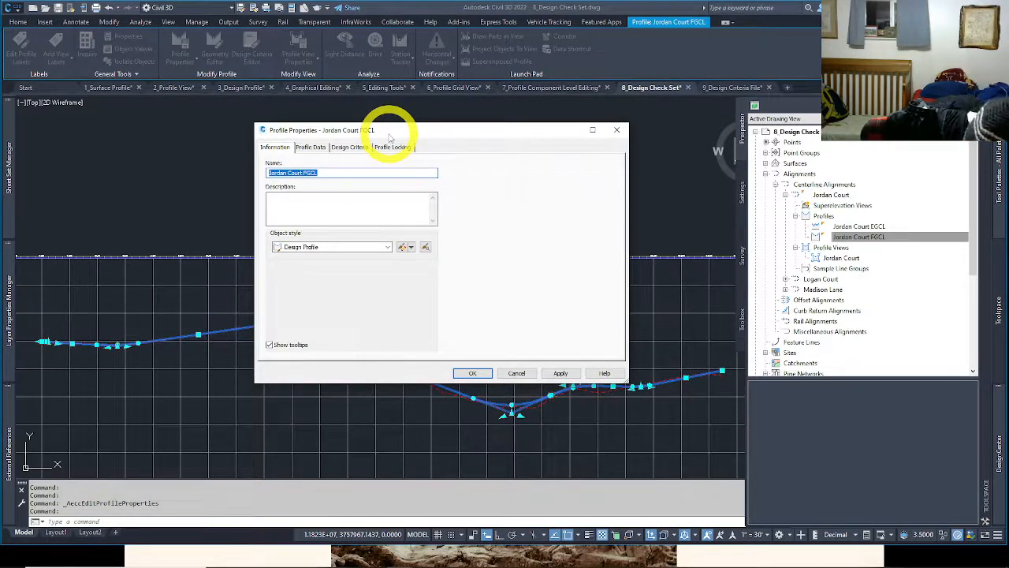
Turn on criteria-based design for the Jordan Court FGCL profile and use the Subdivision design check set.
left_click(351, 148)
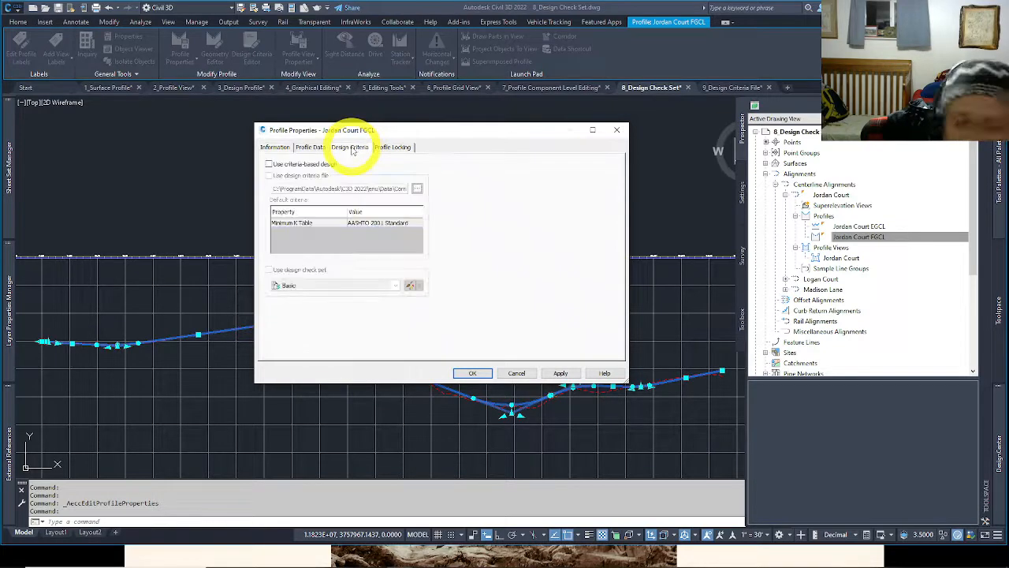
mouse_move(396, 134)
left_mouse_down()
mouse_move(385, 131)
mouse_move(399, 138)
left_mouse_up()
mouse_move(184, 564)
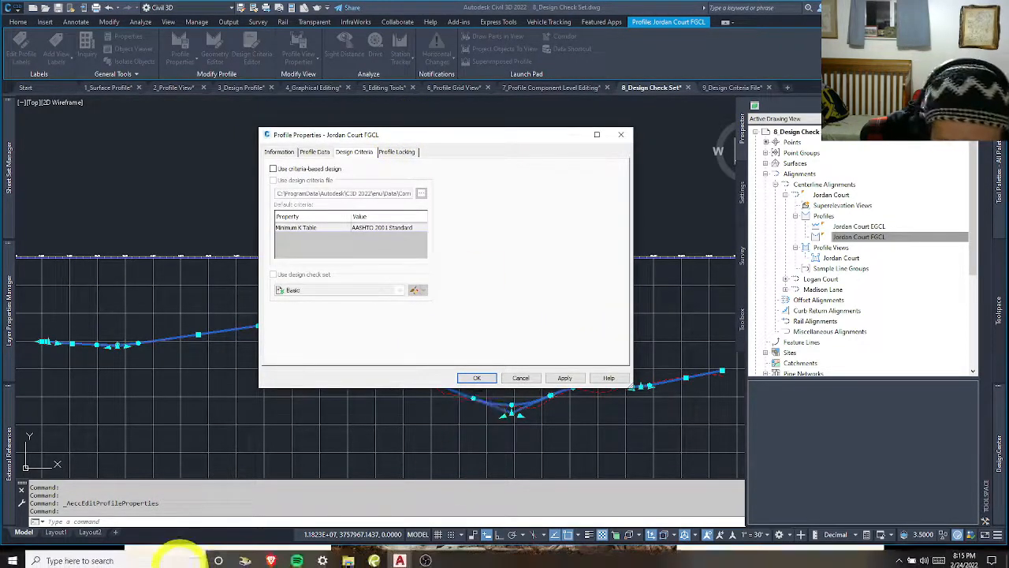
left_click(426, 561)
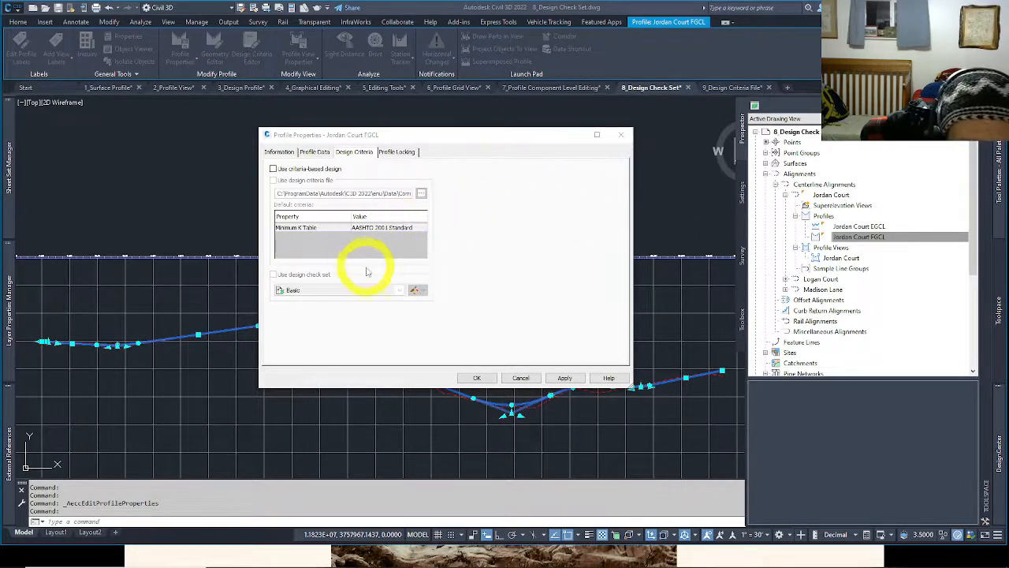
left_click(274, 170)
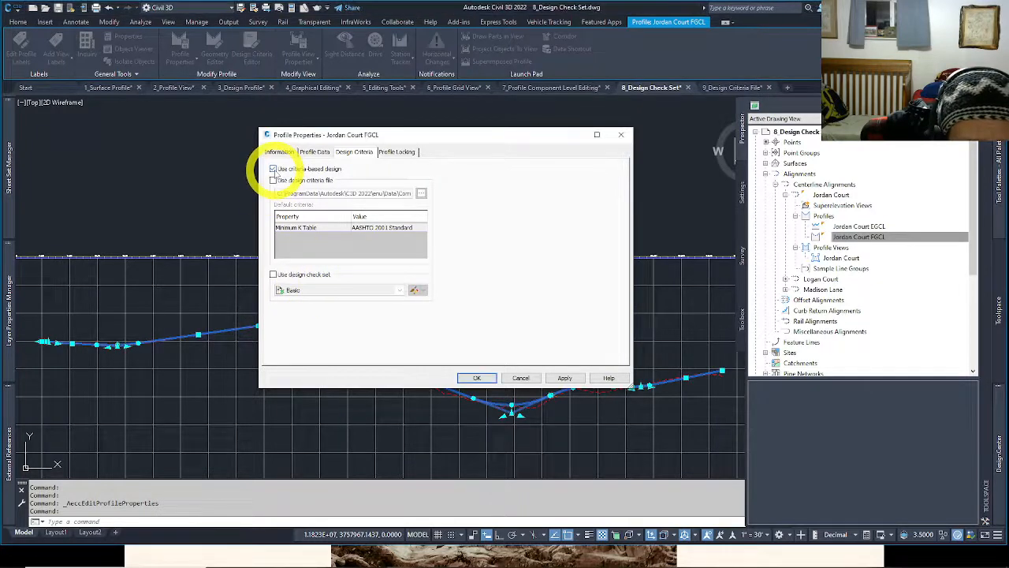
left_click(273, 274)
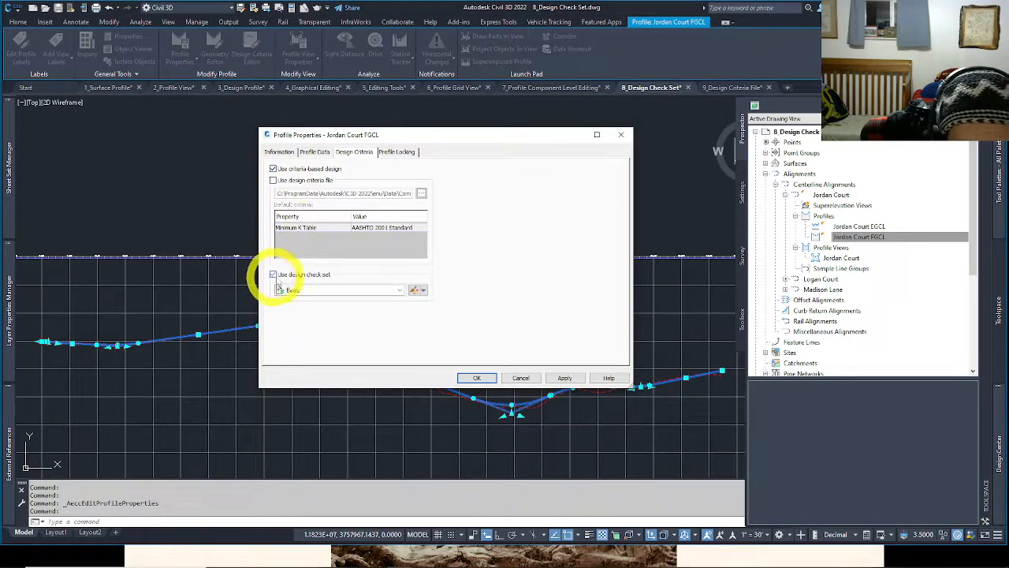
left_click(309, 290)
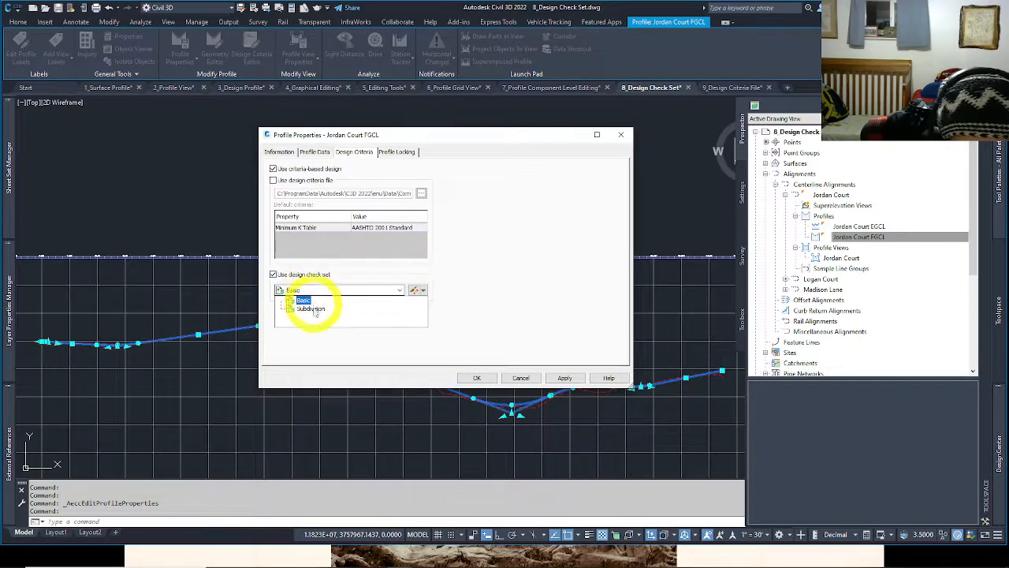
left_click(310, 308)
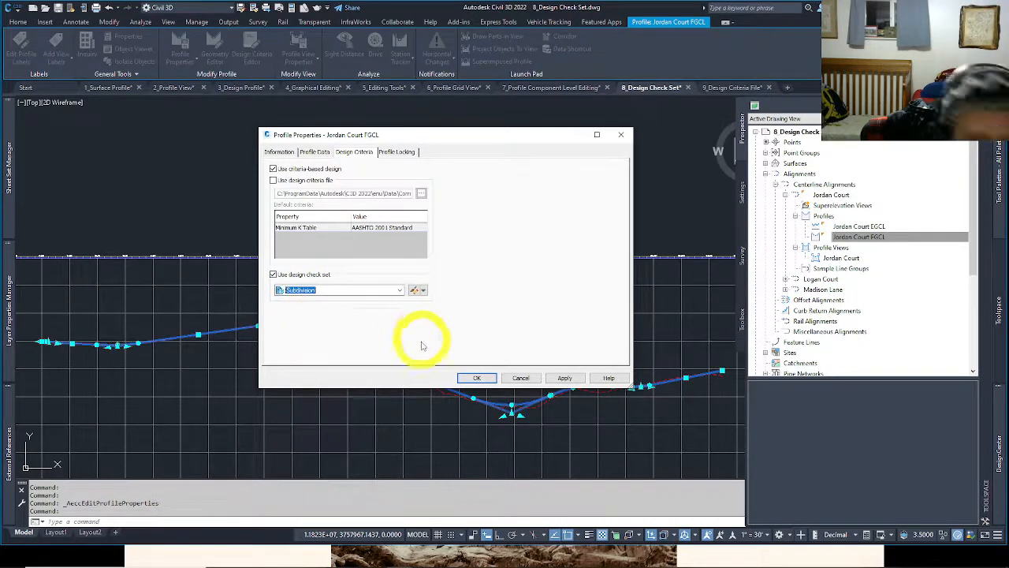
Open the Subdivision check set for editing and look through its design checks and the available curve checks.
left_click(415, 291)
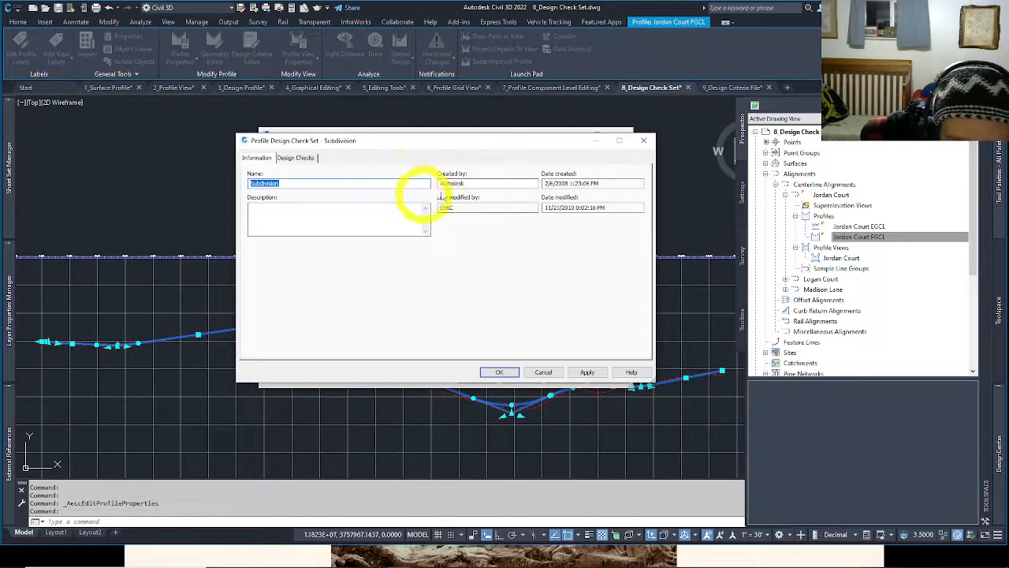
double_click(445, 207)
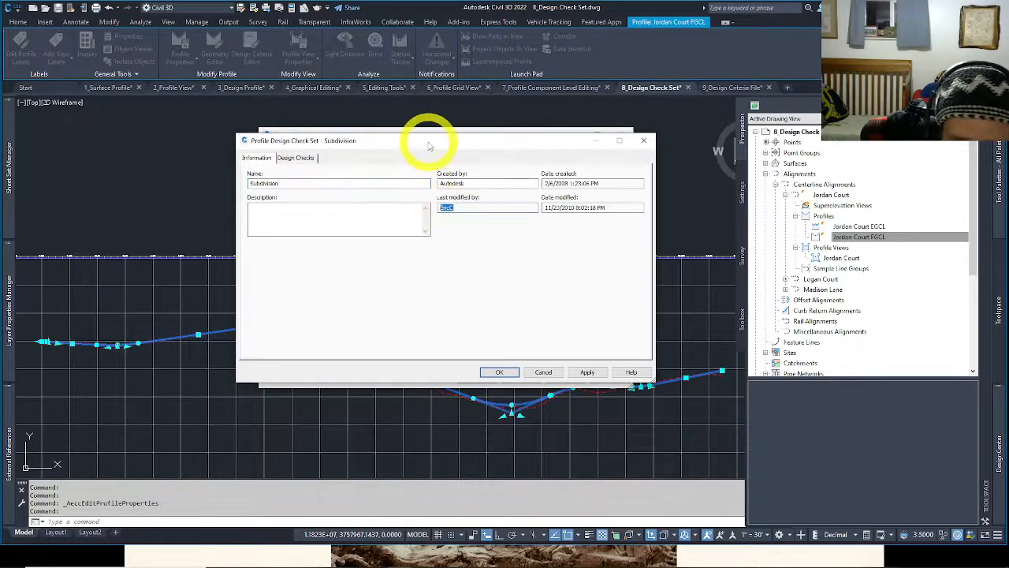
left_click_drag(428, 139, 343, 154)
left_click(213, 172)
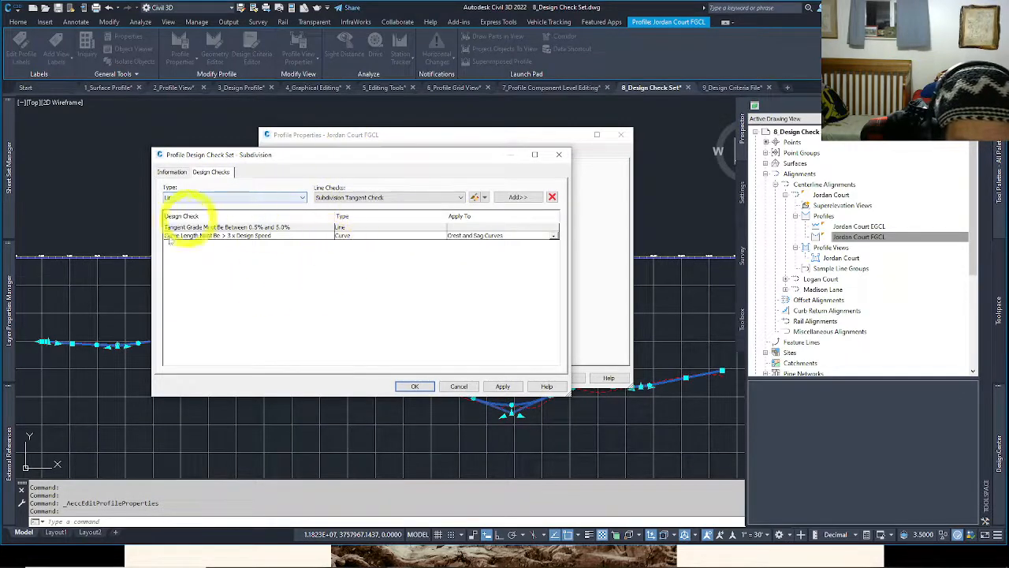
left_click(260, 197)
left_click(264, 213)
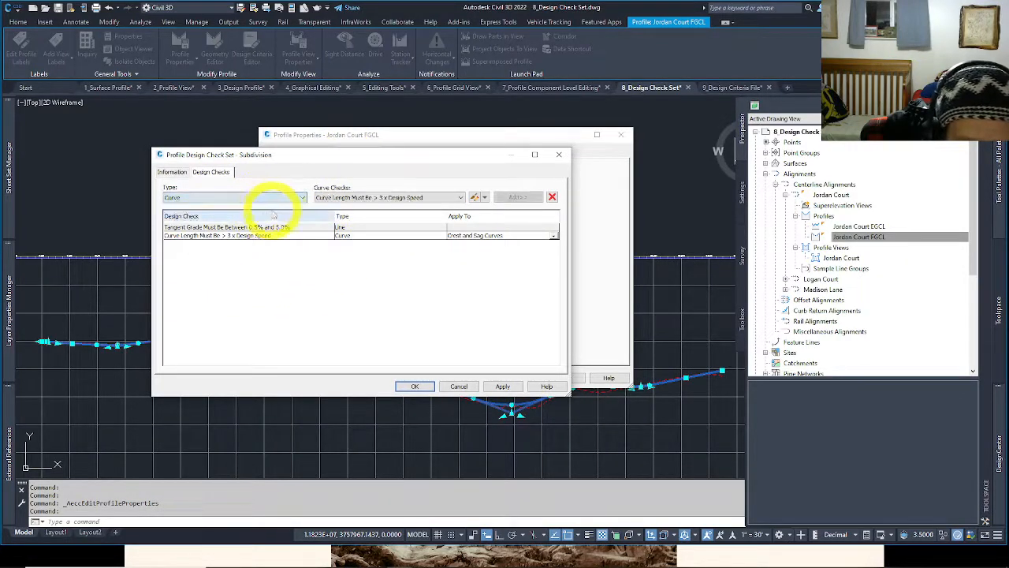
left_click(359, 198)
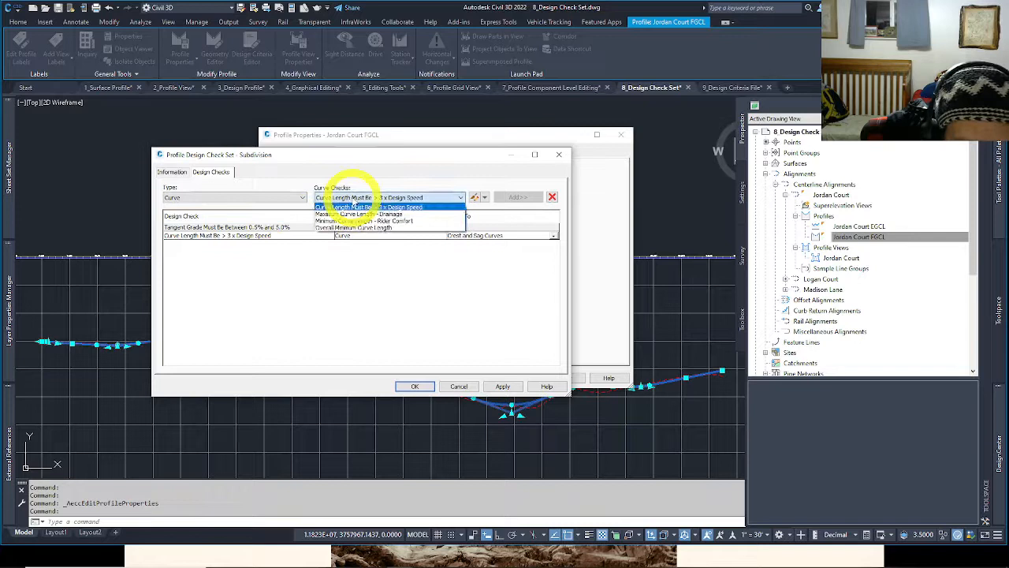
left_click(447, 214)
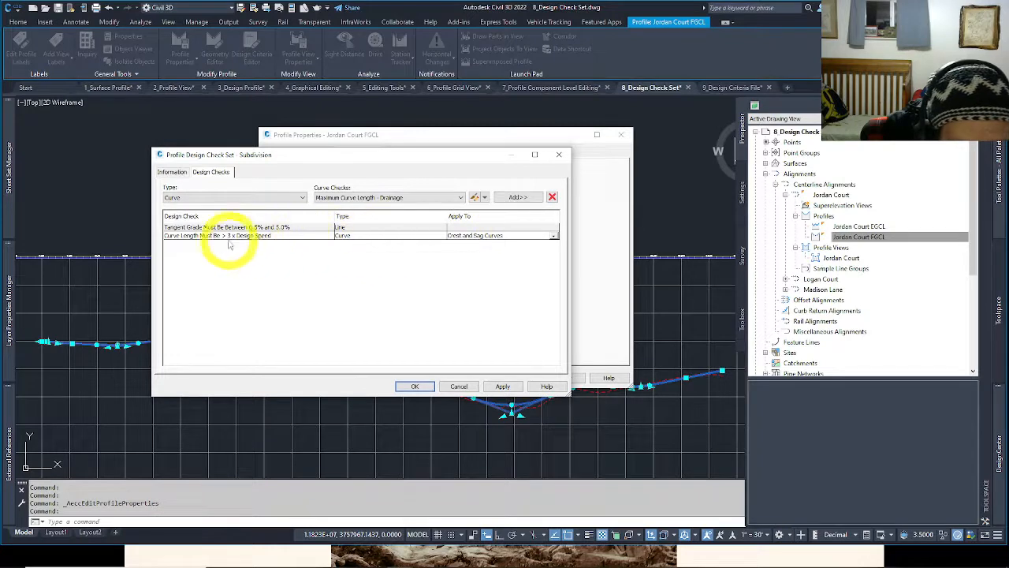
Compare the tangent grade check with the curve length check listed in the Subdivision set.
left_click(259, 227)
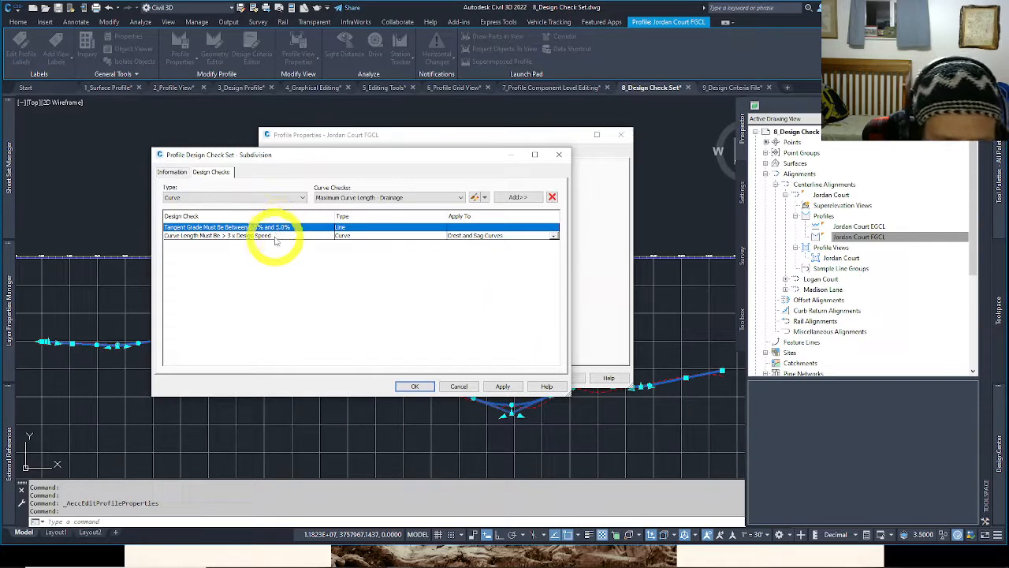
left_click(296, 236)
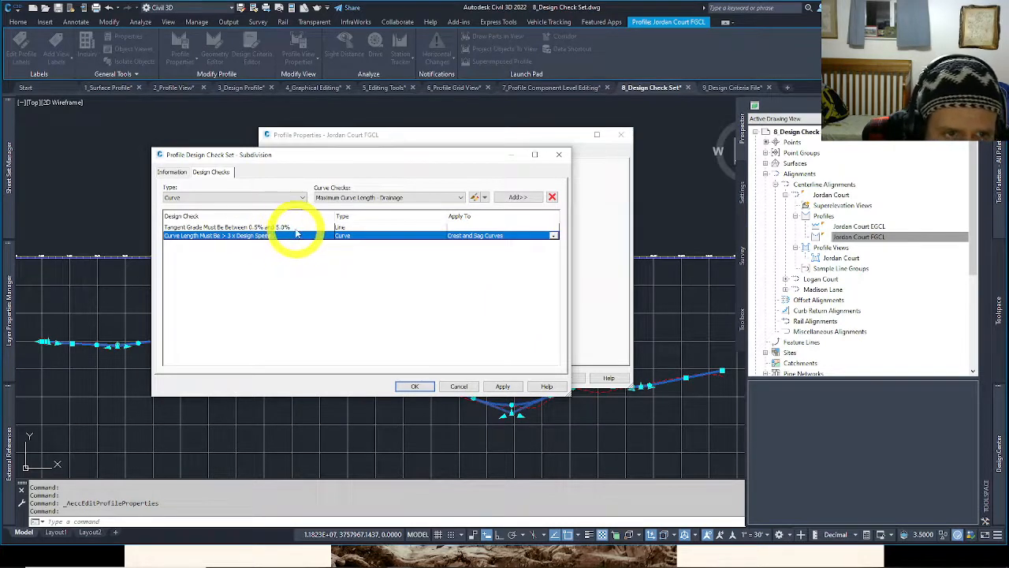
left_click(284, 227)
left_click(296, 236)
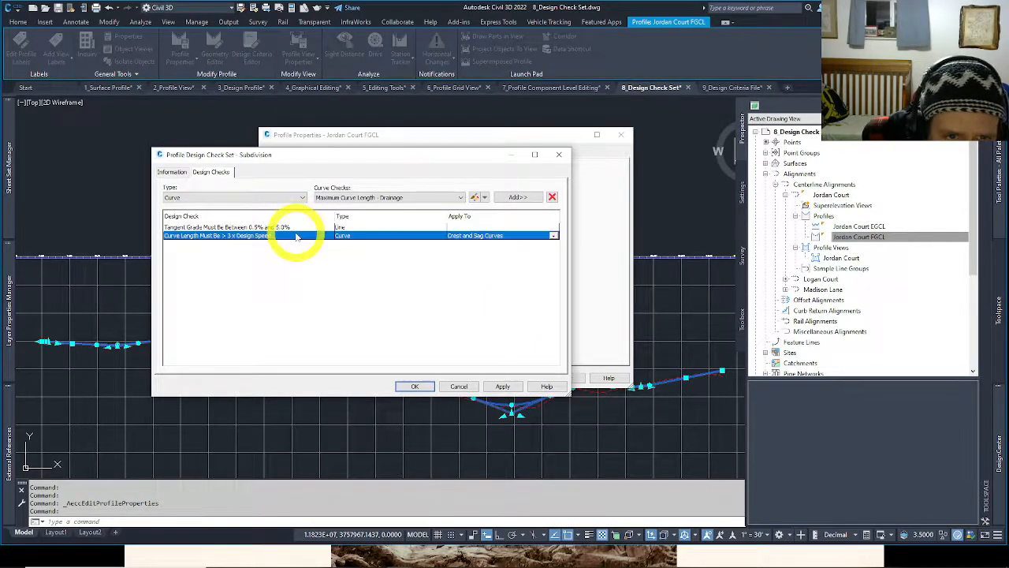
left_click(297, 227)
left_click(294, 235)
left_click(292, 227)
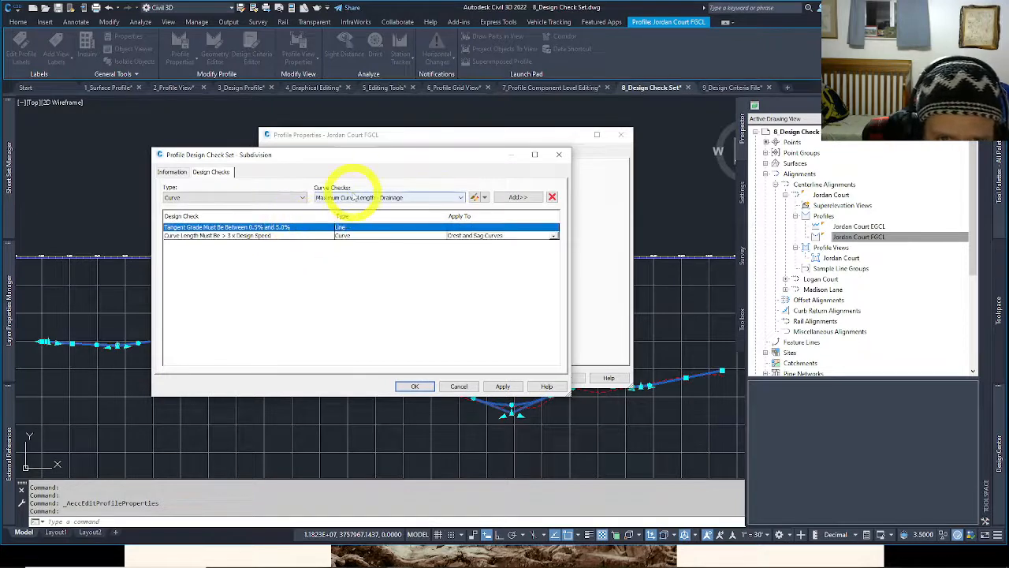
Look over the available line checks, cancel editing of the Subdivision set and accept the profile's design criteria settings.
left_click(371, 198)
left_click(355, 207)
left_click(260, 197)
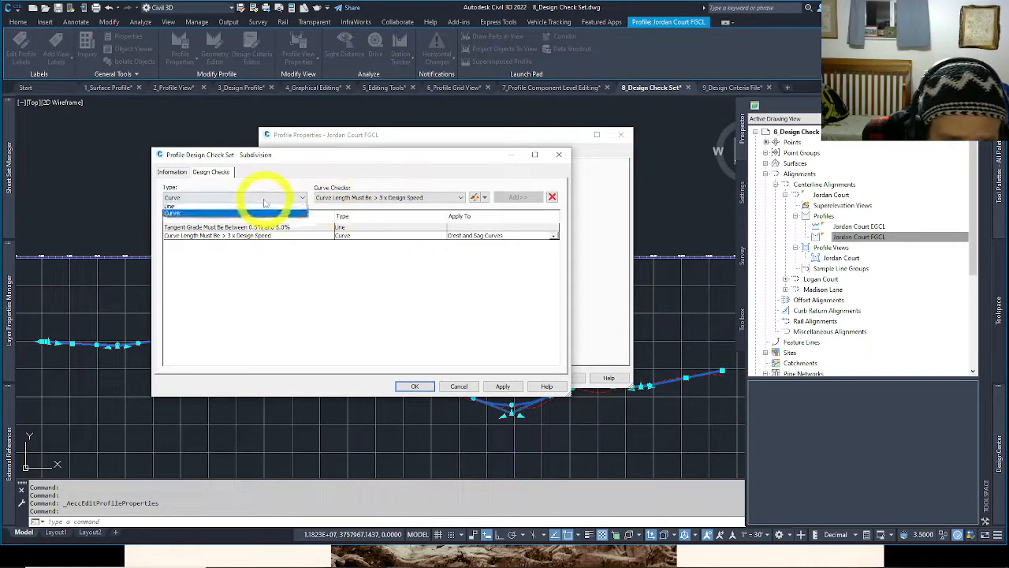
left_click(237, 207)
left_click(421, 197)
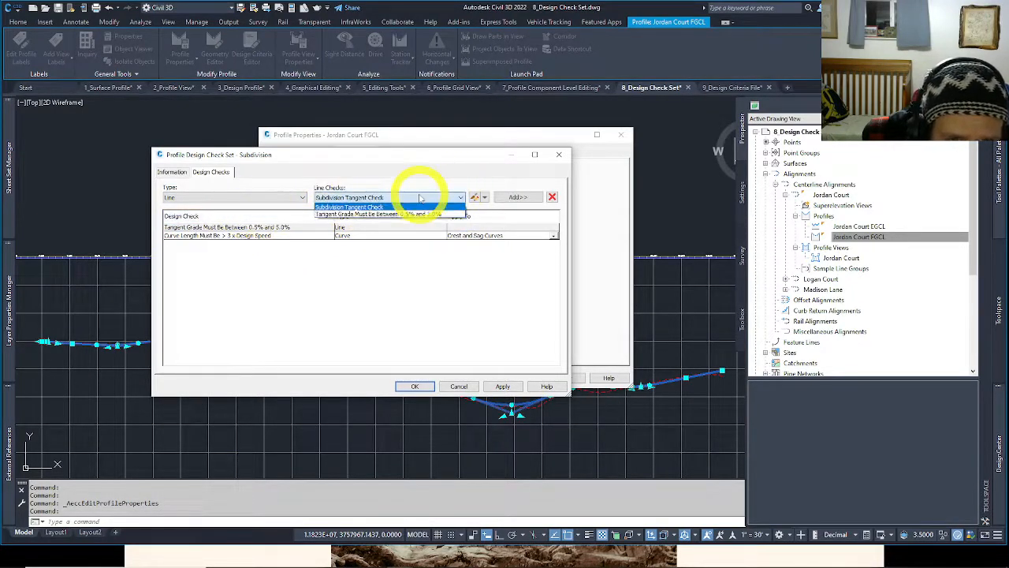
left_click(421, 207)
left_click(458, 386)
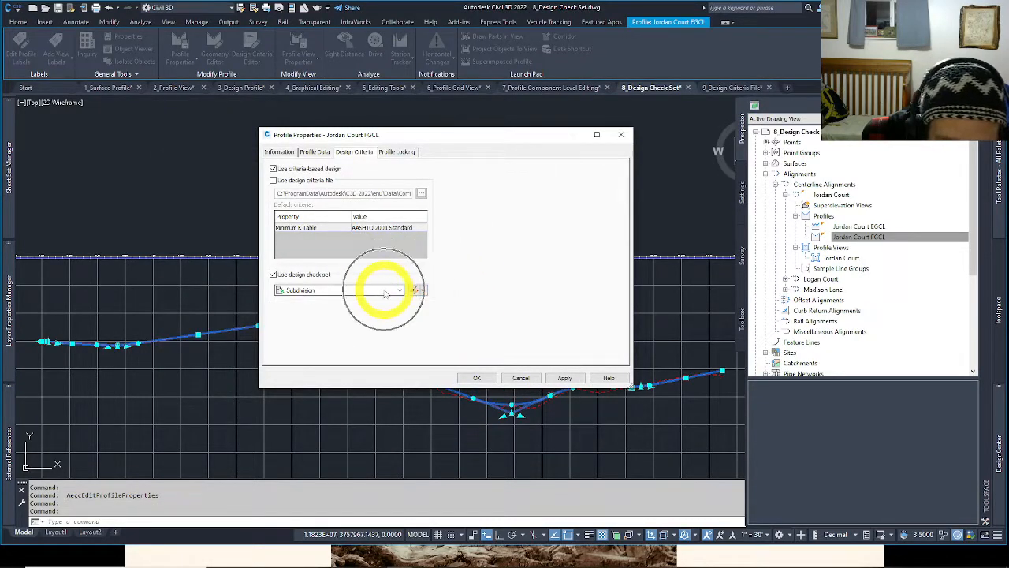
left_click(476, 377)
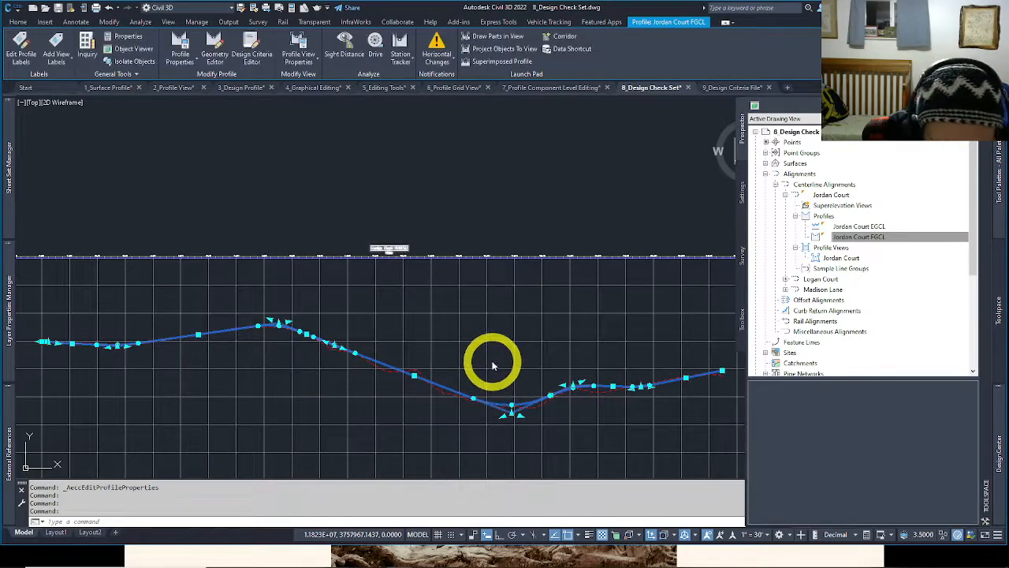
Show the profile's object properties and examine the design check warning markers near the end of Jordan Court FGCL.
key("ctrl+1")
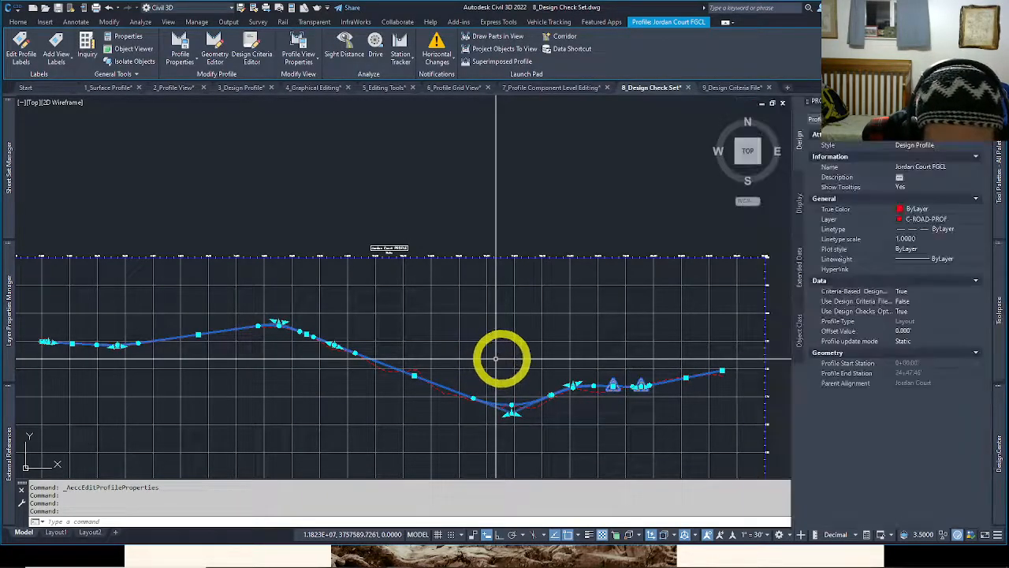
middle_click_drag(495, 356, 343, 305)
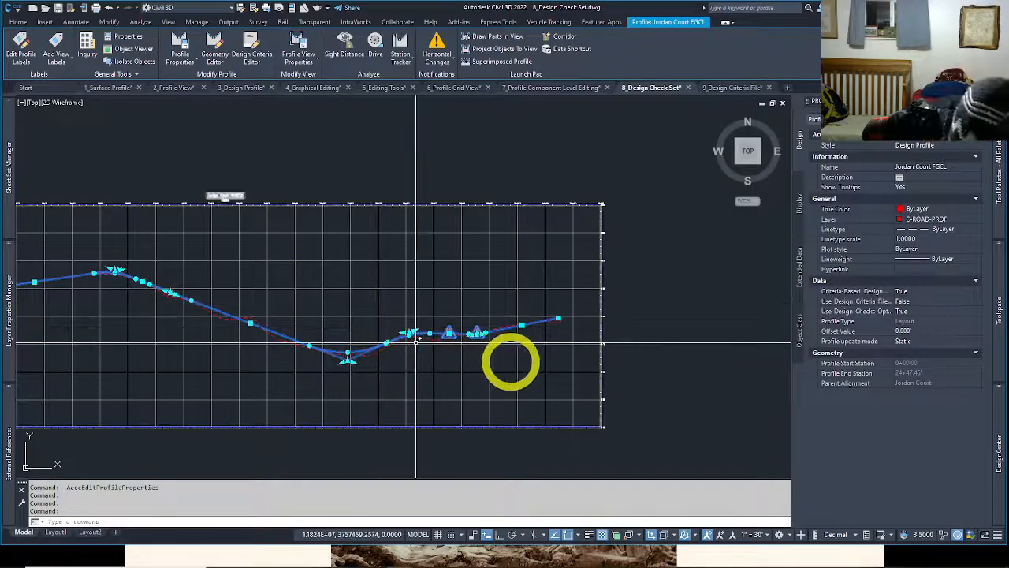
scroll(516, 356, "up", 4)
scroll(517, 356, "up", 2)
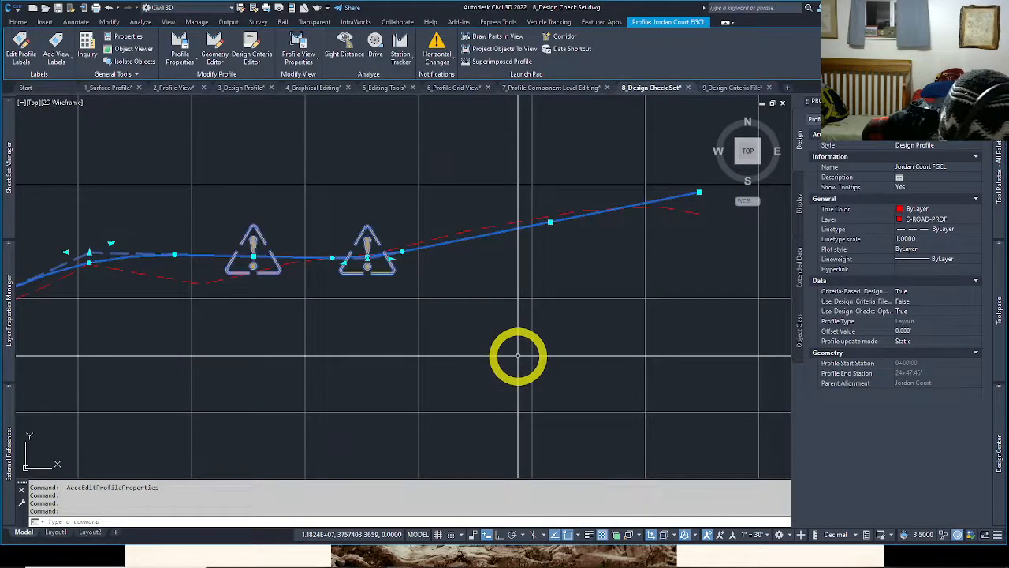
middle_click_drag(521, 354, 505, 374)
scroll(508, 378, "up", 2)
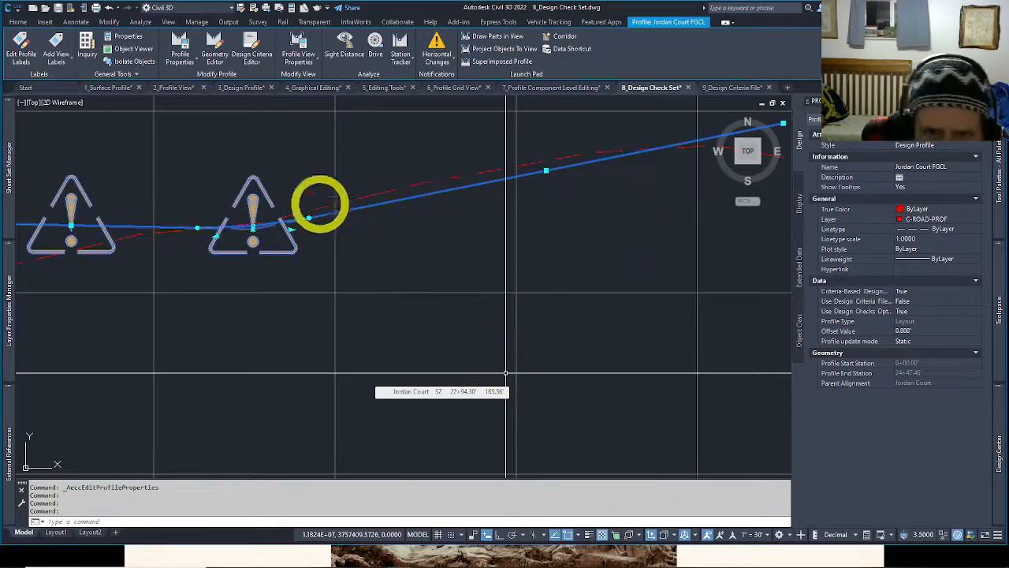
middle_click_drag(322, 203, 457, 308)
scroll(454, 371, "down", 2)
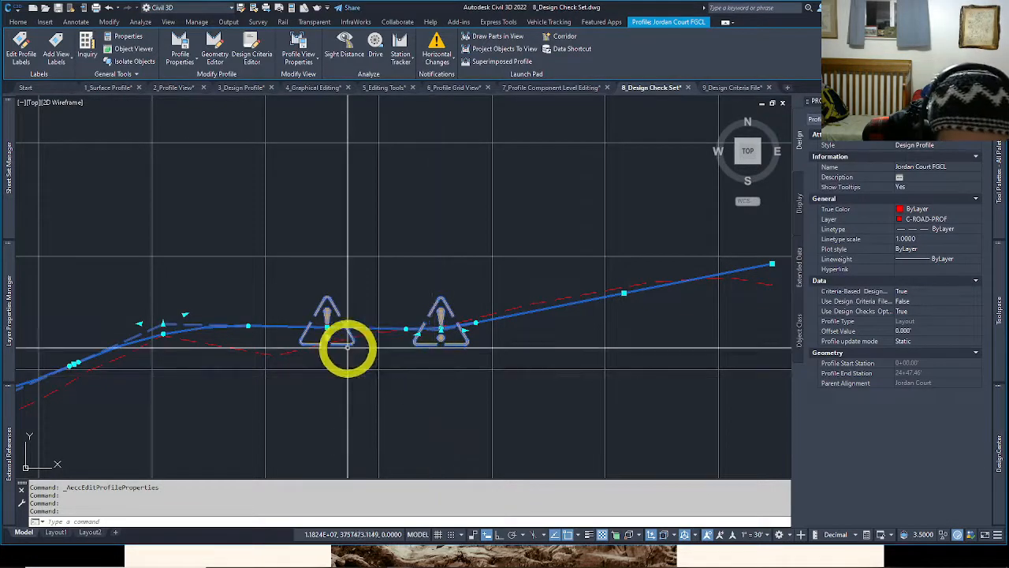
mouse_move(345, 343)
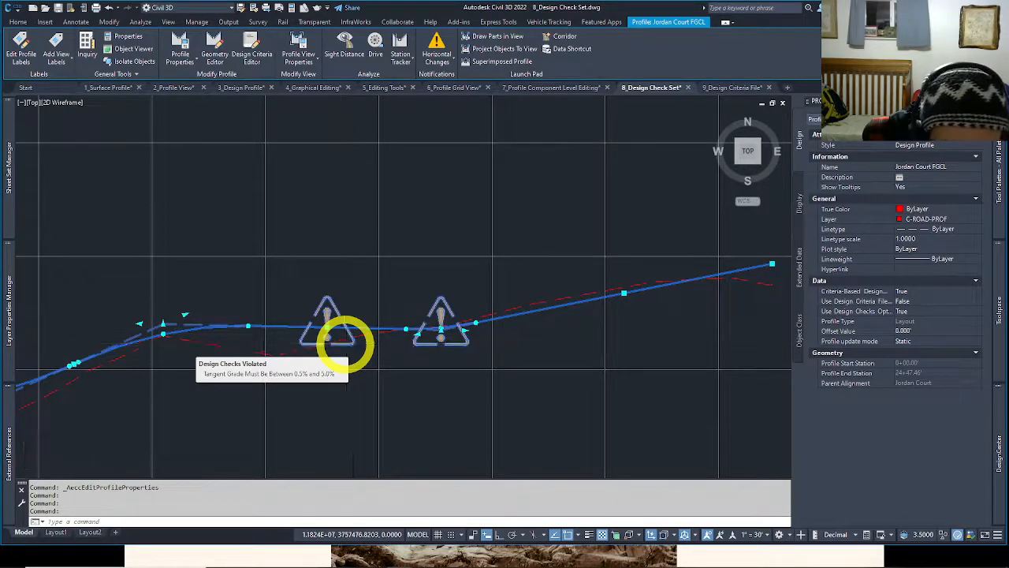
scroll(345, 343, "up", 2)
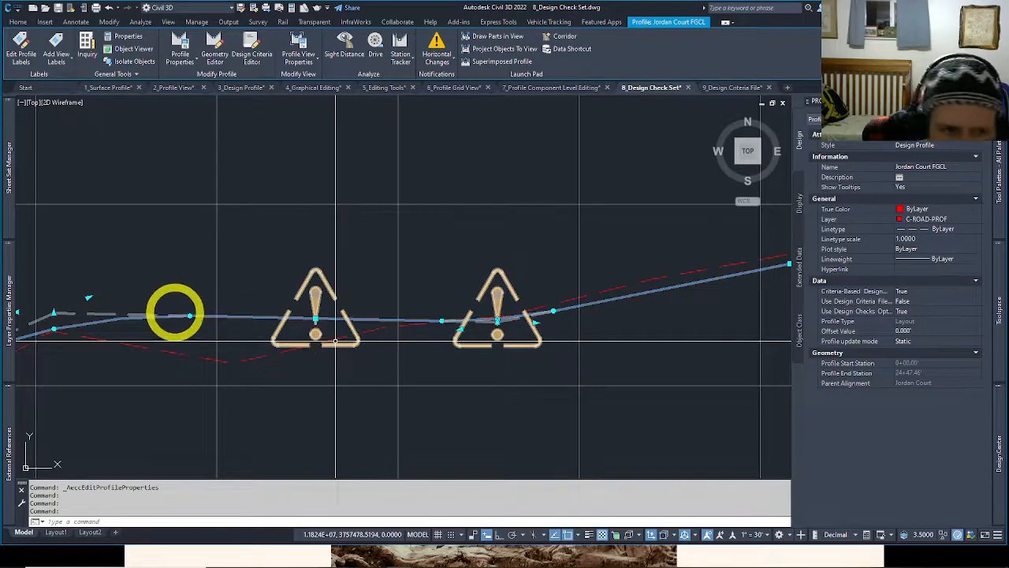
Raise the crest PVI just before the two warning markers to steepen the tangent that follows it.
middle_click_drag(174, 308, 270, 316)
left_click(149, 315)
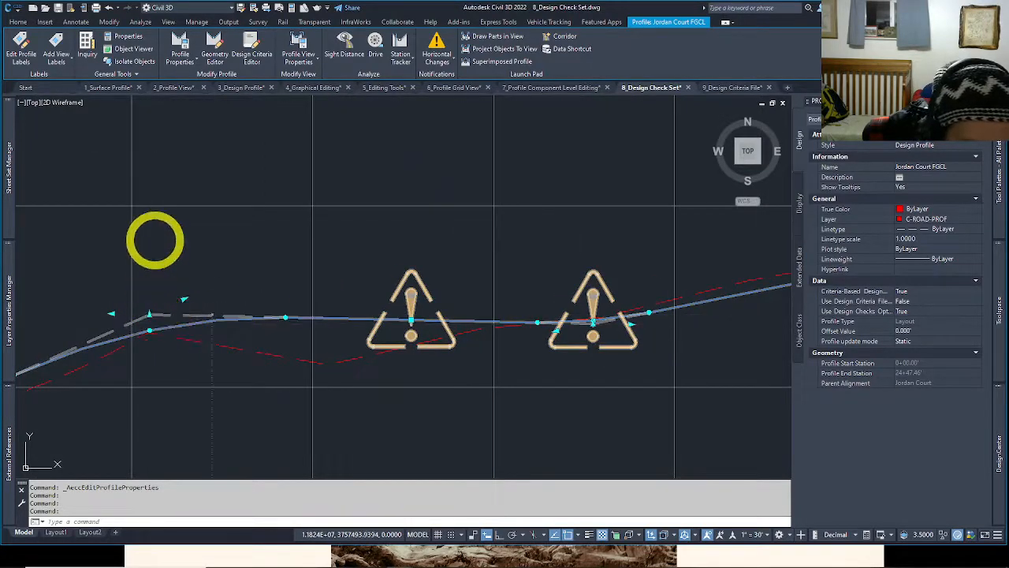
left_click(160, 259)
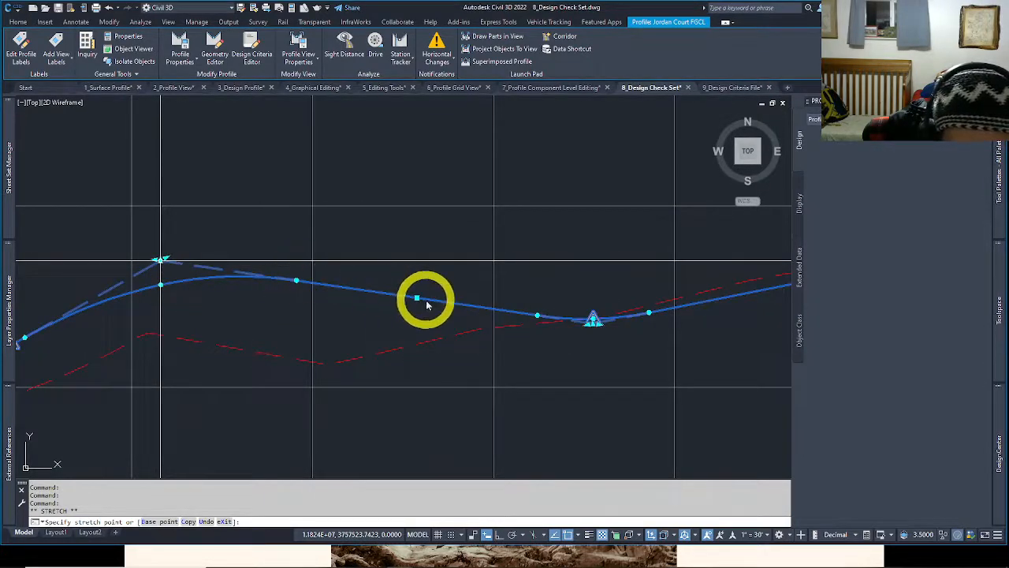
left_click(453, 301)
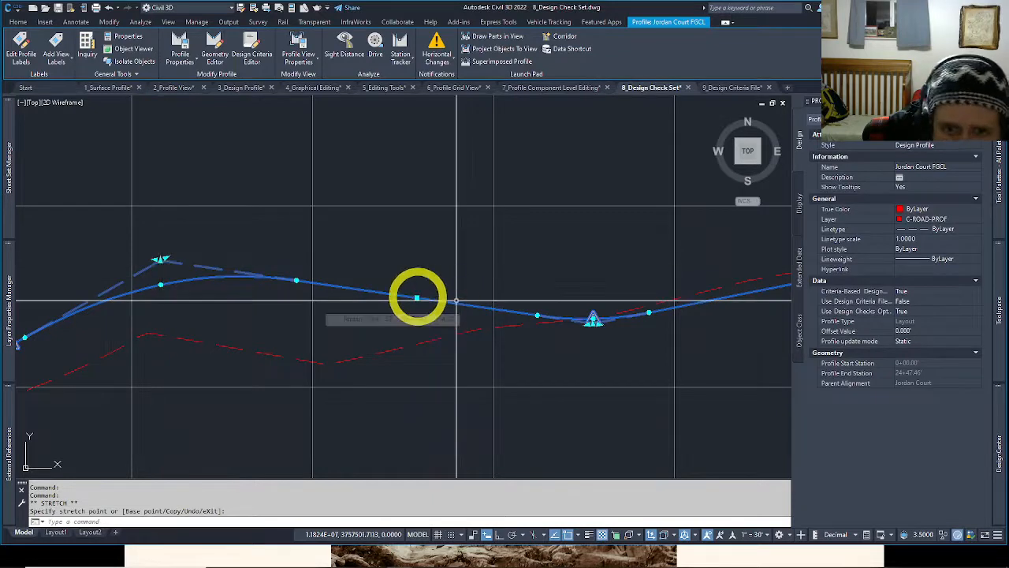
middle_click_drag(433, 295, 351, 303)
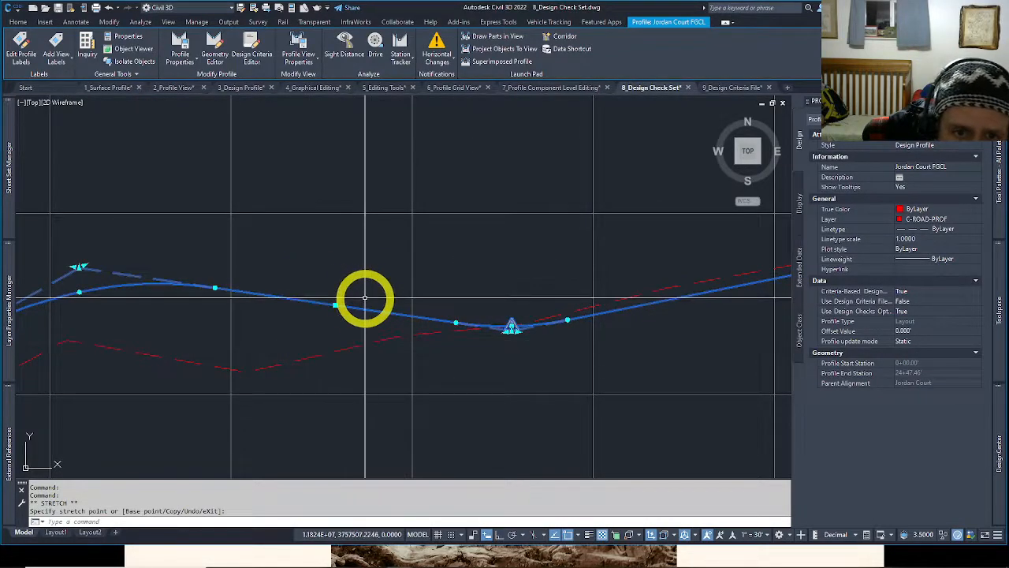
left_click(353, 296)
left_click(352, 295)
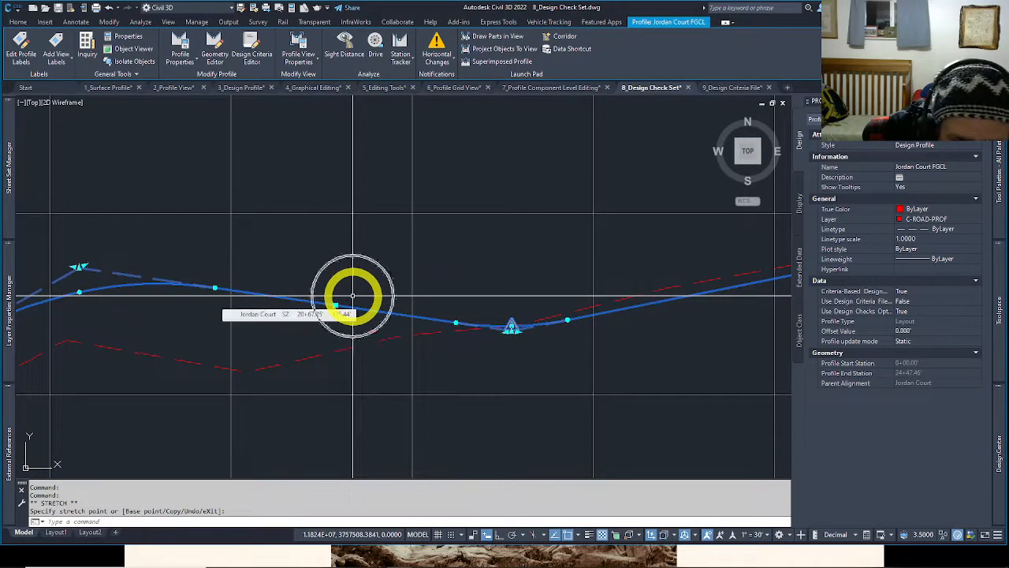
middle_click_drag(352, 296, 372, 314)
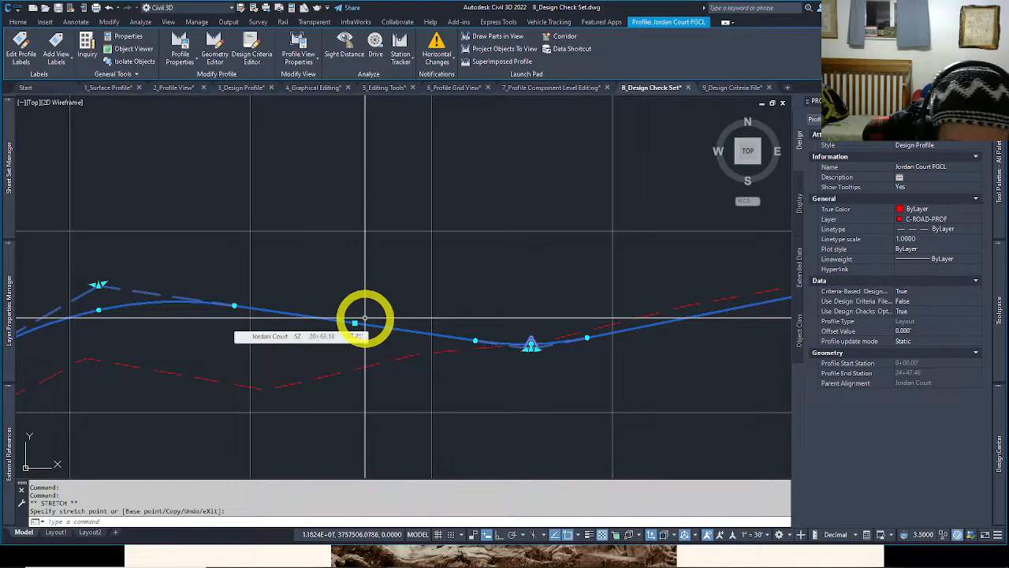
left_click(365, 318)
Try raising the crest PVI of Jordan Court FGCL in several successive moves to steepen the tangent falling toward the last sag.
left_click(98, 286)
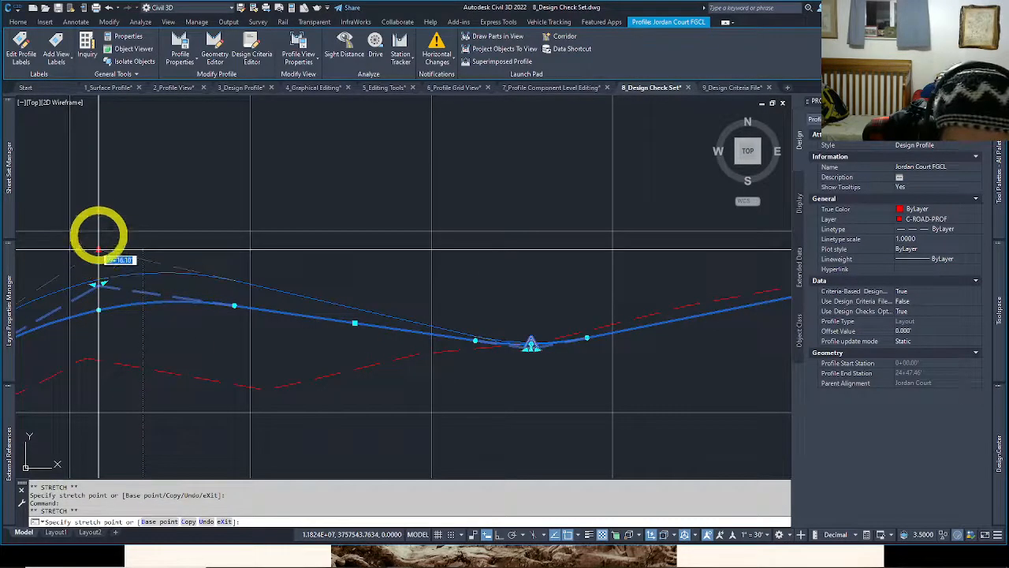
left_click(104, 208)
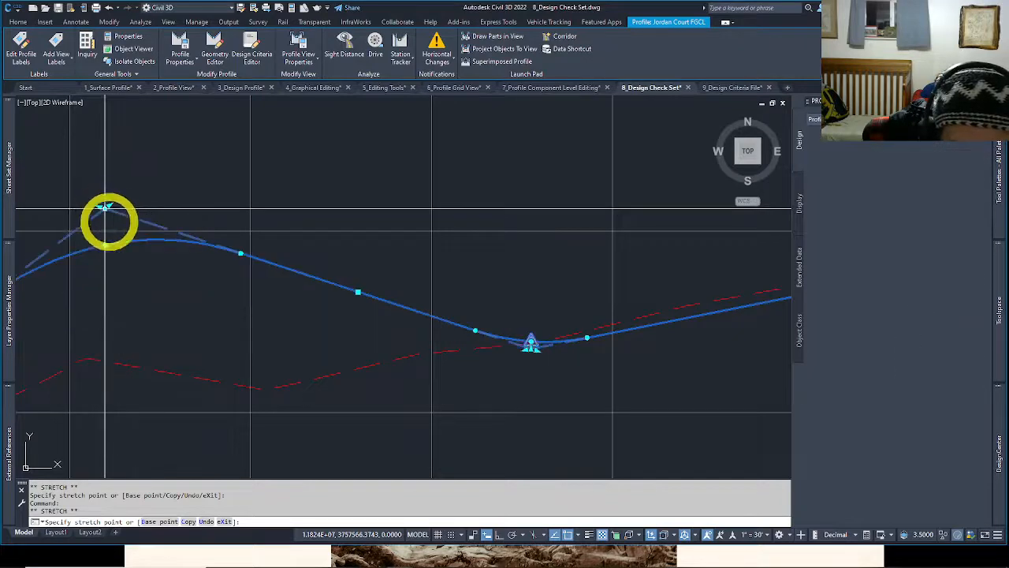
left_click(104, 208)
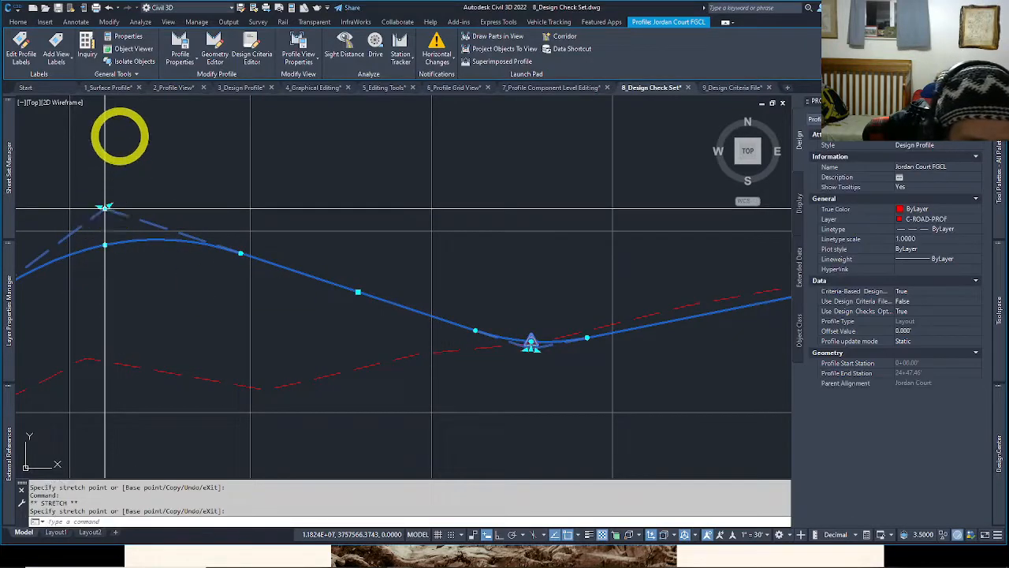
left_click(122, 138)
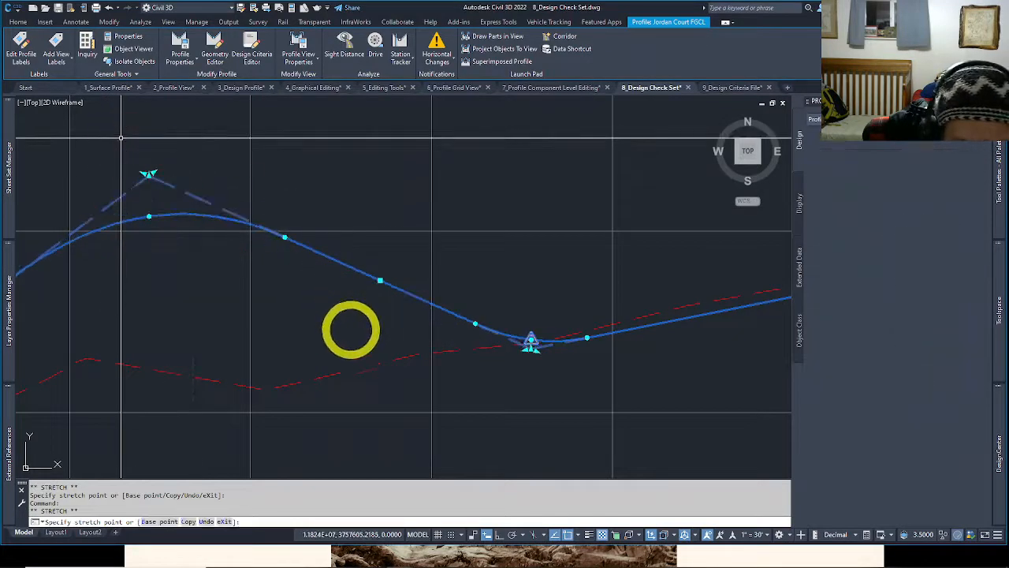
middle_click_drag(276, 294, 390, 352)
scroll(388, 351, "down", 1)
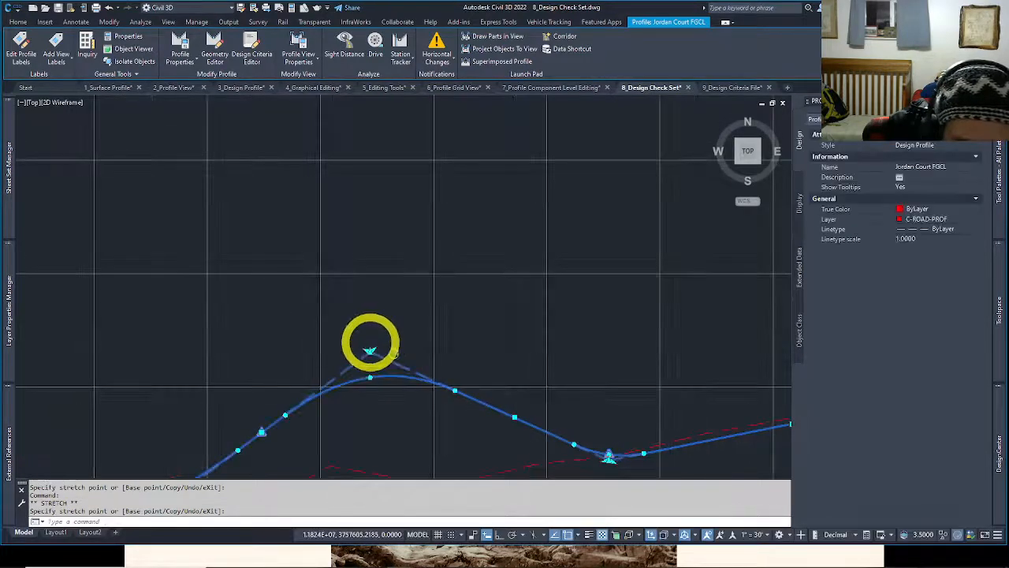
scroll(372, 347, "down", 1)
left_click(371, 347)
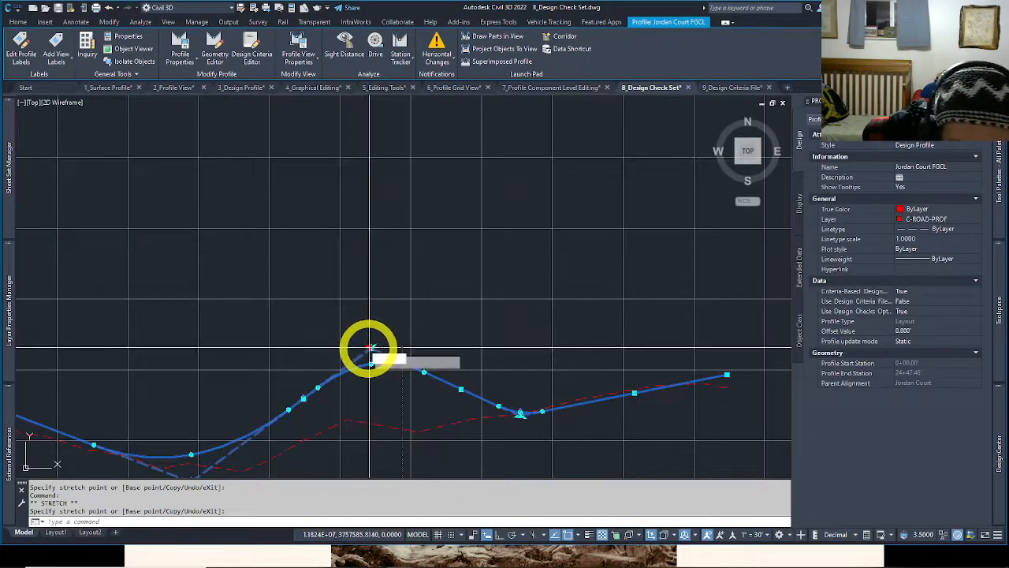
key("Escape")
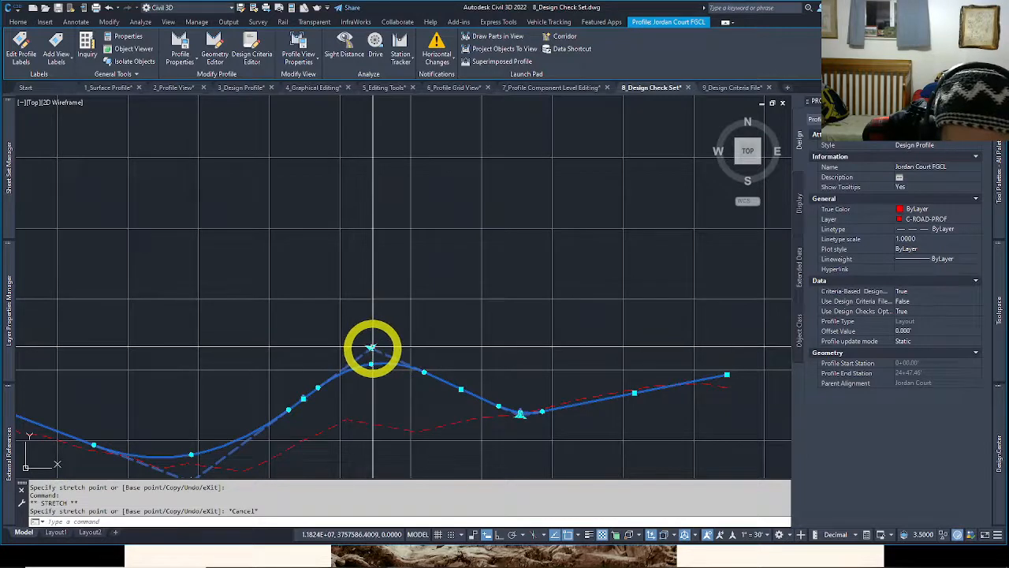
left_click(370, 347)
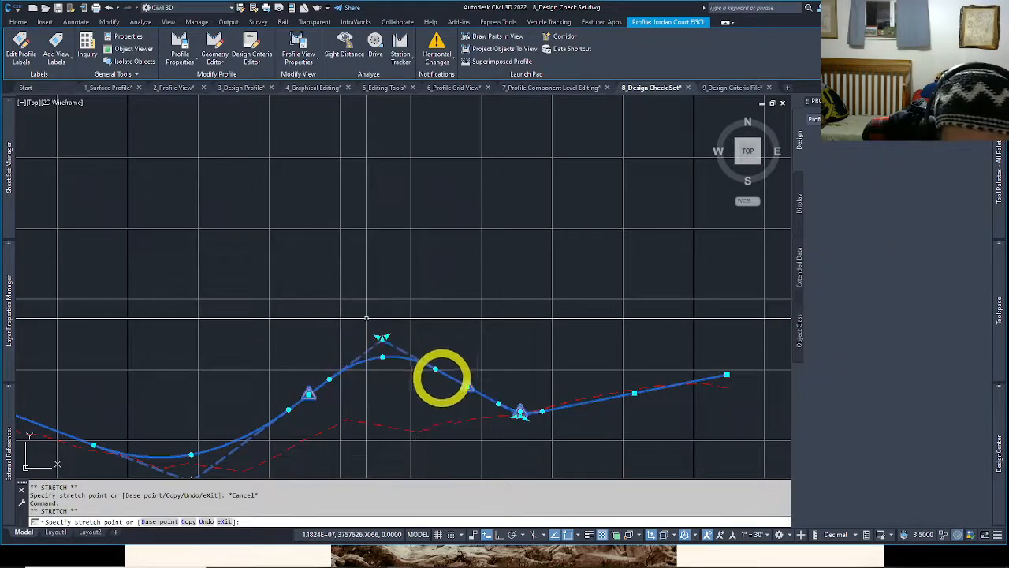
left_click(365, 383)
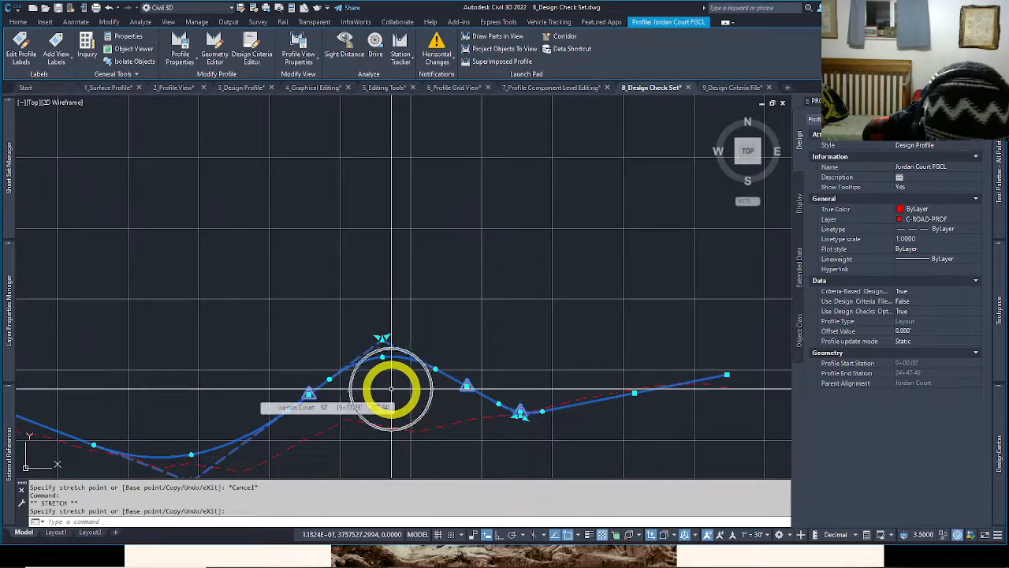
Undo all the crest PVI raises, back to the nearly flat tangent between the crest and the last sag.
key("ctrl+z")
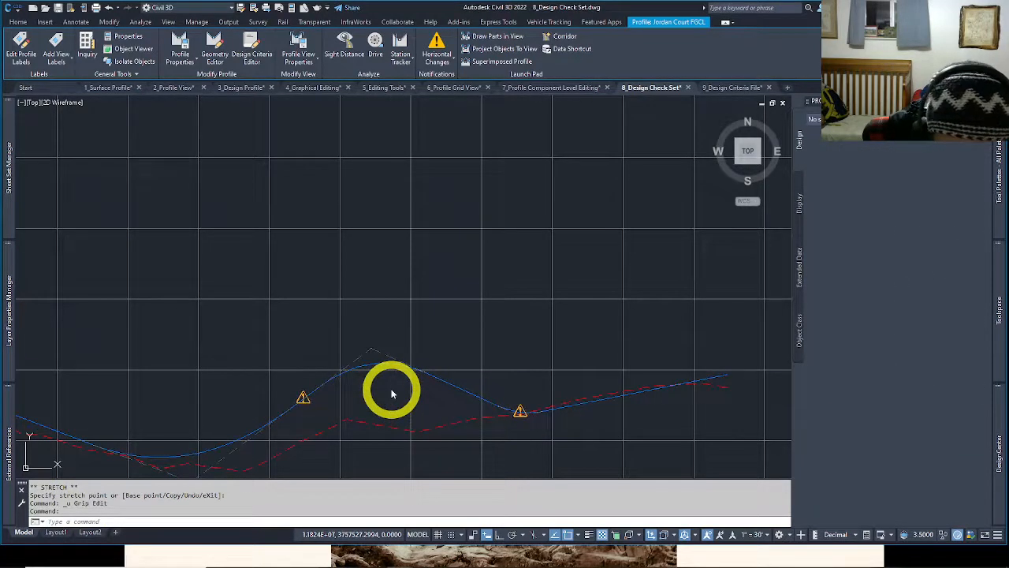
key("alt")
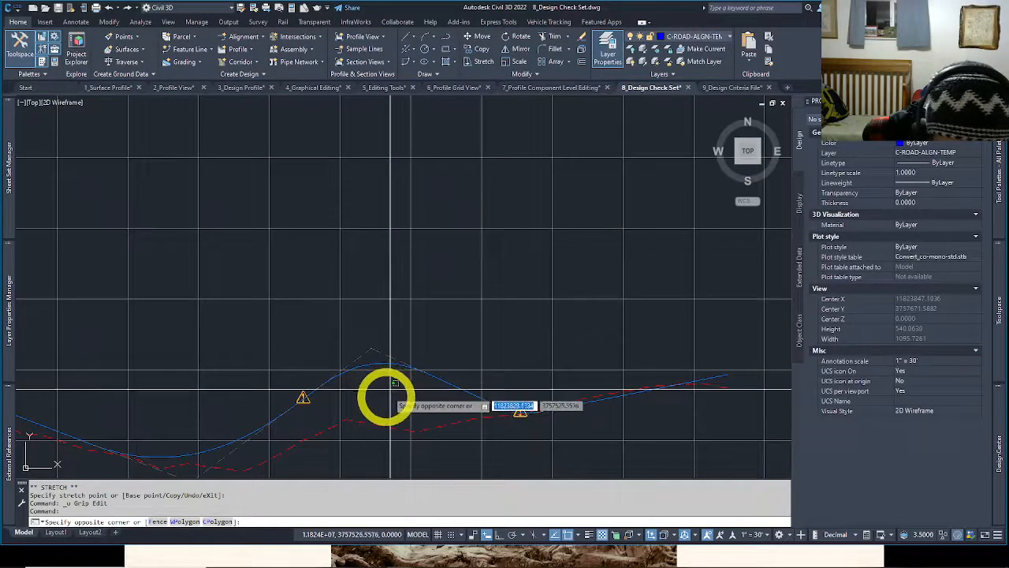
left_click(388, 392)
scroll(386, 396, "up", 3)
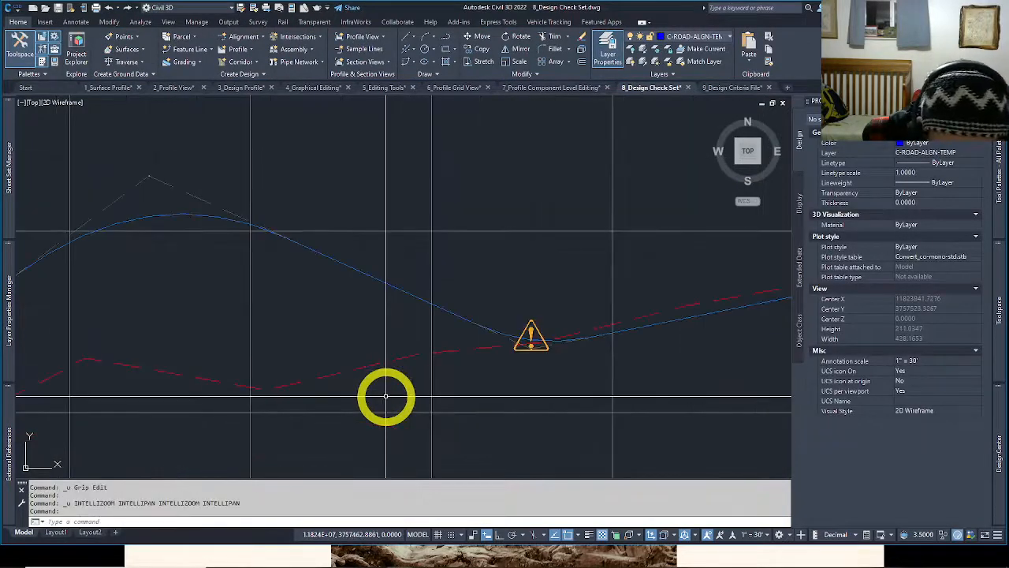
key("ctrl+z")
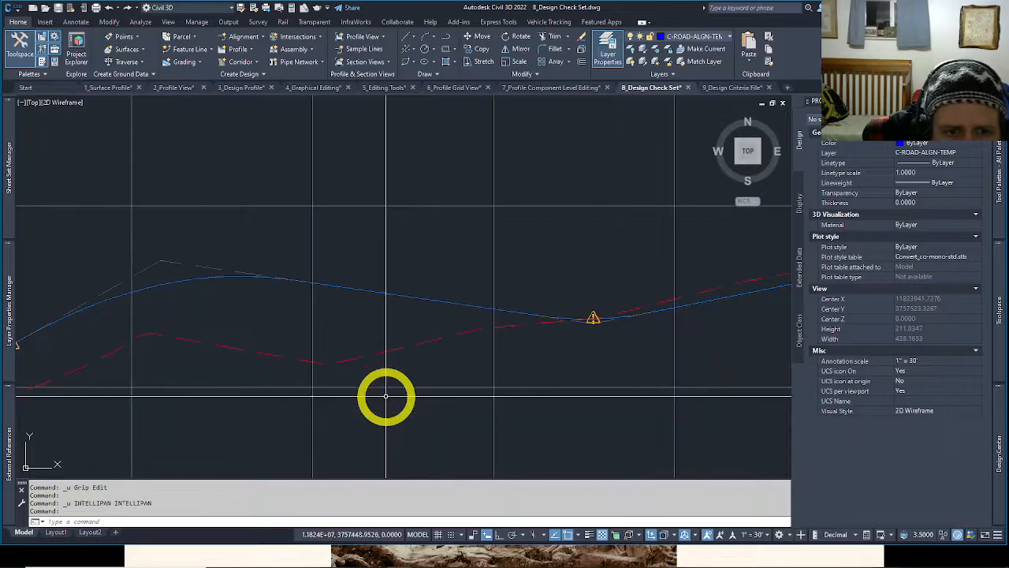
key("ctrl+z")
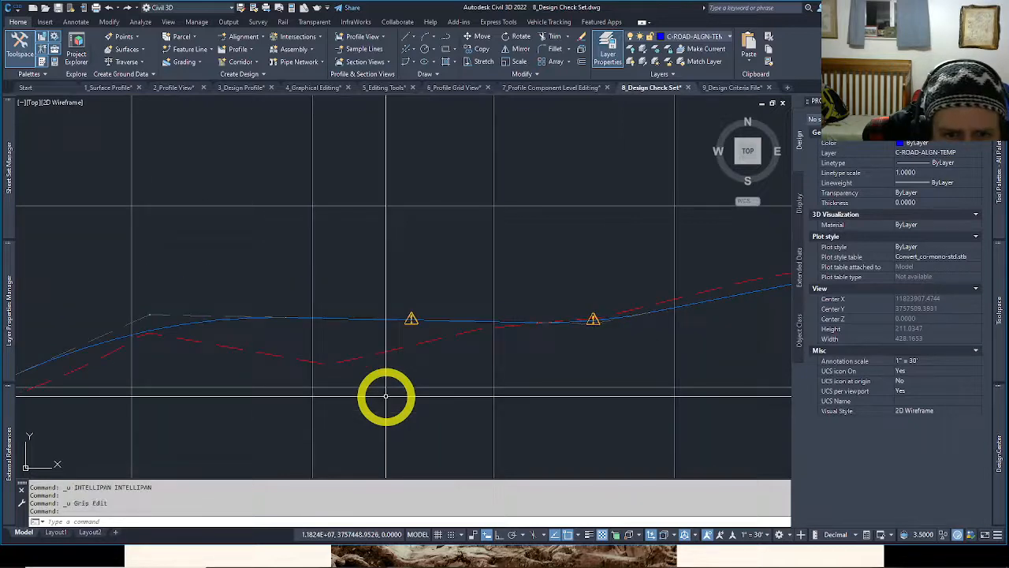
Raise the crest PVI of Jordan Court FGCL moderately so the tangent following it falls more steeply.
left_click(233, 319)
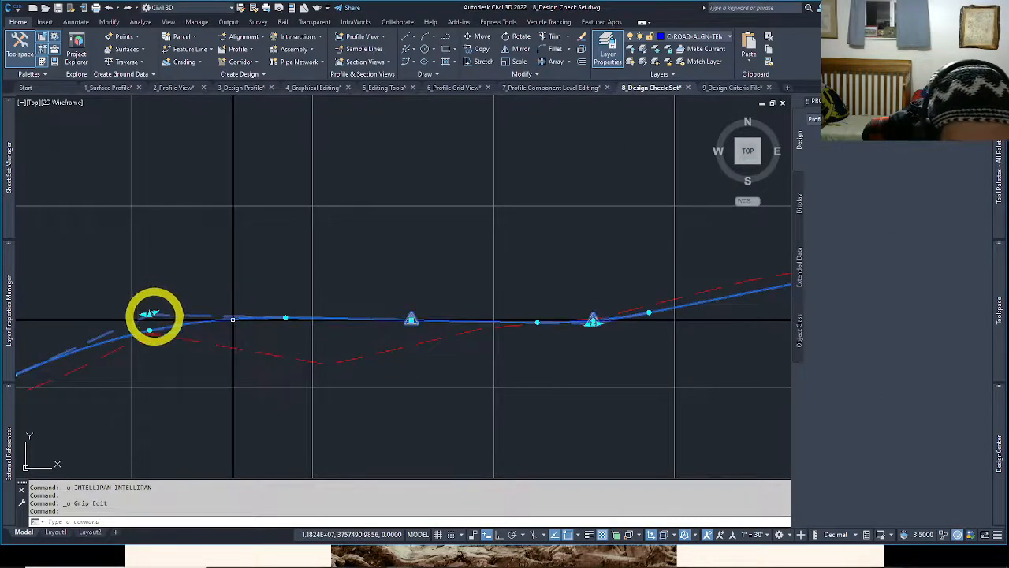
middle_click_drag(147, 315, 149, 319)
double_click(150, 320)
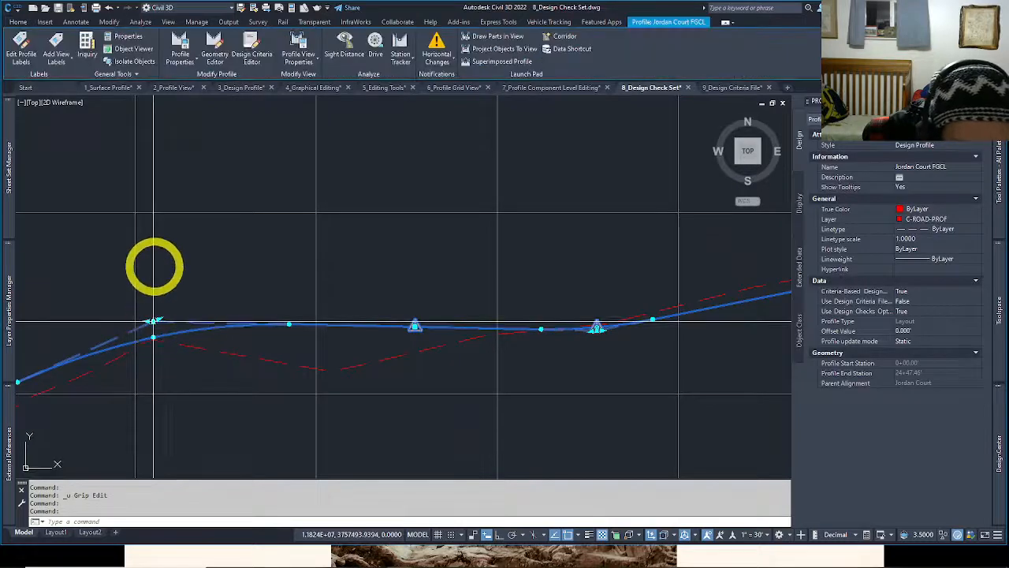
left_click(149, 251)
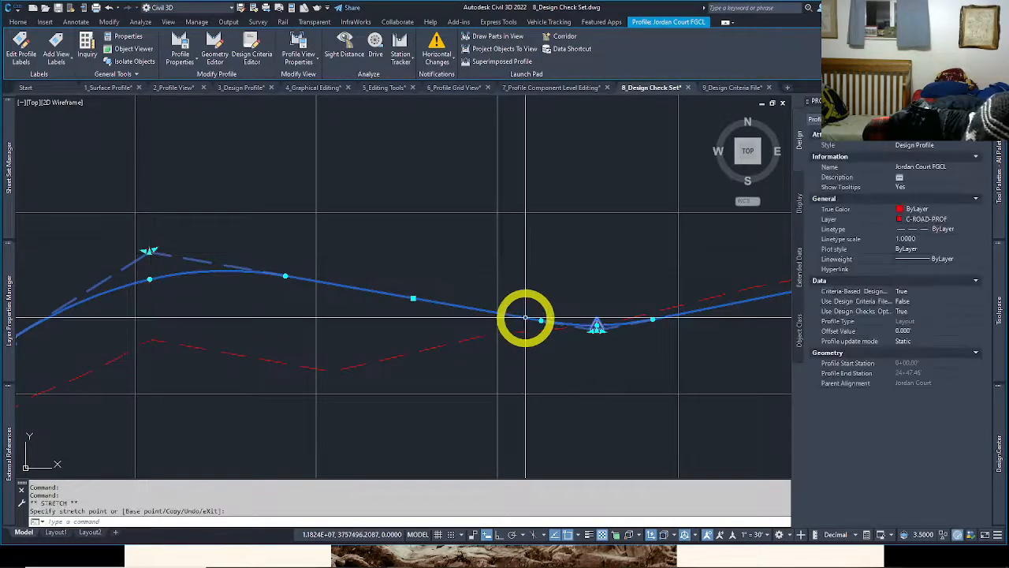
Lengthen the flagged last sag curve by moving its midpoint up above its PVI, then deselect the profile.
left_click(695, 388)
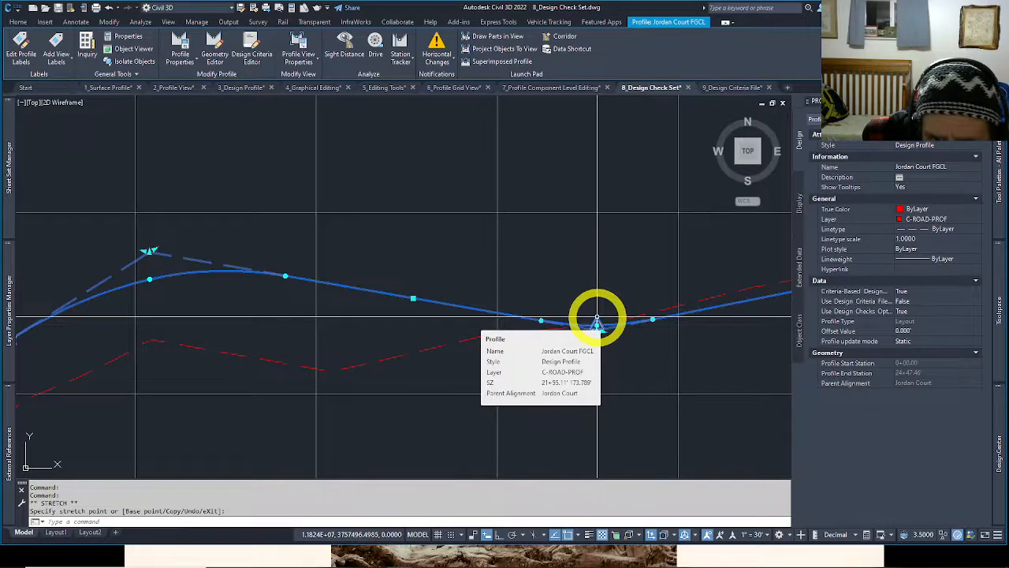
scroll(596, 323, "up", 4)
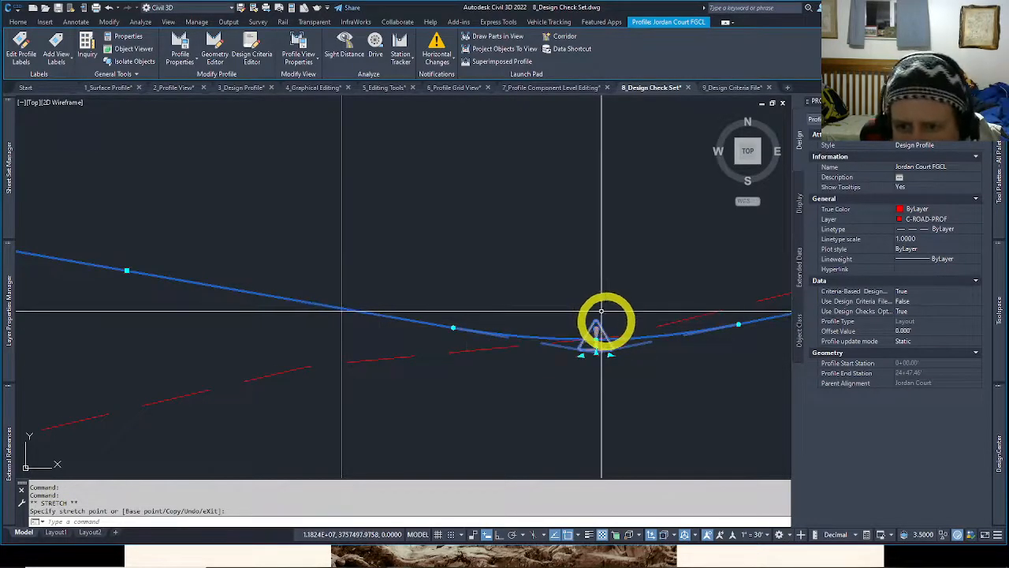
left_click(596, 340)
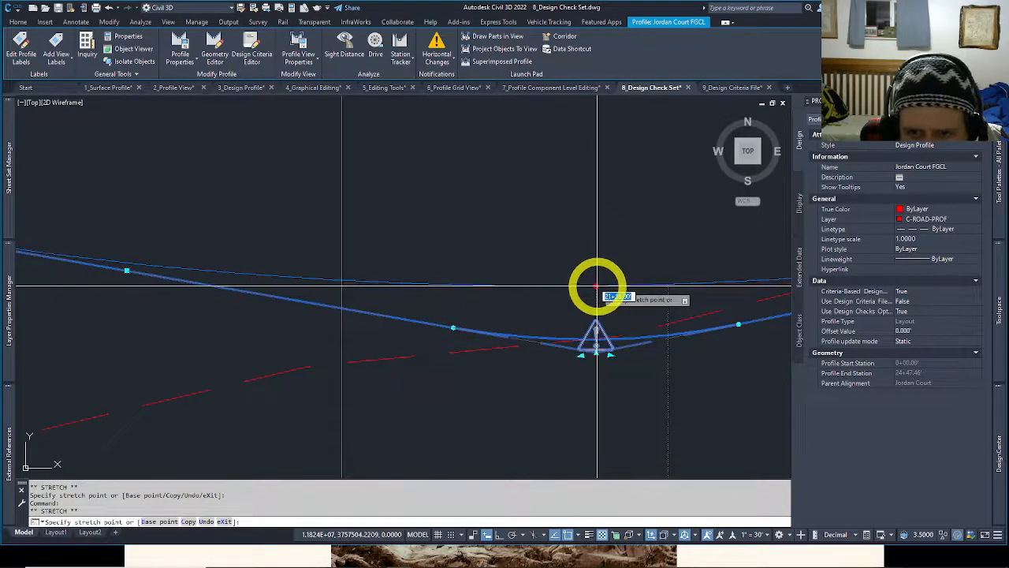
left_click(596, 285)
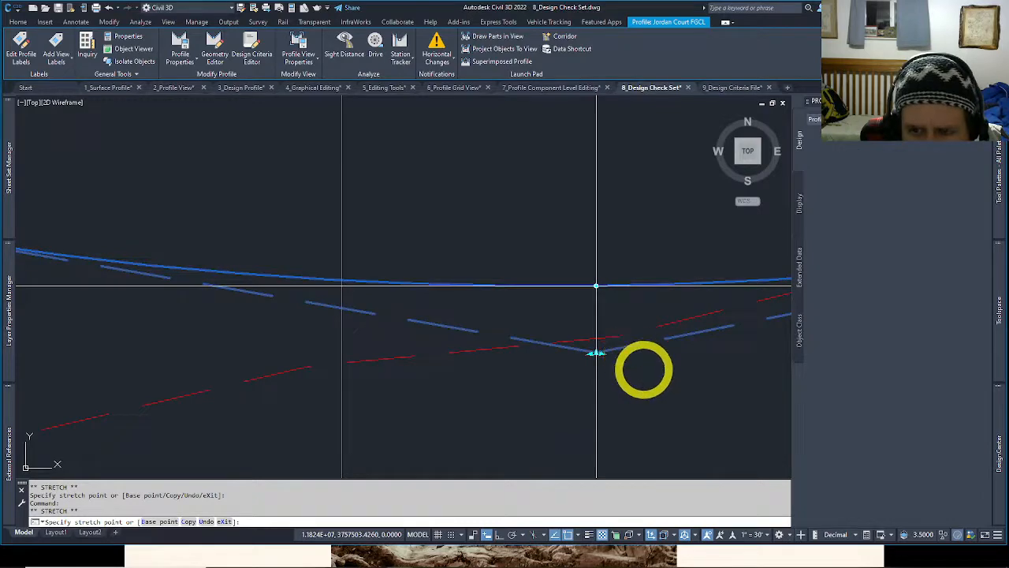
scroll(520, 401, "down", 3)
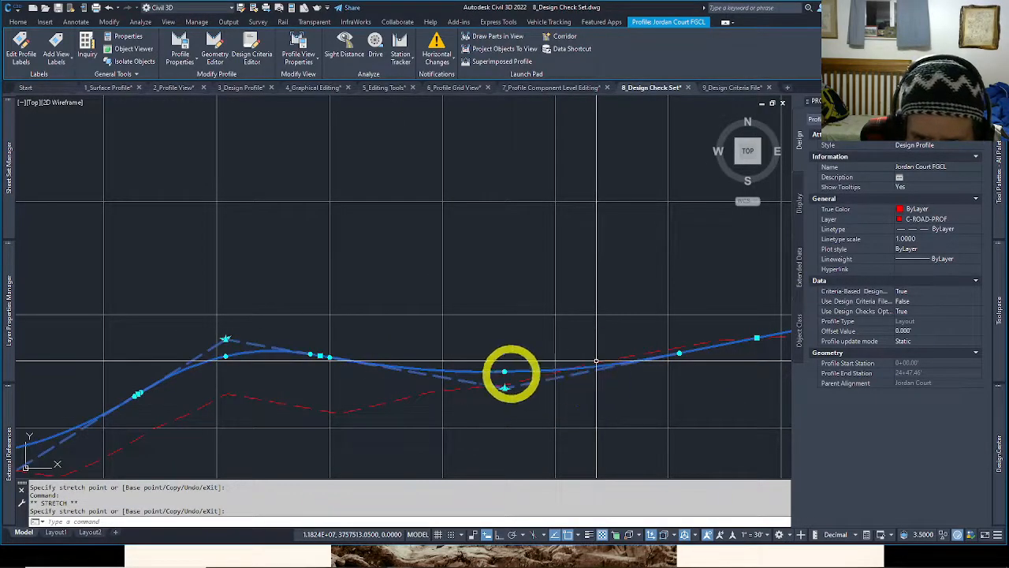
scroll(510, 367, "down", 2)
key("Escape")
Reselect Jordan Court FGCL and lower the crest PVI slightly to flatten the tangent rising to it.
middle_click_drag(520, 387, 613, 406)
scroll(566, 421, "down", 2)
scroll(561, 406, "up", 2)
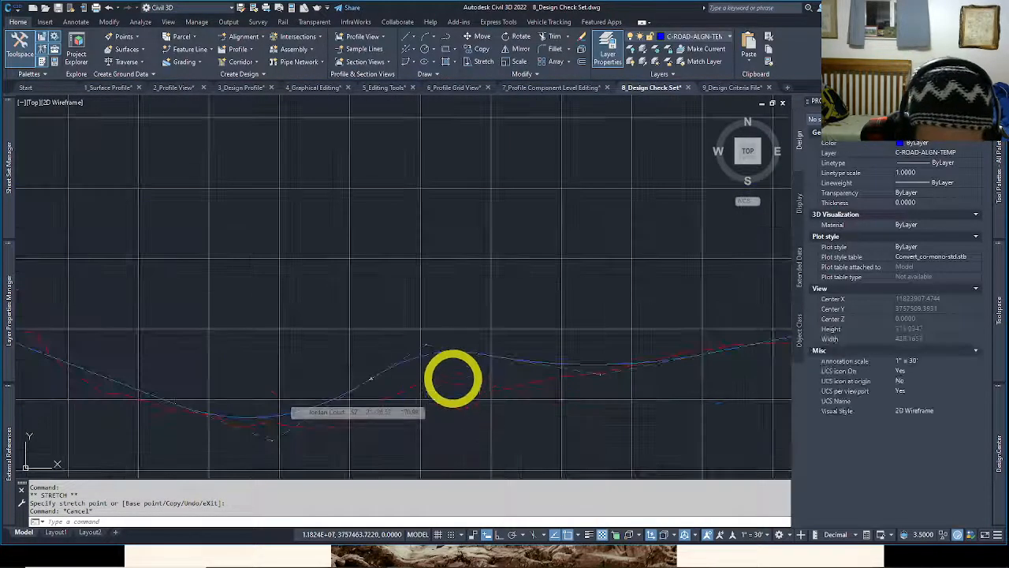
key("Escape")
left_click(411, 354)
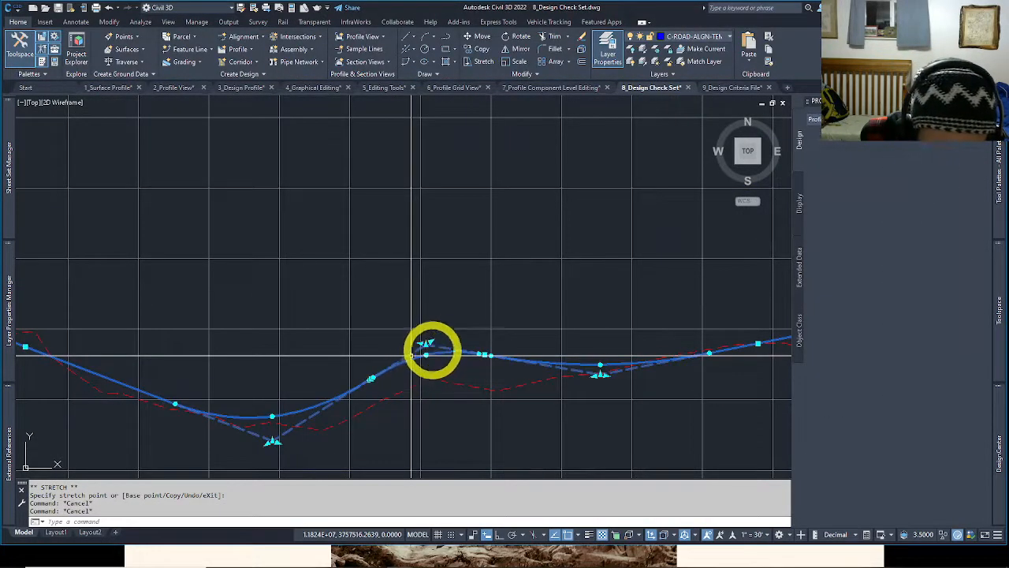
left_click(426, 345)
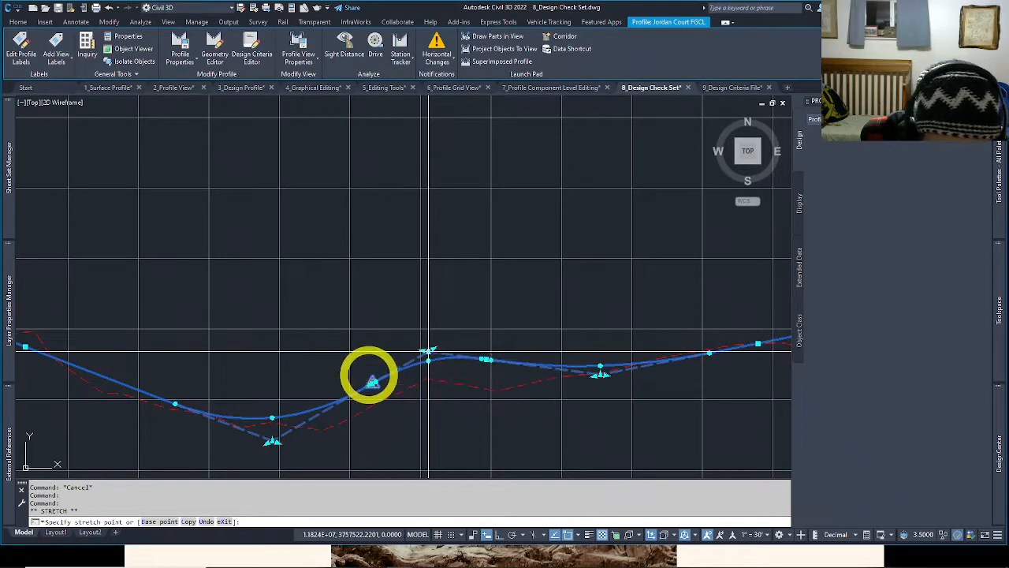
left_click(370, 382)
Check which rule the marker on the rising tangent violates and lower the crest PVI a little further.
scroll(369, 378, "up", 6)
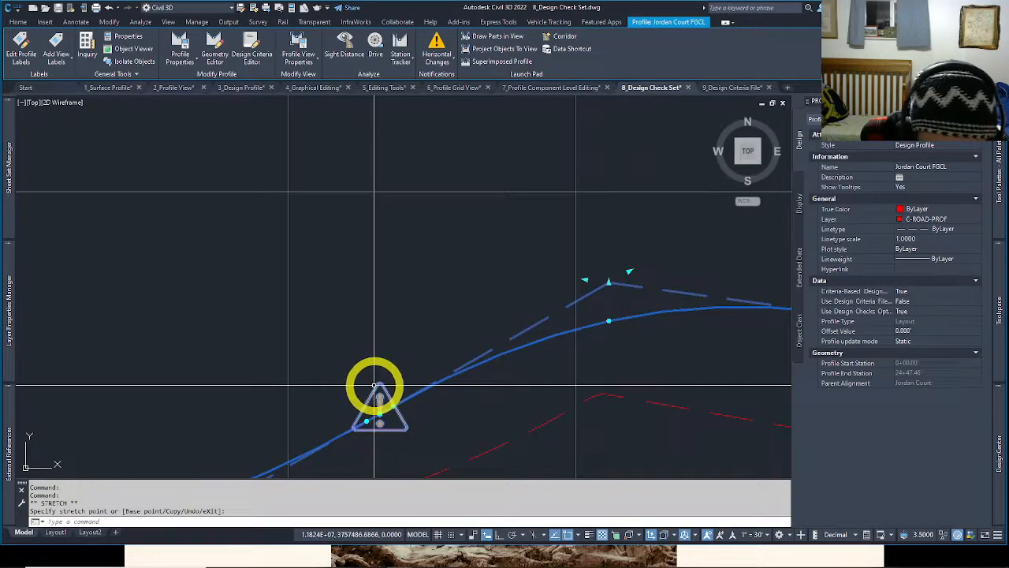
mouse_move(375, 386)
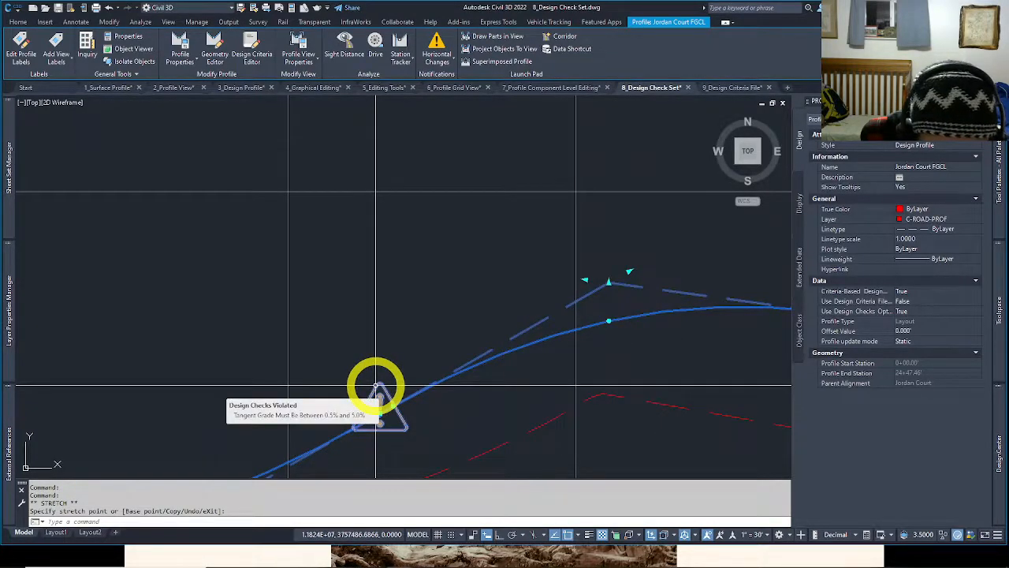
left_click(607, 283)
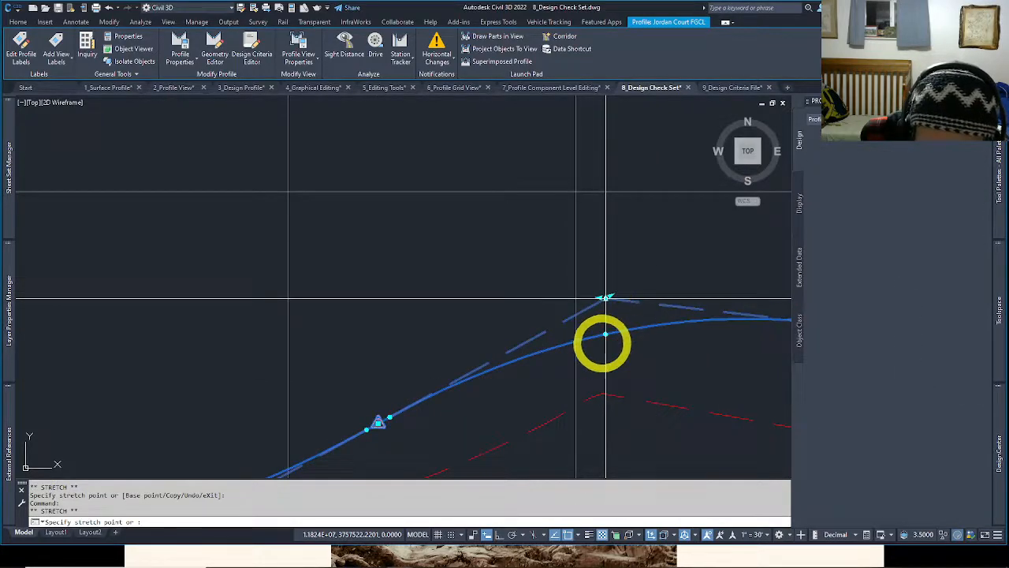
left_click(605, 298)
Try to lengthen the sag curve before the crest by moving its midpoint up.
middle_click_drag(369, 410, 550, 230)
scroll(324, 362, "down", 2)
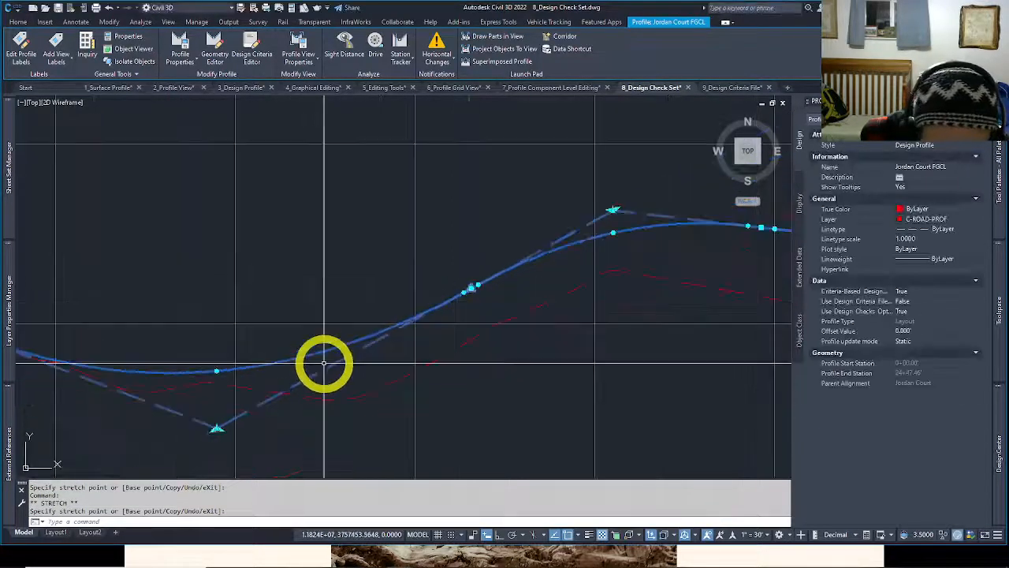
left_click(216, 371)
left_click(212, 343)
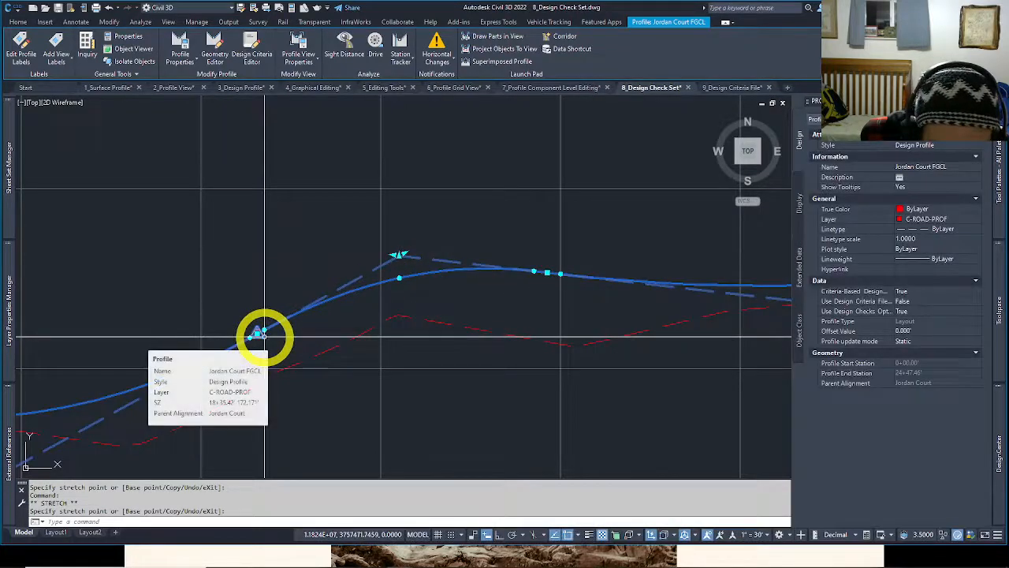
Examine the remaining design check warning on the tangent between the sag and crest curves.
scroll(263, 335, "up", 2)
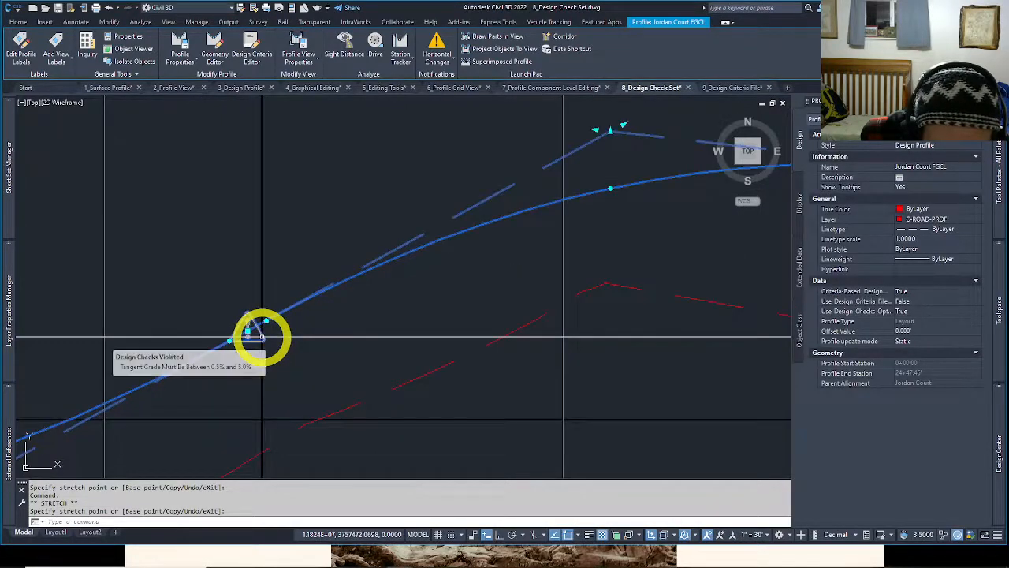
middle_click_drag(651, 171, 240, 343)
scroll(240, 343, "down", 2)
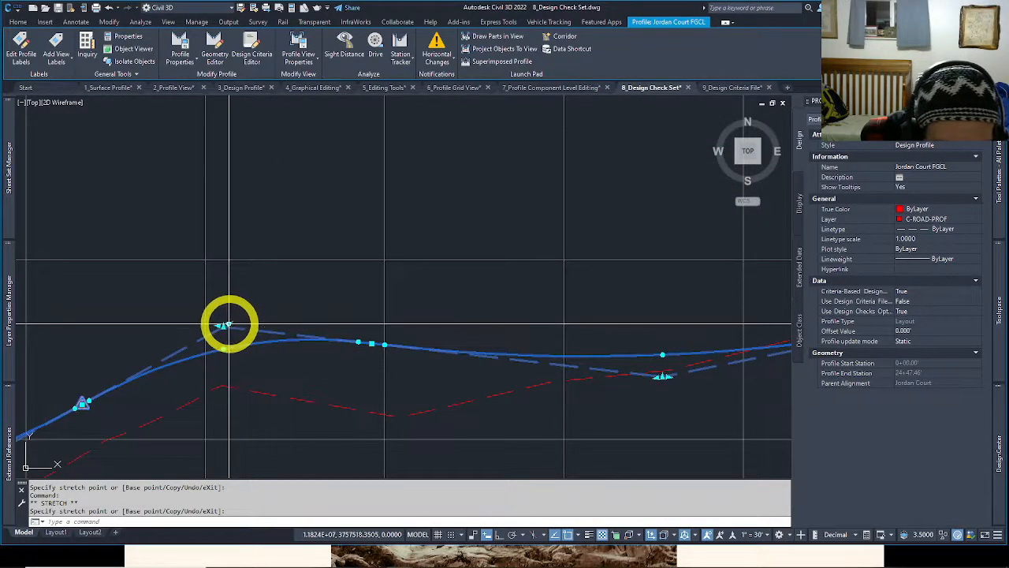
Lower the crest PVI of Jordan Court FGCL a little further and deselect the profile.
left_click(227, 325)
left_click(227, 339)
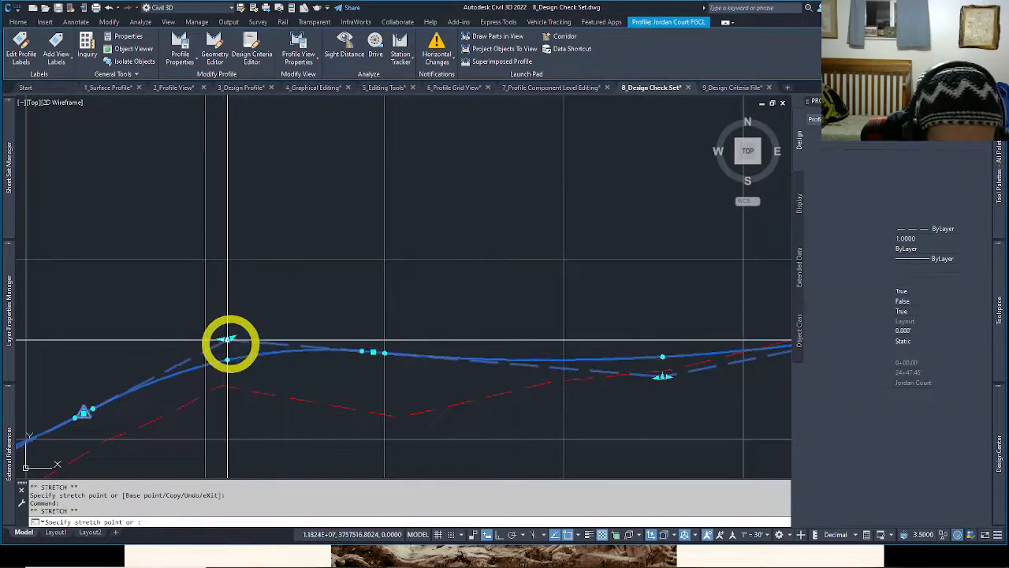
left_click(359, 385)
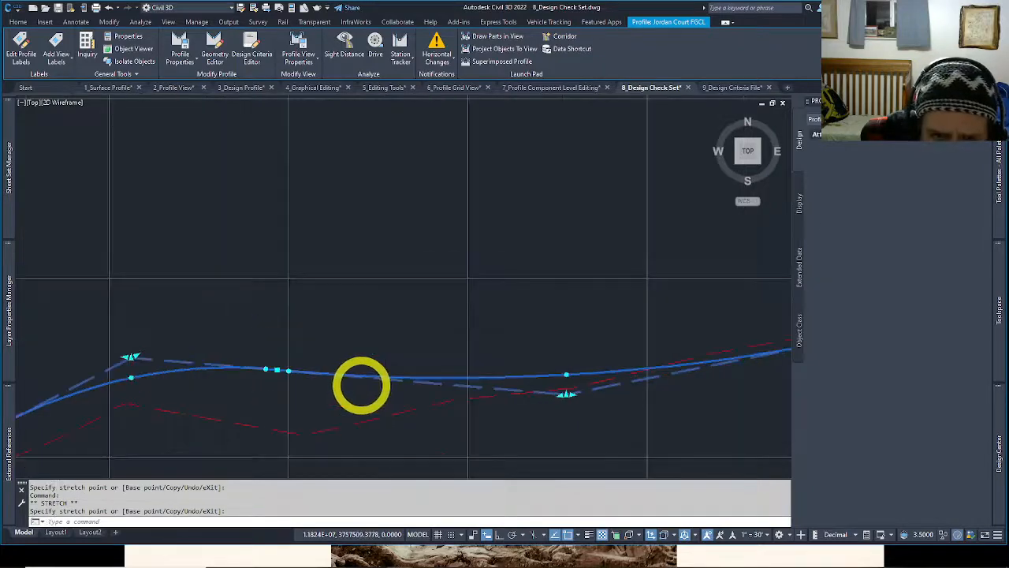
scroll(386, 394, "down", 1)
key("Escape")
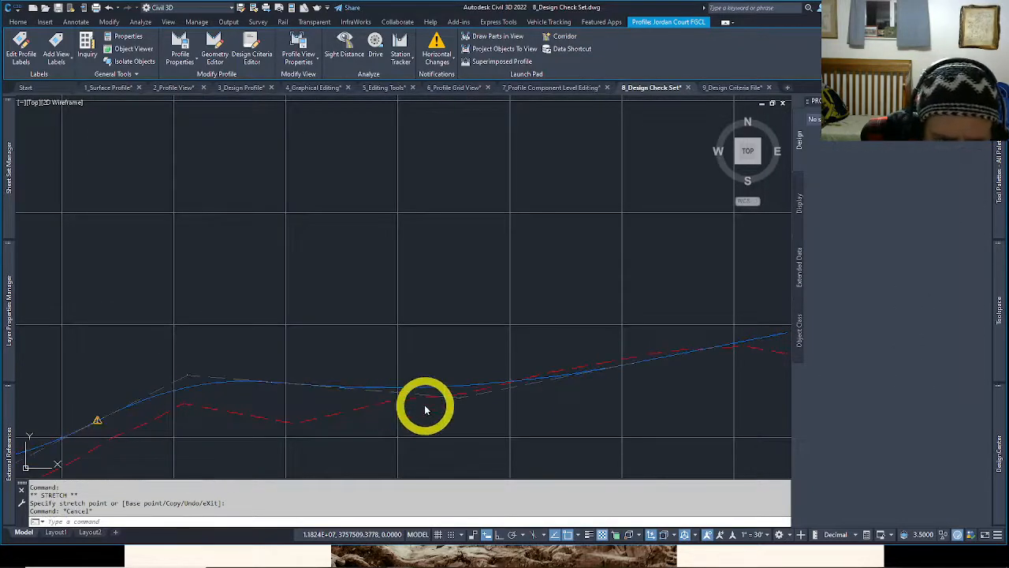
scroll(428, 405, "down", 2)
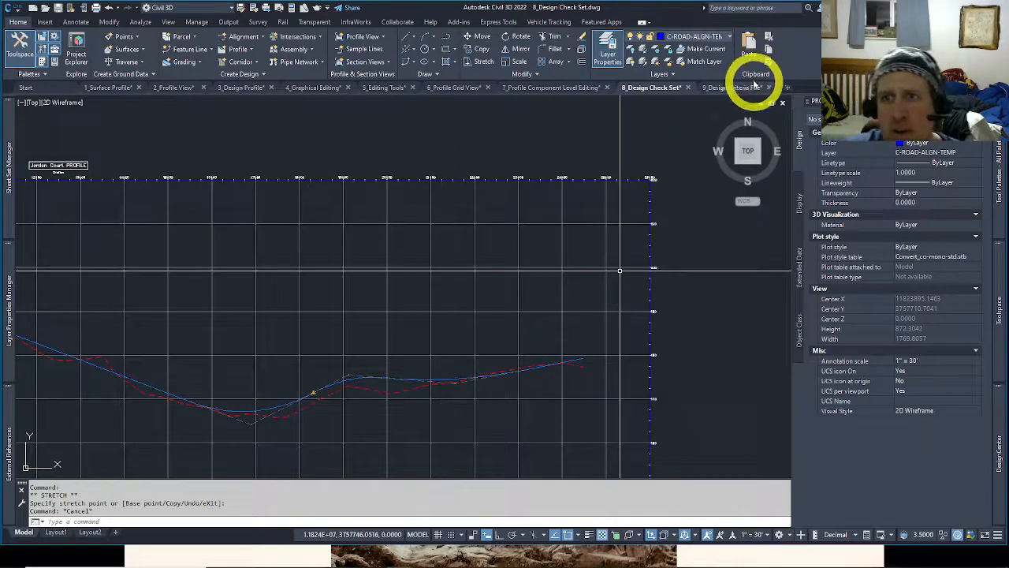
Switch to the 9_Design Criteria File drawing and open the profile properties of the Layout (3) design profile.
left_click(749, 93)
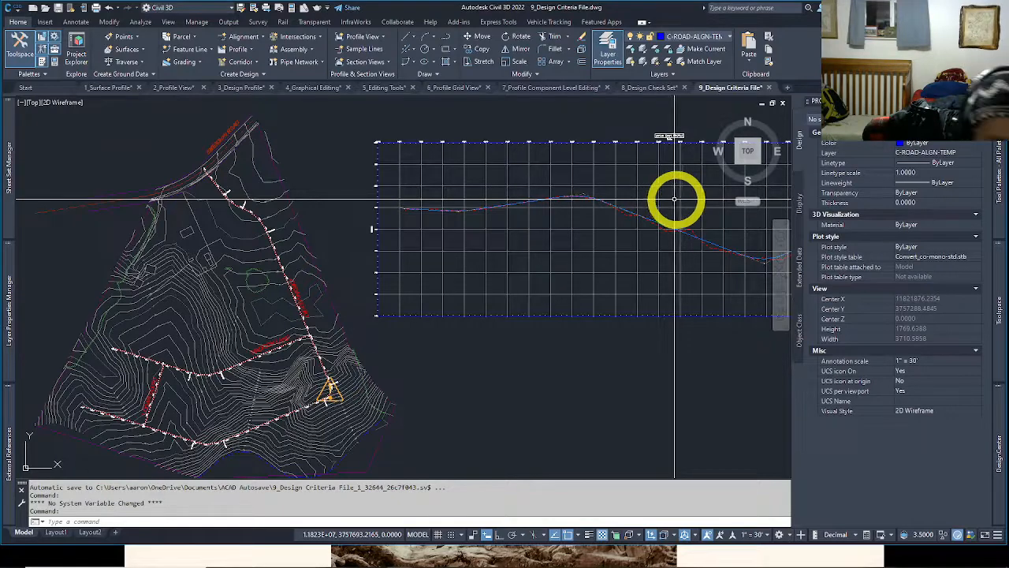
mouse_move(636, 257)
middle_mouse_down()
mouse_move(527, 271)
mouse_move(548, 271)
middle_mouse_up()
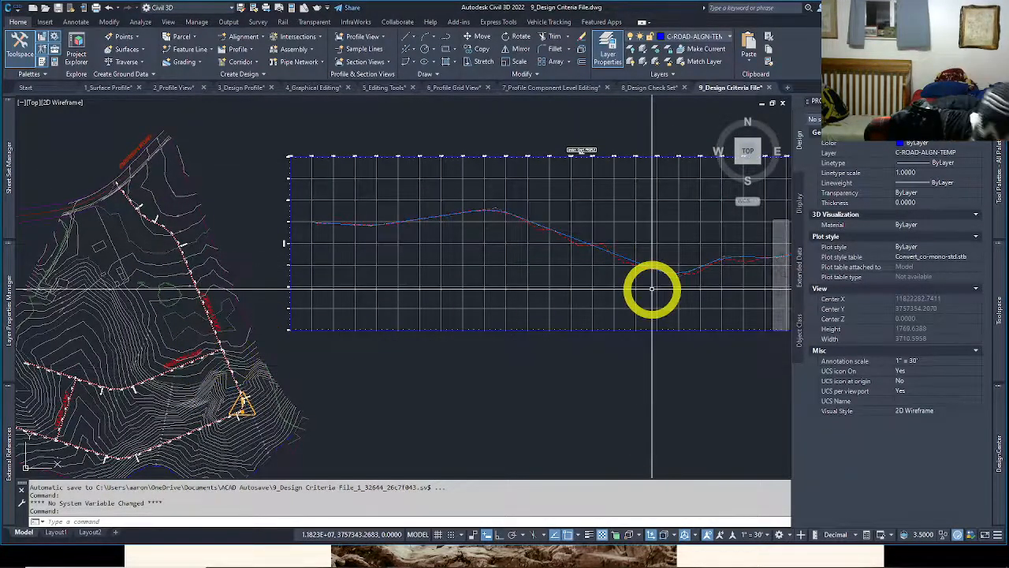
mouse_move(652, 290)
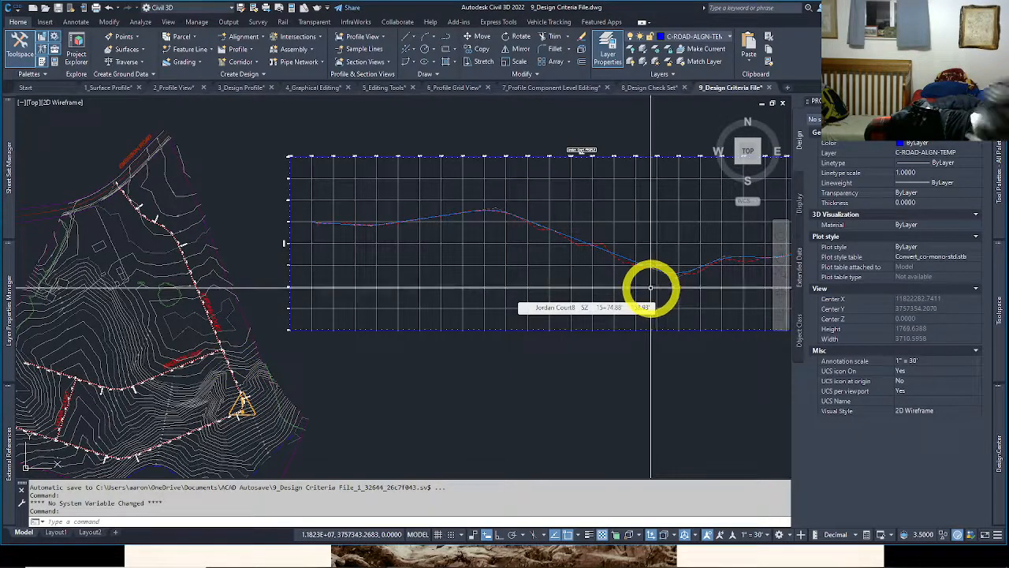
scroll(649, 289, "up", 2)
left_click(616, 236)
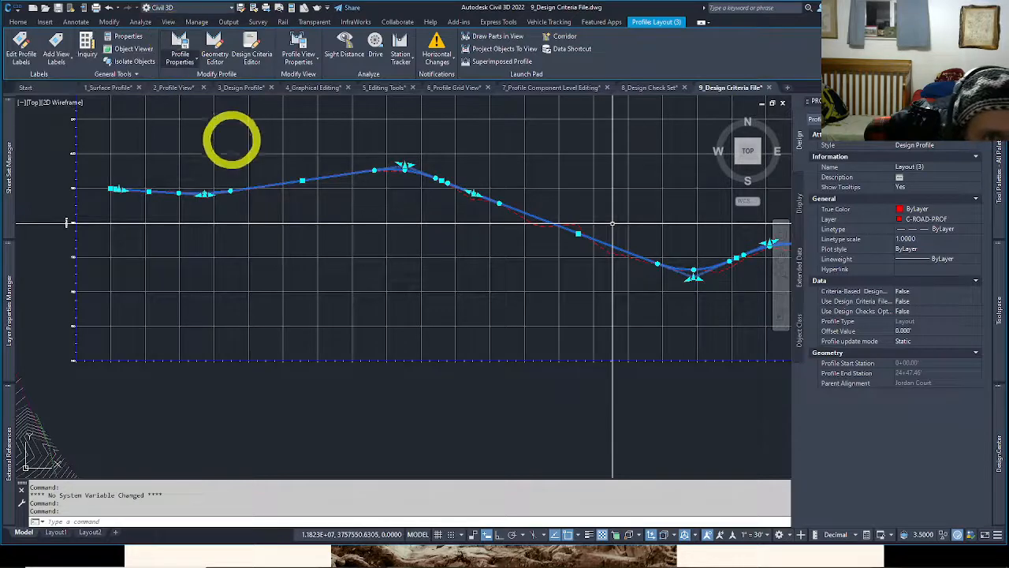
right_click(234, 122)
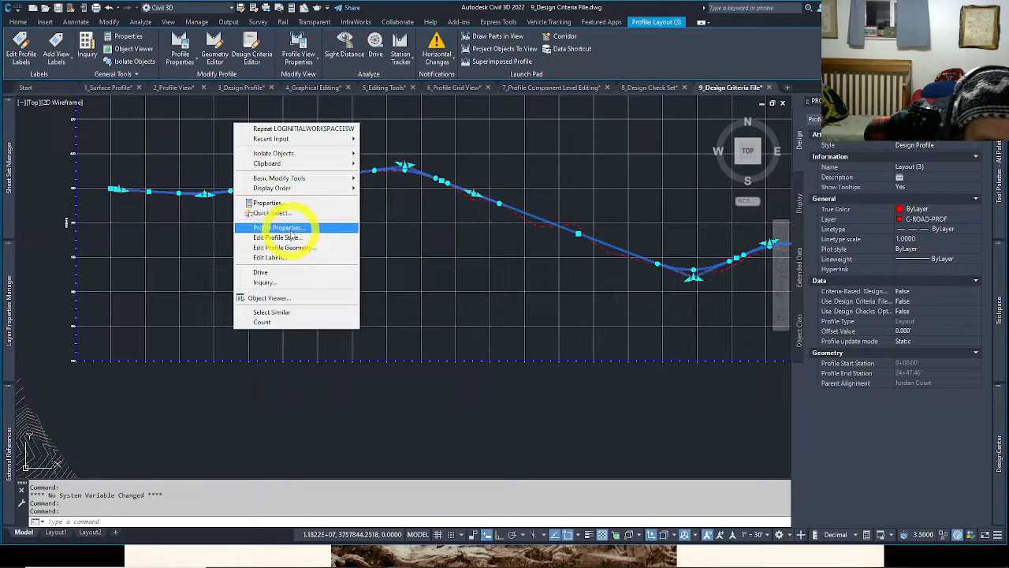
left_click(289, 227)
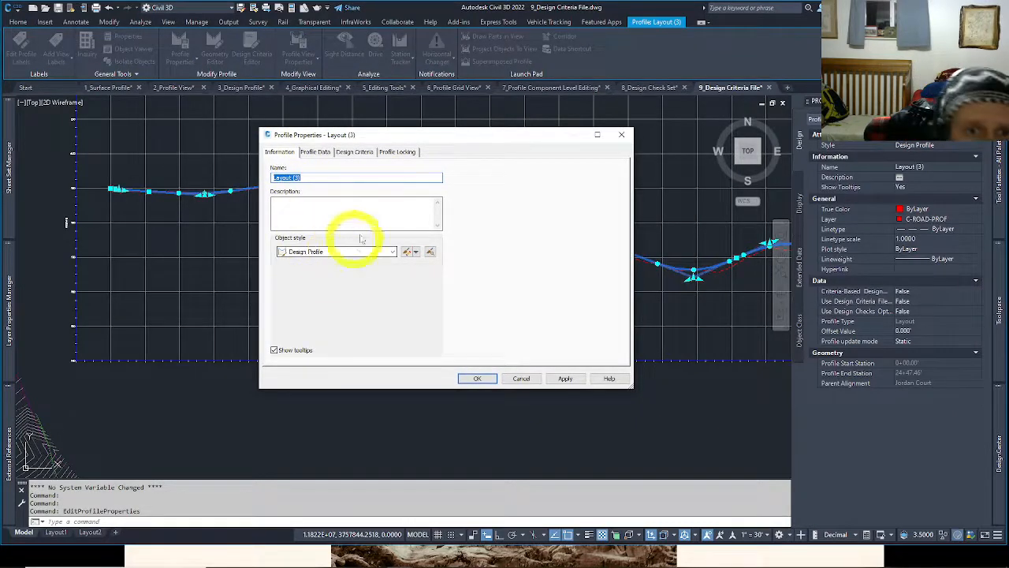
Enable criteria-based design with a criteria file and load the Autodesk Civil 3D Imperial (2011) Roadway Design Standards.
left_click(366, 153)
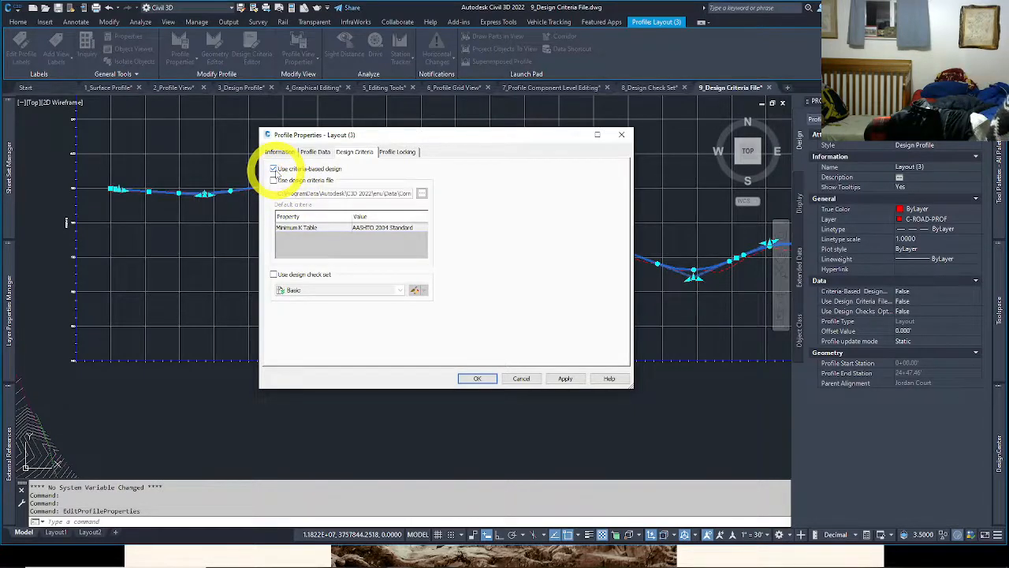
left_click(273, 180)
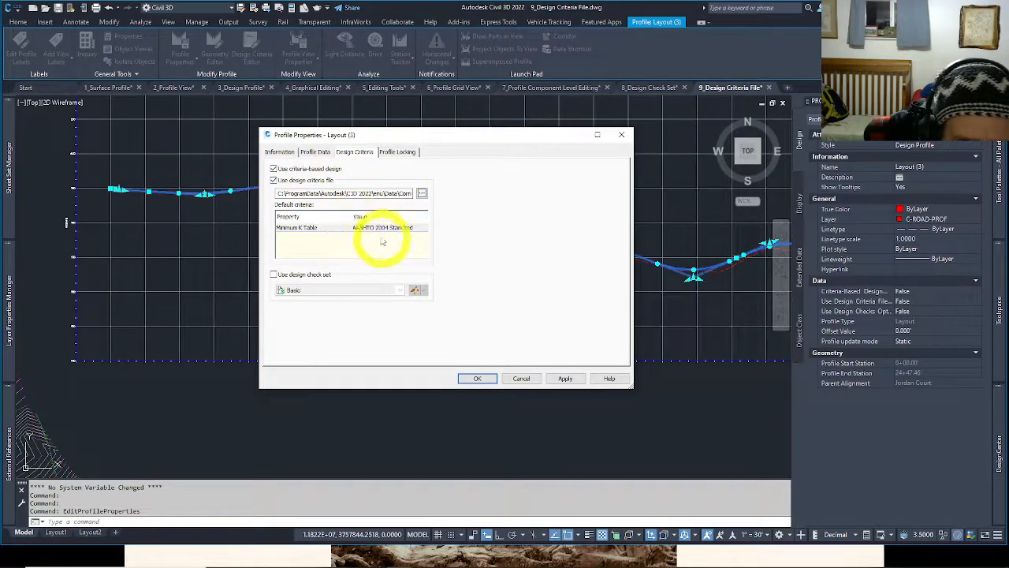
left_click(332, 231)
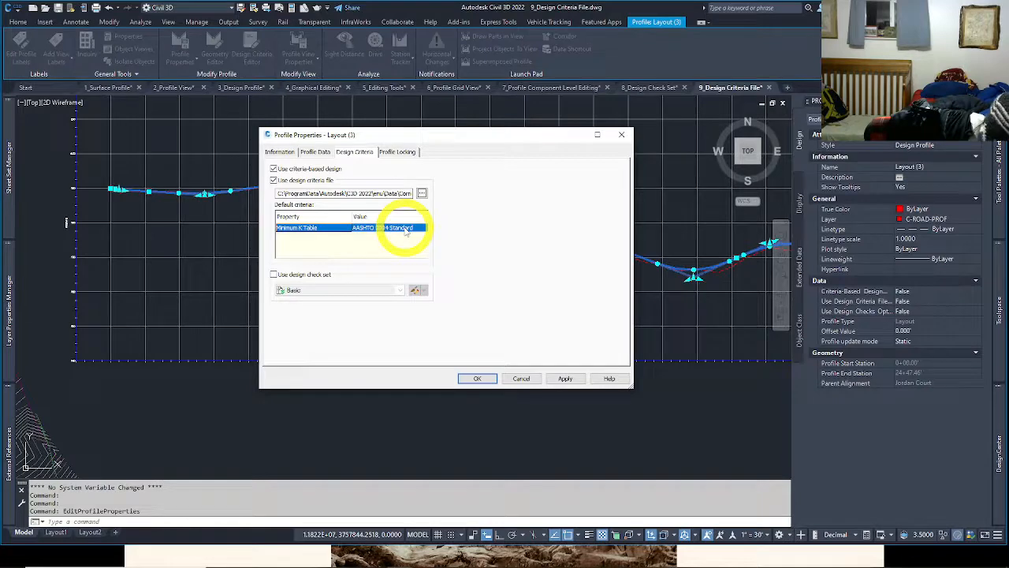
left_click(423, 194)
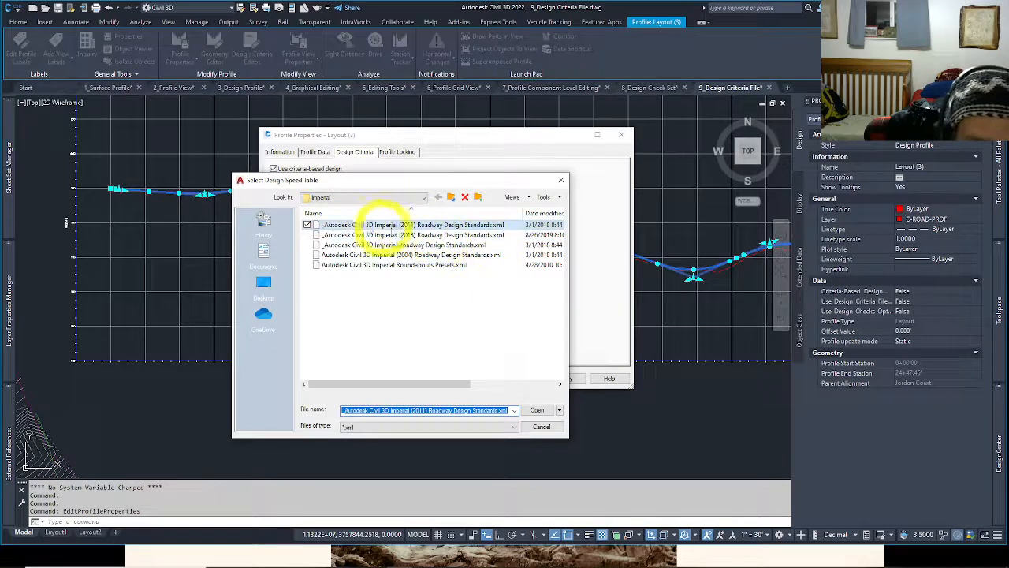
left_click(471, 255)
left_click(460, 225)
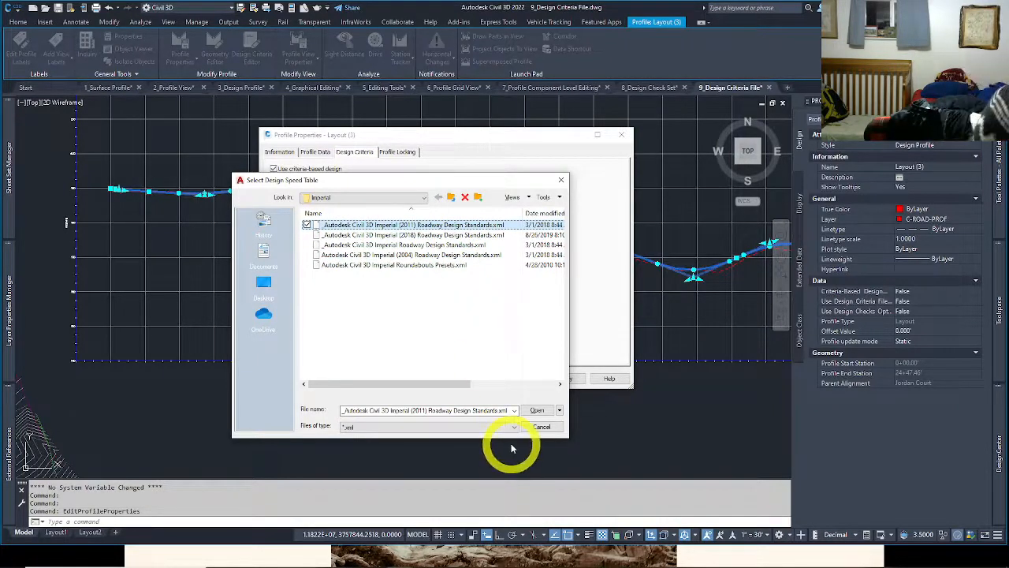
left_click(536, 409)
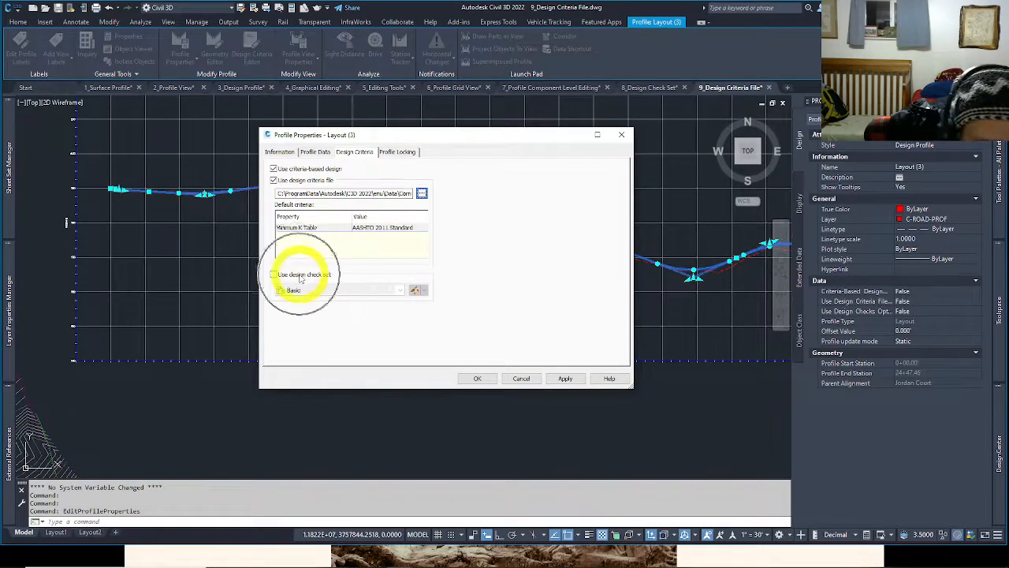
left_click(274, 275)
left_click(312, 290)
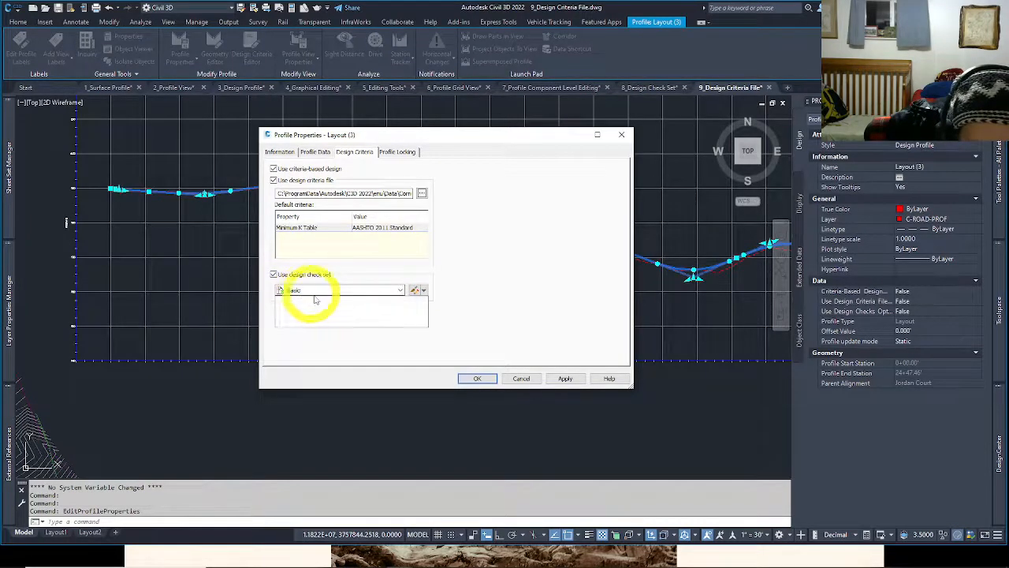
left_click(312, 310)
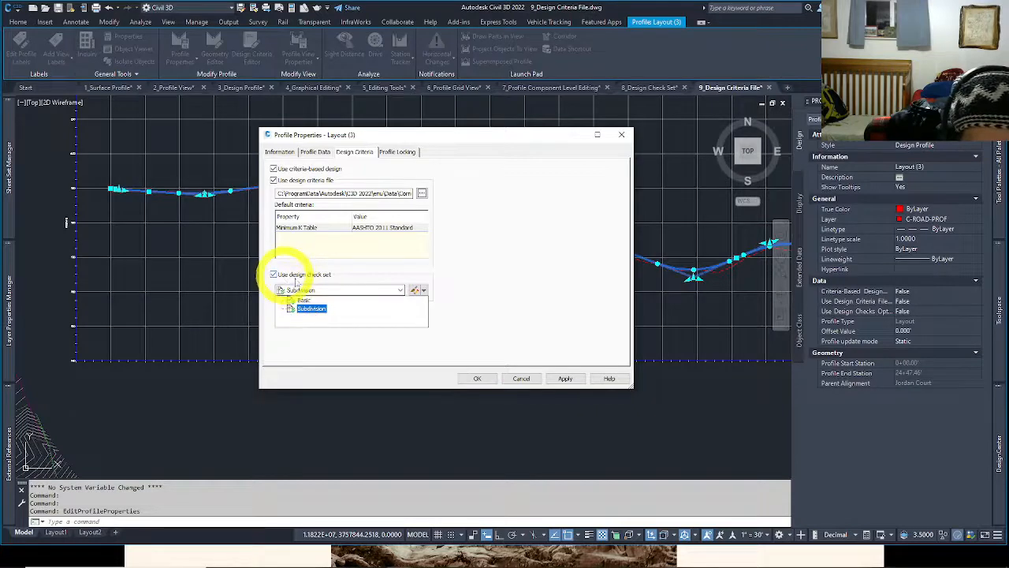
left_click(290, 275)
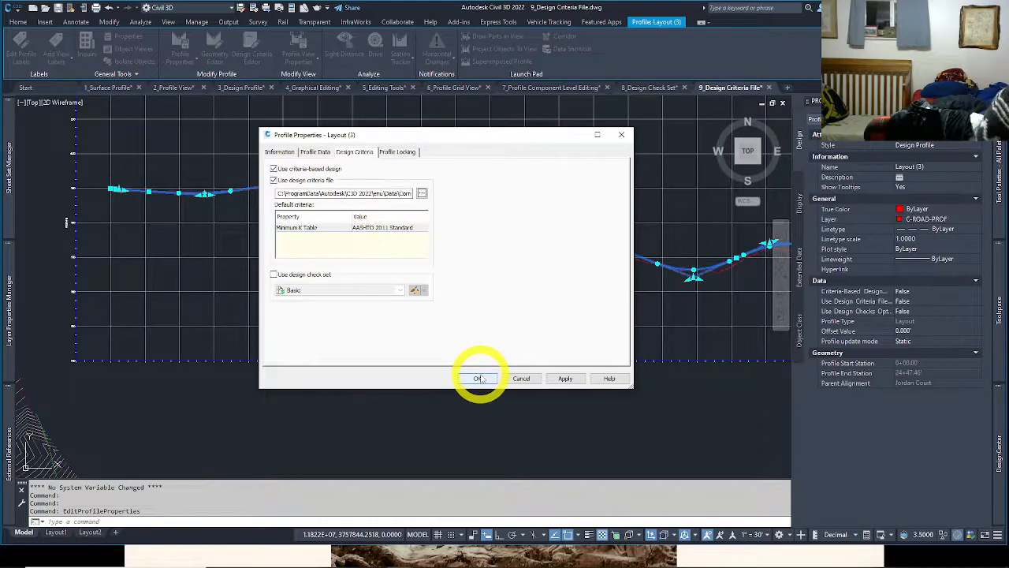
Apply the design criteria to the profile and check which rule the warning marker on the lowest sag curve violates.
left_click(478, 379)
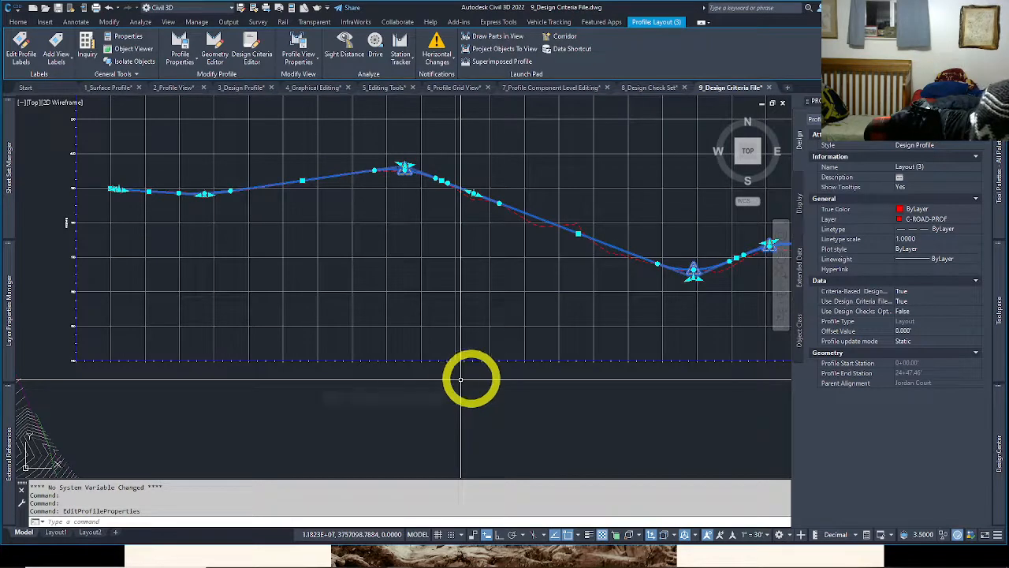
mouse_move(504, 355)
middle_mouse_down()
mouse_move(419, 397)
mouse_move(347, 403)
mouse_move(540, 396)
middle_mouse_up()
scroll(259, 293, "up", 2)
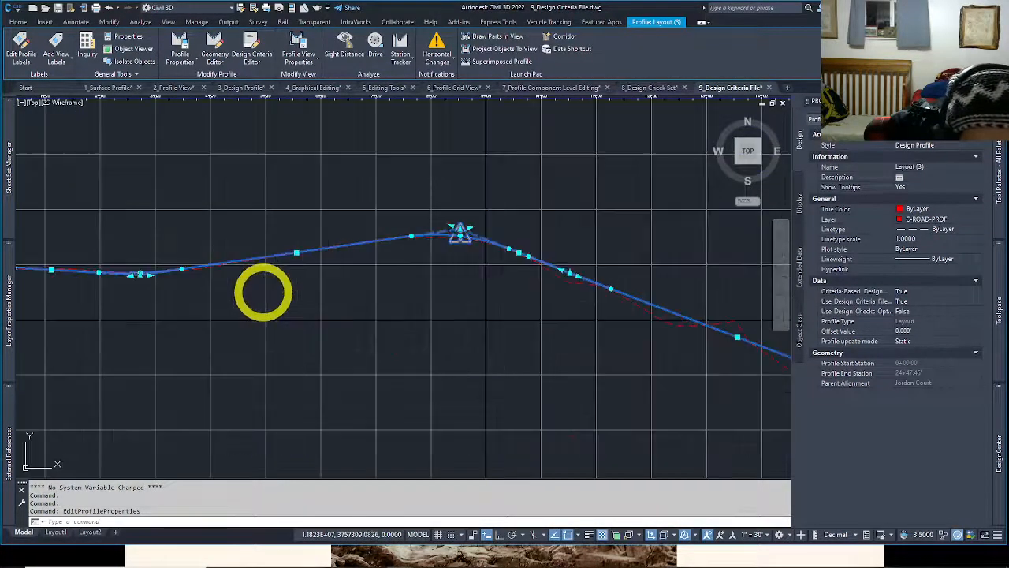
middle_click_drag(450, 317, 219, 397)
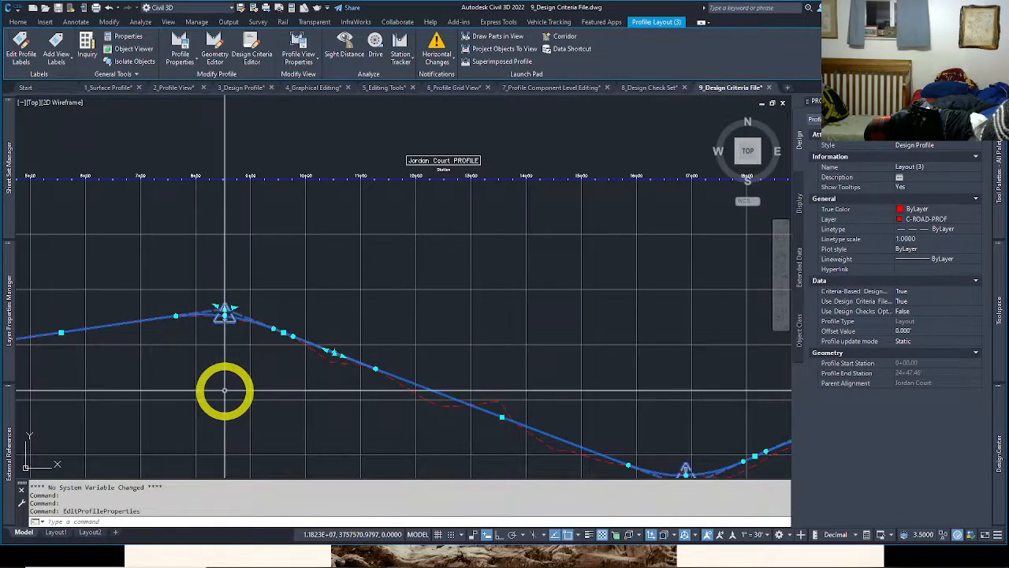
scroll(248, 387, "down", 3)
middle_click_drag(257, 368, 150, 338)
scroll(247, 367, "down", 5)
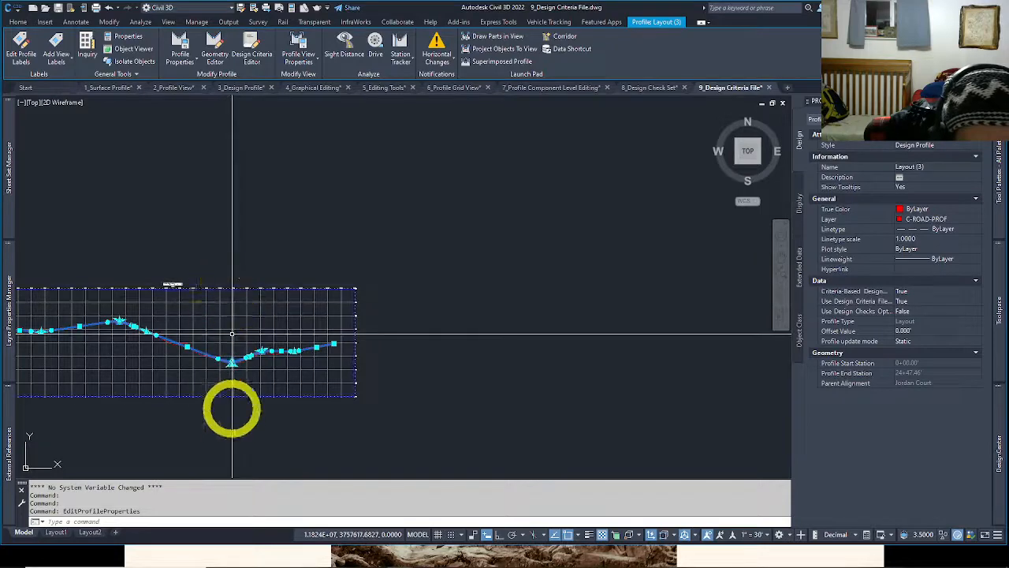
scroll(221, 361, "up", 5)
scroll(220, 361, "up", 2)
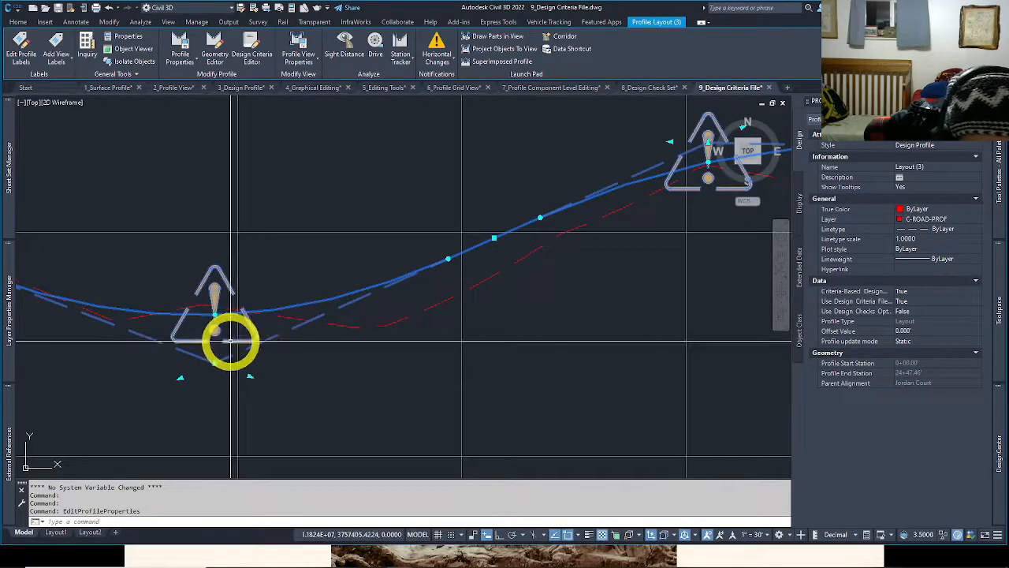
mouse_move(231, 341)
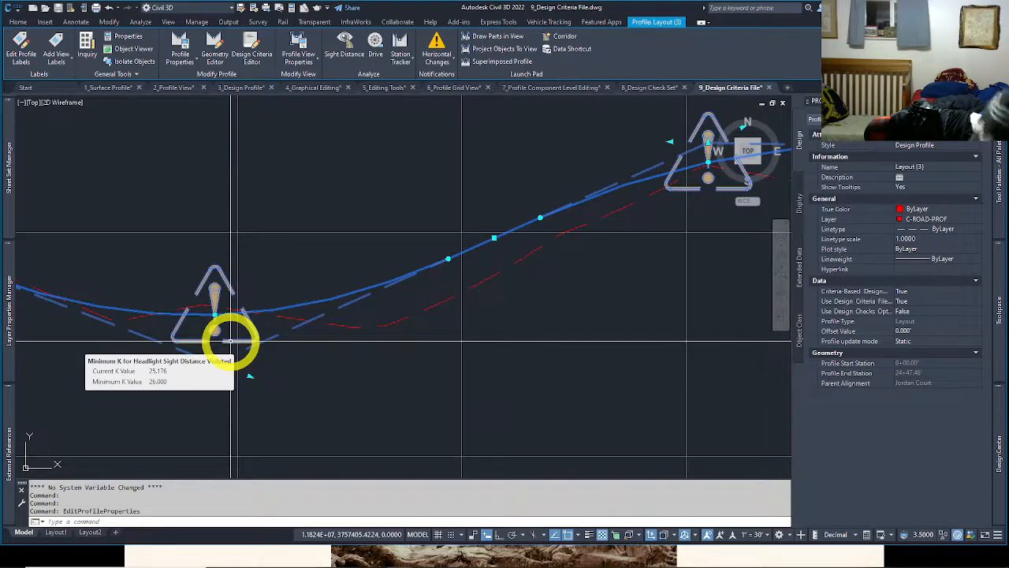
Start the Geometry Editor for Layout (3) and show its profile grid view of PVIs.
right_click(320, 212)
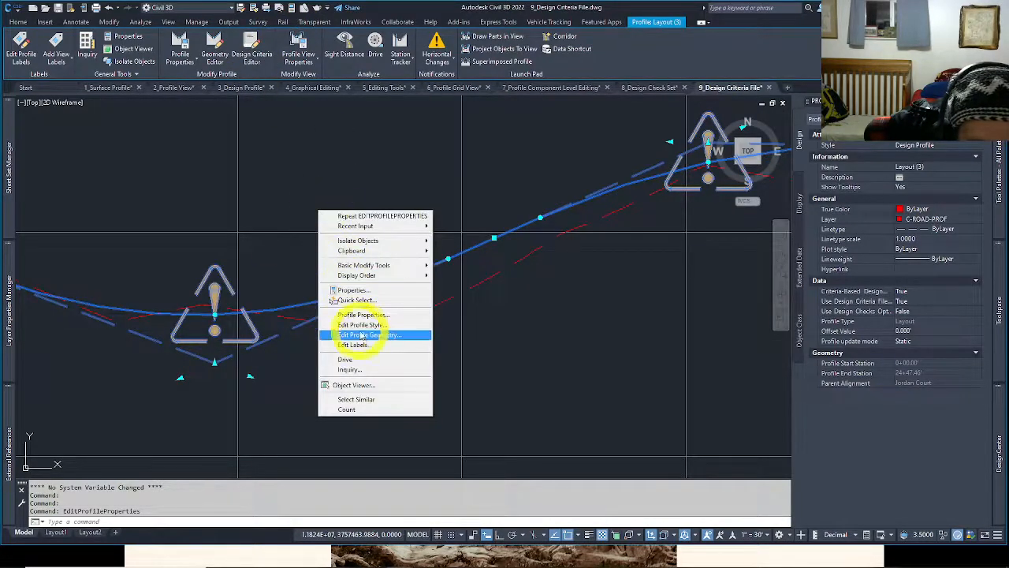
key("Escape")
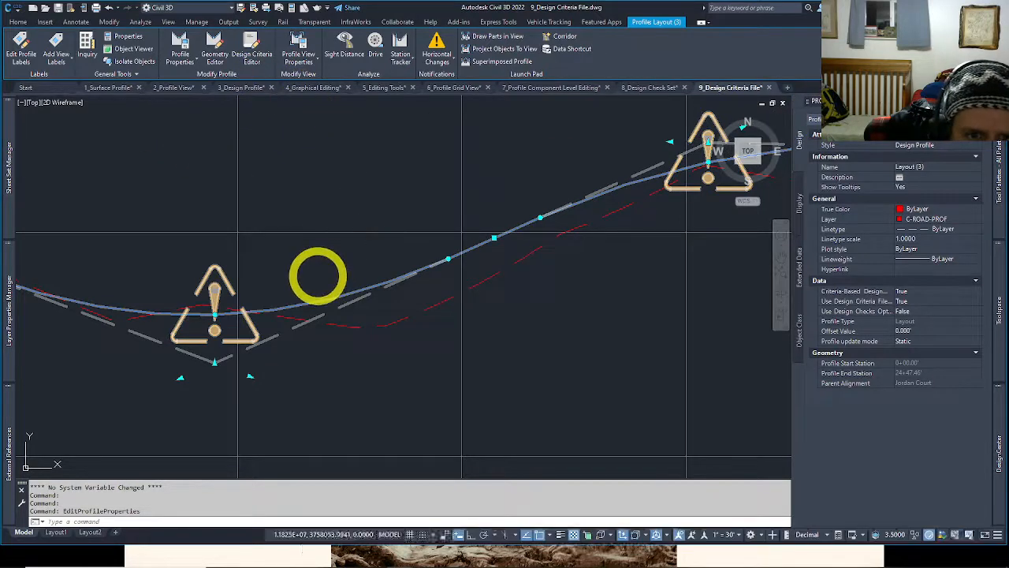
mouse_move(318, 276)
middle_mouse_down()
mouse_move(306, 275)
mouse_move(307, 259)
middle_mouse_up()
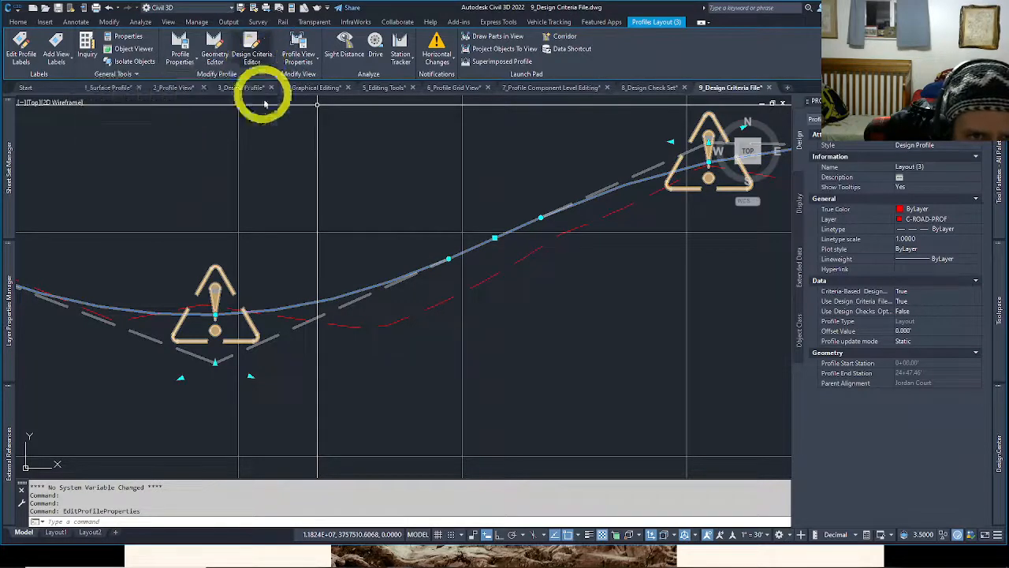
left_click(216, 57)
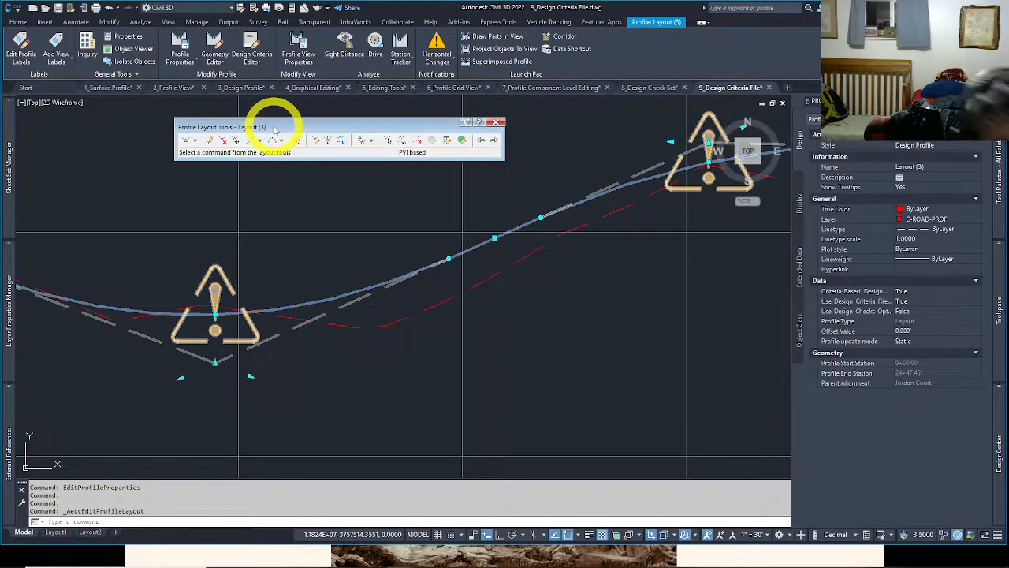
left_click_drag(274, 128, 237, 133)
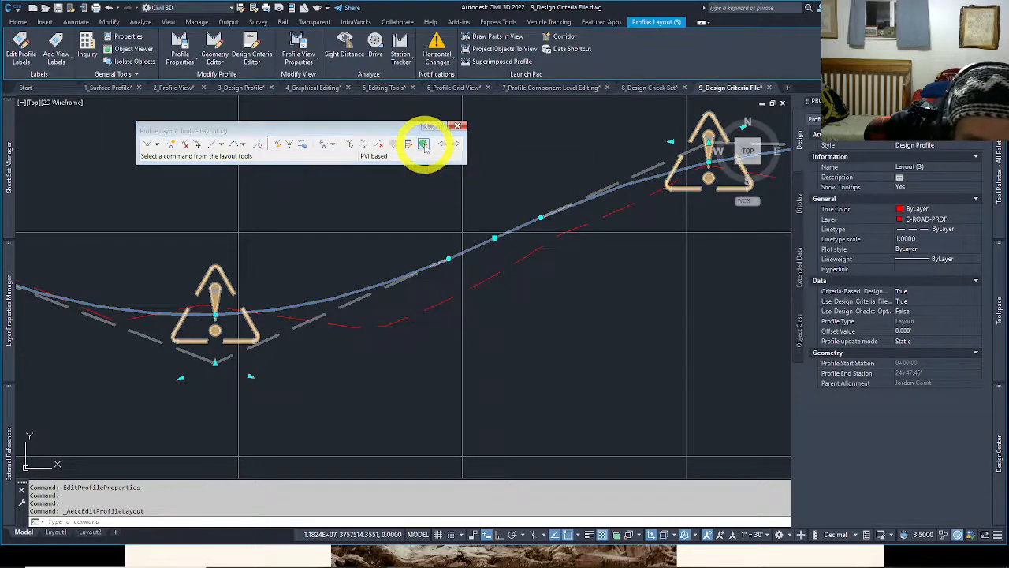
left_click(424, 145)
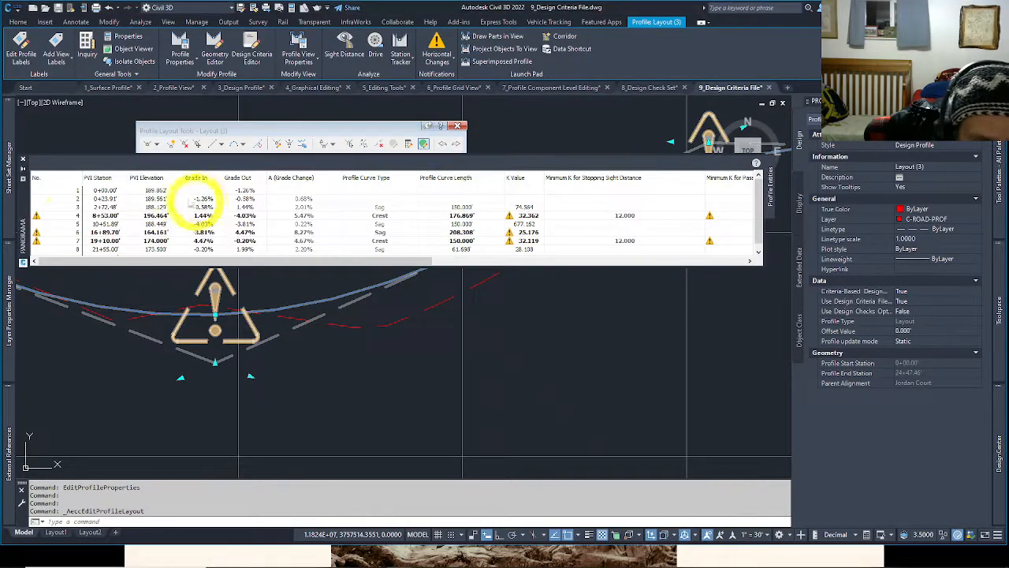
Check which minimum K rule the warning on the crest curve at PVI 4 violates.
left_click(51, 216)
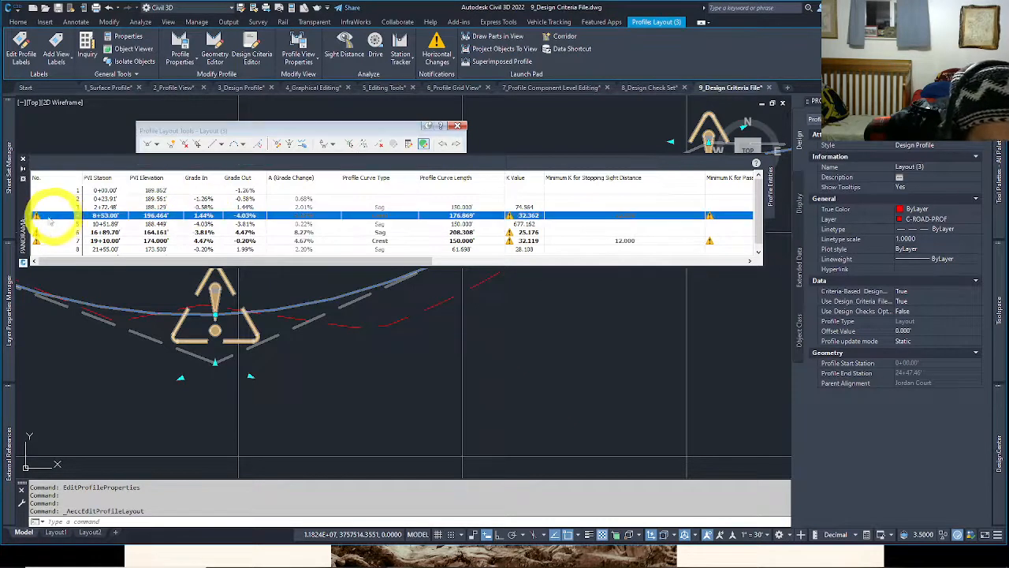
mouse_move(37, 218)
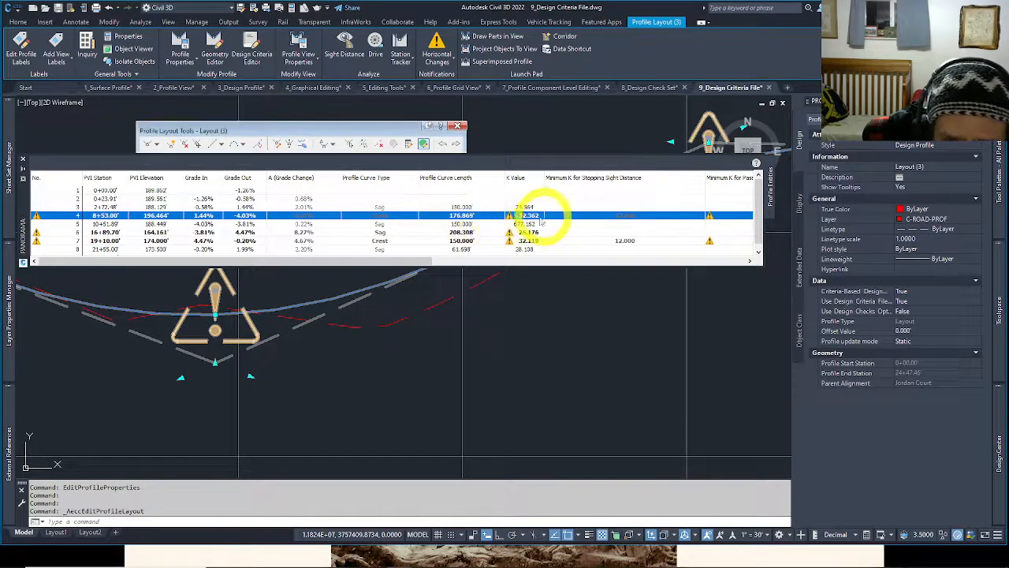
left_click(503, 222)
left_click(237, 224)
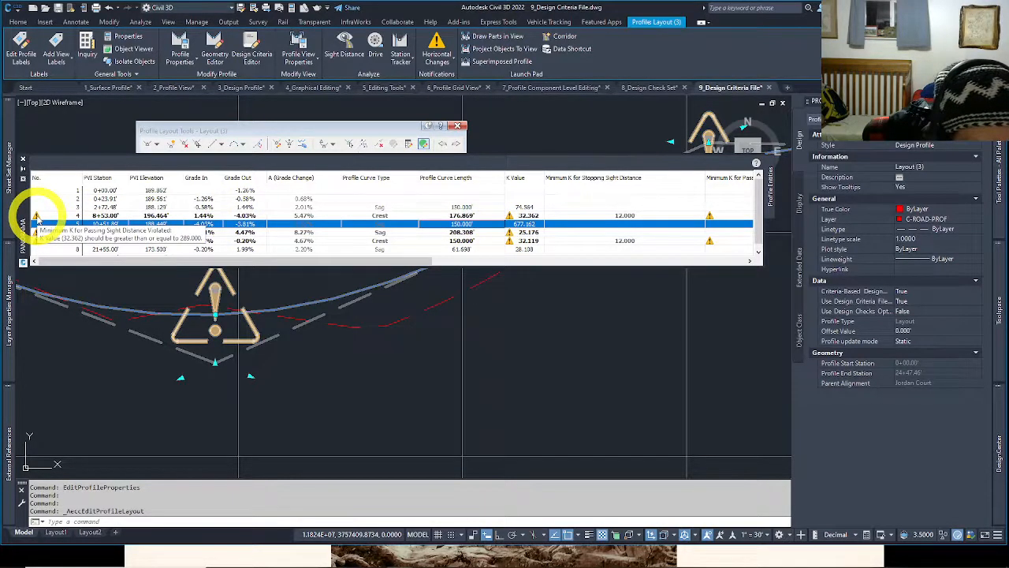
Check the warning on the sag curve at PVI 6 and set that curve's K value to 26.
left_click(51, 235)
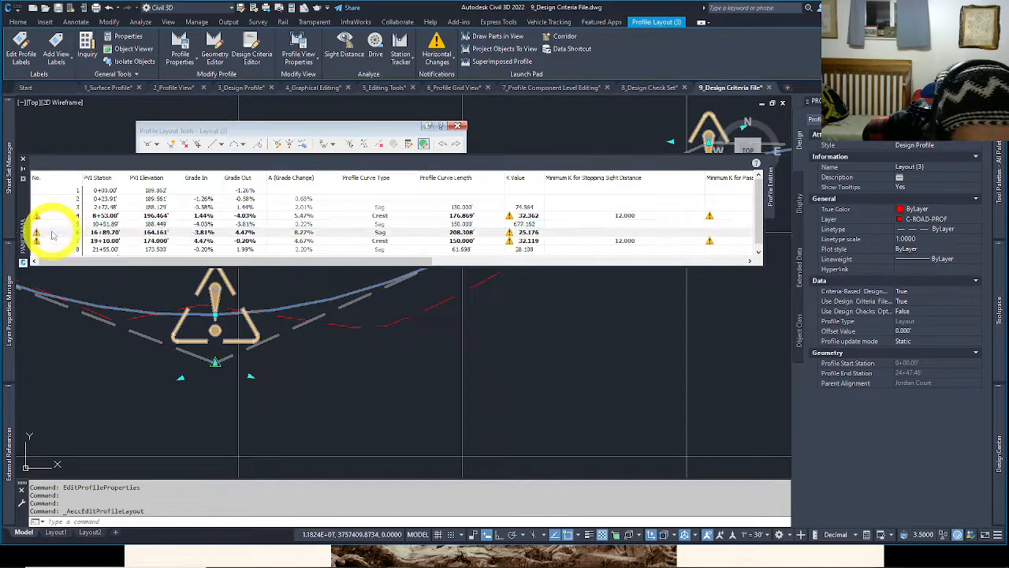
left_click(52, 235)
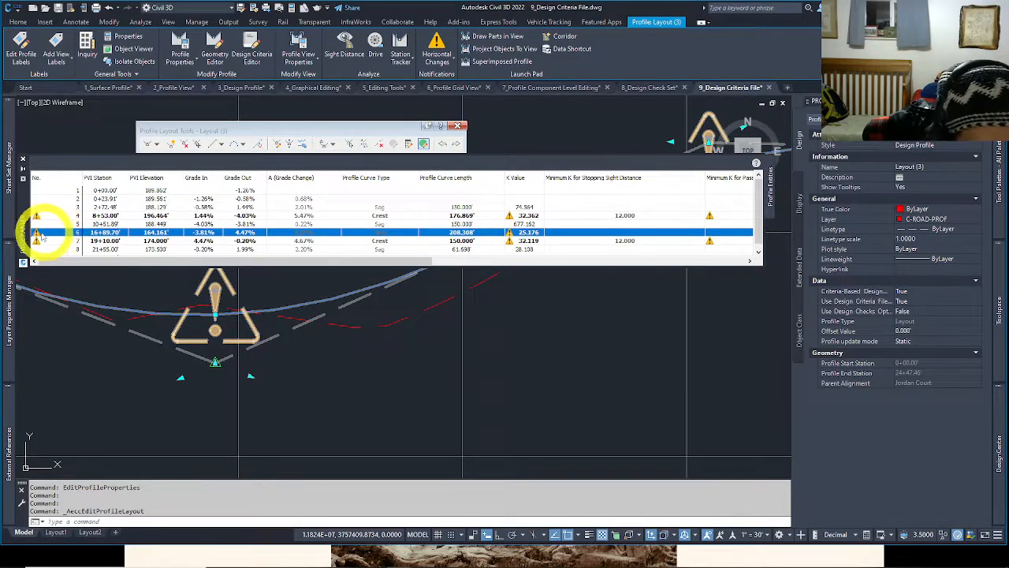
mouse_move(35, 234)
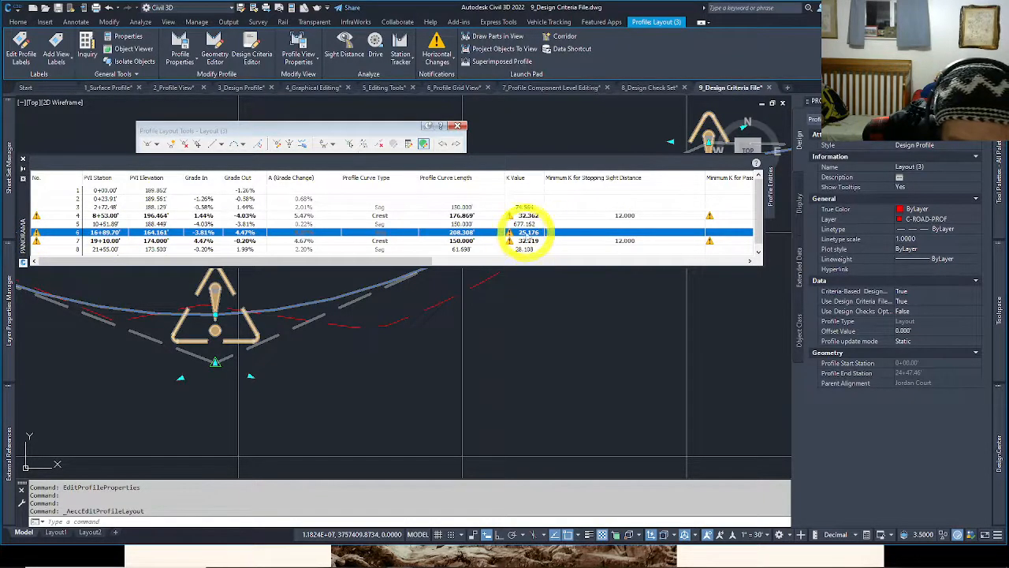
left_click(530, 233)
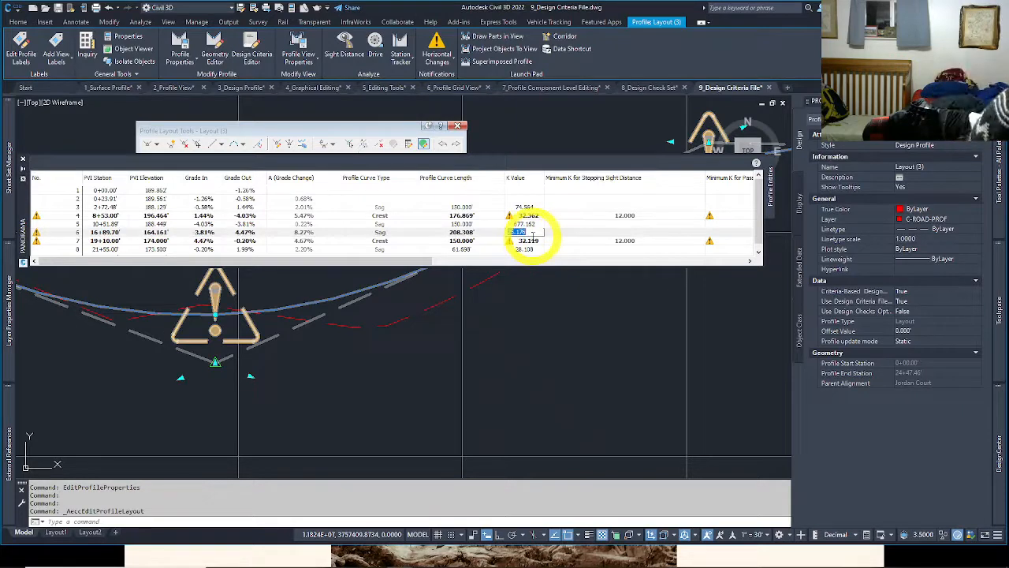
type("26")
key("Return")
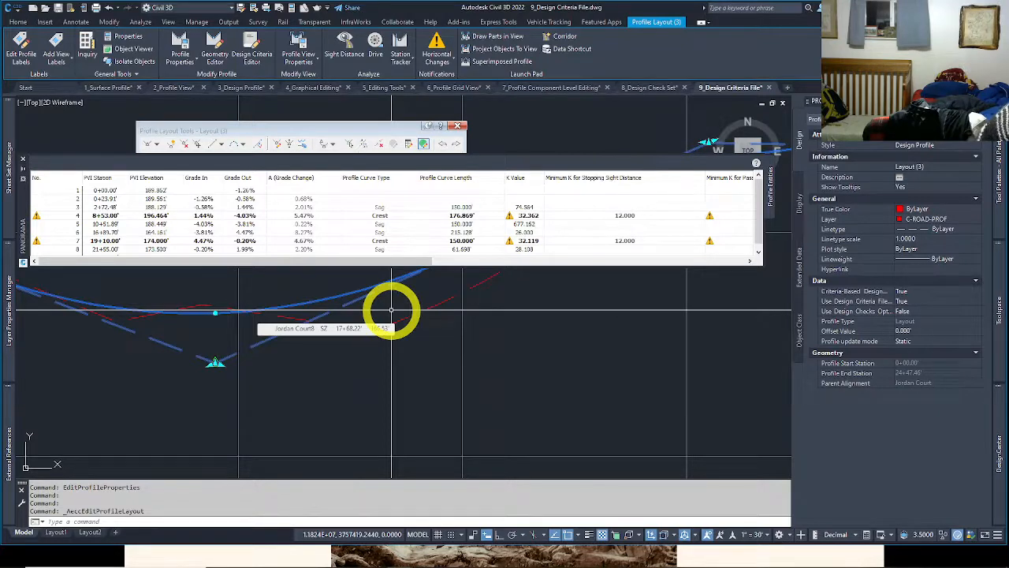
left_click(78, 233)
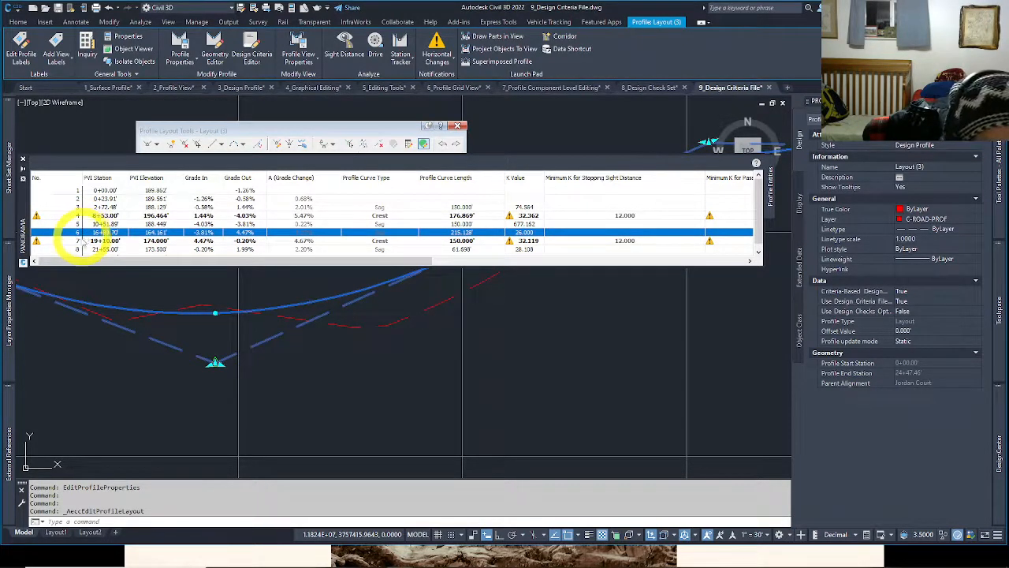
Set the profile curve length of the crest curve at PVI 7 to 225'.
left_click(77, 240)
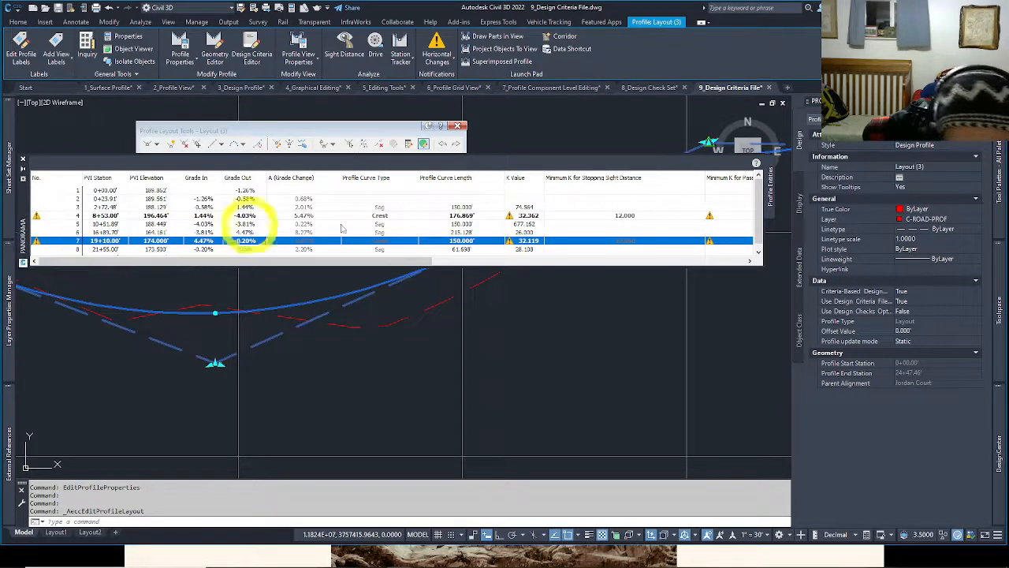
left_click(461, 241)
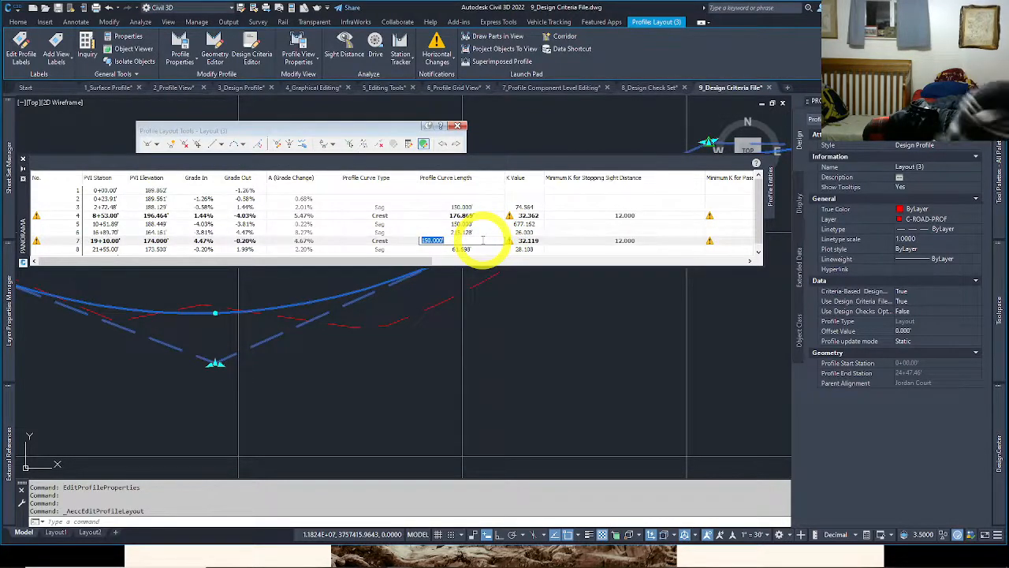
type("225")
key("Return")
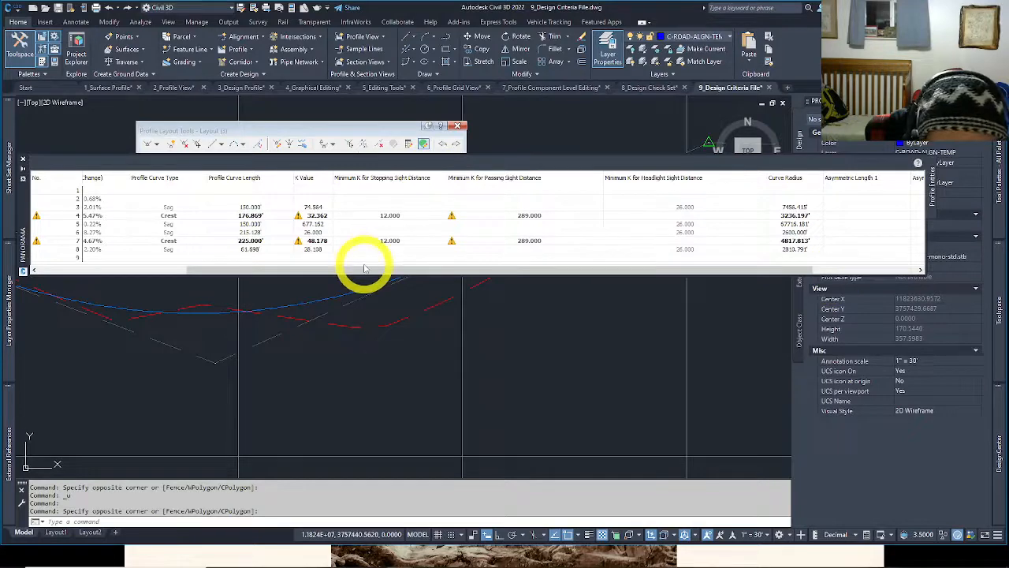
Try to set the sag curve length at PVI 6 to 225', and undo the last curve length change at PVI 7.
left_click_drag(299, 270, 166, 281)
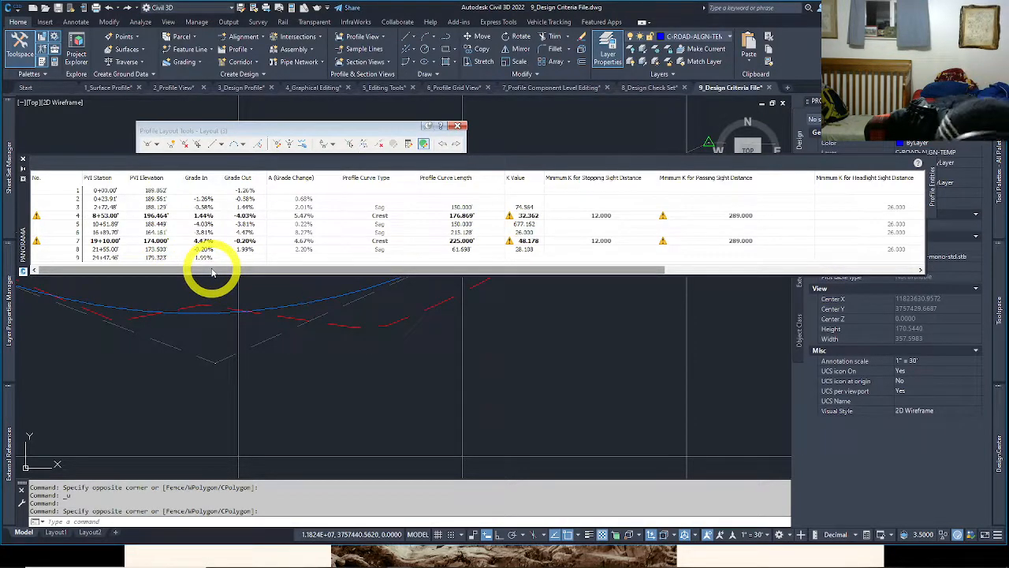
double_click(465, 232)
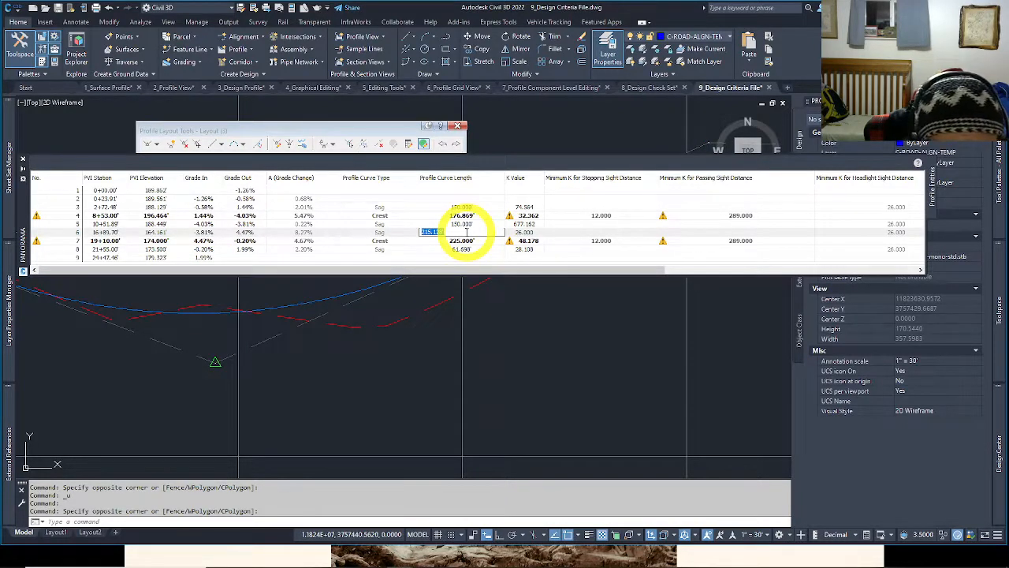
type("225")
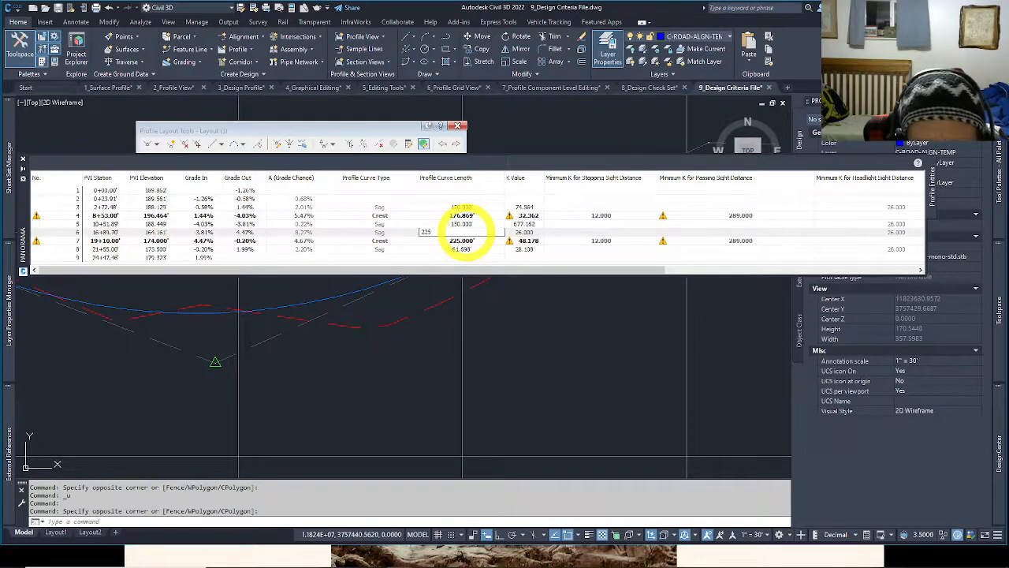
key("Return")
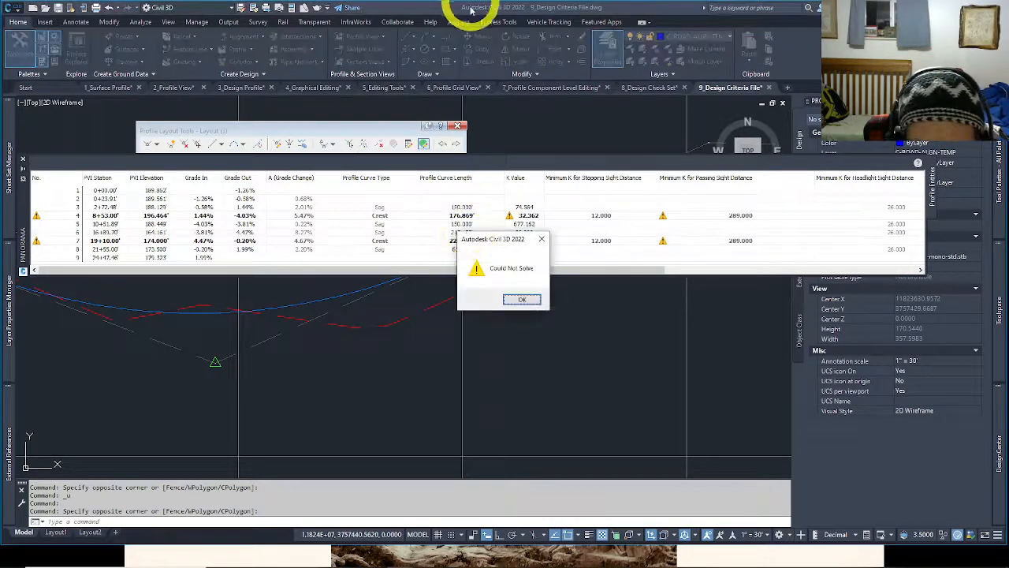
left_click(521, 300)
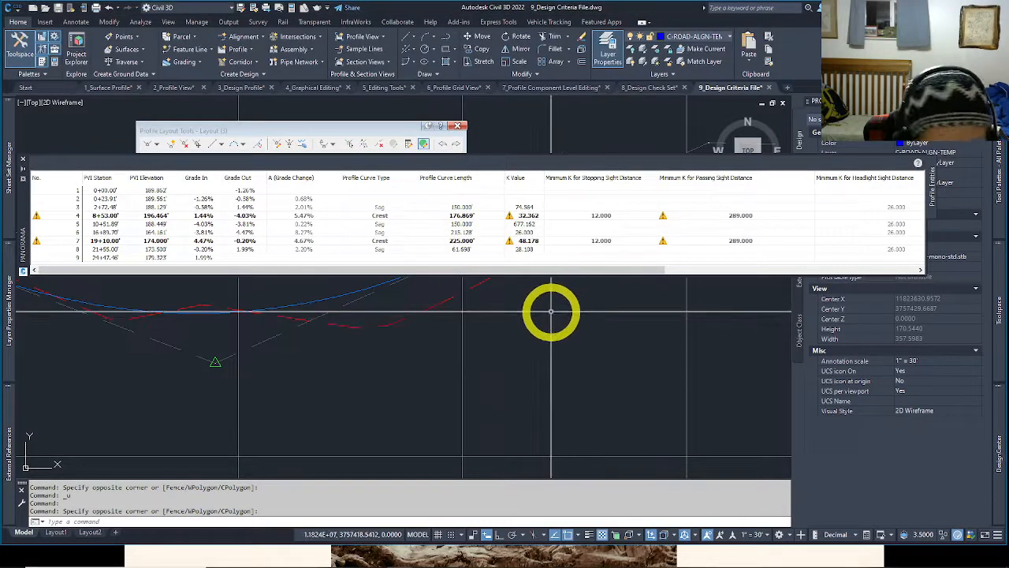
key("ctrl+z")
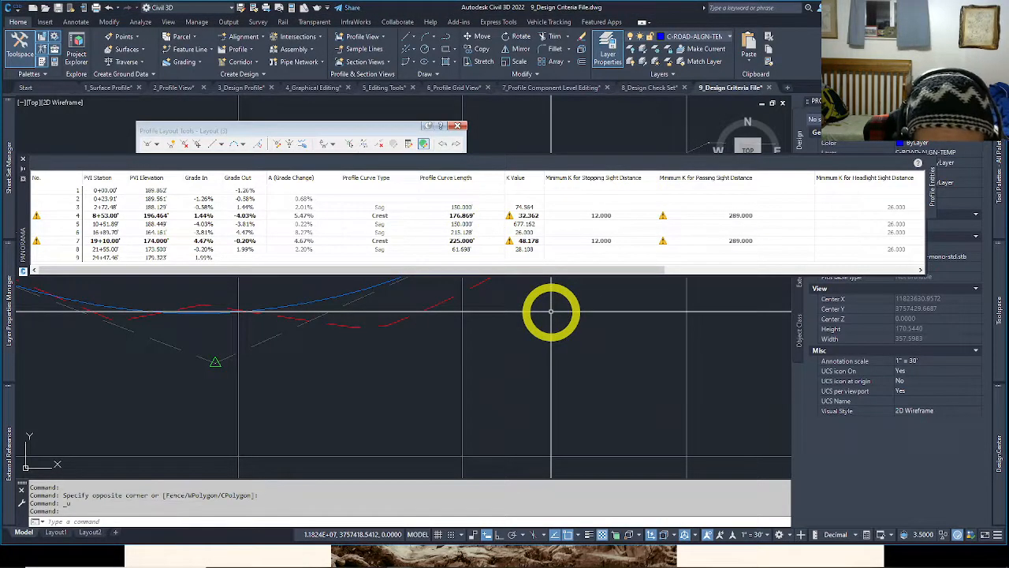
key("ctrl+z")
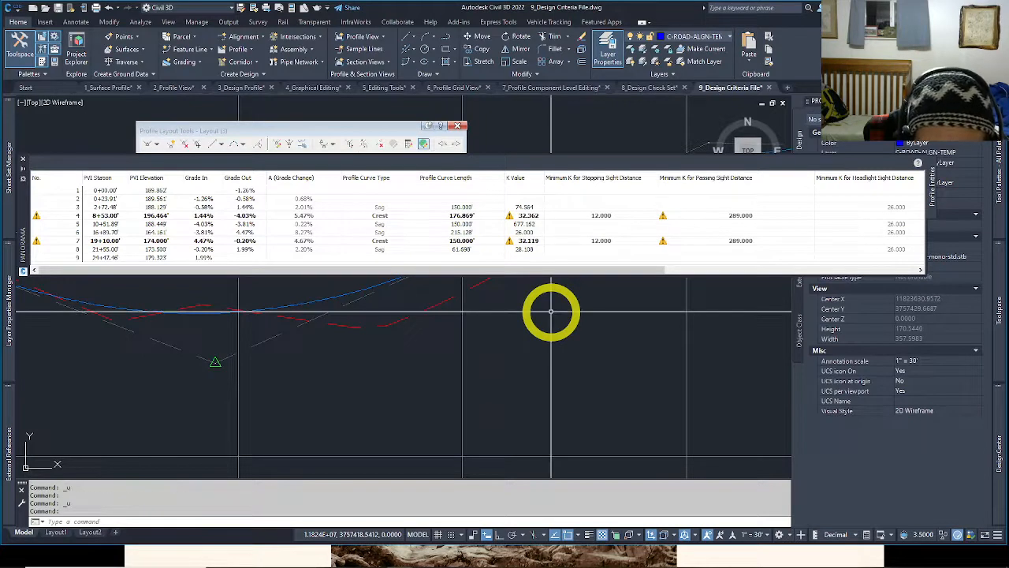
Set the profile curve length of the sag curve at PVI 6 to 225'.
double_click(476, 232)
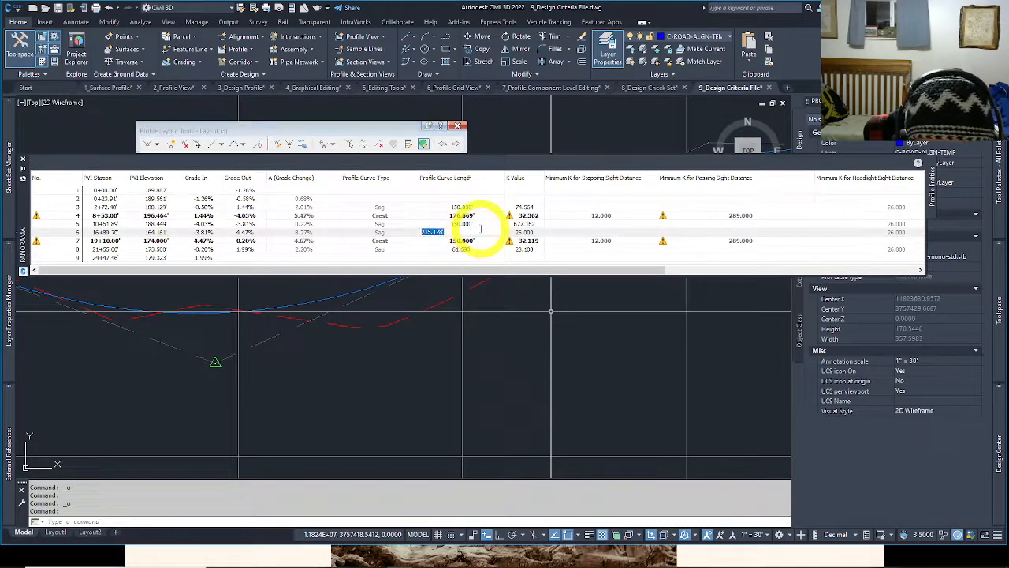
type("225")
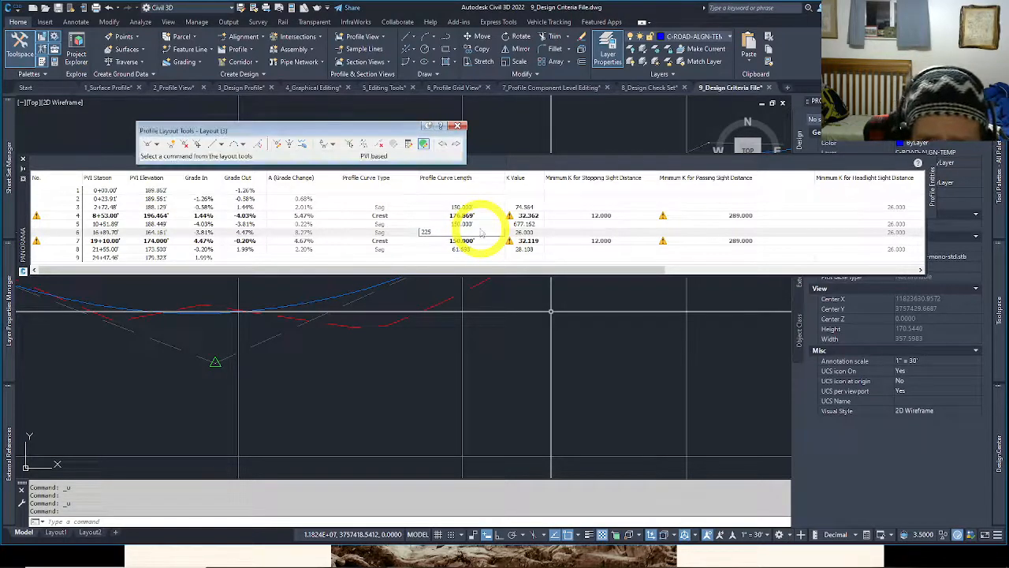
key("Return")
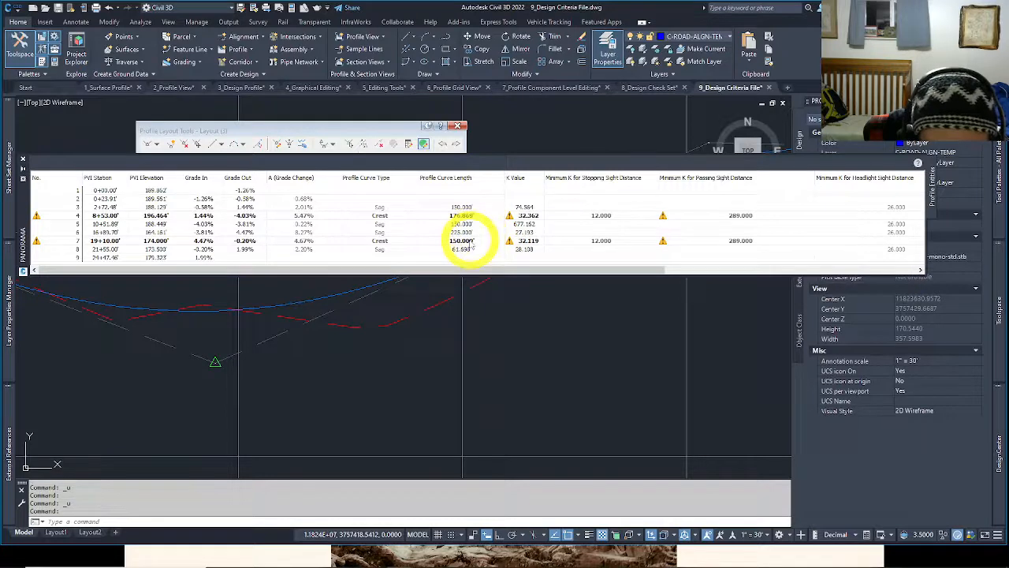
Examine where PVIs 6, 7 and 8 lie along the Jordan Court profile by highlighting their rows in the grid.
left_click(472, 242)
left_click(471, 241)
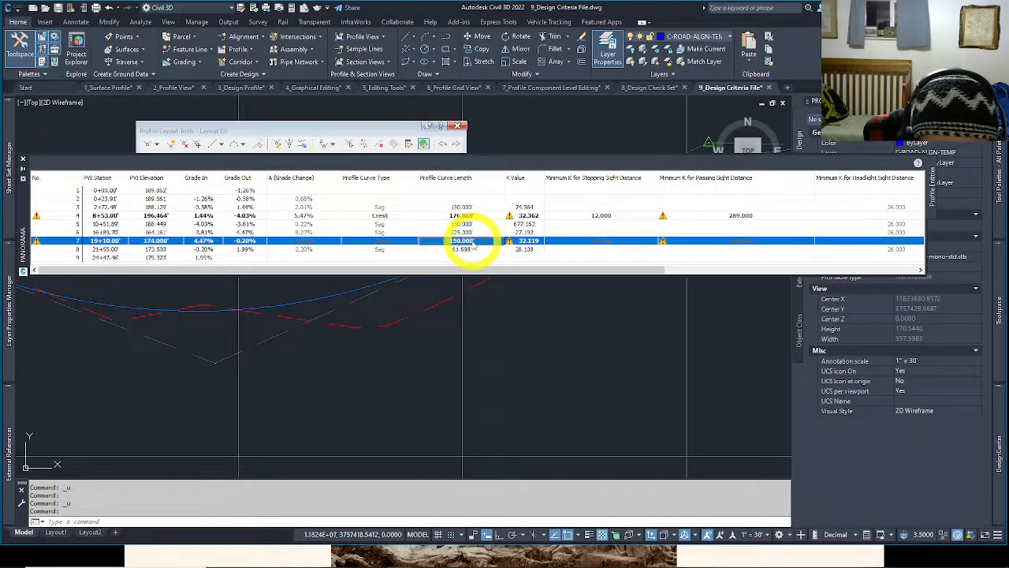
left_click(473, 234)
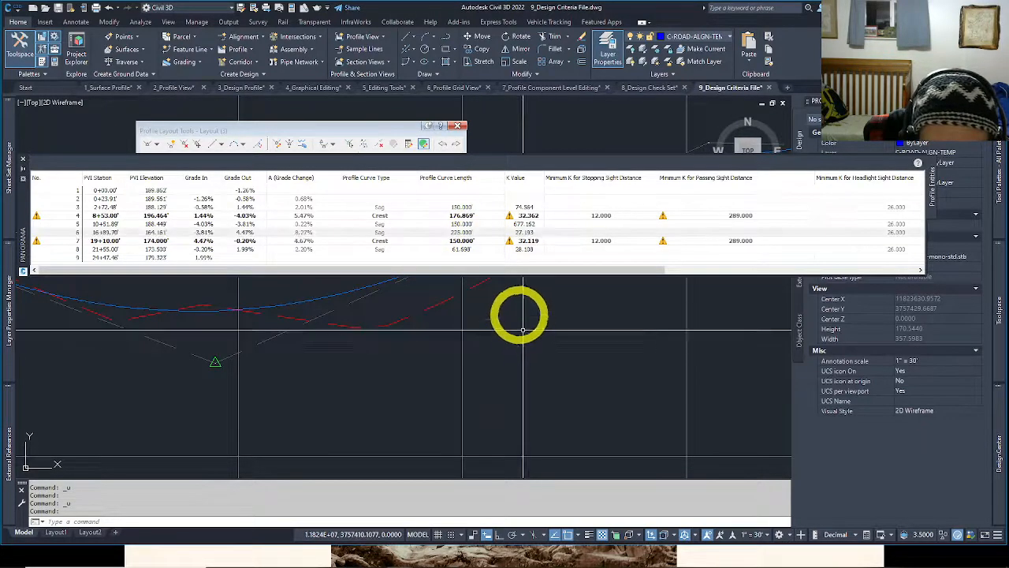
left_click(474, 241)
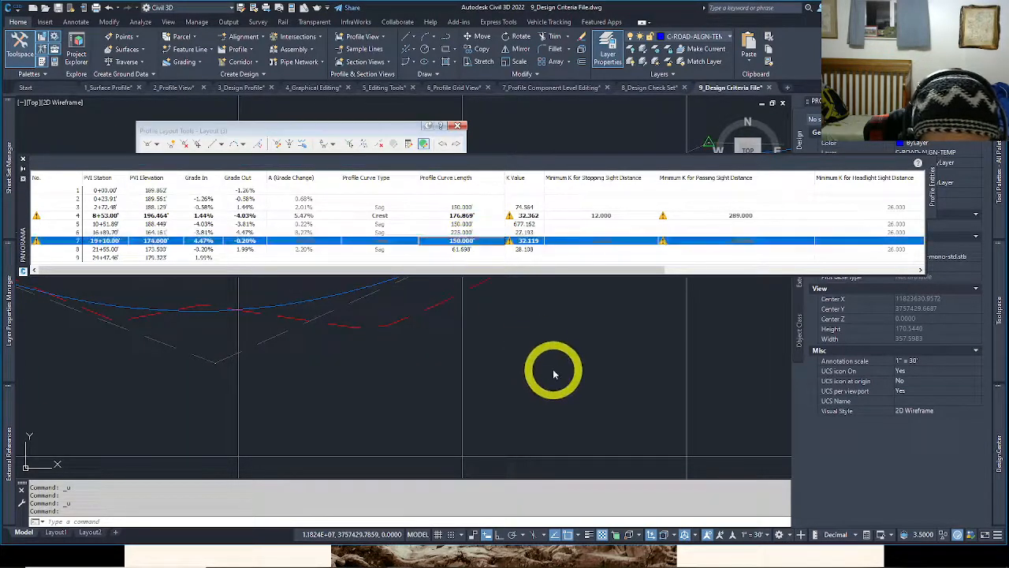
scroll(524, 421, "down", 3)
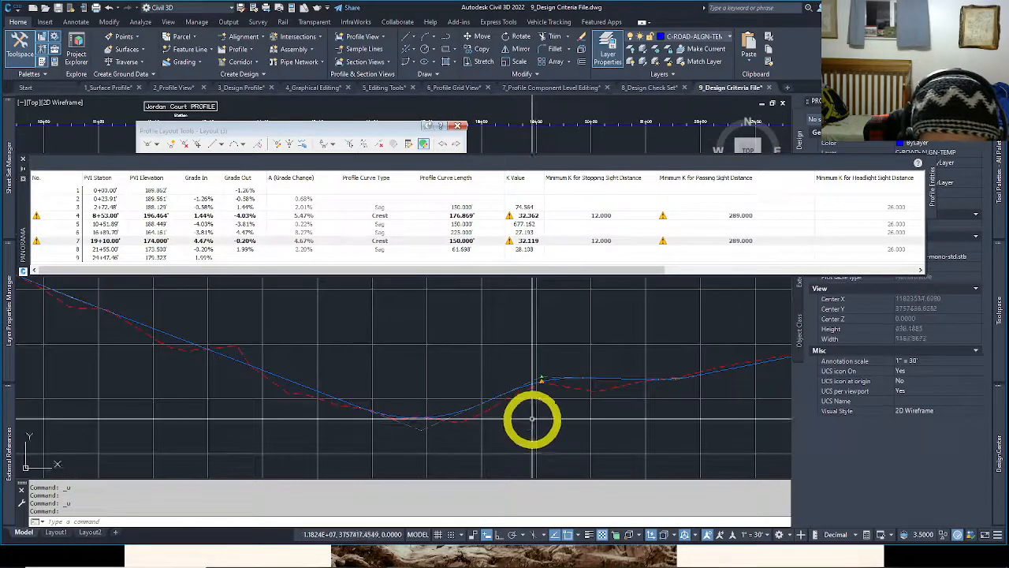
middle_click_drag(525, 400, 479, 394)
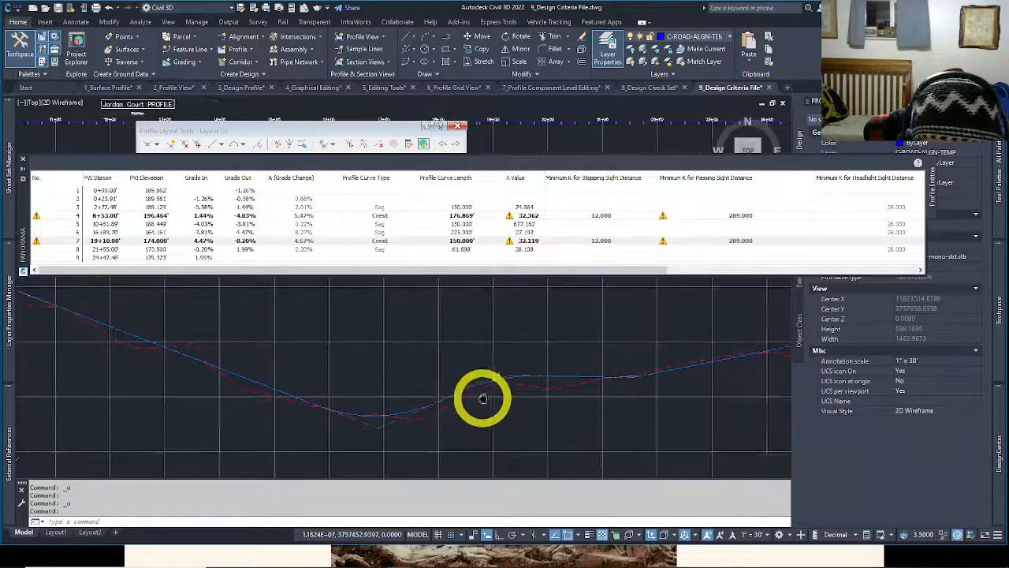
left_click(474, 232)
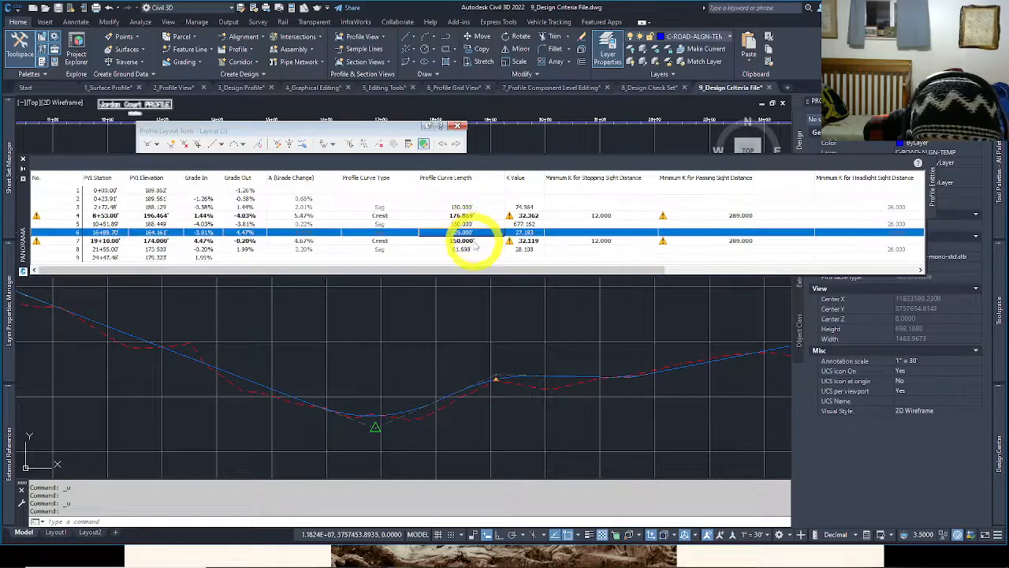
left_click(474, 241)
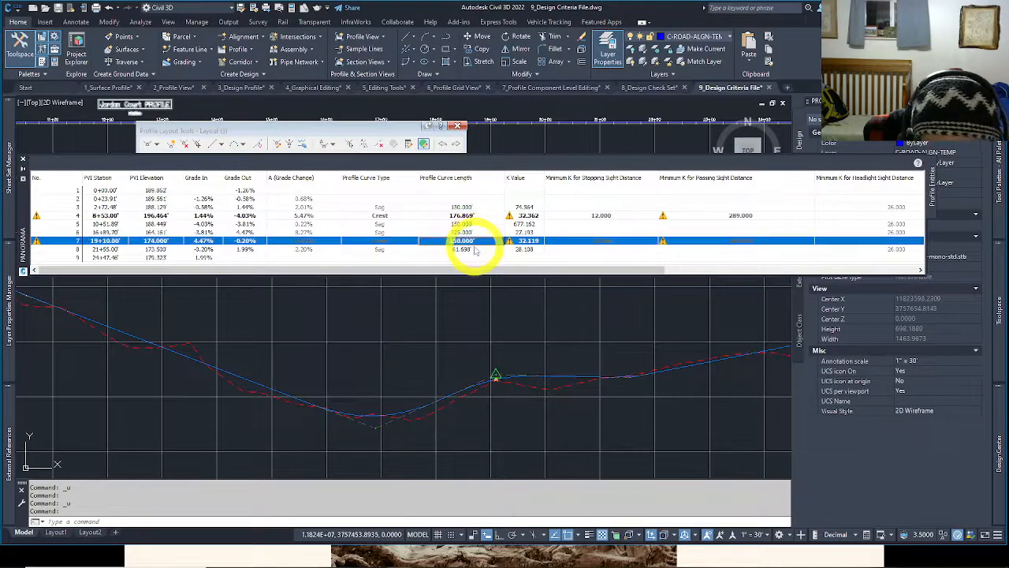
left_click(474, 249)
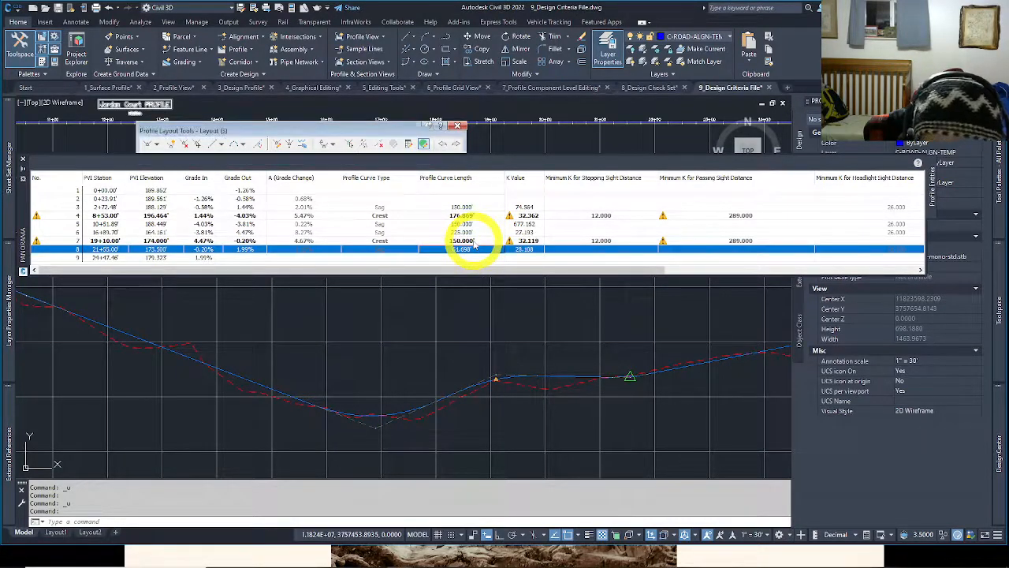
left_click(475, 242)
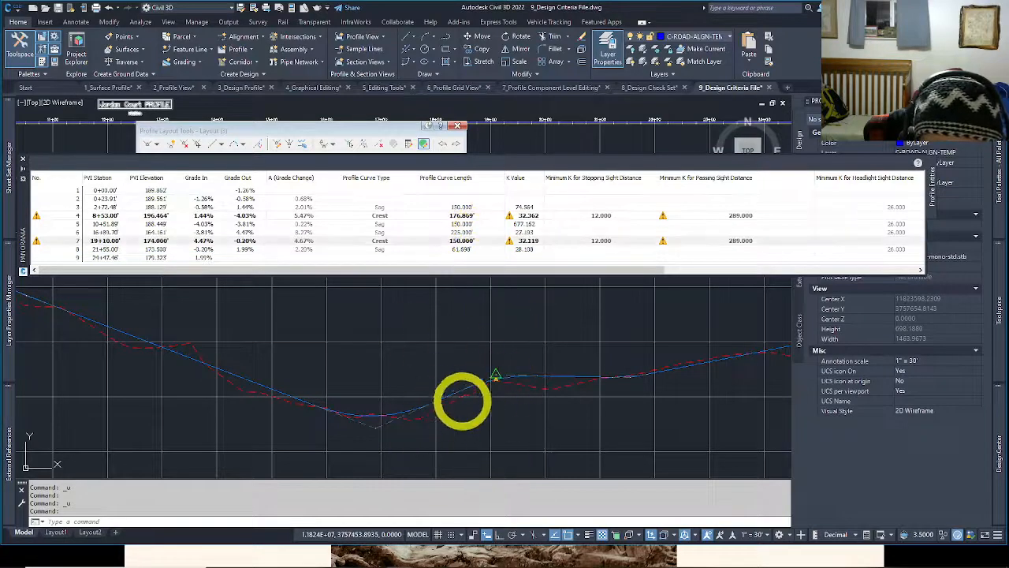
left_click(479, 240)
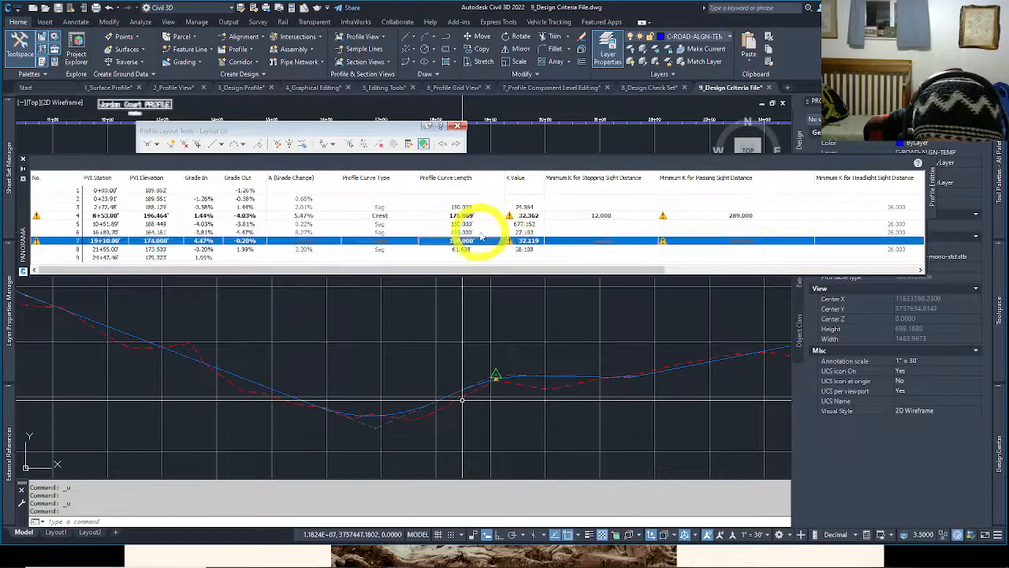
left_click(480, 234)
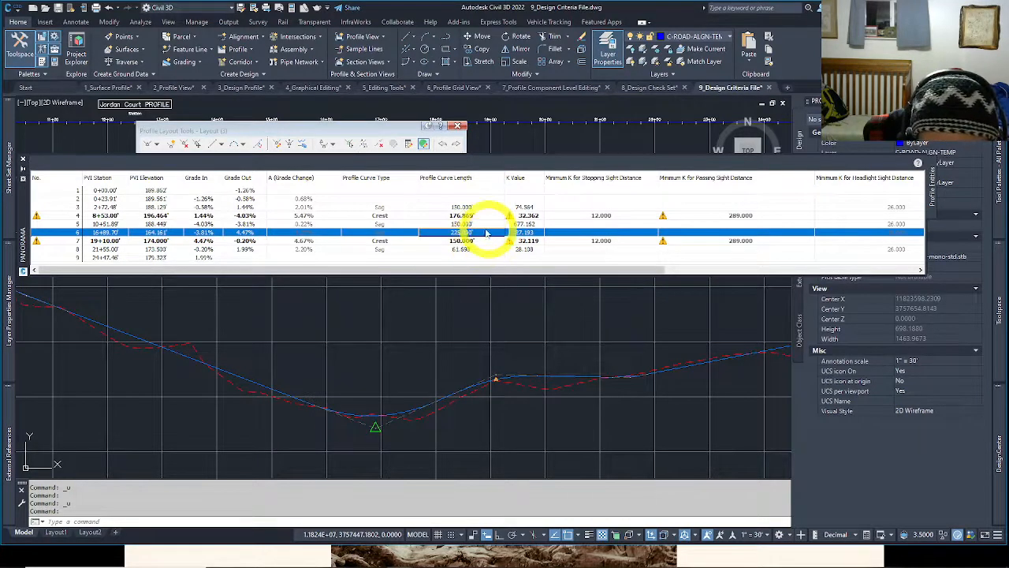
Try to change the K value of the crest curve at PVI 4 in the profile entities grid.
left_click(479, 219)
left_click(479, 219)
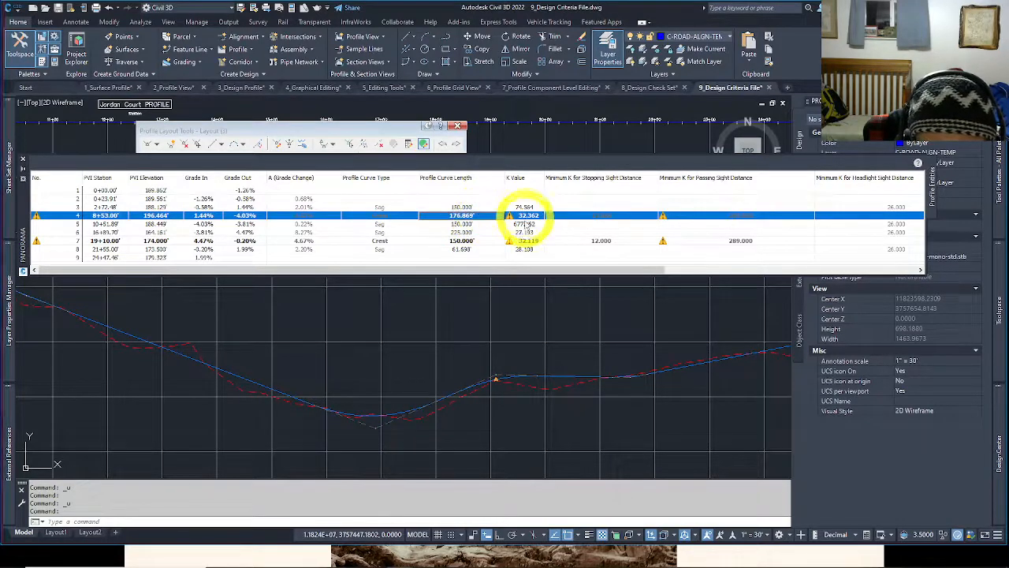
left_click(518, 216)
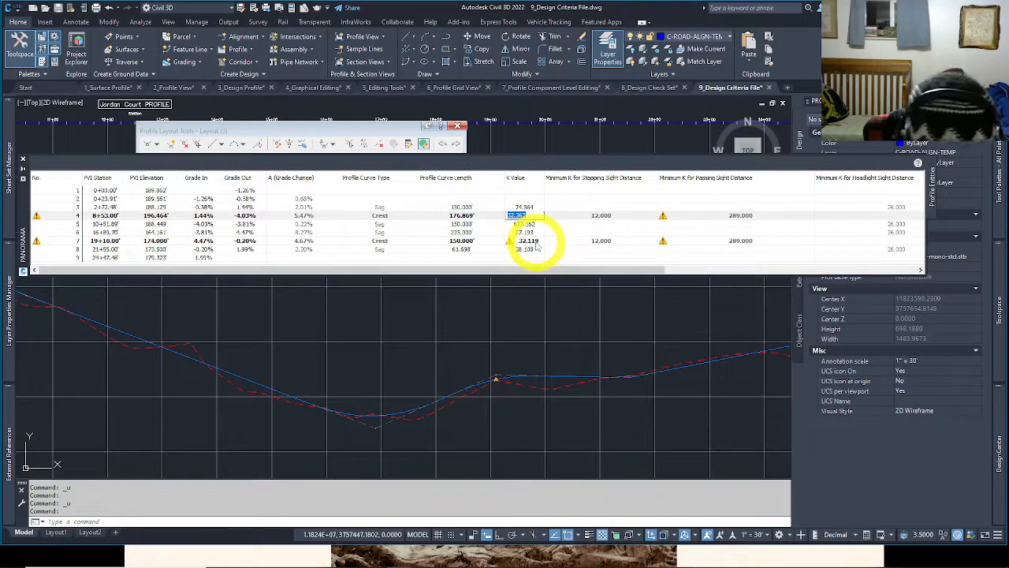
key("Return")
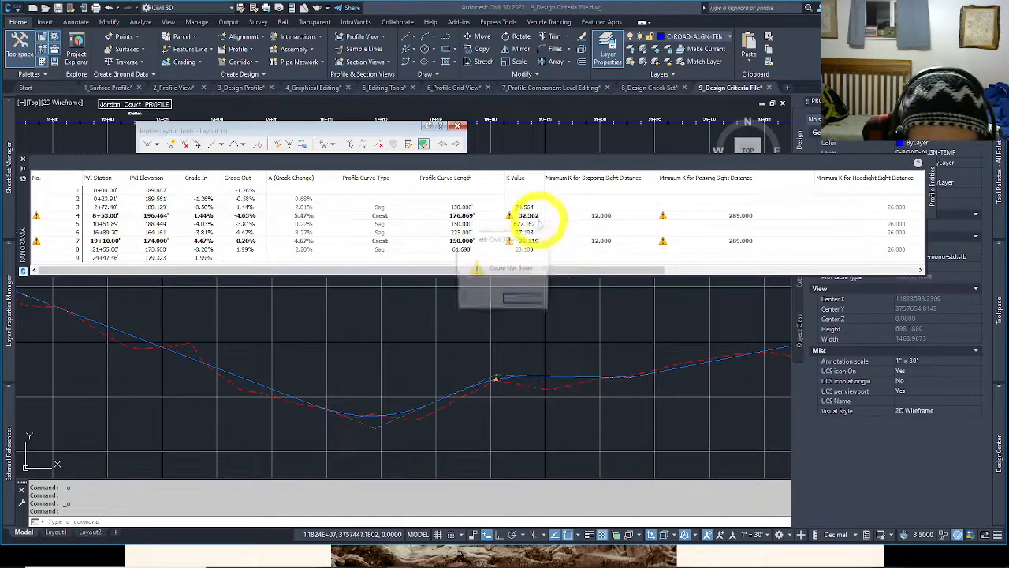
left_click(541, 296)
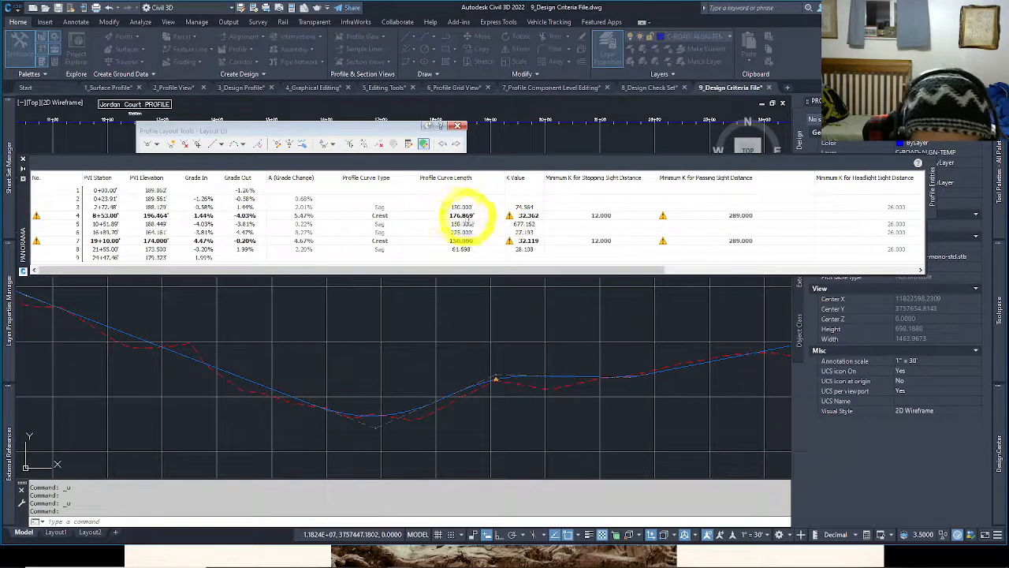
Set the profile curve length of the crest curve at PVI 4 to 200'.
double_click(473, 215)
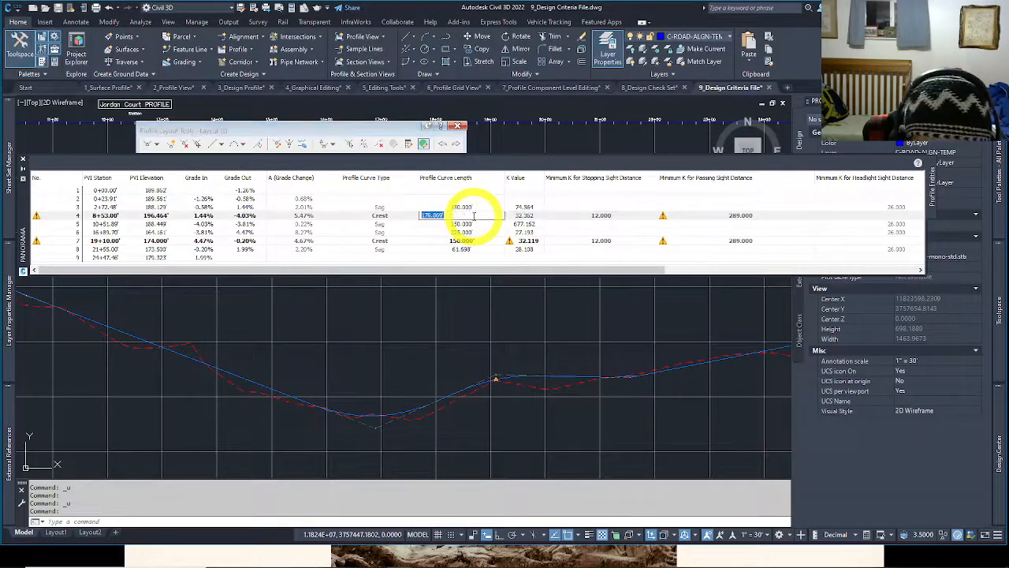
type("200")
key("Return")
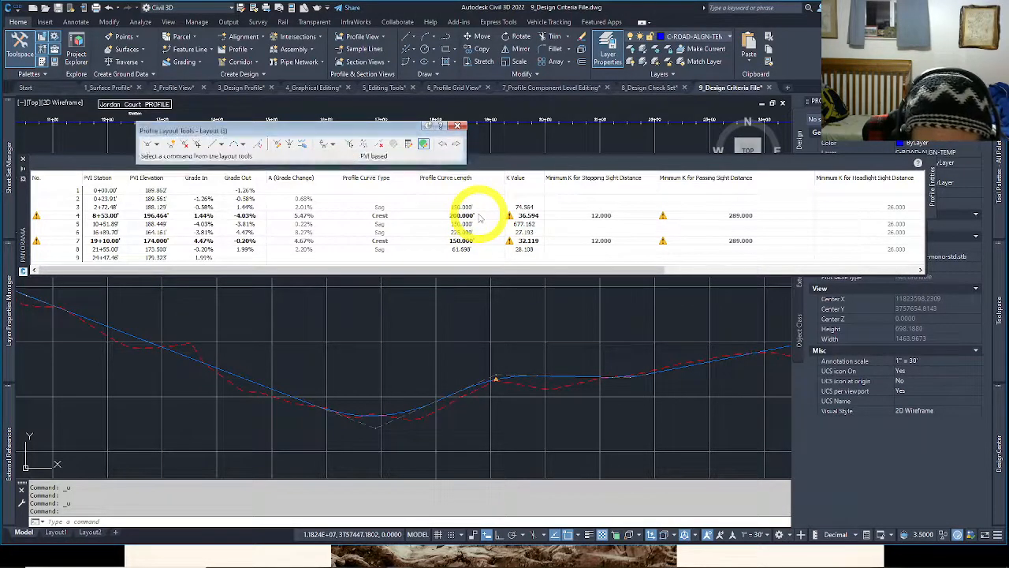
Try to set the profile curve length of the crest curve at PVI 4 to 300'.
double_click(486, 214)
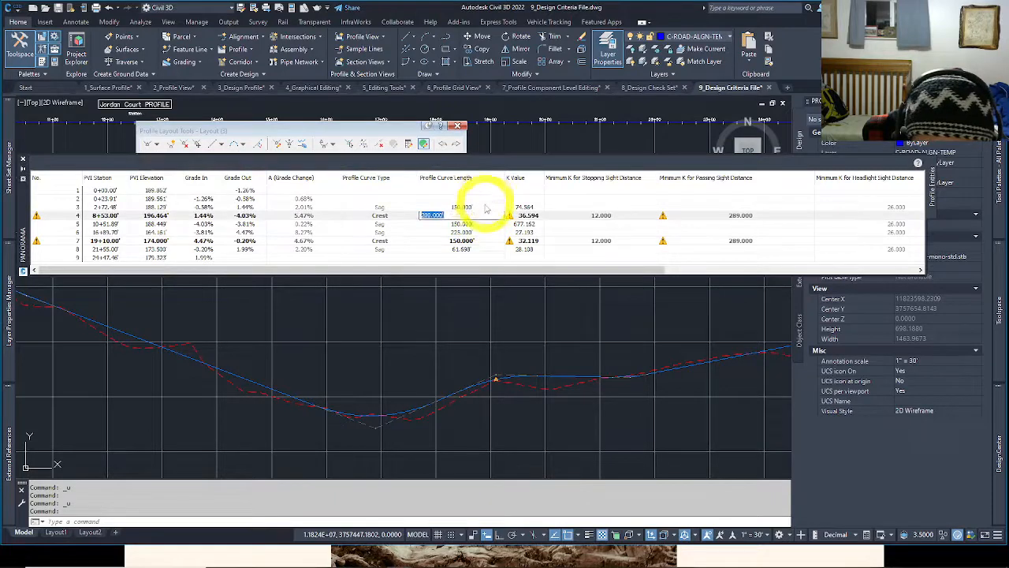
type("300")
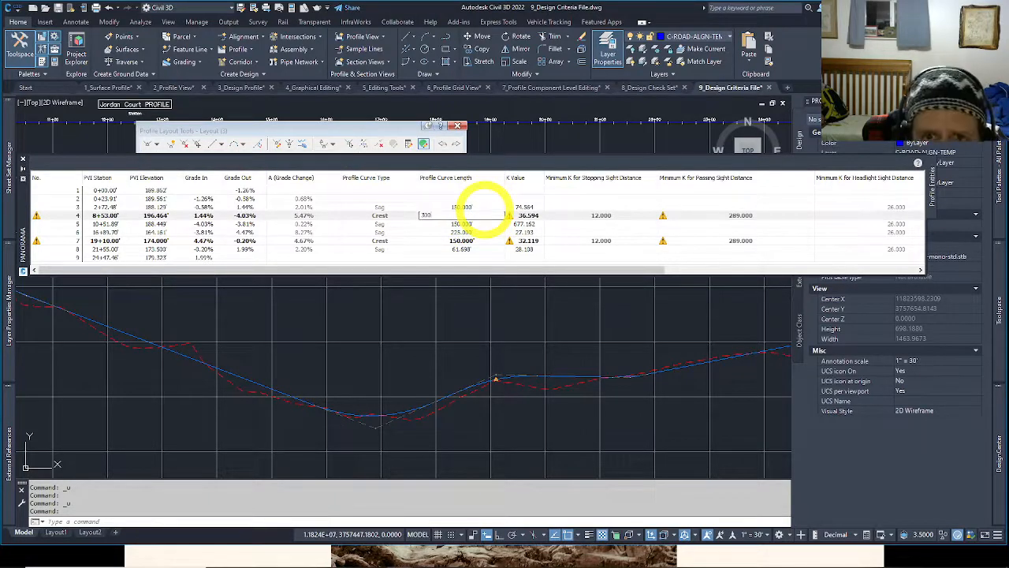
key("Return")
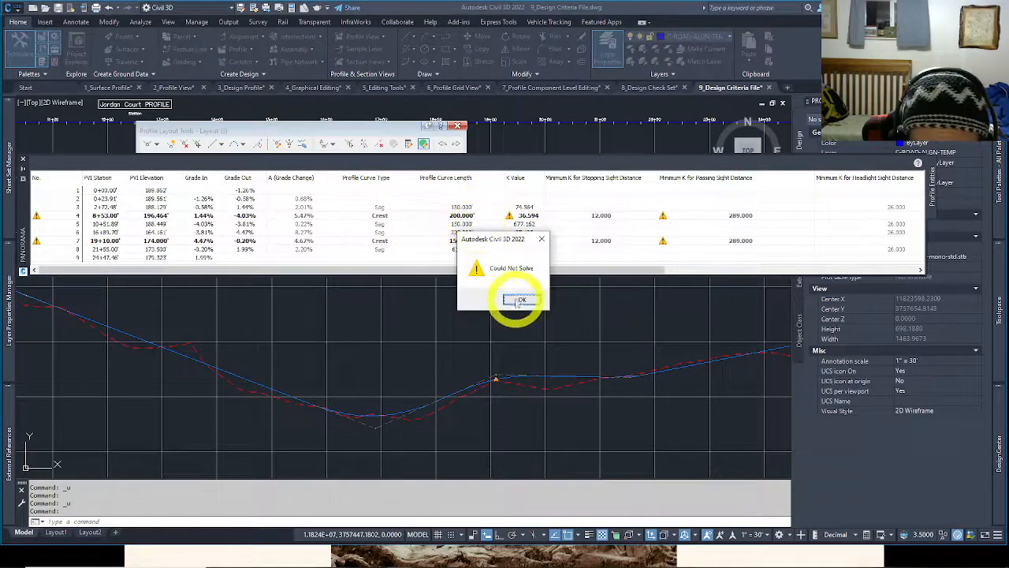
left_click(513, 299)
Set the profile curve length of the crest curve at PVI 7 to 200'.
left_click(471, 240)
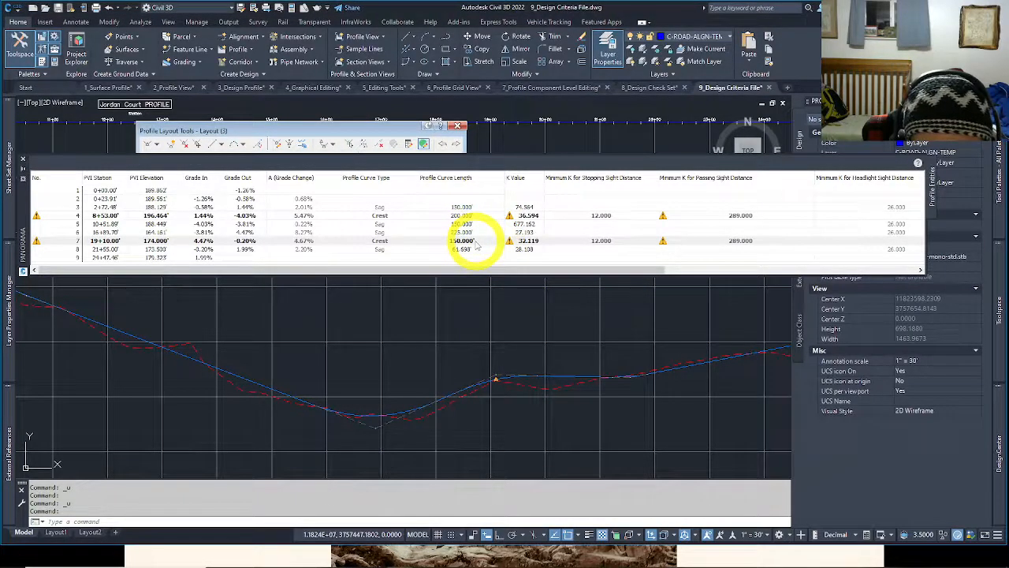
left_click(473, 240)
type("2")
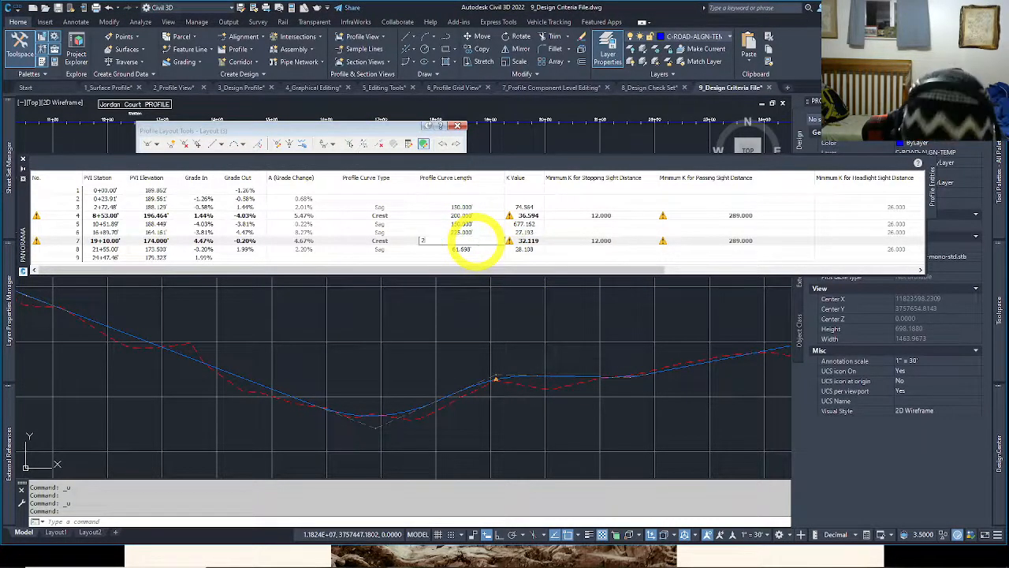
type("00")
key("Return")
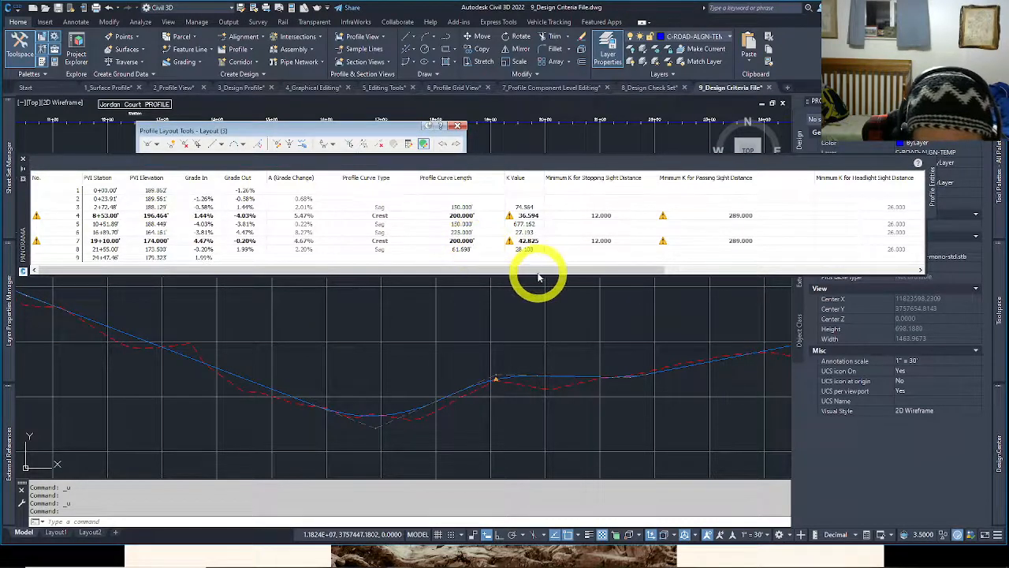
left_click(538, 243)
key("Escape")
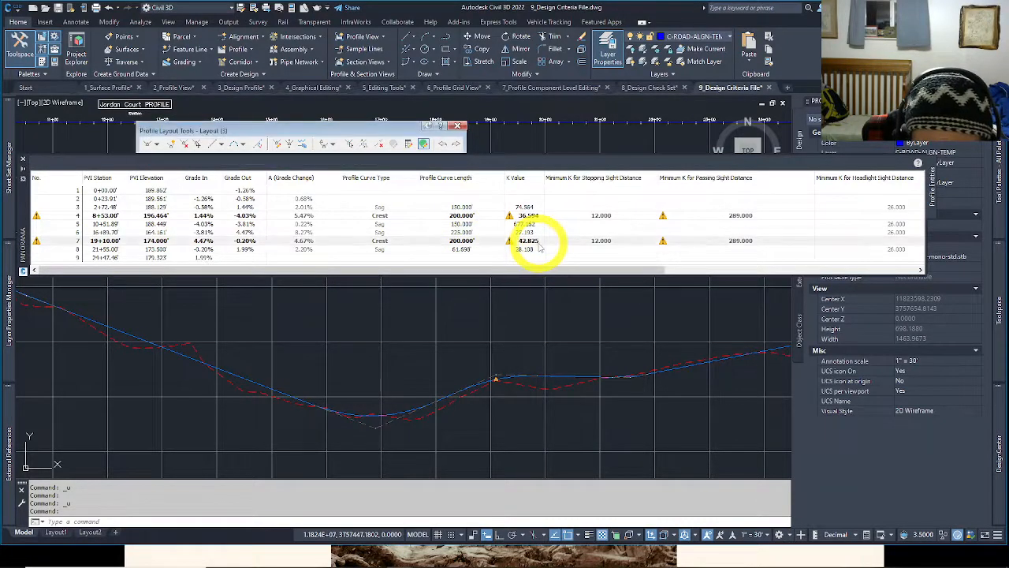
Try to set the K value of the crest curve at PVI 7 to 289.
left_click(34, 241)
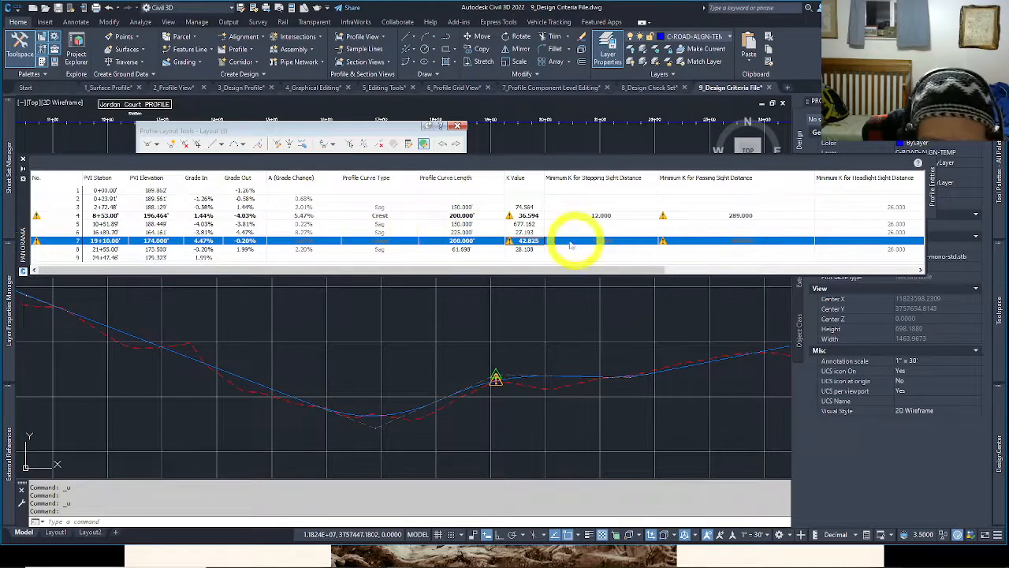
left_click(536, 241)
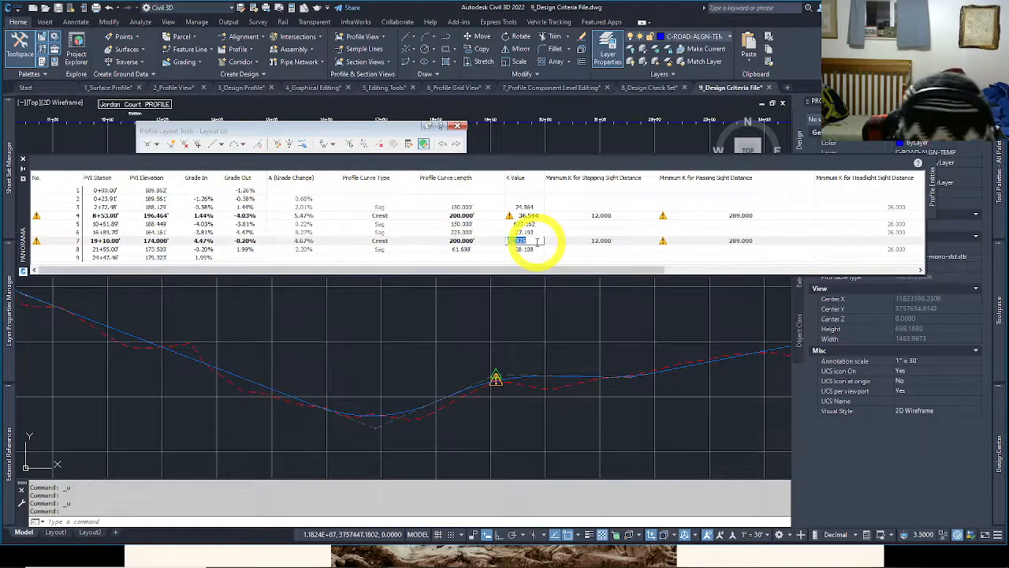
type("289")
key("Return")
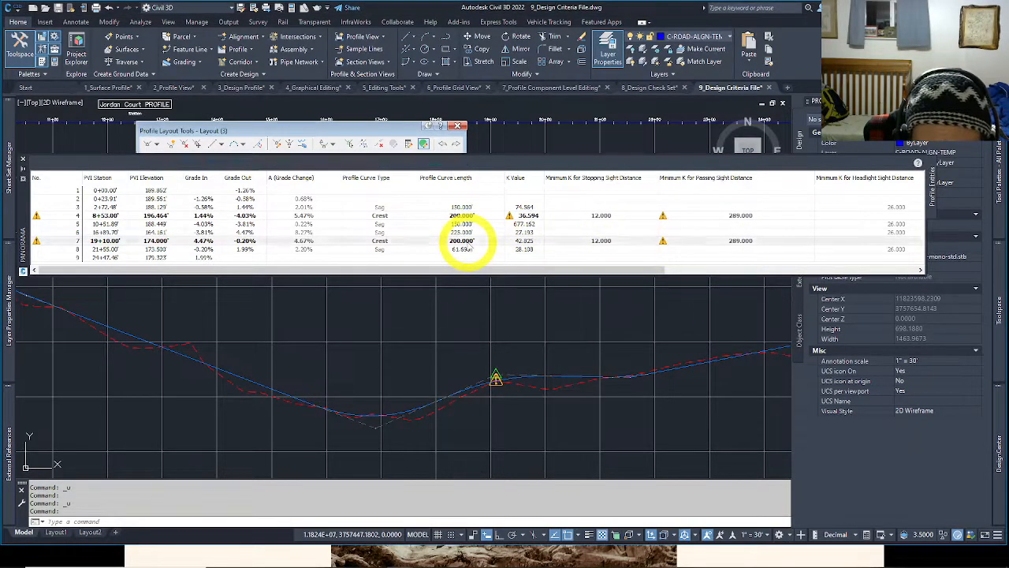
Try to set the profile curve length of the crest curve at PVI 7 to 400'.
double_click(473, 241)
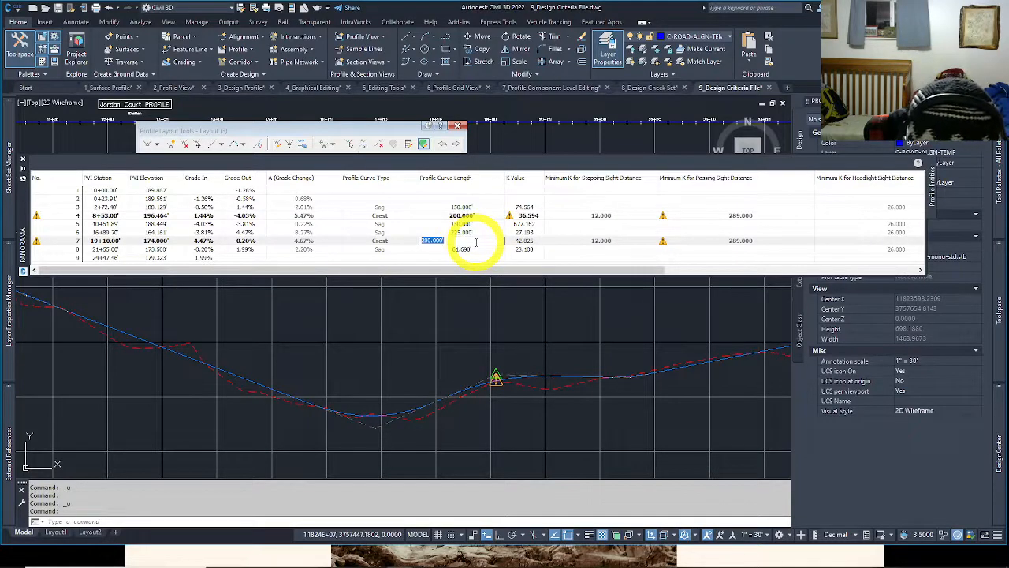
type("400")
key("Return")
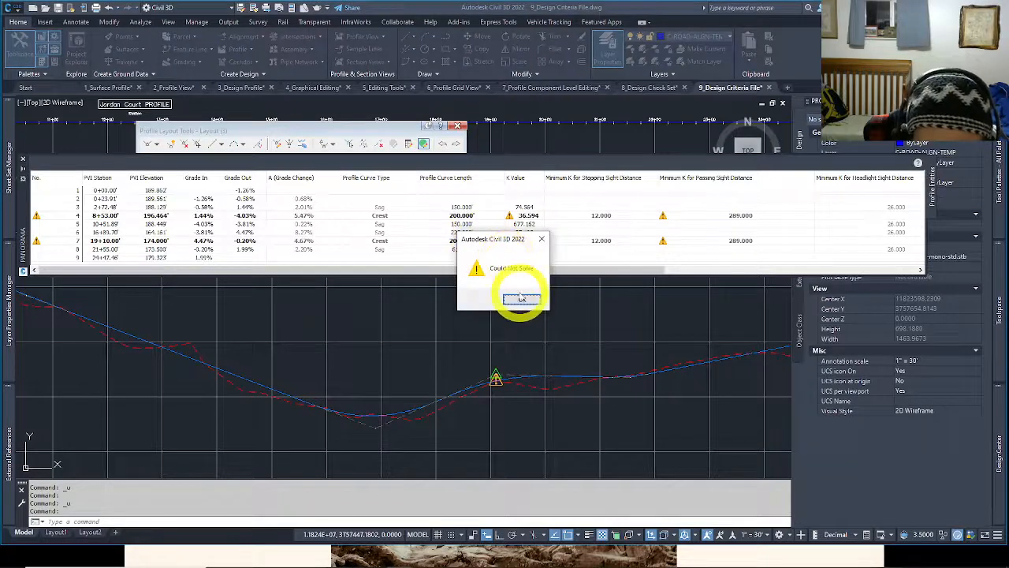
left_click(522, 299)
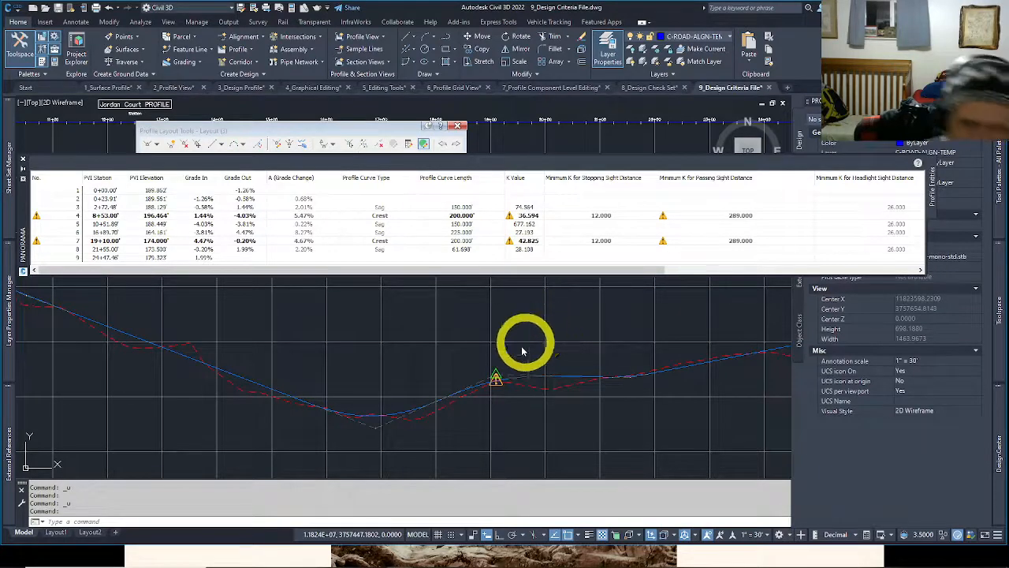
Select the layout profile in the Jordan Court profile view and close the profile entities grid.
scroll(522, 340, "up", 4)
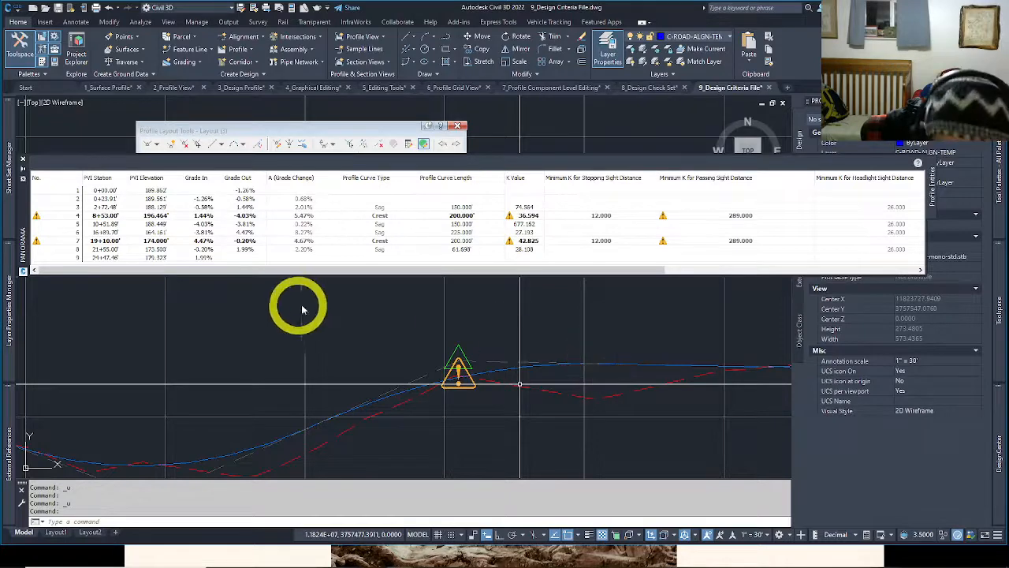
scroll(331, 408, "down", 3)
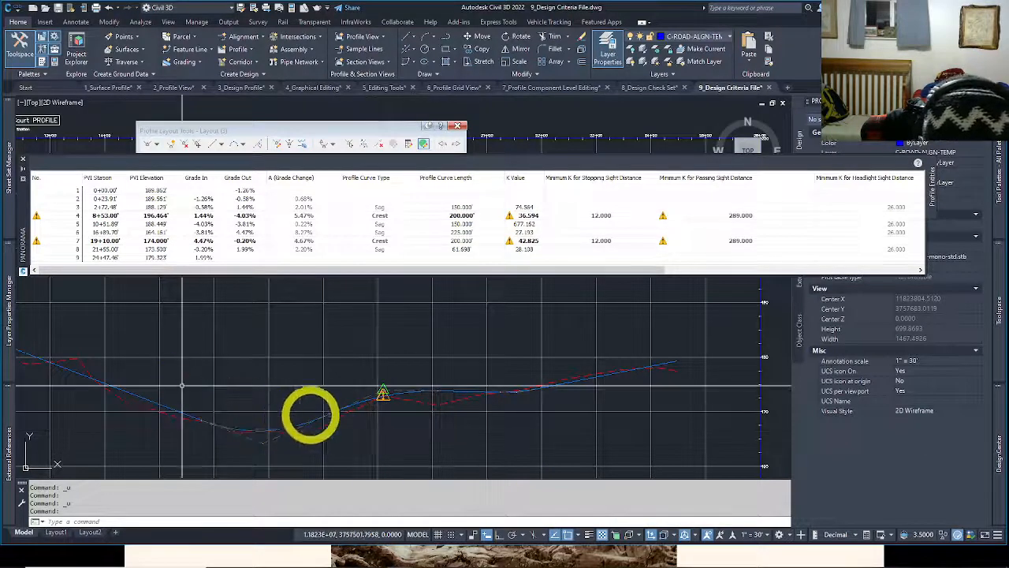
middle_click_drag(311, 412, 362, 443)
scroll(361, 428, "down", 5)
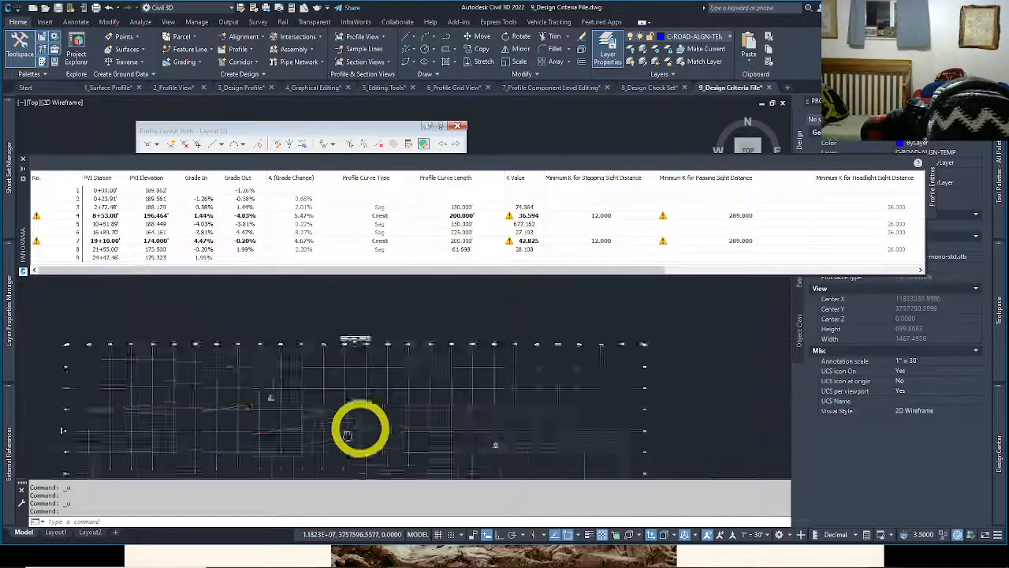
scroll(338, 404, "up", 3)
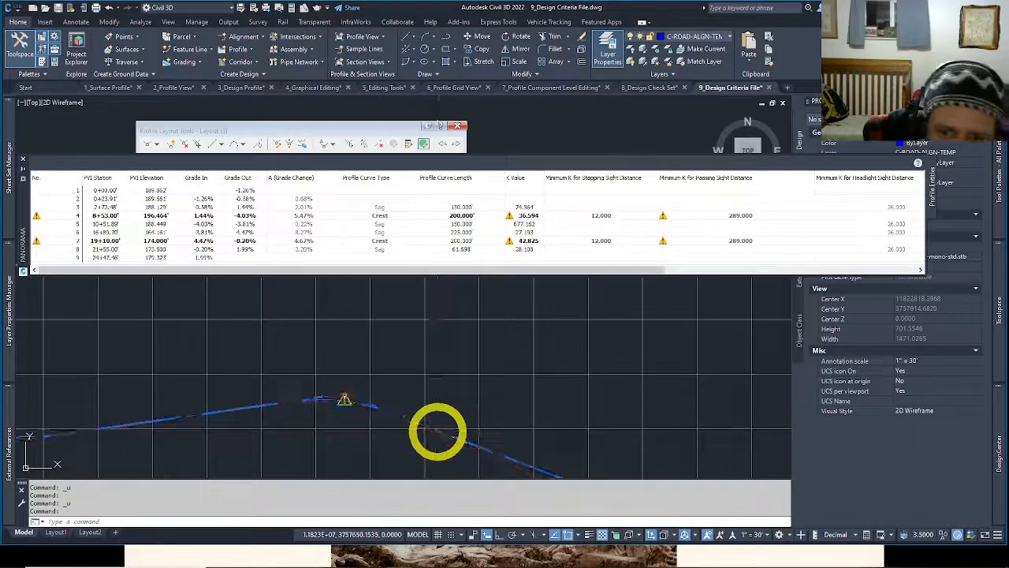
left_click(437, 430)
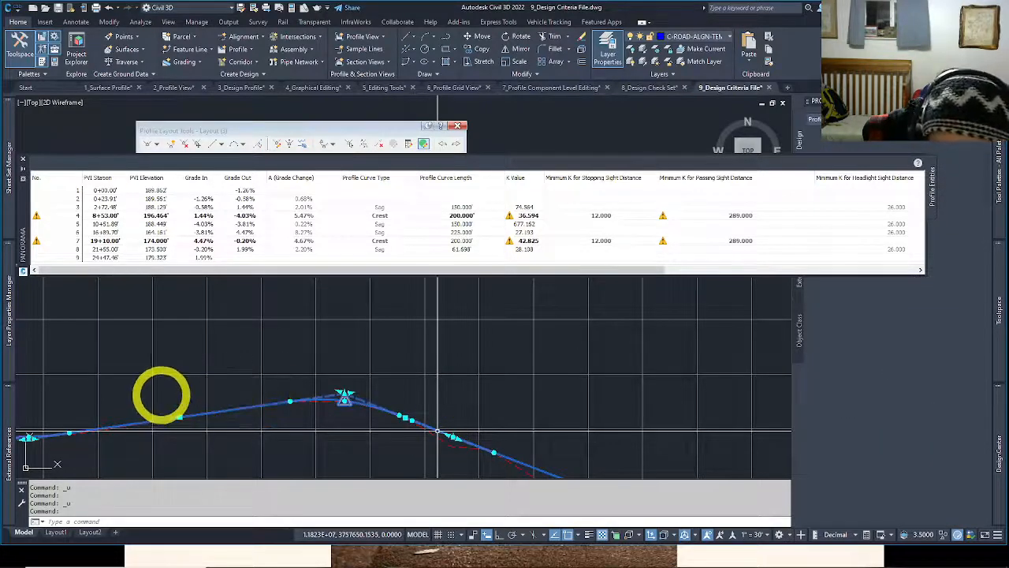
middle_click_drag(159, 396, 177, 367)
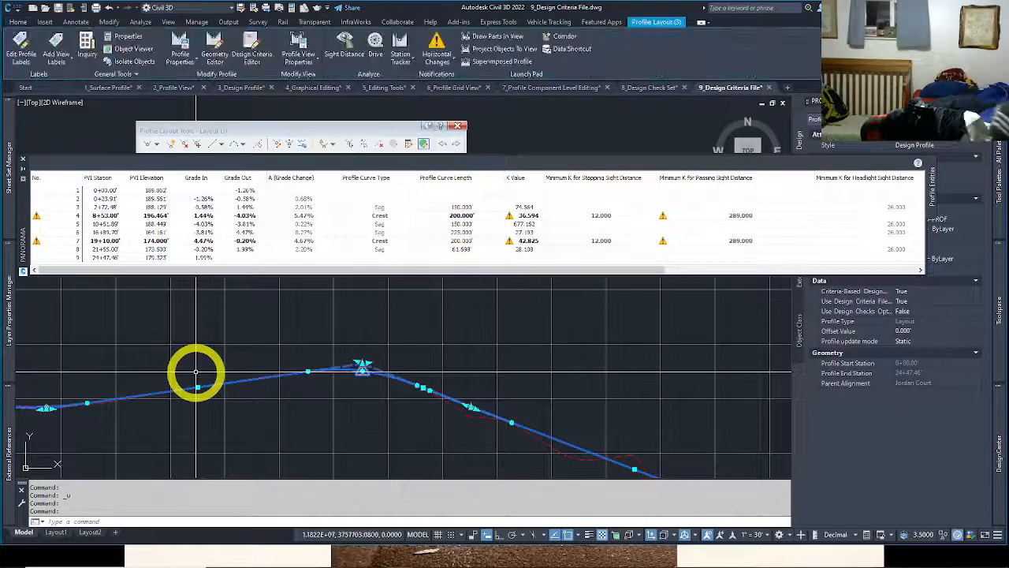
mouse_move(430, 385)
middle_mouse_down()
mouse_move(403, 396)
mouse_move(387, 309)
middle_mouse_up()
scroll(465, 333, "down", 3)
scroll(560, 365, "down", 3)
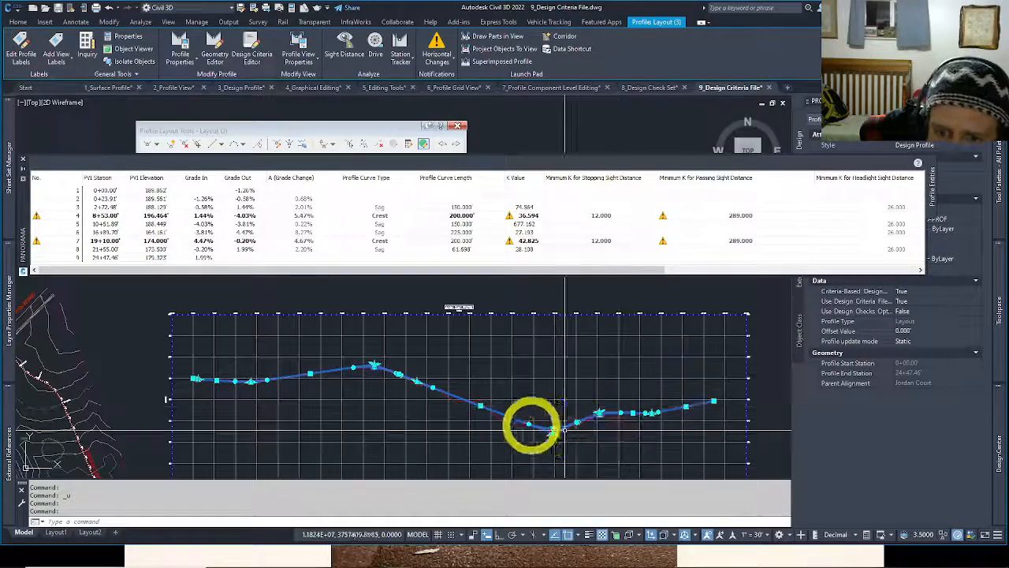
middle_click_drag(563, 426, 568, 405)
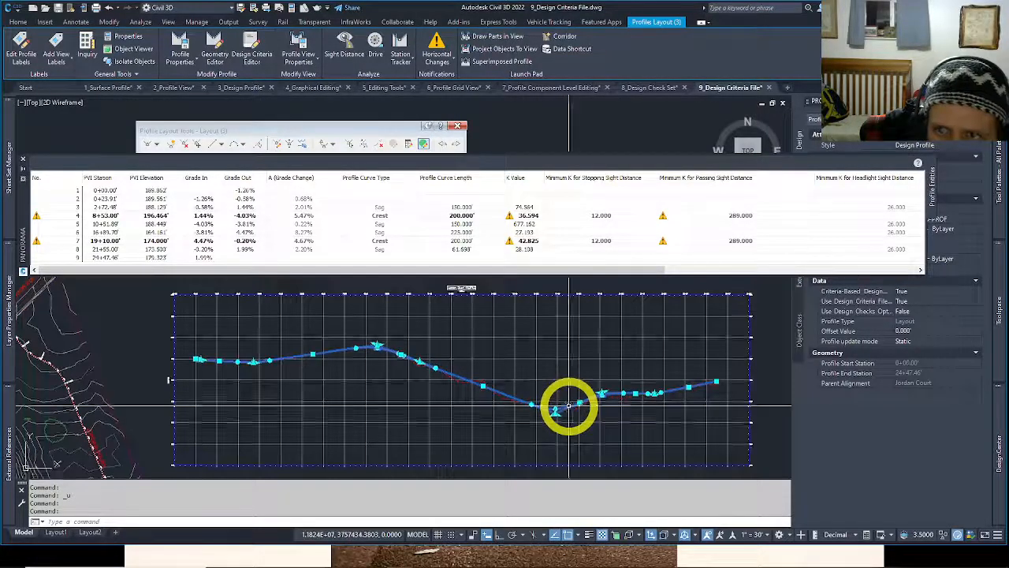
left_click(23, 160)
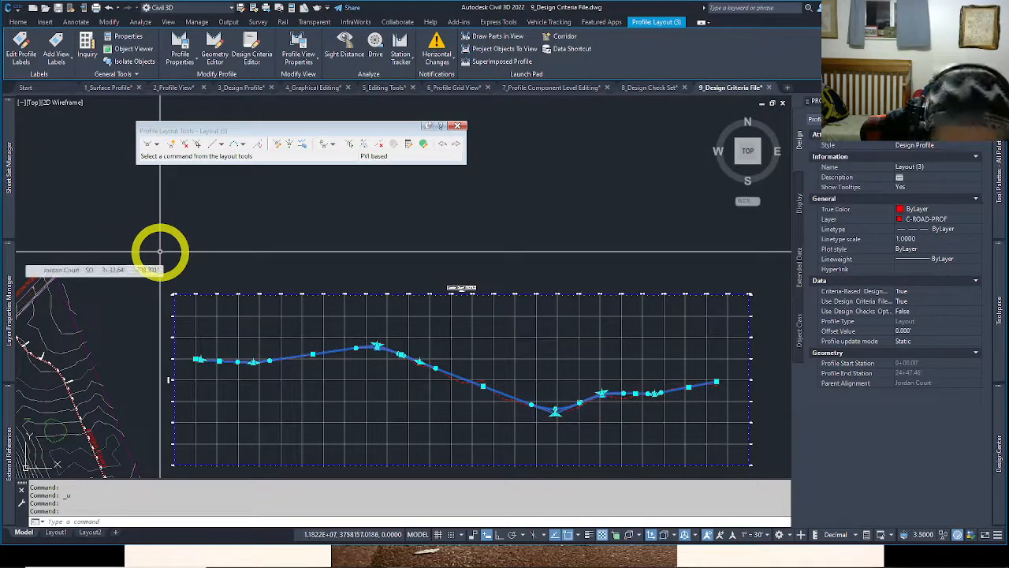